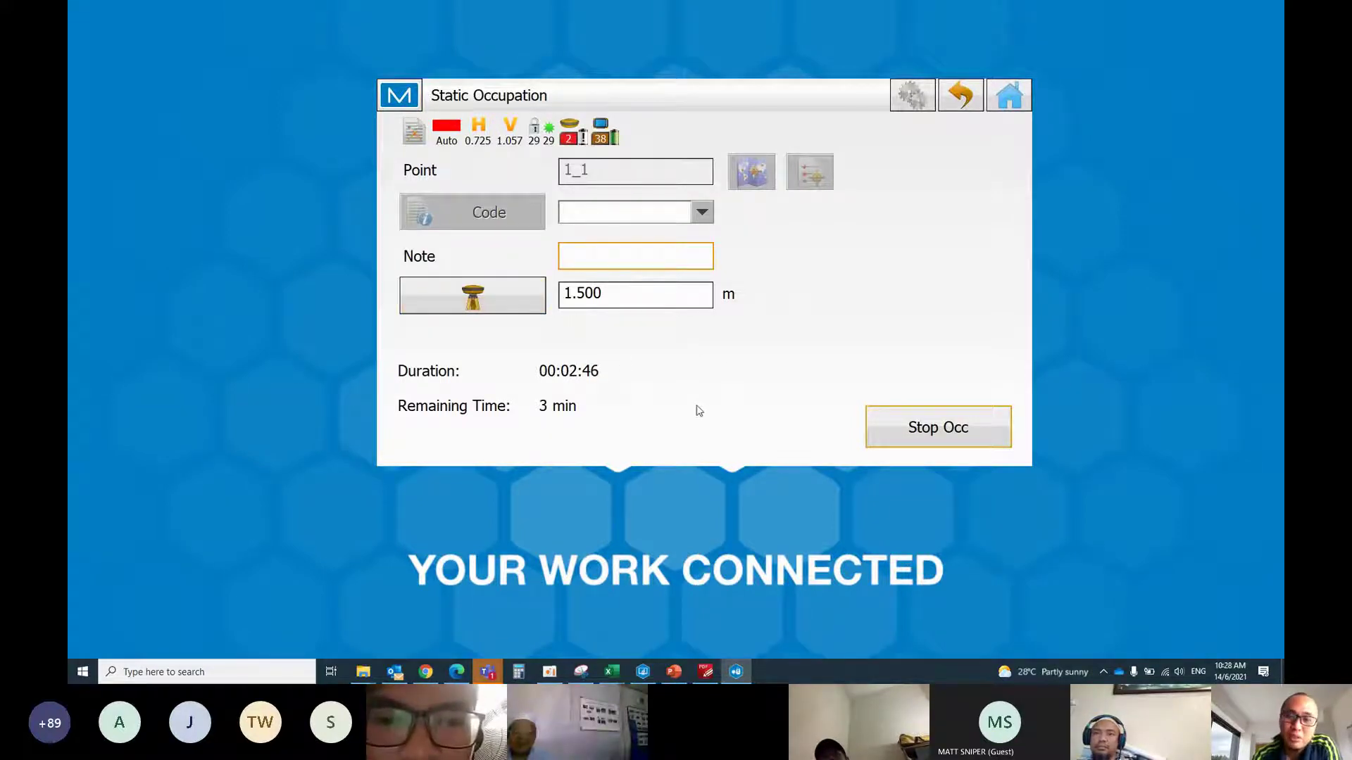
Stop the point 1_1 occupation and start a static occupation on point 1_2
left_click(944, 450)
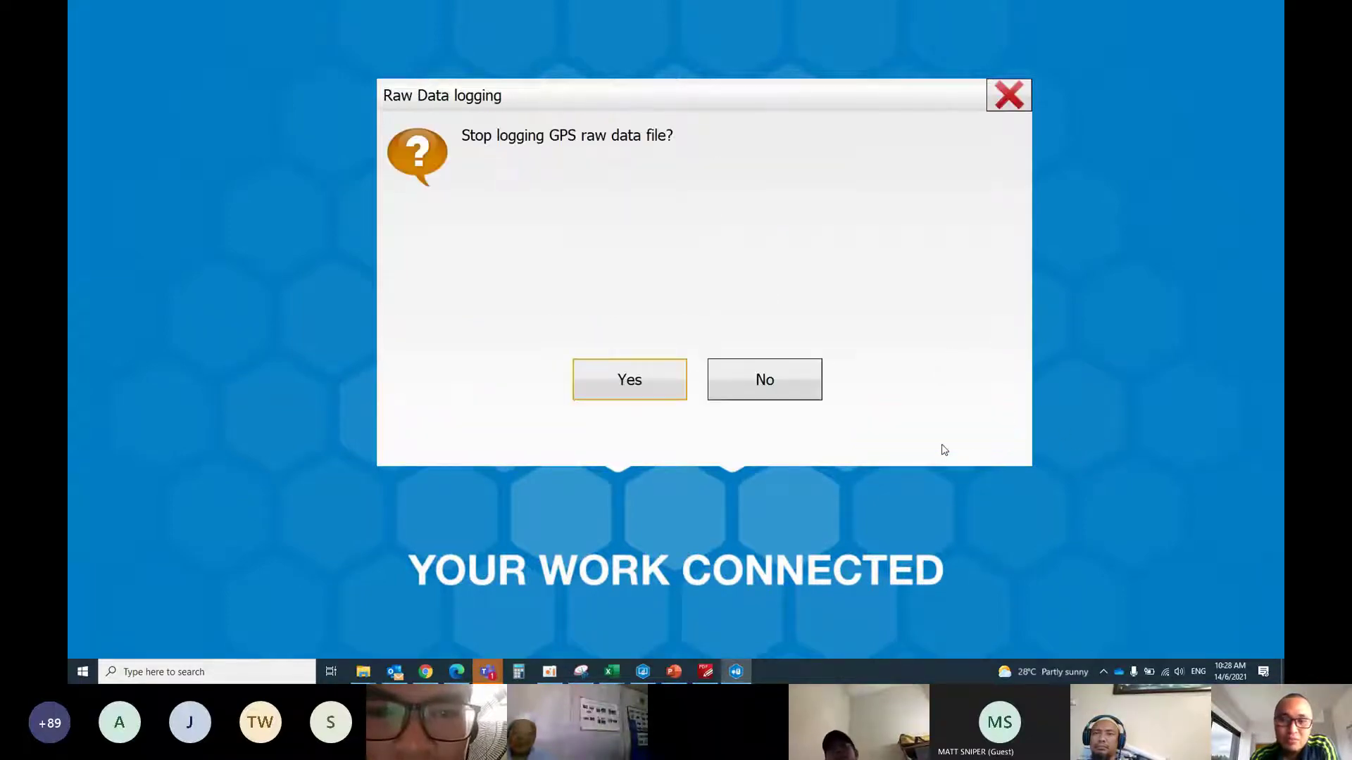
left_click(650, 386)
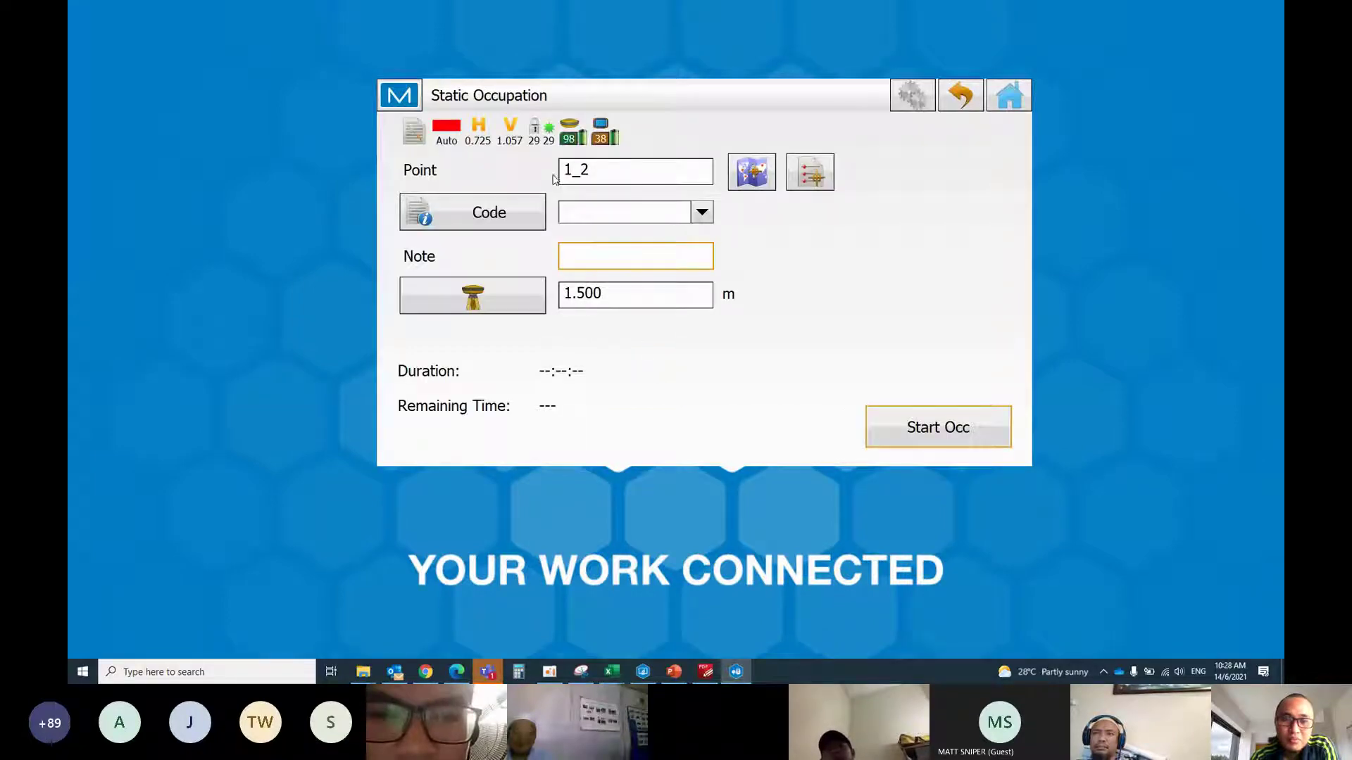
left_click(934, 442)
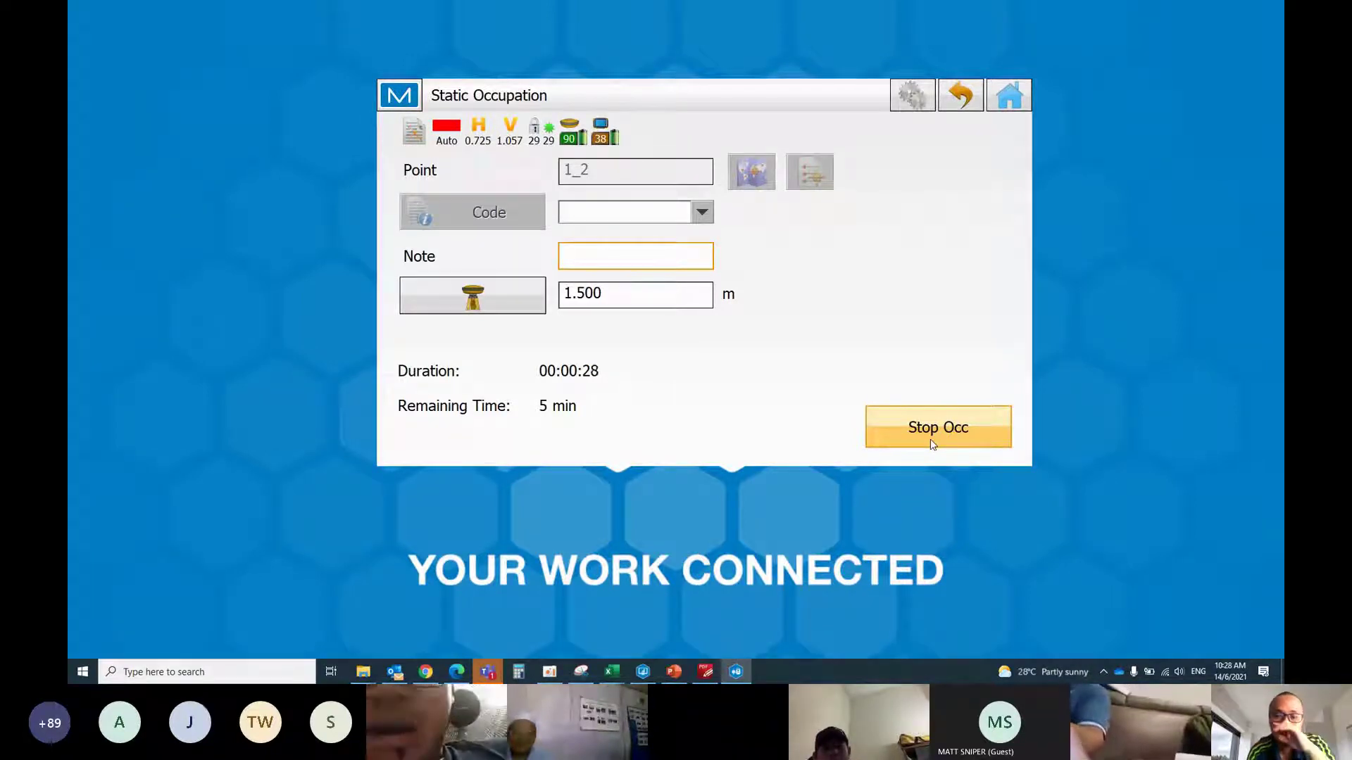
Let the 1_2 occupation run over a minute, then ask to stop it
left_click(932, 433)
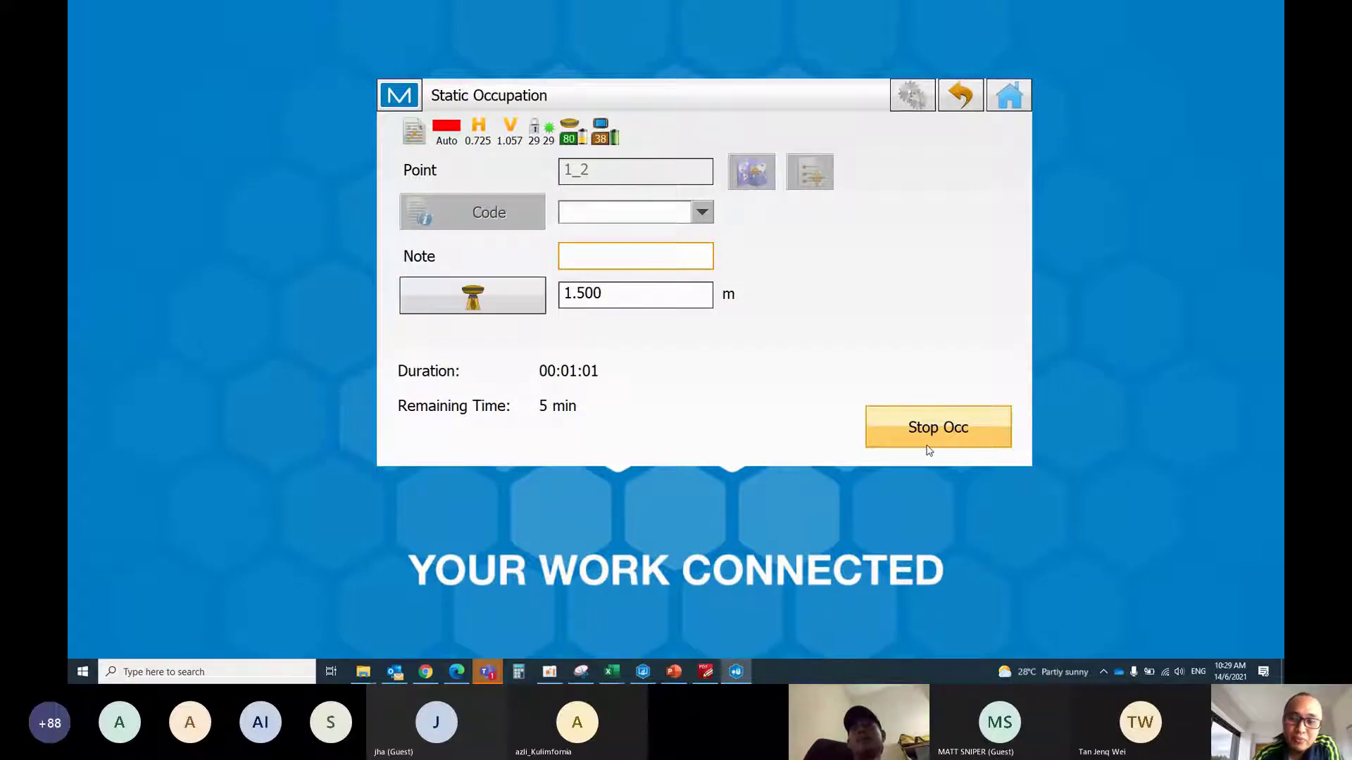
left_click(927, 443)
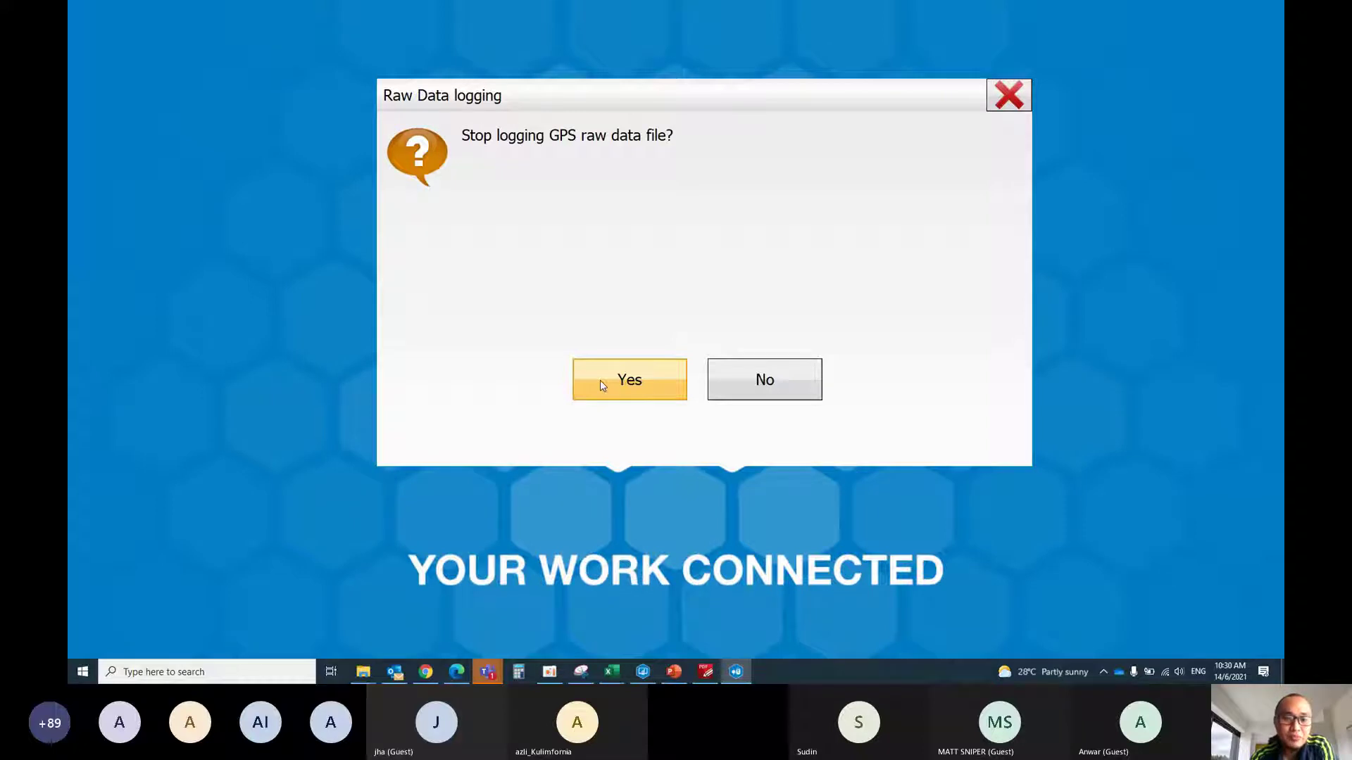
Confirm stopping the 1_2 raw data logging and exit MAGNET Field
left_click(629, 395)
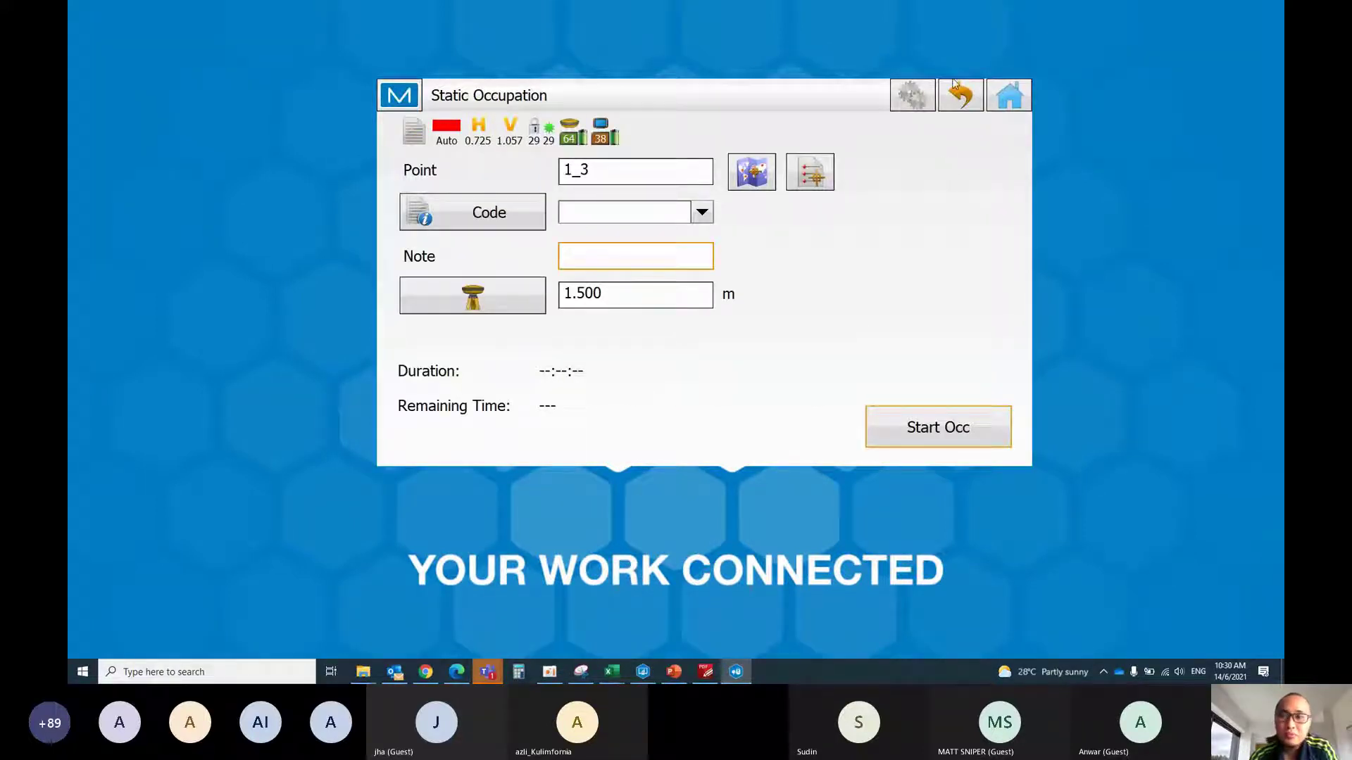
left_click(1013, 98)
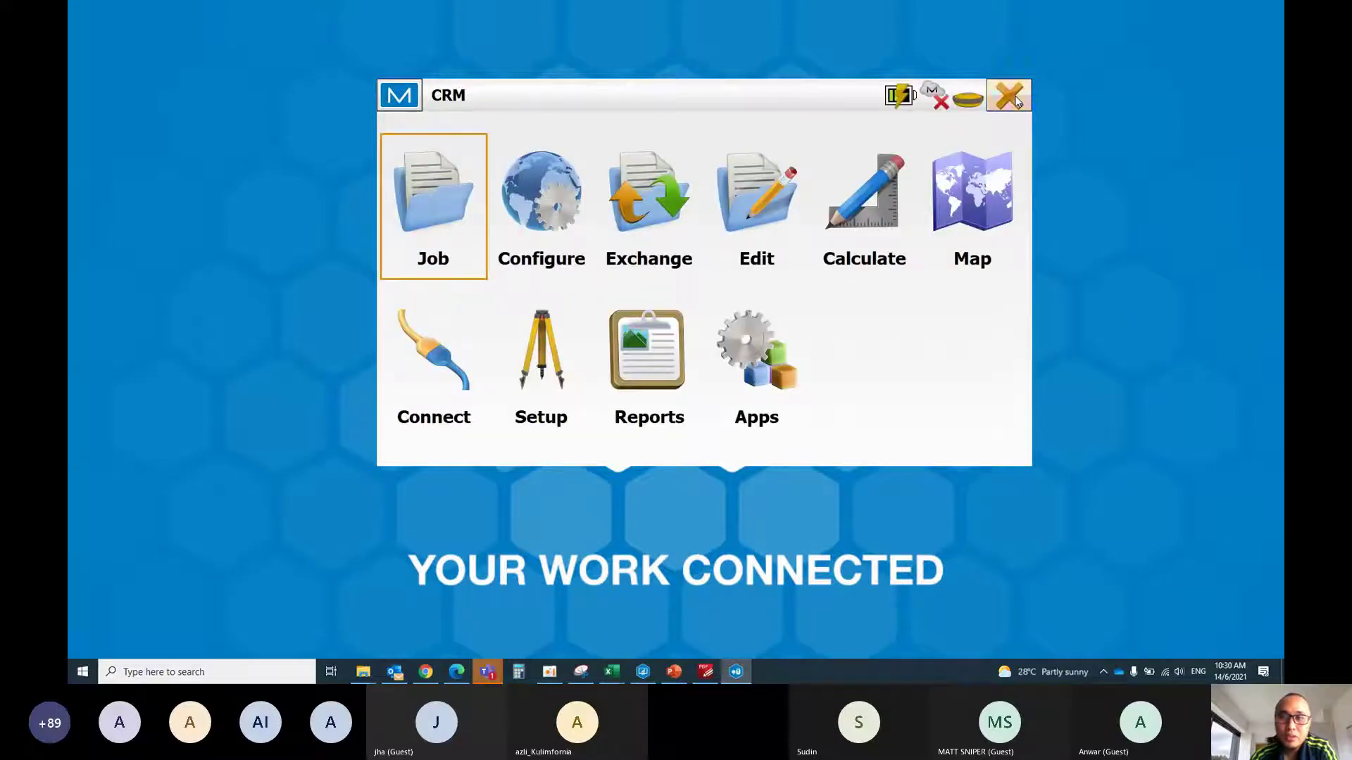
left_click(1014, 99)
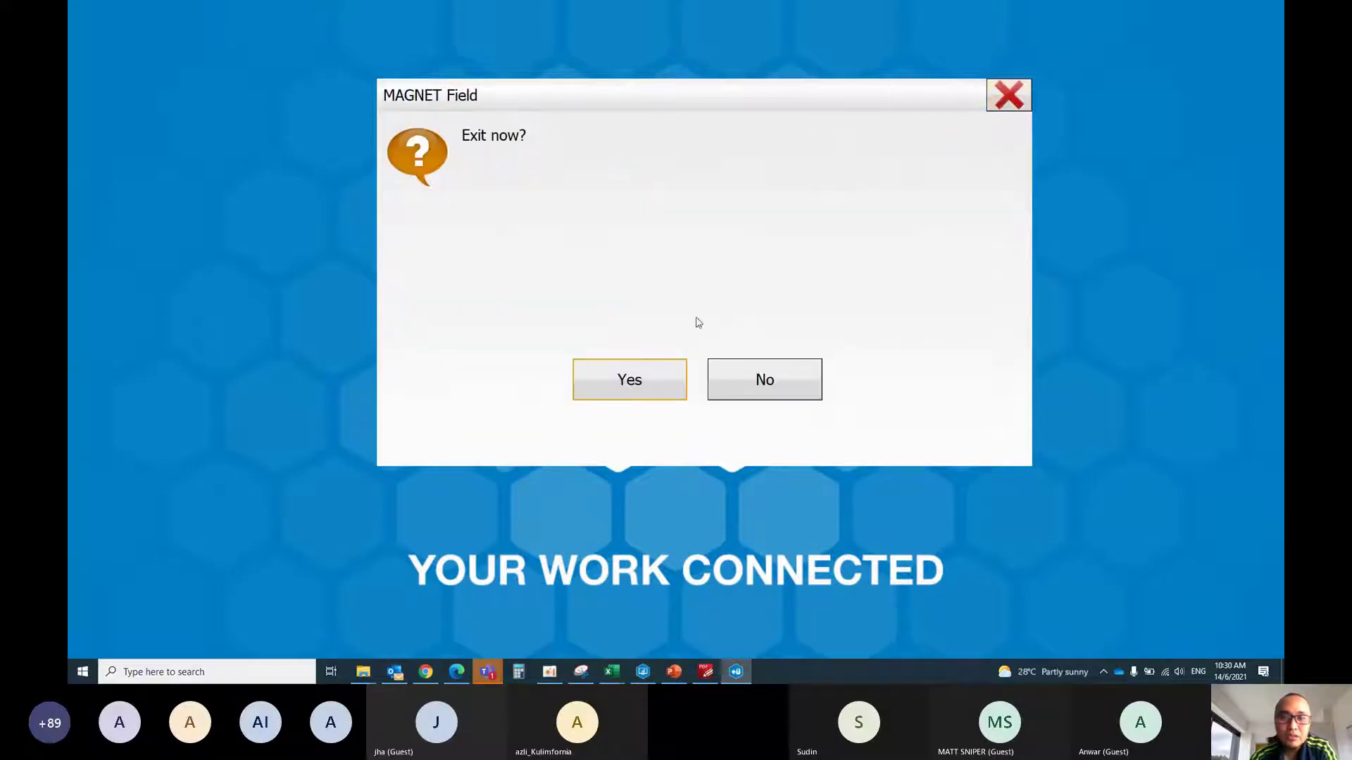
left_click(638, 386)
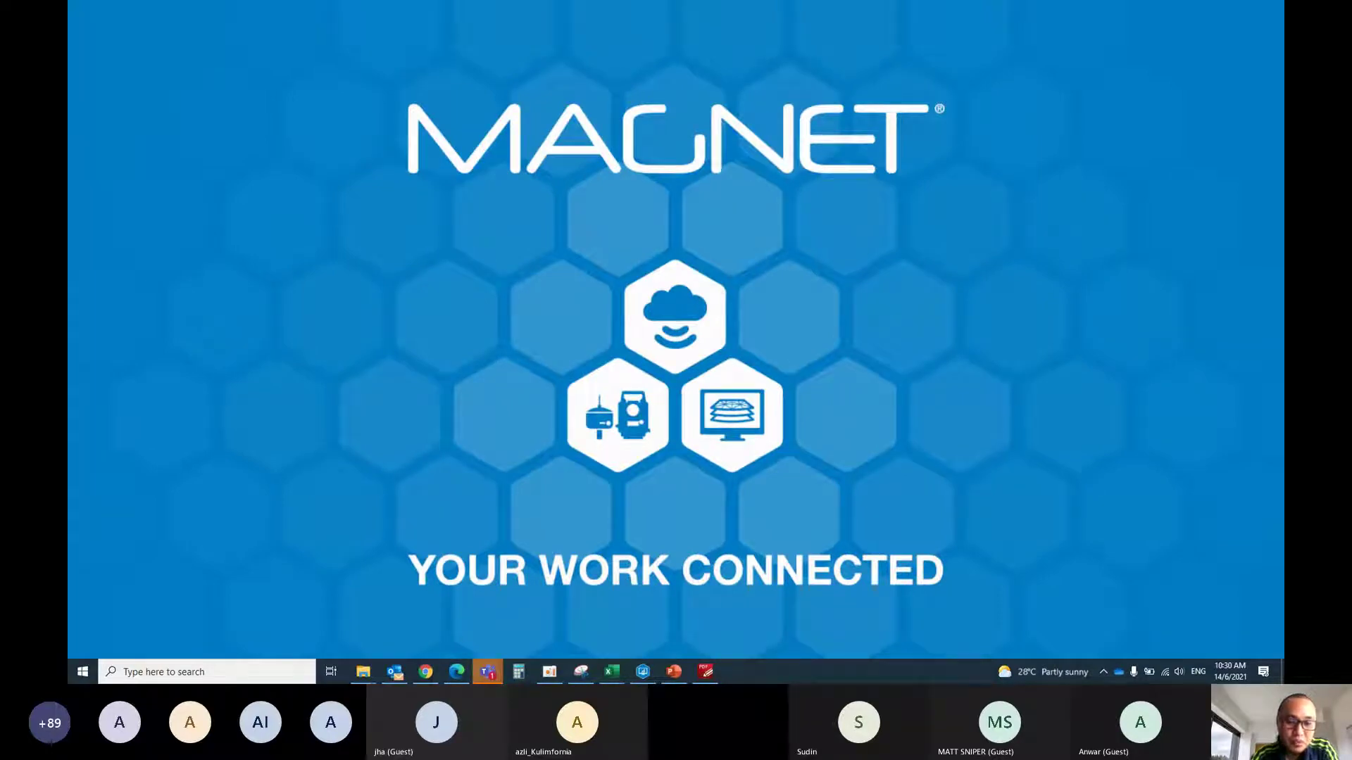
Bring the Teams meeting window forward and stop sharing the screen
mouse_move(487, 672)
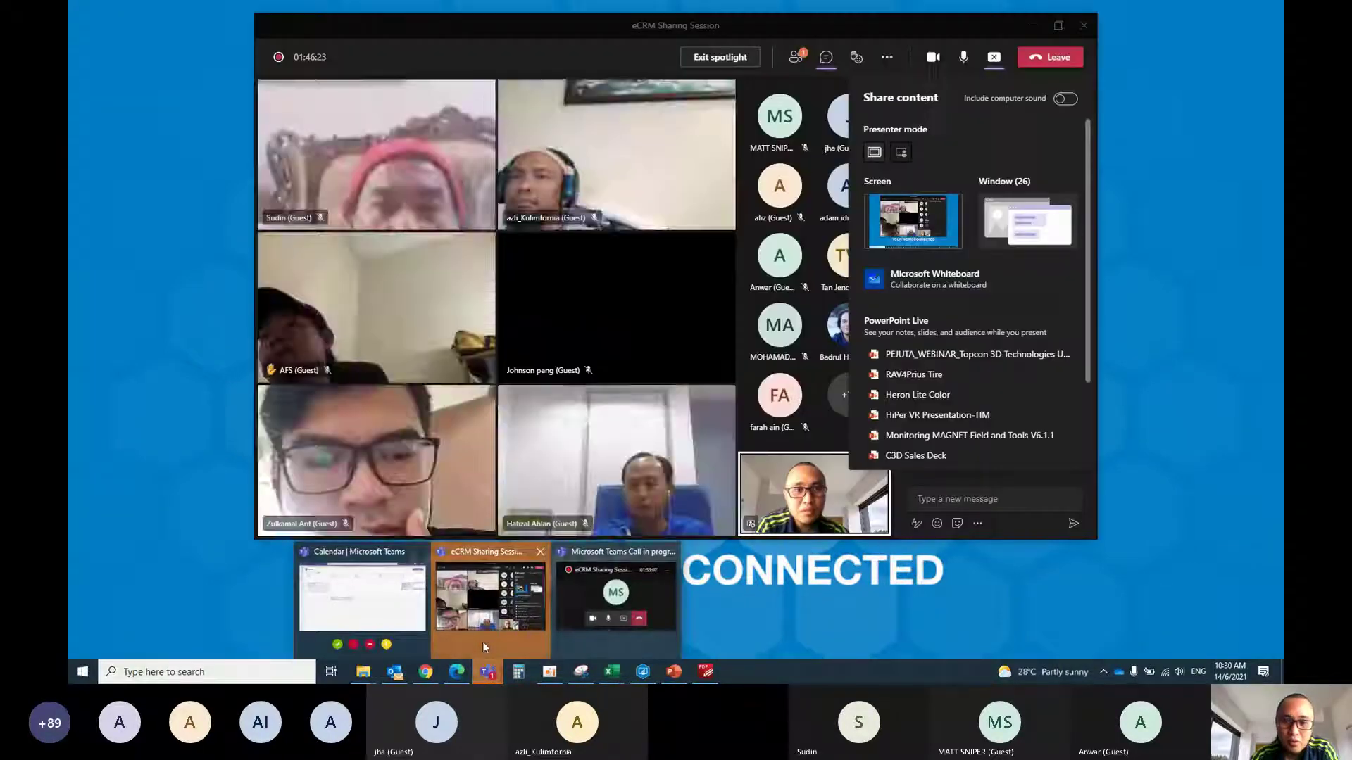
left_click(483, 641)
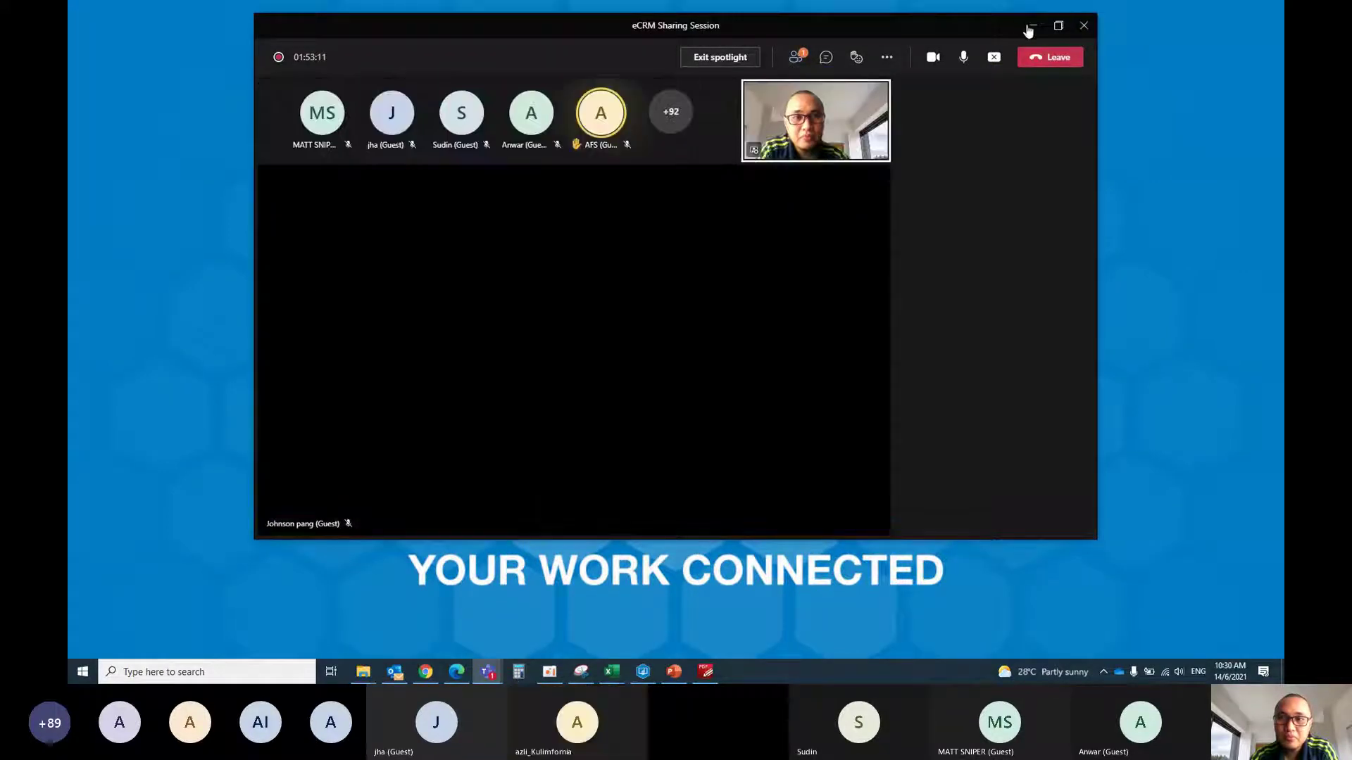
left_click(989, 59)
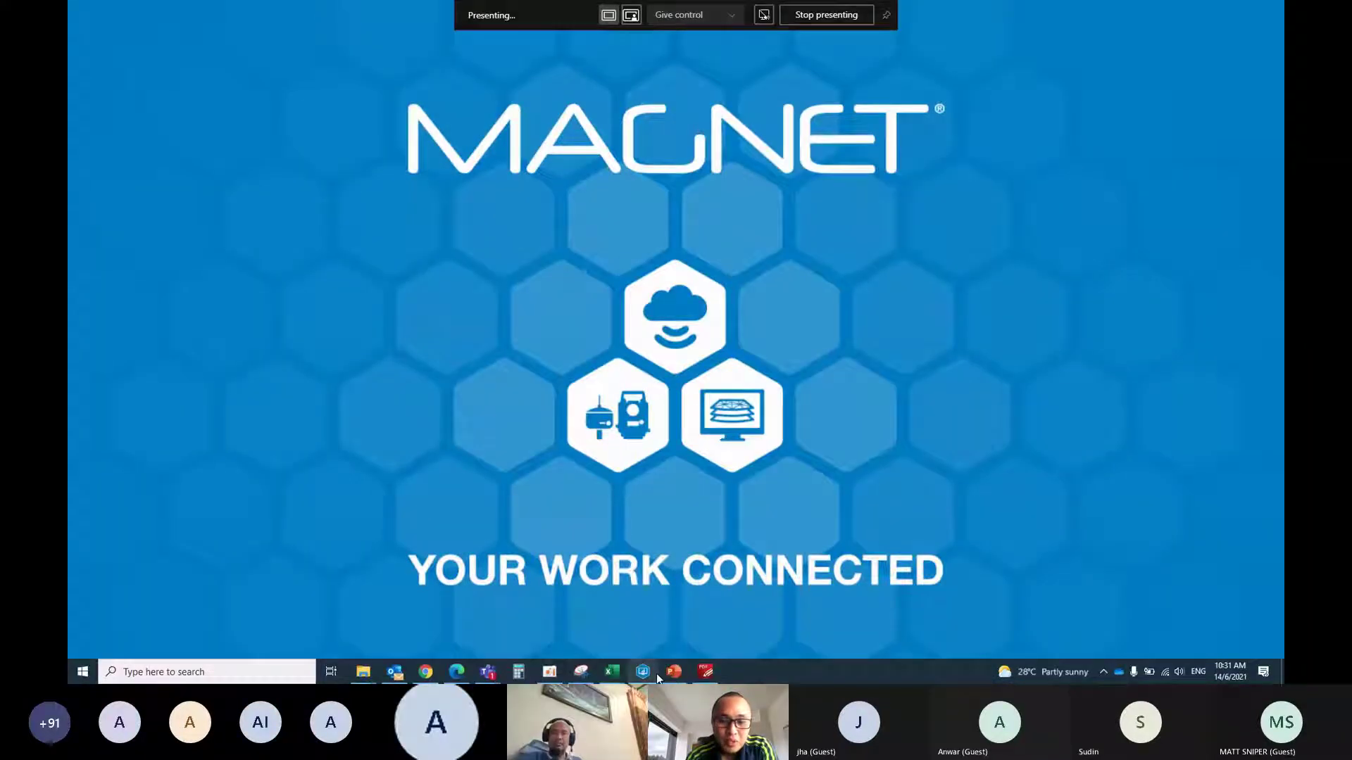
In MAGNET Tools, show the Occupation View, save the job and open Lestari 2021.mjt
mouse_move(645, 673)
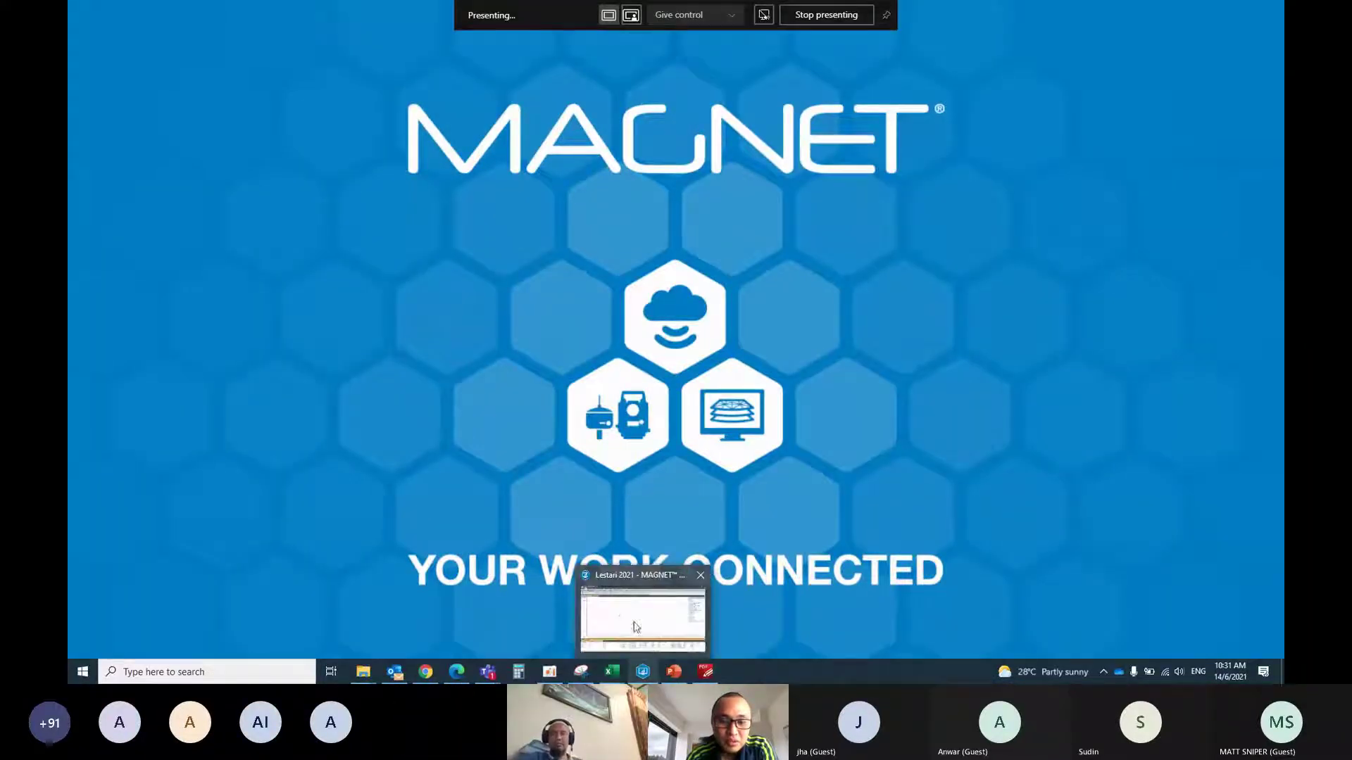
left_click(645, 673)
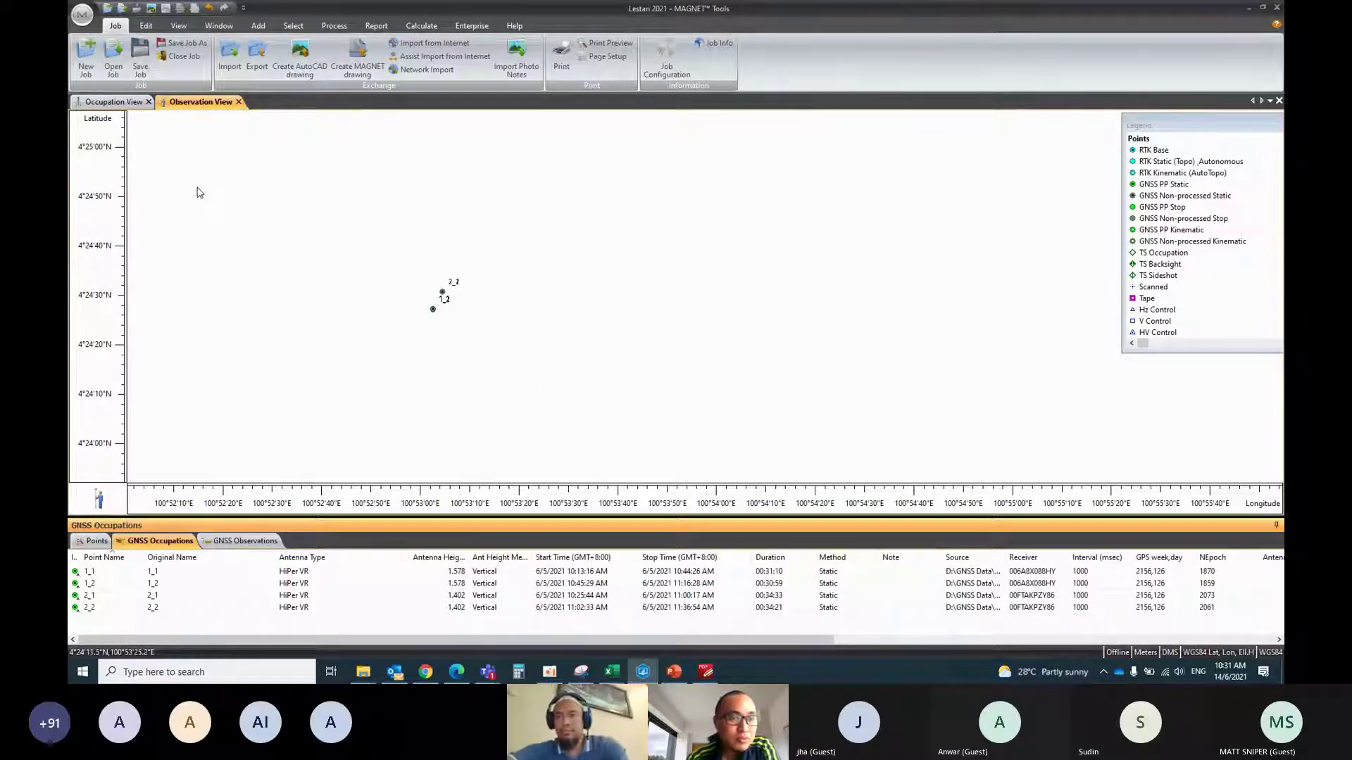
left_click(111, 102)
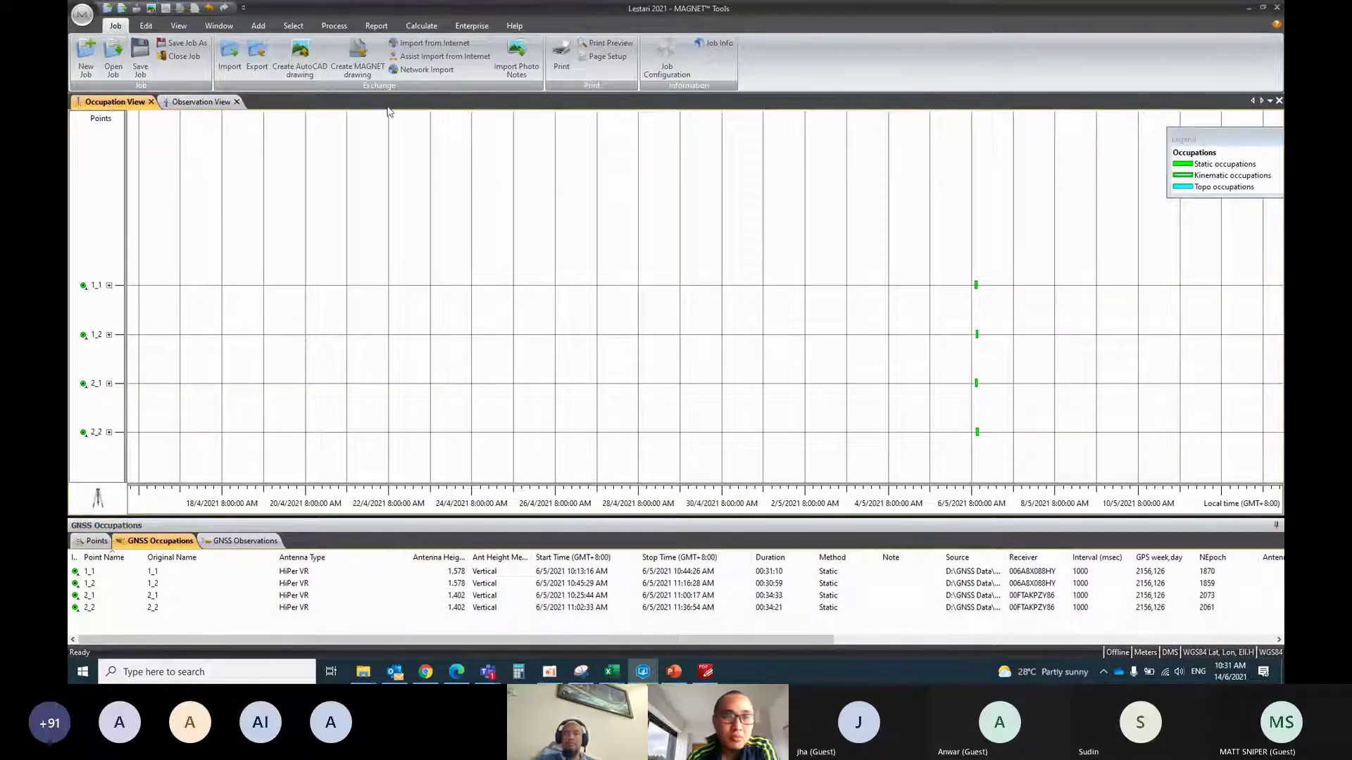
left_click(141, 71)
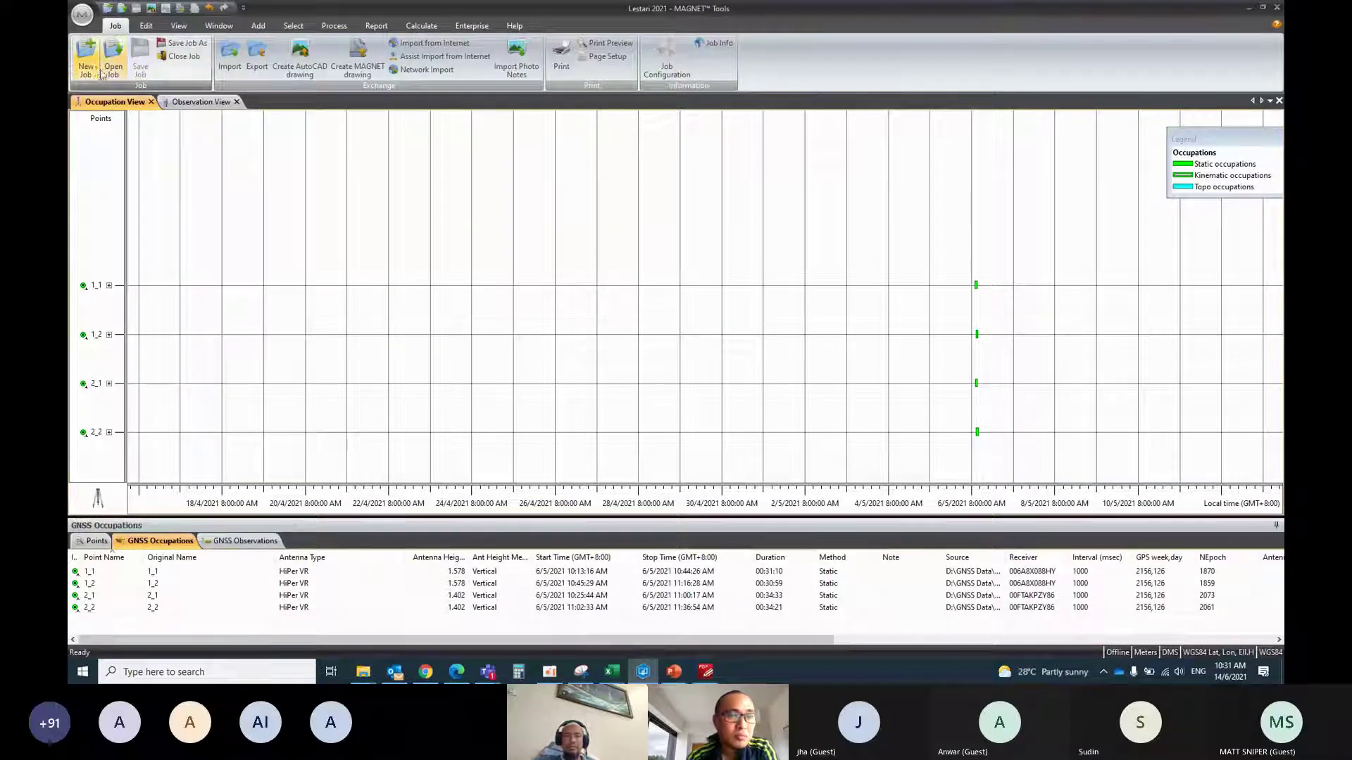
left_click(116, 73)
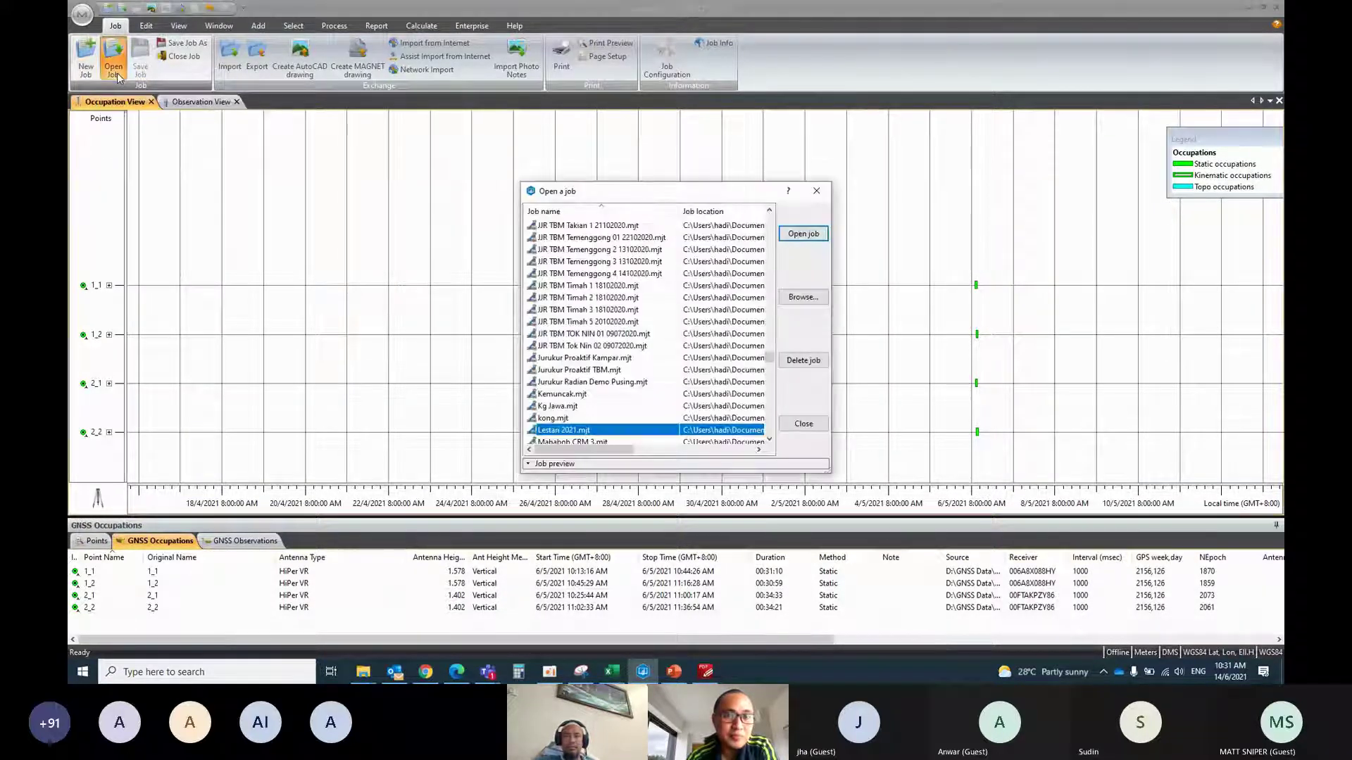
key("Return")
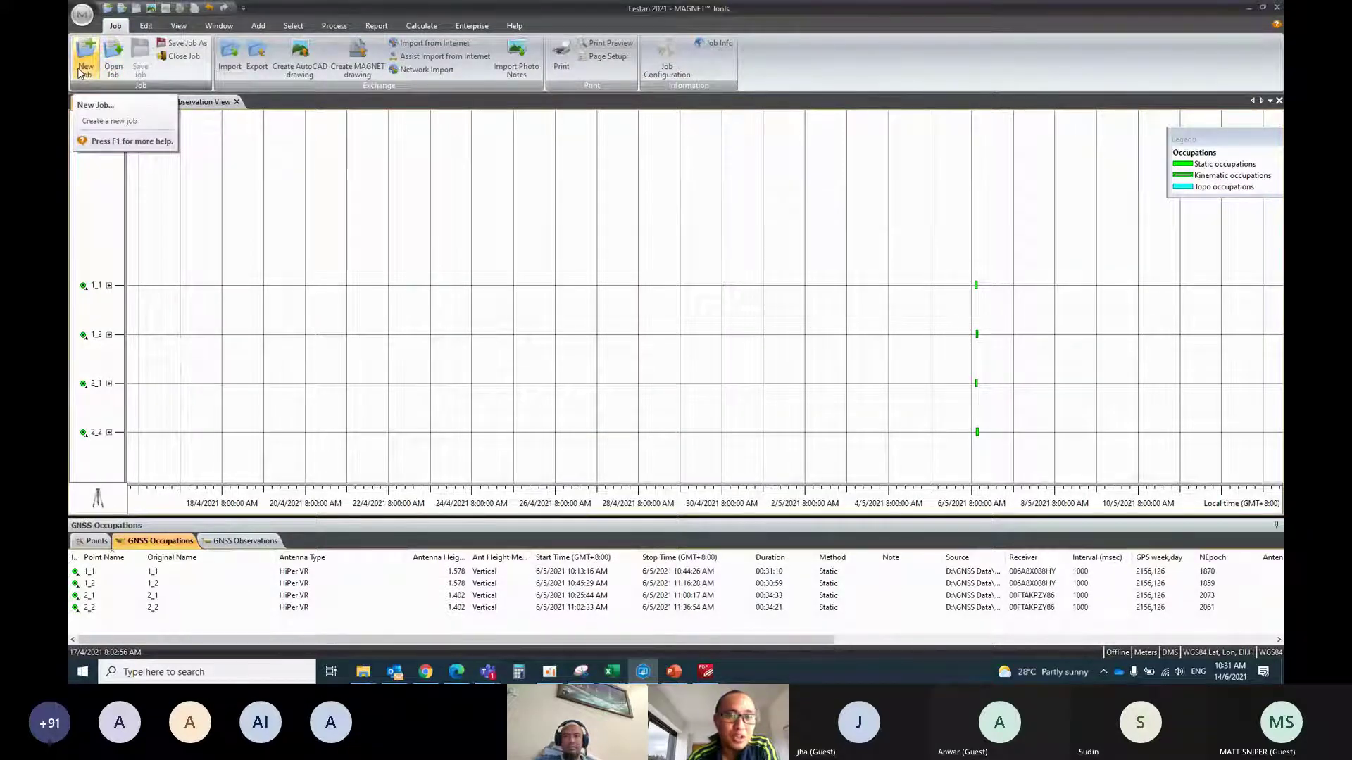
Start a new job named Contoh CRM and advance to its Coordinate Systems page
left_click(83, 67)
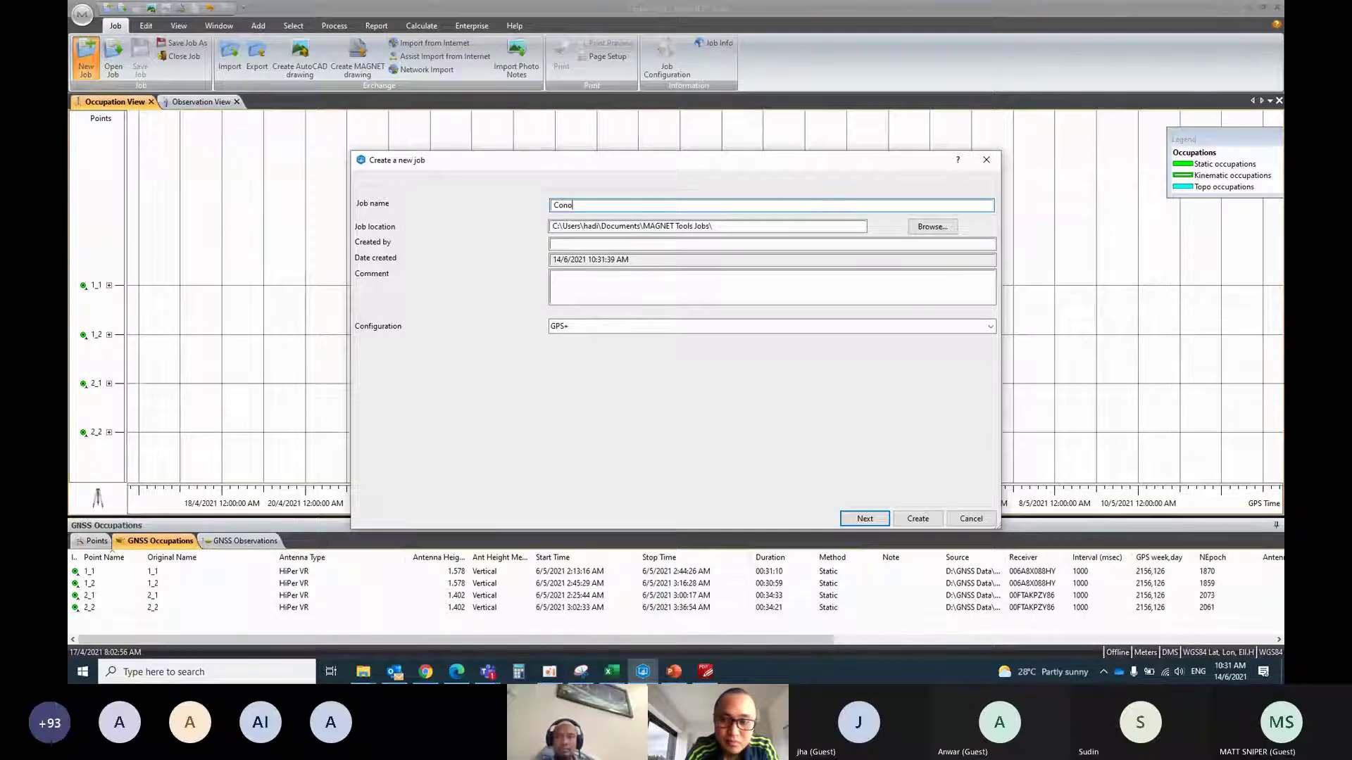
type("toh CRM")
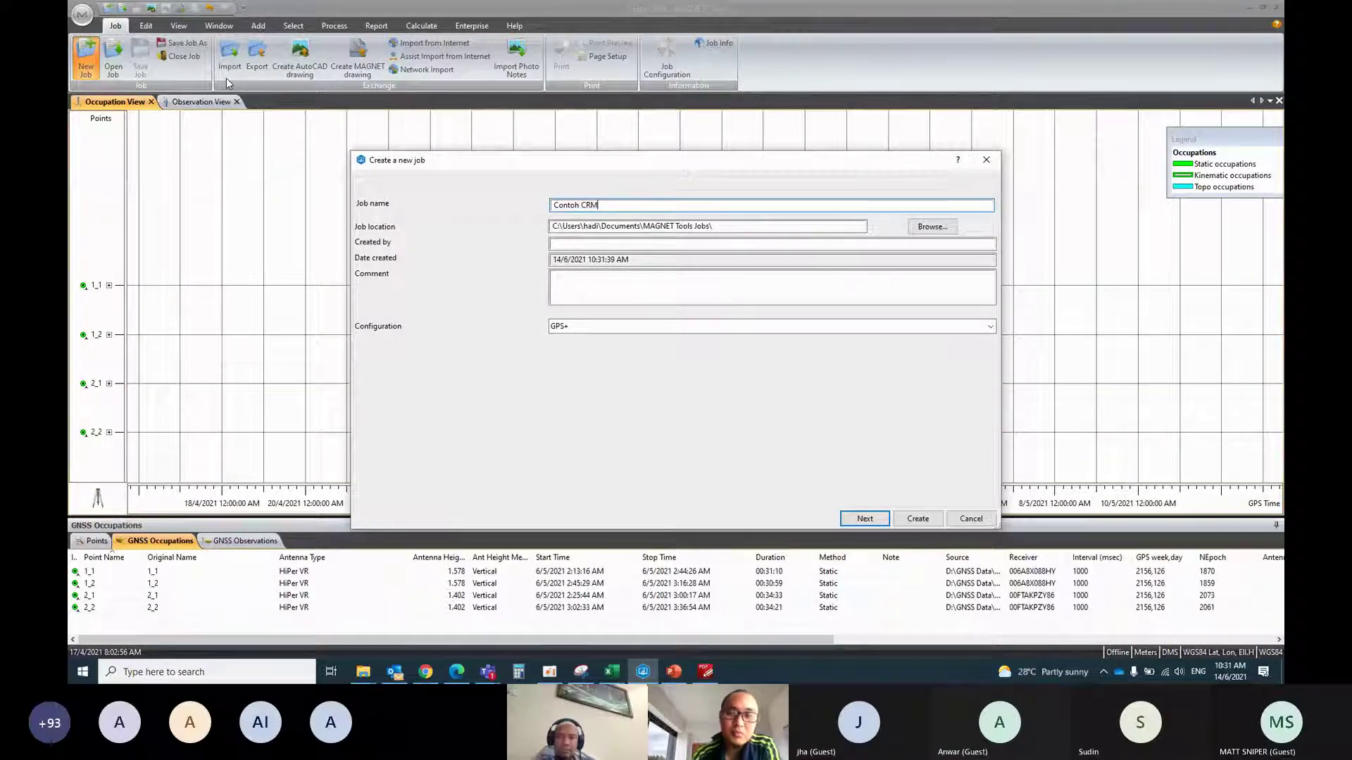
left_click(878, 520)
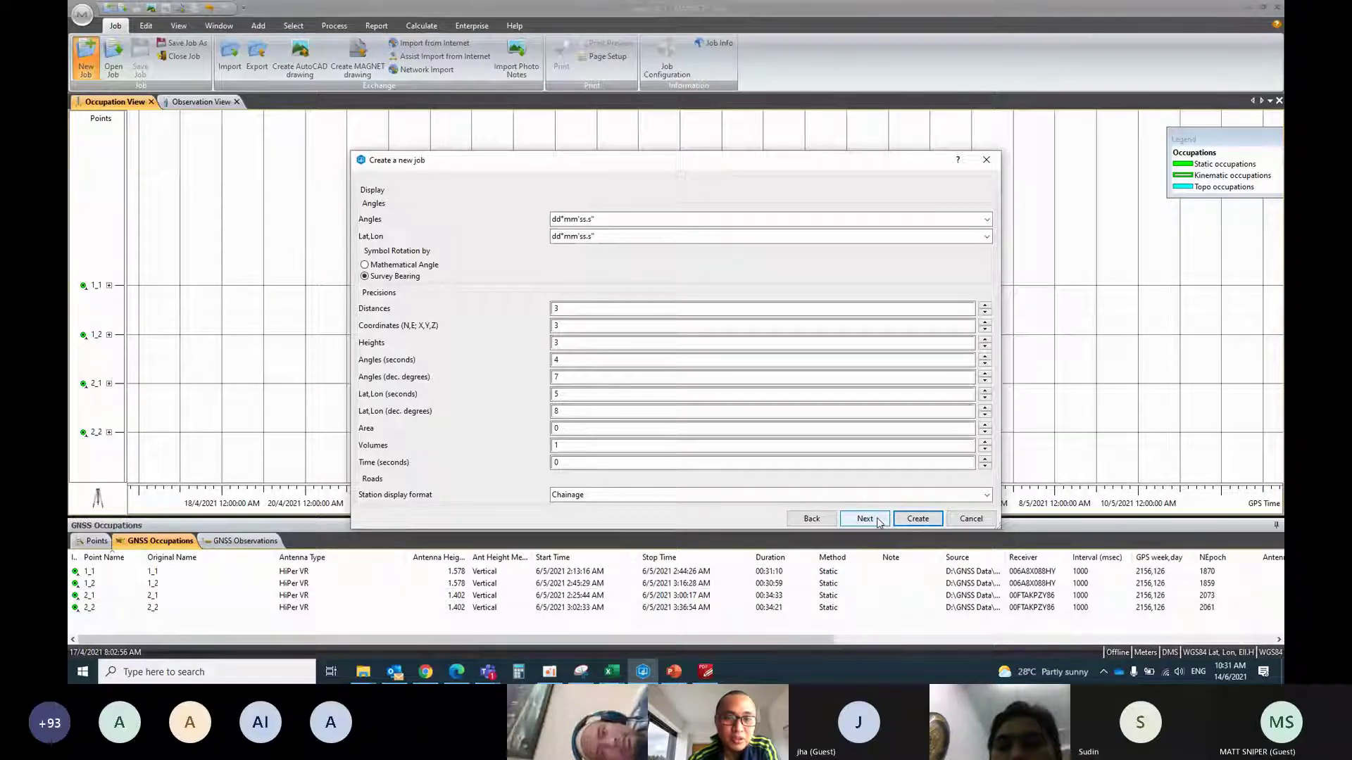
left_click(878, 521)
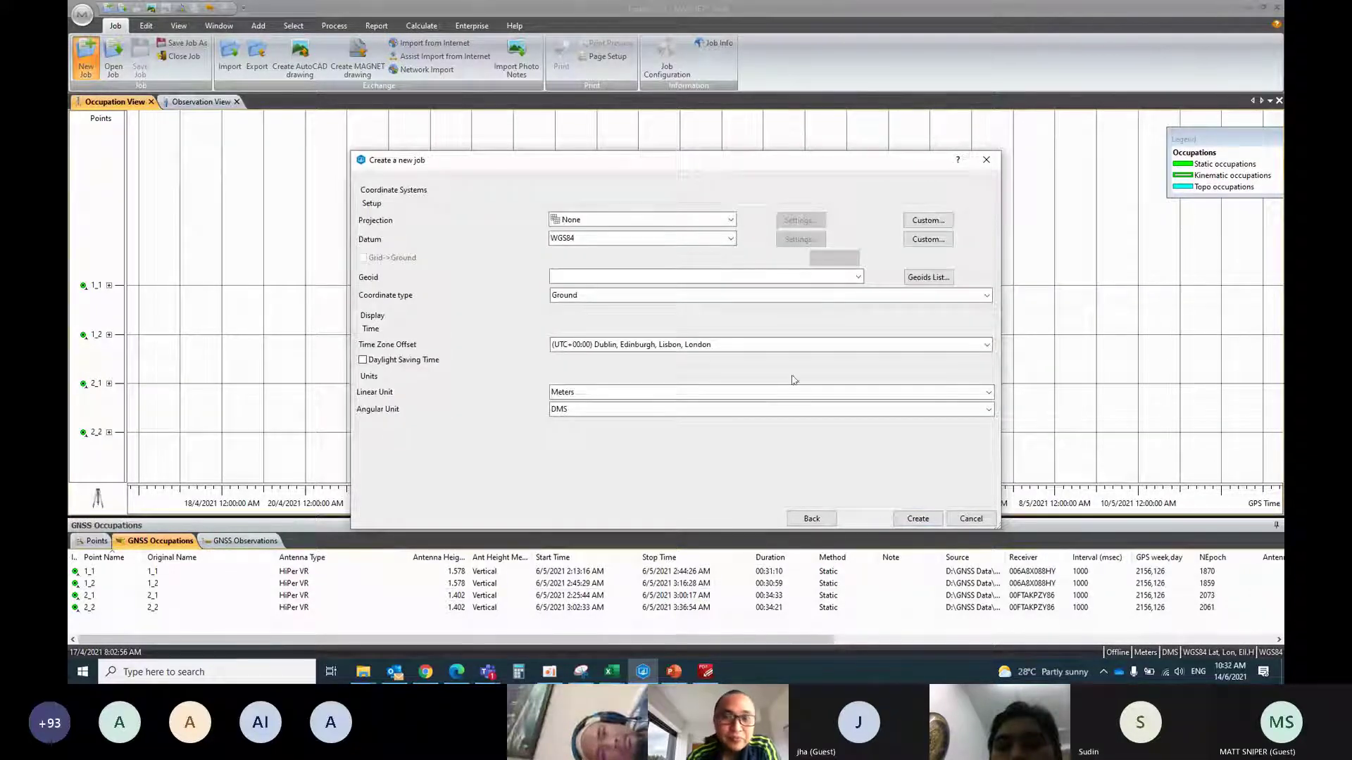
Keep the existing projection and set the job datum to GDM2000
left_click(643, 221)
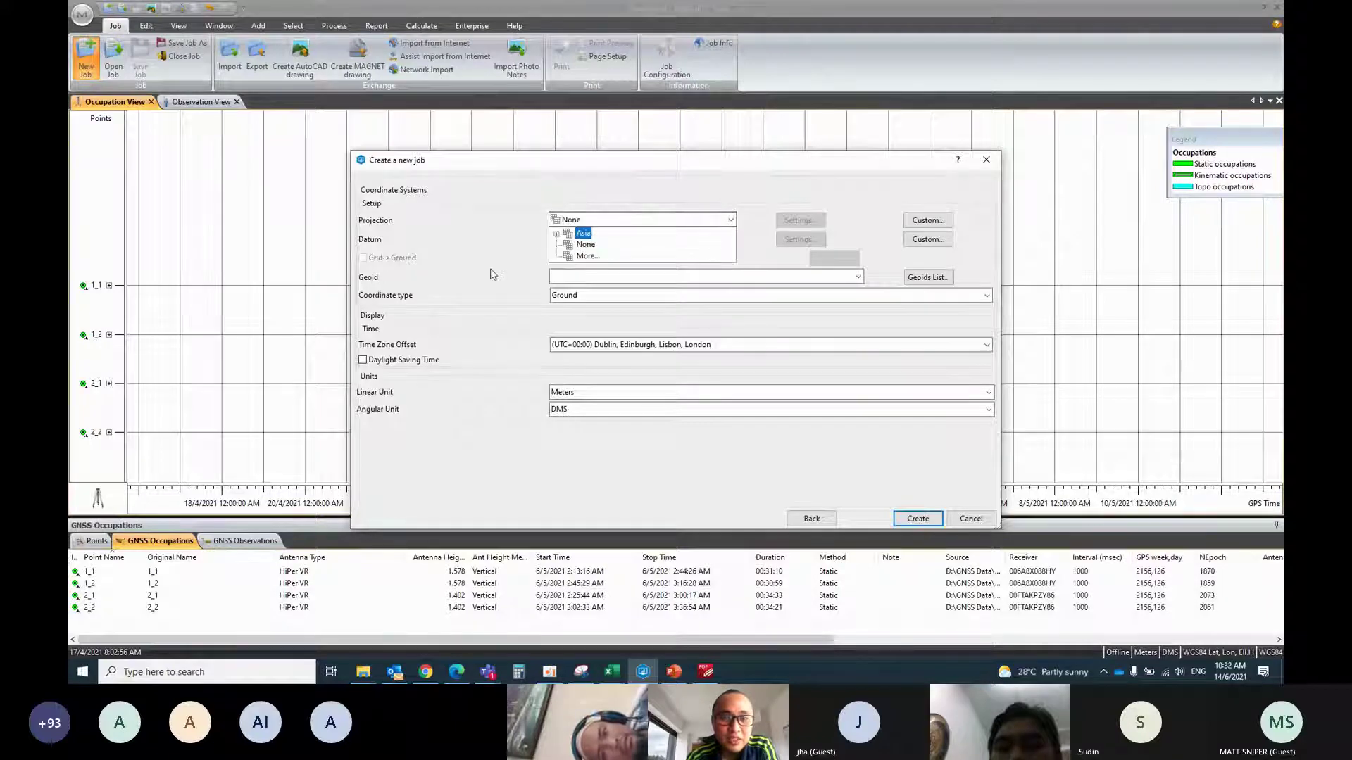
key("Down")
key("Down")
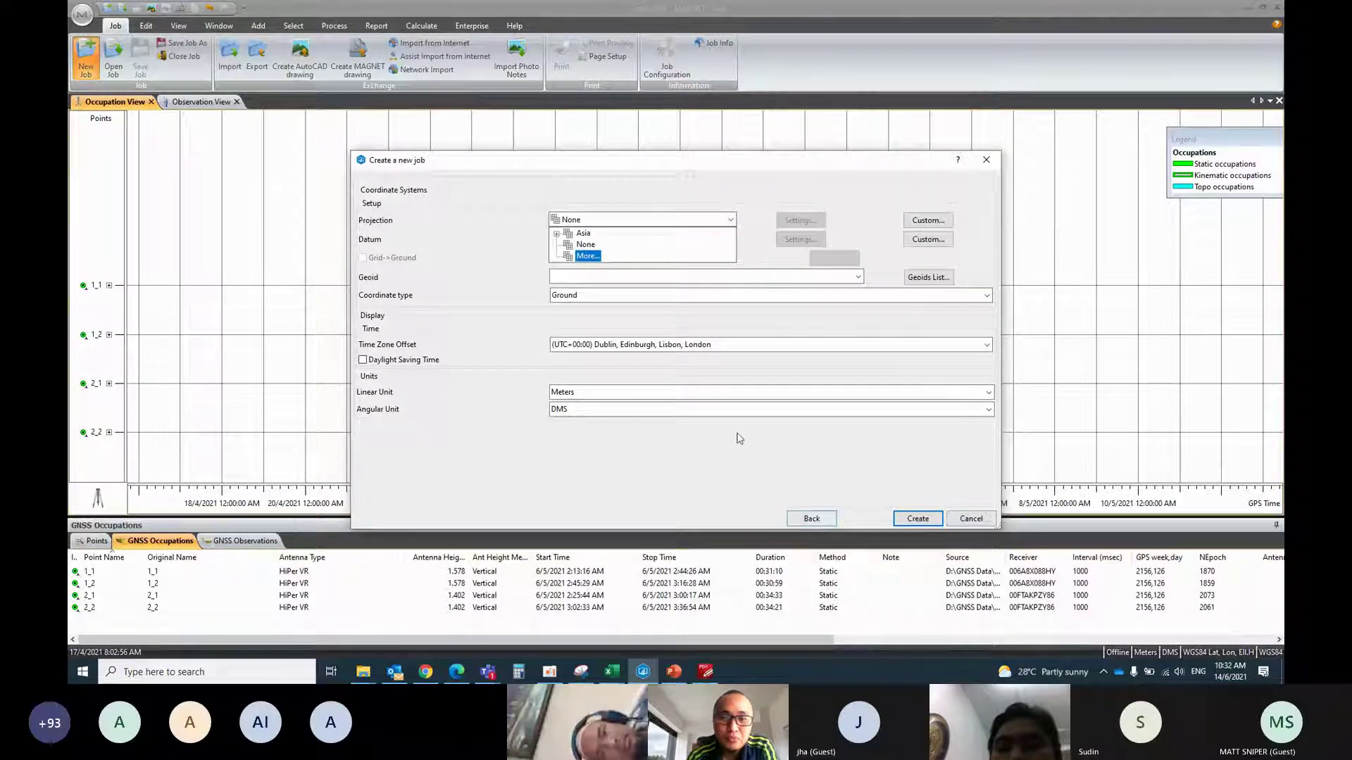
key("Up")
key("Up")
left_click(768, 278)
left_click(764, 276)
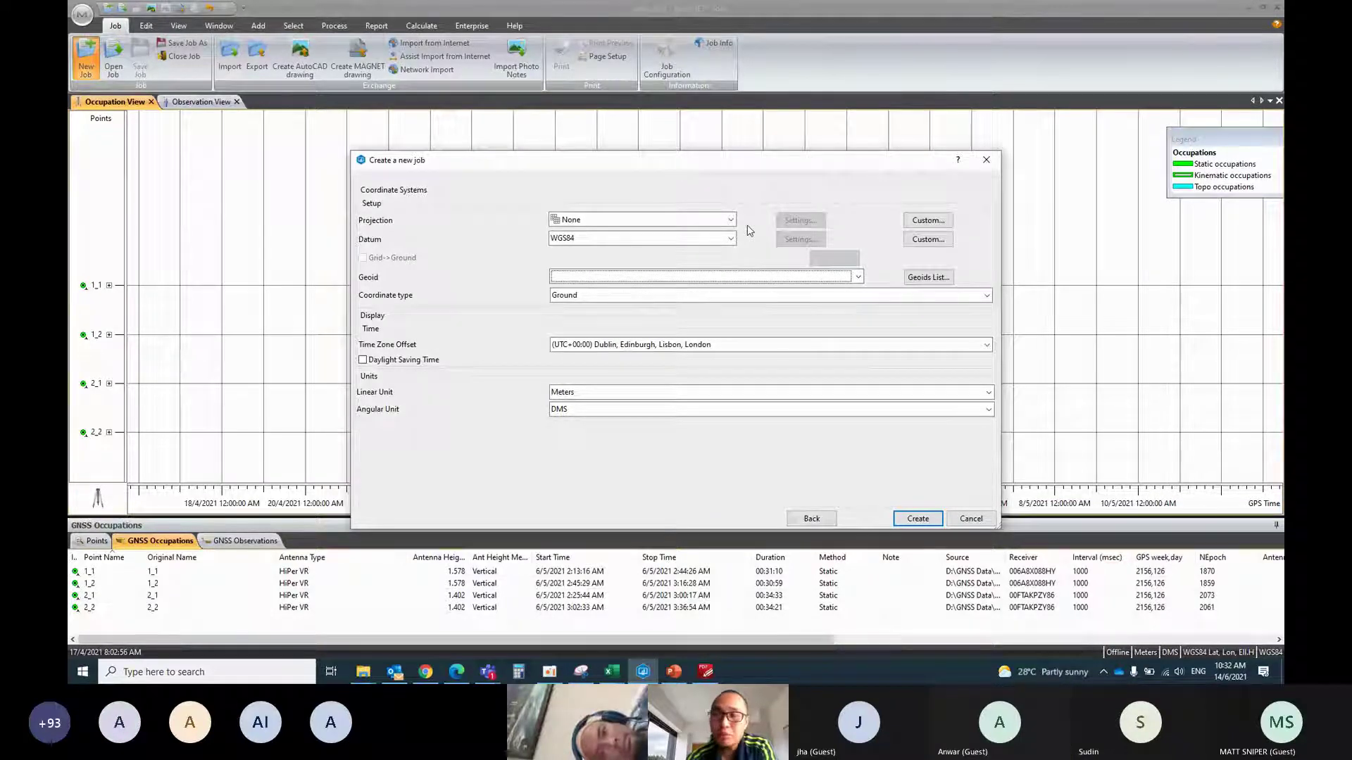
left_click(732, 240)
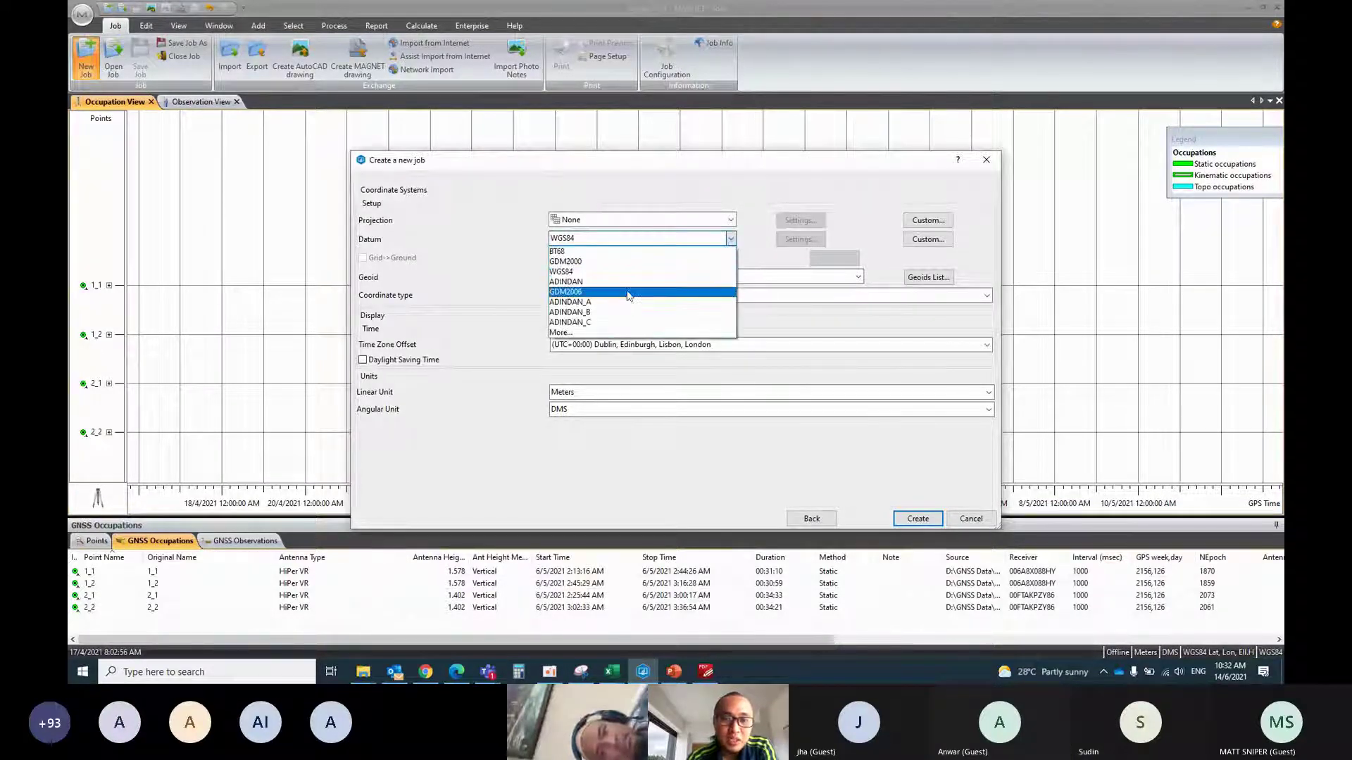
left_click(629, 262)
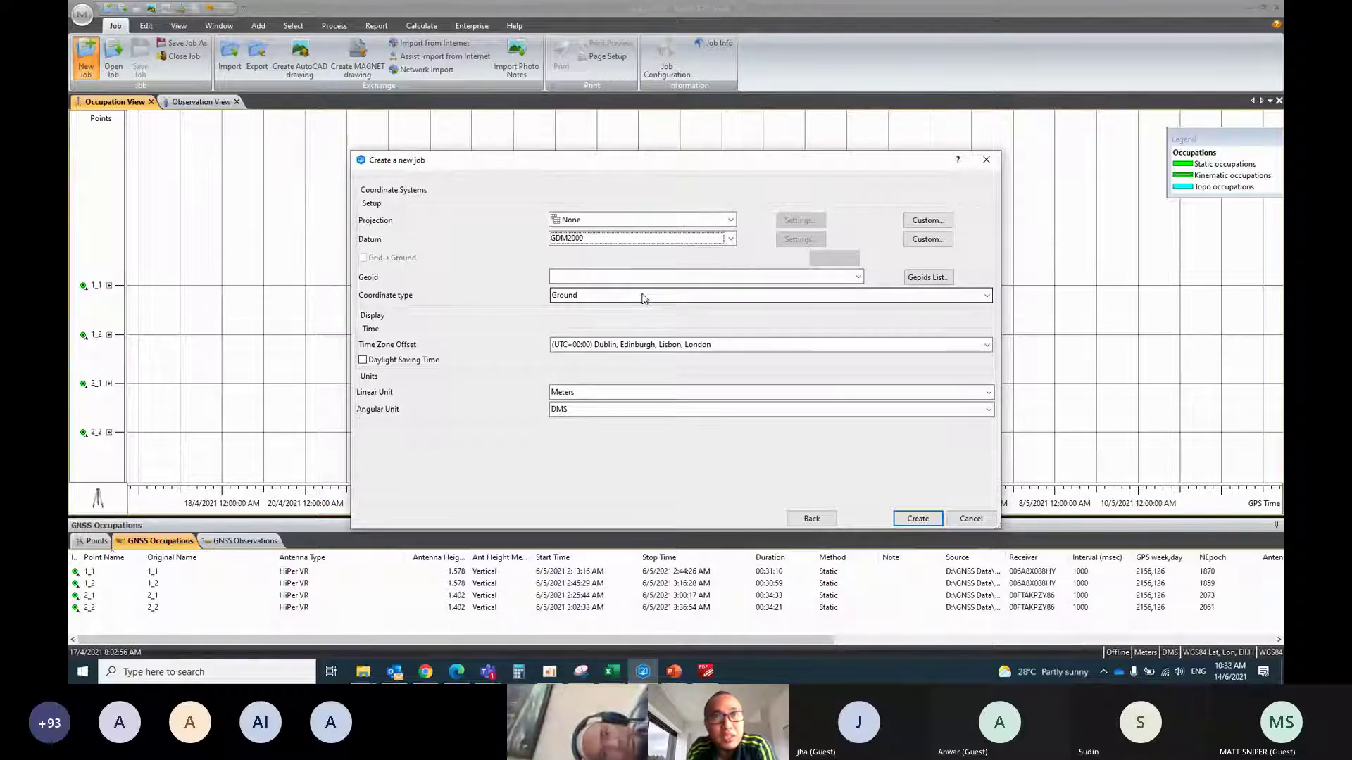
Set coordinate type WGS84 Lat, Lon, Ell.H and time zone Kuala Lumpur, Singapore, then create the job
left_click(643, 296)
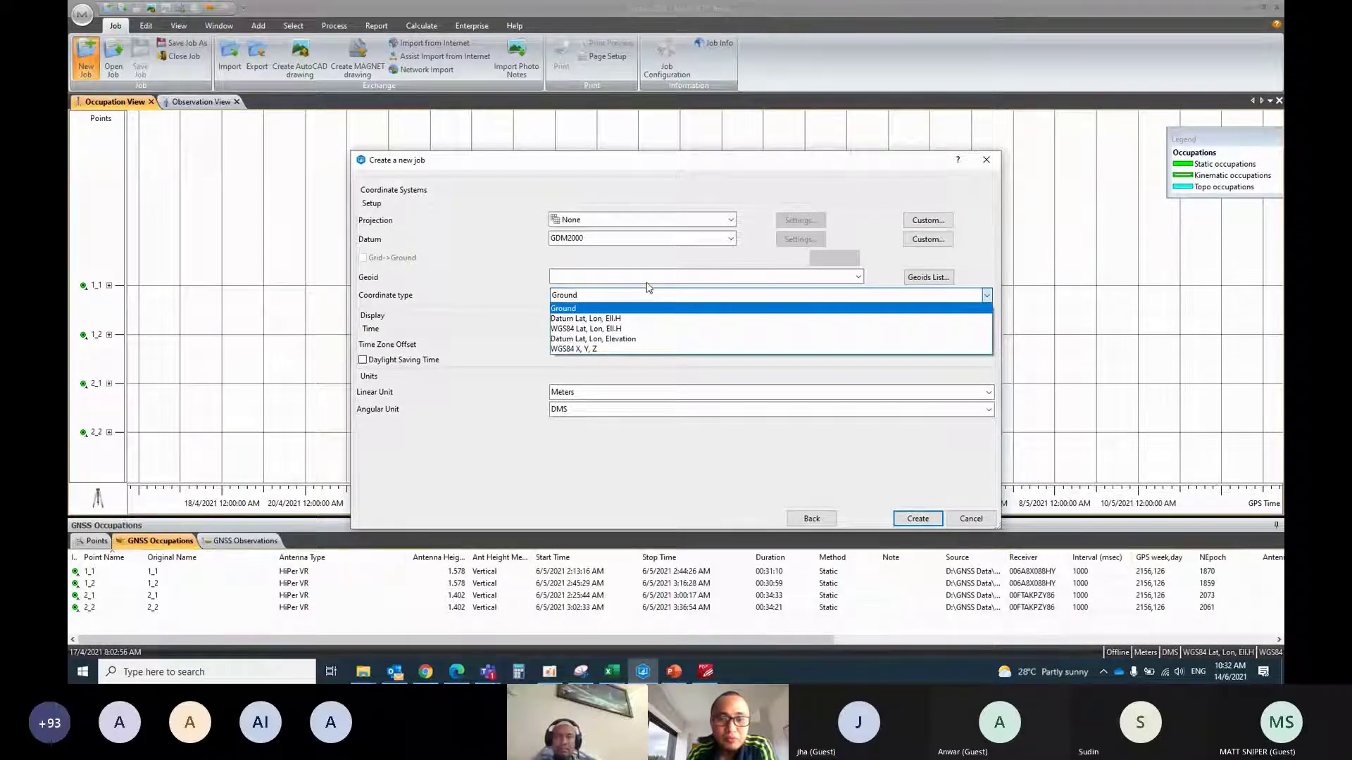
left_click(656, 329)
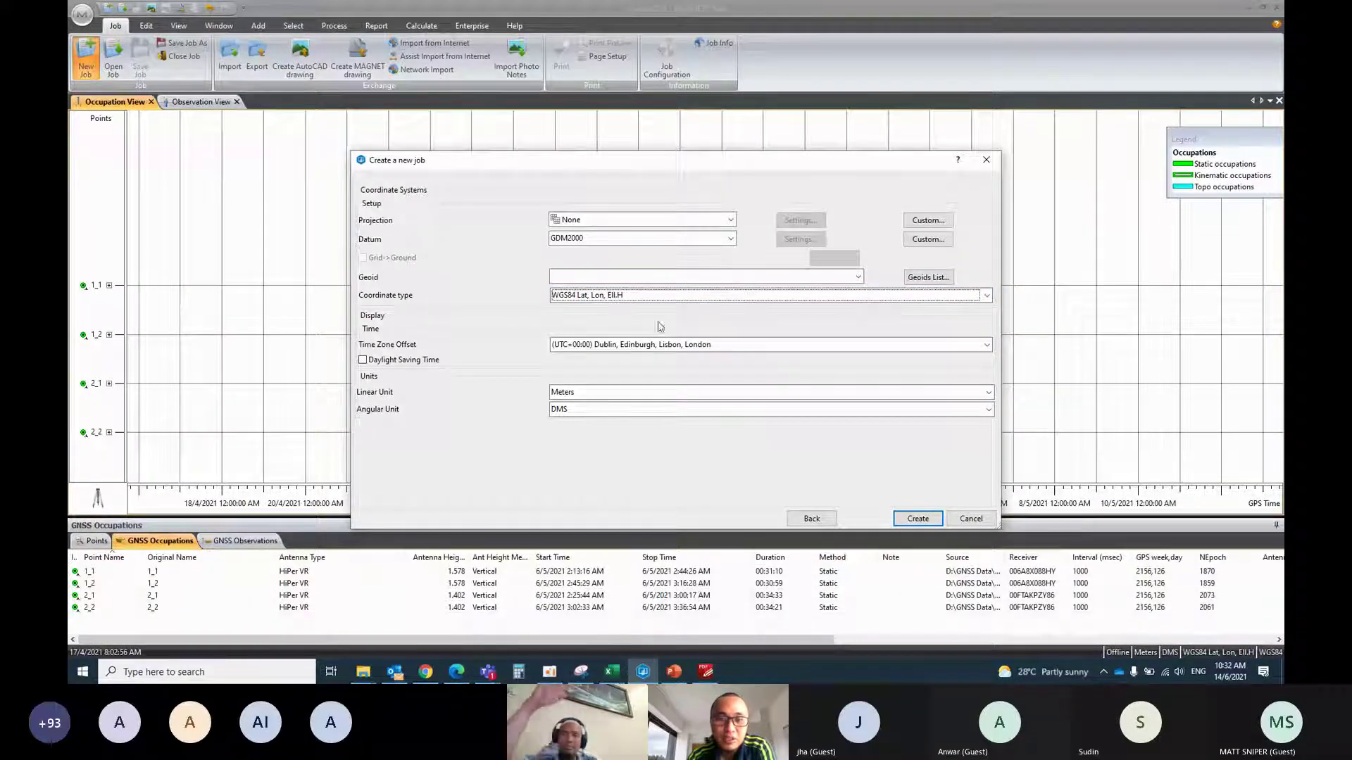
left_click(659, 347)
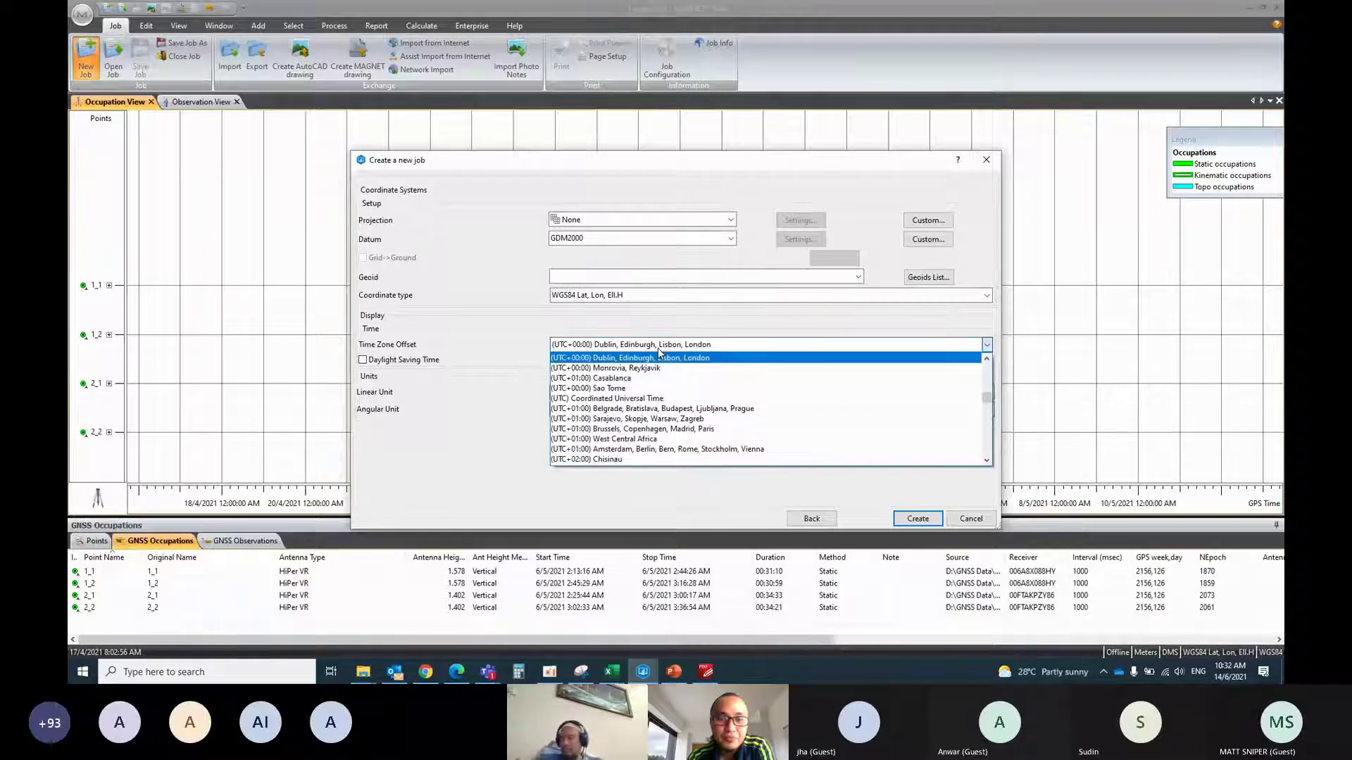
scroll(683, 420, "down", 5)
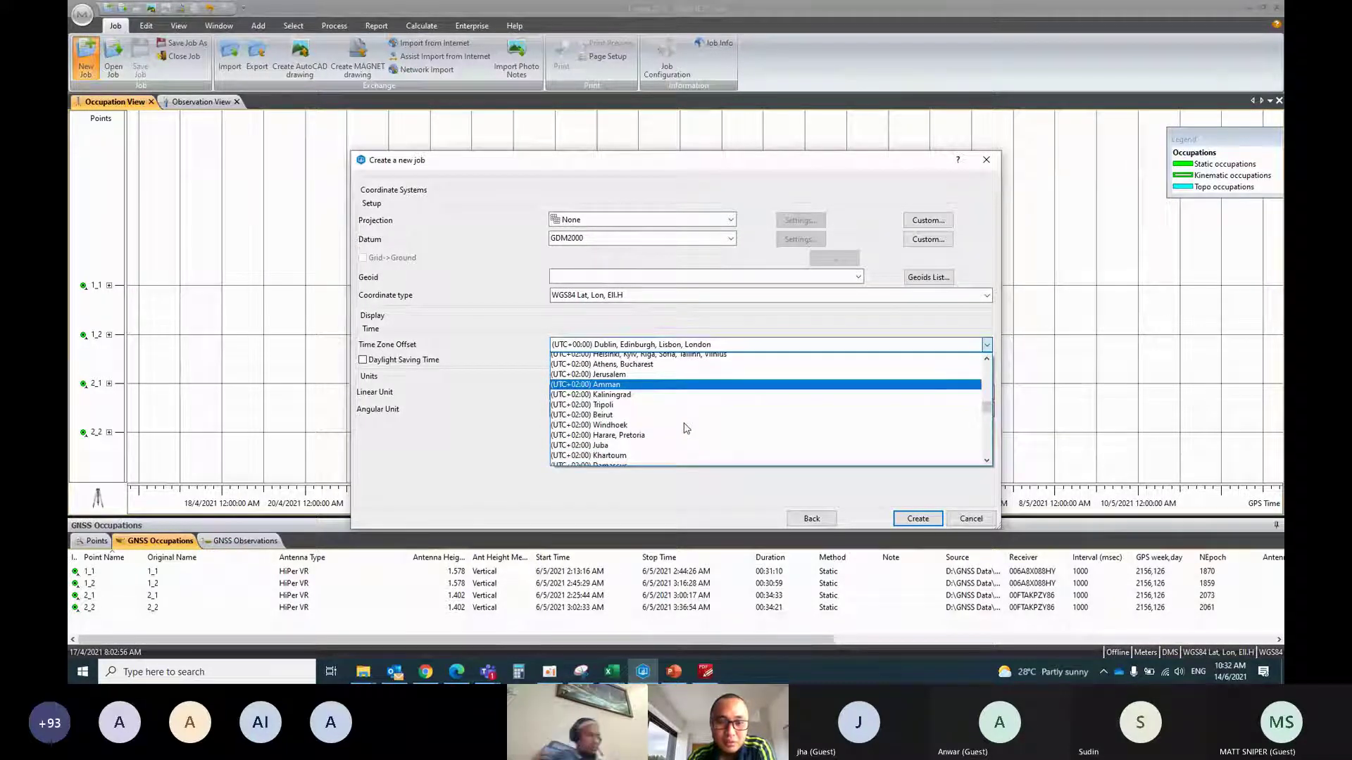
scroll(687, 428, "down", 5)
left_click(680, 433)
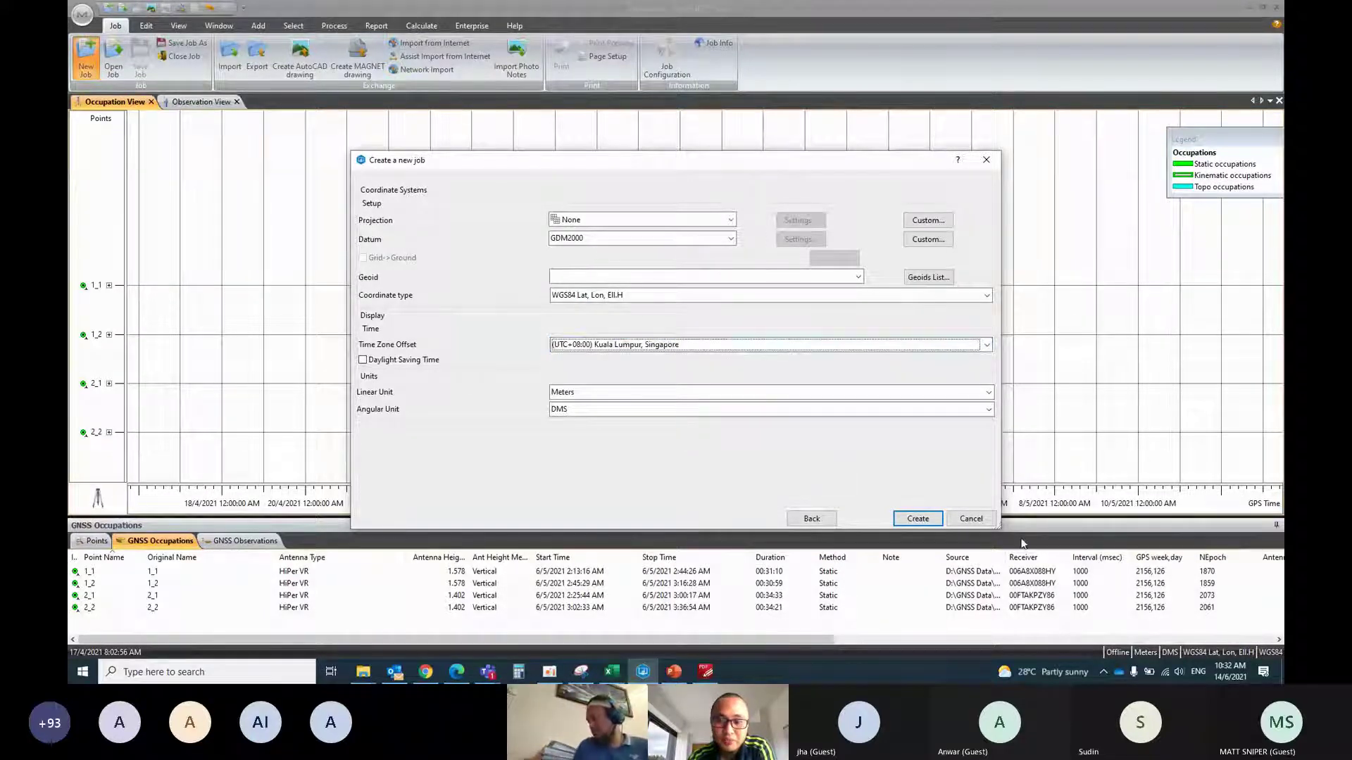
left_click(918, 518)
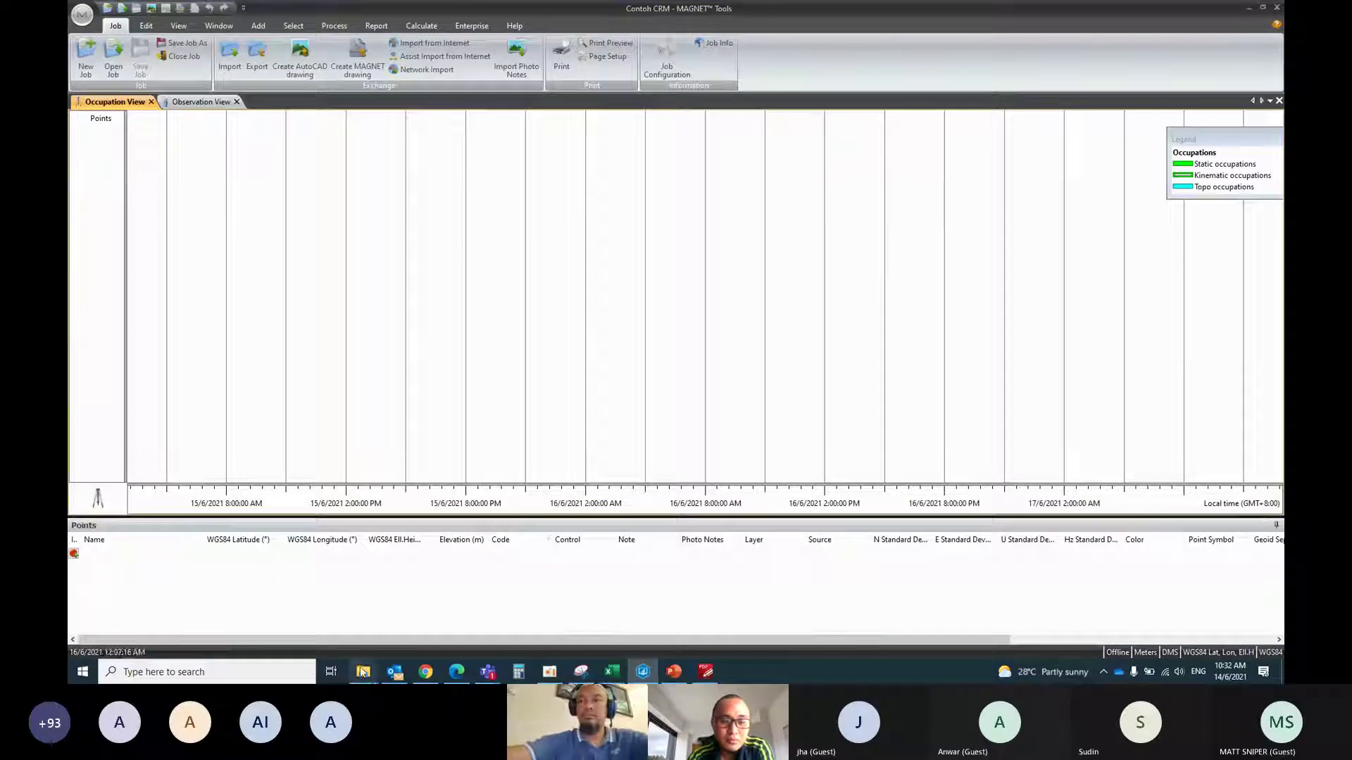
Close the IOI Plantation, ES, HiPer VR, Downloads and other stray Explorer windows, keeping TOPCON_NB24 (D:)
mouse_move(364, 671)
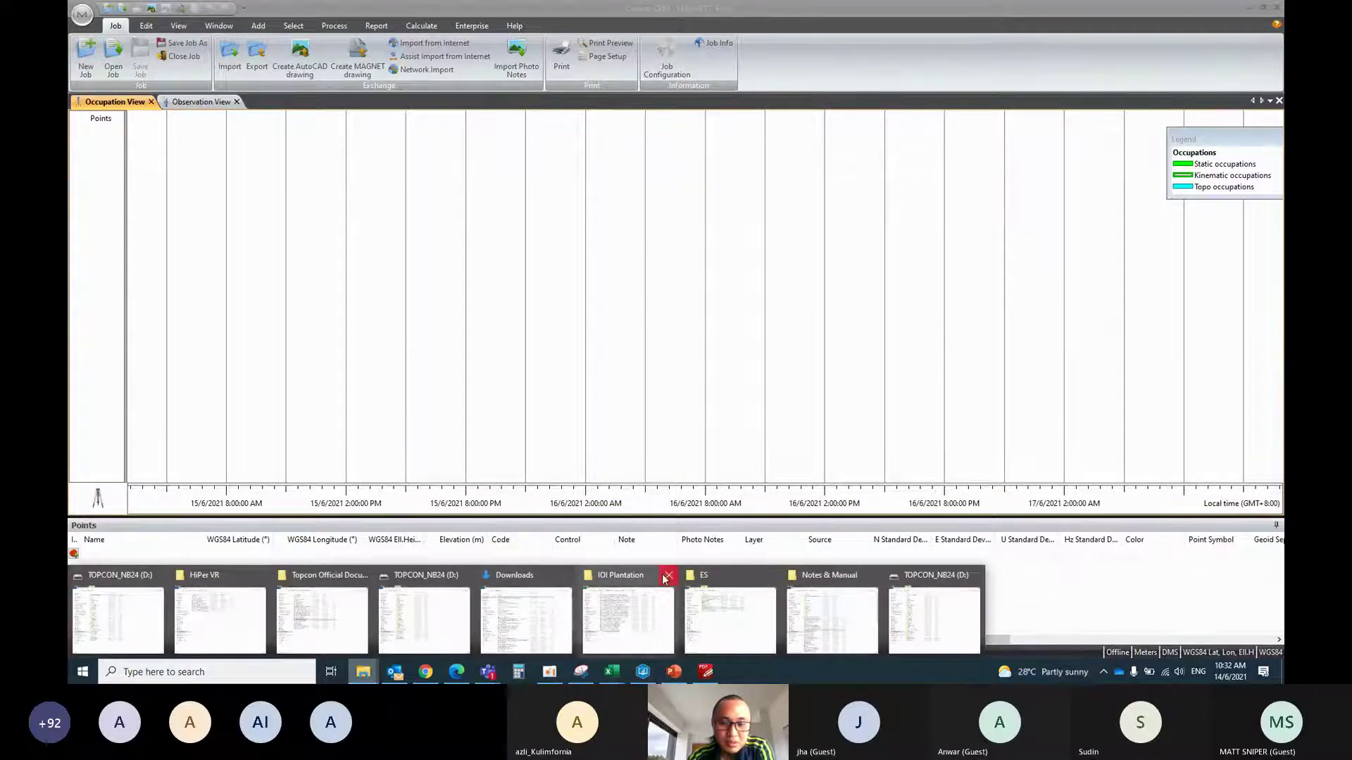
left_click(667, 576)
left_click(668, 576)
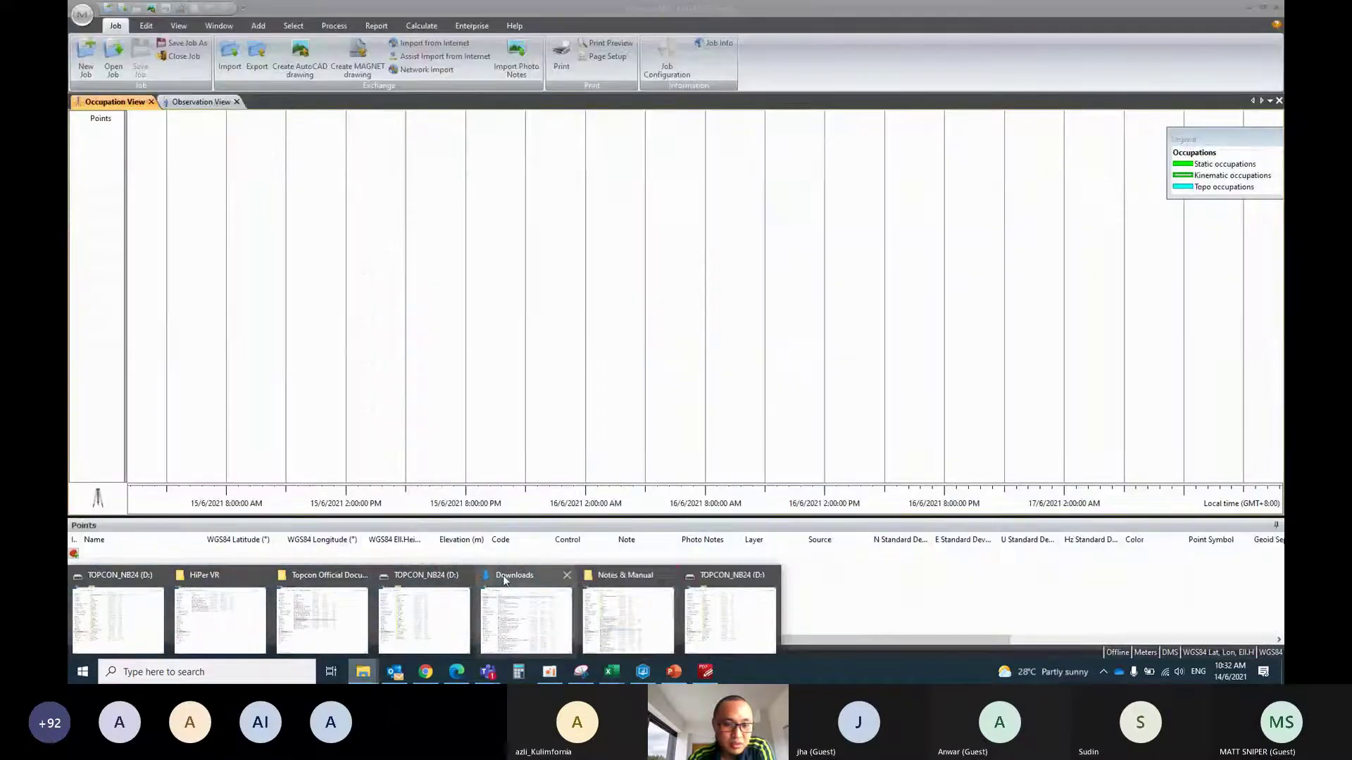
left_click(464, 576)
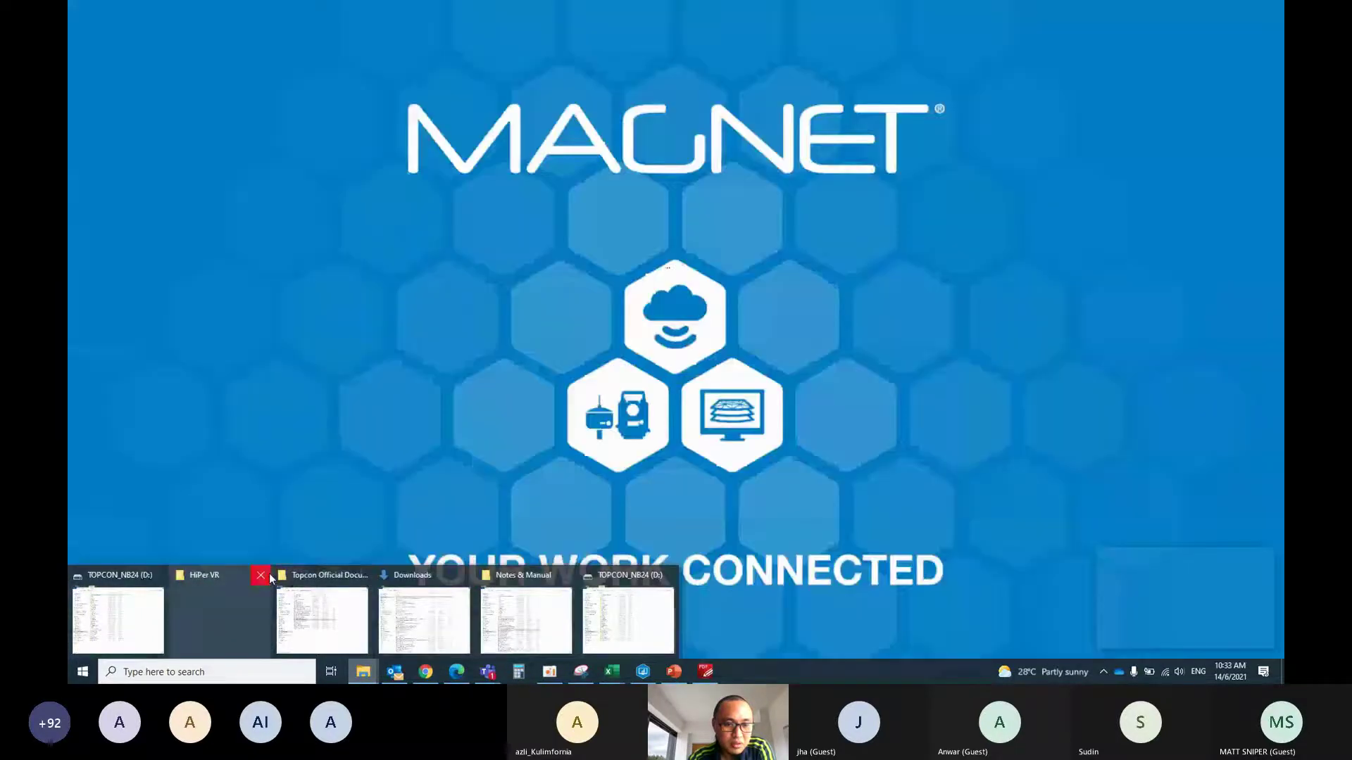
left_click(261, 576)
left_click(305, 576)
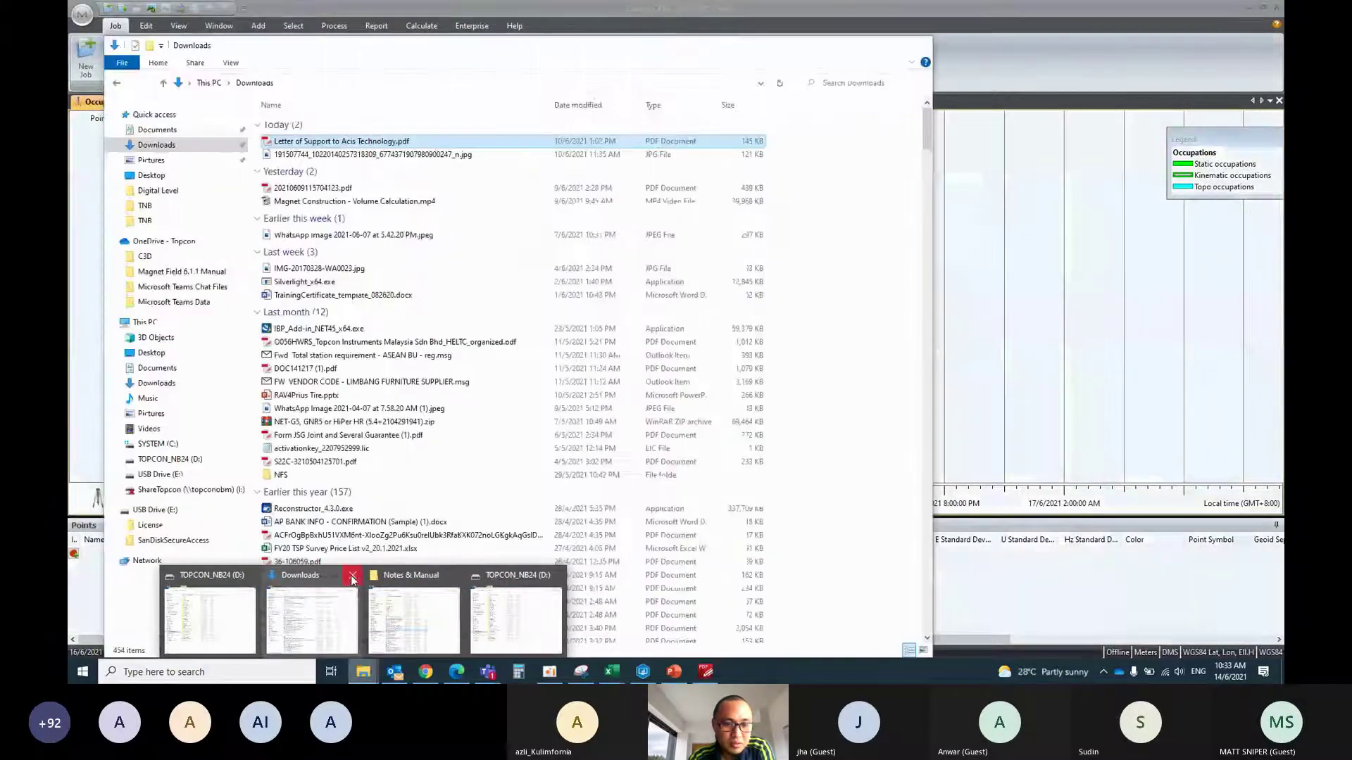
left_click(353, 576)
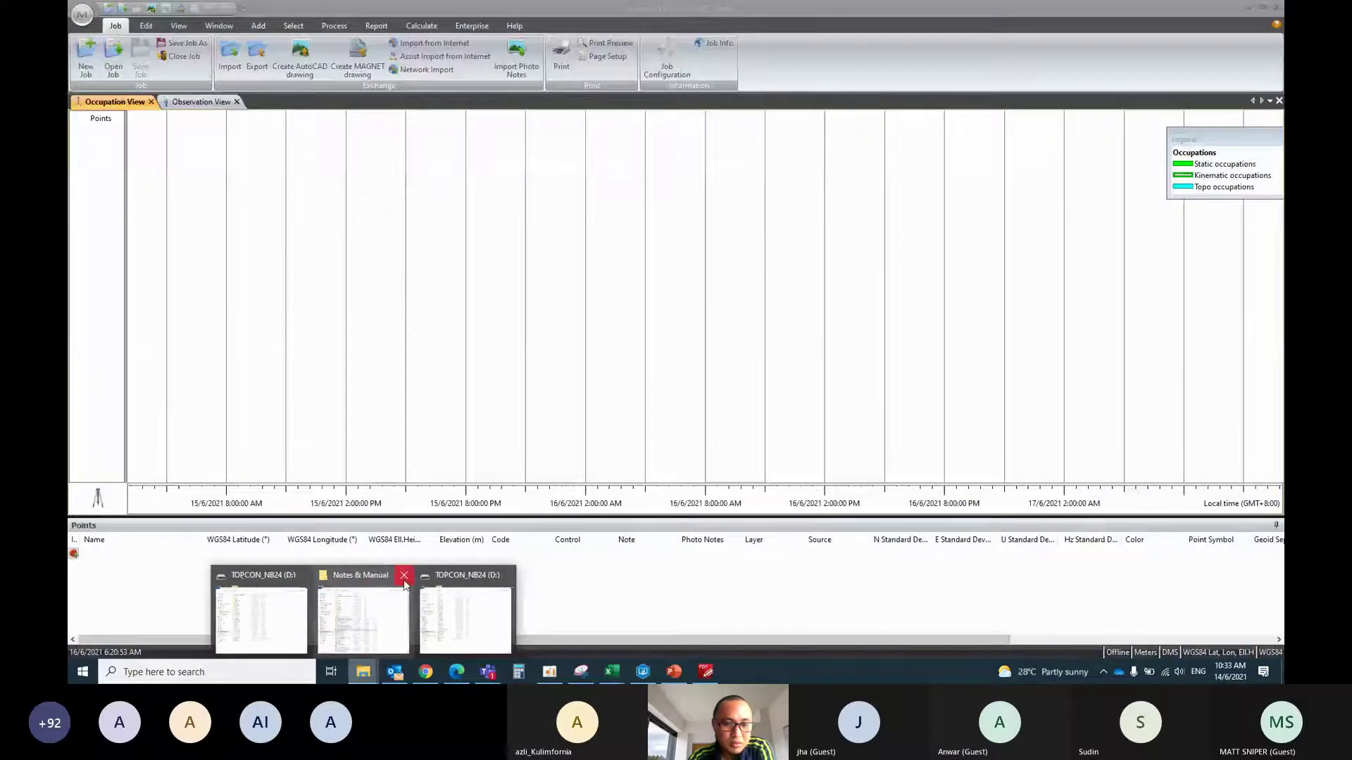
left_click(404, 582)
left_click(416, 616)
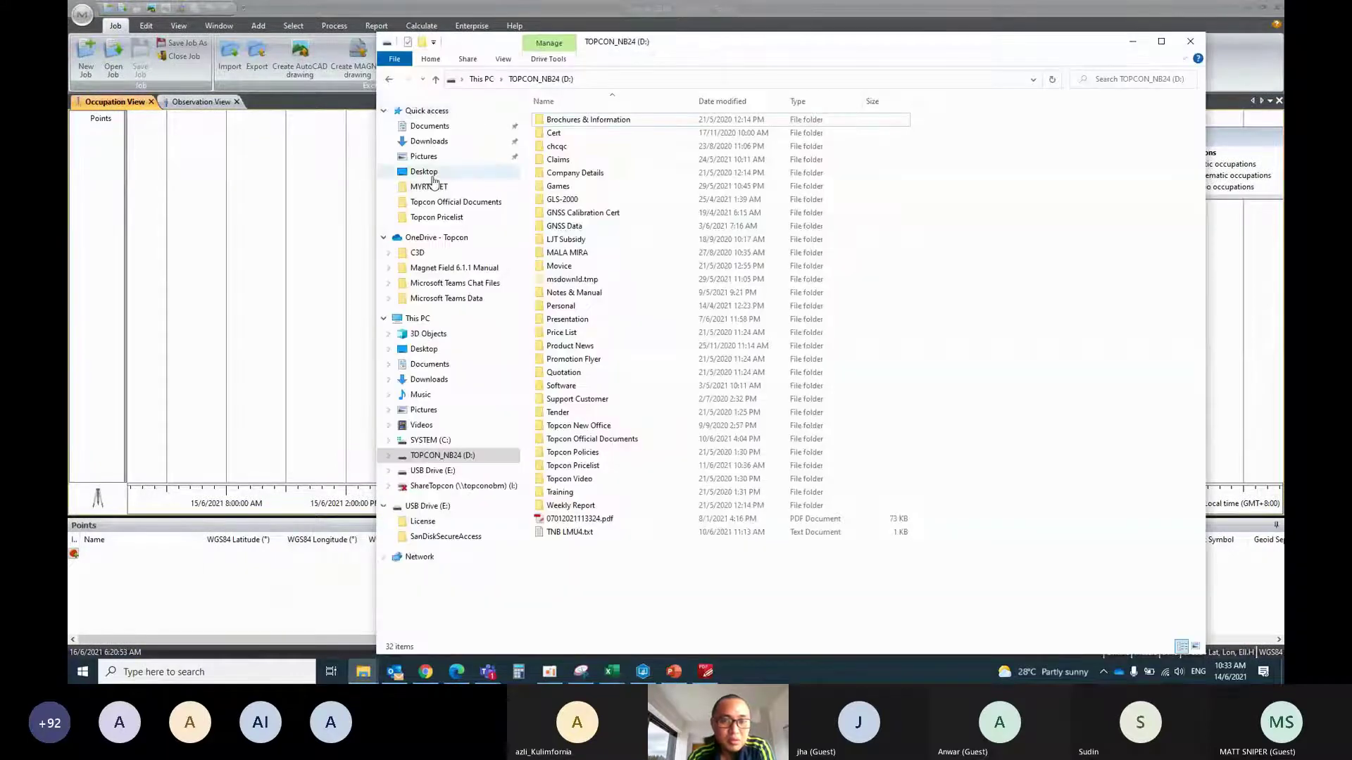
Go to Desktop\PUBLKPC15_2021\CRM\GDSMPROJECT\RAW and select files 1_1.21N through 2_2.21O
left_click(431, 175)
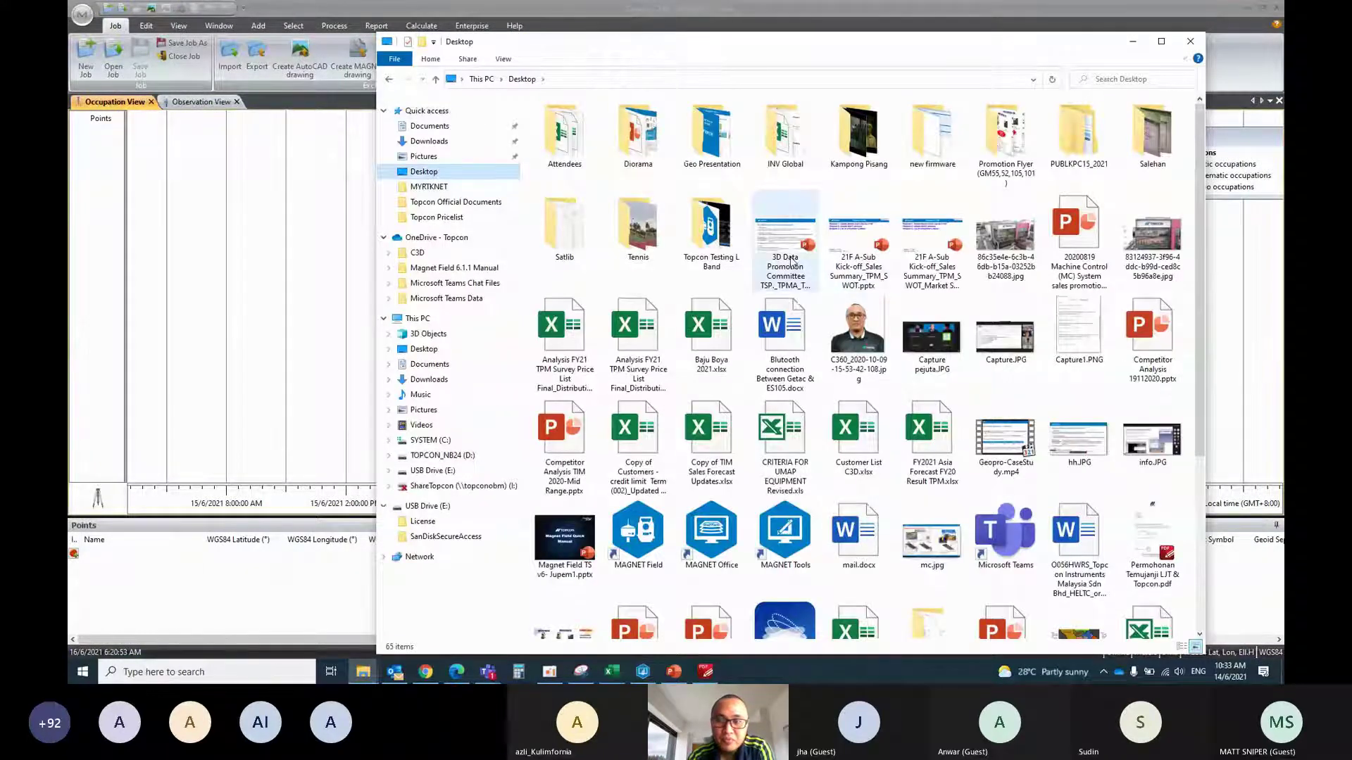
scroll(791, 262, "down", 3)
scroll(791, 262, "up", 3)
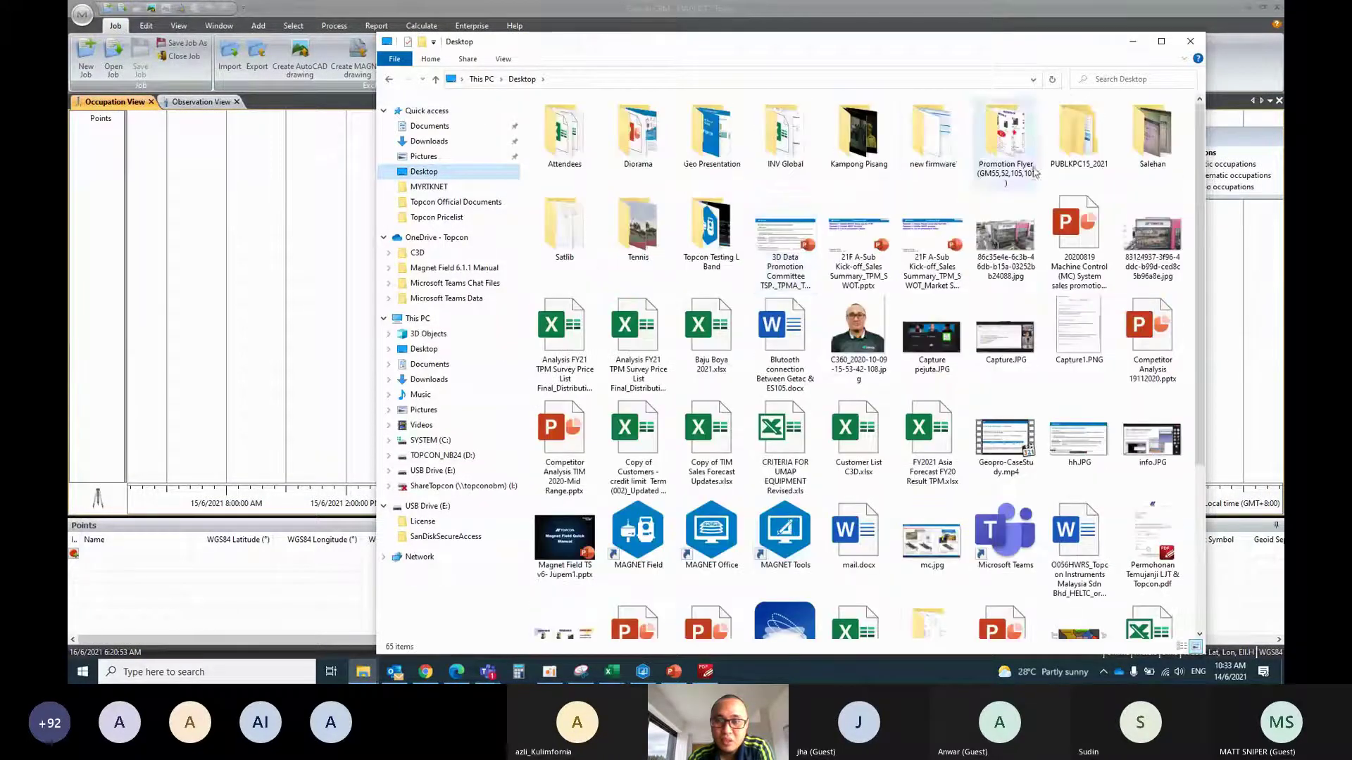
double_click(1083, 148)
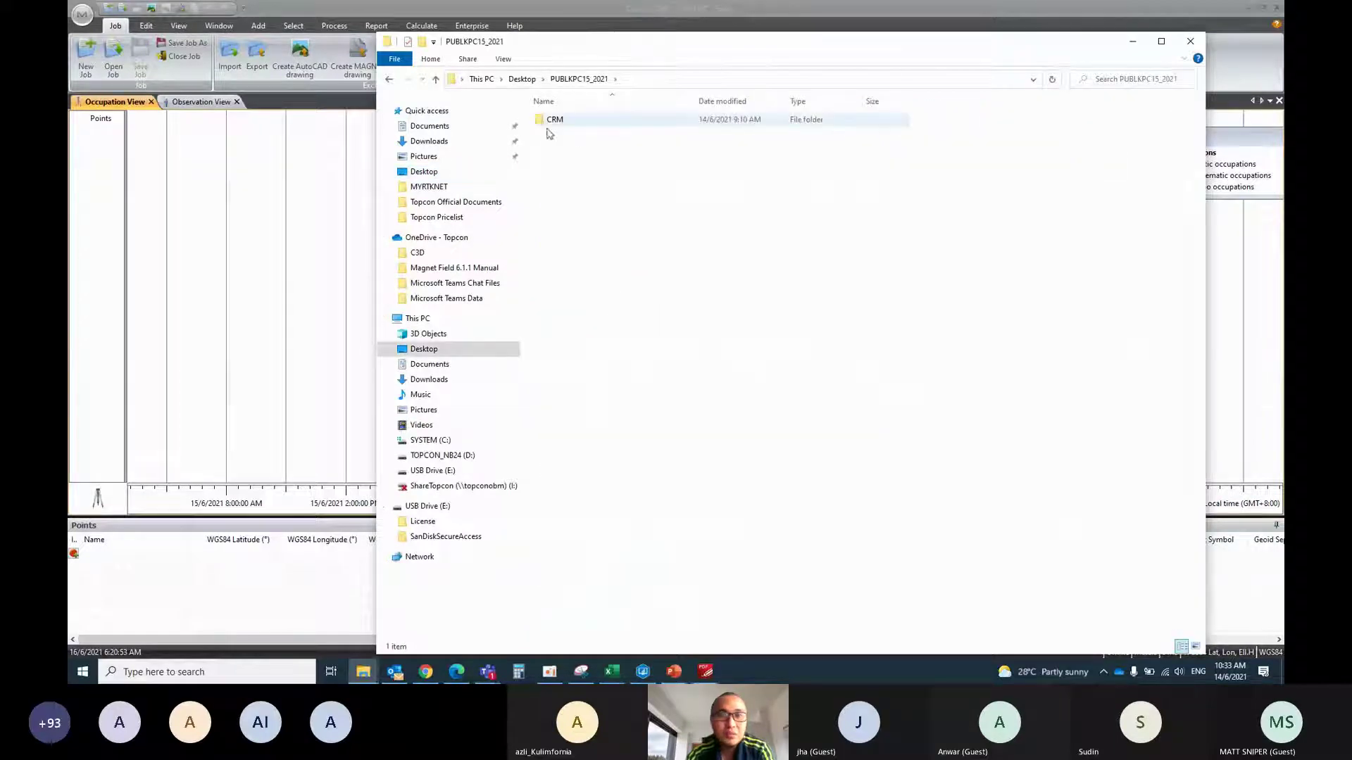
double_click(567, 121)
double_click(571, 120)
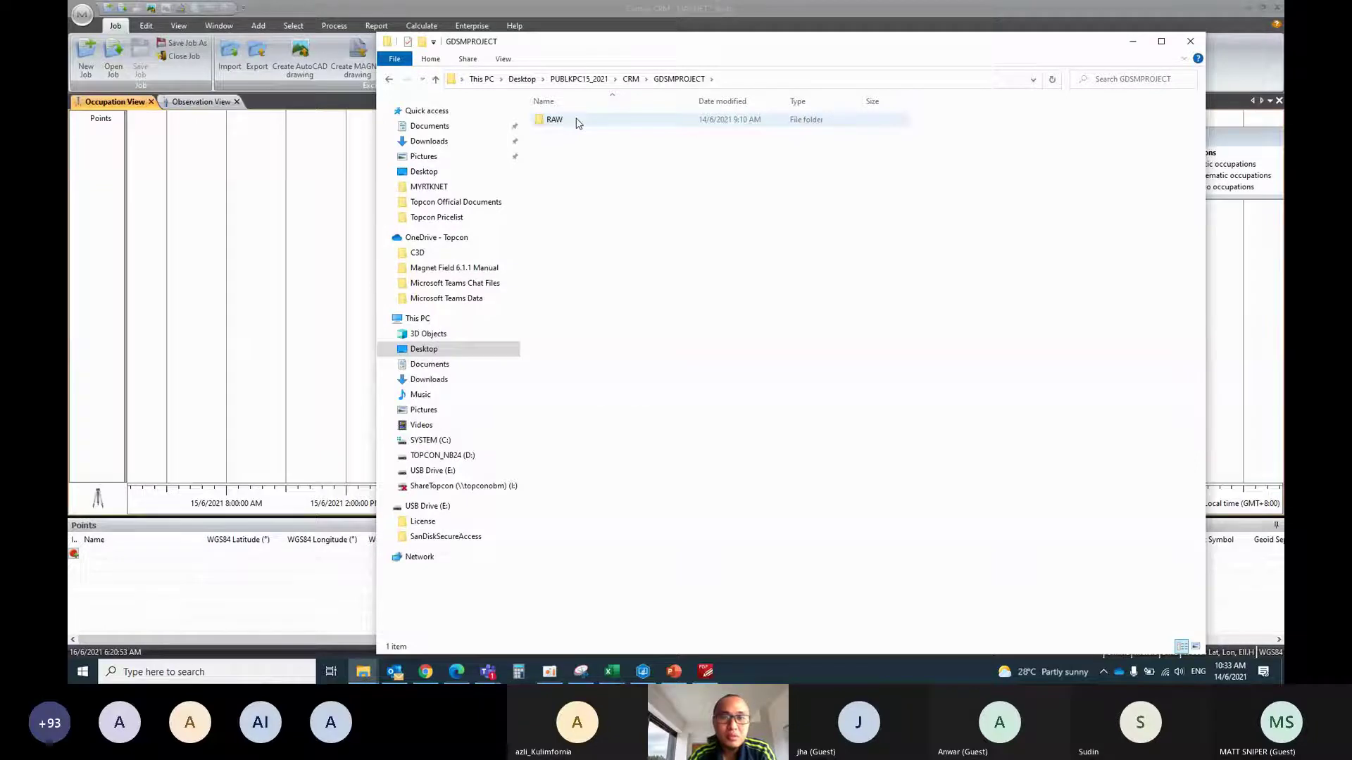
double_click(554, 119)
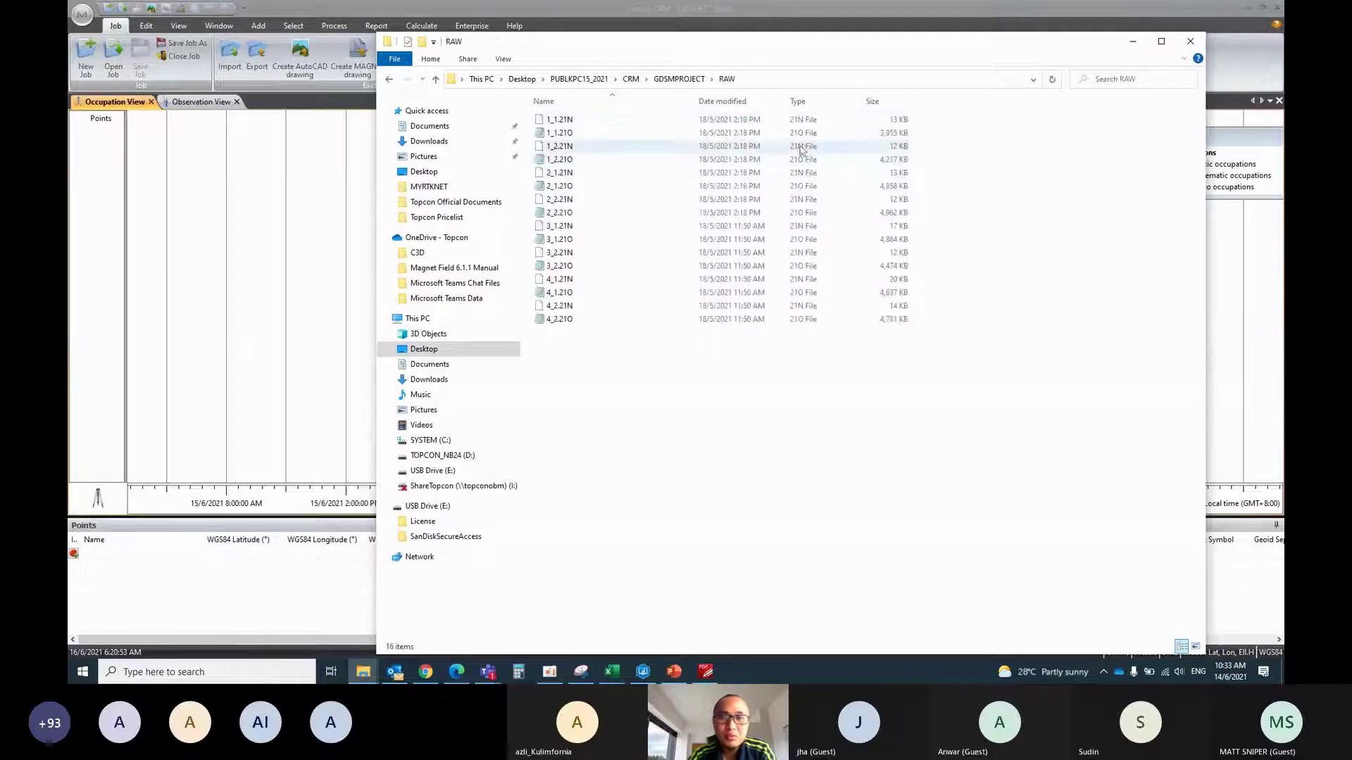
left_click(581, 122)
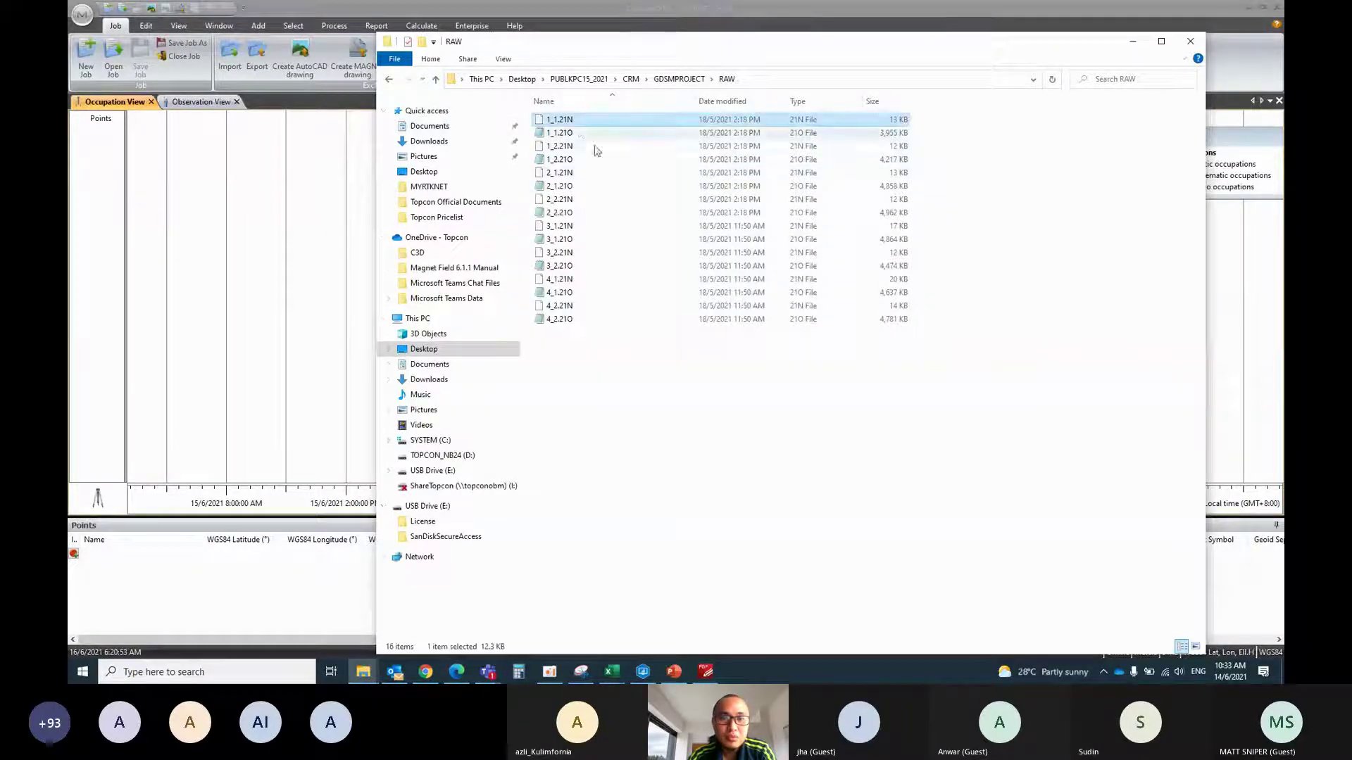
left_click(586, 213, "shift")
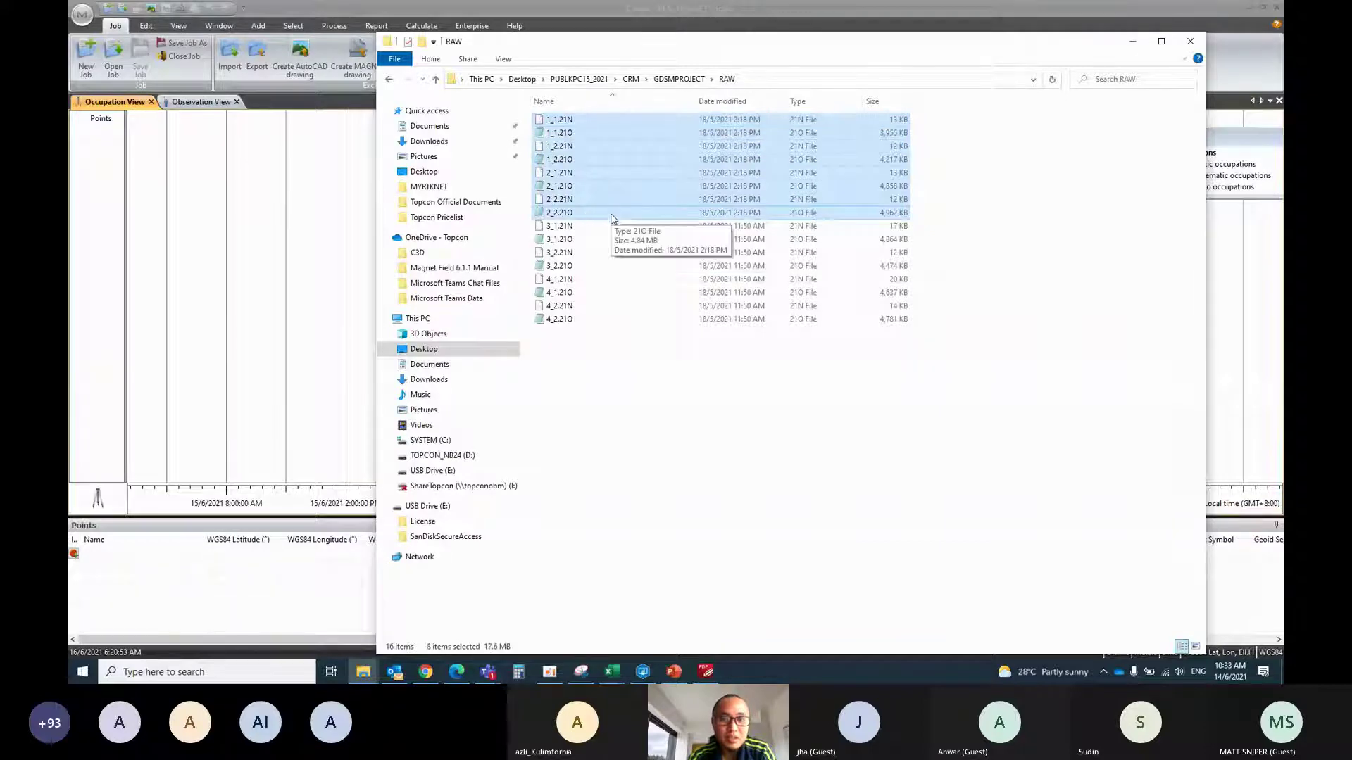
Import the selected raw files into Contoh CRM, accepting each object-selection dialog, and zoom the timeline out
left_click(571, 5)
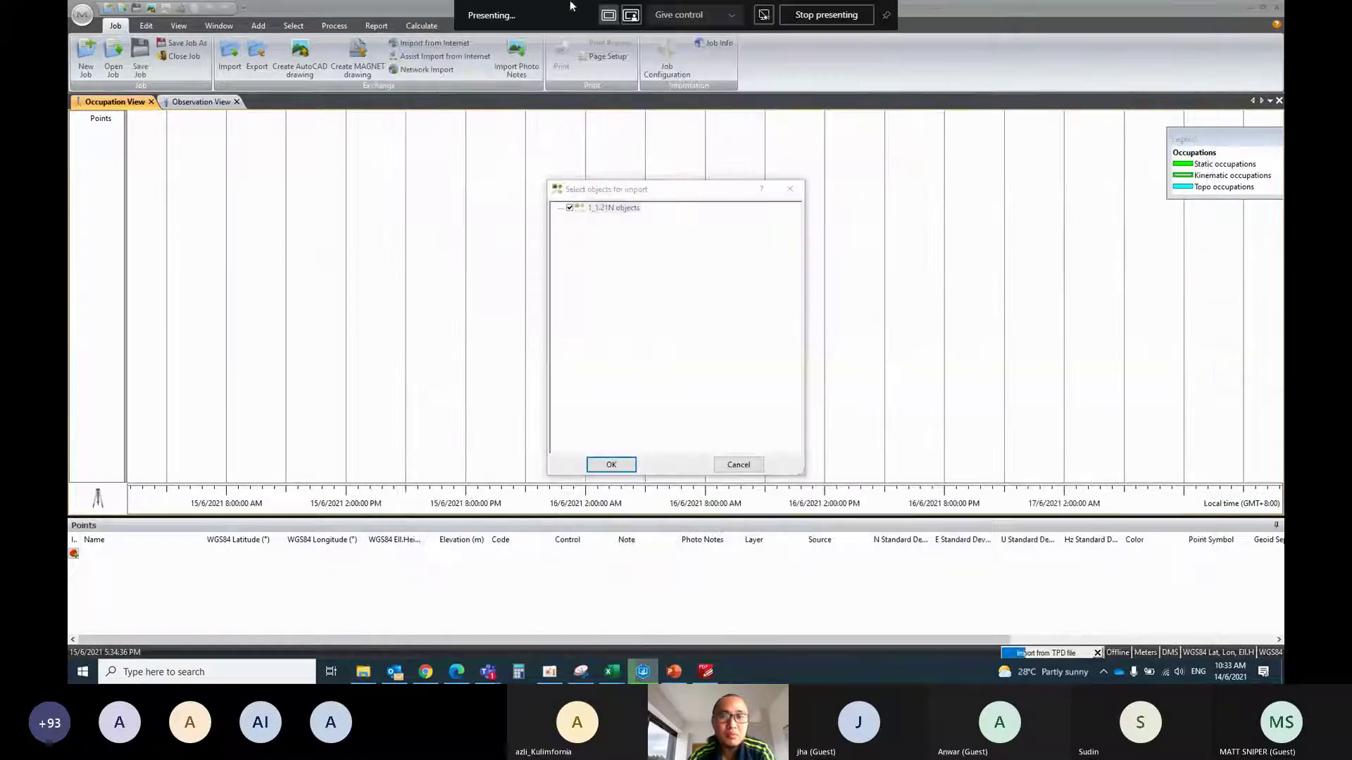
left_click(611, 465)
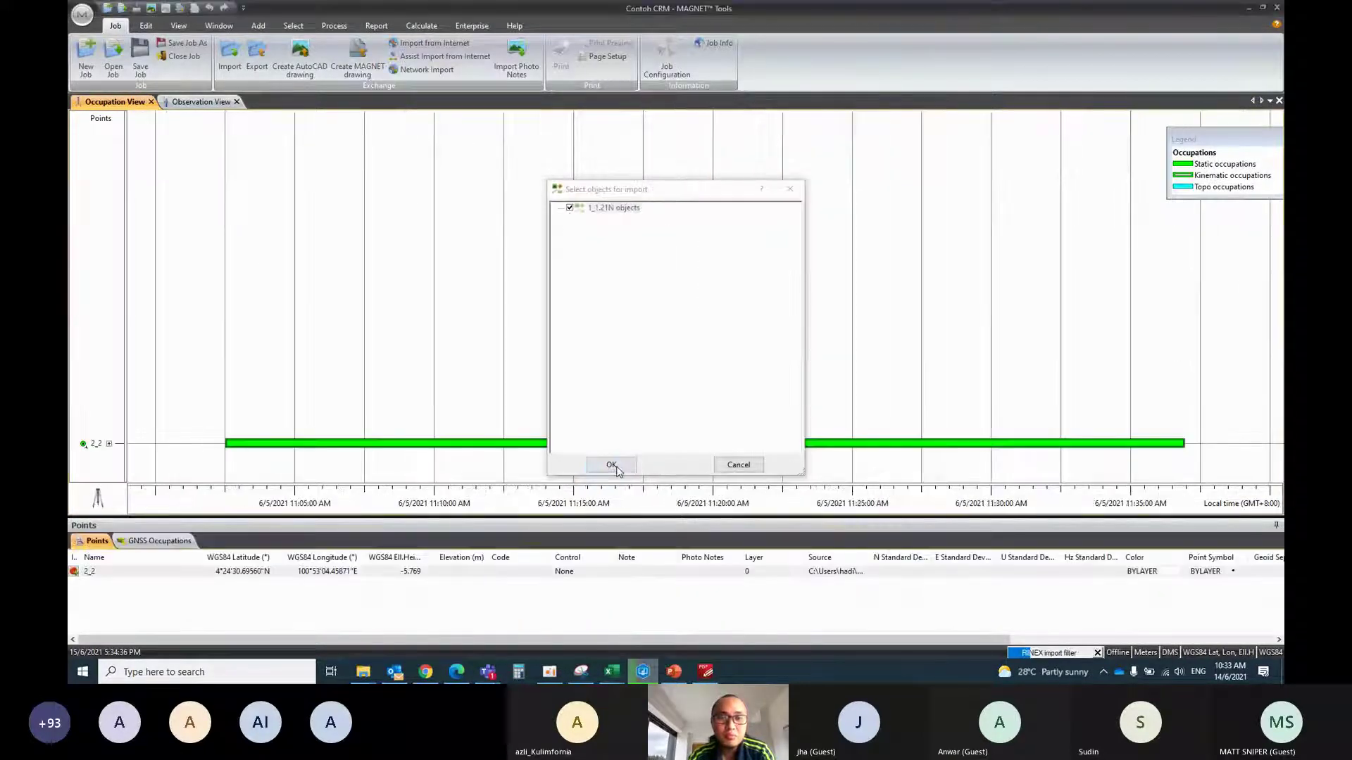
left_click(612, 465)
left_click(611, 465)
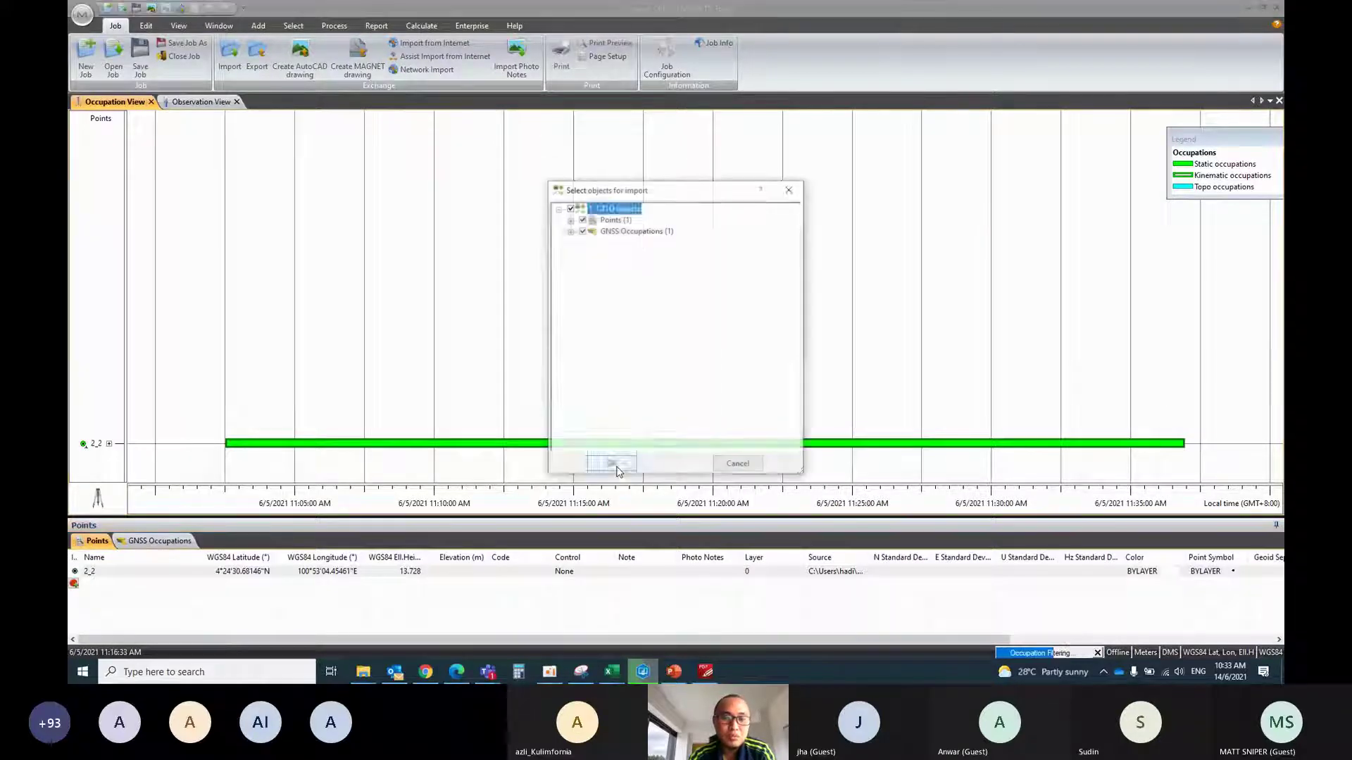
left_click(618, 470)
left_click(612, 464)
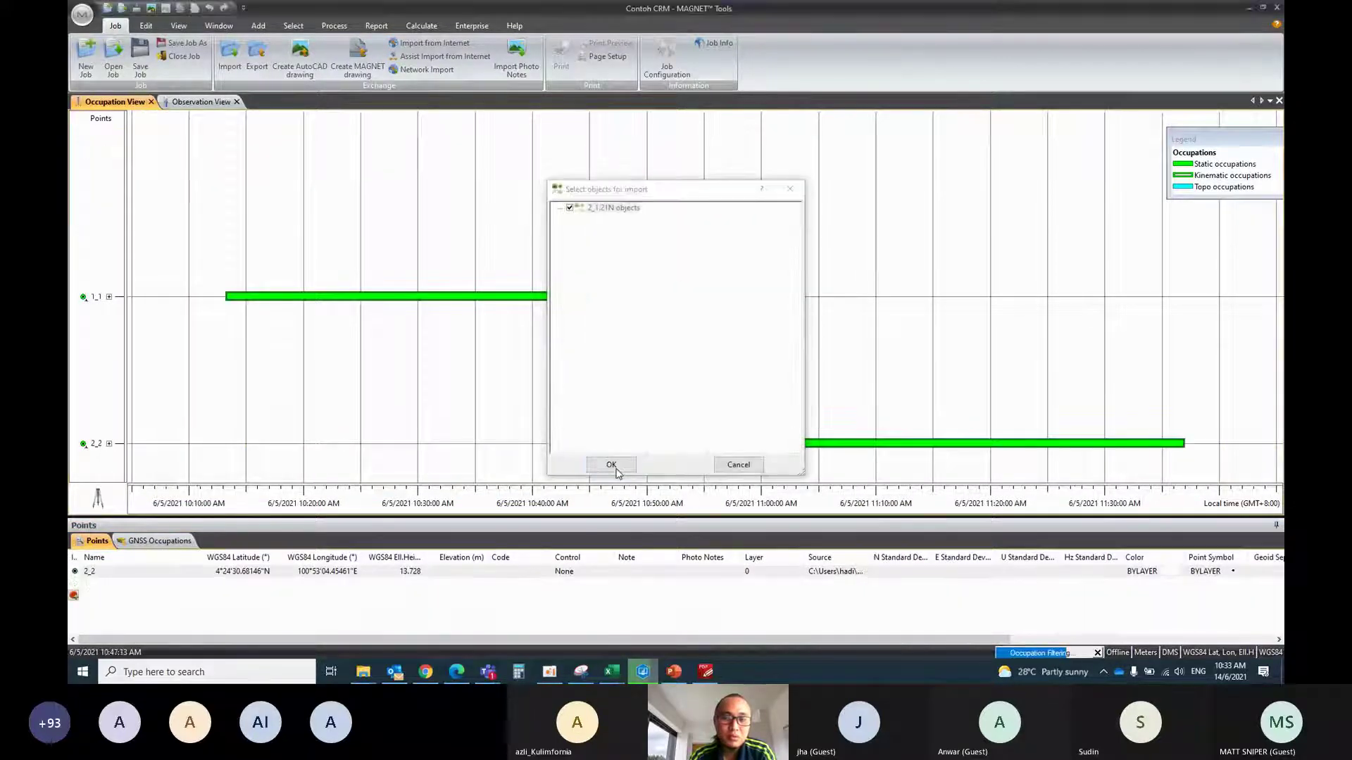
left_click(611, 465)
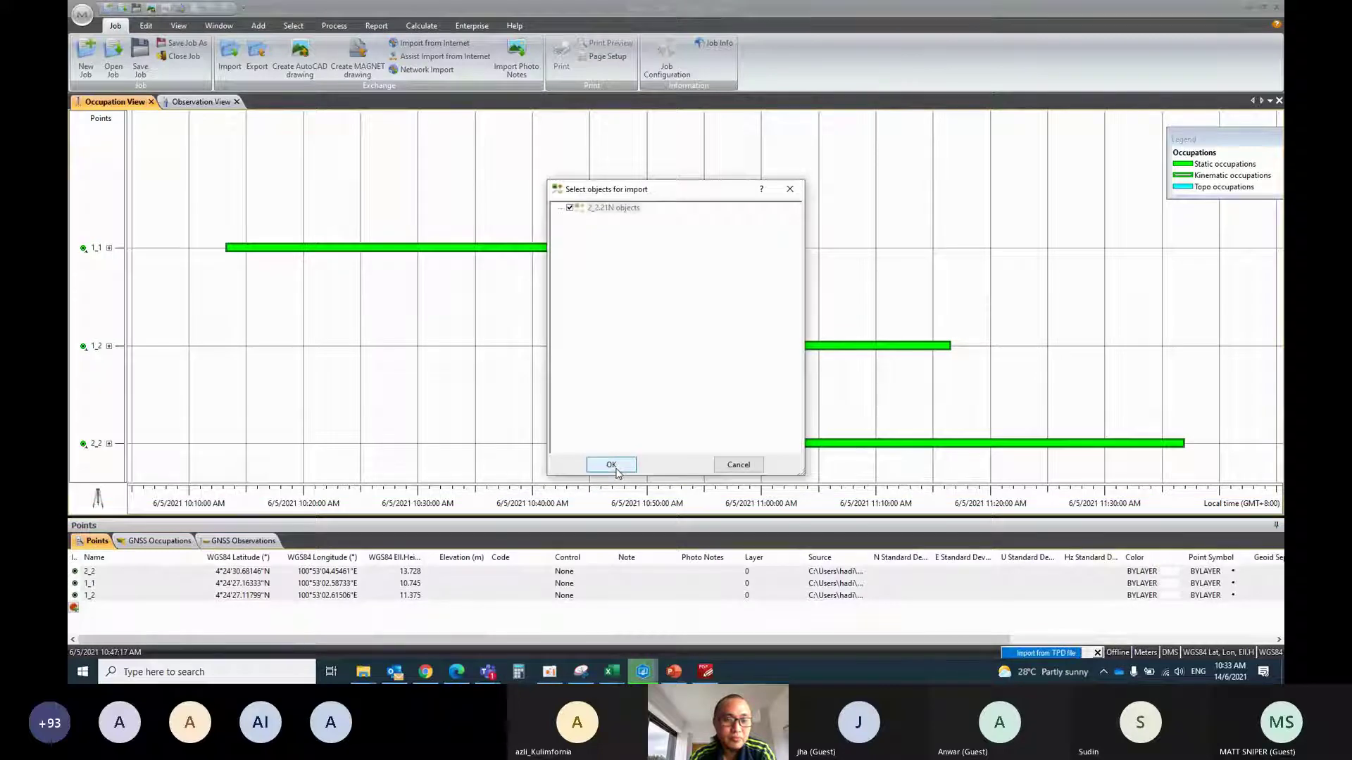
left_click(614, 467)
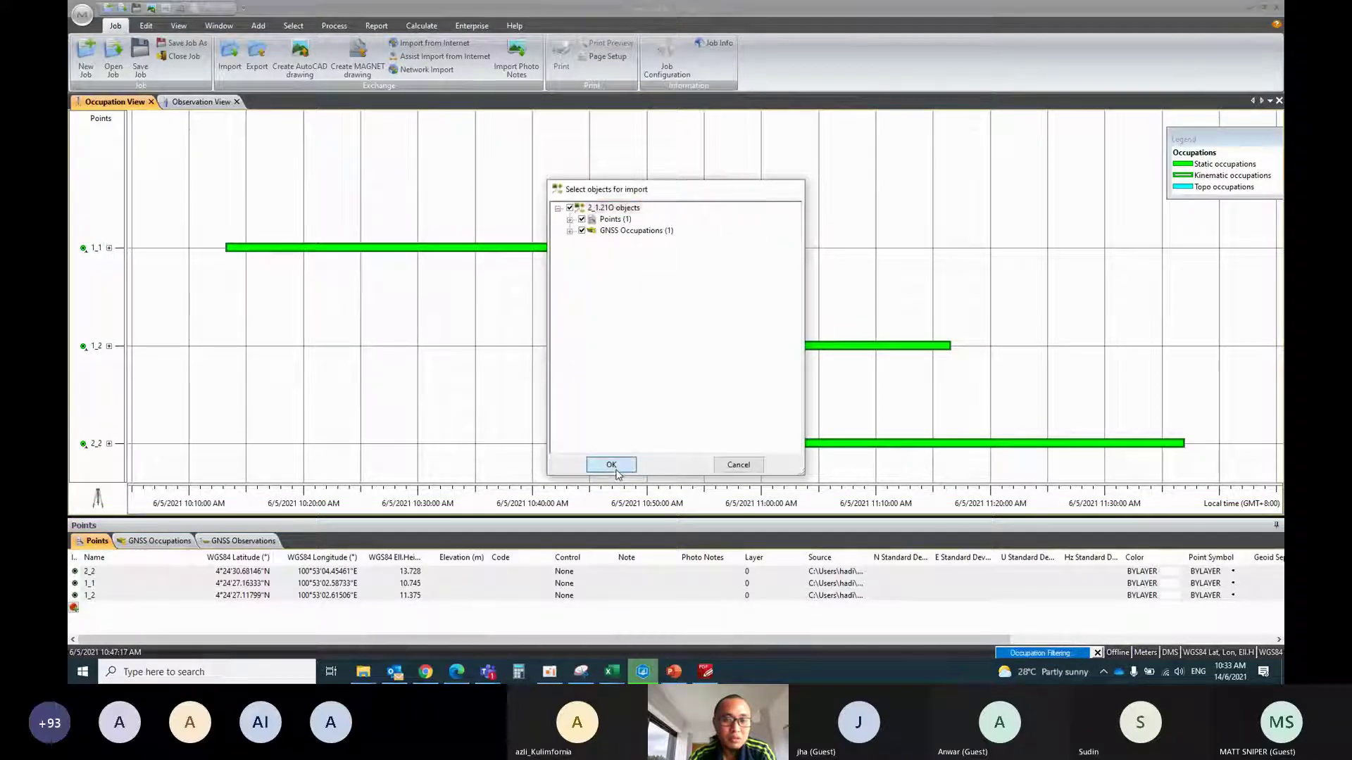
left_click(611, 465)
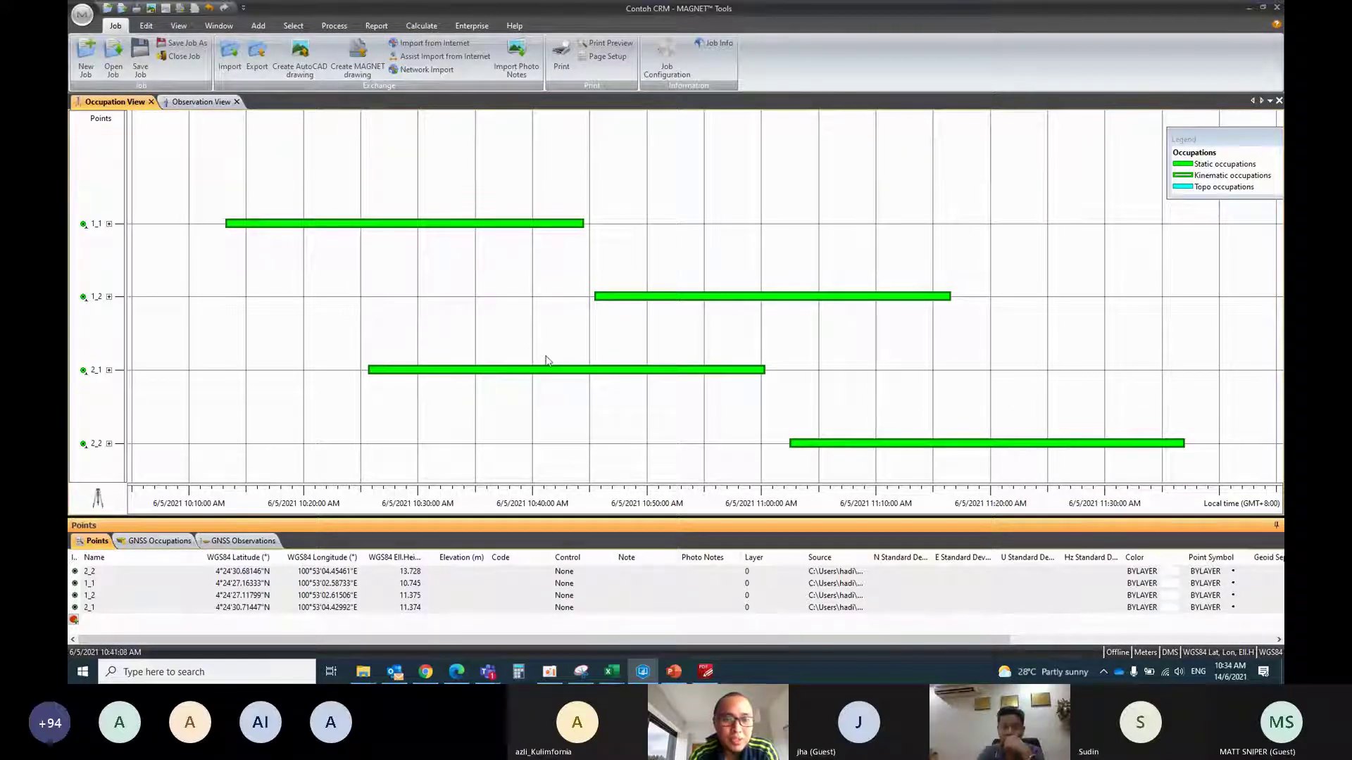
scroll(546, 360, "down", 1)
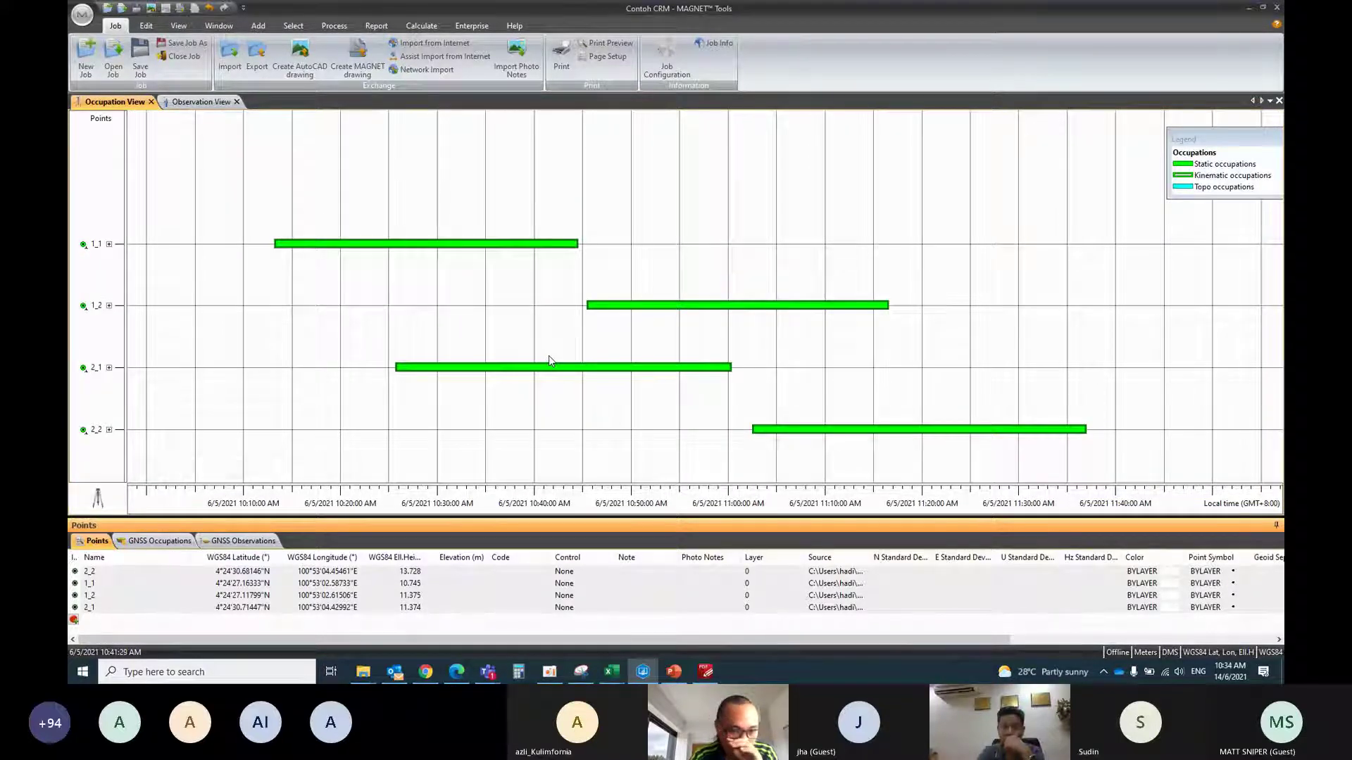
Review the GNSS occupations and observations, plot observations in plan view, and sort Points by name
left_click(169, 540)
left_click(247, 540)
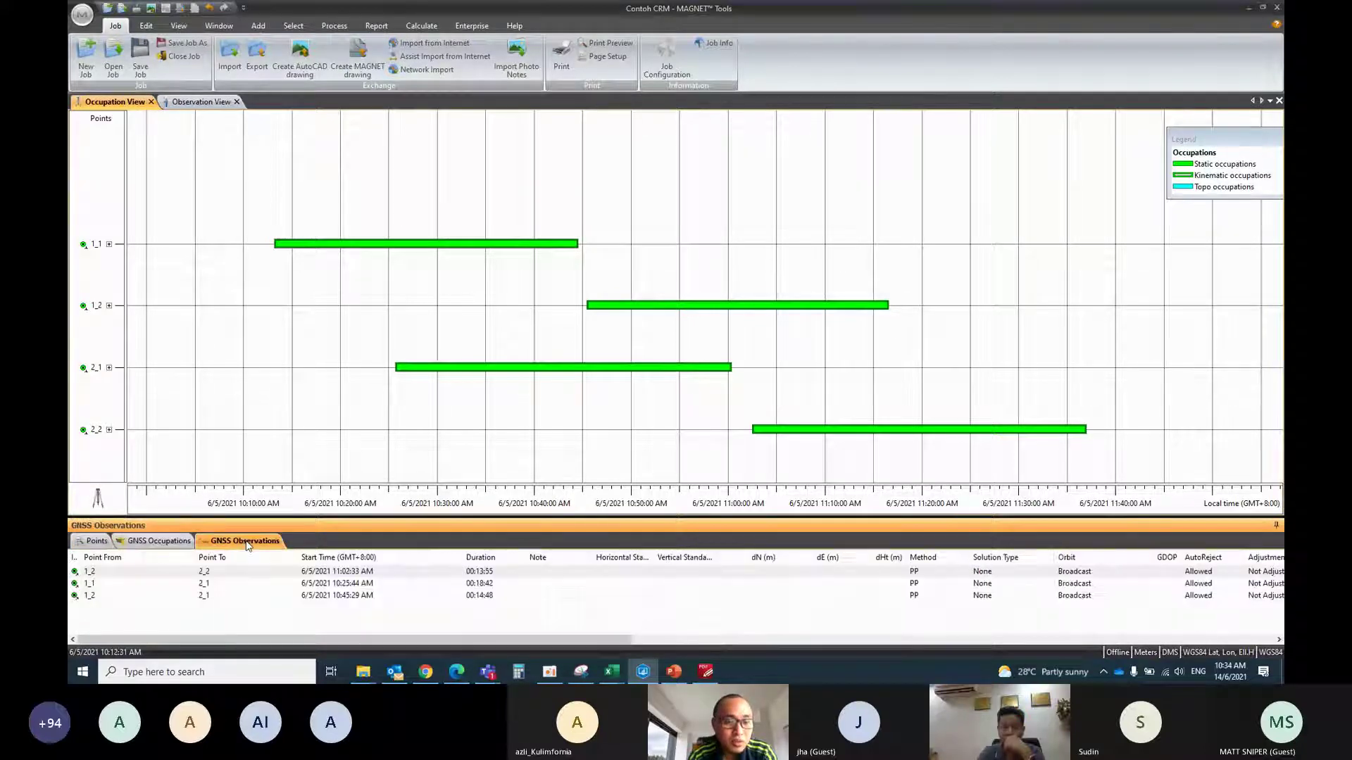
left_click(152, 542)
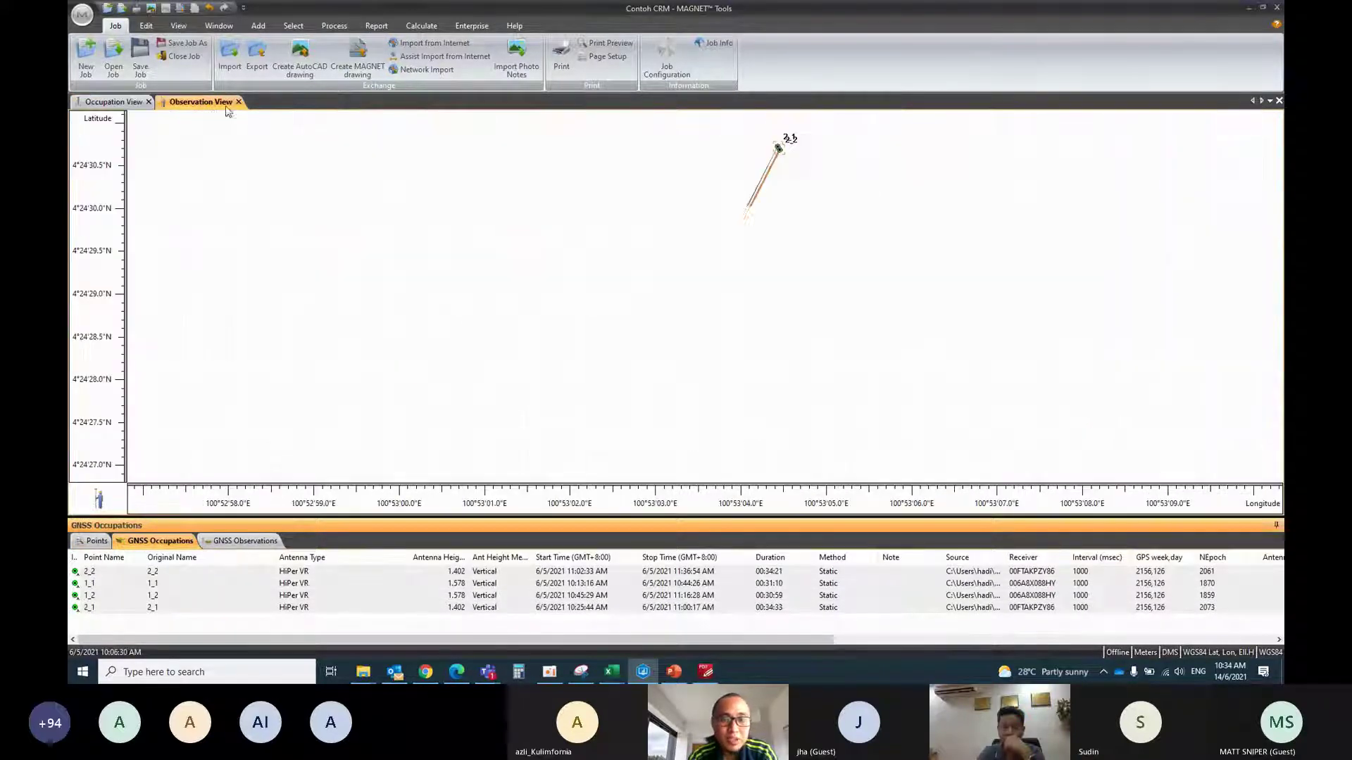
left_click(204, 102)
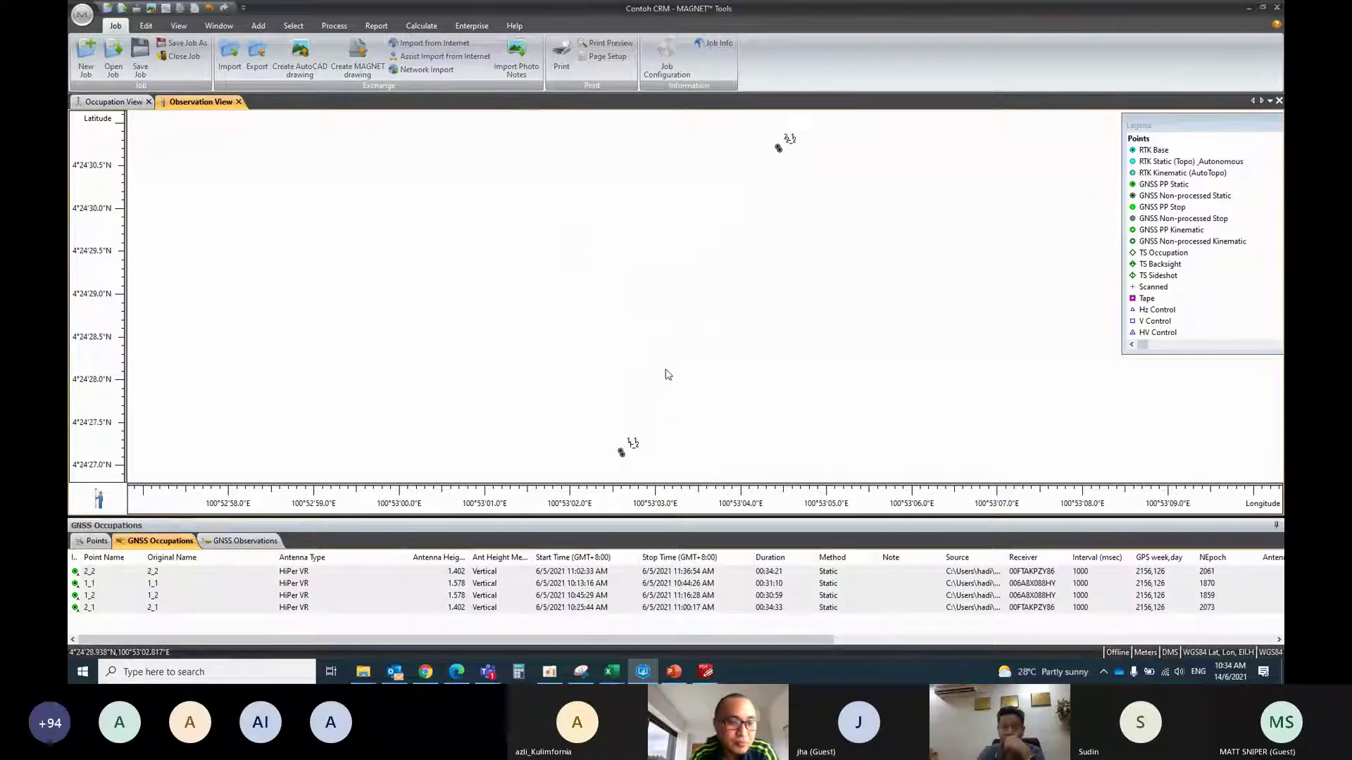
left_click(86, 543)
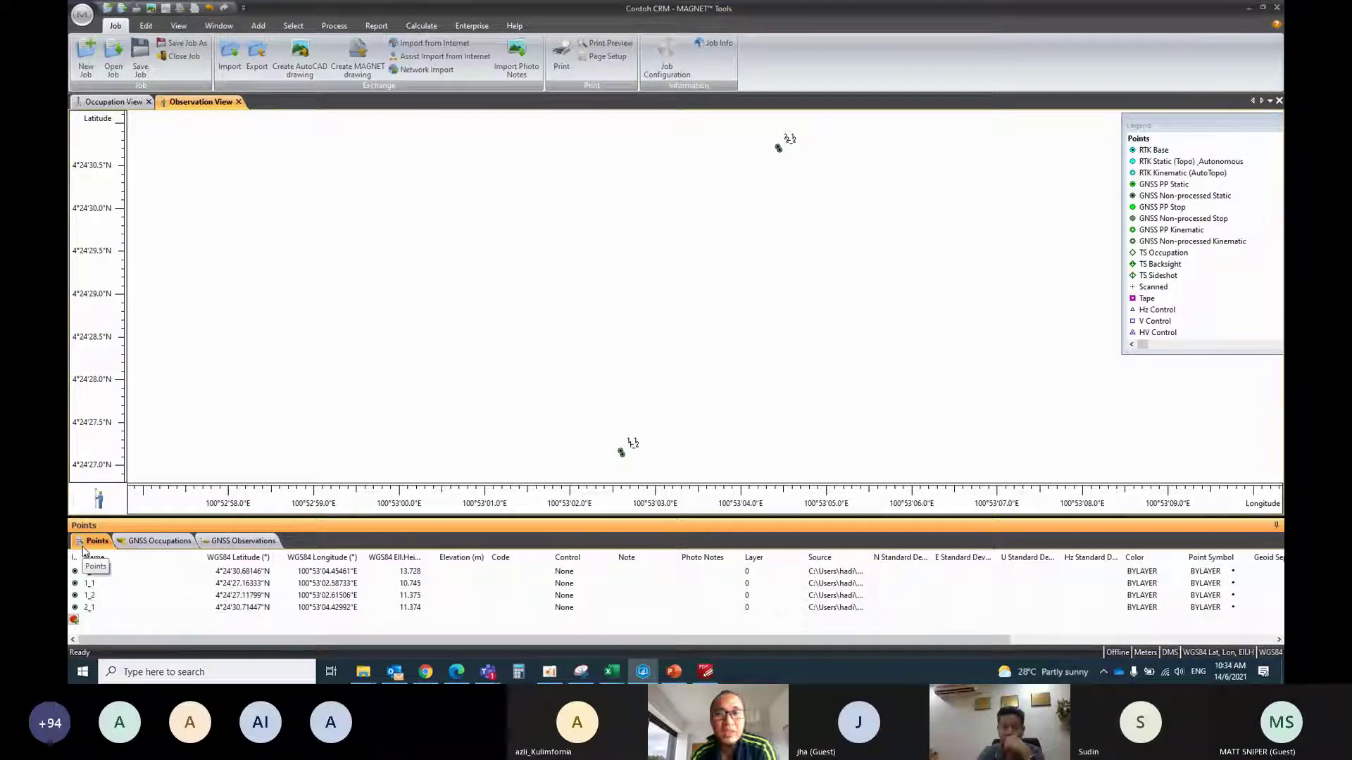
left_click(94, 557)
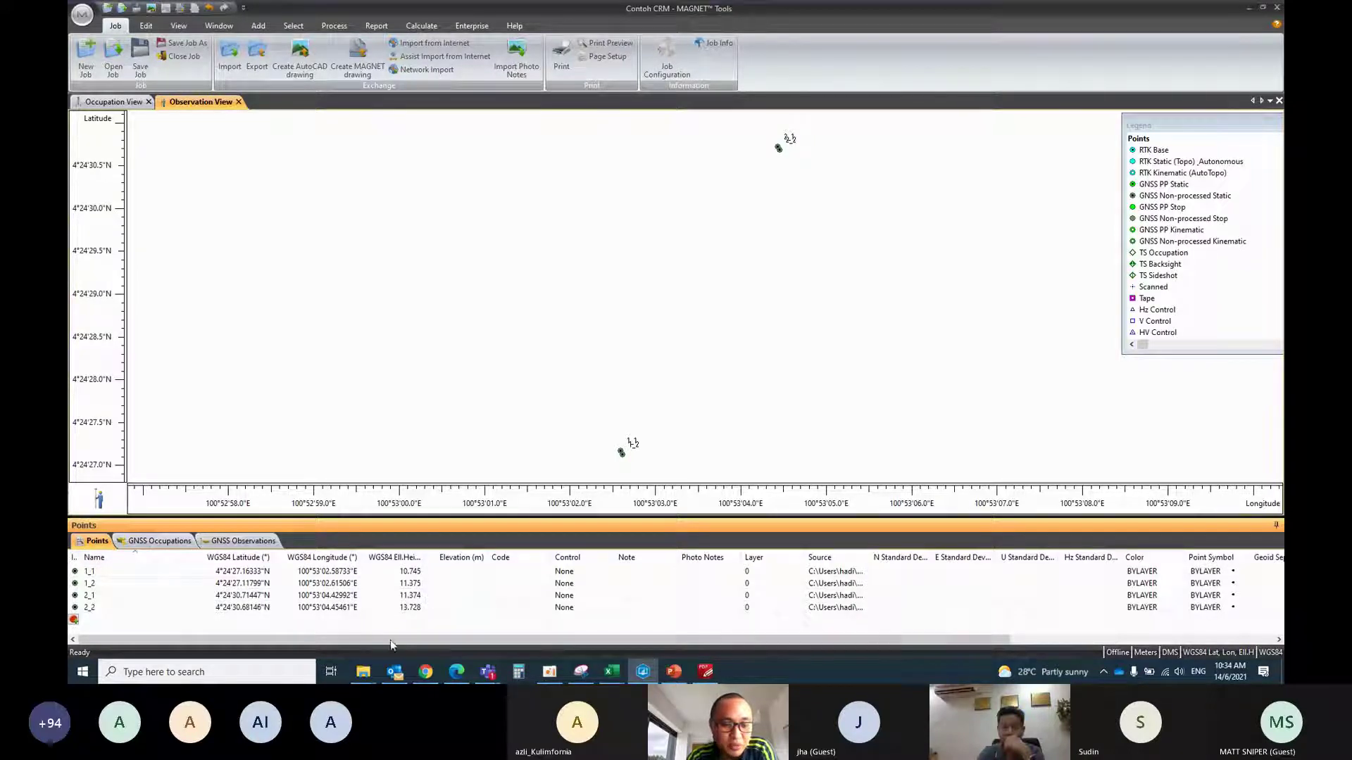
Bring File Explorer forward showing the Downloads folder
mouse_move(363, 672)
left_click(356, 623)
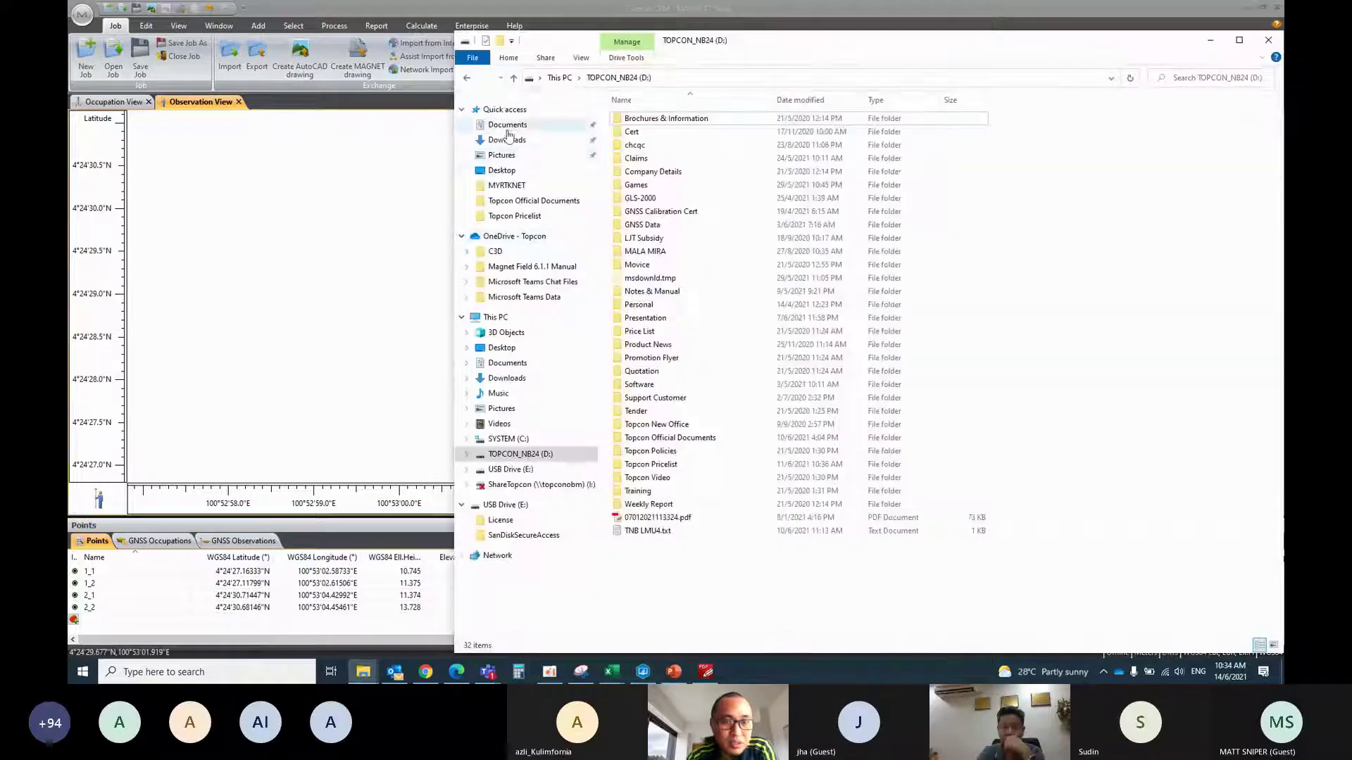
left_click(507, 138)
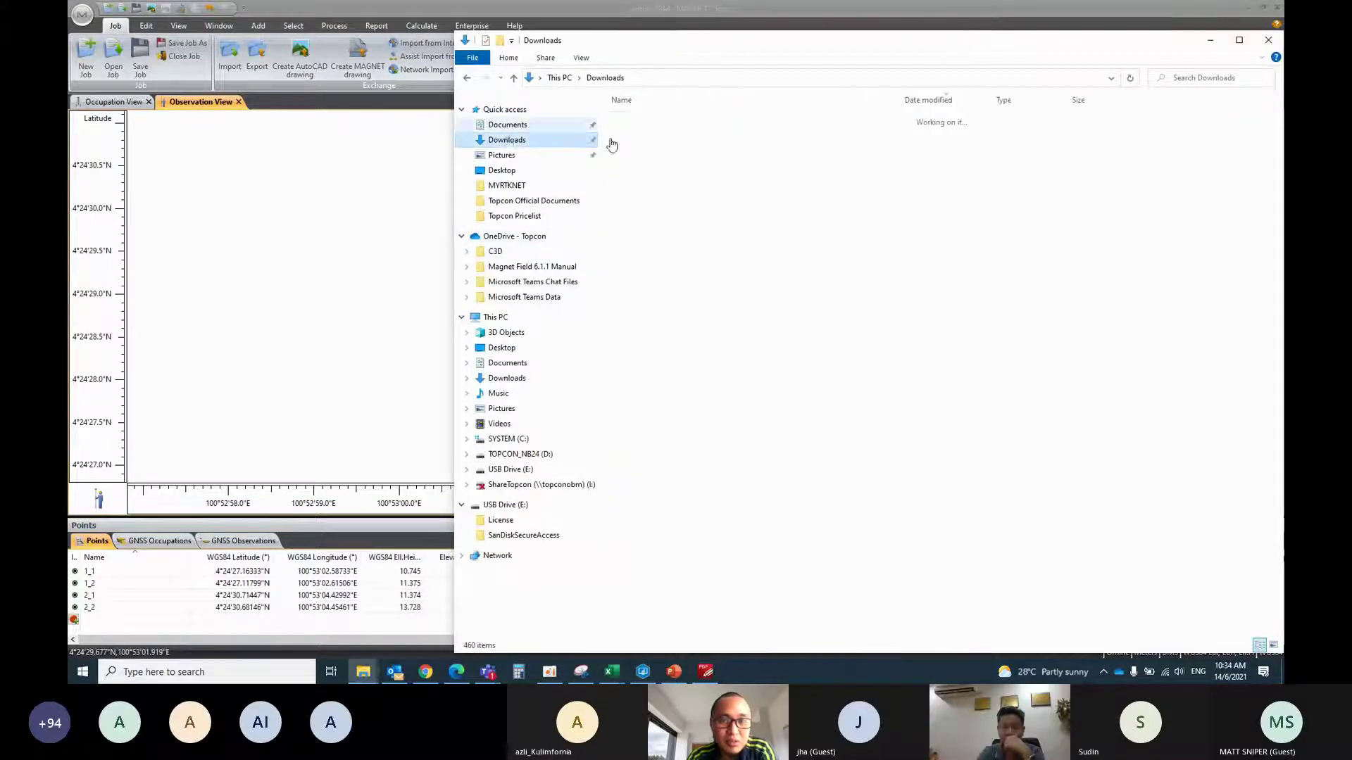
Select both VRS zip archives in Downloads and minimize Explorer back to MAGNET Tools
left_click_drag(704, 161, 668, 138)
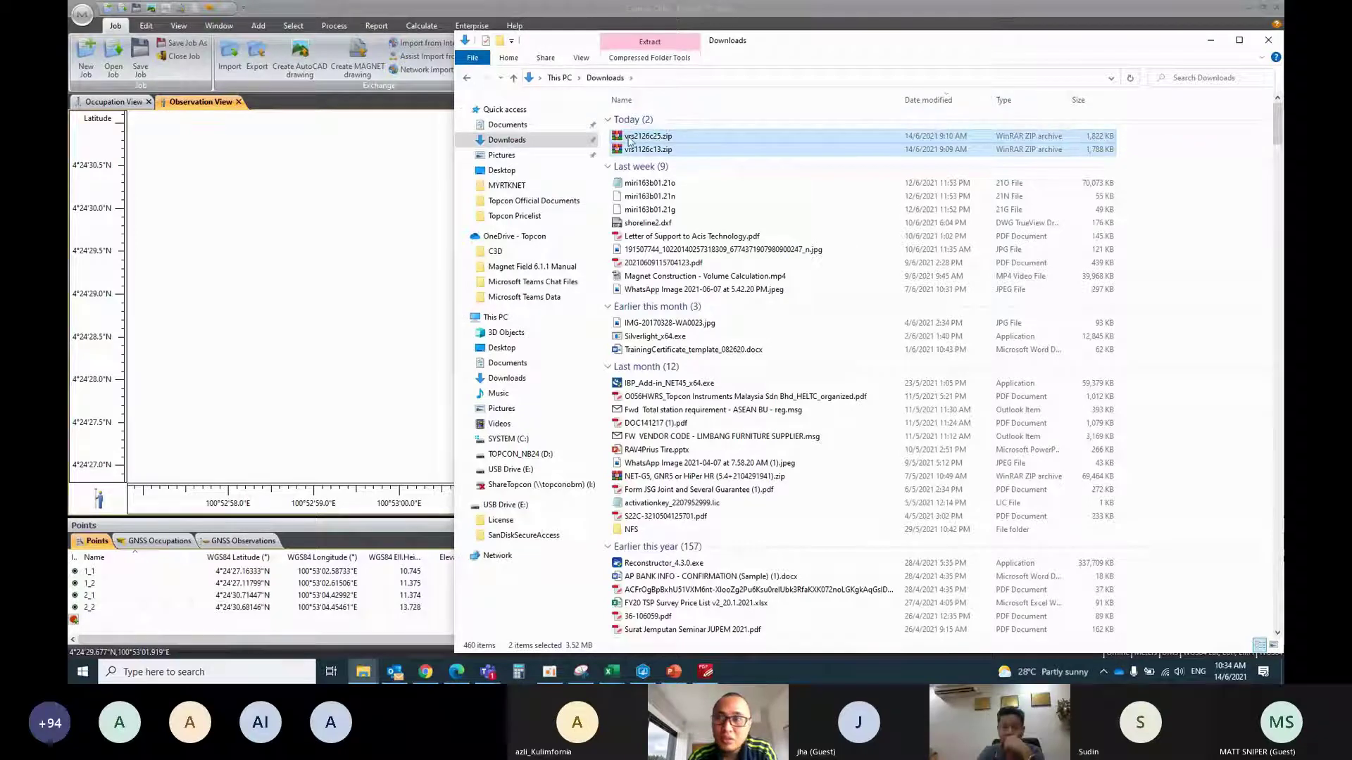
left_click(1268, 40)
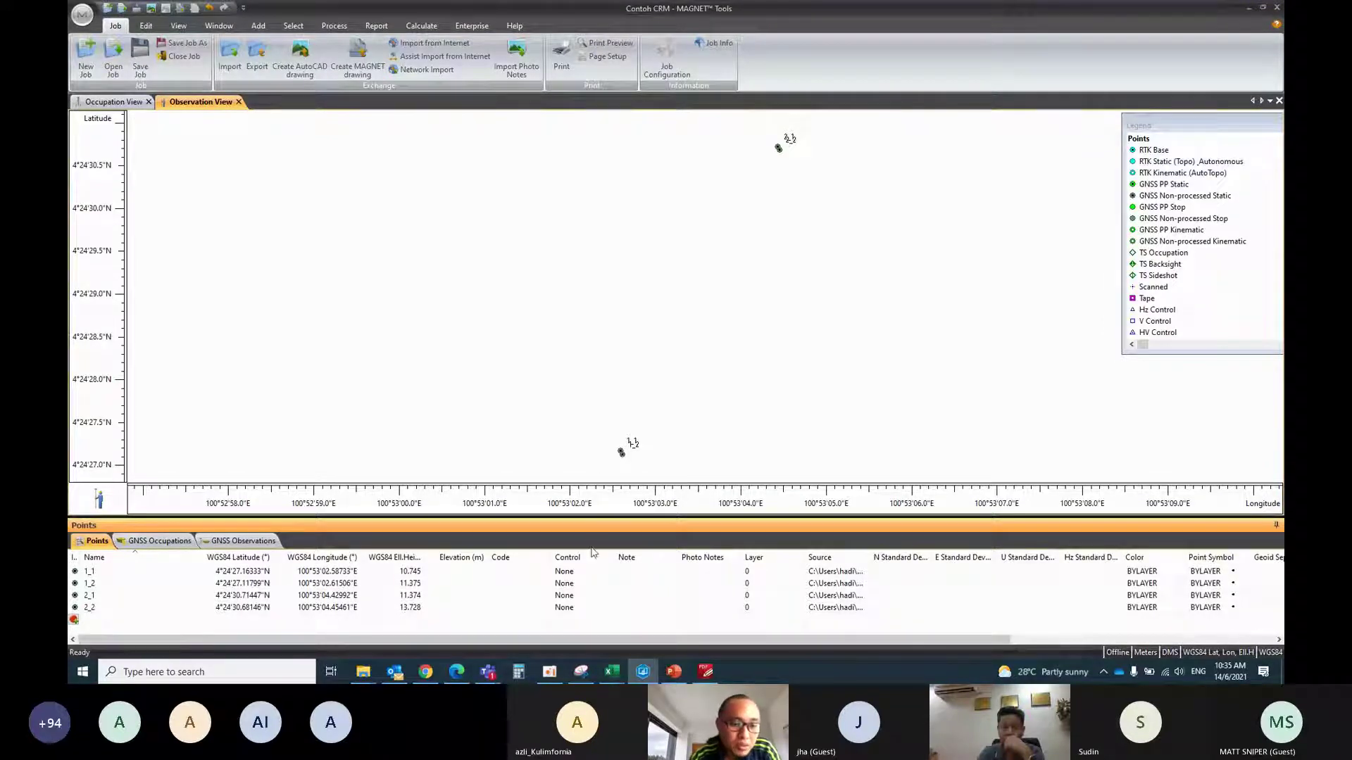
Log in to rtknet3.gov.my SpiderWeb in a new tab with saved credentials and open Virtual RINEX Request
left_click(458, 674)
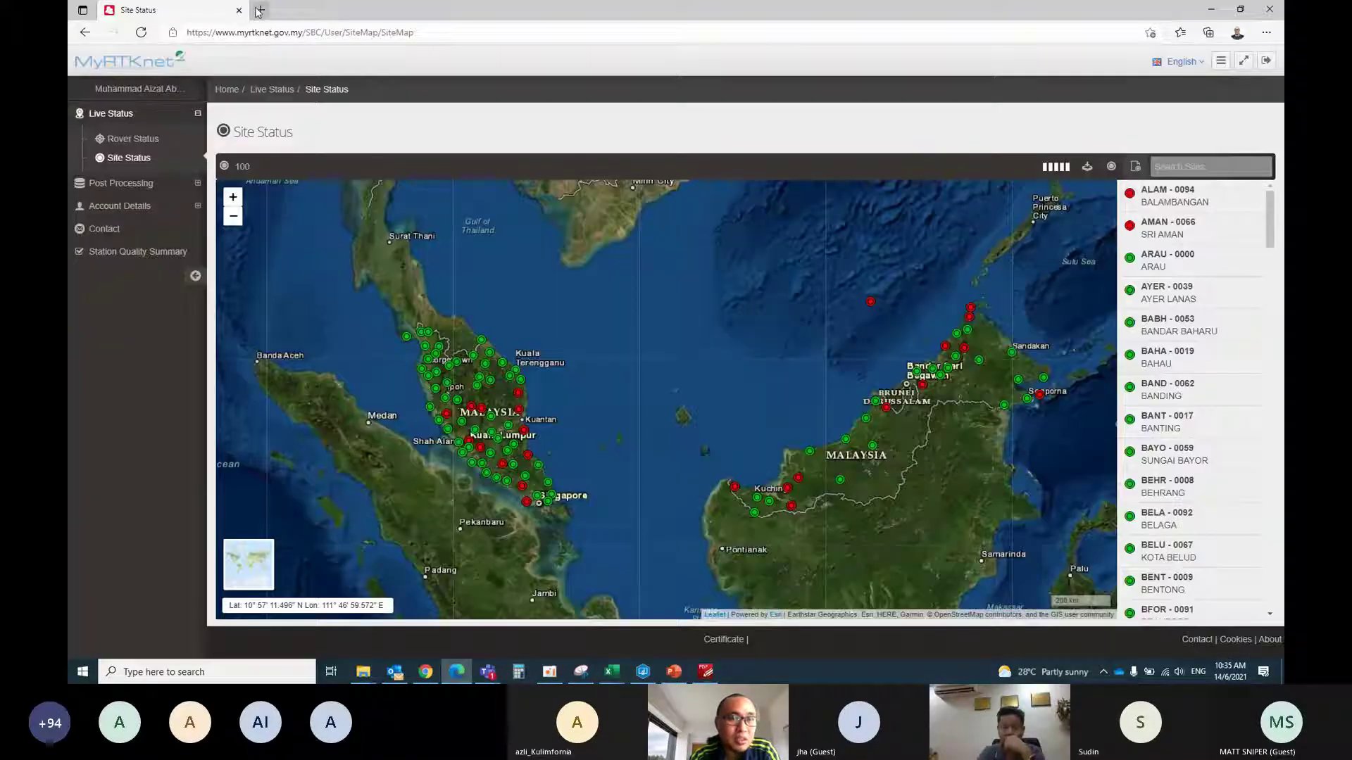
left_click(261, 10)
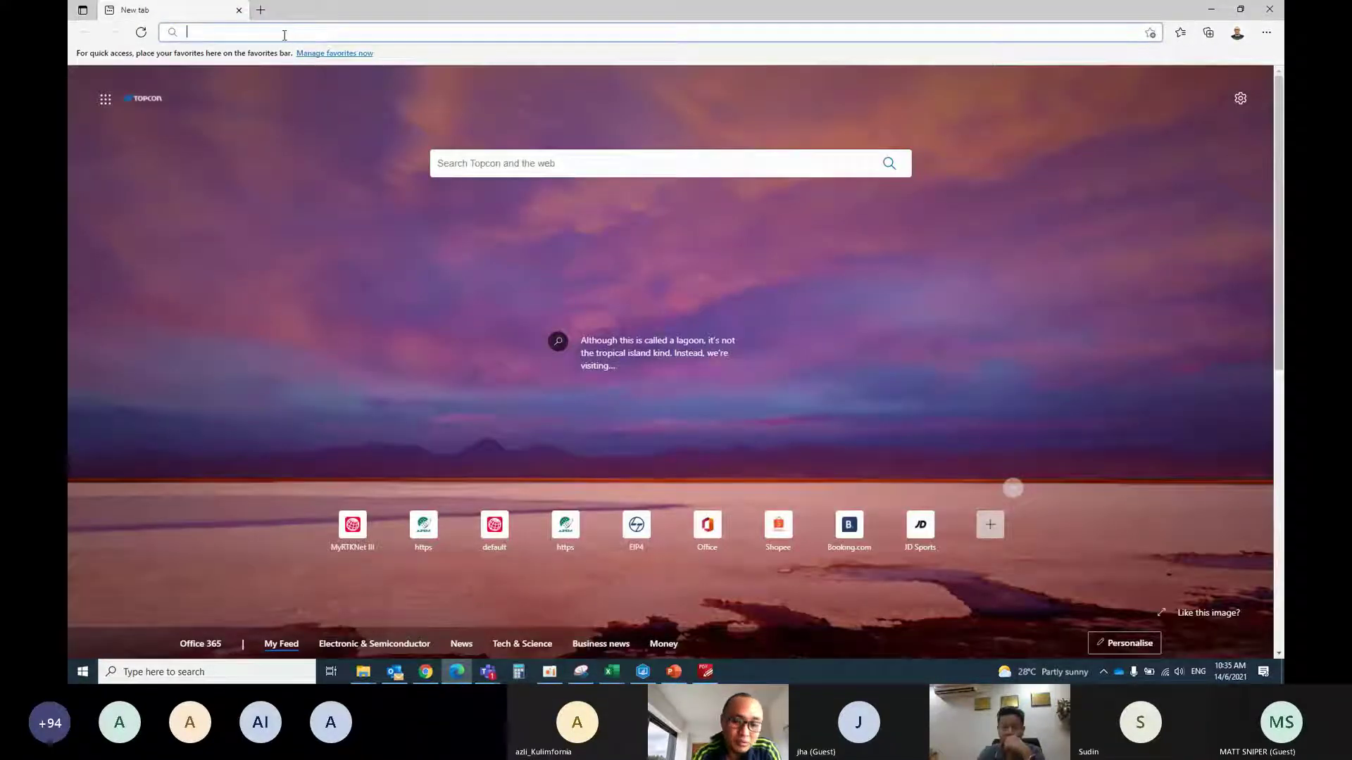
type("rtknet3.gov.my")
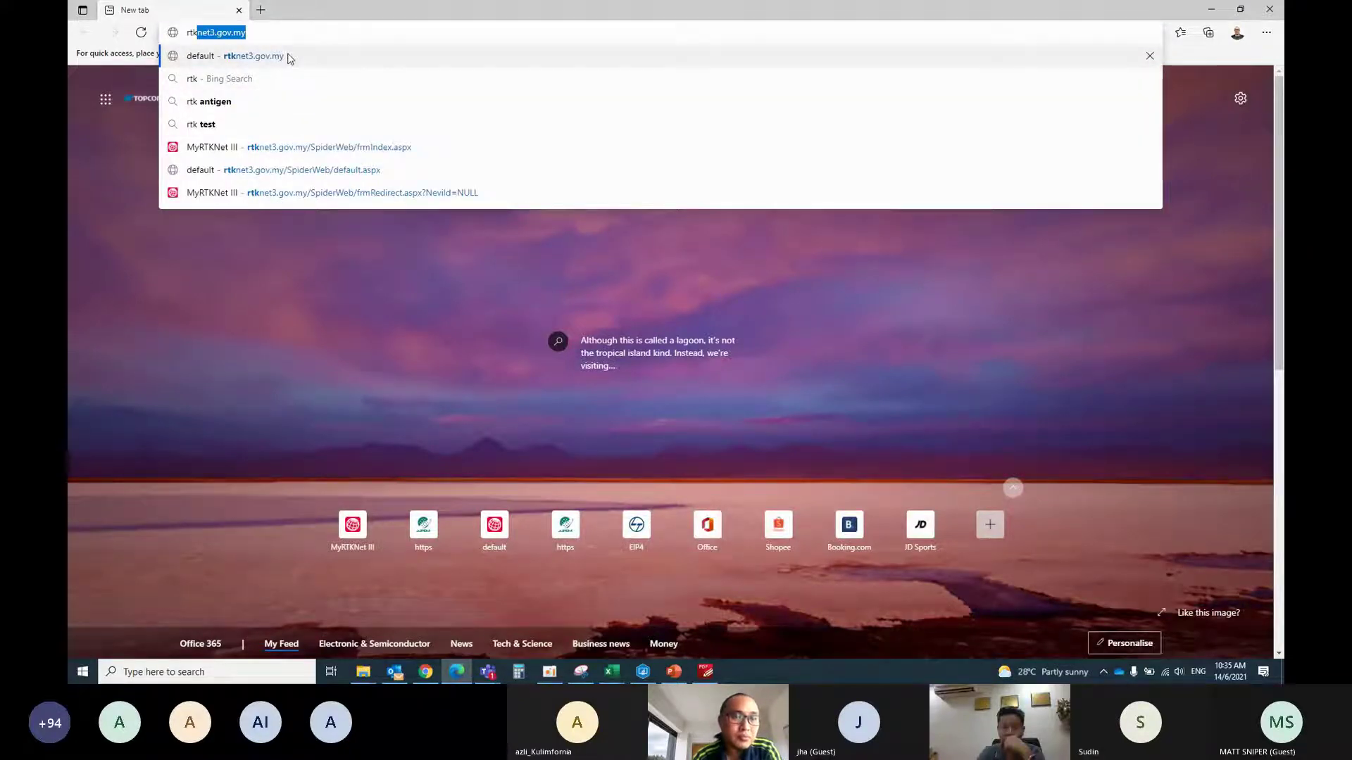
left_click(289, 57)
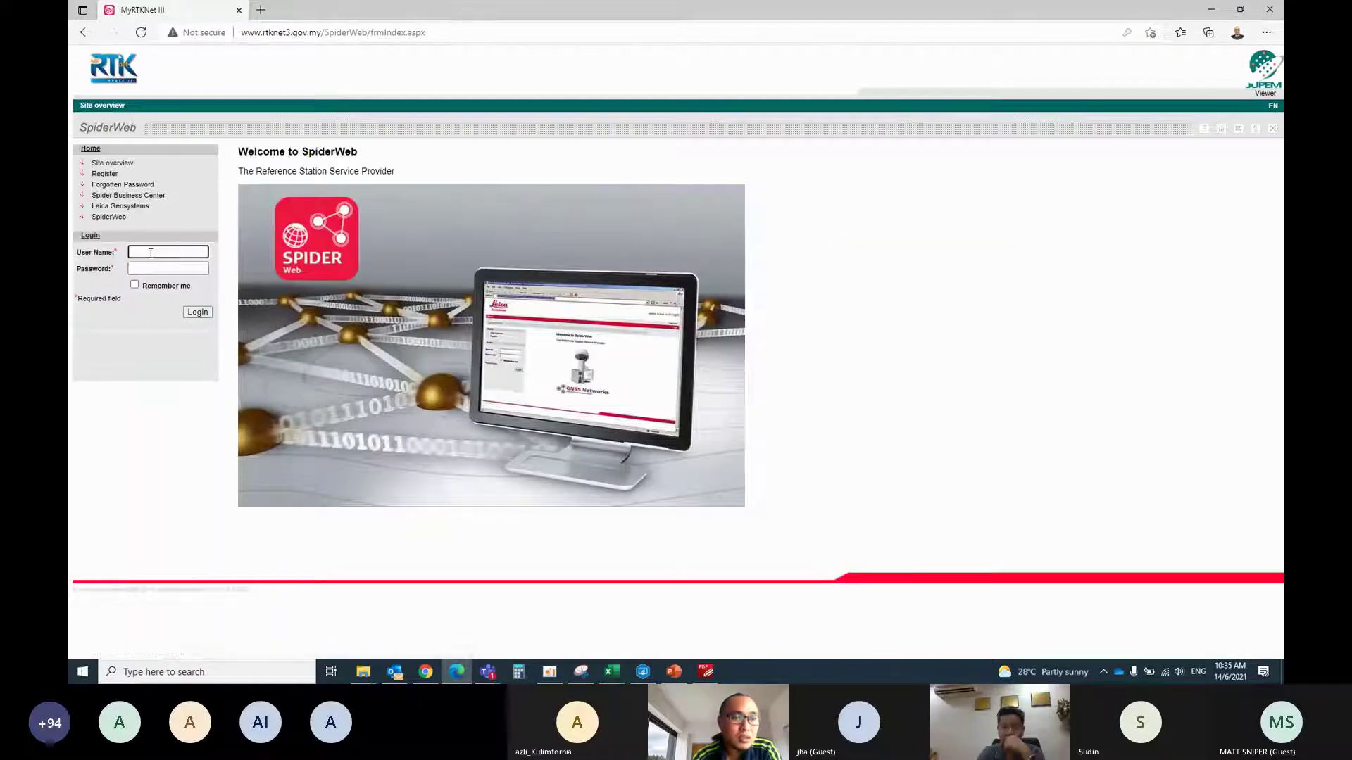
left_click(151, 252)
left_click(162, 285)
left_click(198, 313)
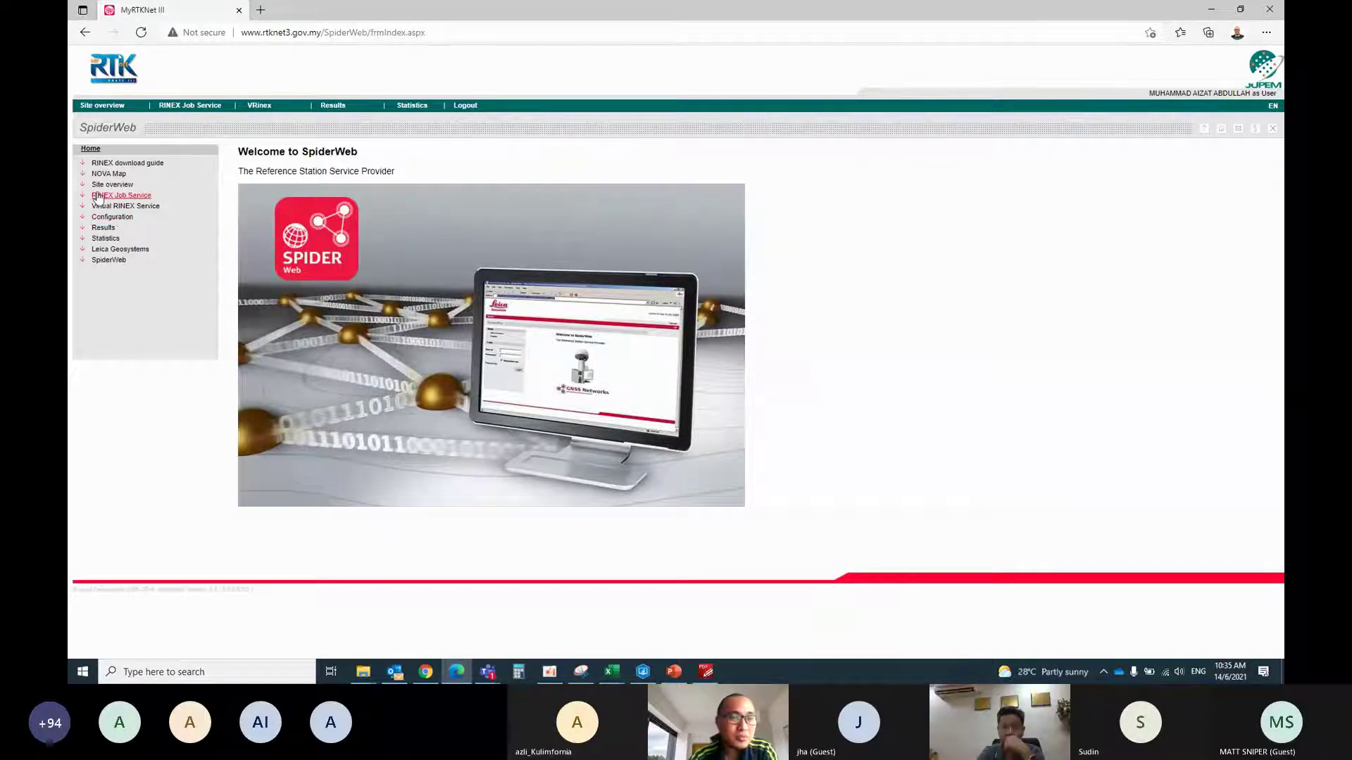
left_click(117, 206)
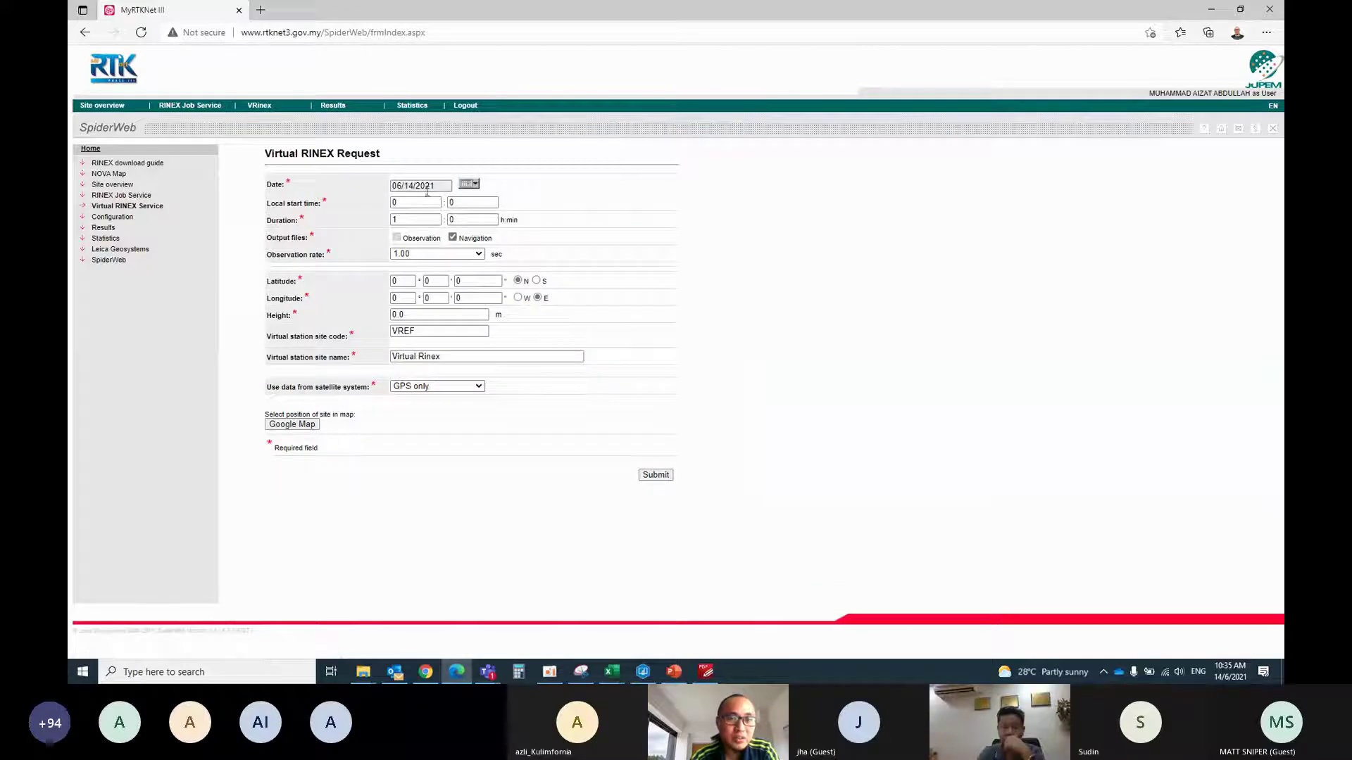
Review the GNSS occupations in MAGNET Tools, sorted by start time and point name
left_click(642, 671)
left_click(159, 541)
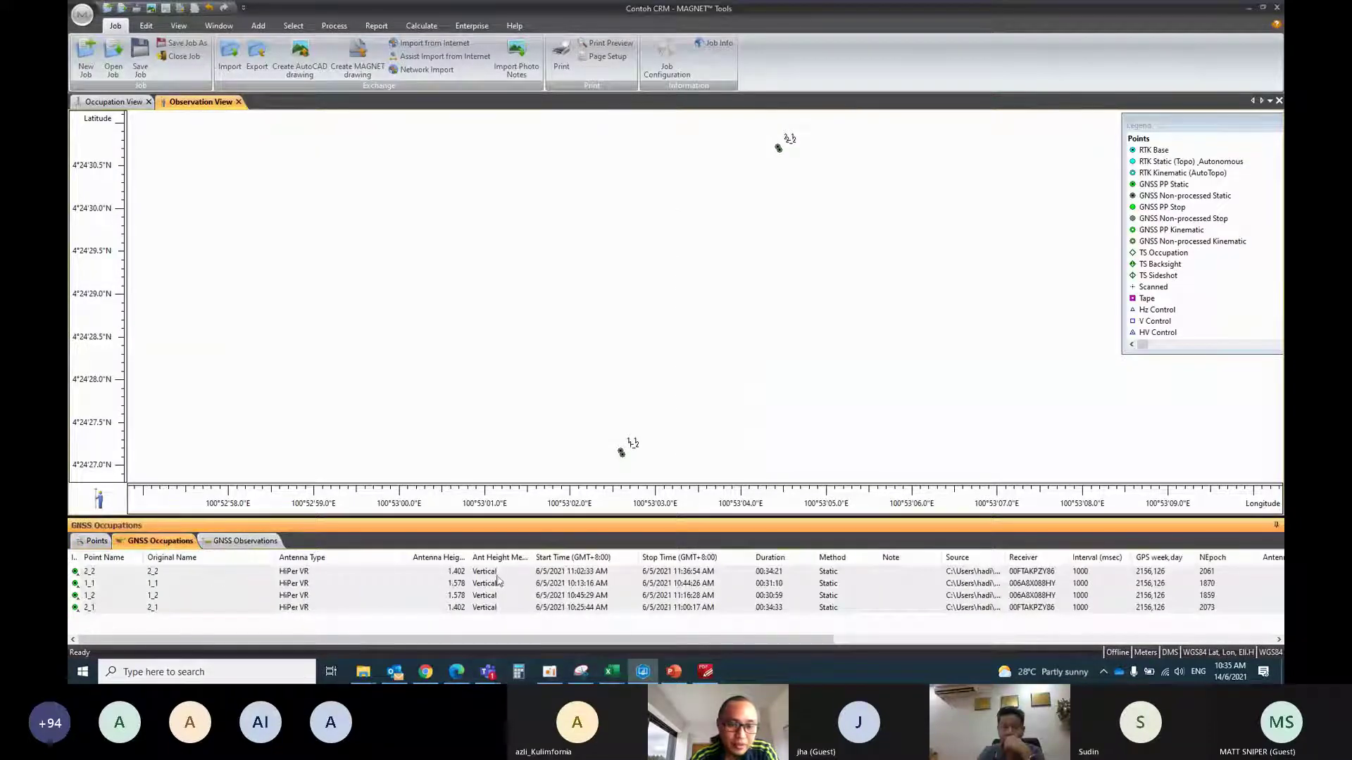
left_click(568, 558)
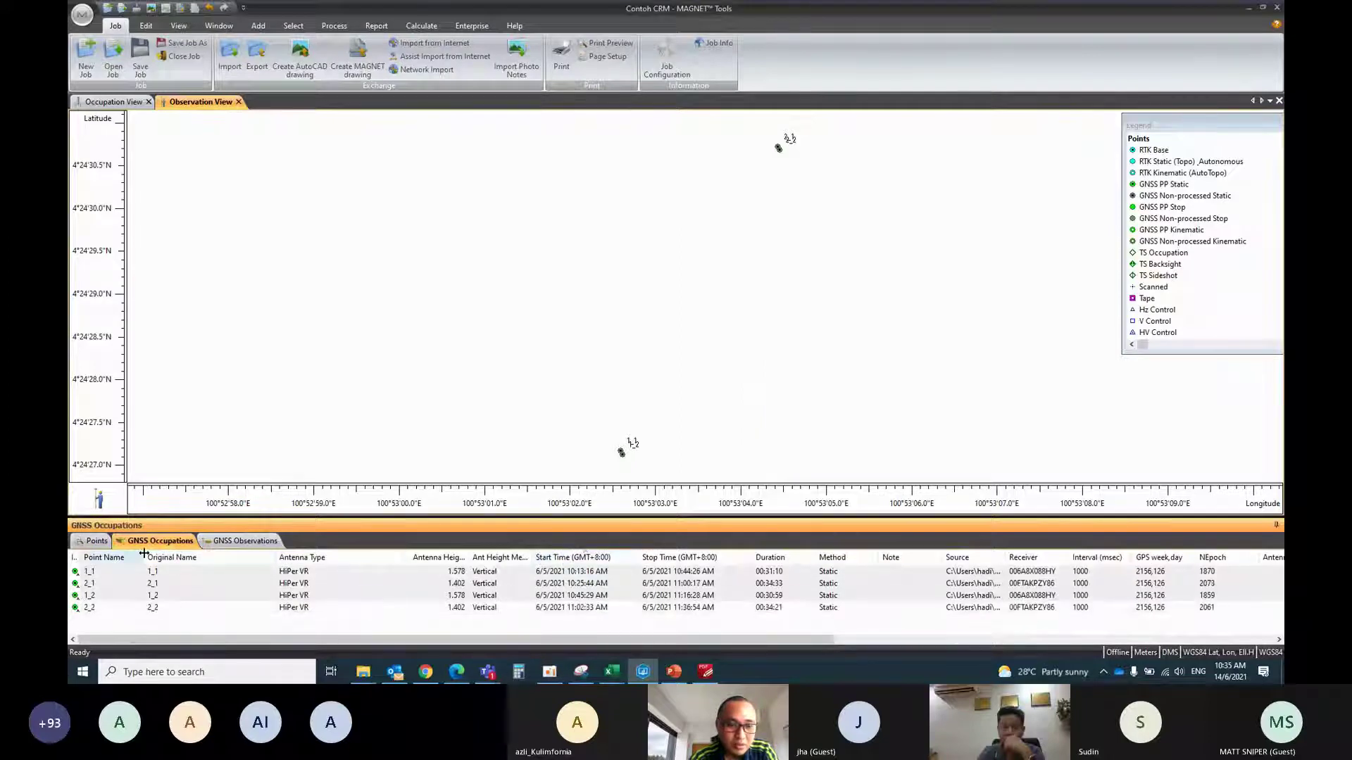
left_click(107, 560)
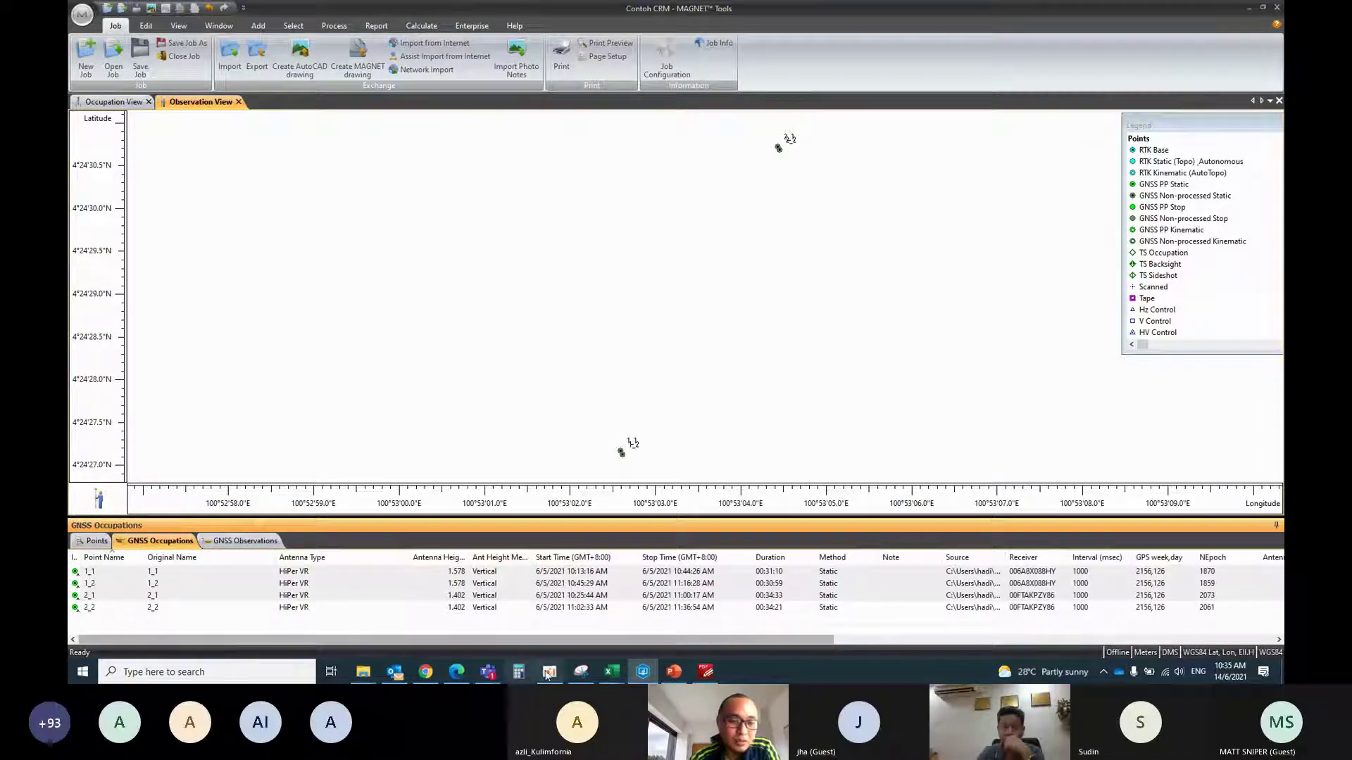
Set the Virtual RINEX request date to 05/06/2021 from the calendar
left_click(456, 672)
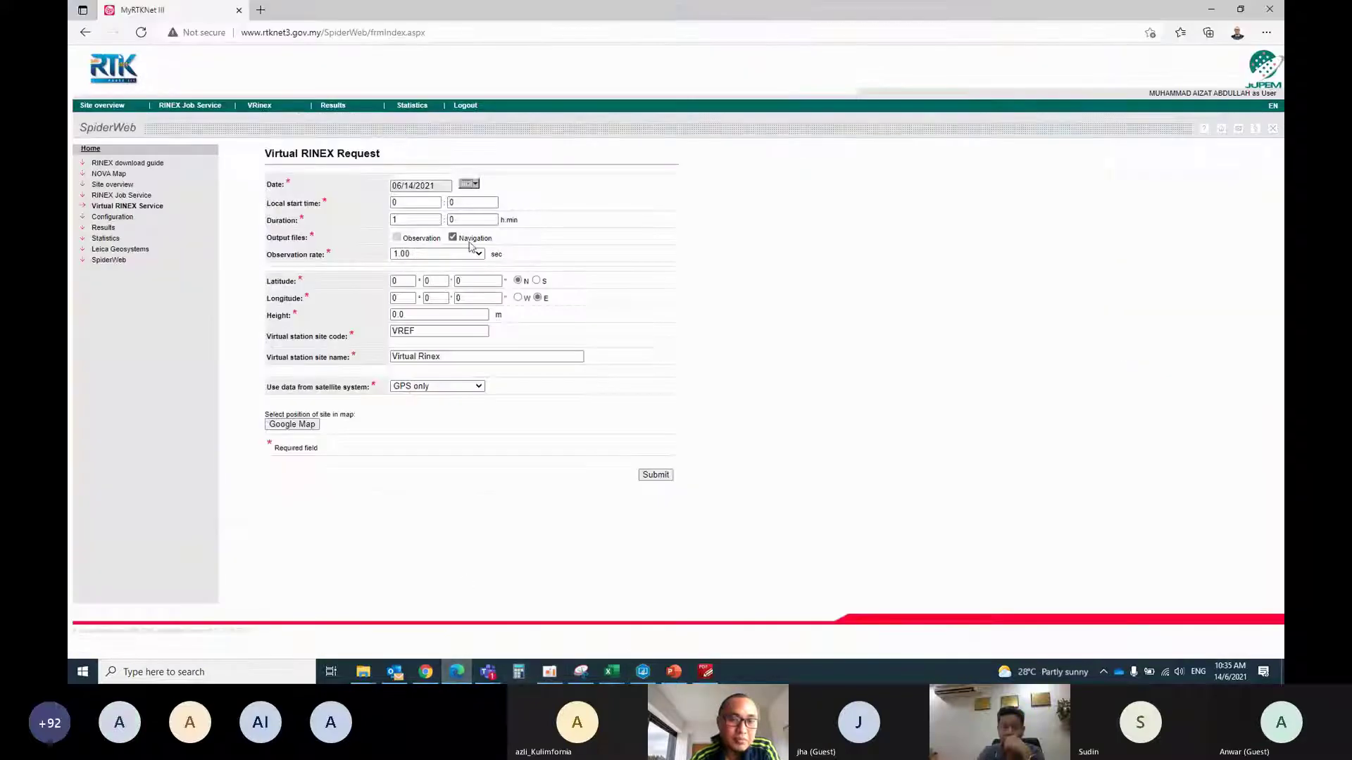
left_click(475, 184)
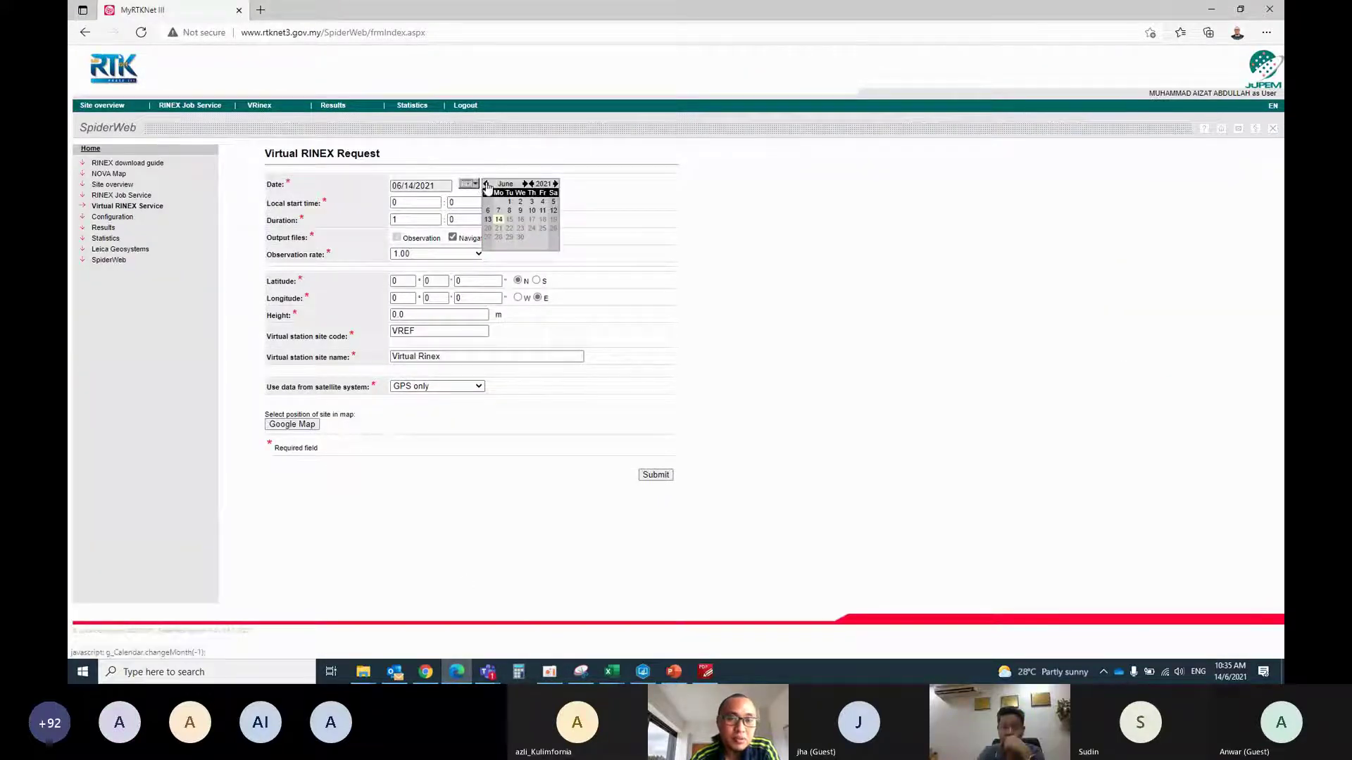
left_click(485, 183)
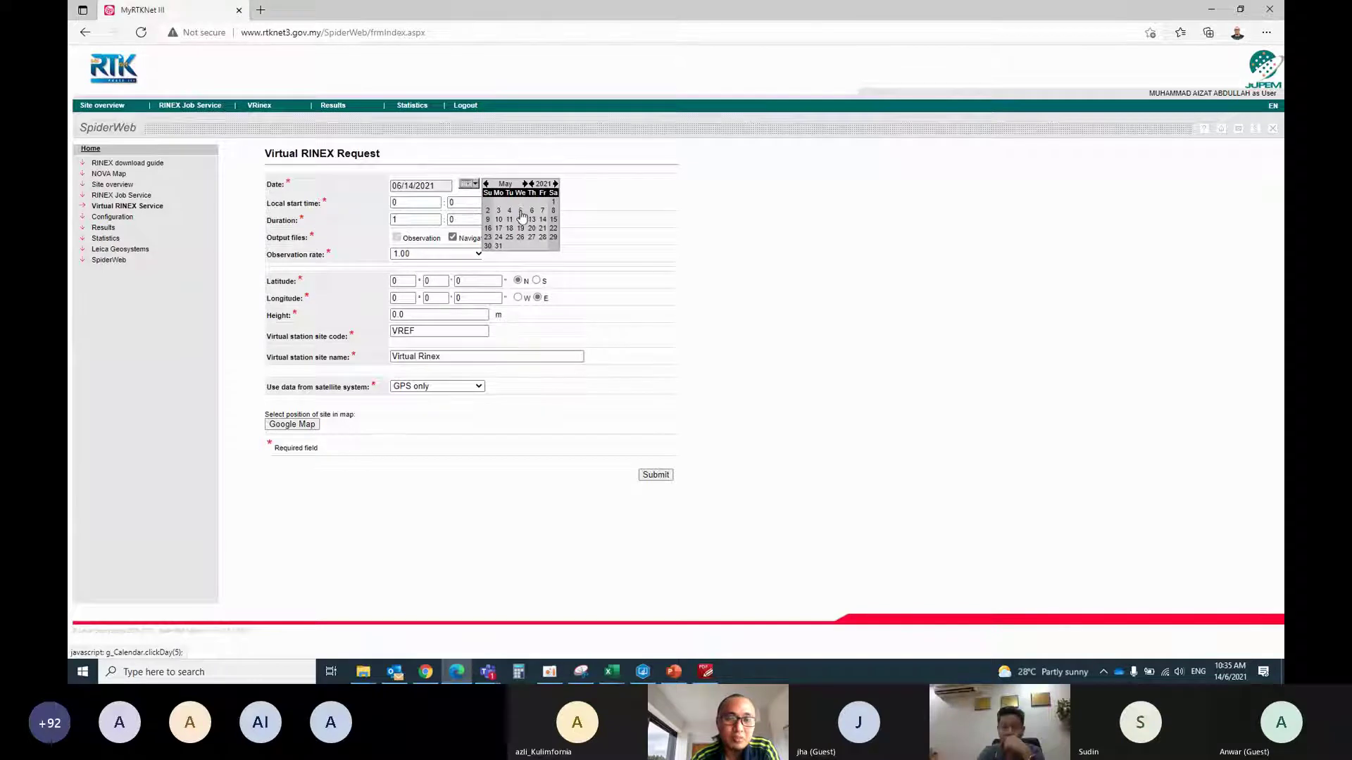
left_click(521, 213)
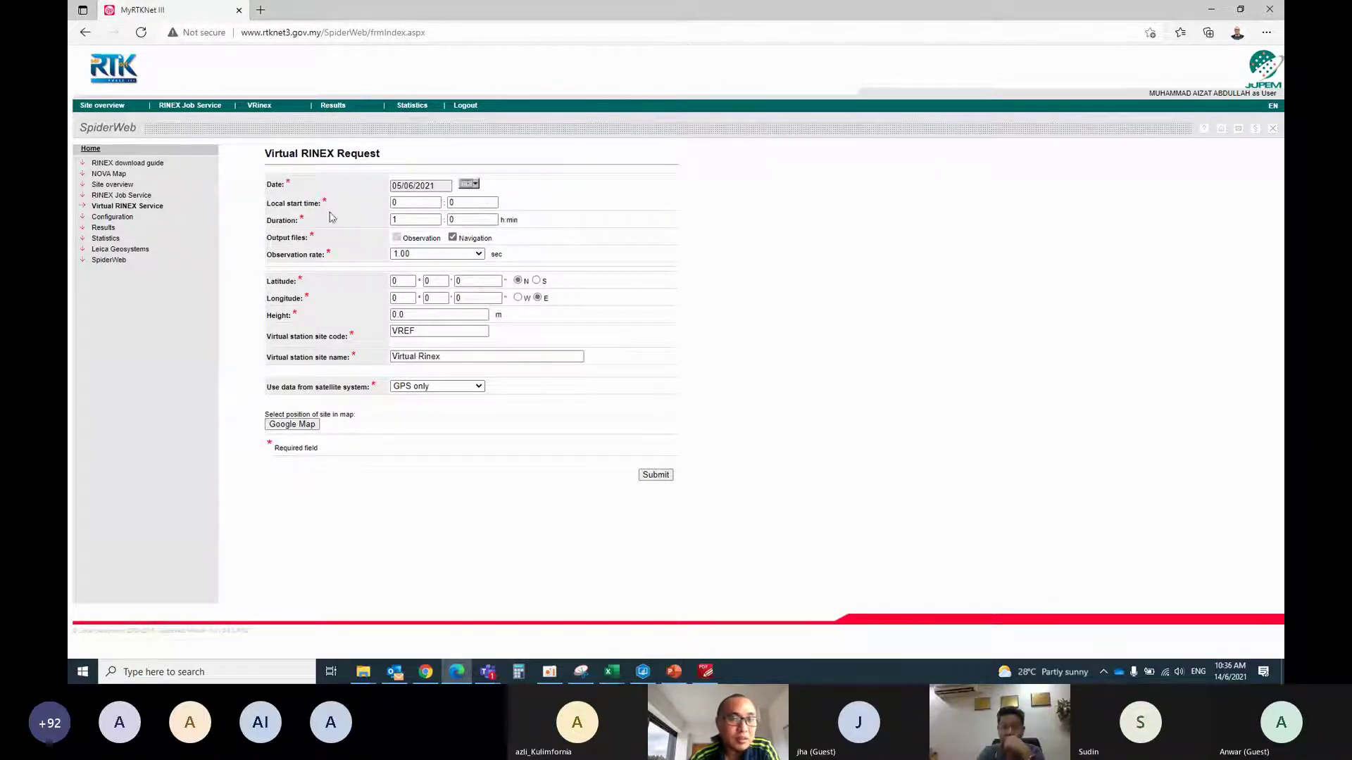
Enter start time 10:13 and a 1 h 10 min duration, checking occupation times
left_click(649, 670)
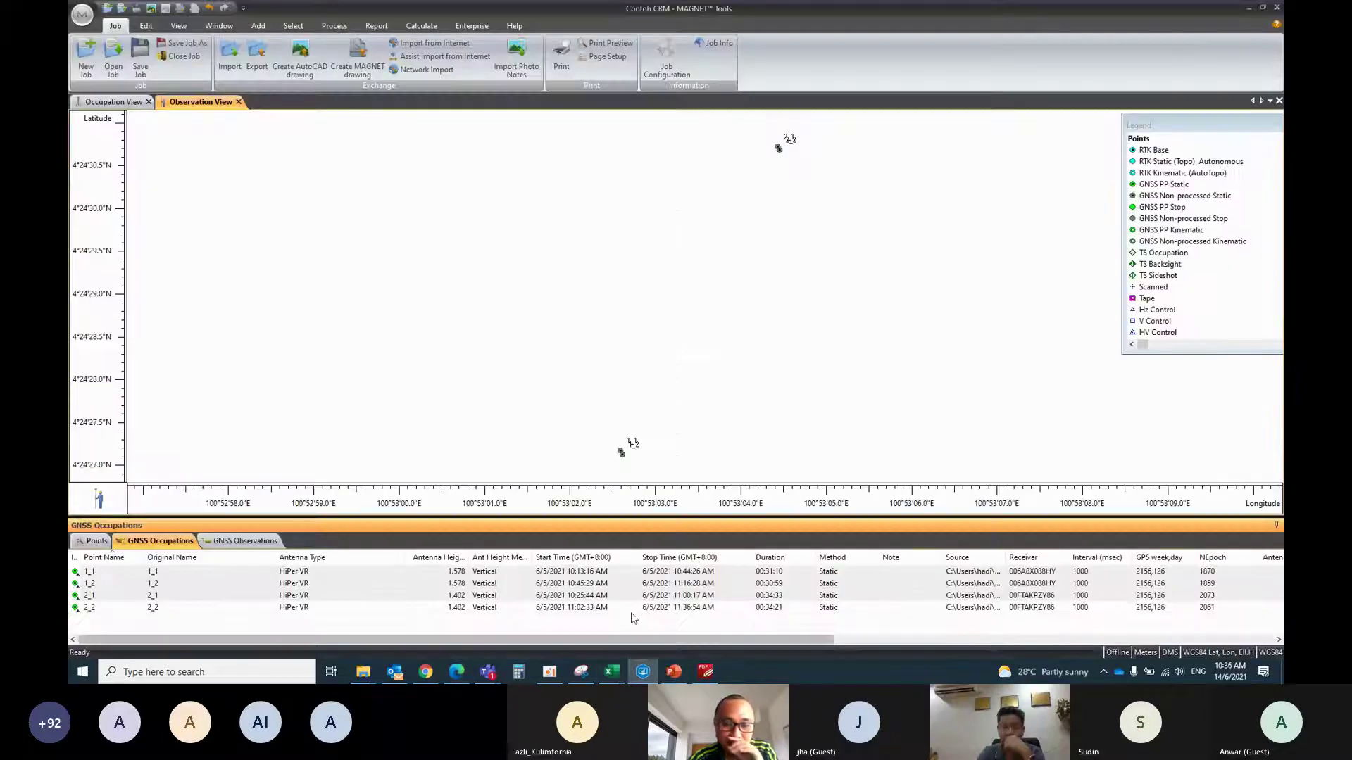
left_click(457, 671)
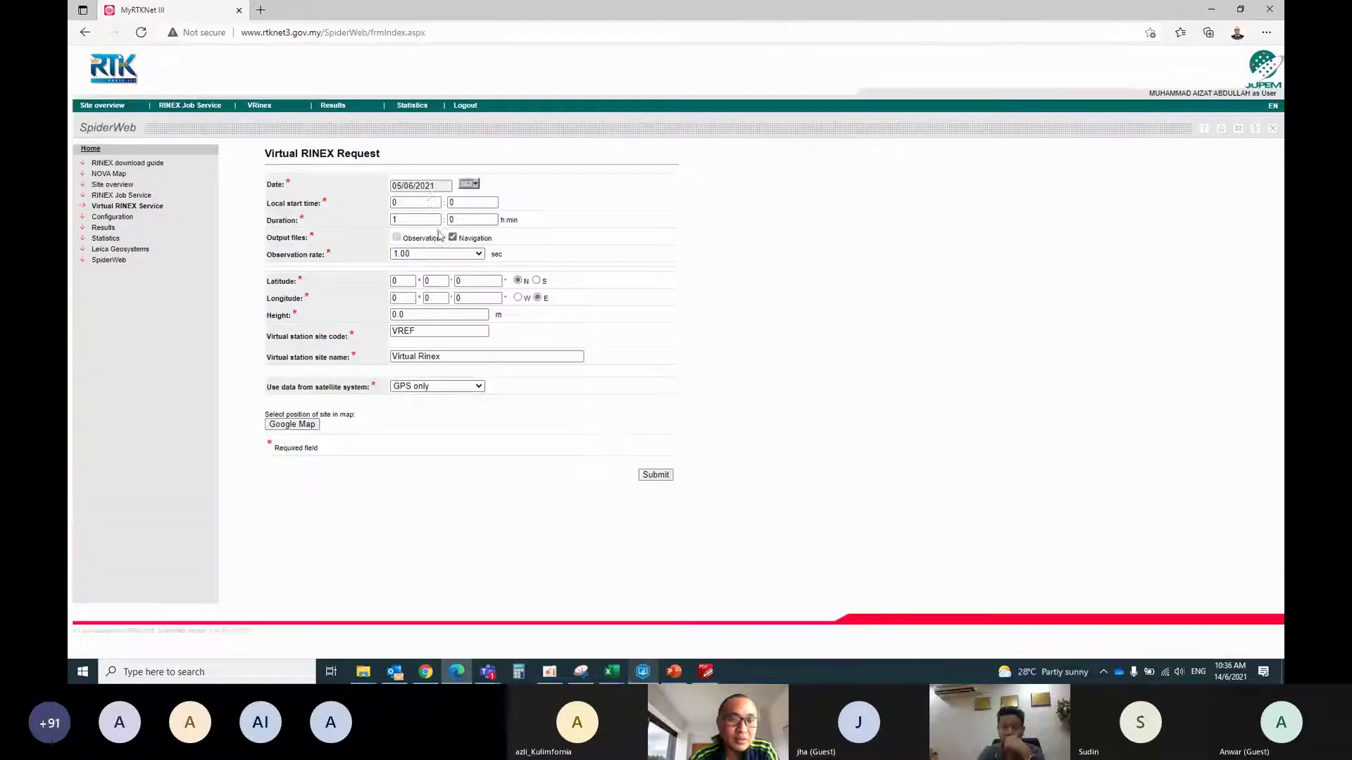
left_click(410, 207)
key("BackSpace")
type("10")
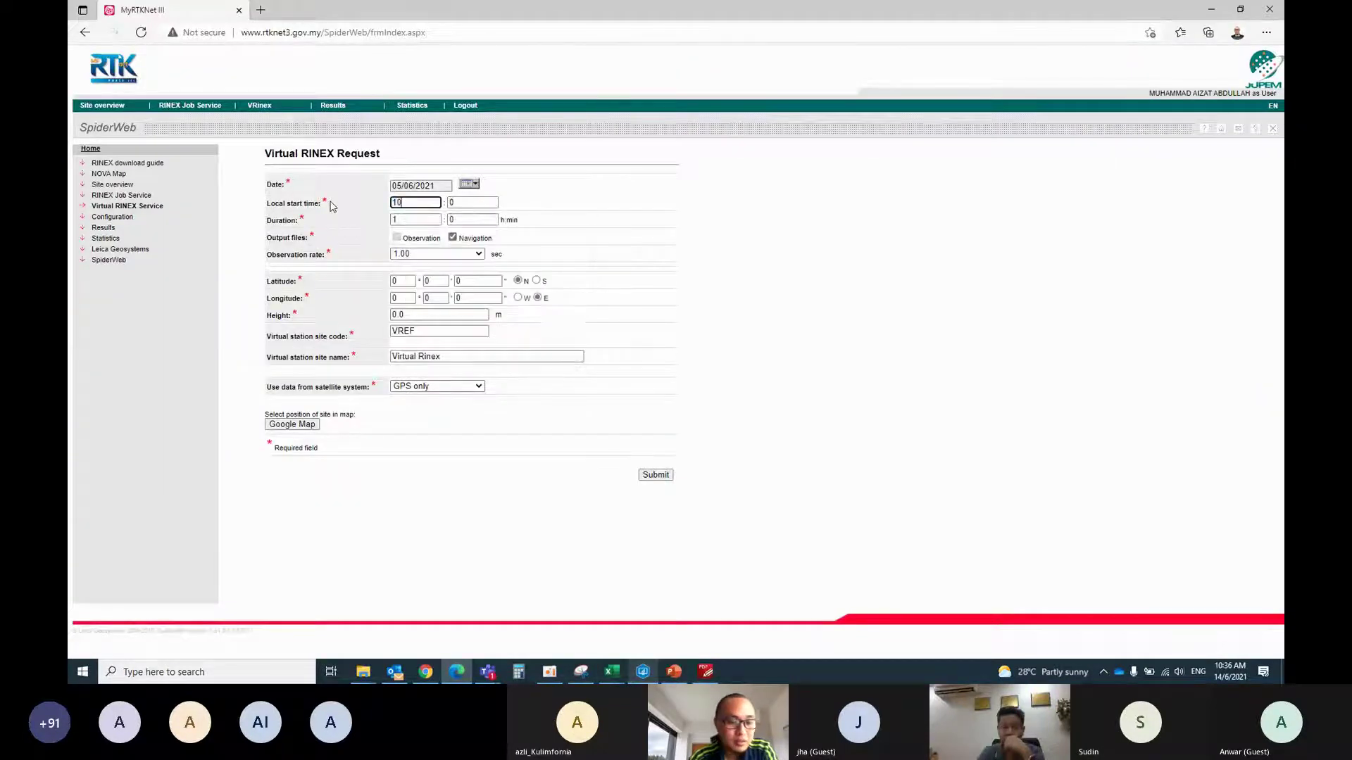
key("Tab")
type("13")
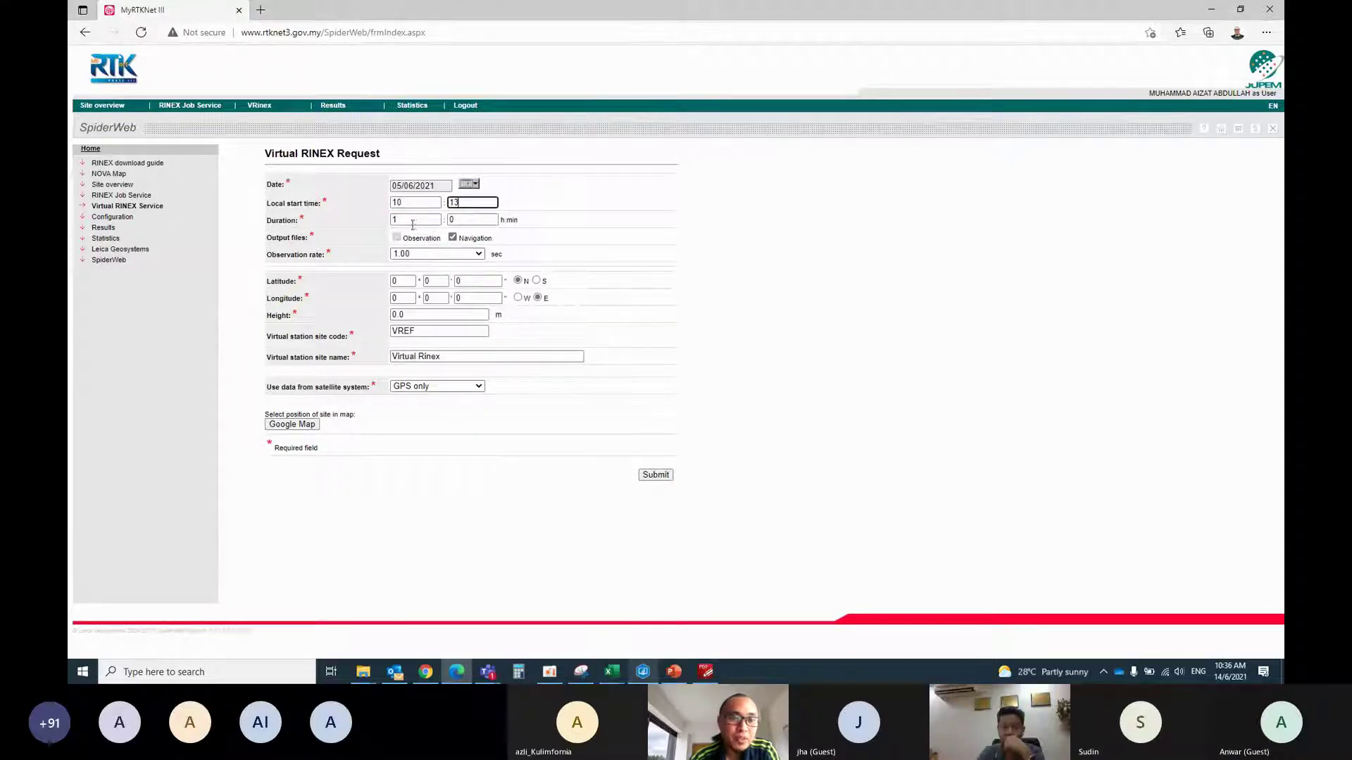
left_click(466, 223)
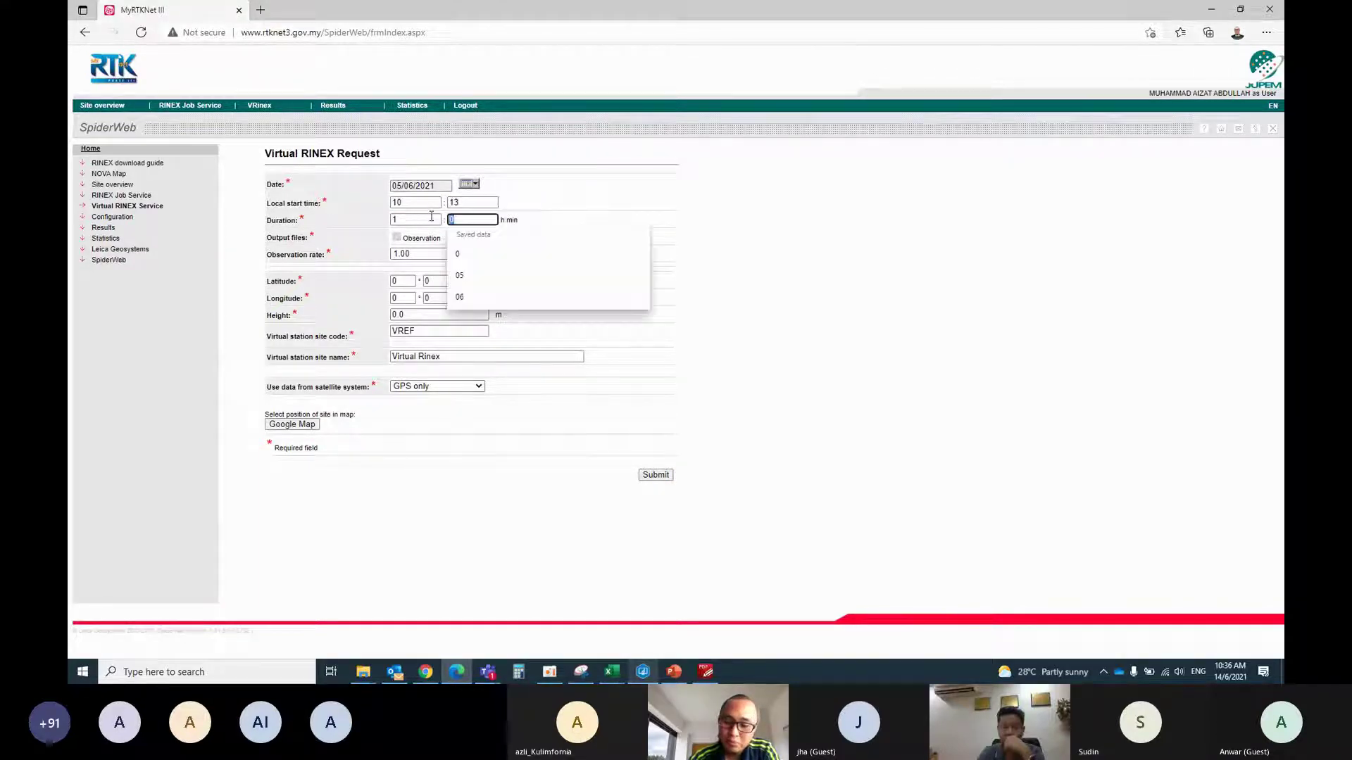
key("BackSpace")
type("10")
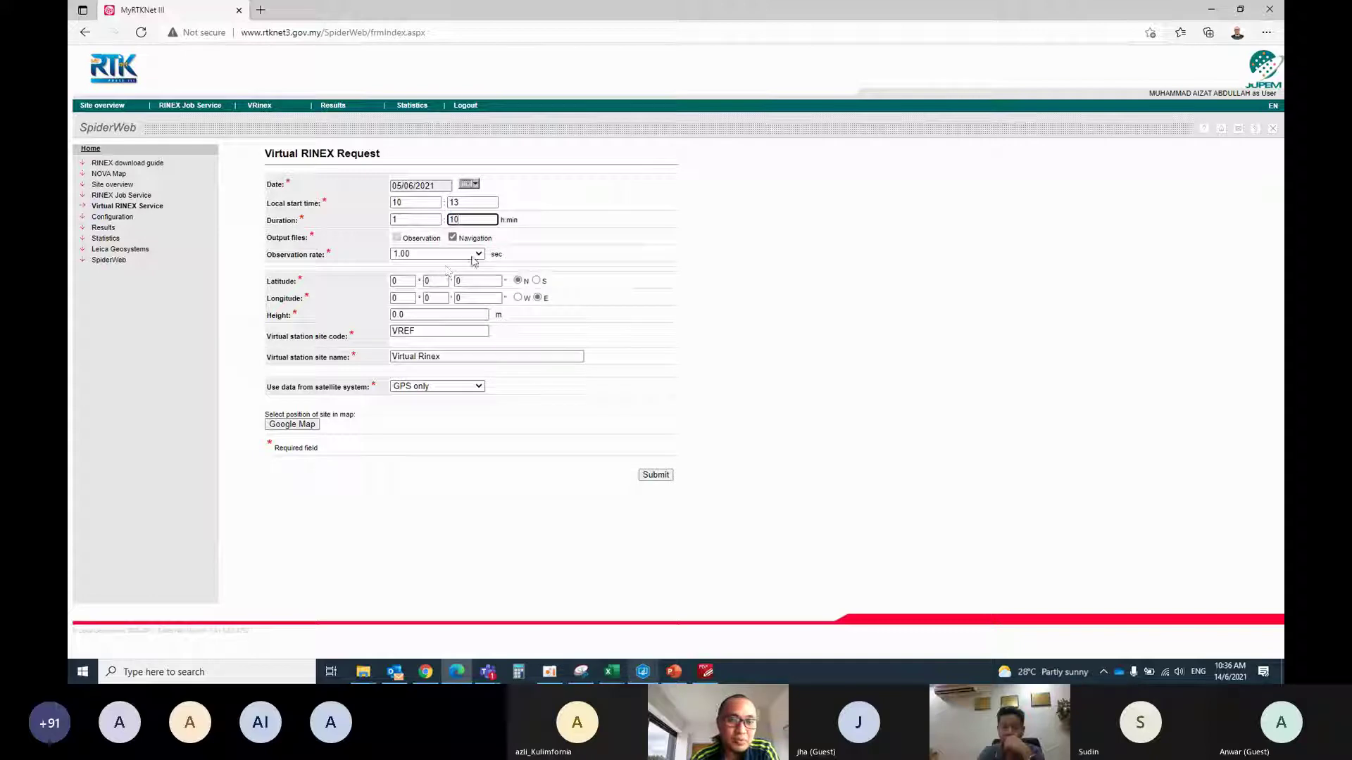
left_click(643, 671)
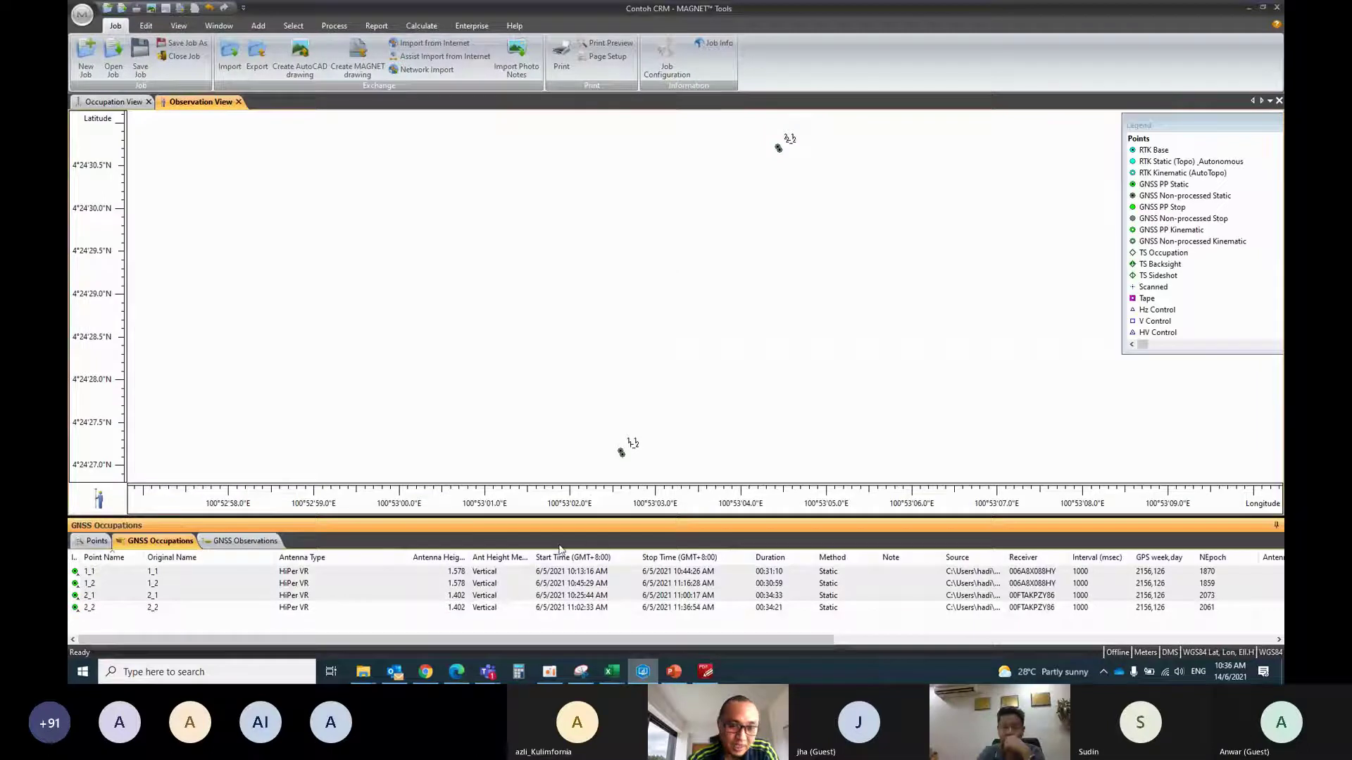
Read the WGS84 coordinates of points 1_1 to 2_2, then return to the RINEX form
left_click(84, 542)
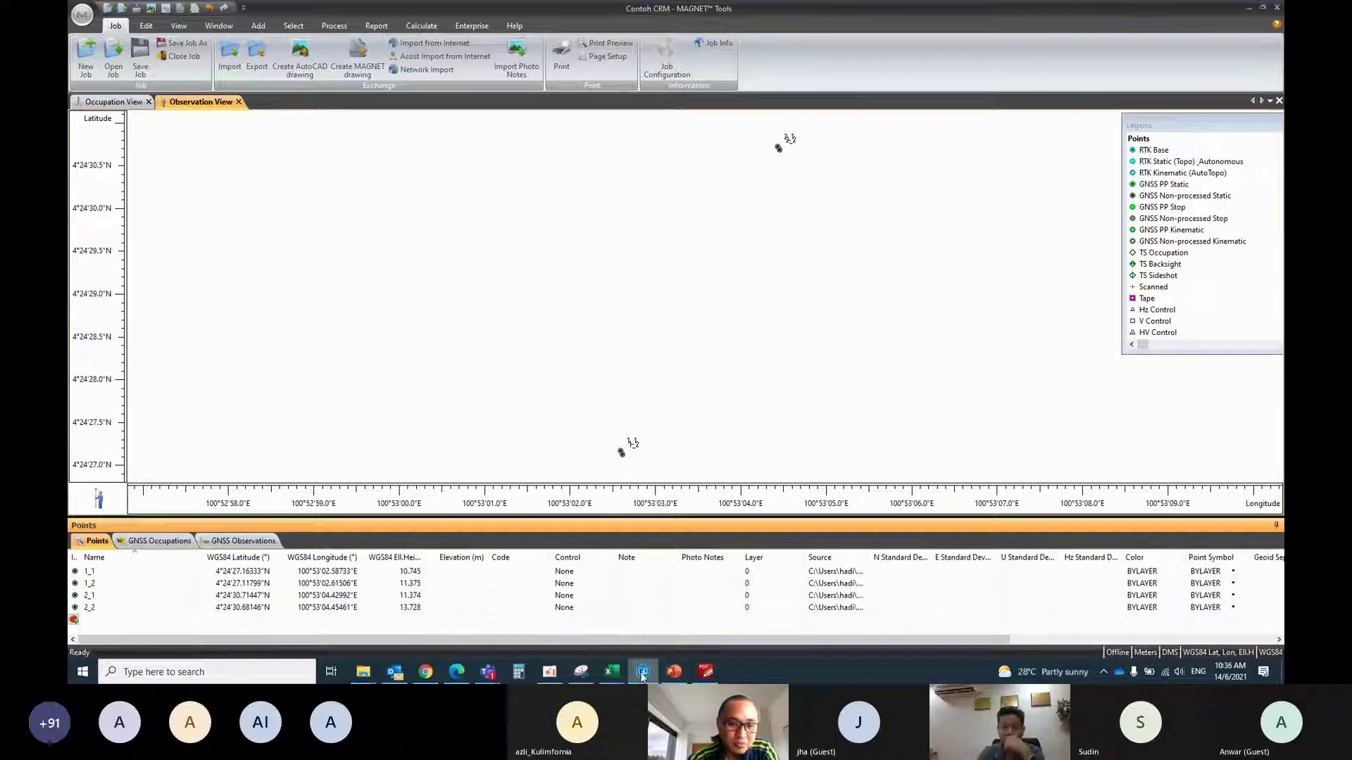
left_click(457, 672)
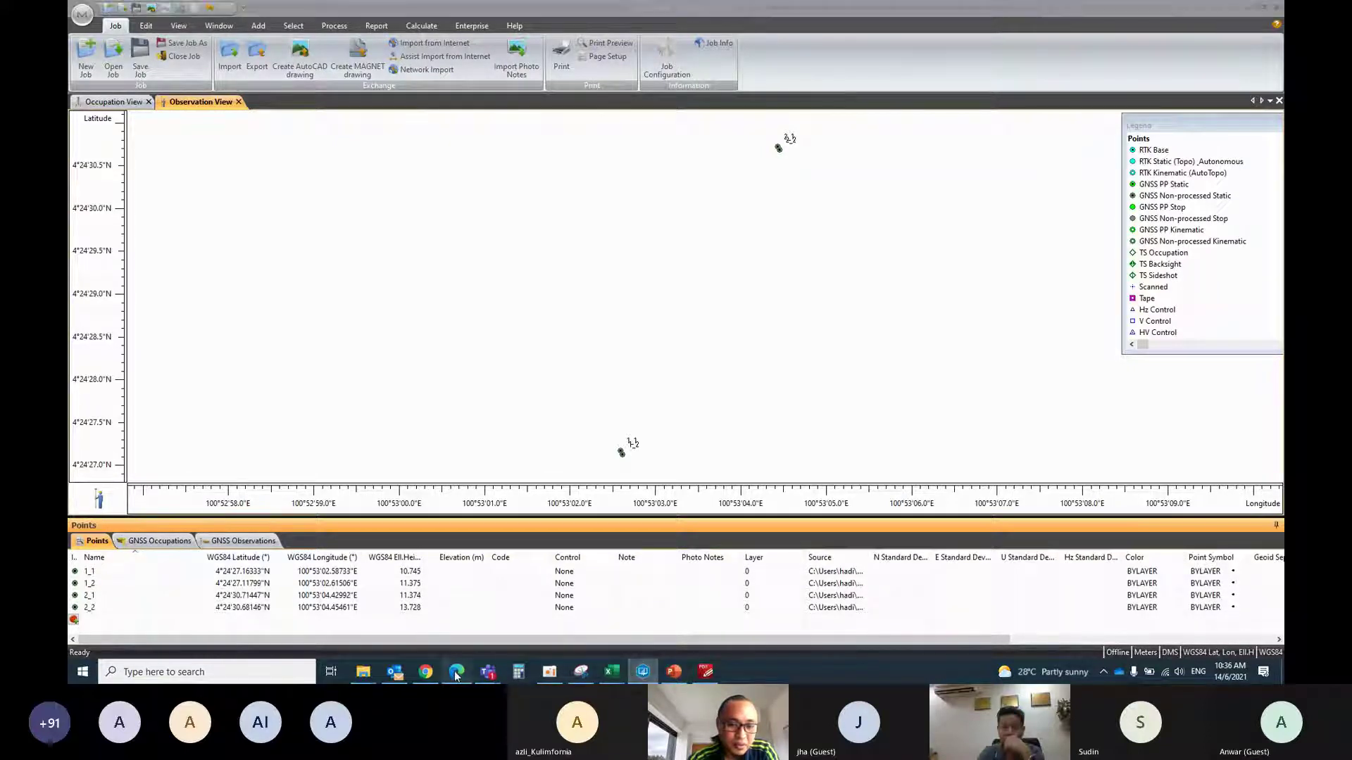
Enter latitude 4°24'27", longitude 100°53'02" and height 10 for the virtual station
double_click(405, 283)
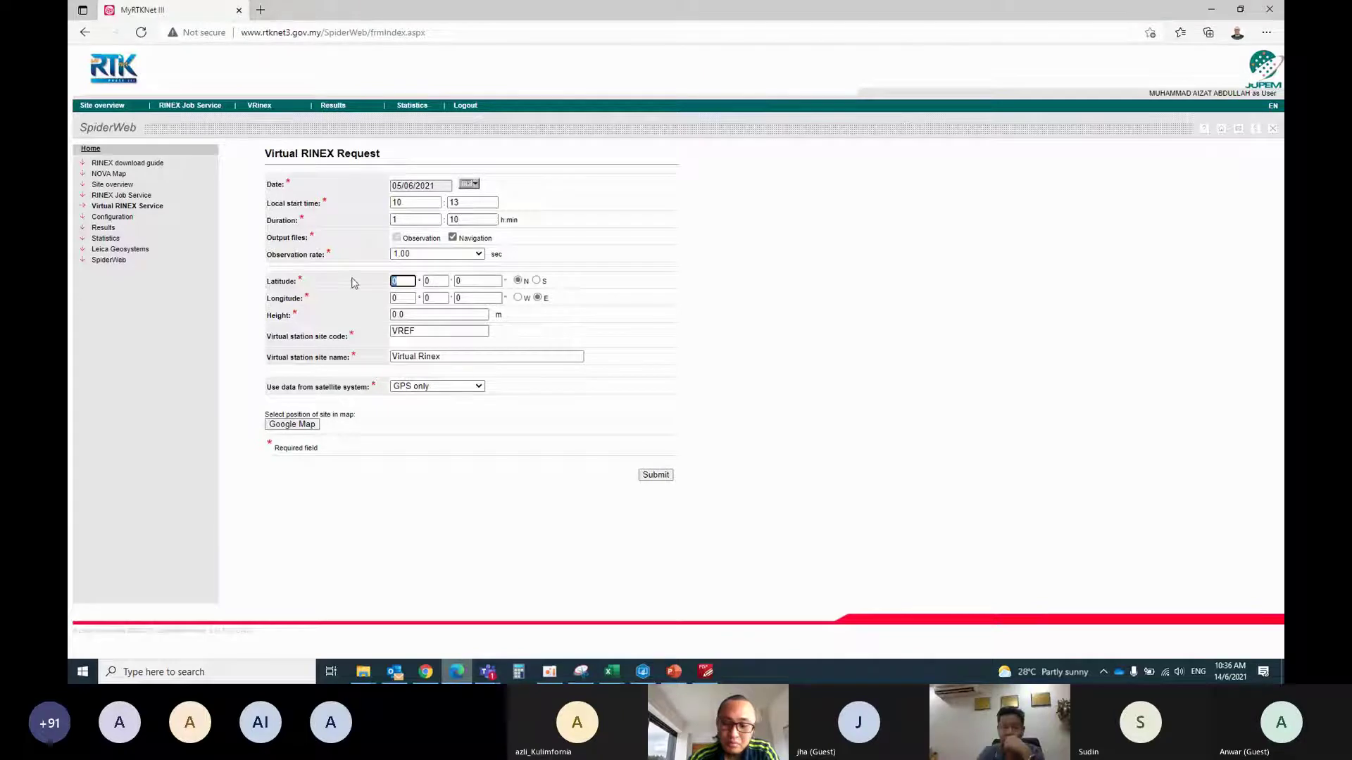
type("4")
key("Tab")
type("24")
key("Tab")
type("27")
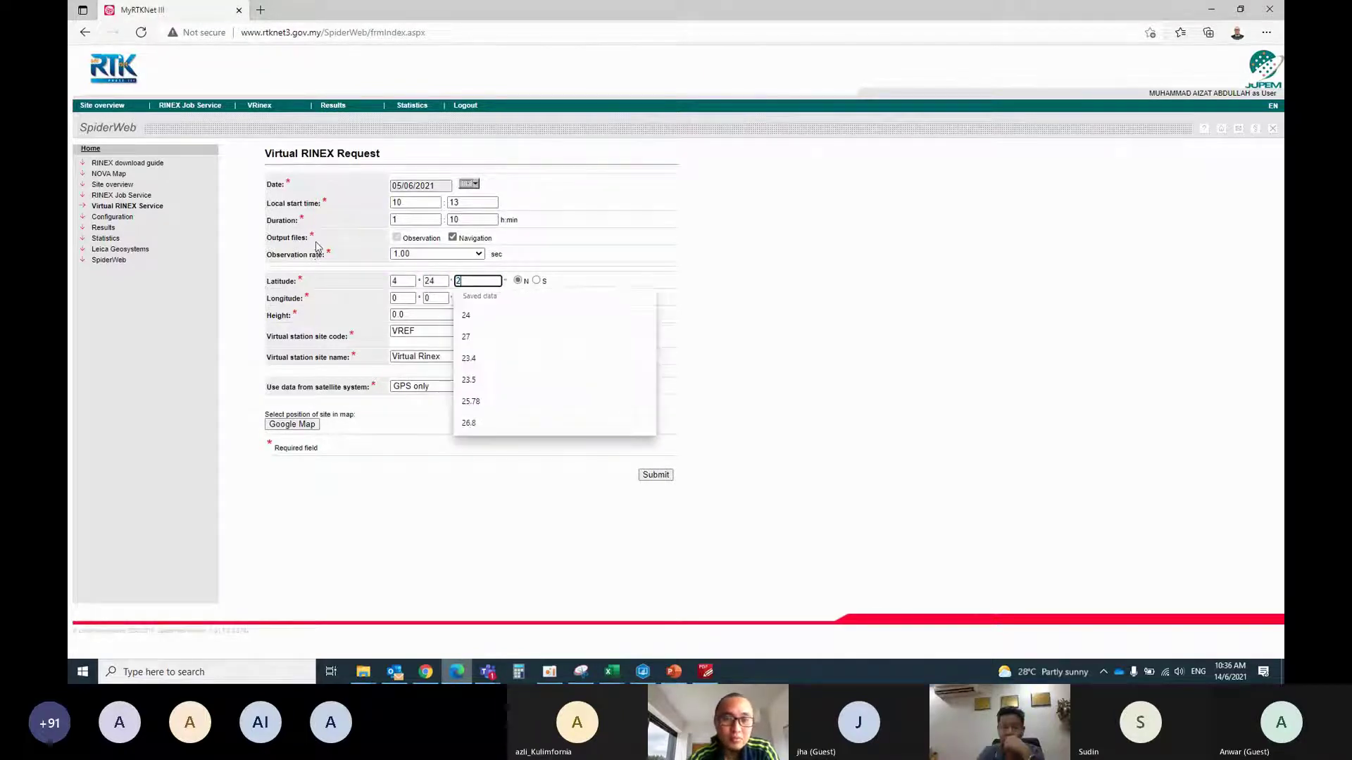
left_click(403, 298)
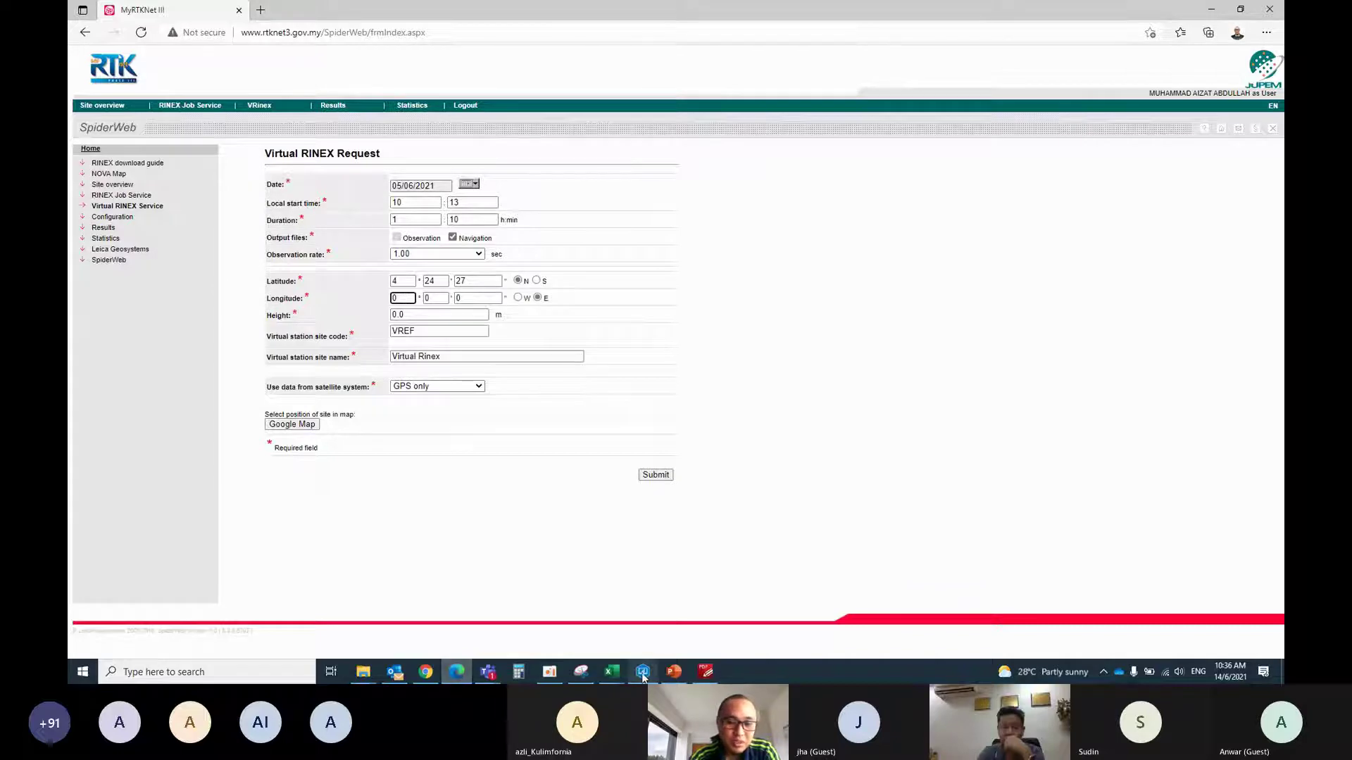
left_click(643, 675)
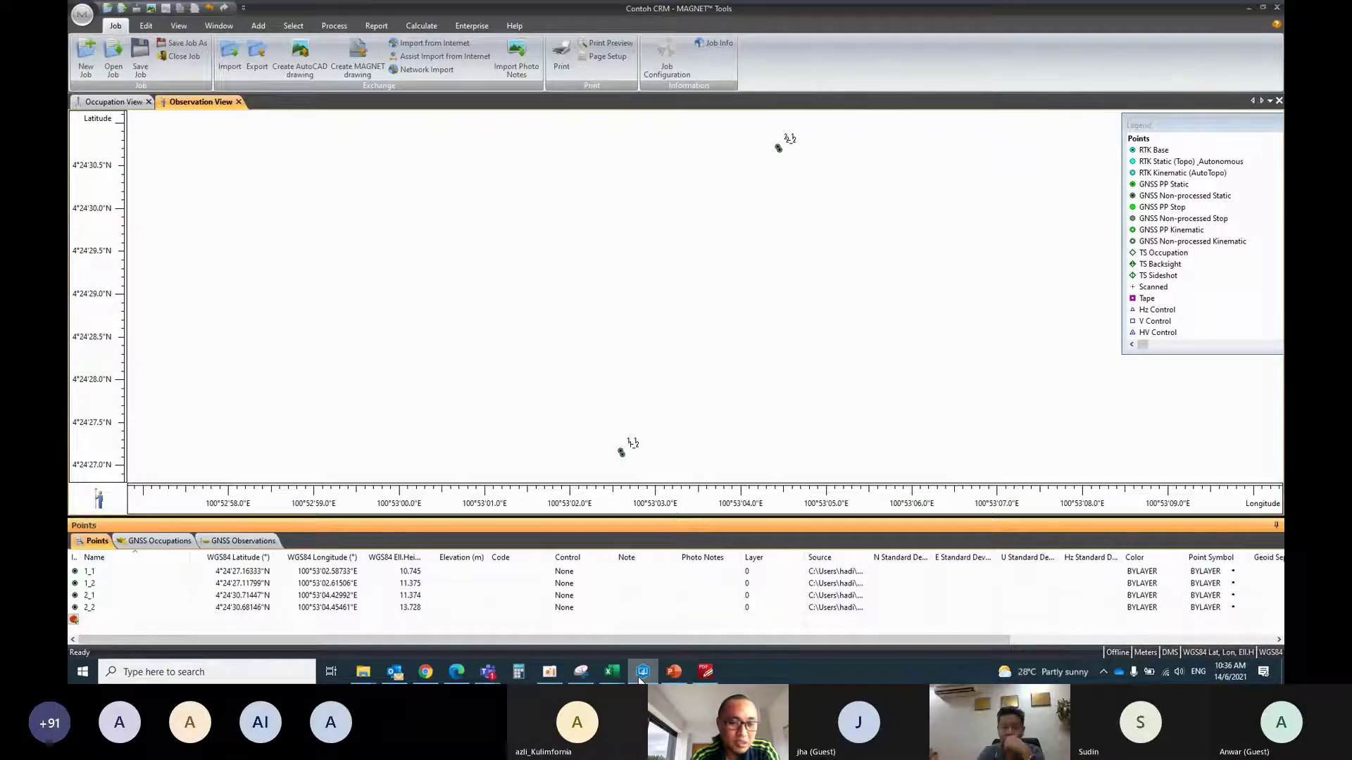
left_click(641, 675)
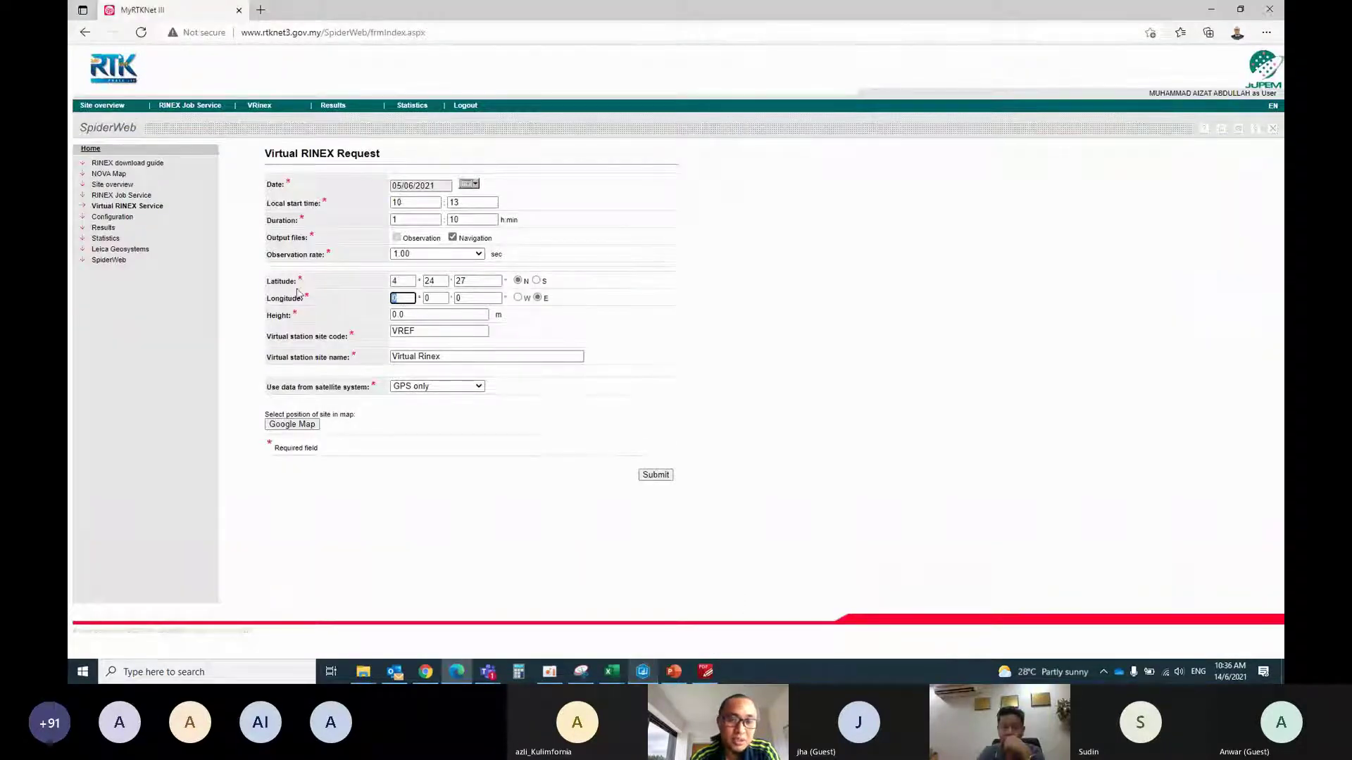
type("10053")
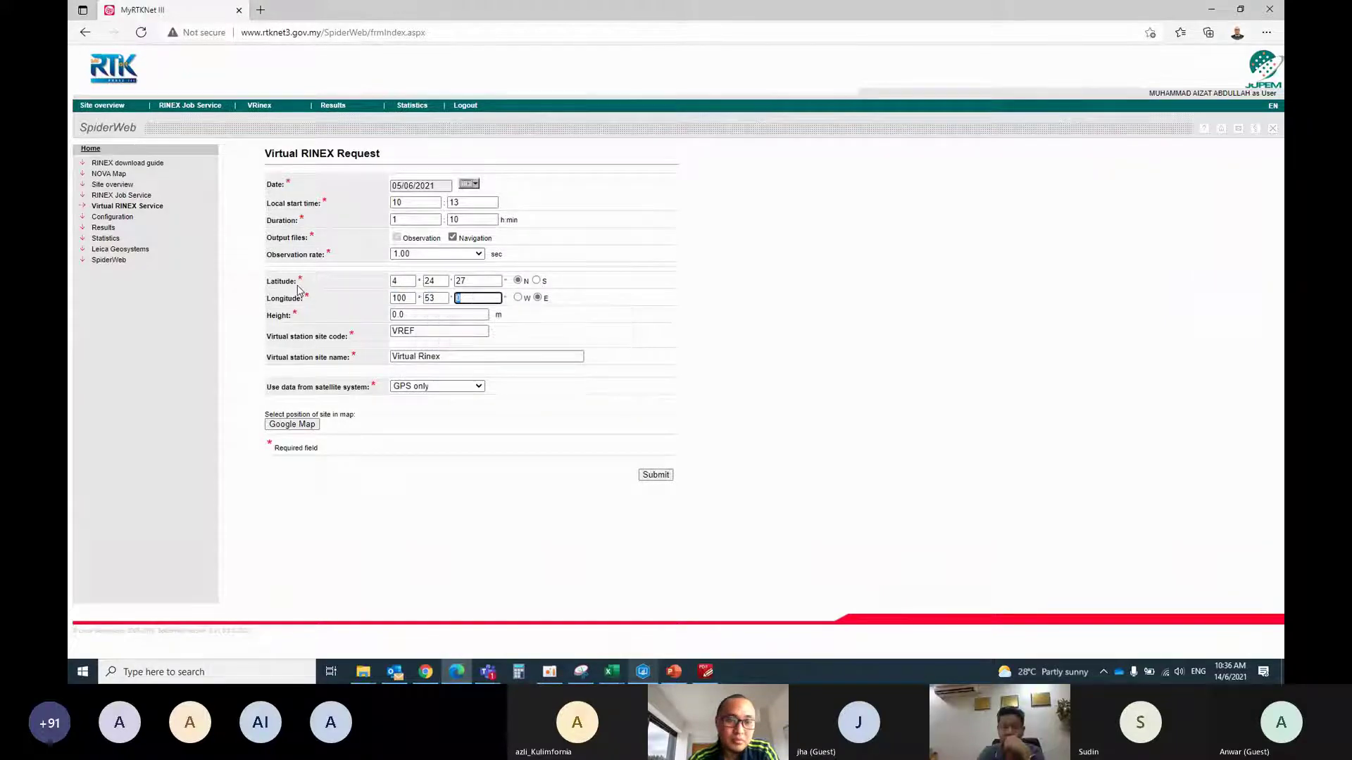
type("02")
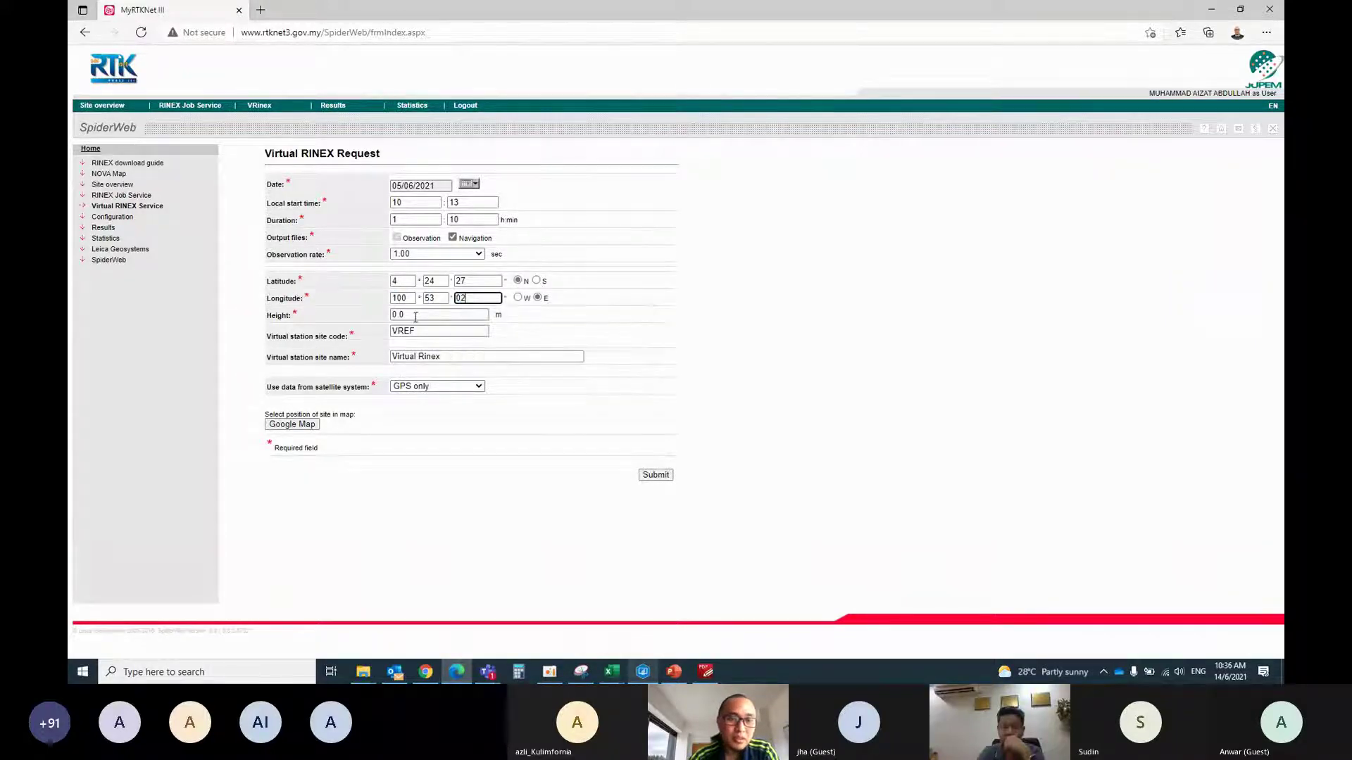
left_click(415, 317)
type("10")
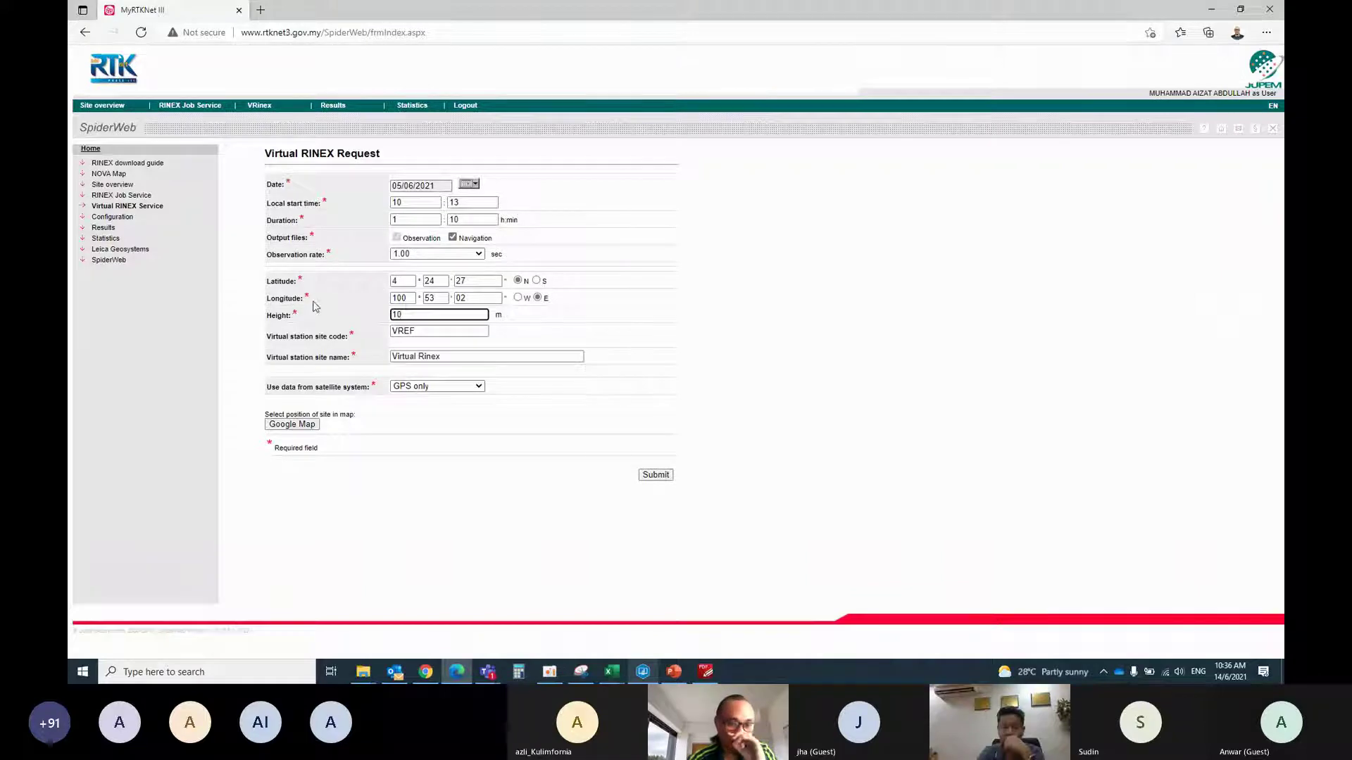
Use site code VRS1, choose GPS and GLONASS, and submit the request
left_click(423, 333)
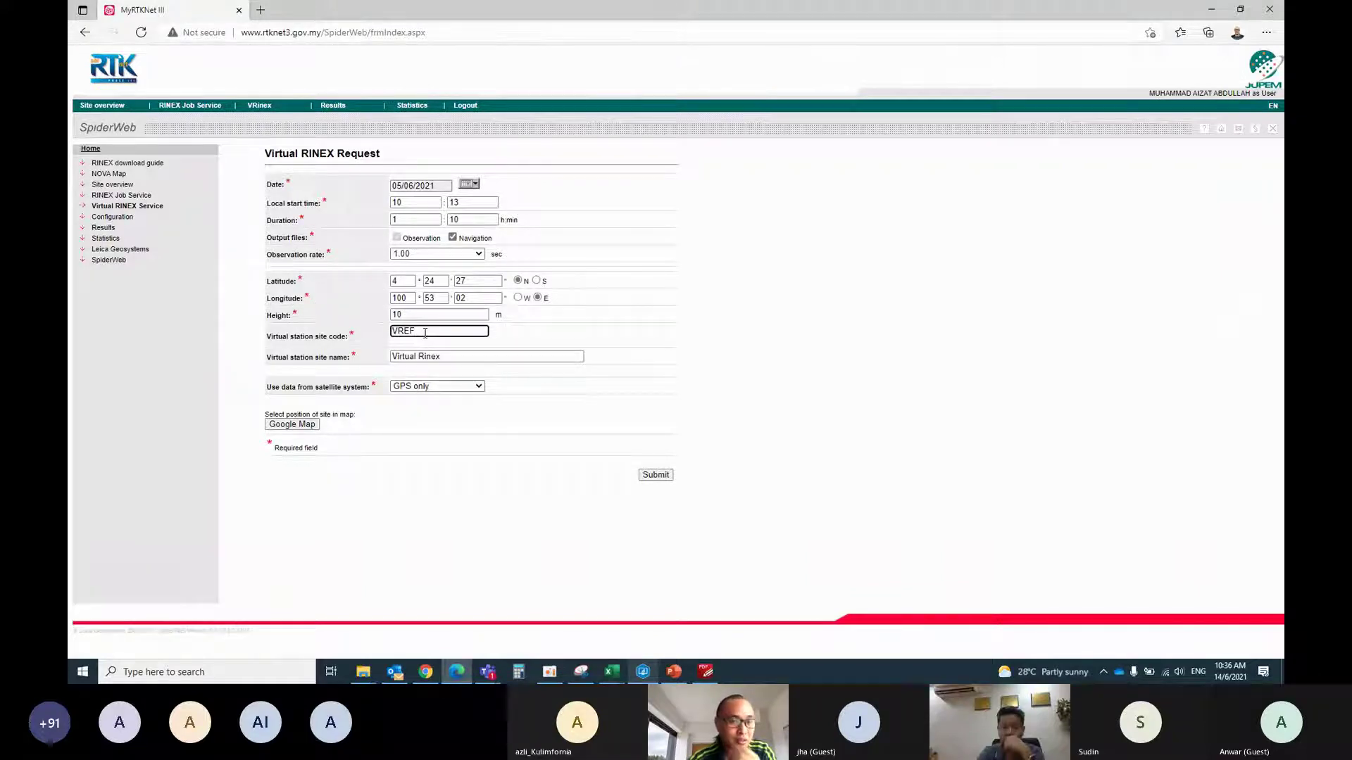
left_click_drag(425, 333, 378, 336)
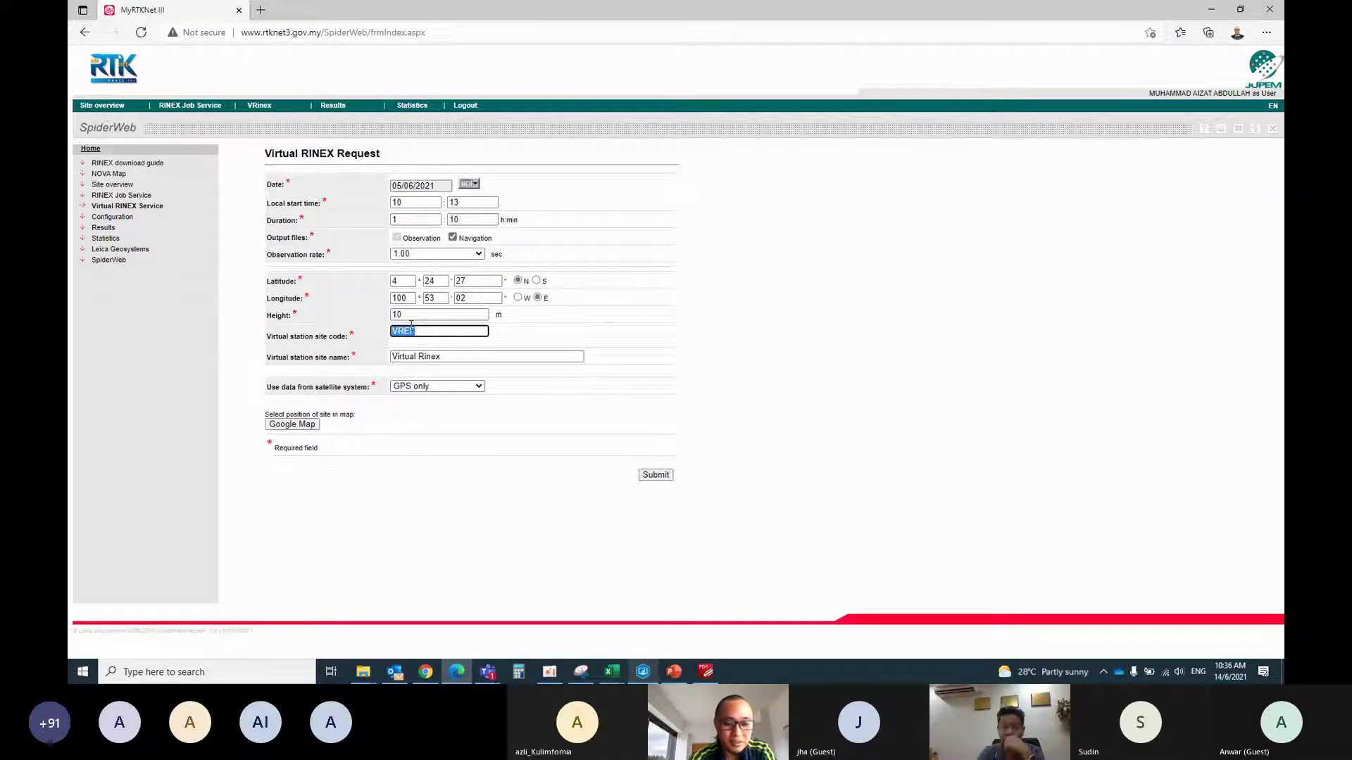
type("VR")
left_click(487, 366)
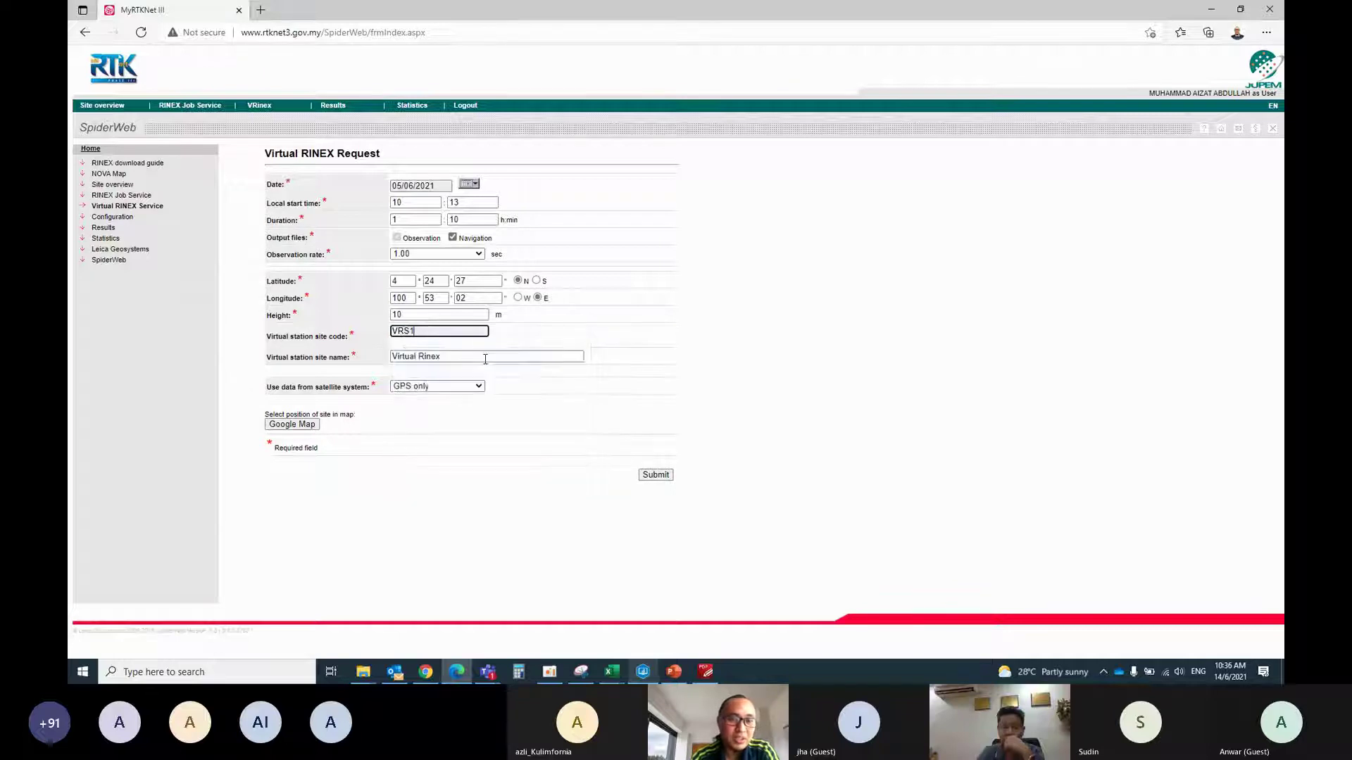
left_click(464, 392)
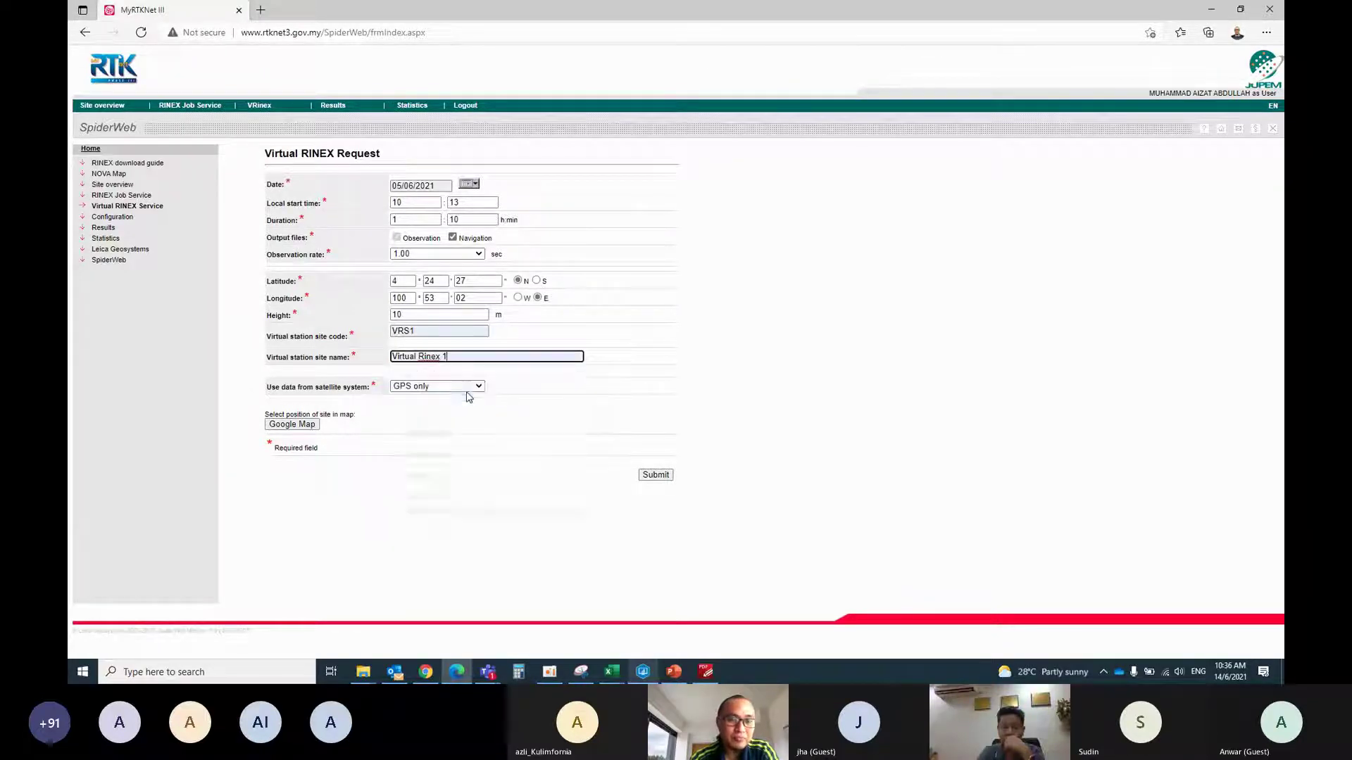
left_click(477, 386)
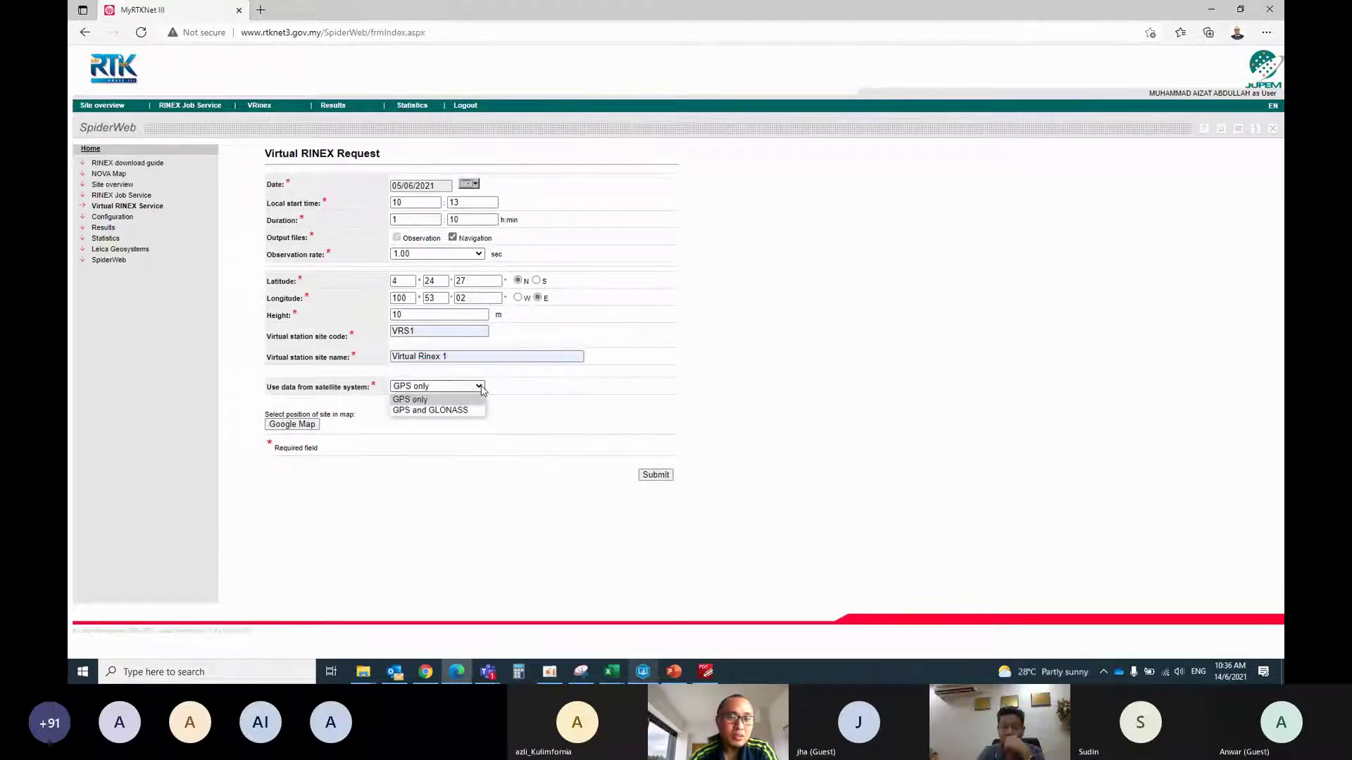
left_click(457, 411)
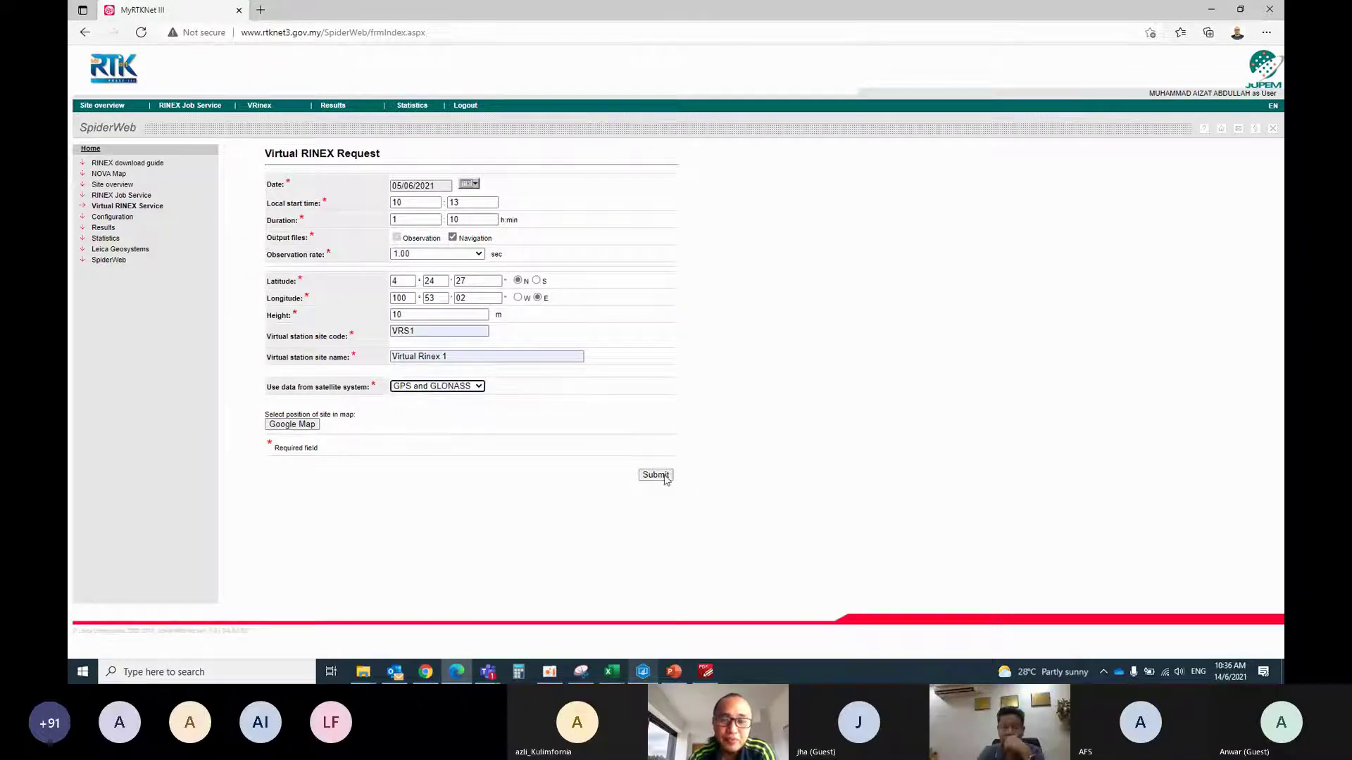
left_click(663, 476)
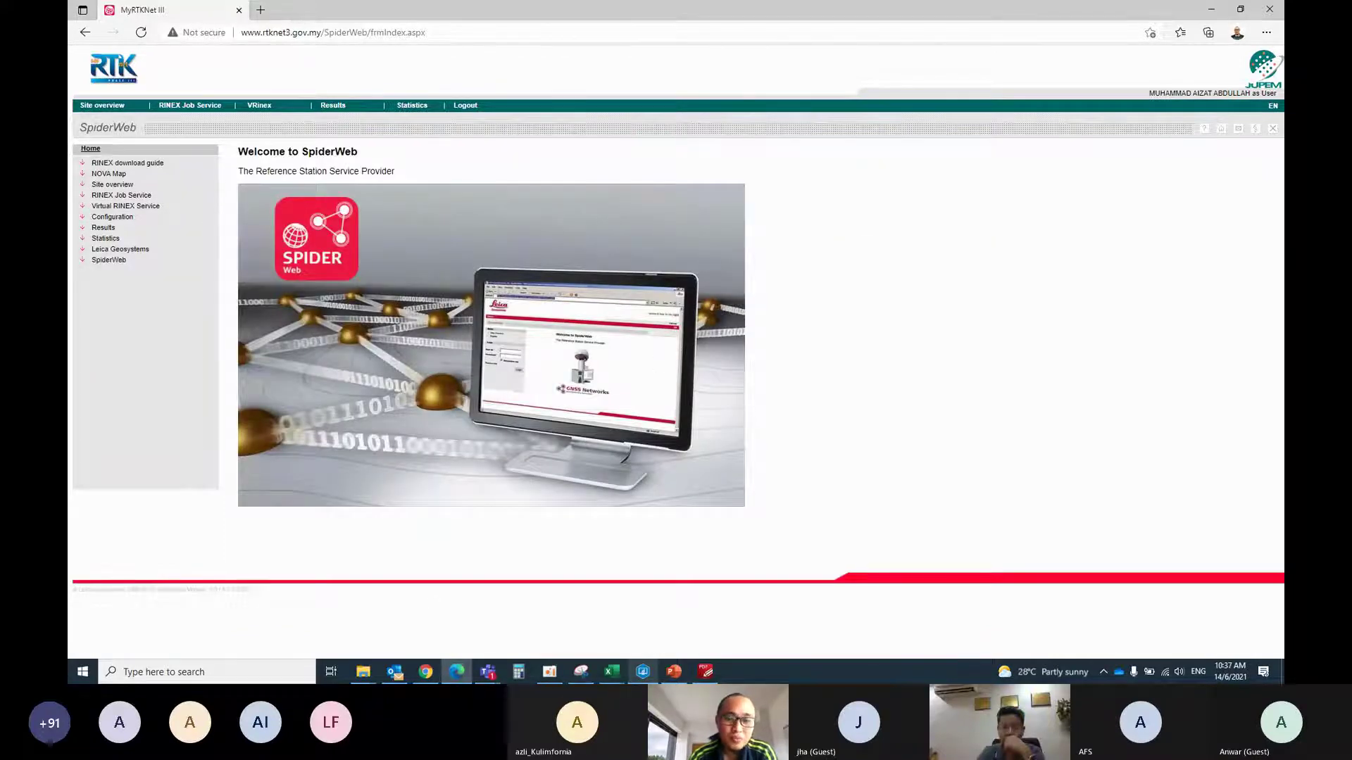
Reopen the Virtual RINEX form and set the start-time minutes to 25 after checking occupations
left_click(123, 209)
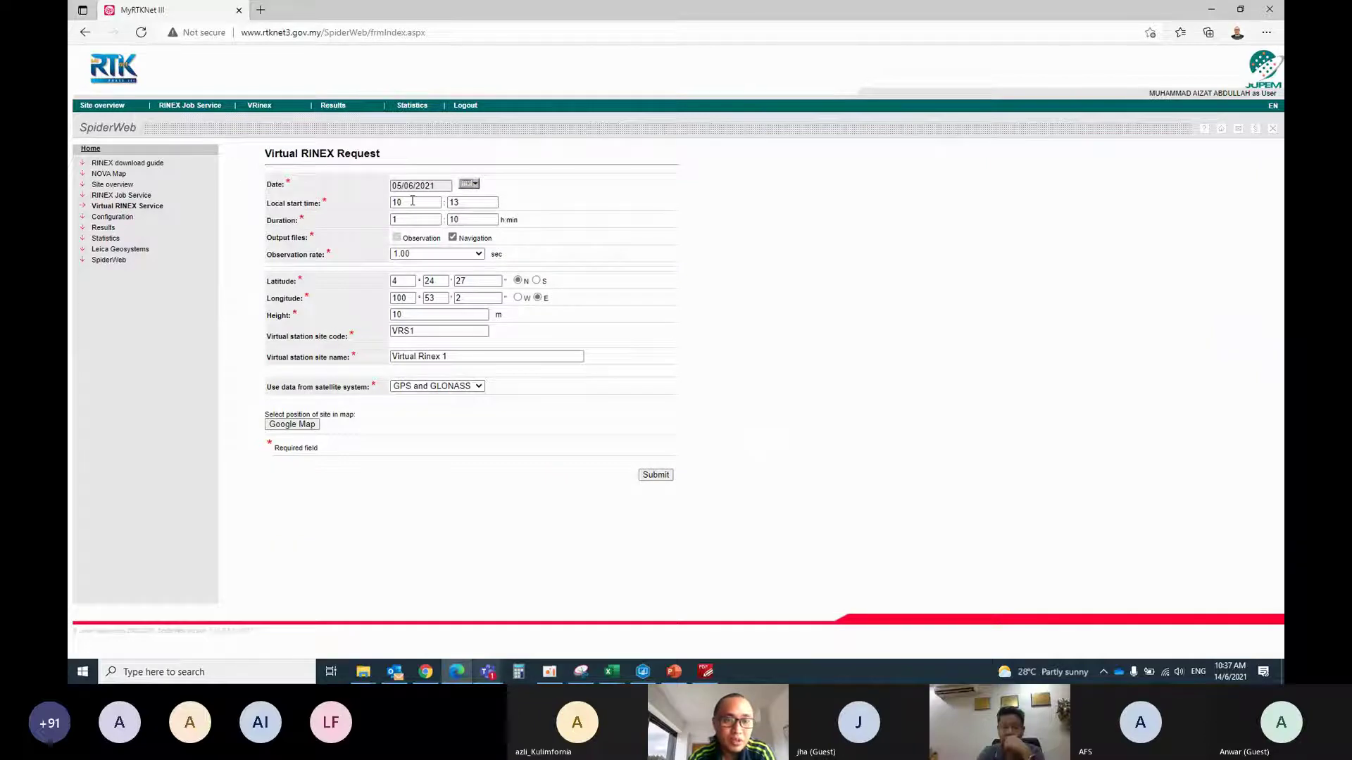
left_click(642, 671)
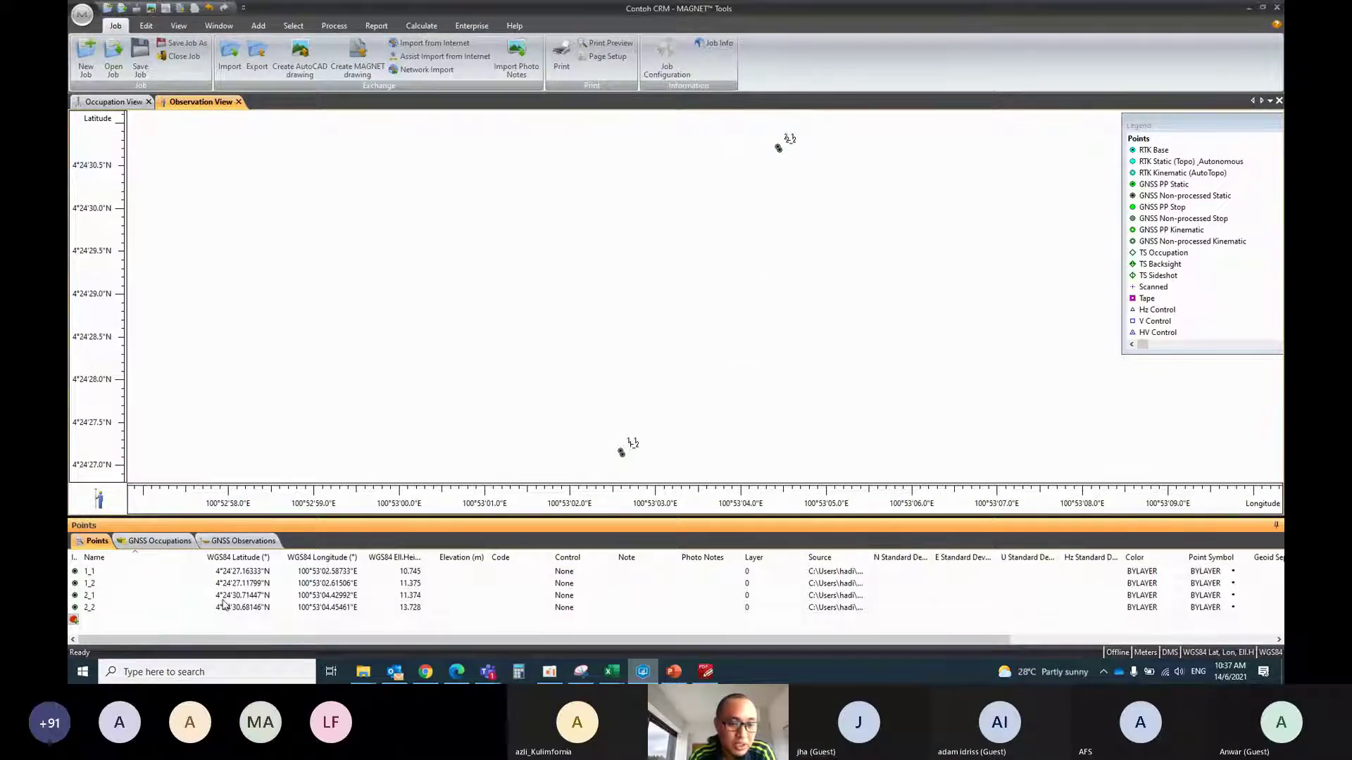
left_click(229, 546)
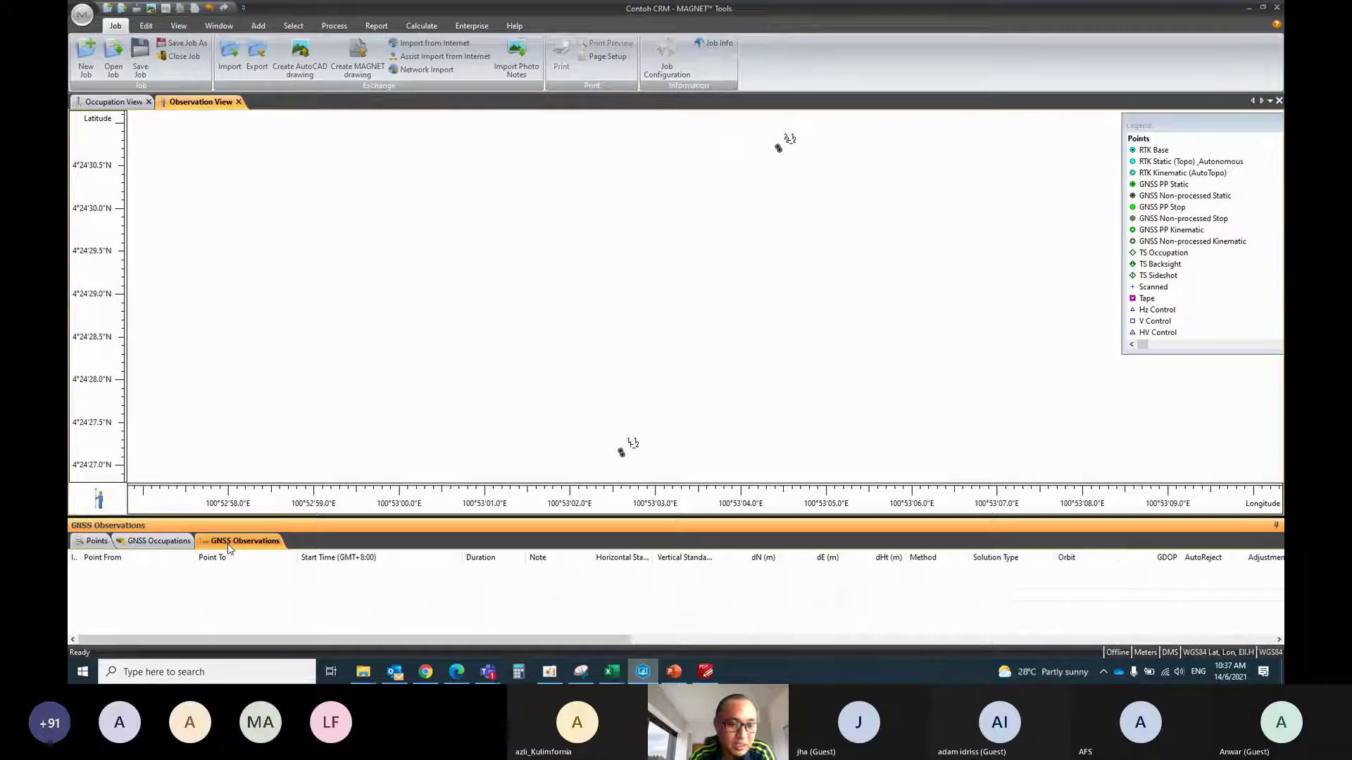
left_click(160, 540)
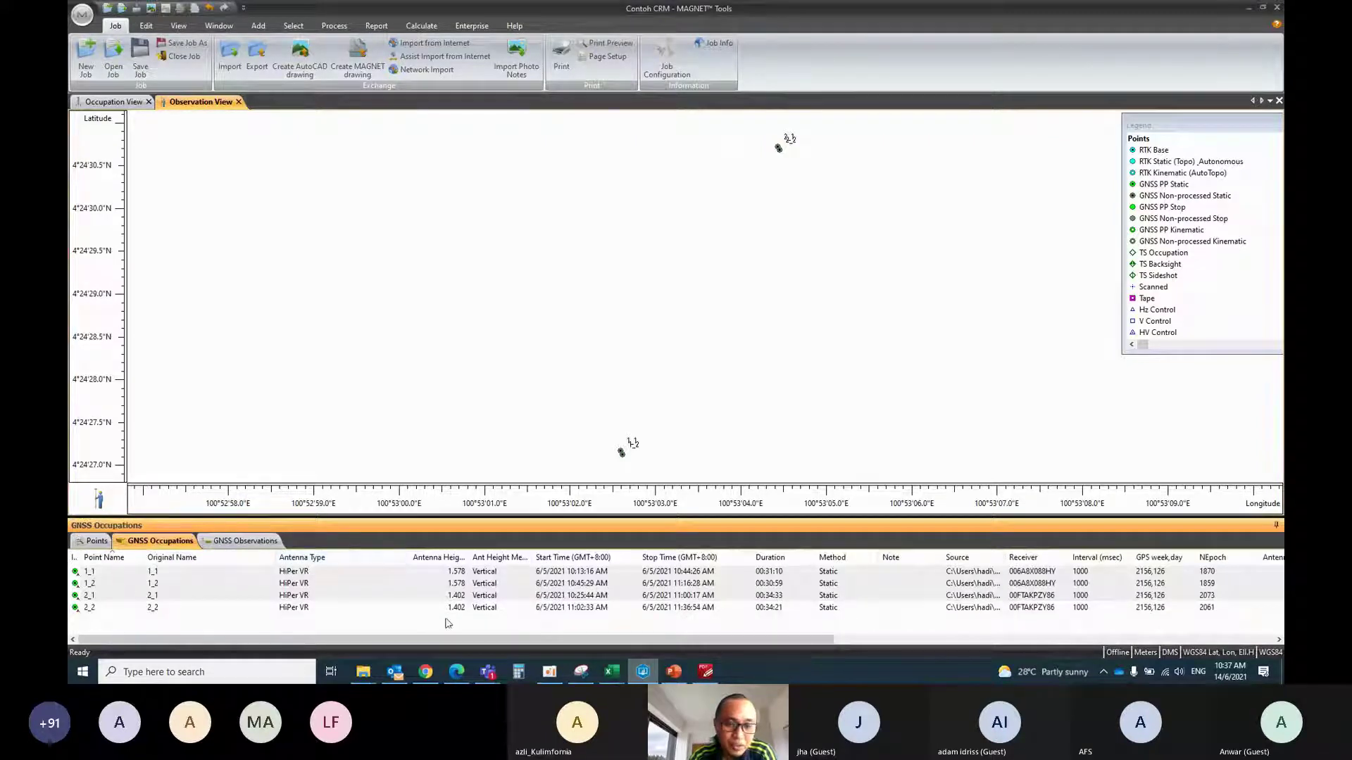
left_click(1247, 12)
double_click(480, 203)
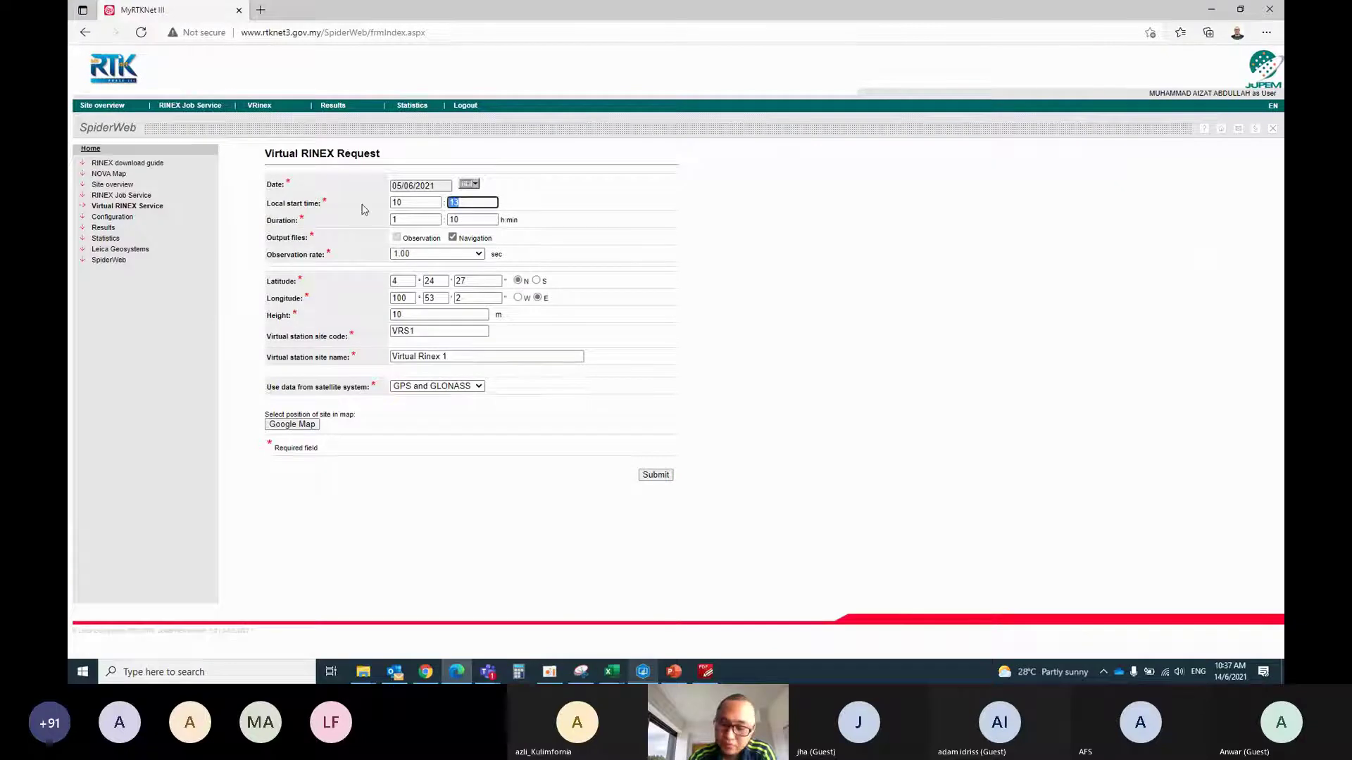
left_click(477, 232)
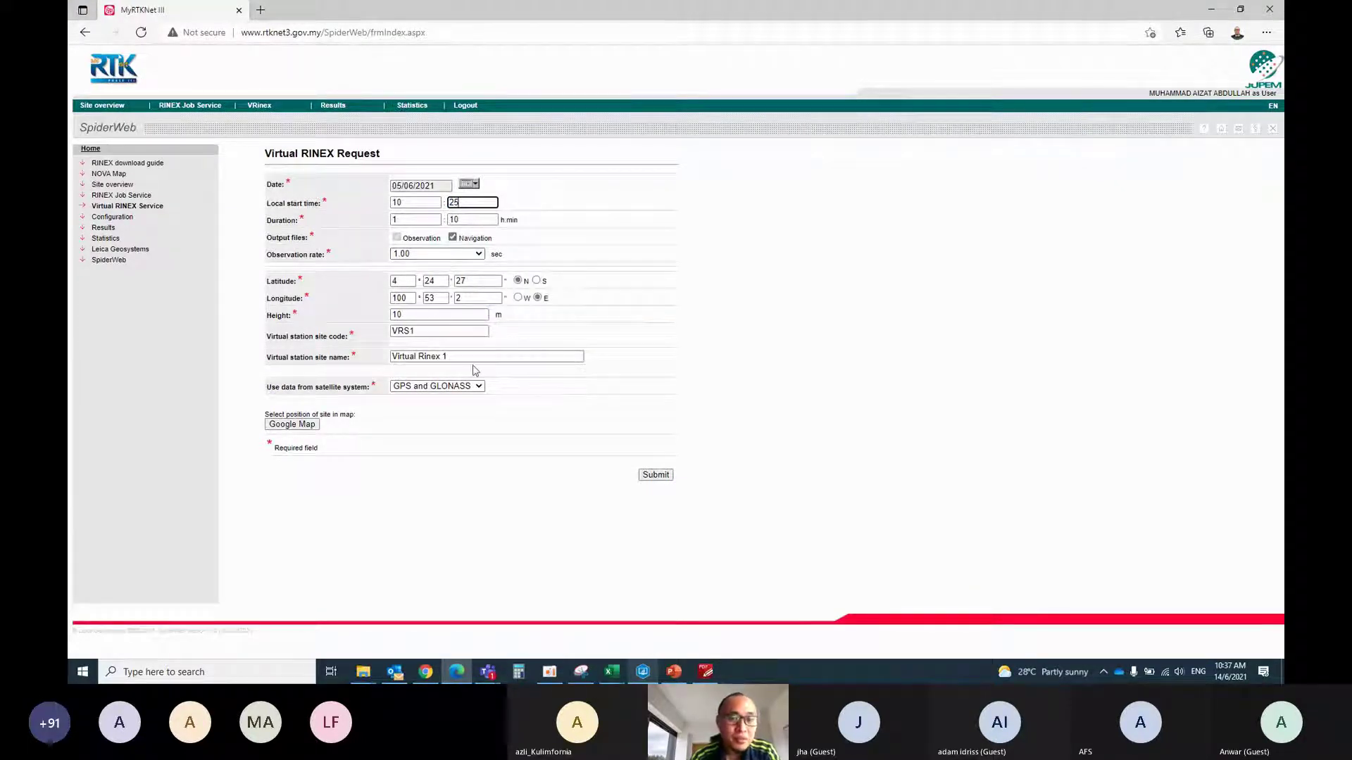
Change latitude seconds to 30 and longitude seconds to 4, checking point coordinates
left_click(642, 671)
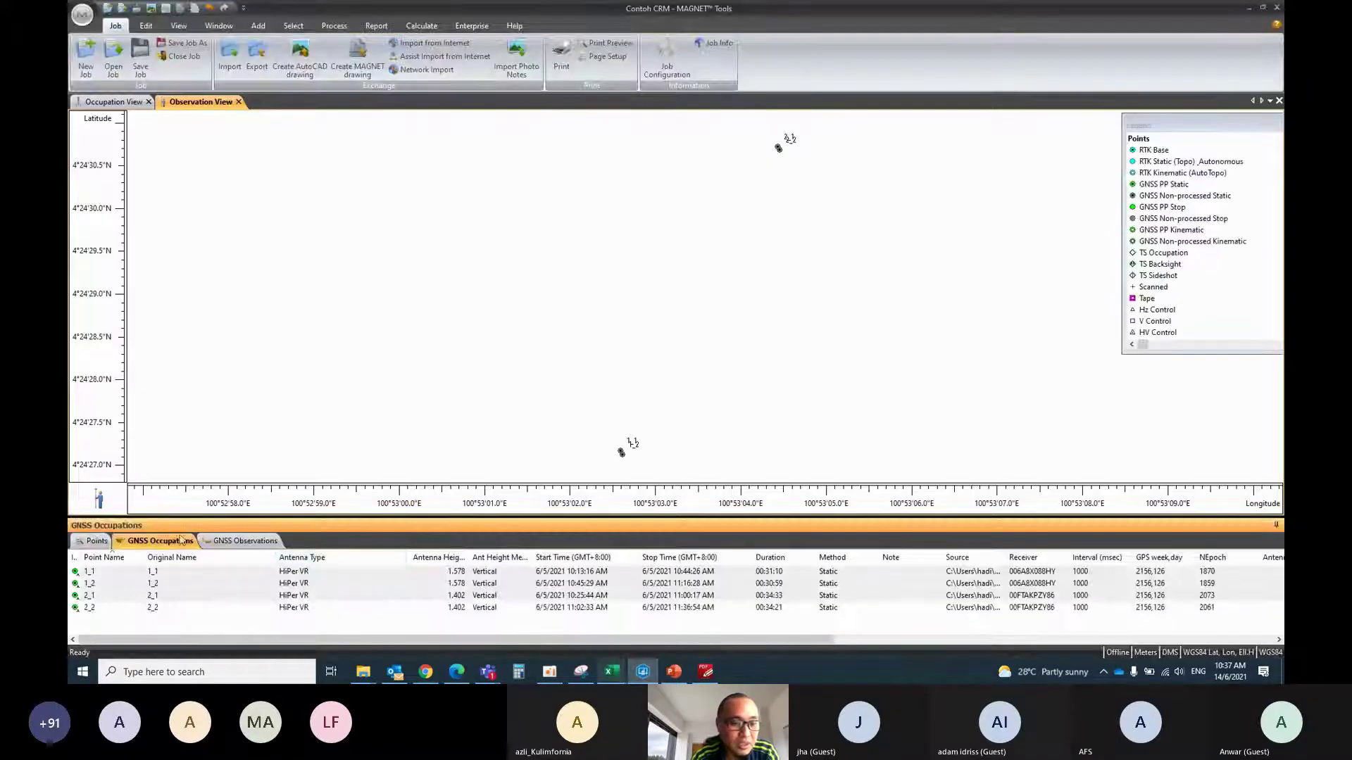
left_click(96, 541)
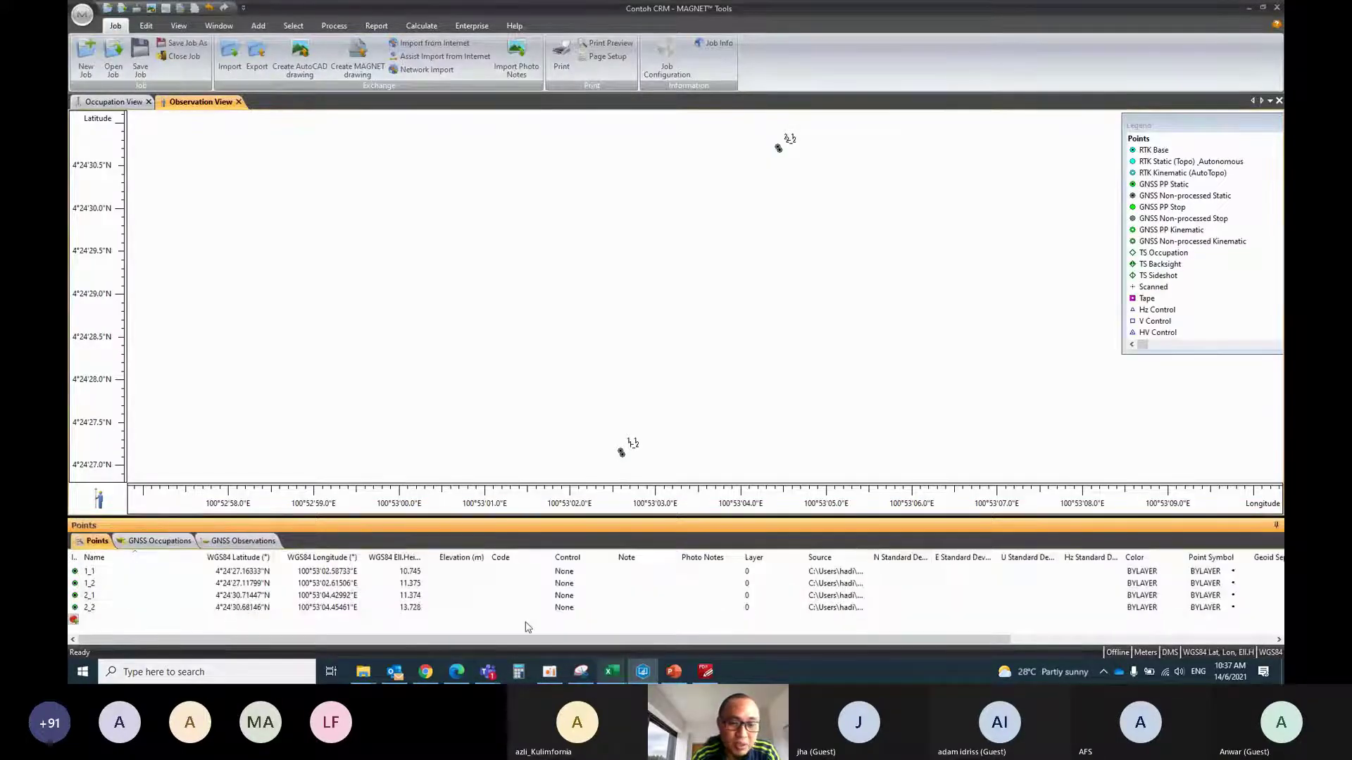
left_click(641, 671)
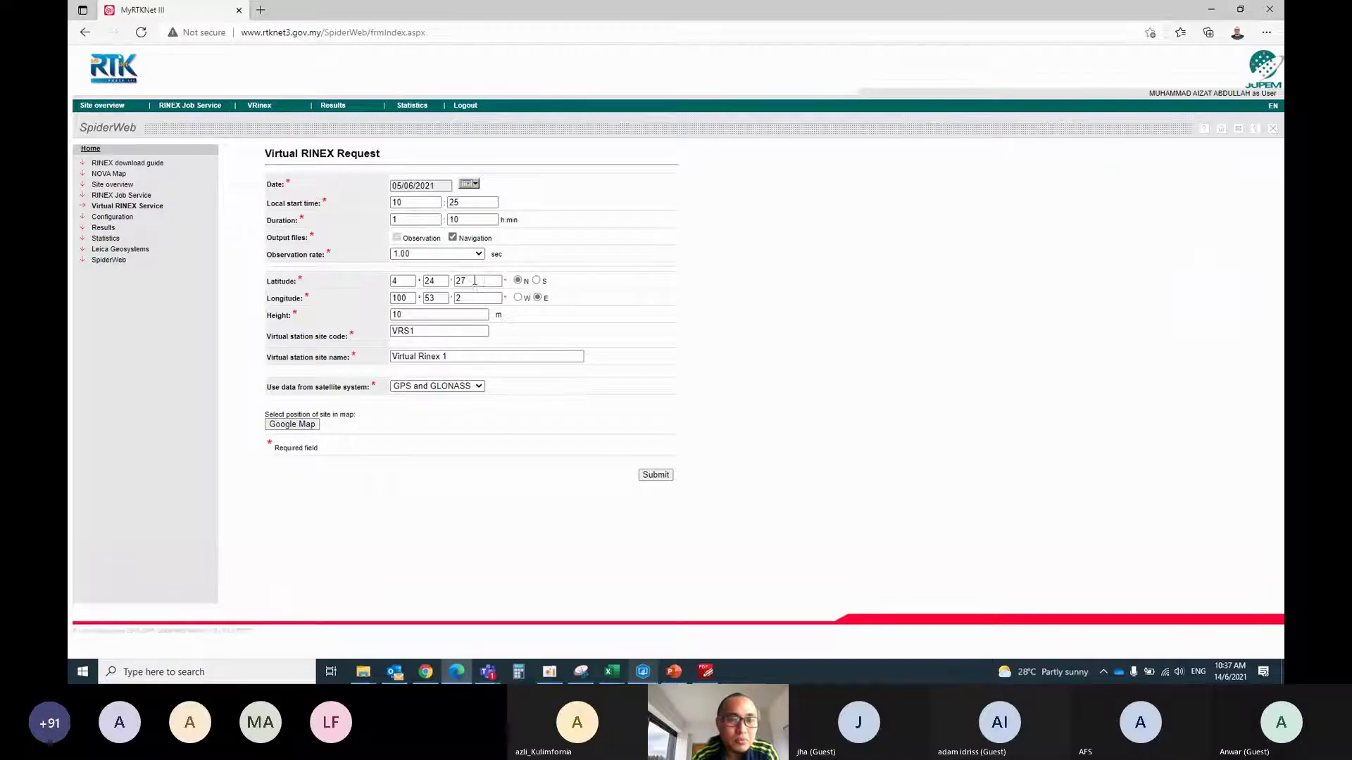
double_click(474, 280)
type("30")
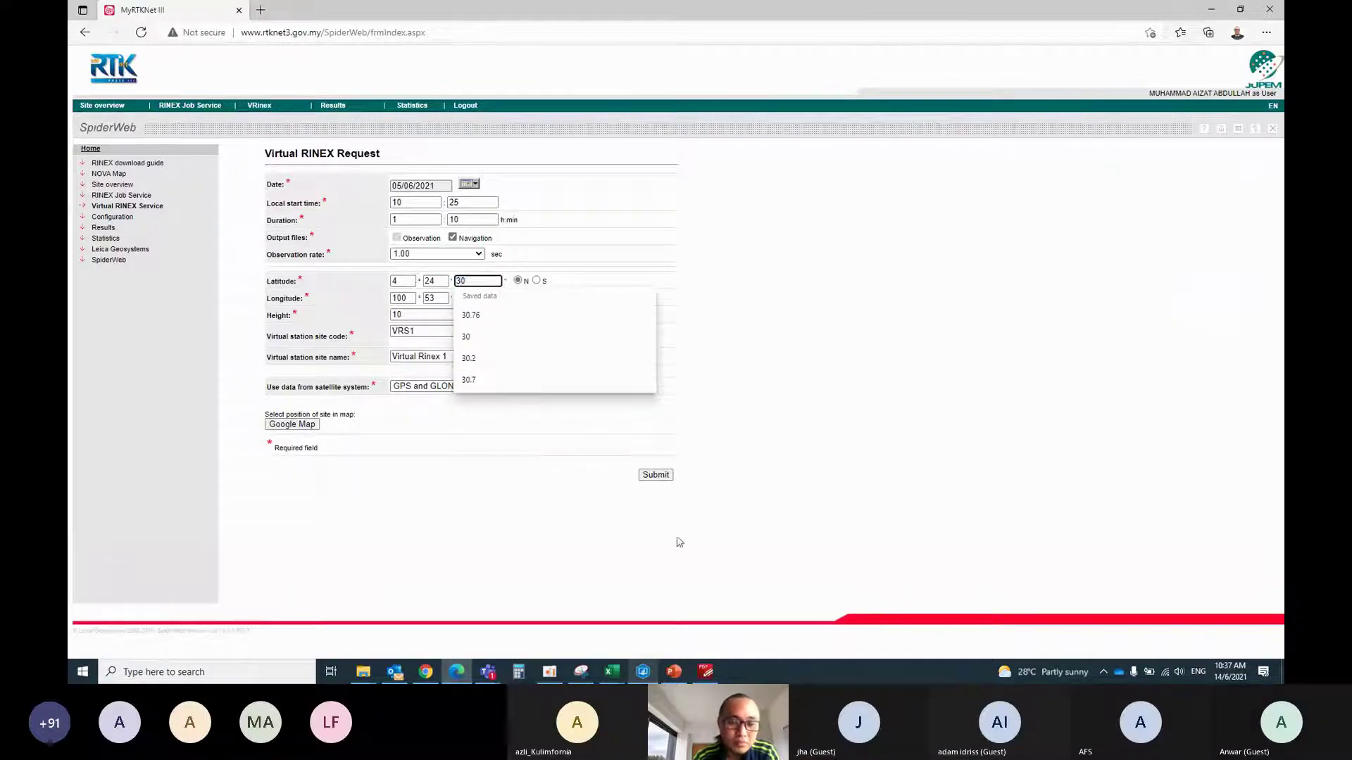
left_click(643, 671)
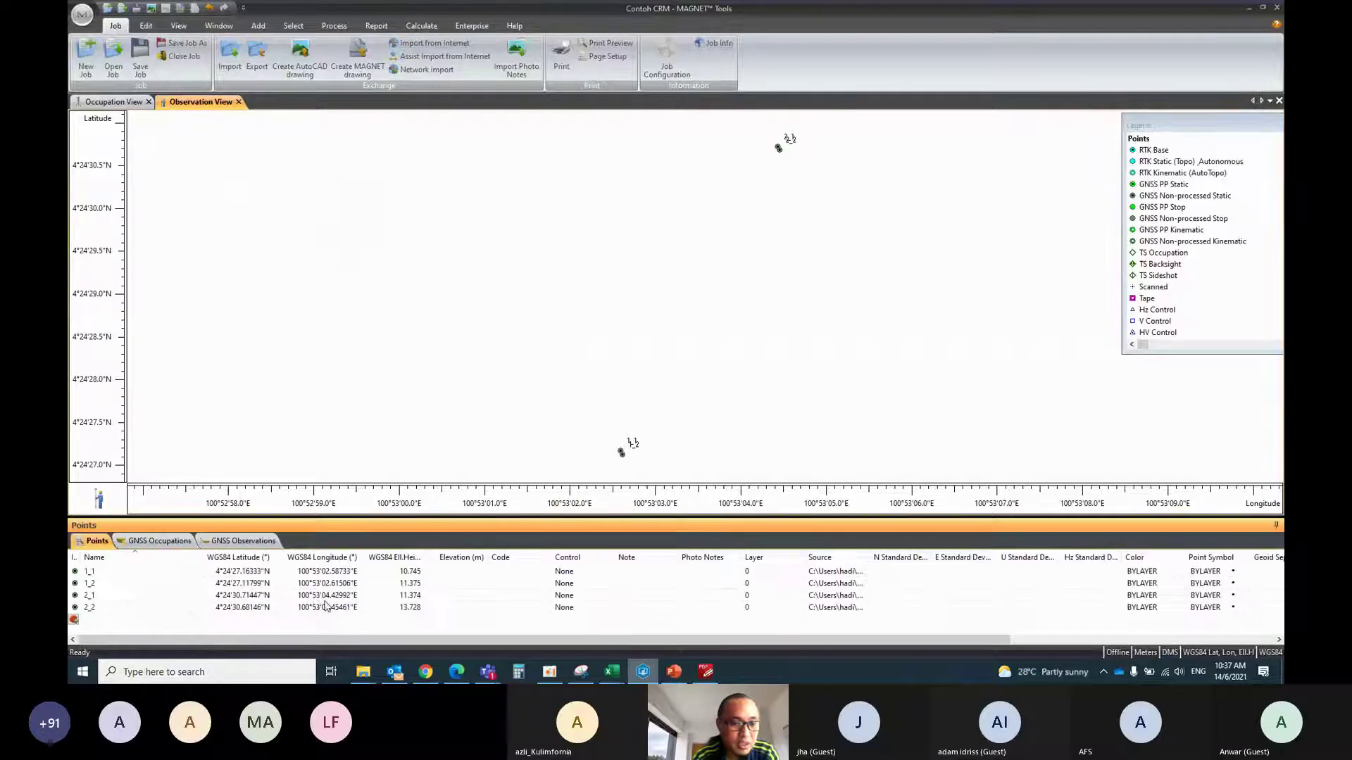
left_click(642, 671)
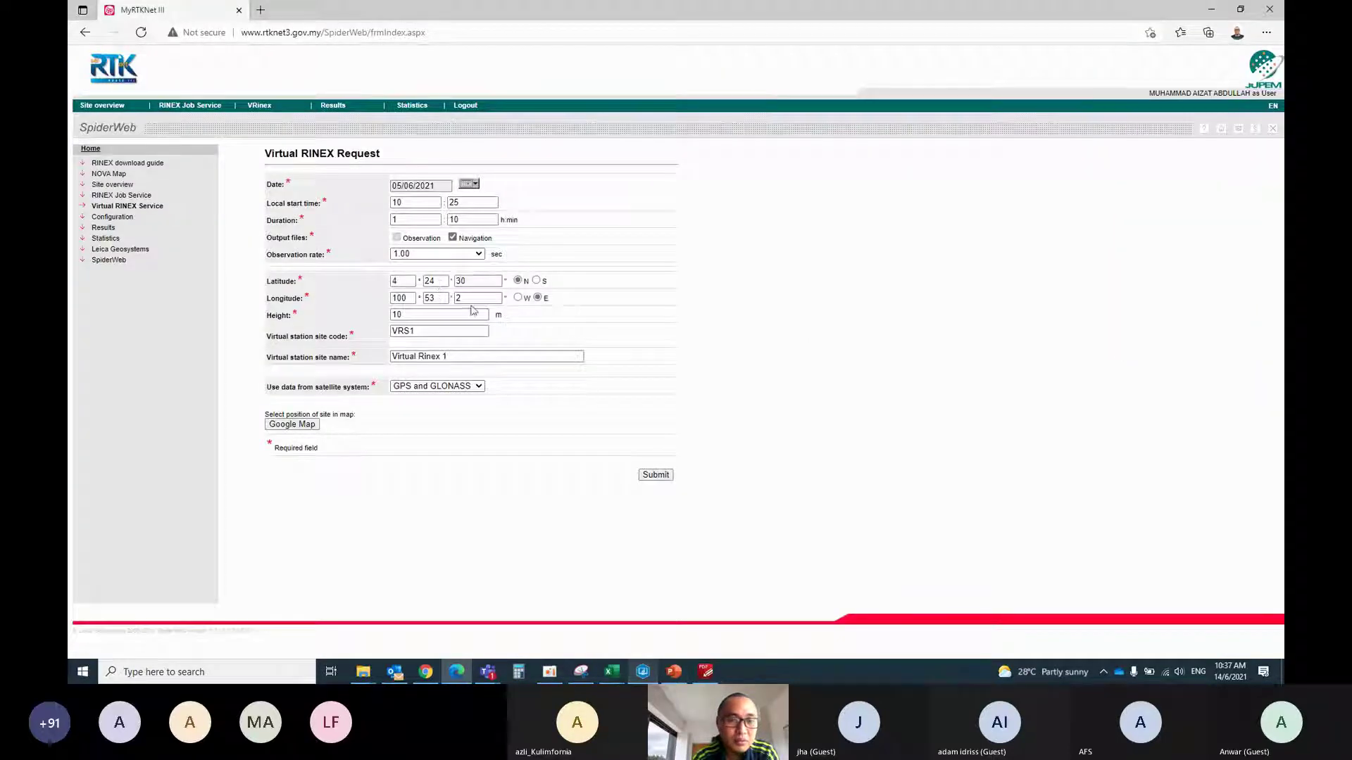
double_click(473, 298)
type("4")
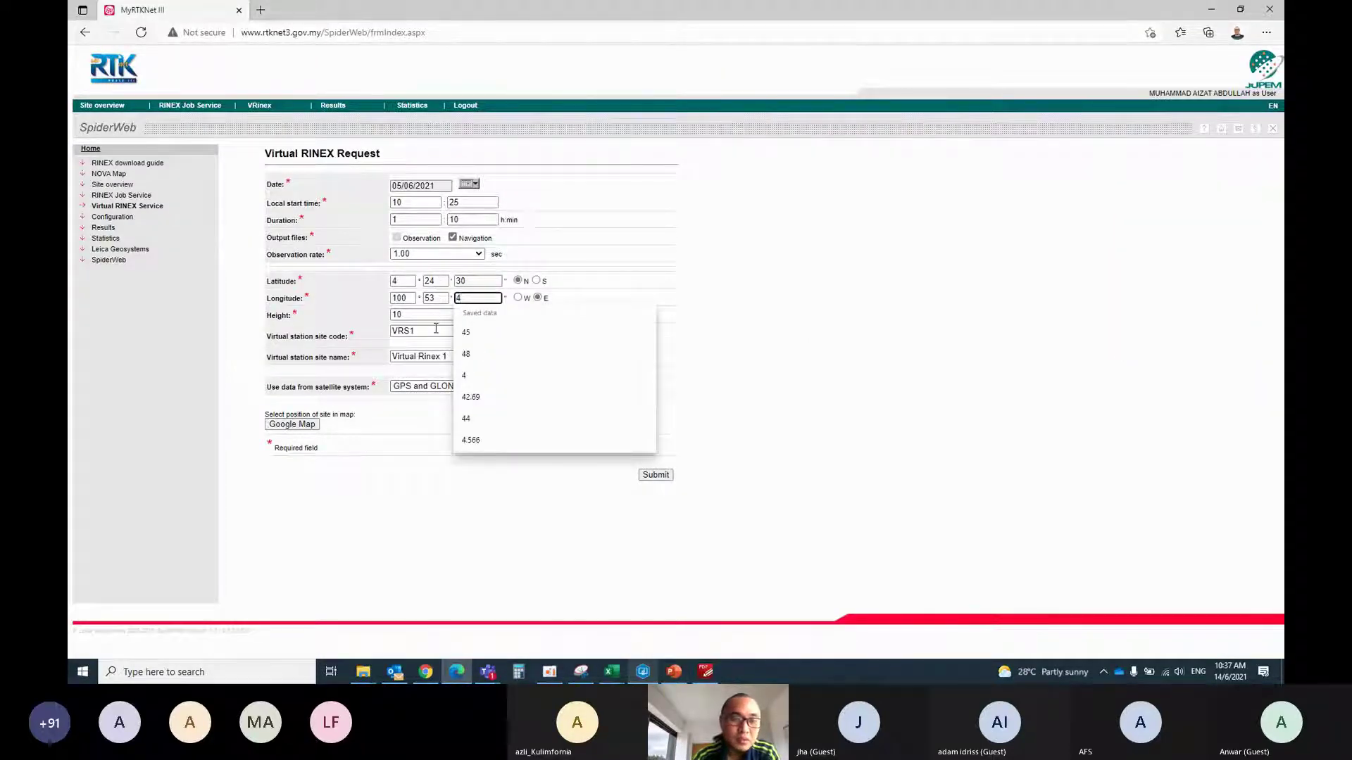
Rename the site to VRS2 / Virtual Rinex 2 and submit the second request
left_click(436, 328)
key("BackSpace")
type("2")
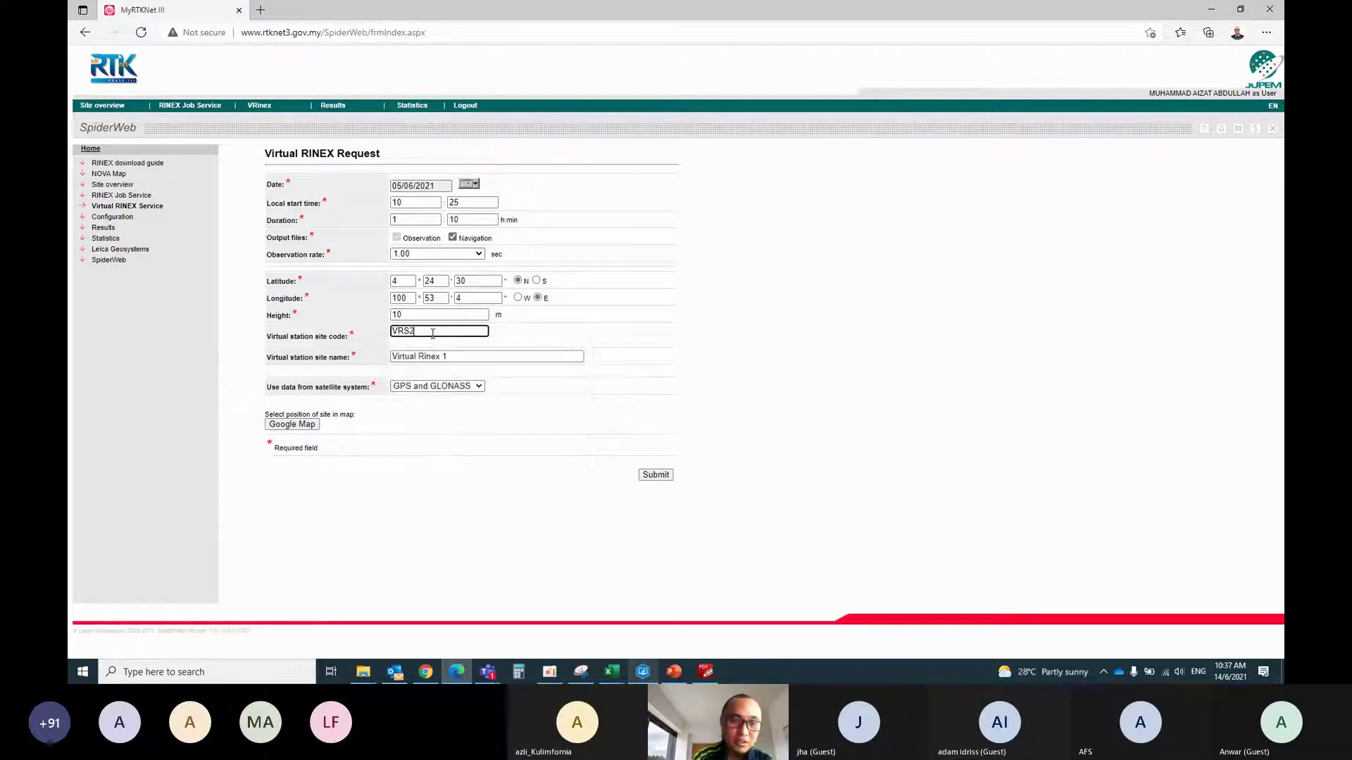
left_click(510, 351)
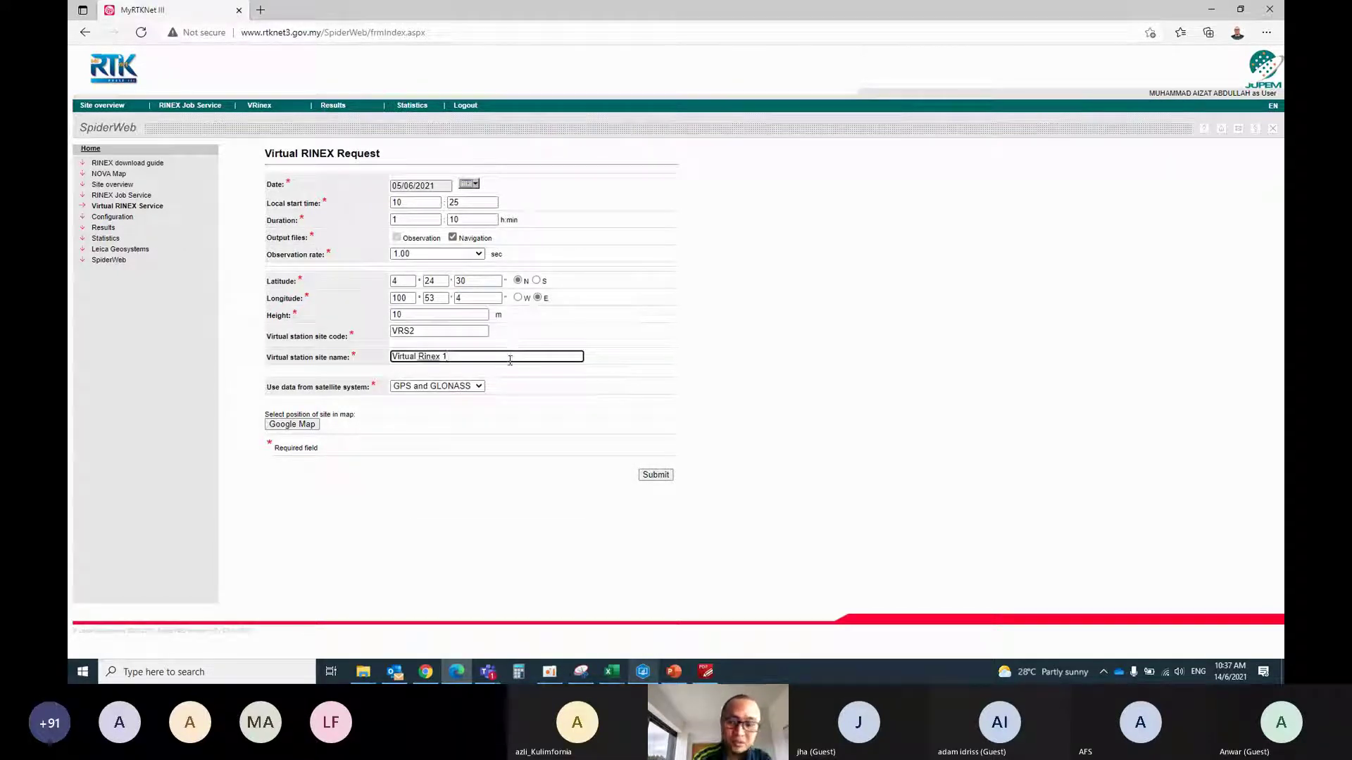
key("BackSpace")
type("2")
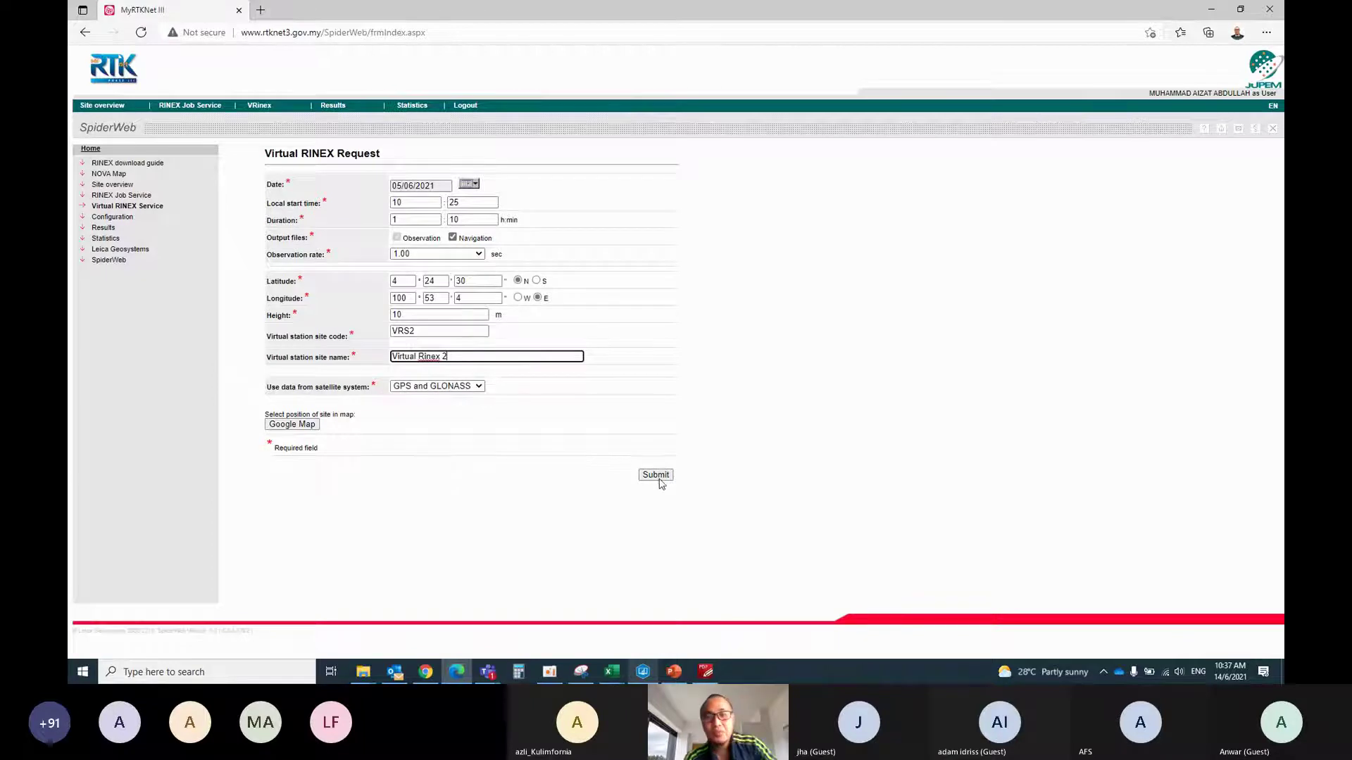
left_click(655, 475)
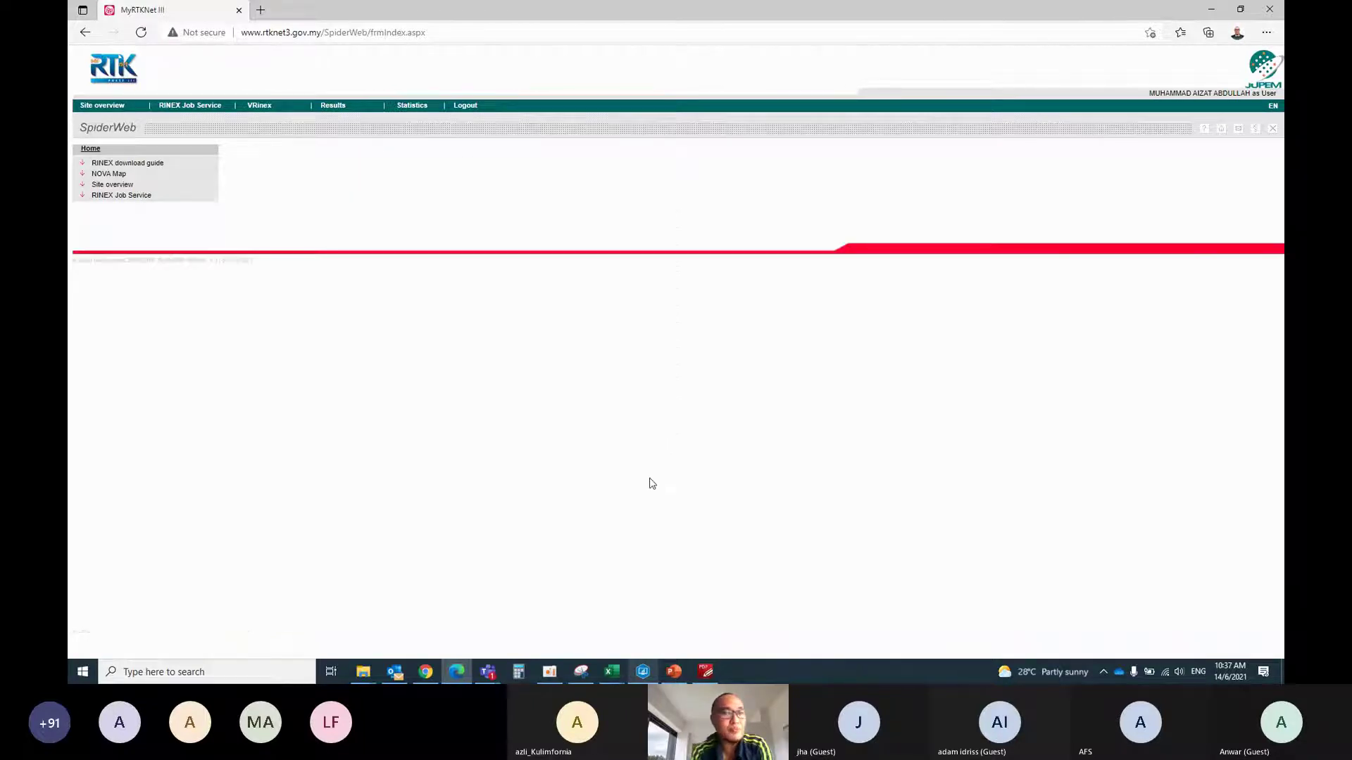
List the Virtual RINEX transactions on the Results page, then minimize the browser
left_click(98, 228)
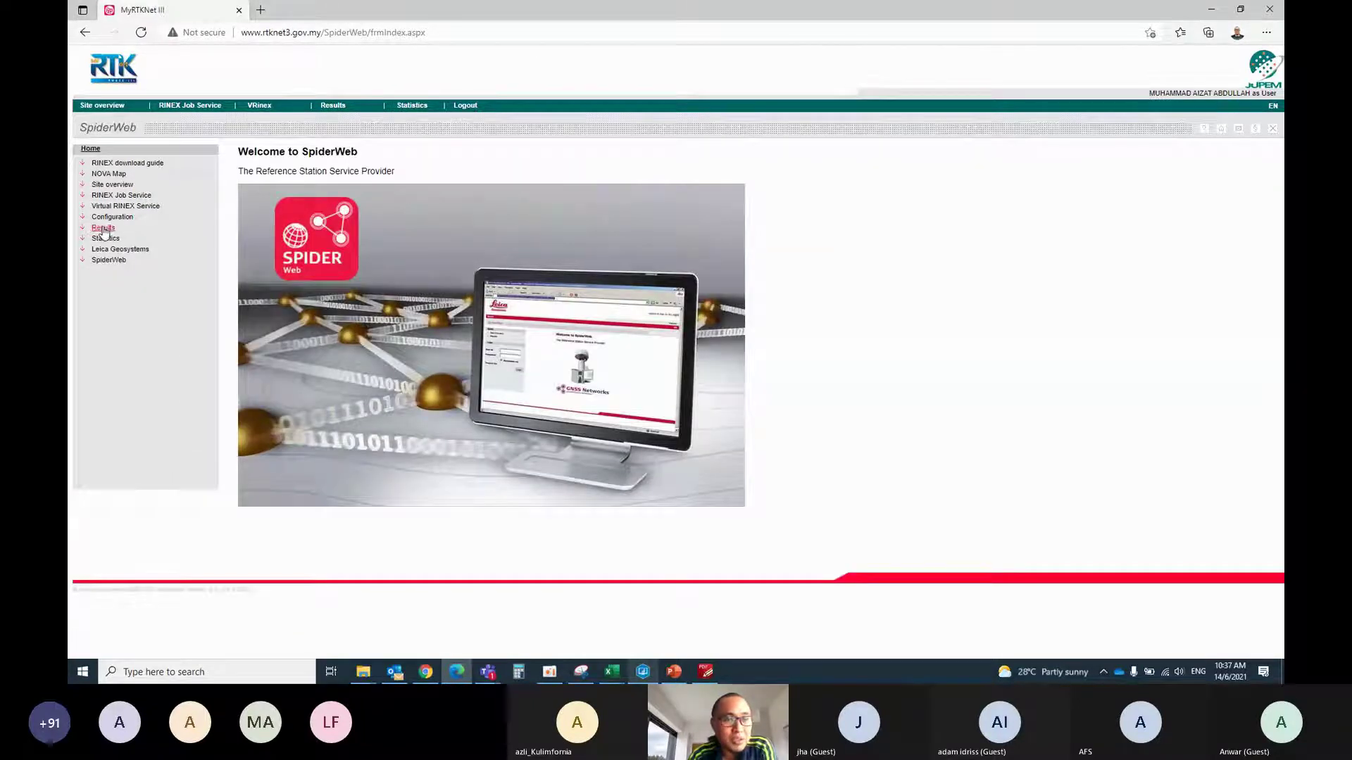
left_click(641, 283)
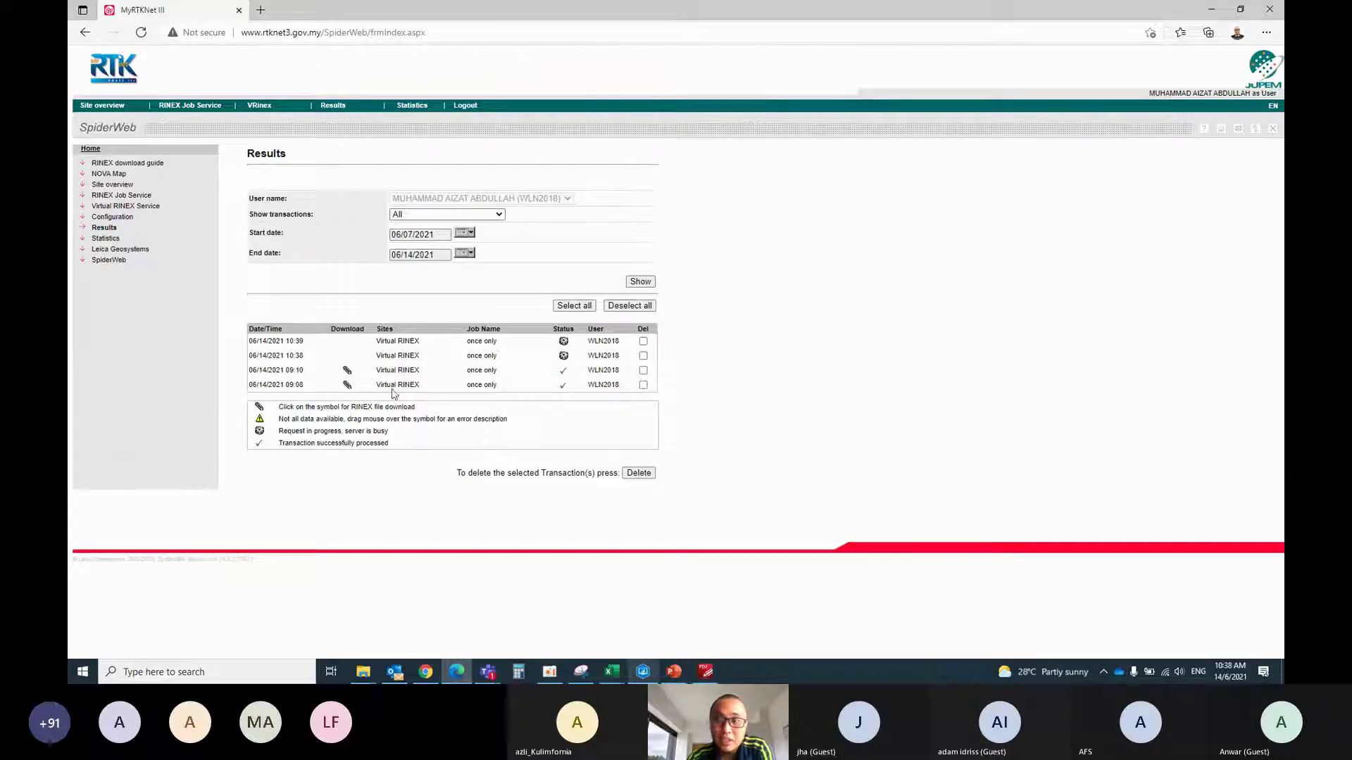
left_click(1211, 10)
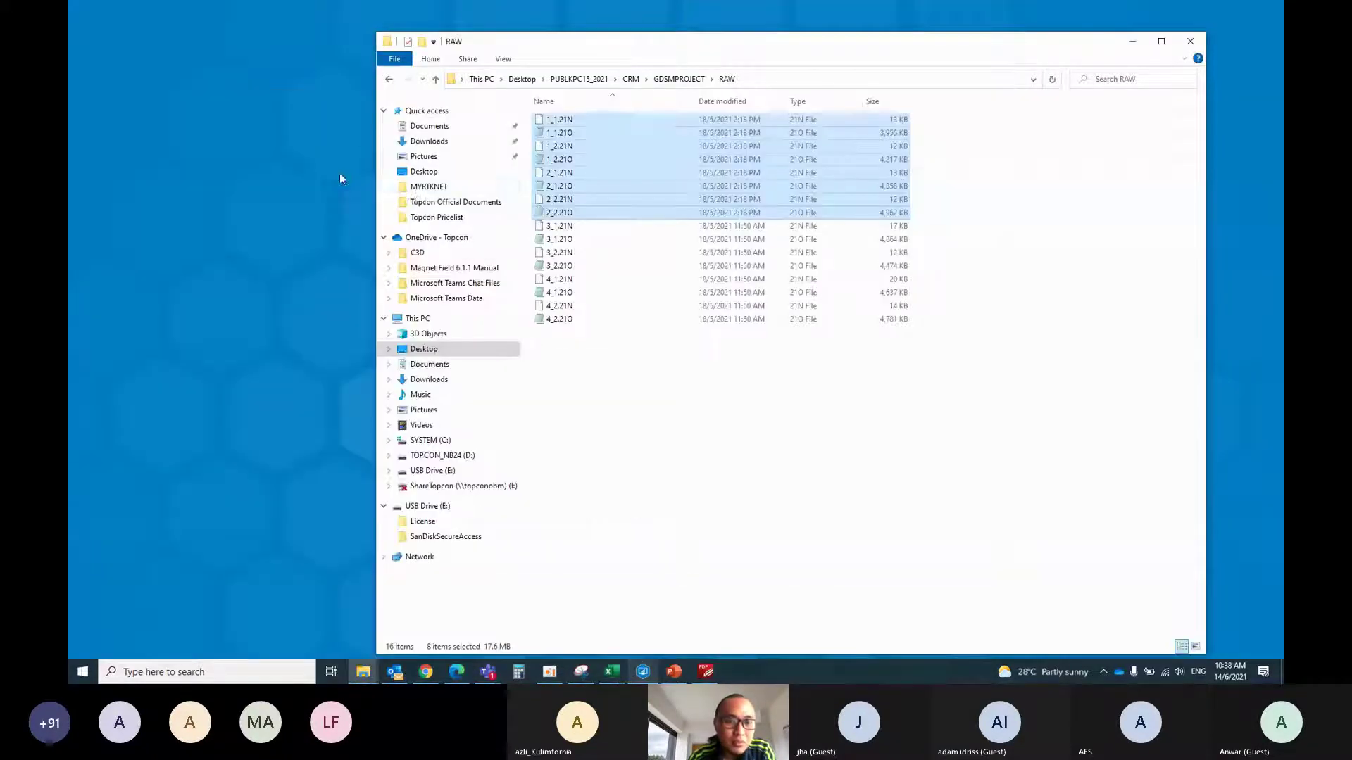
Copy the two VRS zip archives from Downloads into the RAW folder
left_click(431, 142)
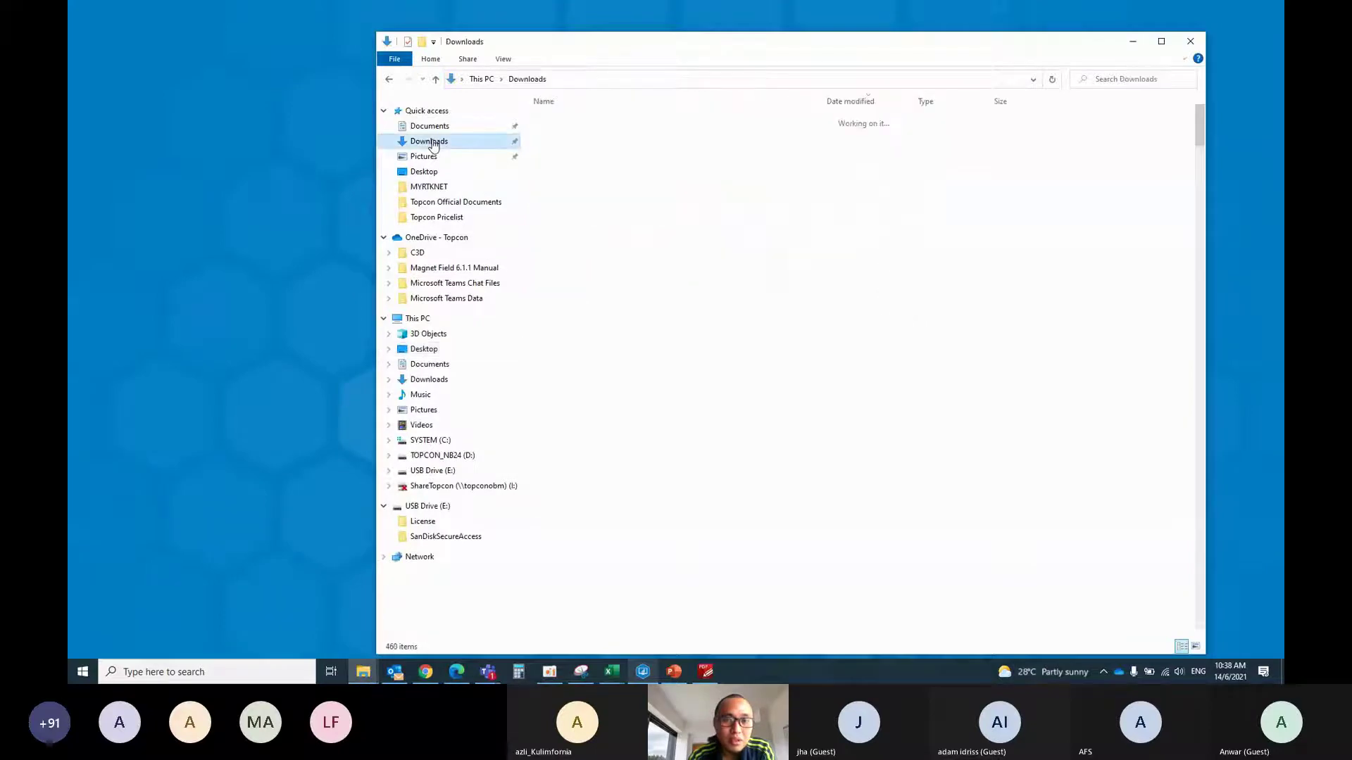
left_click(574, 137)
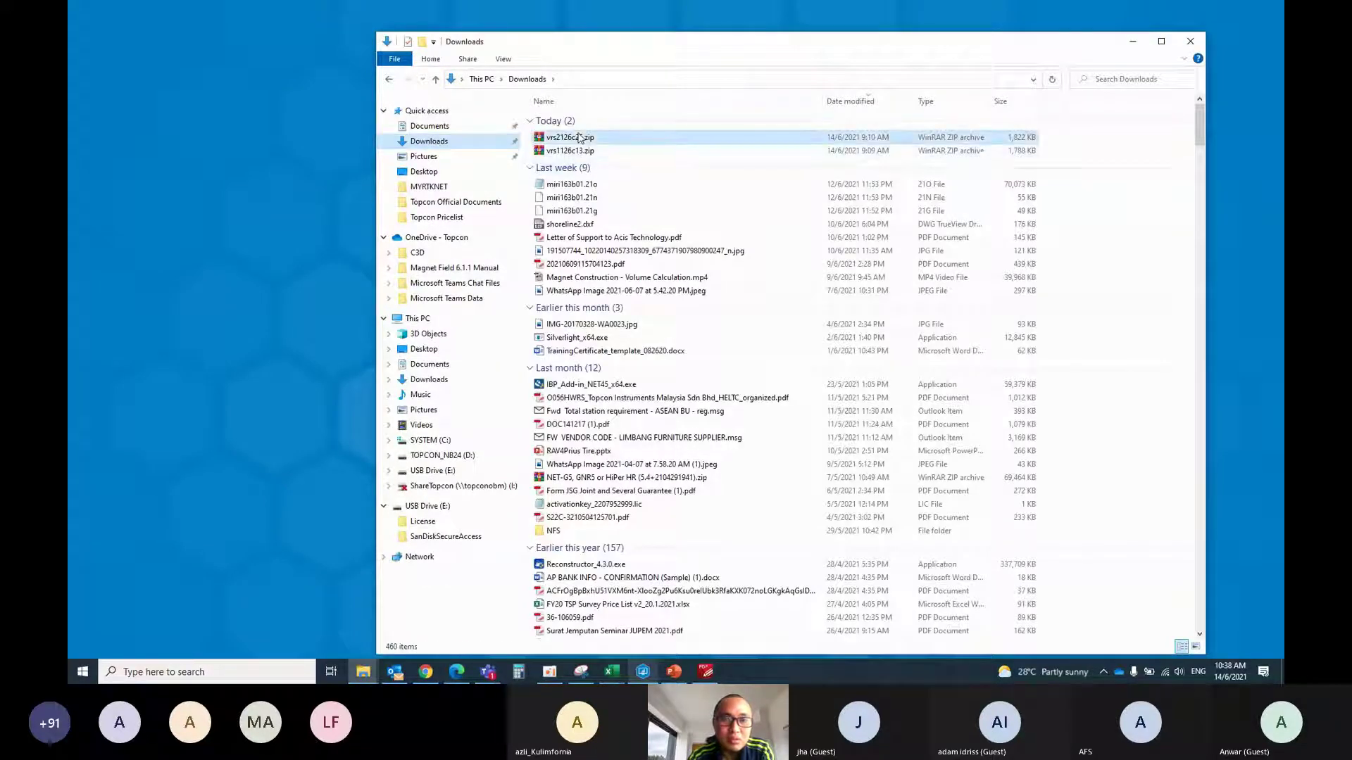
left_click(574, 151, "shift")
left_click(389, 79)
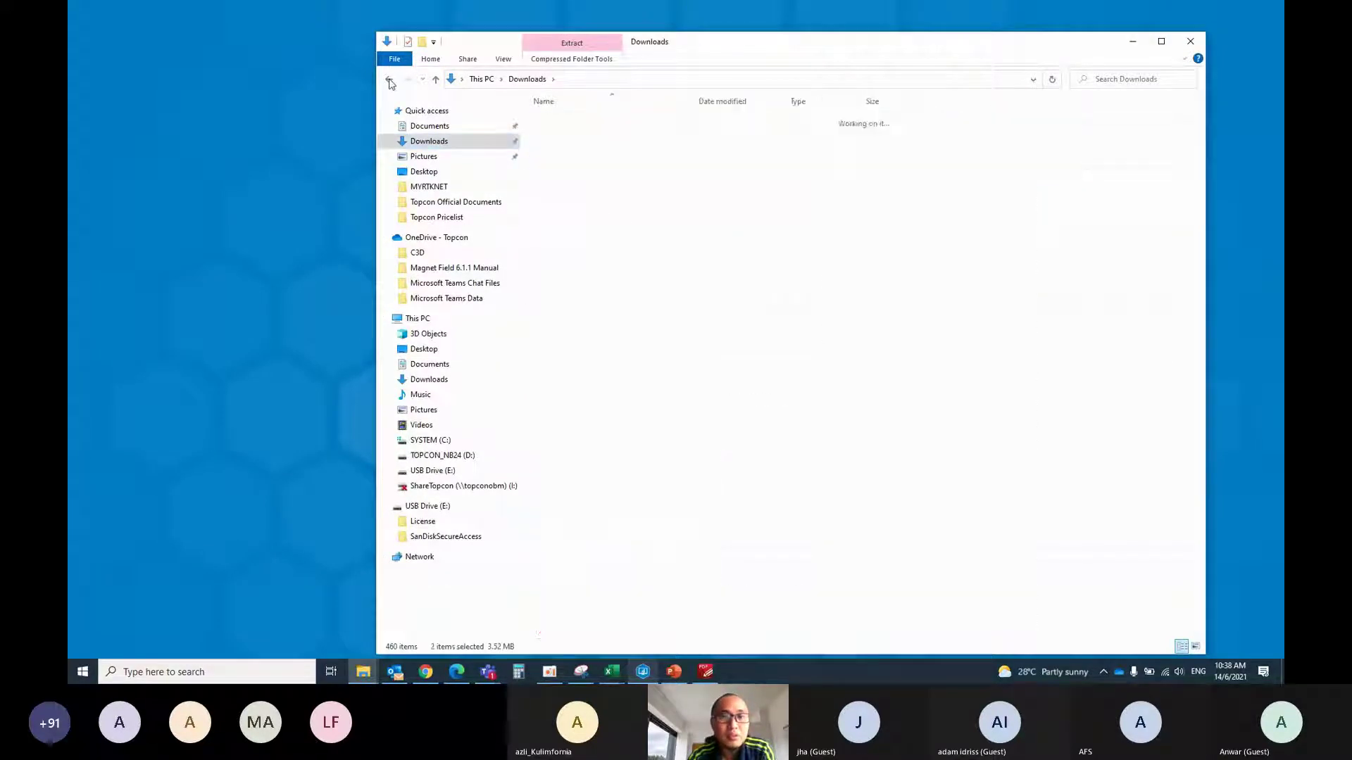
right_click(673, 446)
left_click(733, 534)
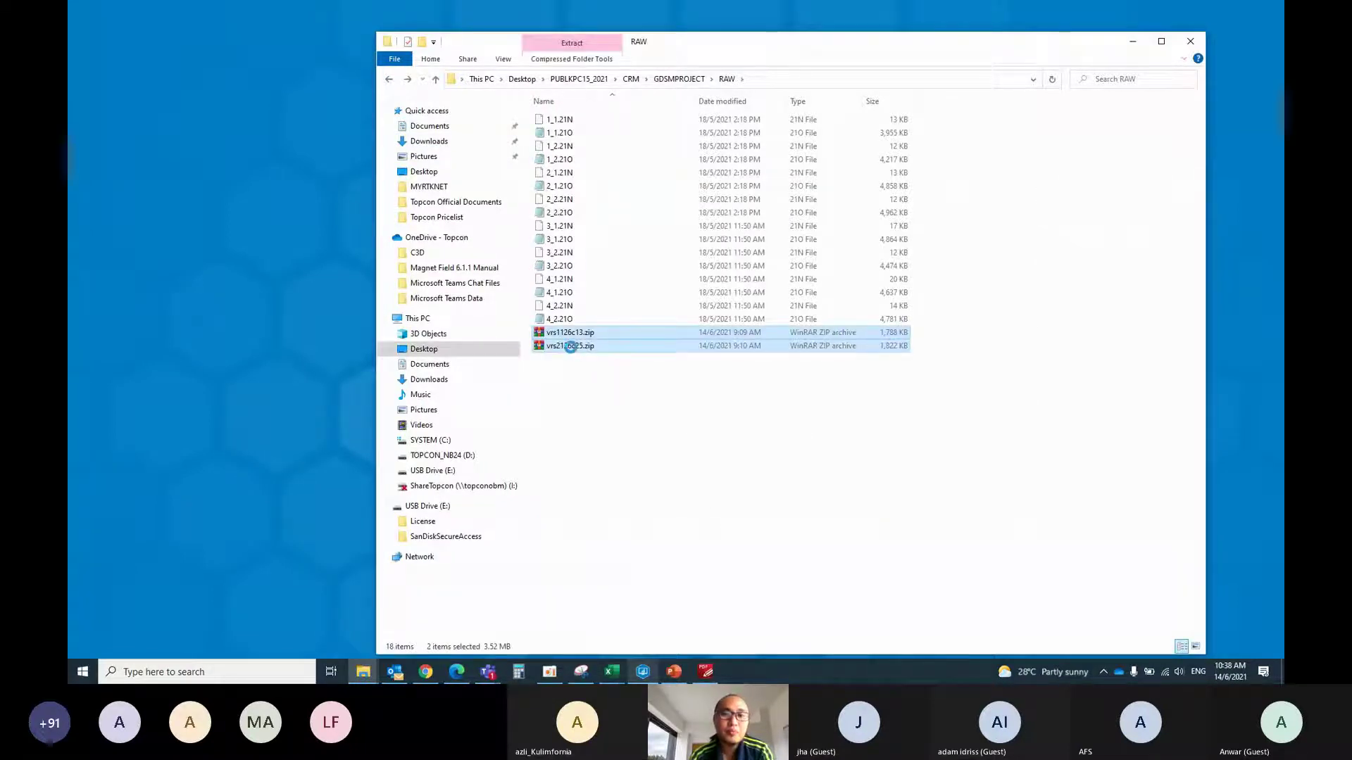
Extract both zip archives into the RAW folder as .21g, .21n and .21o files
right_click(572, 347)
left_click(548, 387)
left_click(549, 386)
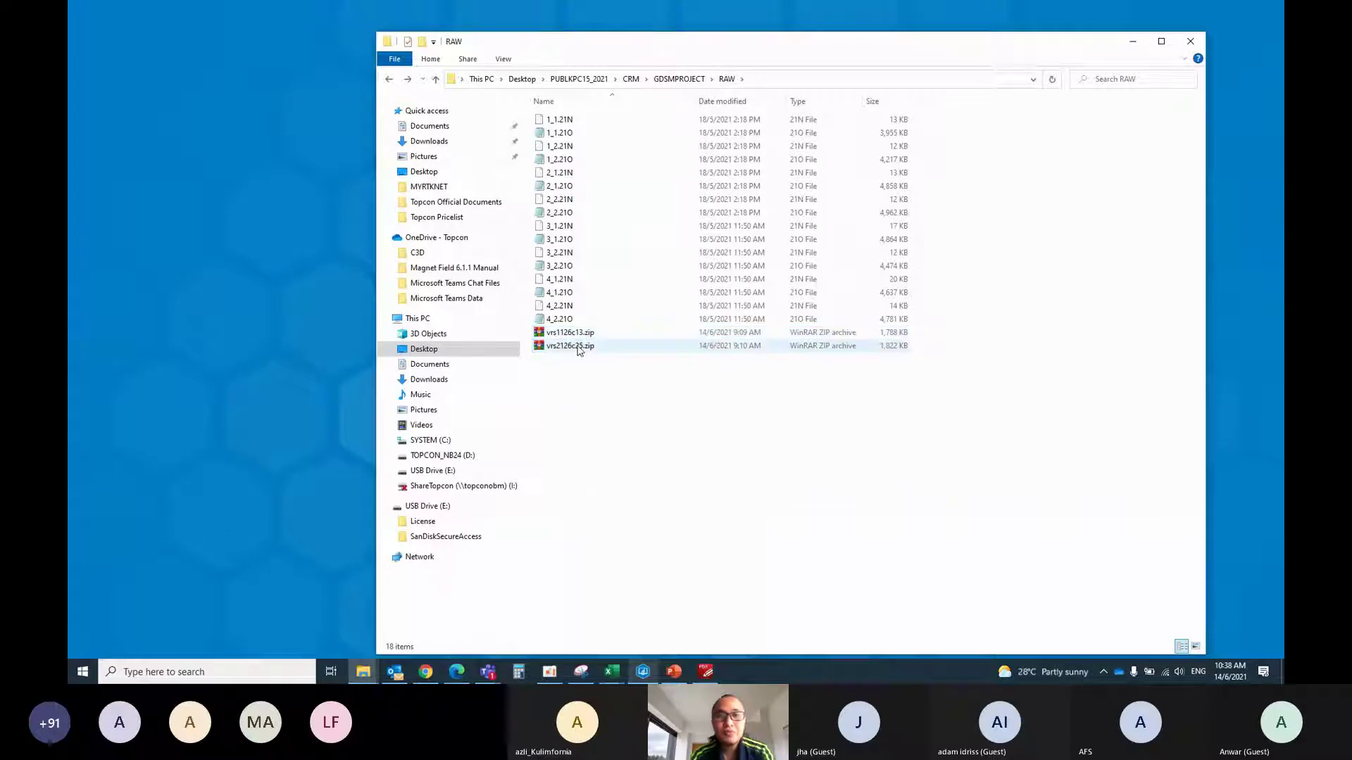
left_click_drag(657, 473, 574, 325)
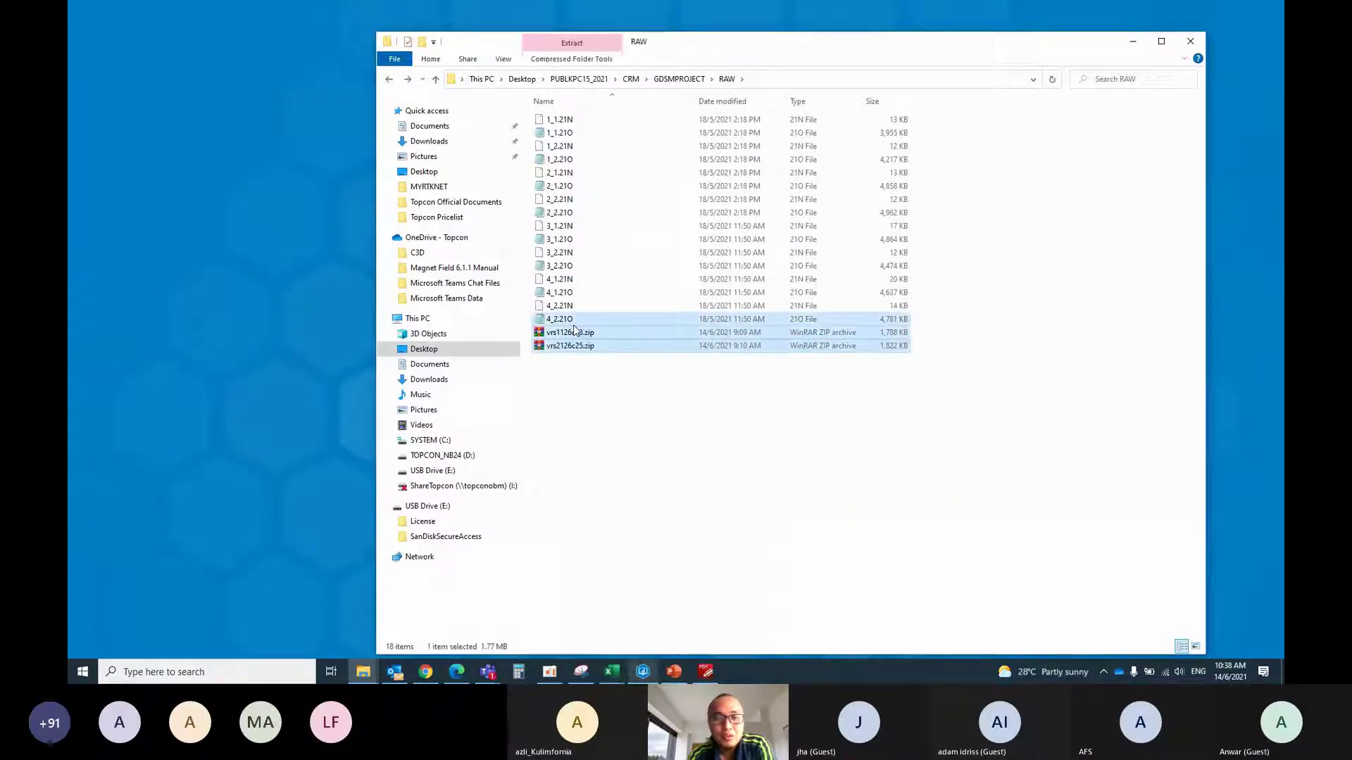
left_click_drag(626, 395, 584, 336)
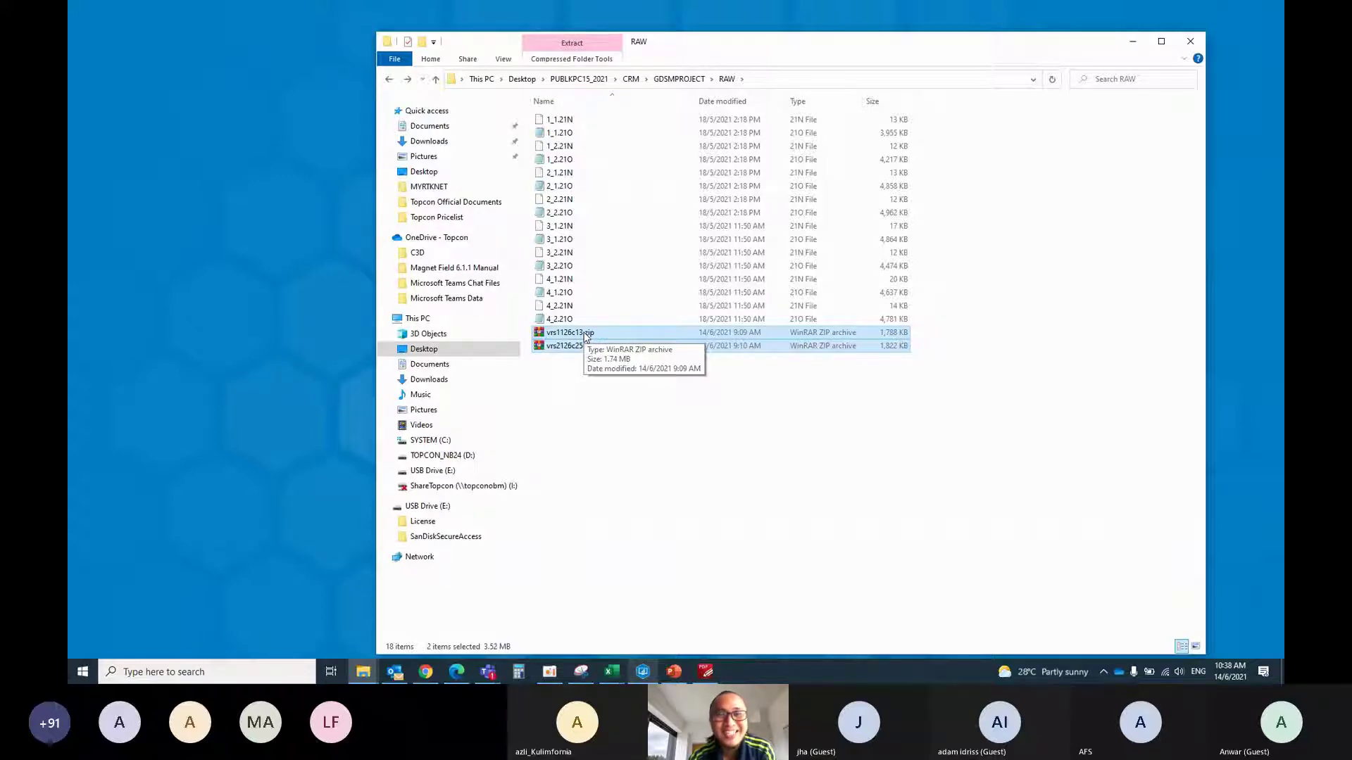
right_click(590, 338)
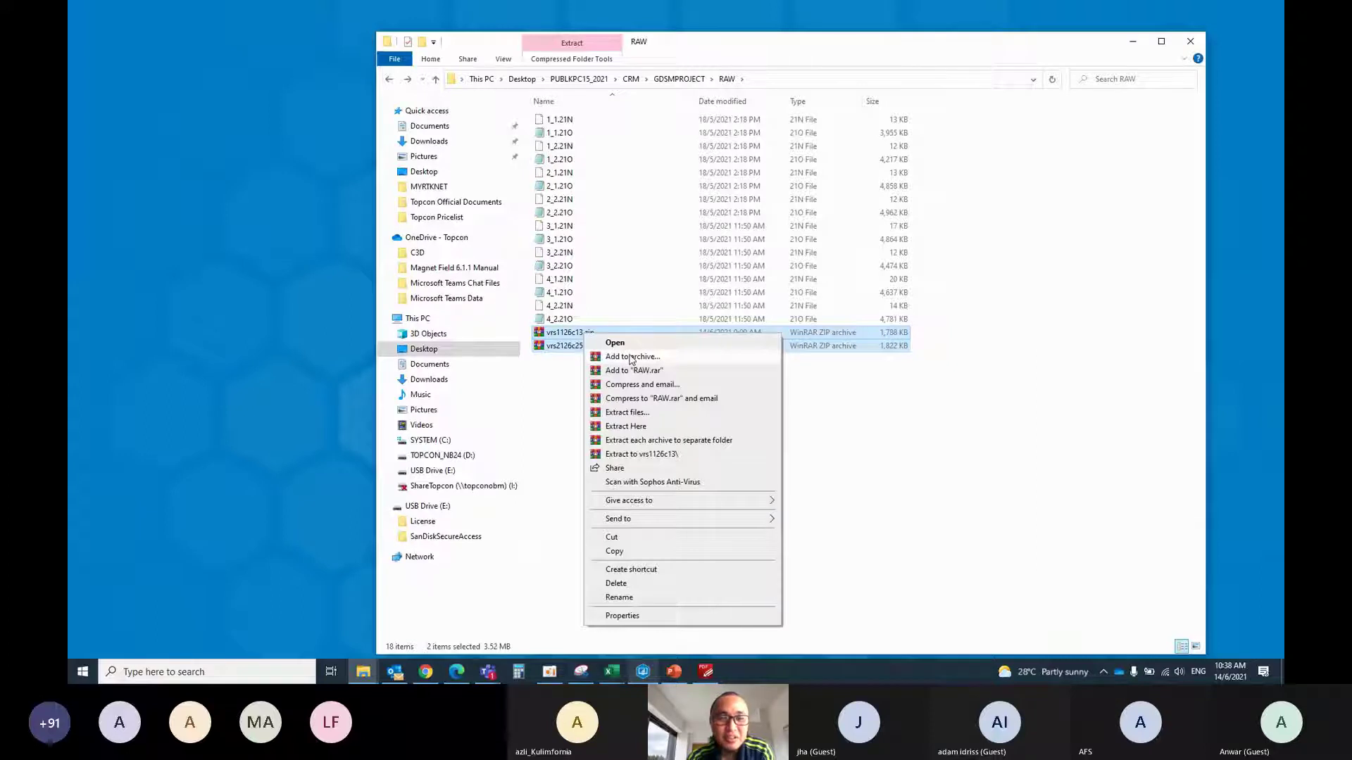
left_click(648, 425)
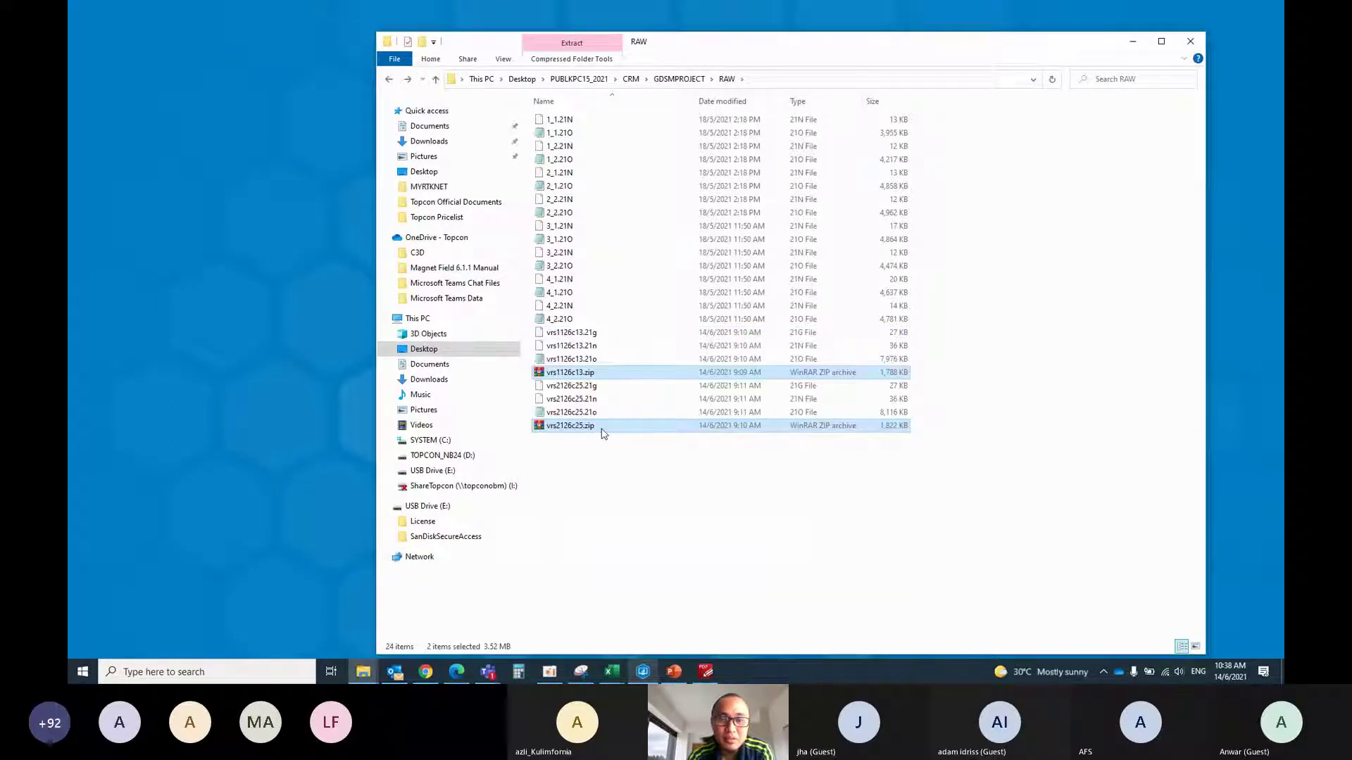
Delete the two zip archives and bring the eCRM Teams meeting window forward
right_click(599, 430)
left_click(634, 386)
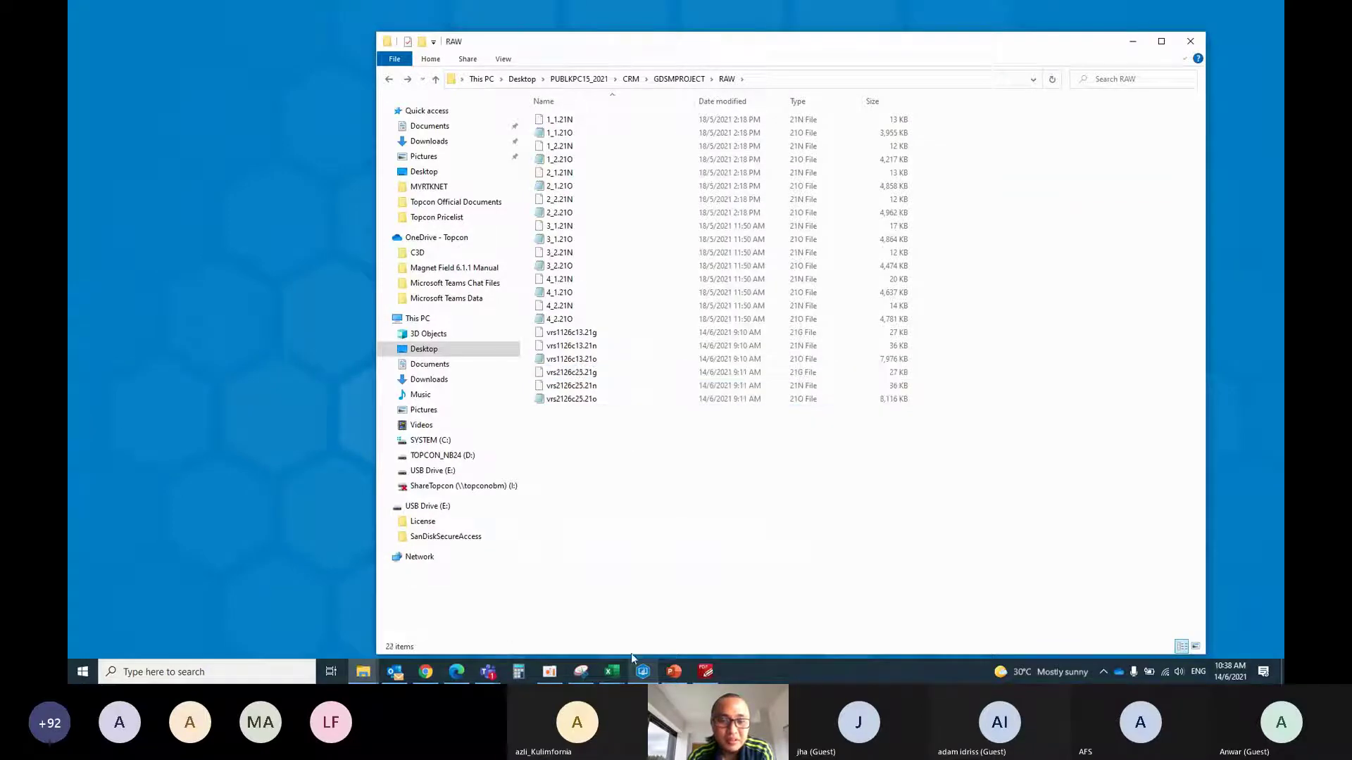
left_click(488, 678)
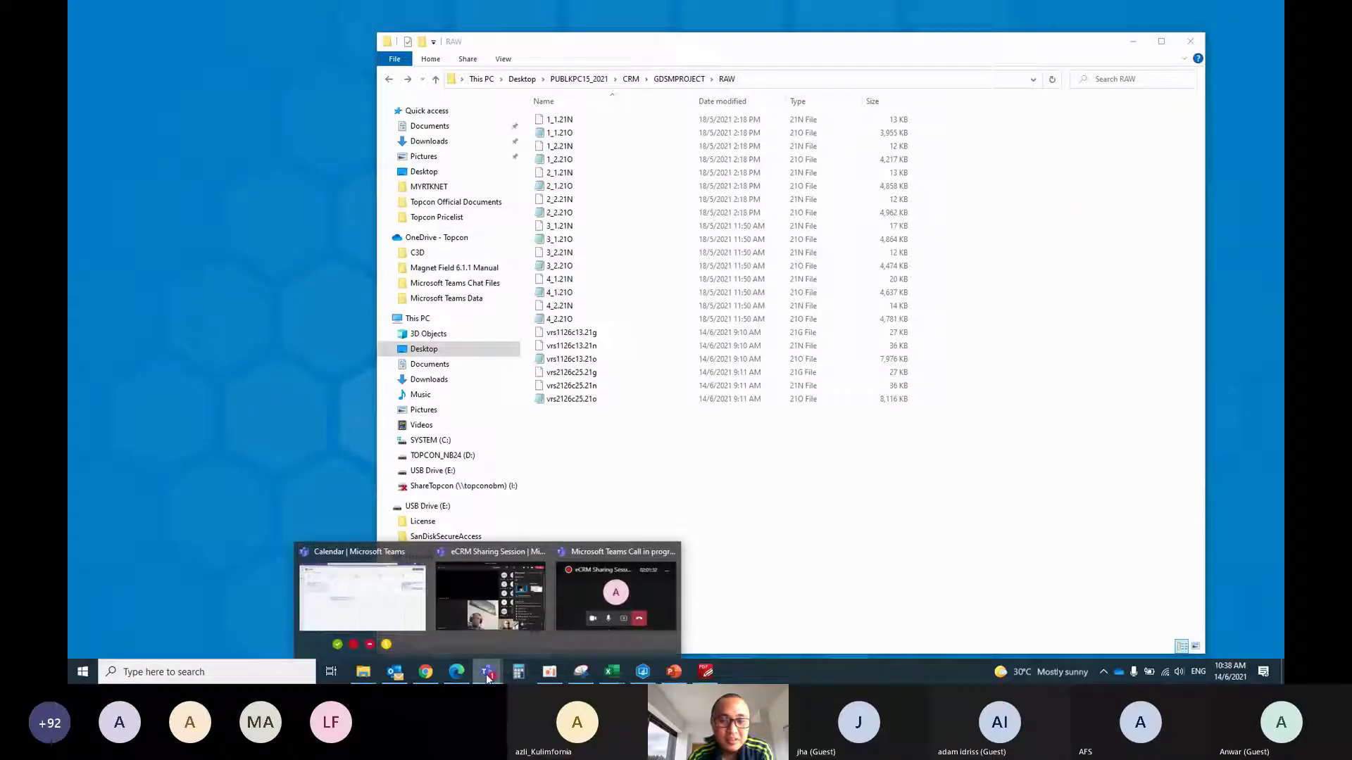
left_click(515, 604)
left_click(795, 57)
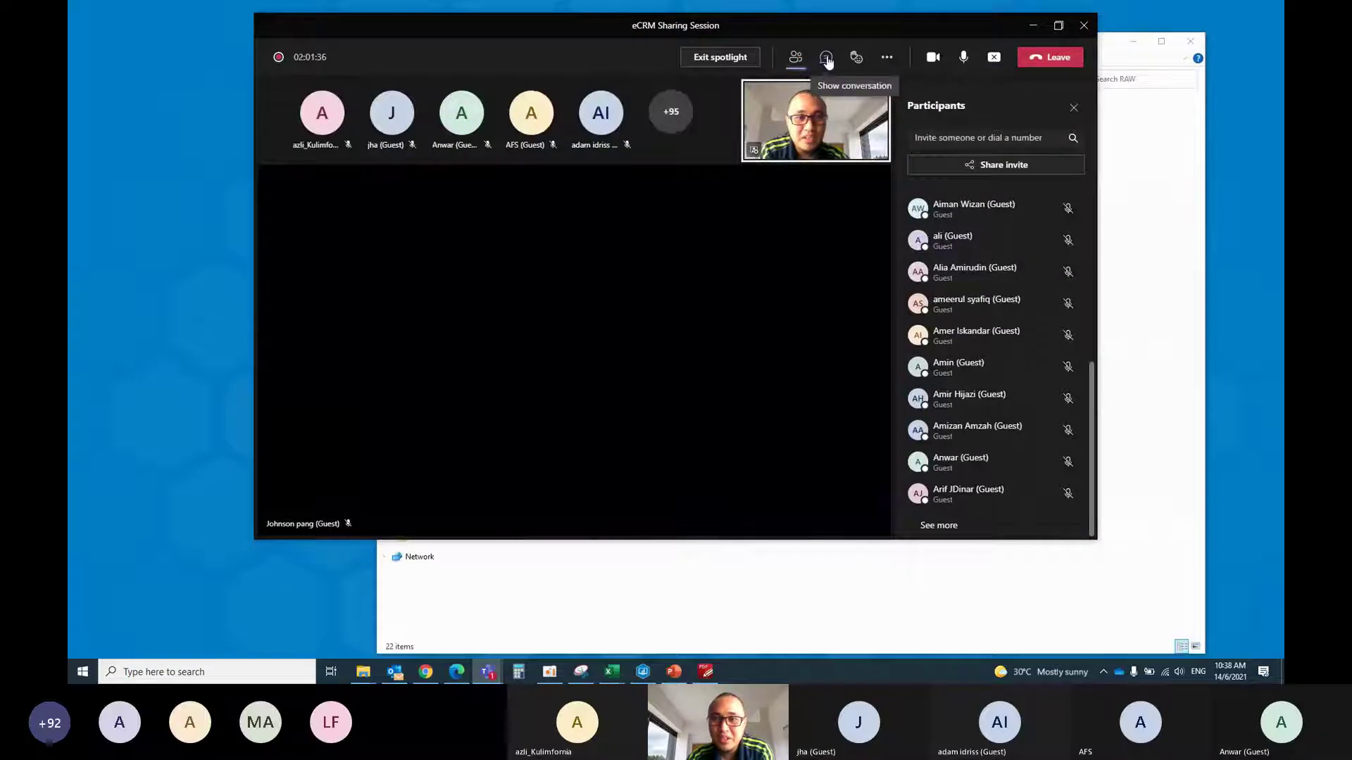
left_click(828, 59)
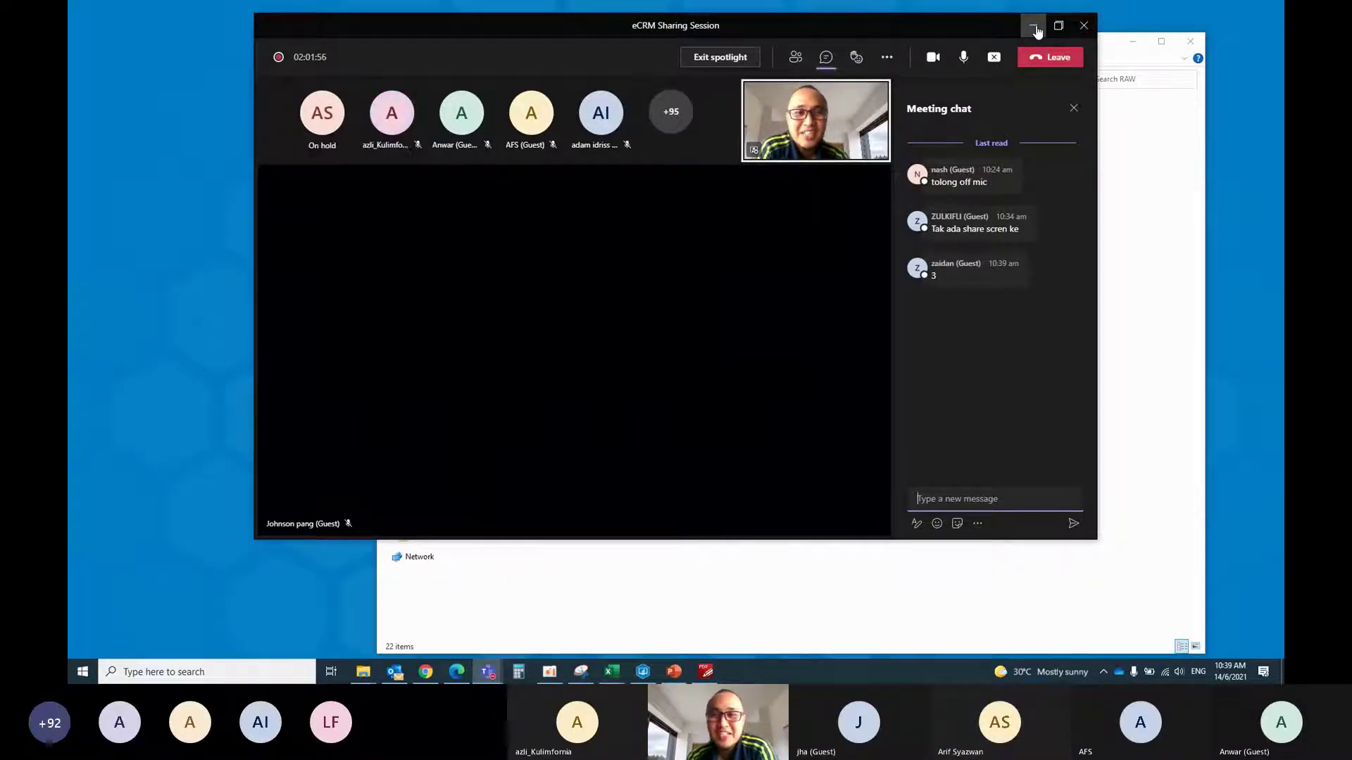
left_click(1033, 28)
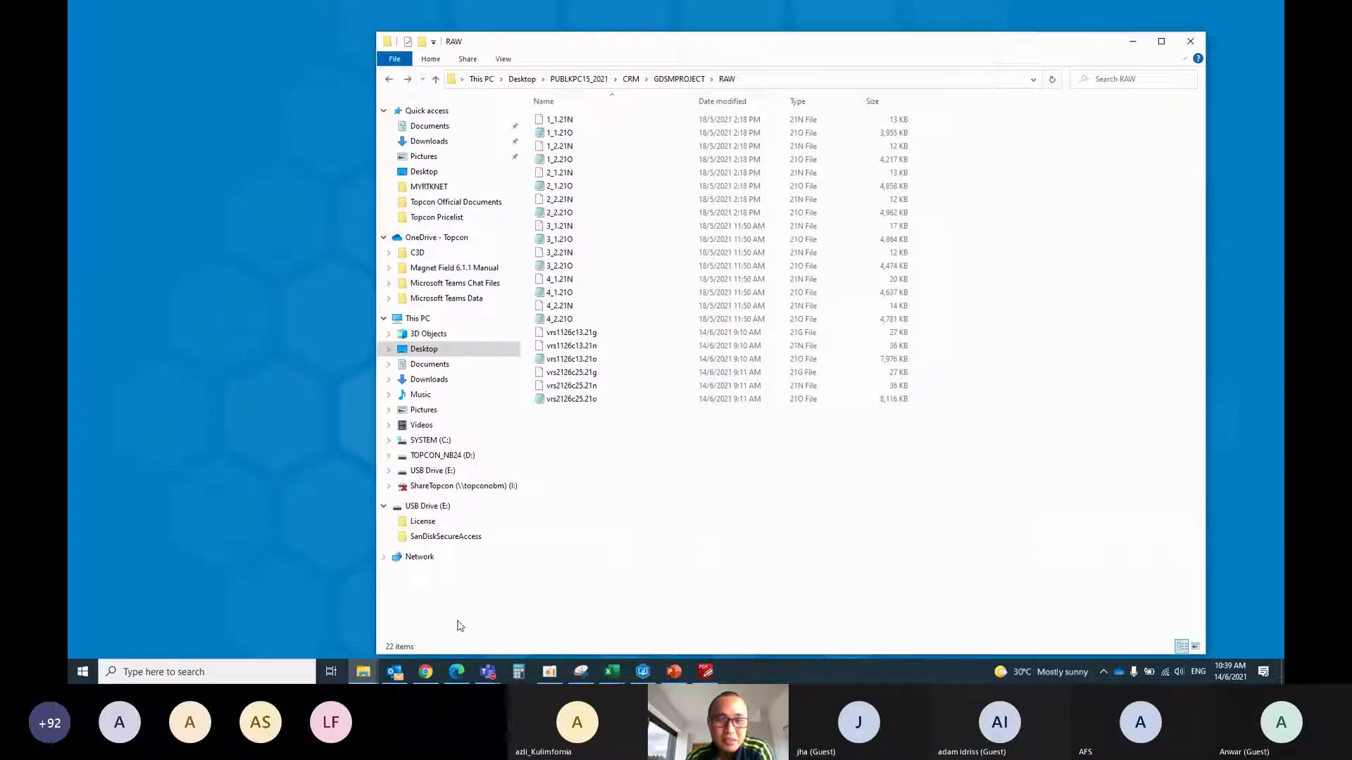
Bring up the MAGNET Tools job with the RAW folder window placed on the right
left_click(1133, 41)
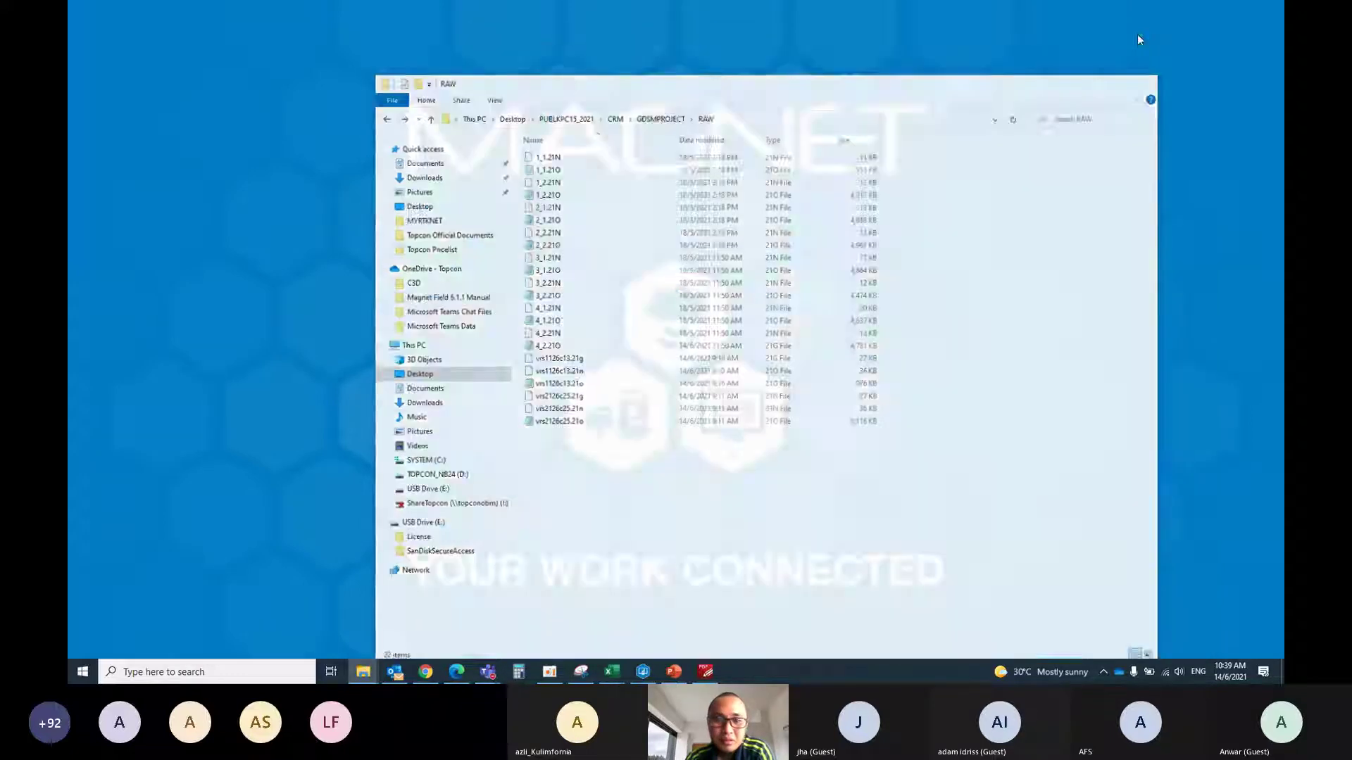
mouse_move(492, 676)
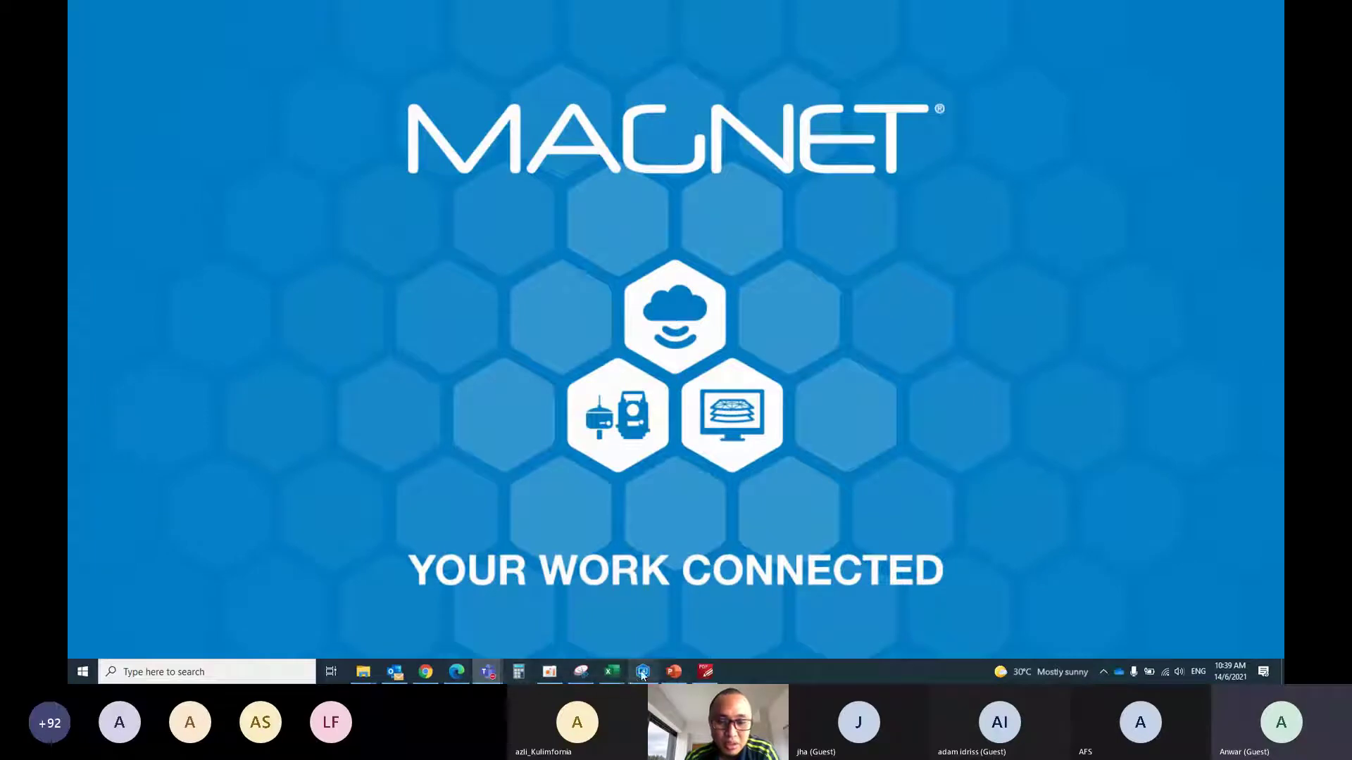
left_click(642, 673)
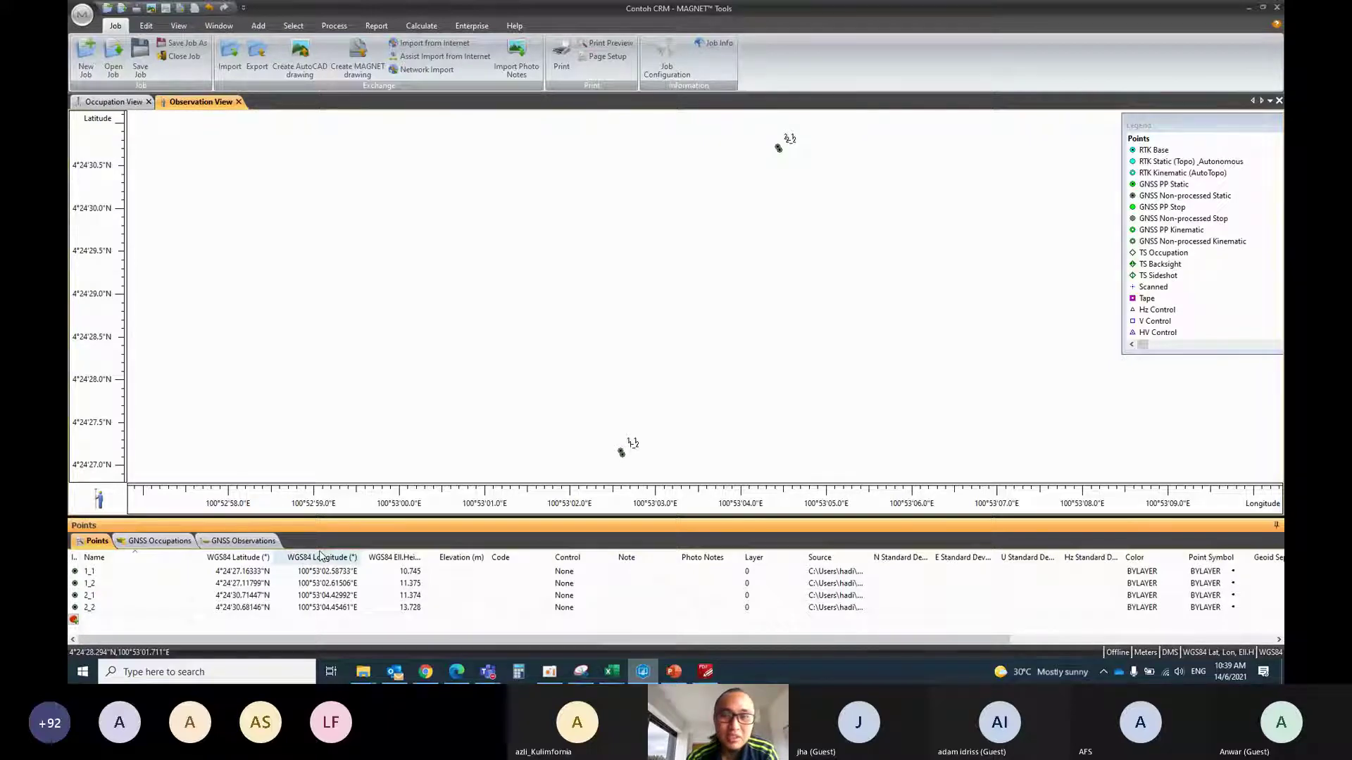
left_click(363, 672)
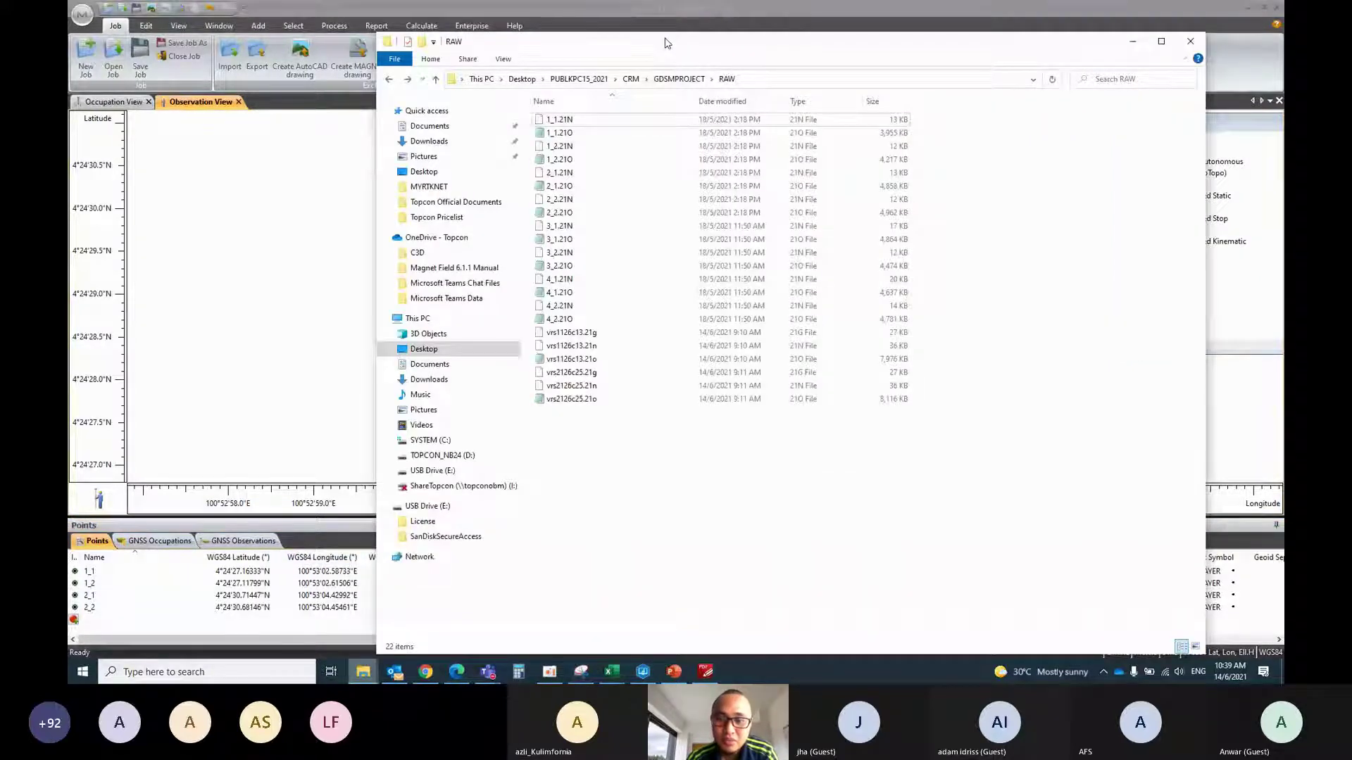
left_click_drag(667, 42, 916, 41)
Import vrs1126c13 and vrs2126c25 .21n/.21o files onto the map, confirming each import dialog
left_click(842, 344)
left_click(842, 358, "shift")
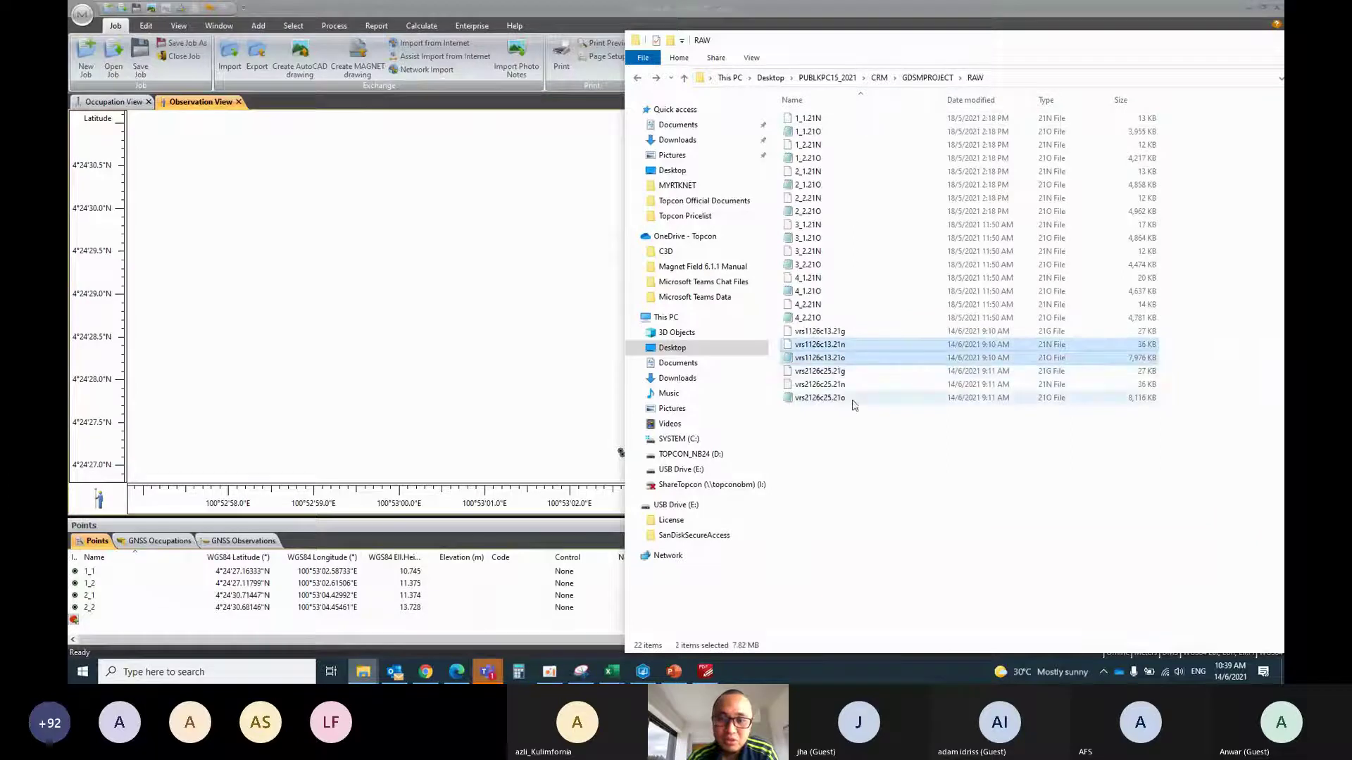
left_click(849, 389, "ctrl")
left_click(854, 399, "ctrl")
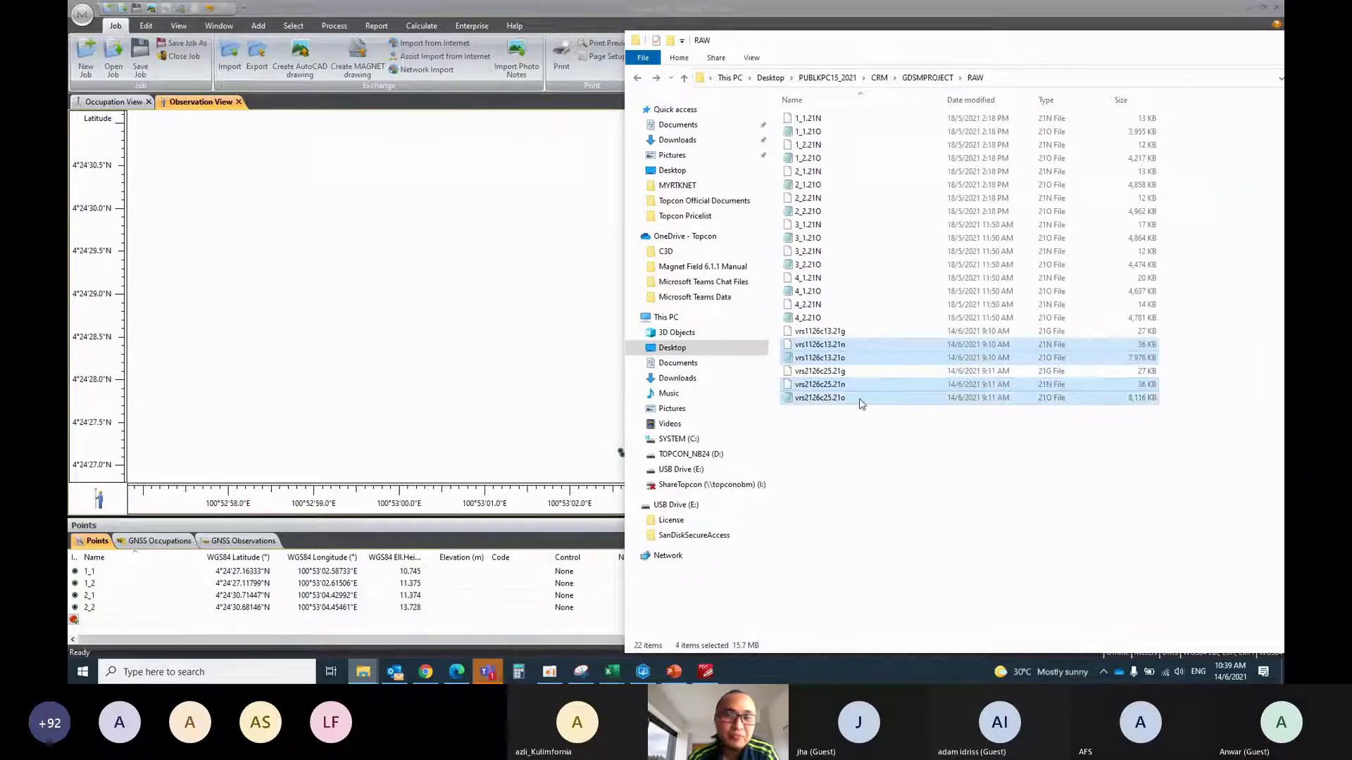
left_click_drag(861, 403, 516, 380)
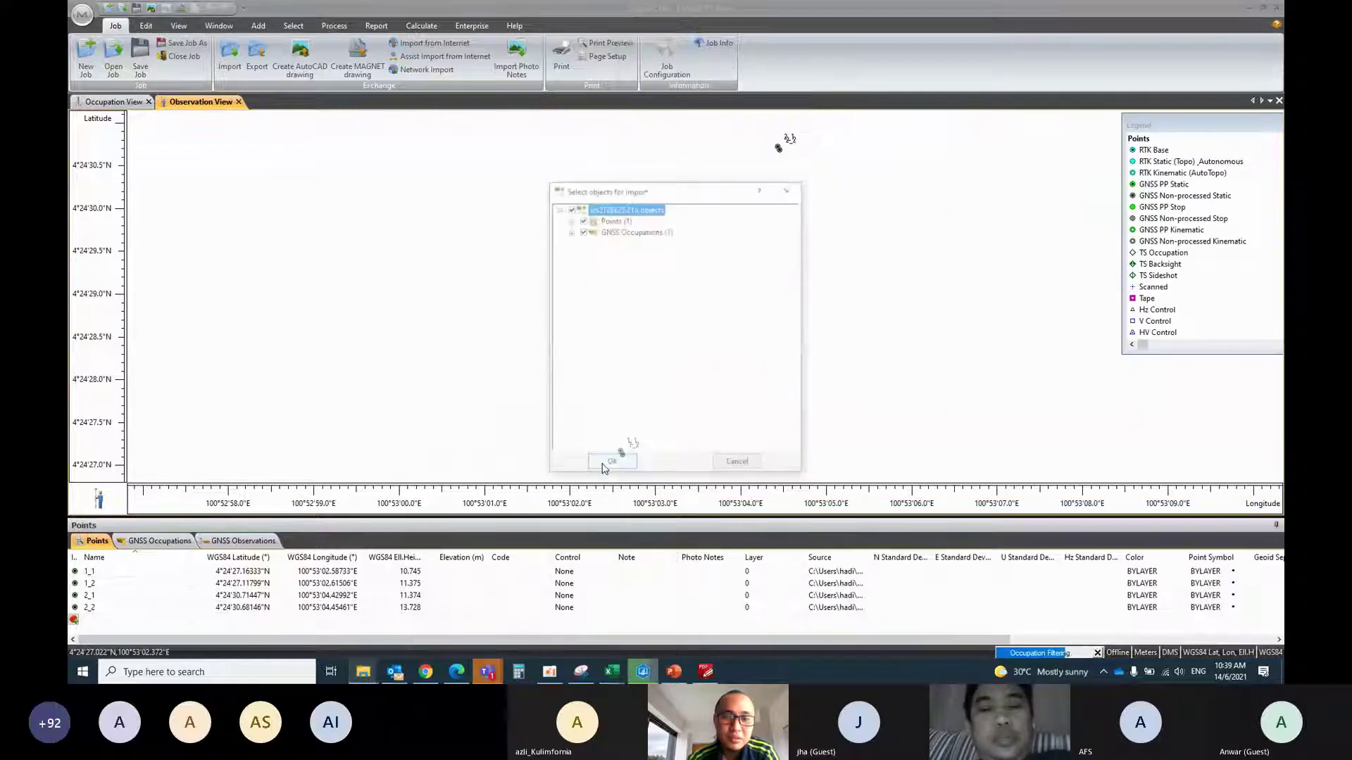
left_click(602, 465)
left_click(611, 466)
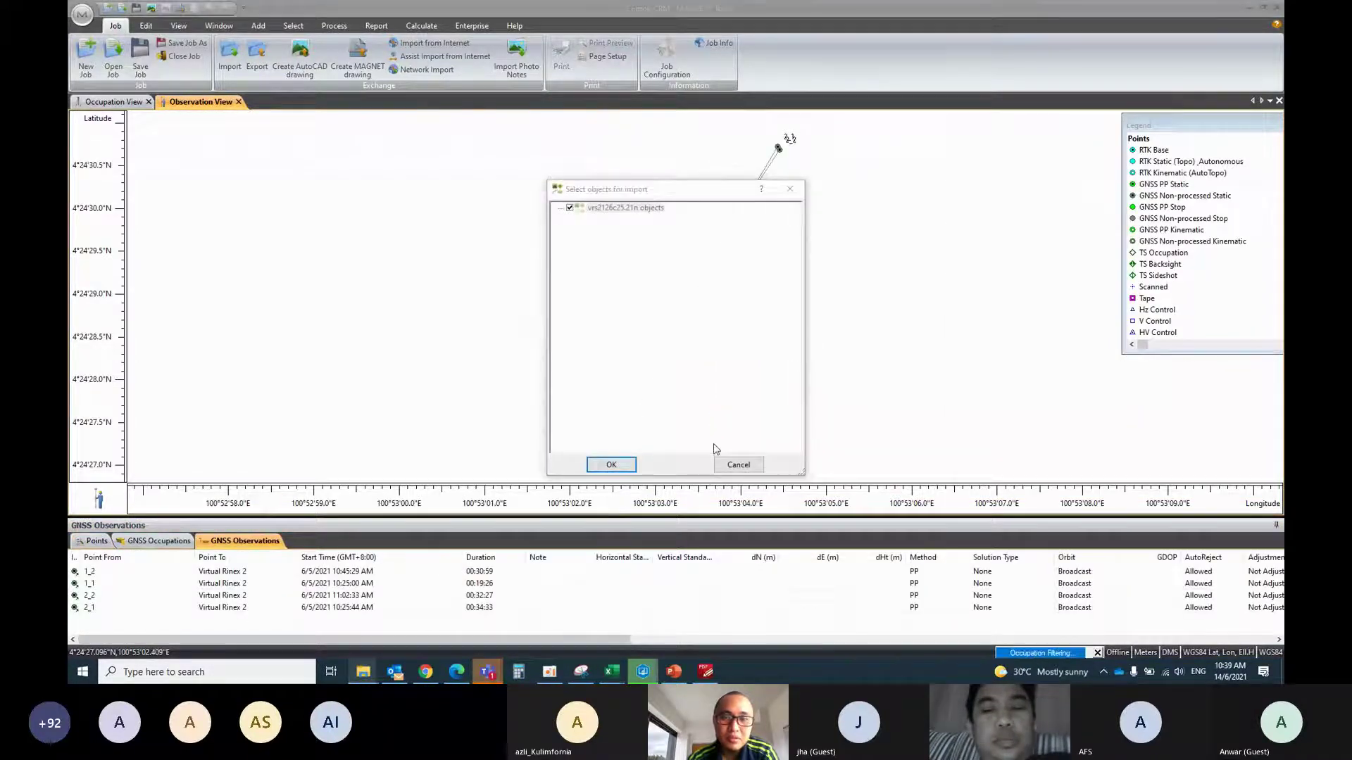
left_click(611, 466)
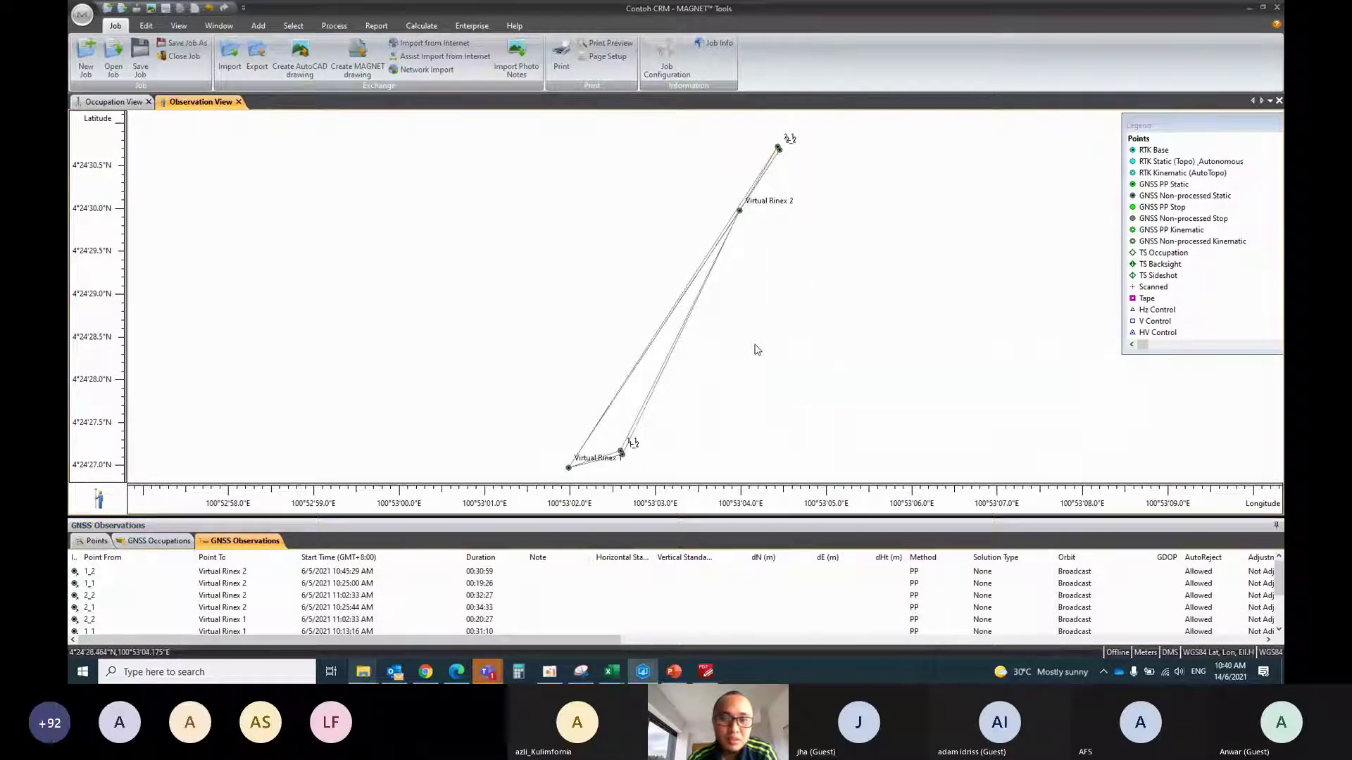
Delete the cross baselines, keeping 2_1, 2_2 to Virtual Rinex 2 and 1_1, 1_2 to Virtual Rinex 1
left_click_drag(794, 366, 752, 378)
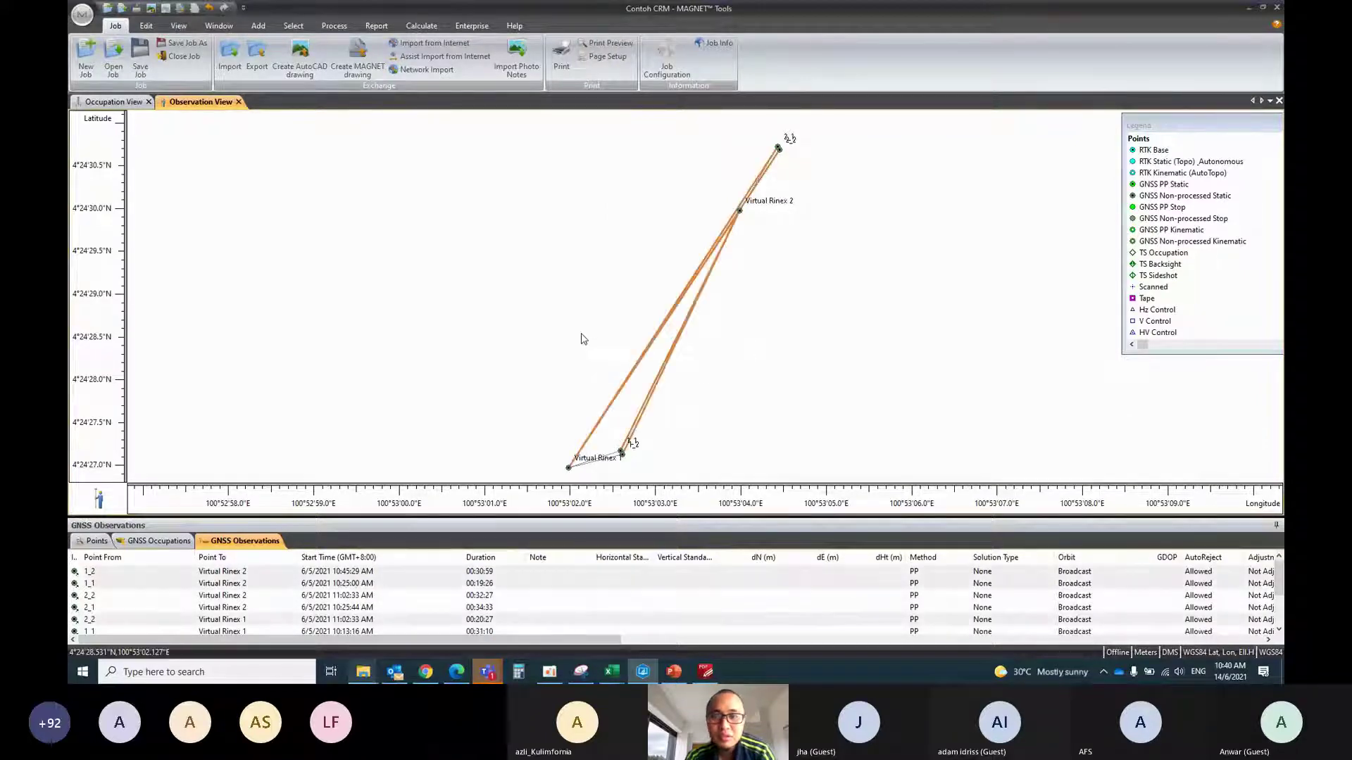
key("Delete")
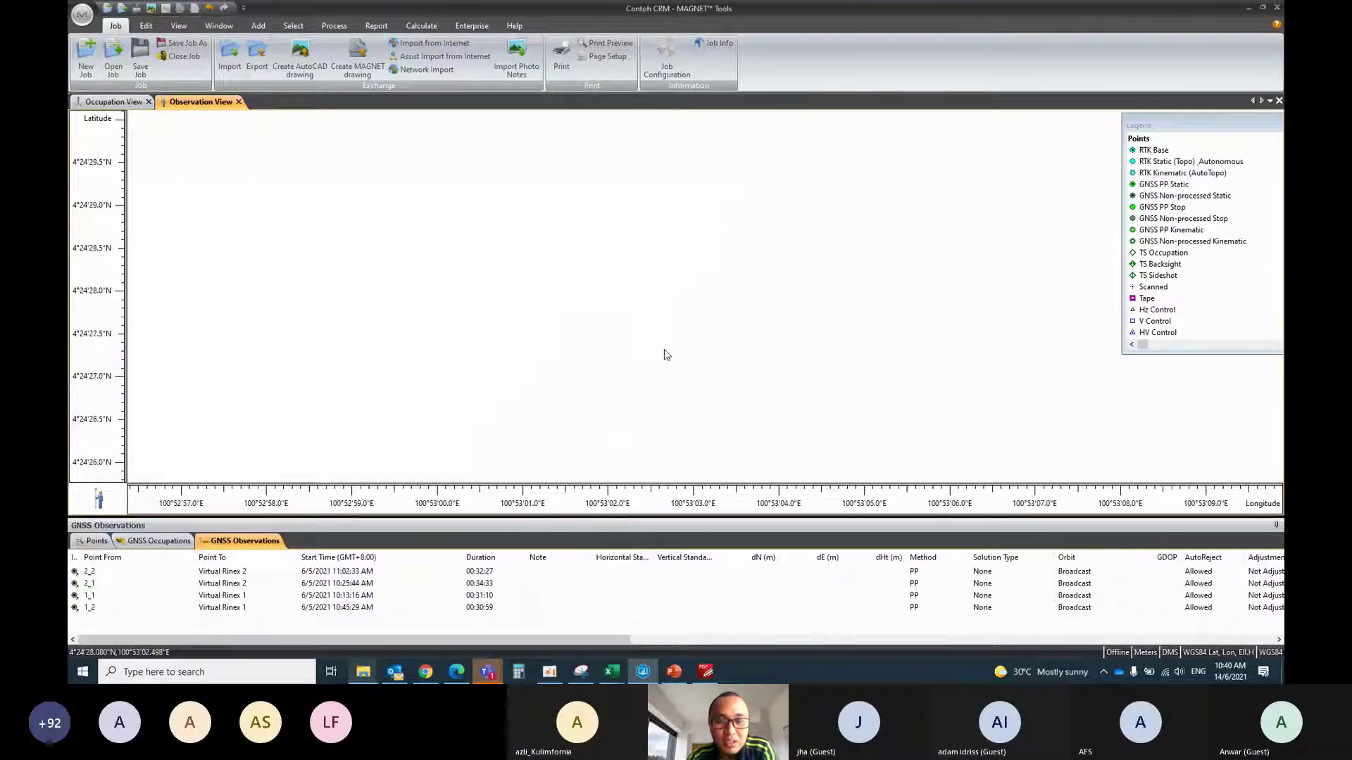
scroll(645, 370, "up", 5)
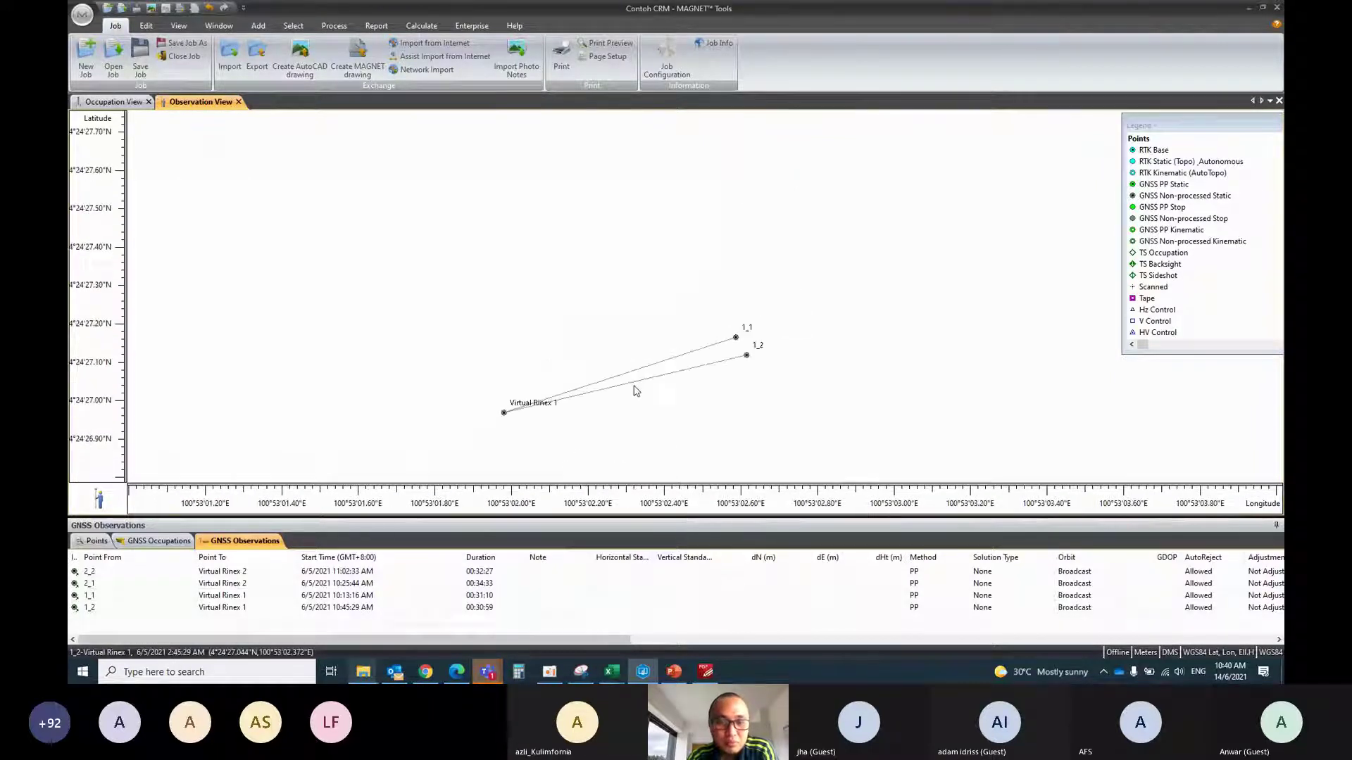
scroll(635, 391, "up", 2)
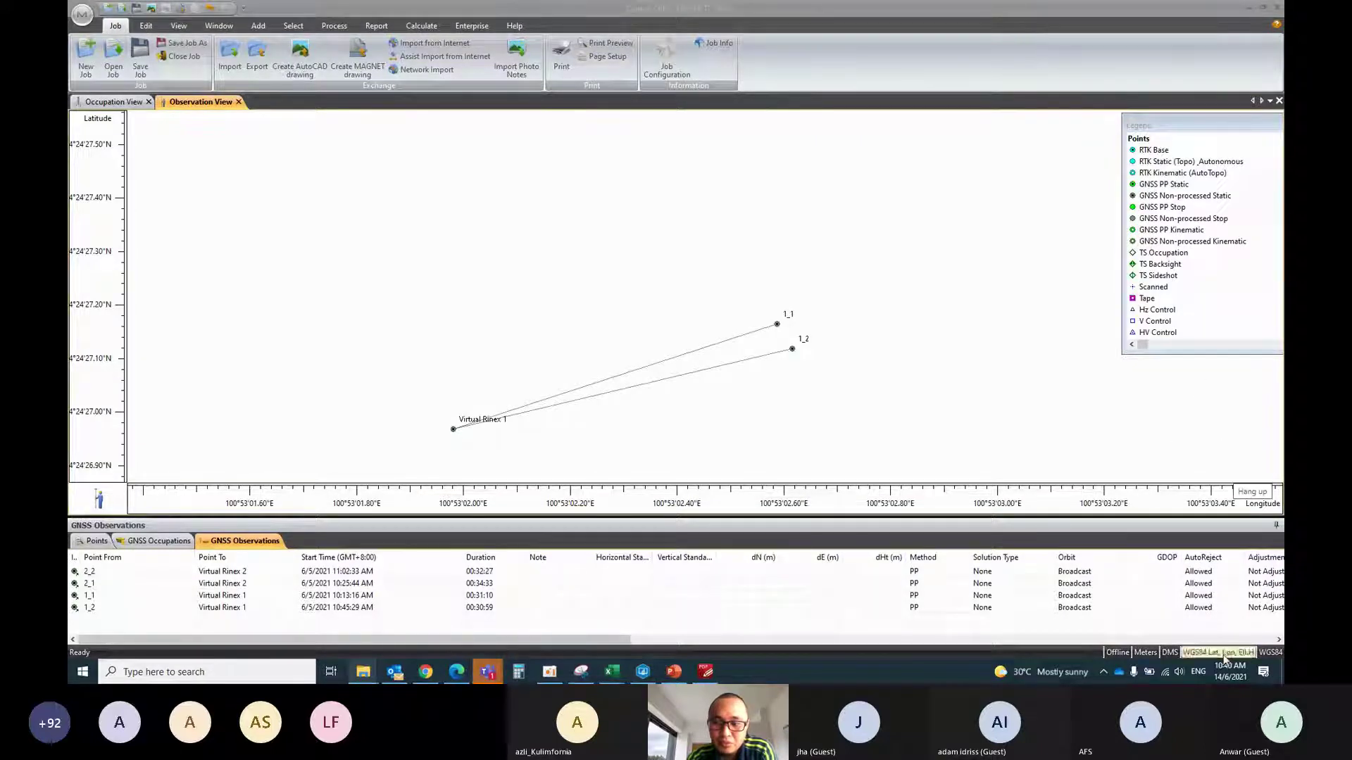
Review the status-bar coordinate display choices, keeping latitude and longitude for now
left_click(1225, 654)
left_click(1216, 631)
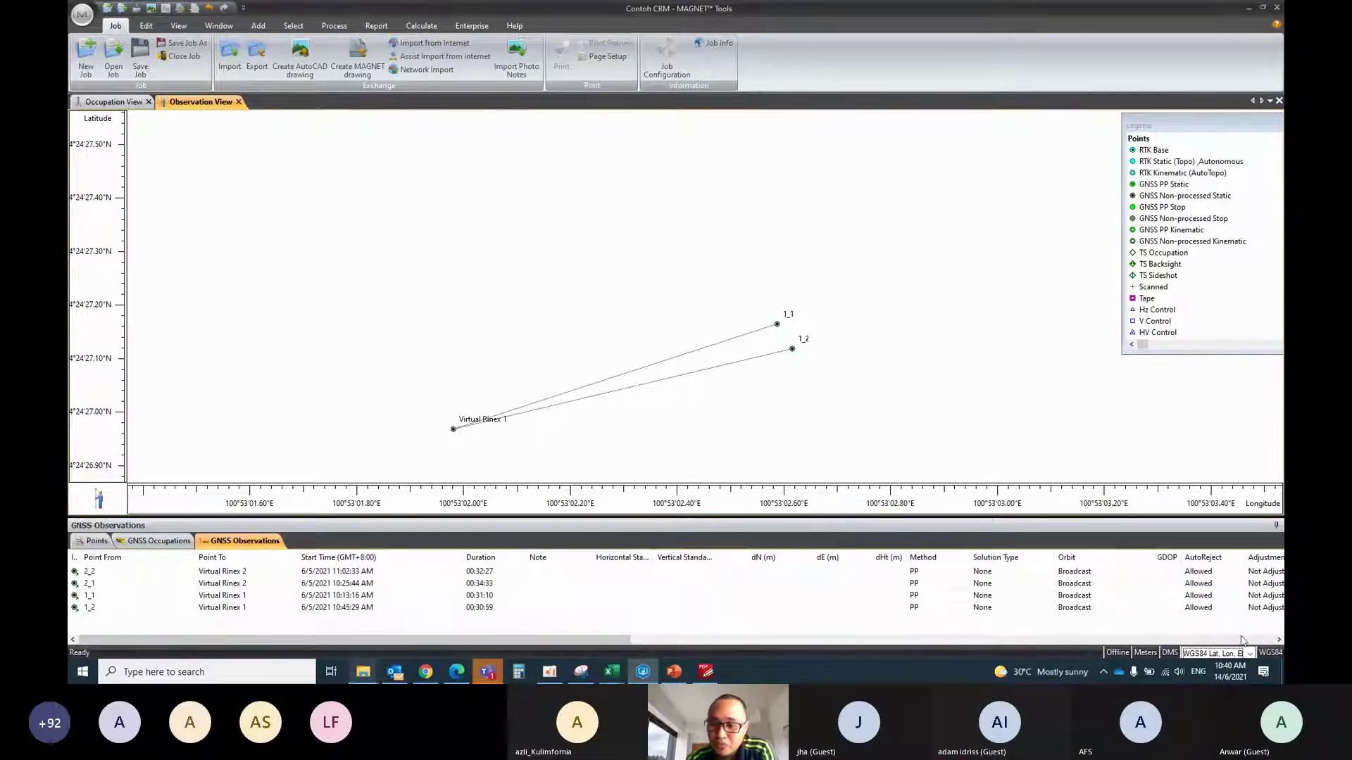
left_click(1224, 655)
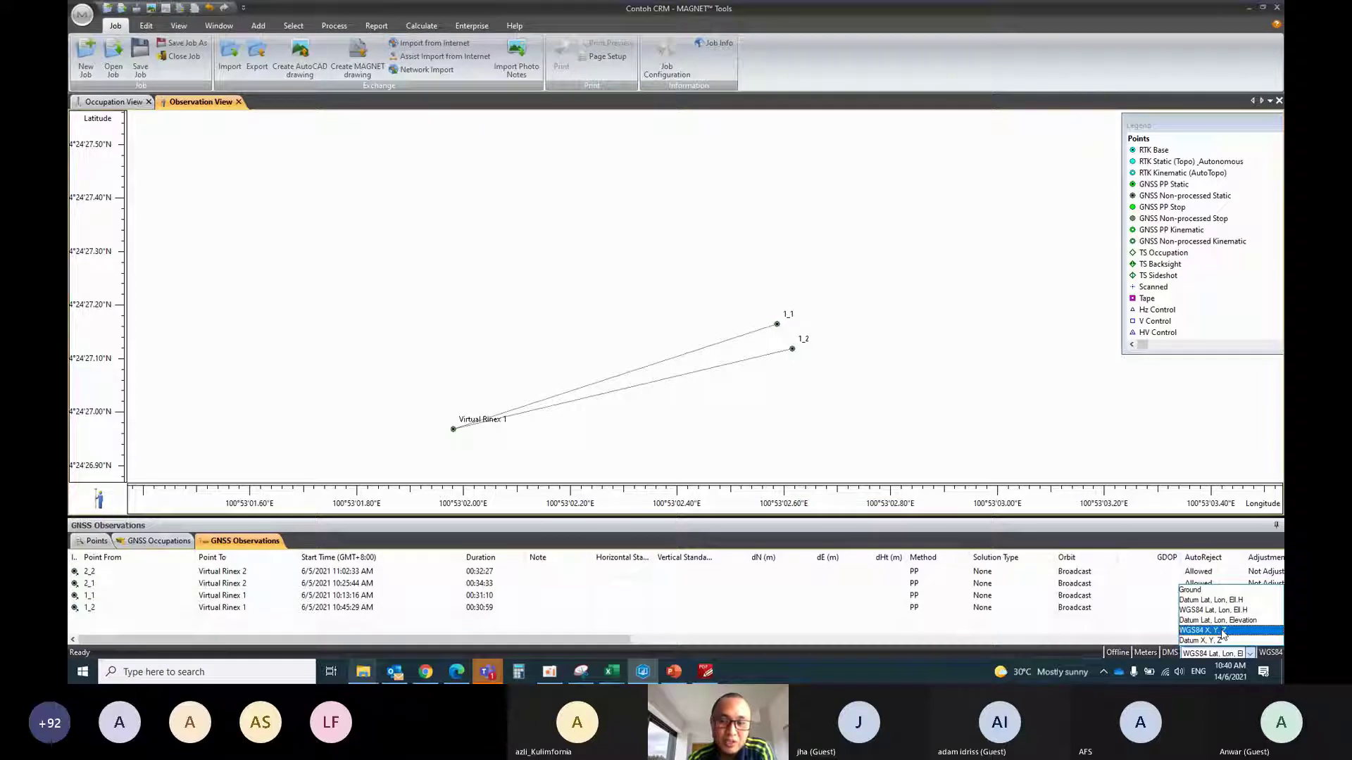
Show WGS84 X, Y, Z coordinates in the Points list, selecting Virtual Rinex 1, then bring up the RAW folder
left_click(1223, 630)
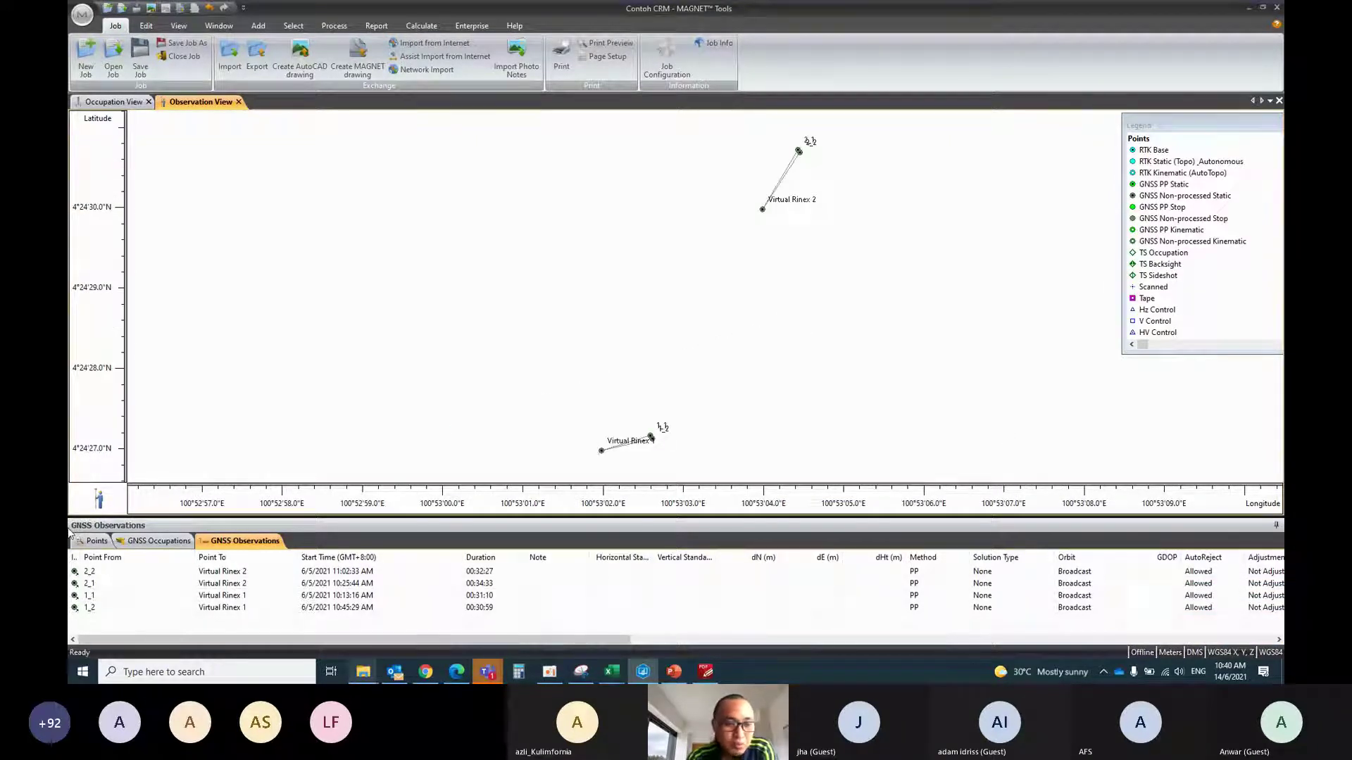
left_click(91, 541)
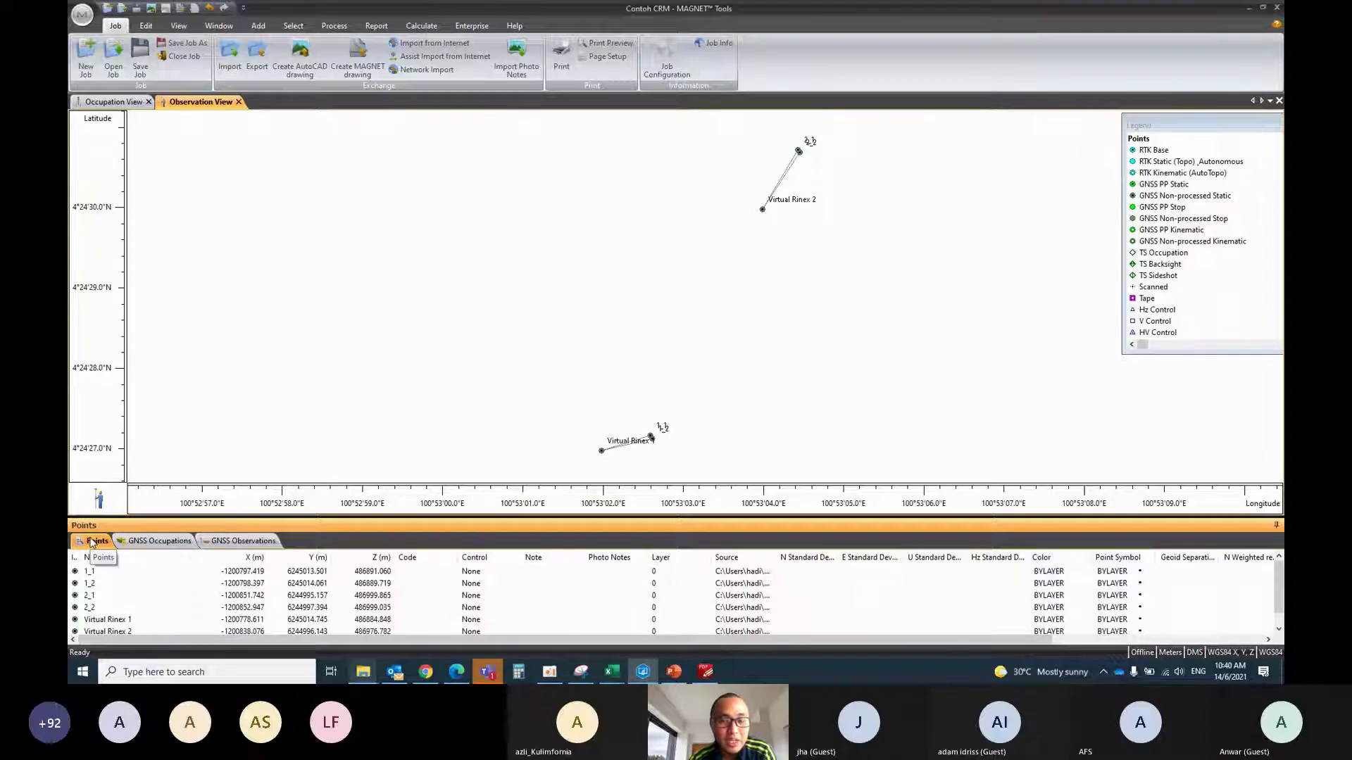
left_click(116, 631)
key("Up")
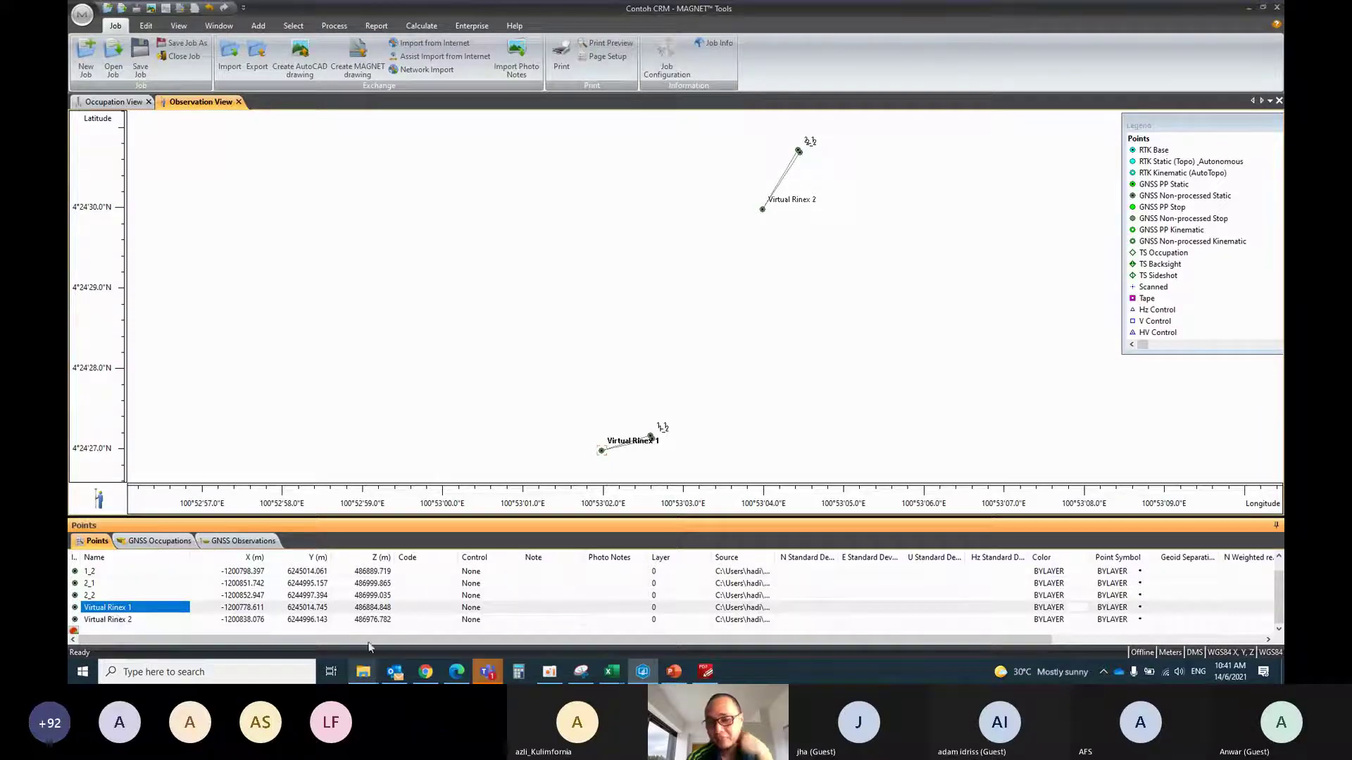
left_click(363, 675)
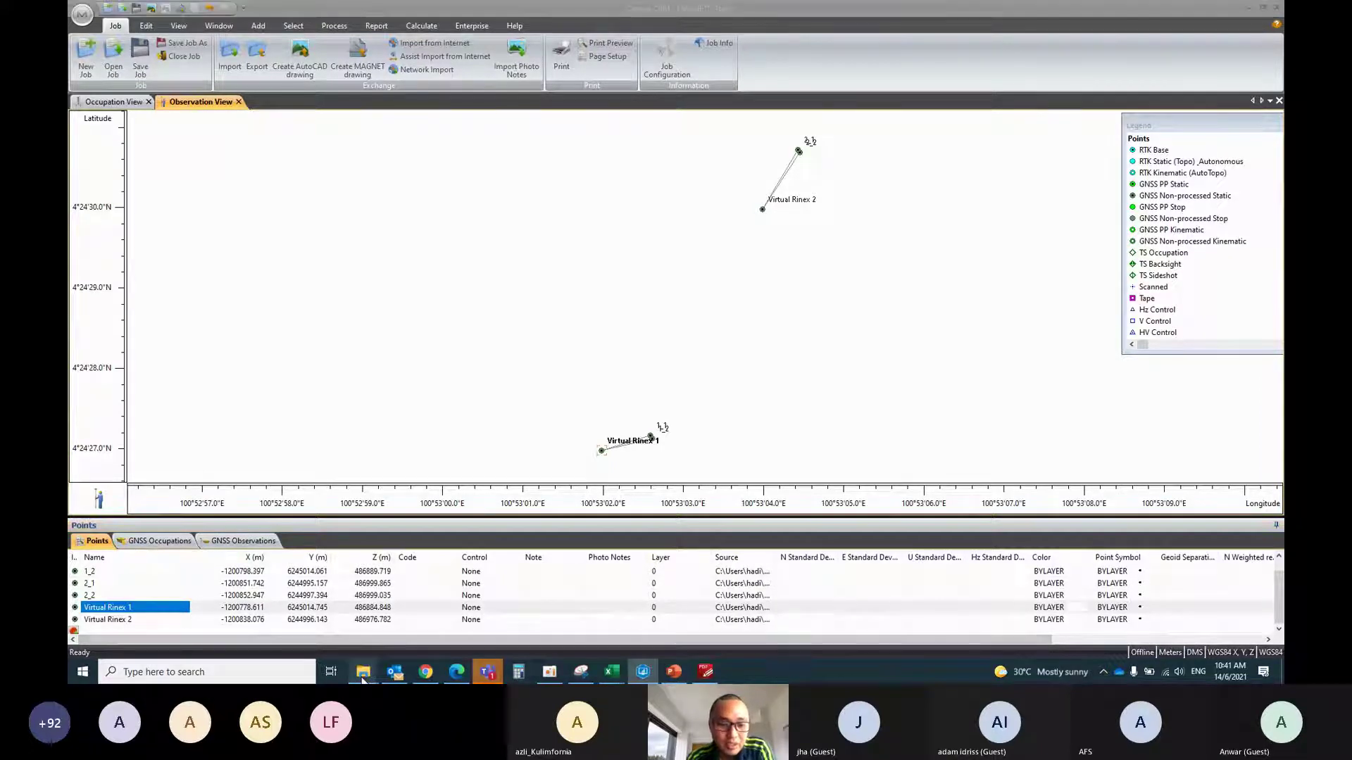
Check vrs1126c13.21o's properties, then open it in Notepad and move the window higher
left_click(966, 491)
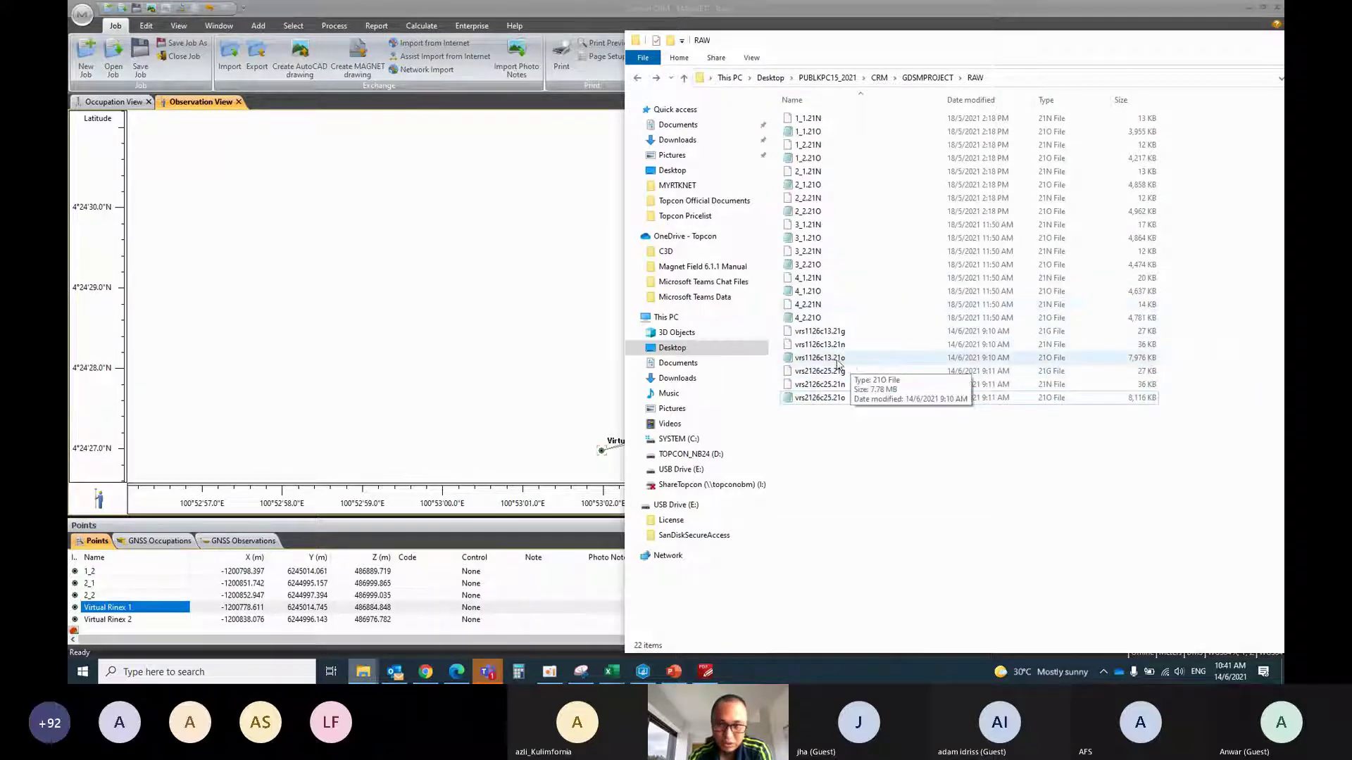
left_click(813, 360)
right_click(813, 363)
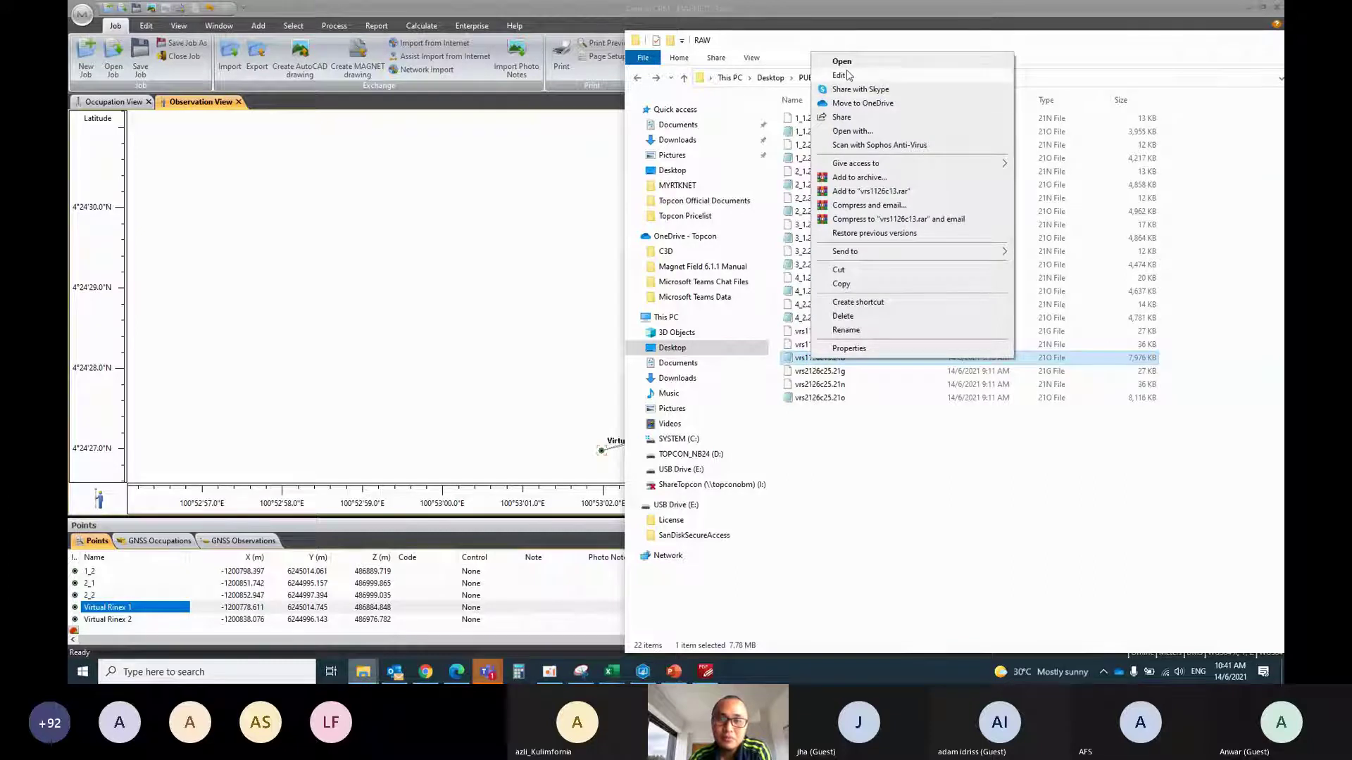
left_click(873, 349)
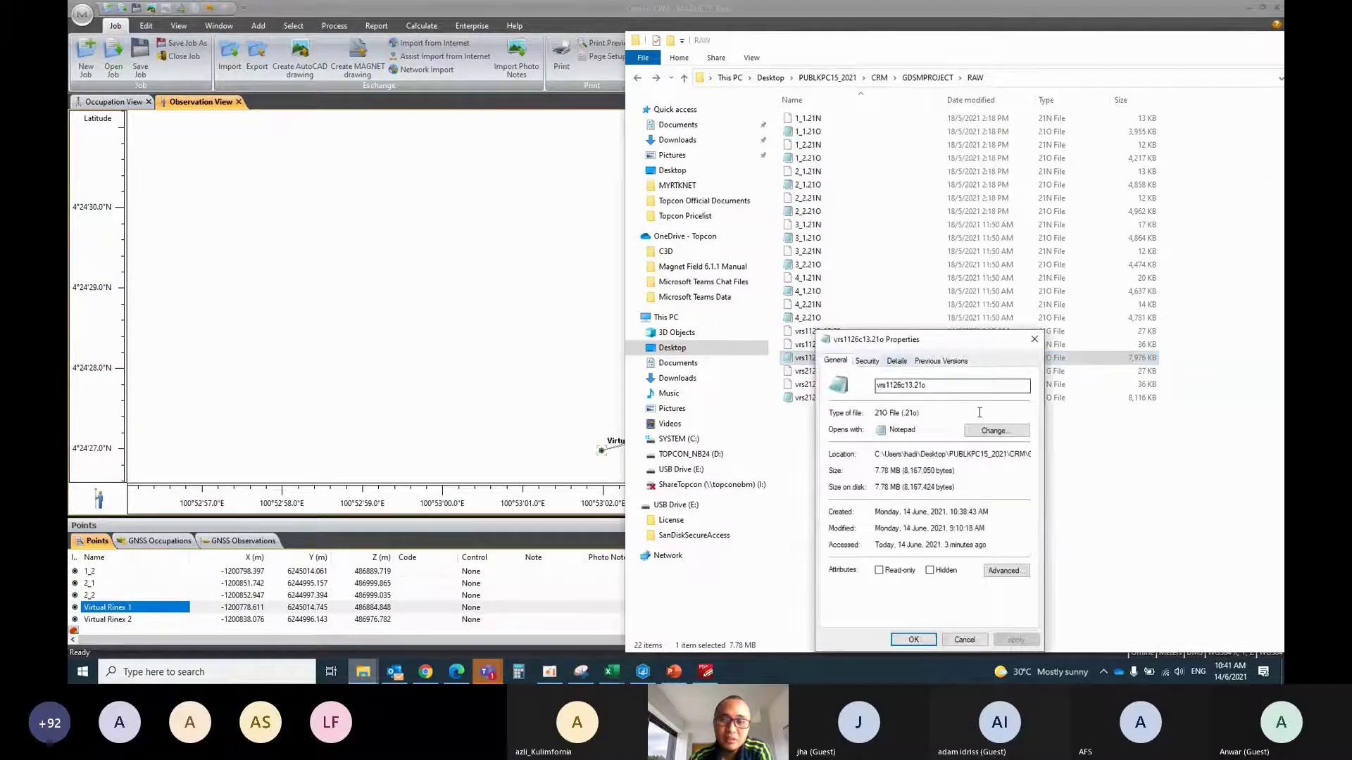
left_click(913, 641)
double_click(833, 359)
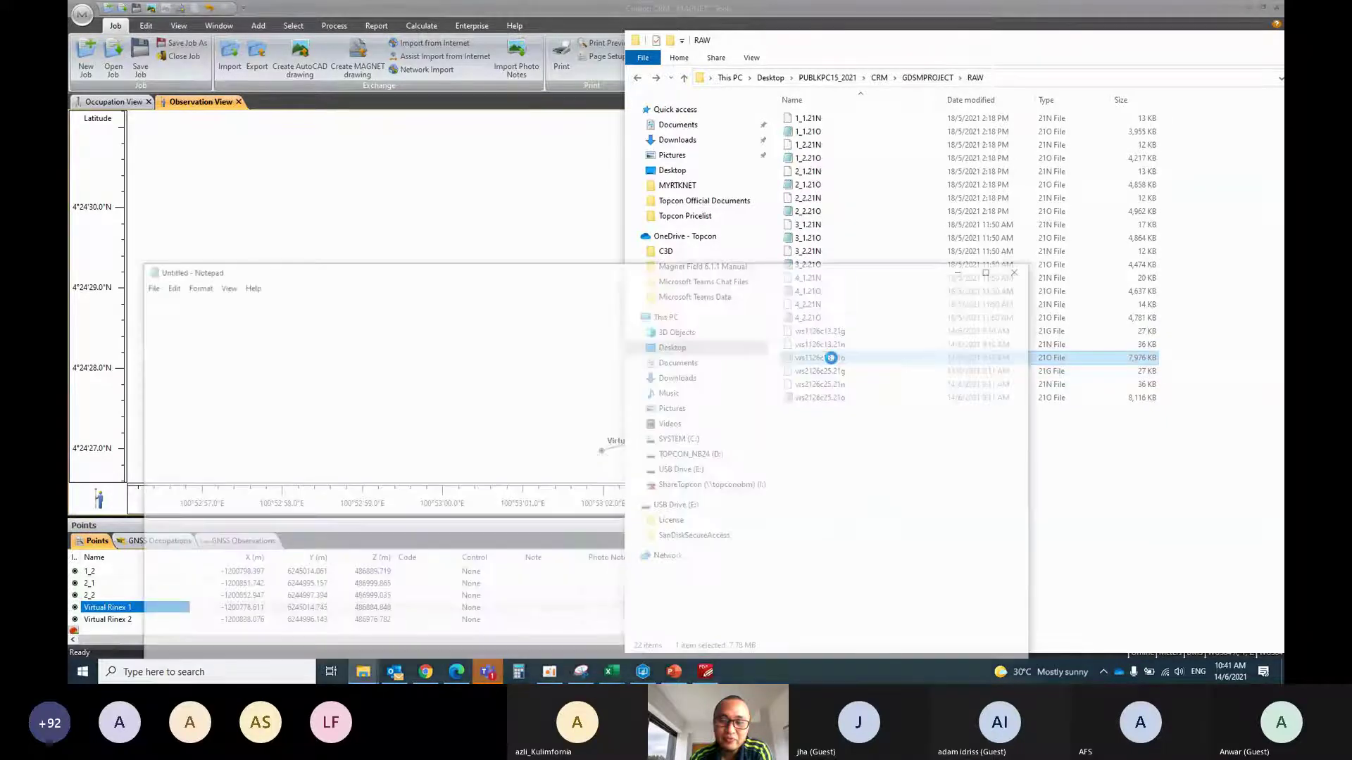
left_click_drag(522, 271, 575, 162)
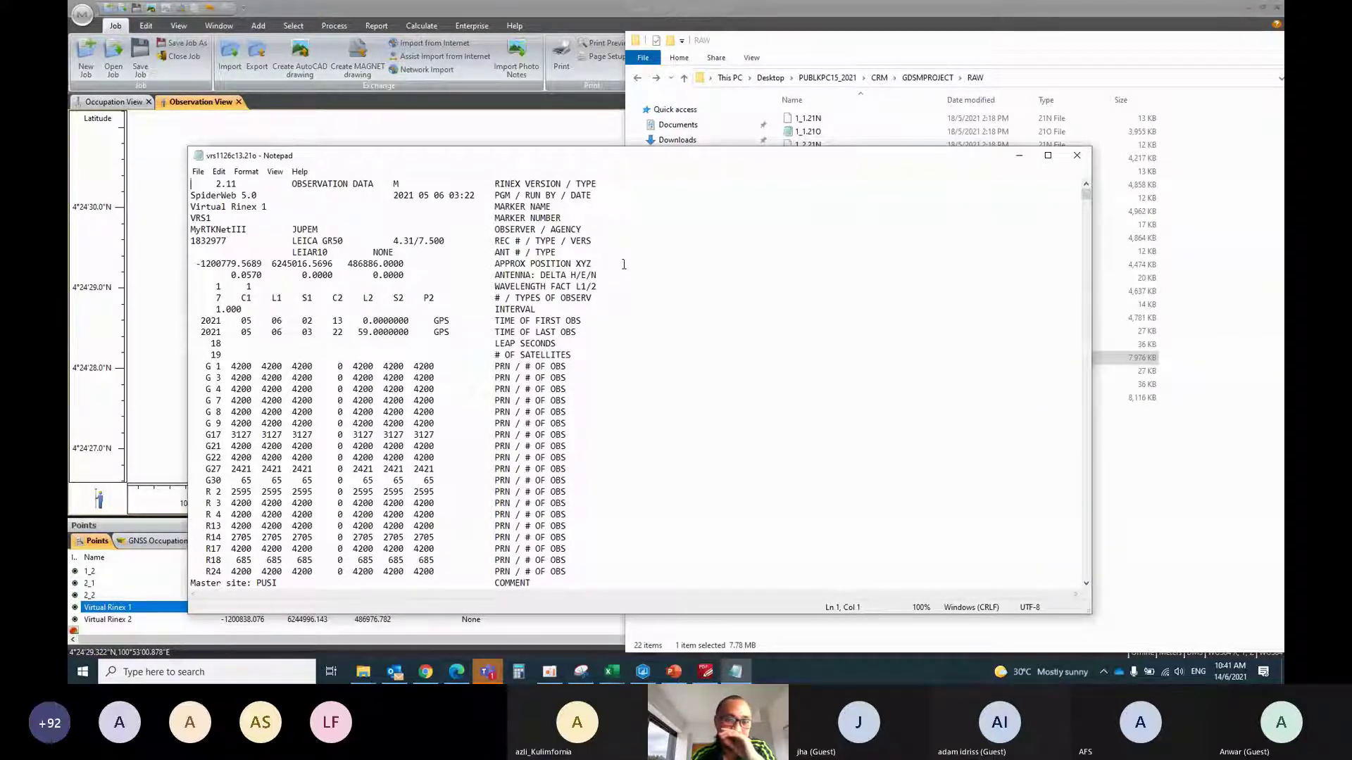
Copy the APPROX POSITION X value -1200779.5689 and return to Virtual Rinex 1 in MAGNET Tools
left_click_drag(624, 264, 202, 267)
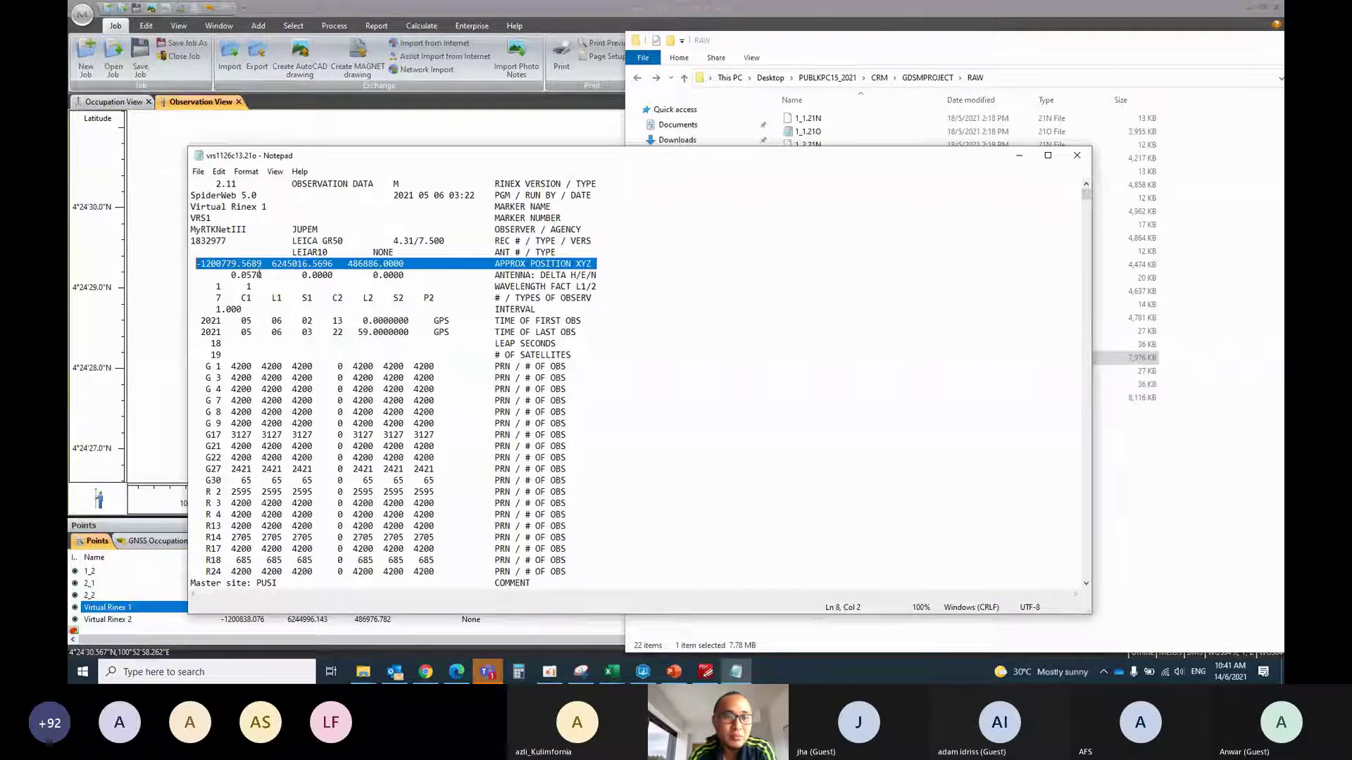
left_click(260, 274)
left_click_drag(262, 263, 197, 264)
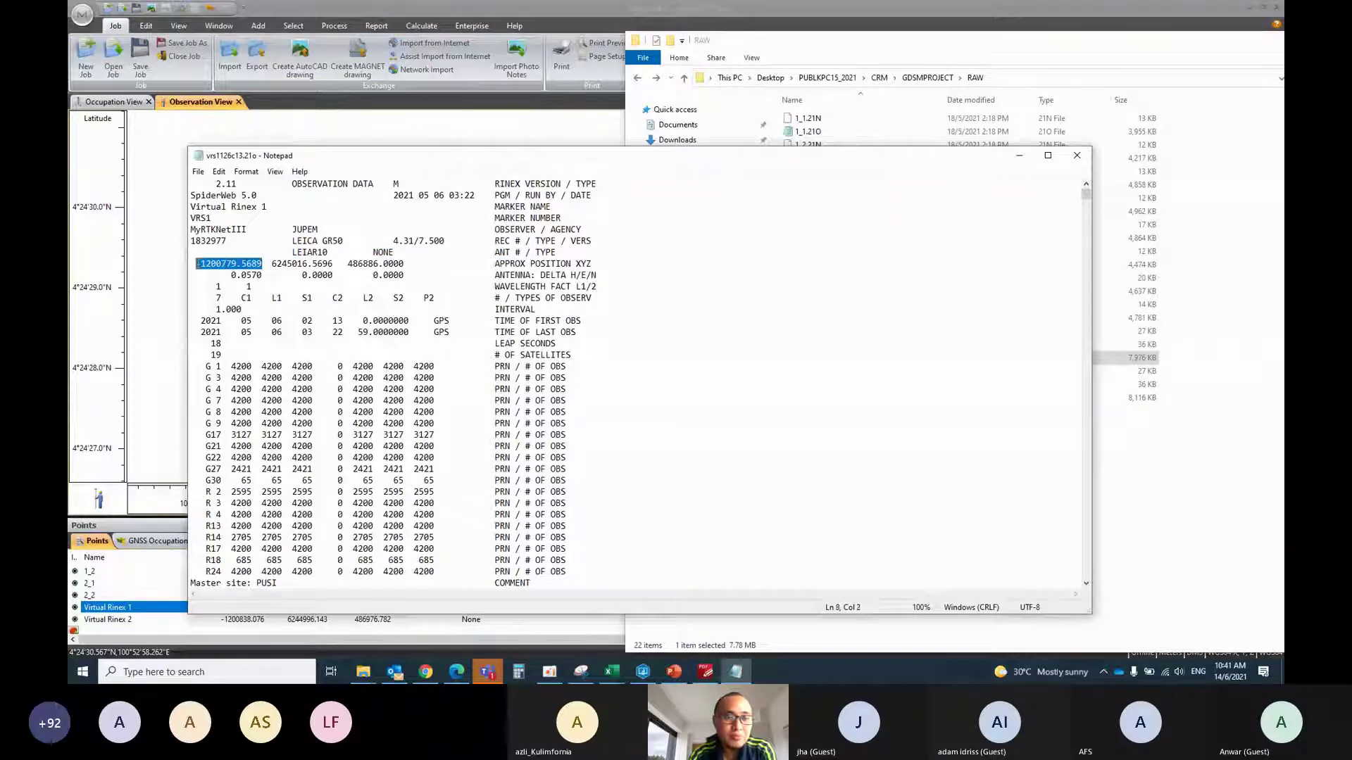
right_click(198, 264)
left_click(228, 306)
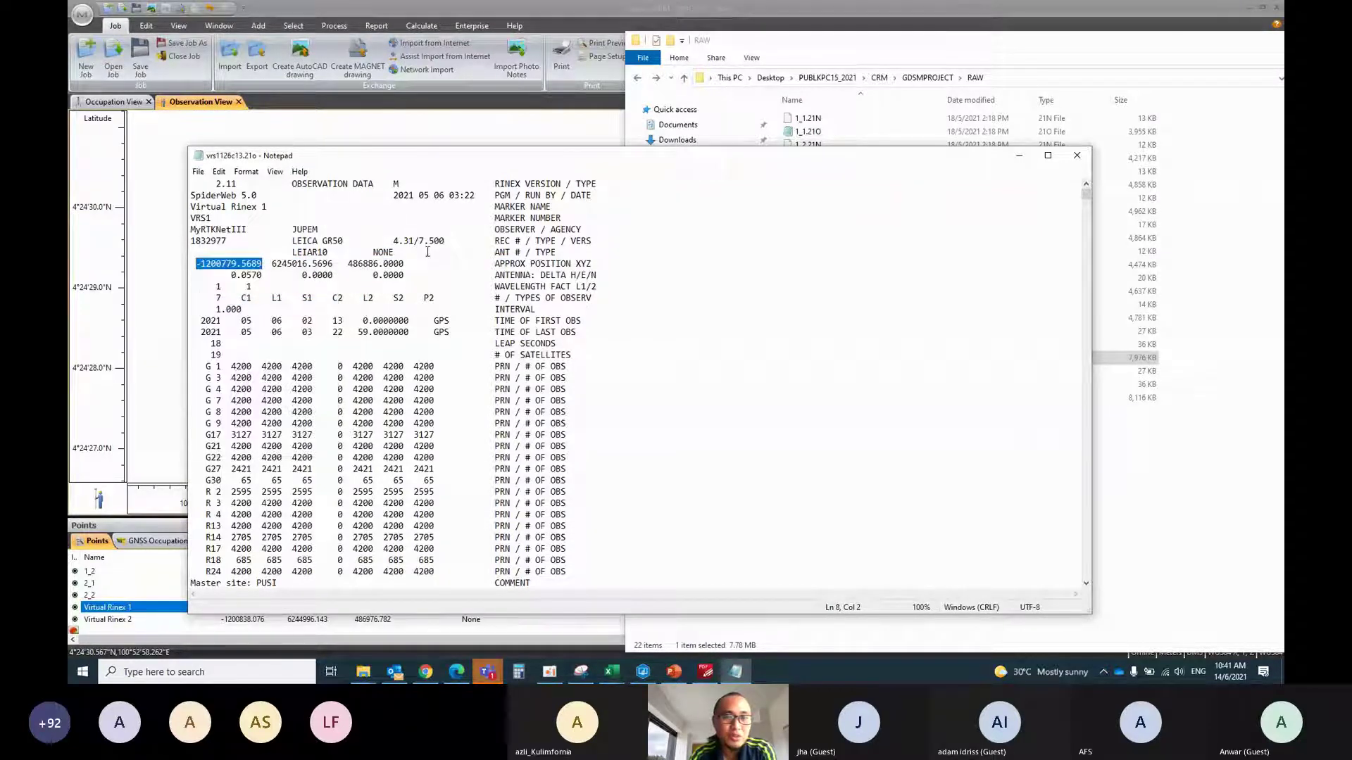
key("alt+Tab")
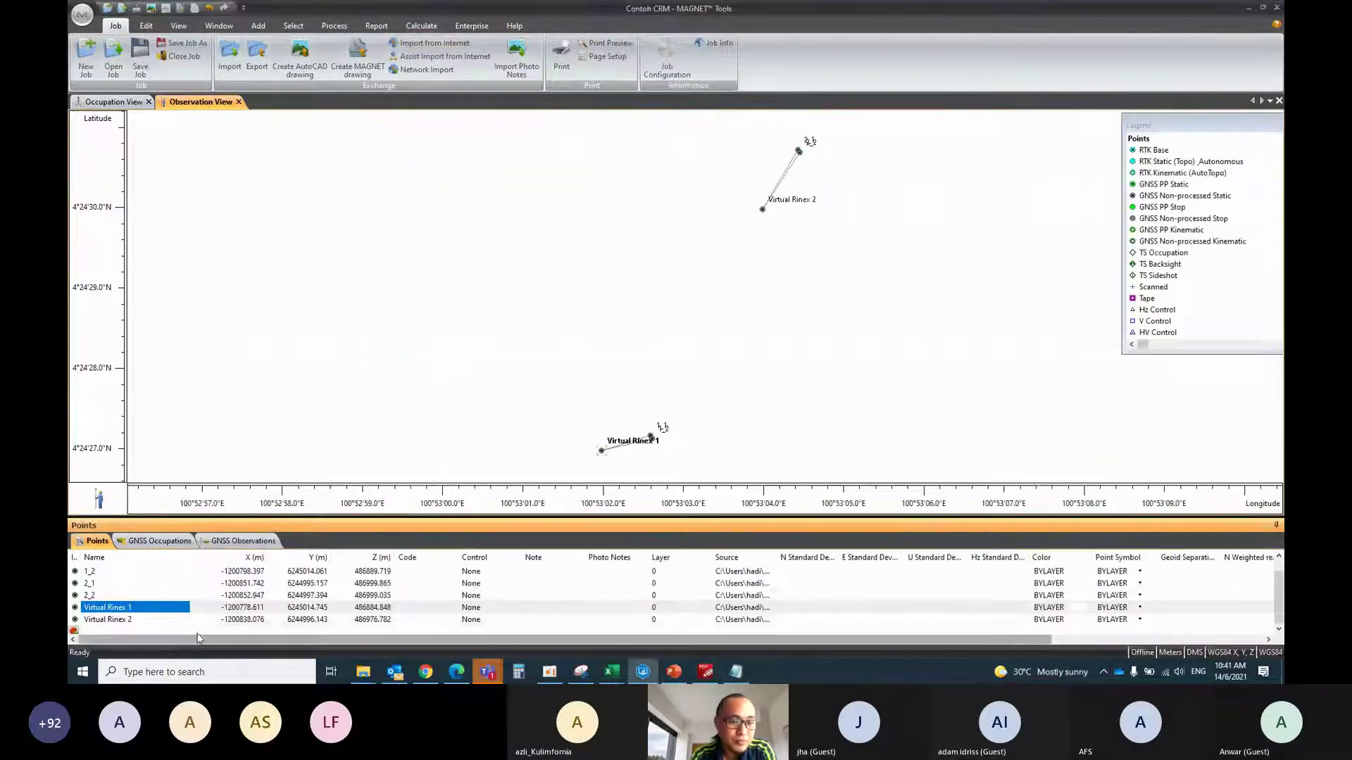
right_click(112, 609)
Make Virtual Rinex 1 a Both control point and paste X -1200779.5689 into its coordinates
left_click(150, 581)
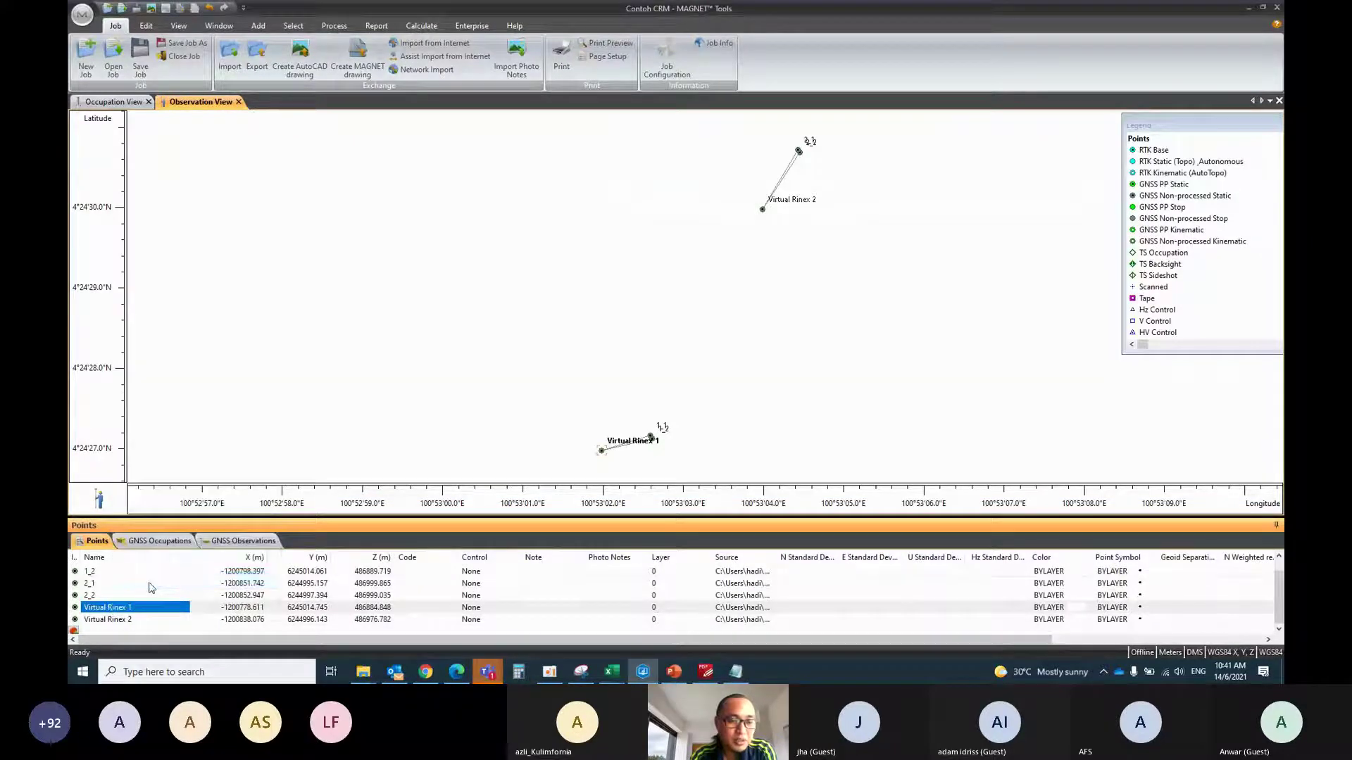
left_click(609, 282)
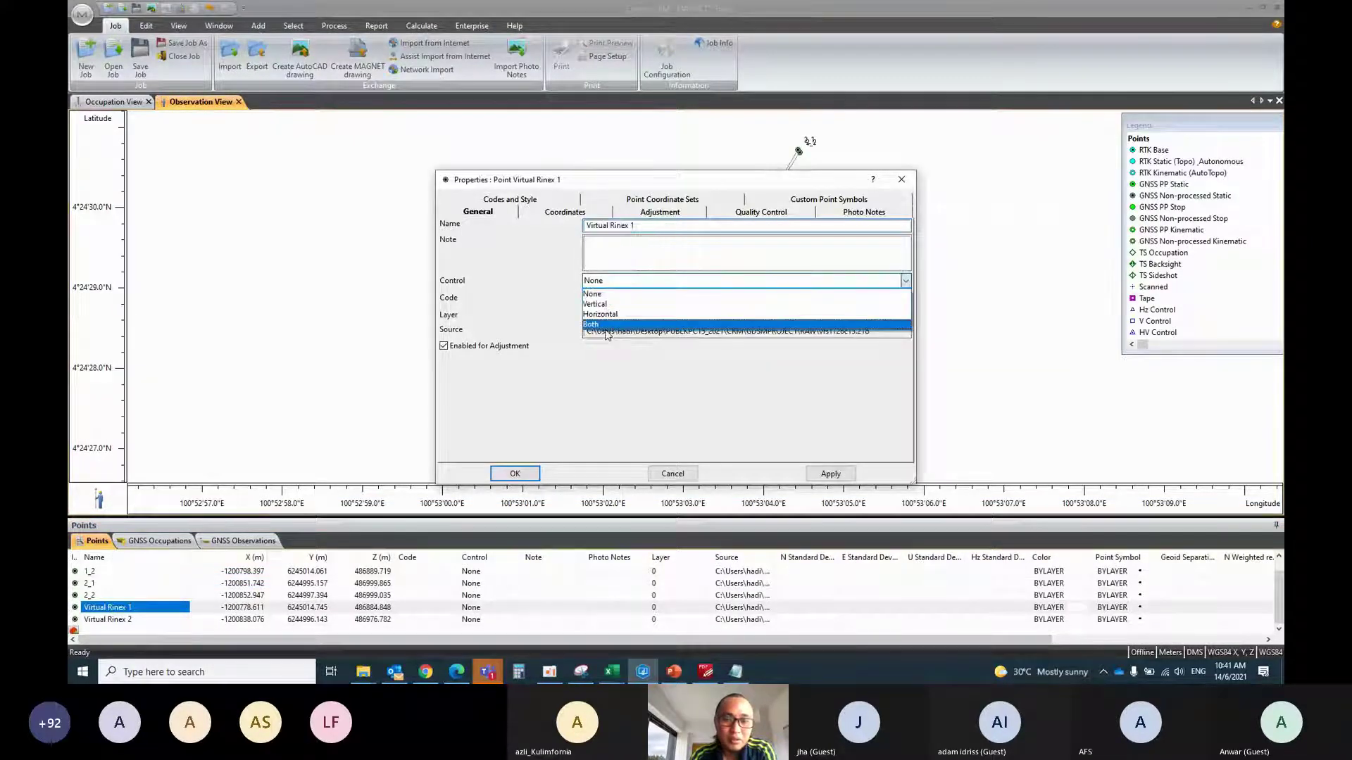
left_click(608, 328)
left_click(566, 211)
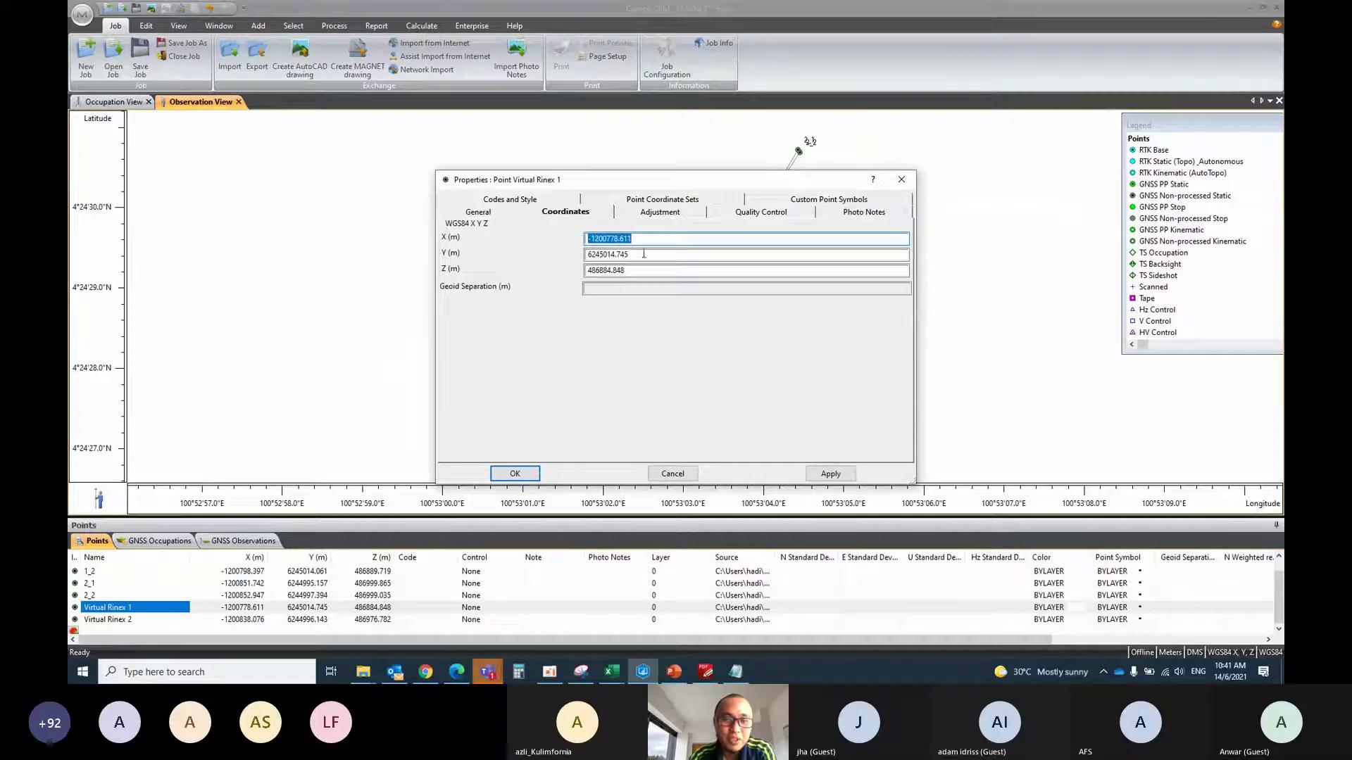
double_click(612, 239)
right_click(621, 239)
left_click(651, 279)
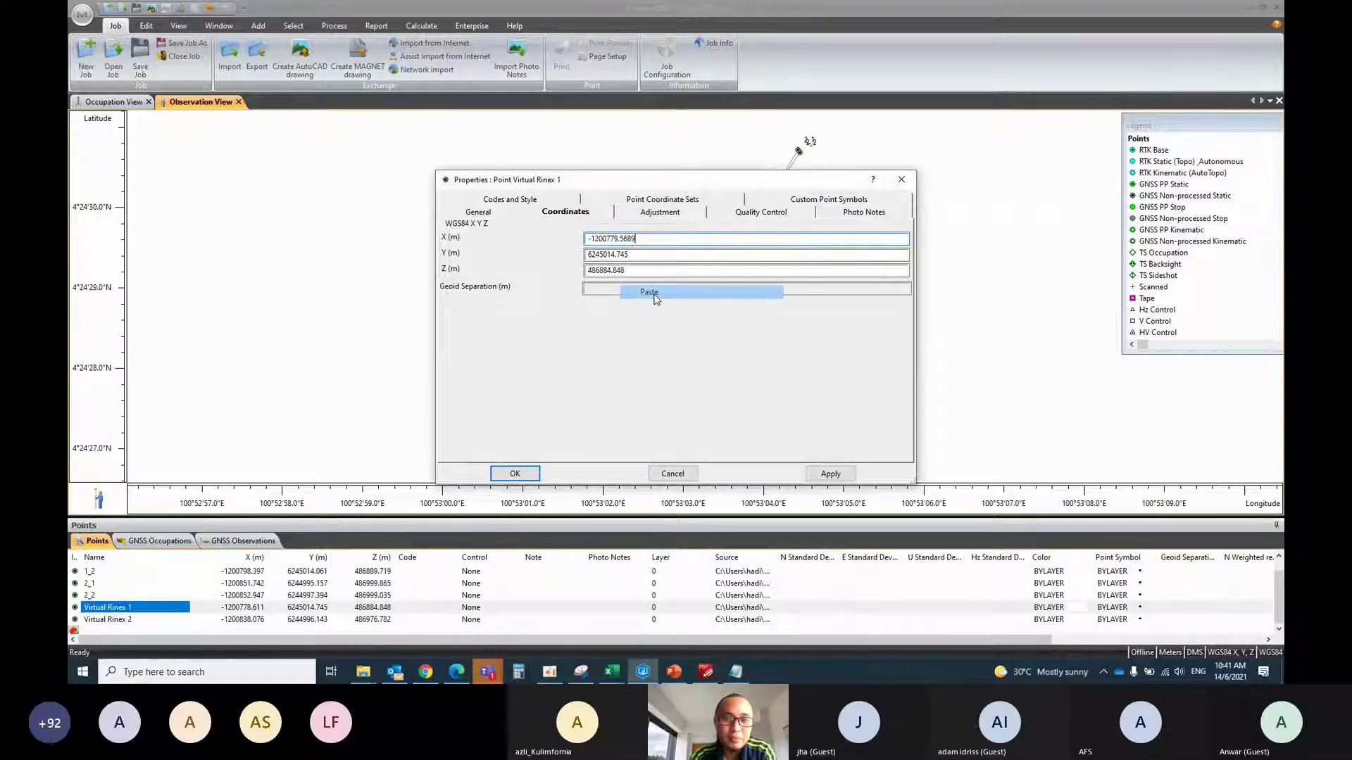
Copy Y 6245016.5696 and Z 486886.0000 from the header into Virtual Rinex 1 and apply
left_click(737, 672)
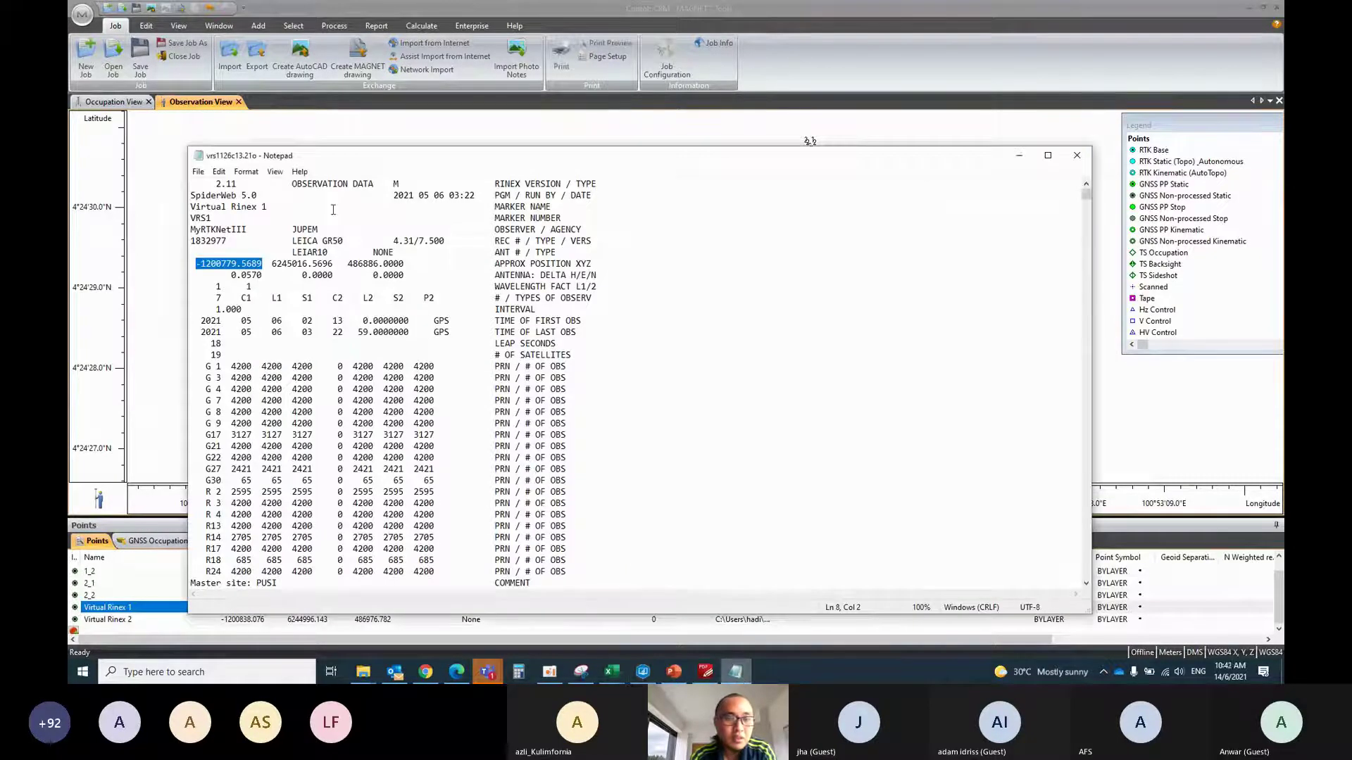
left_click_drag(338, 263, 275, 263)
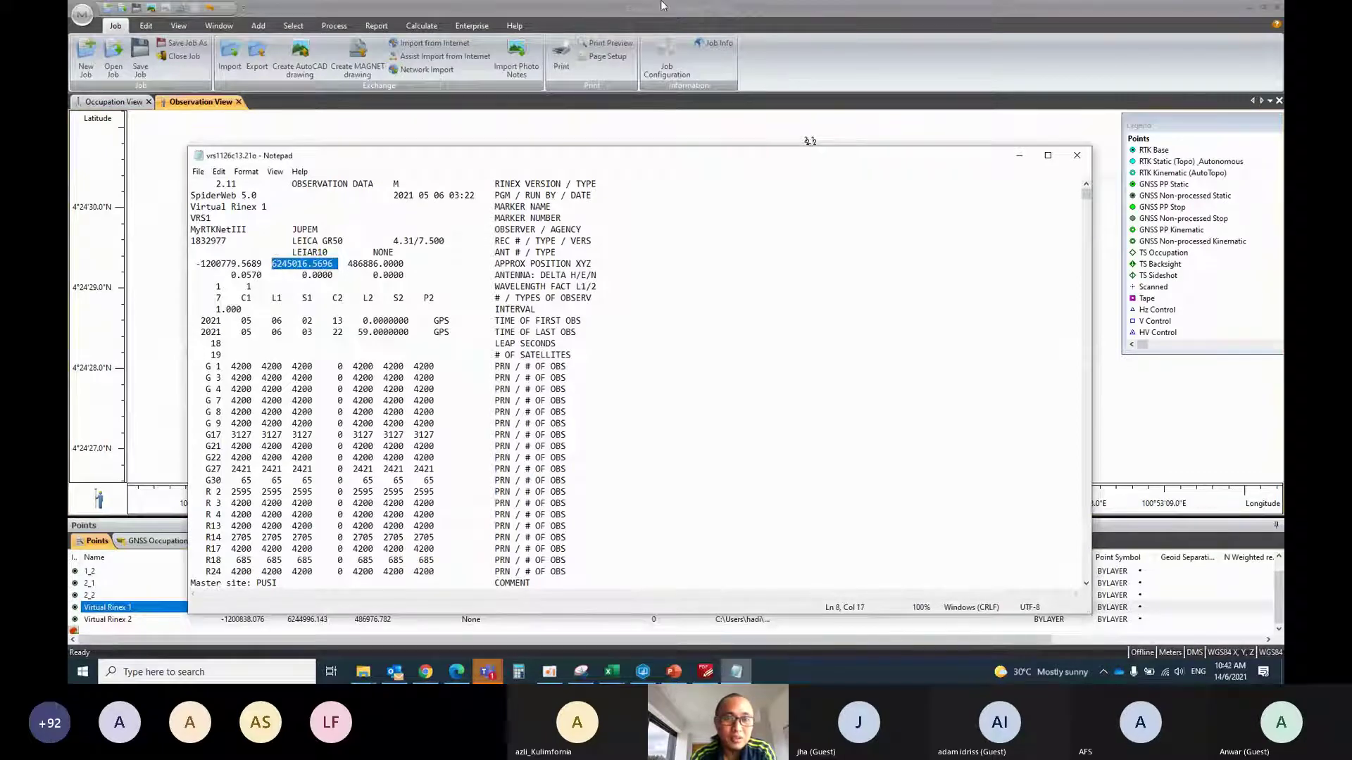
key("alt+Tab")
key("Tab")
key("ctrl+v")
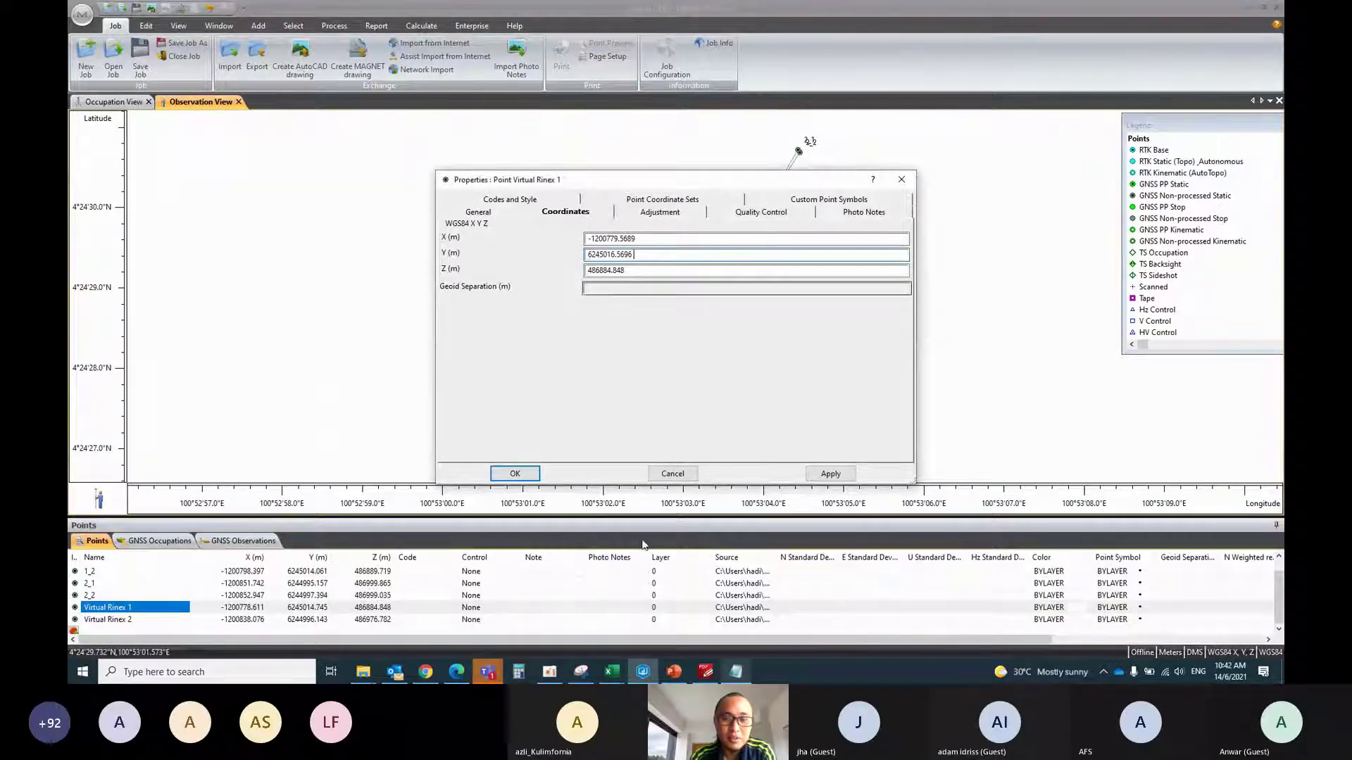
key("alt+Tab")
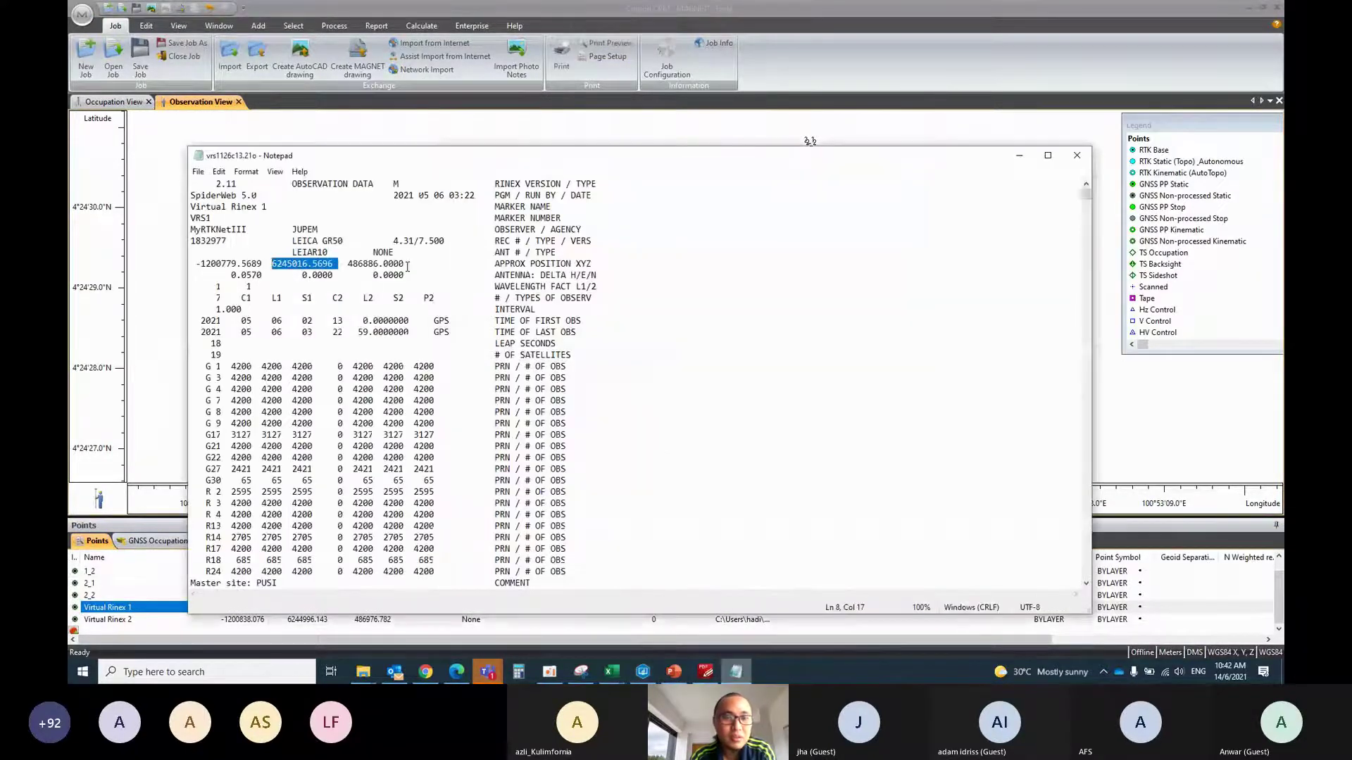
left_click_drag(407, 263, 347, 264)
key("alt+Tab")
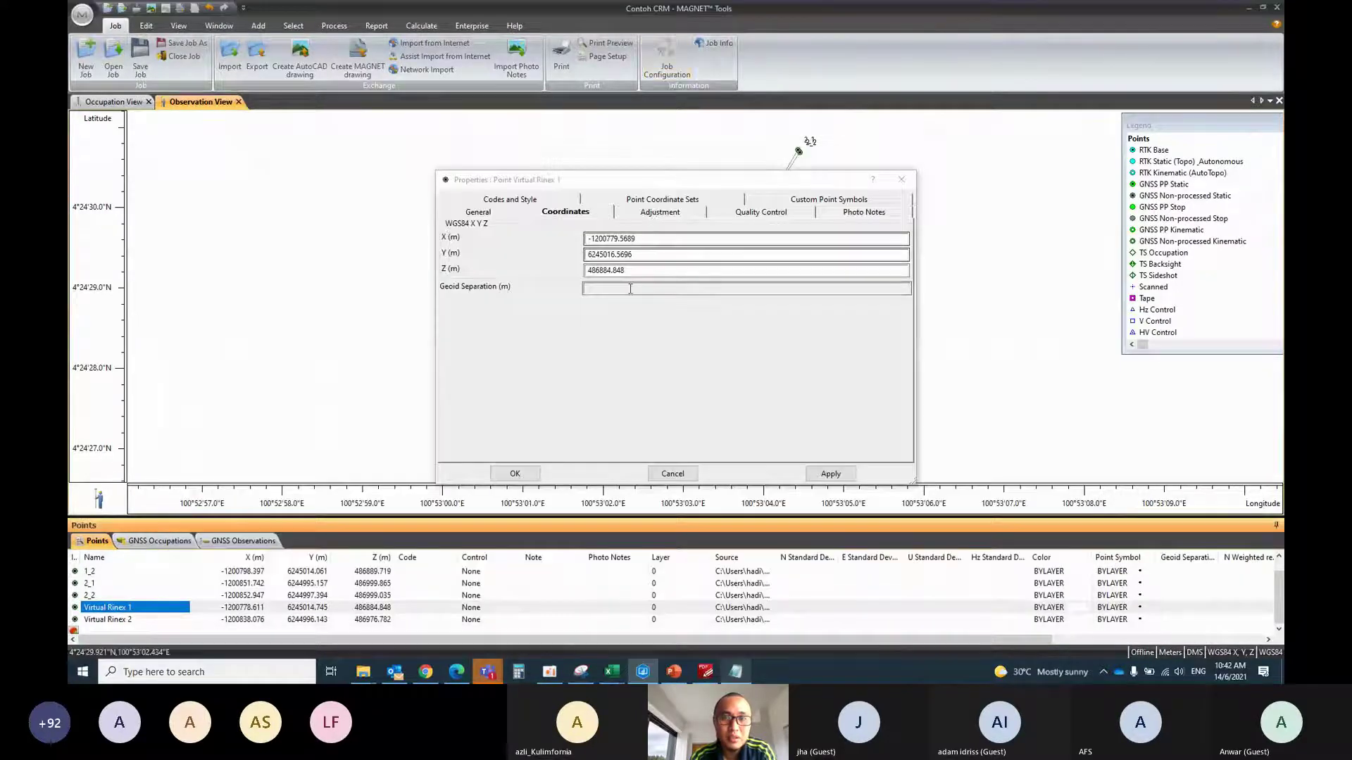
key("Tab")
key("ctrl+v")
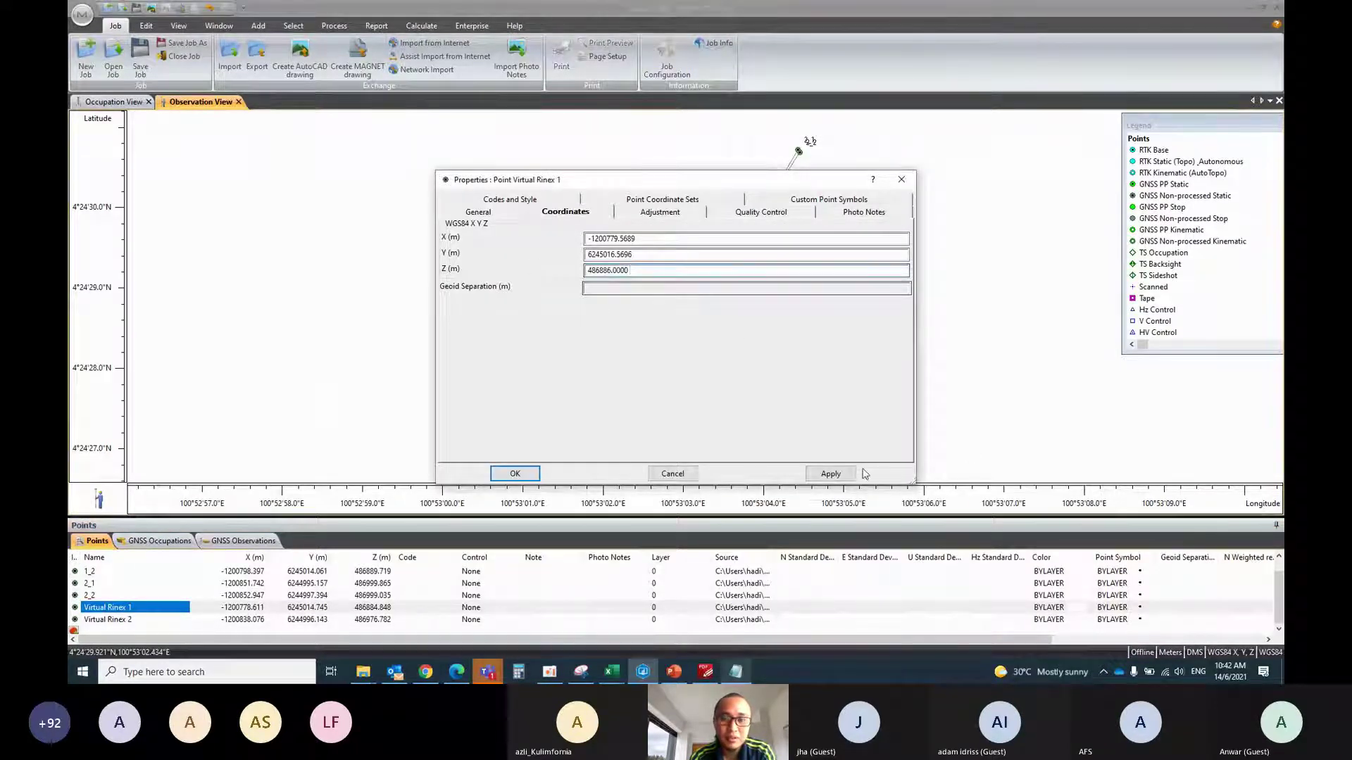
left_click(838, 474)
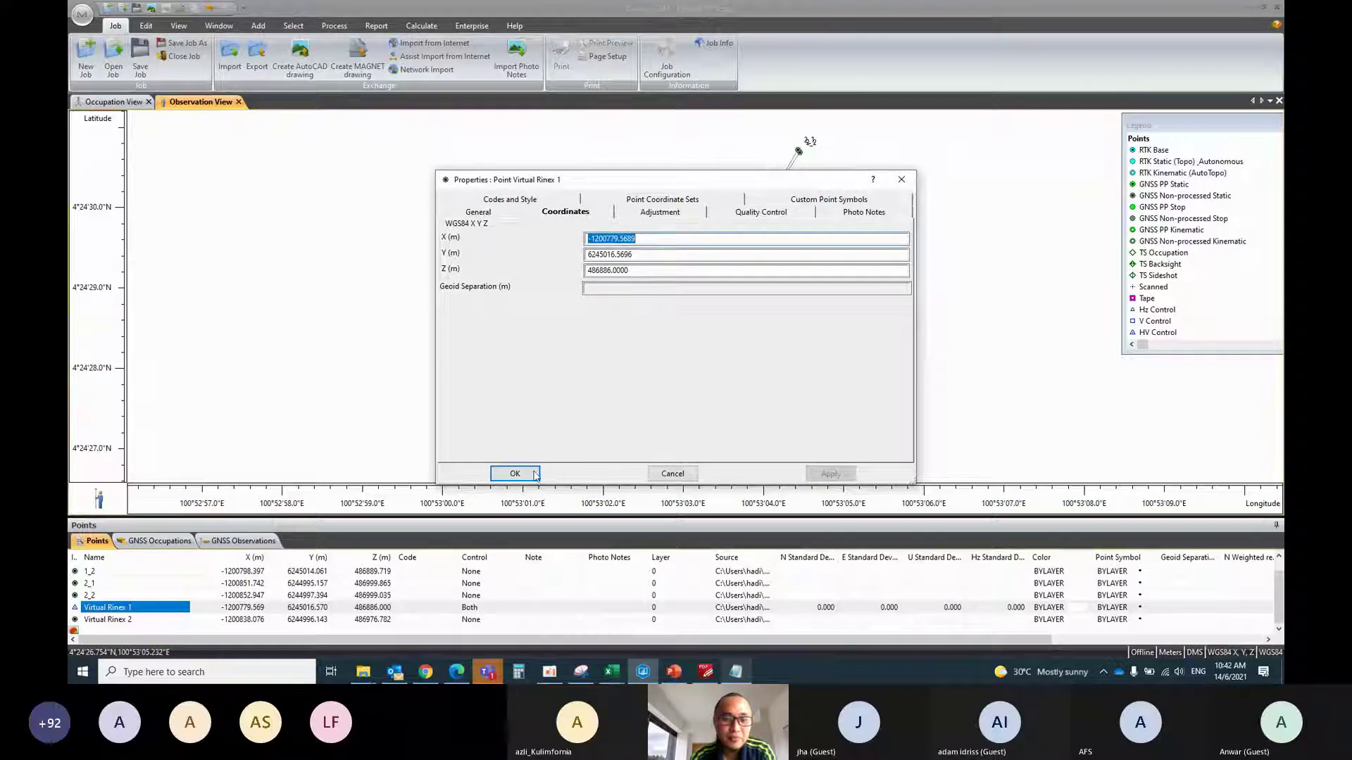
left_click(535, 474)
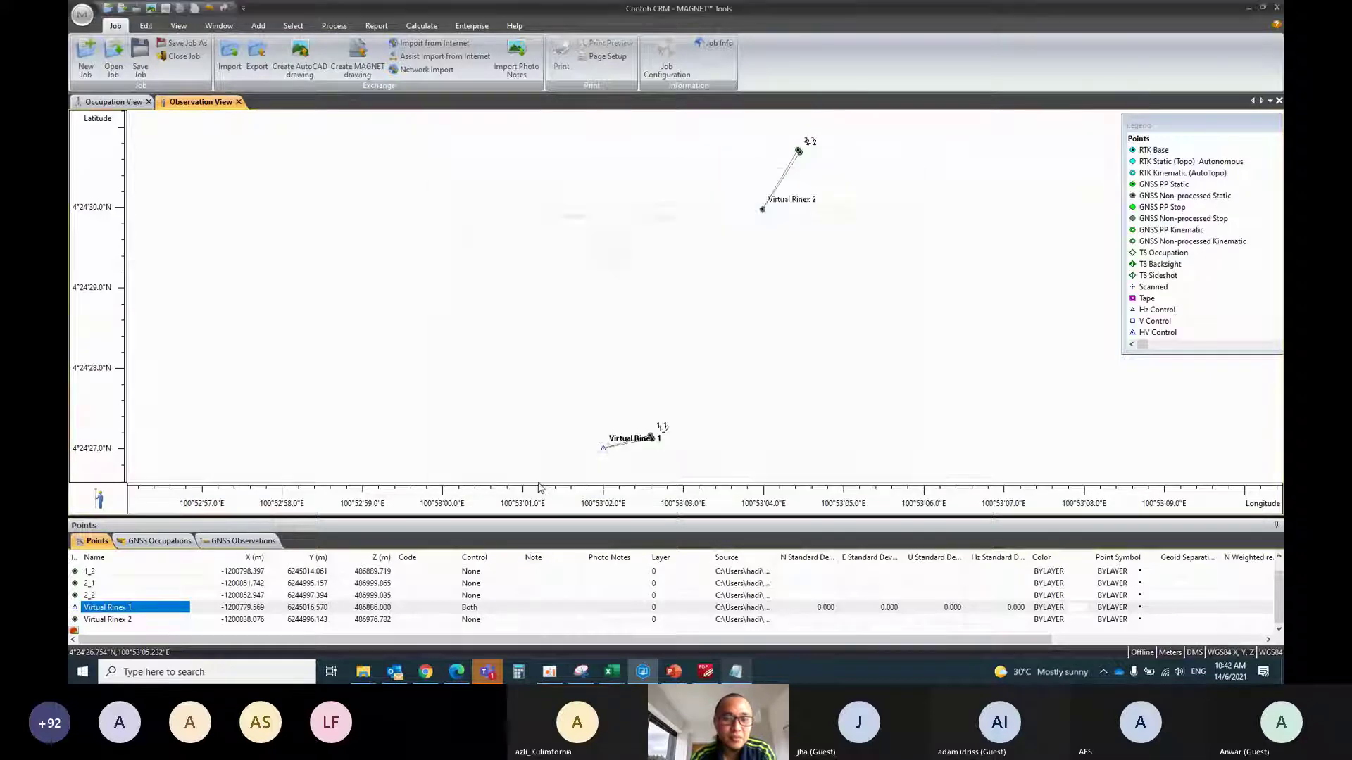
Set Virtual Rinex 2's control to Both, show its coordinates, and close the first RINEX file
right_click(117, 623)
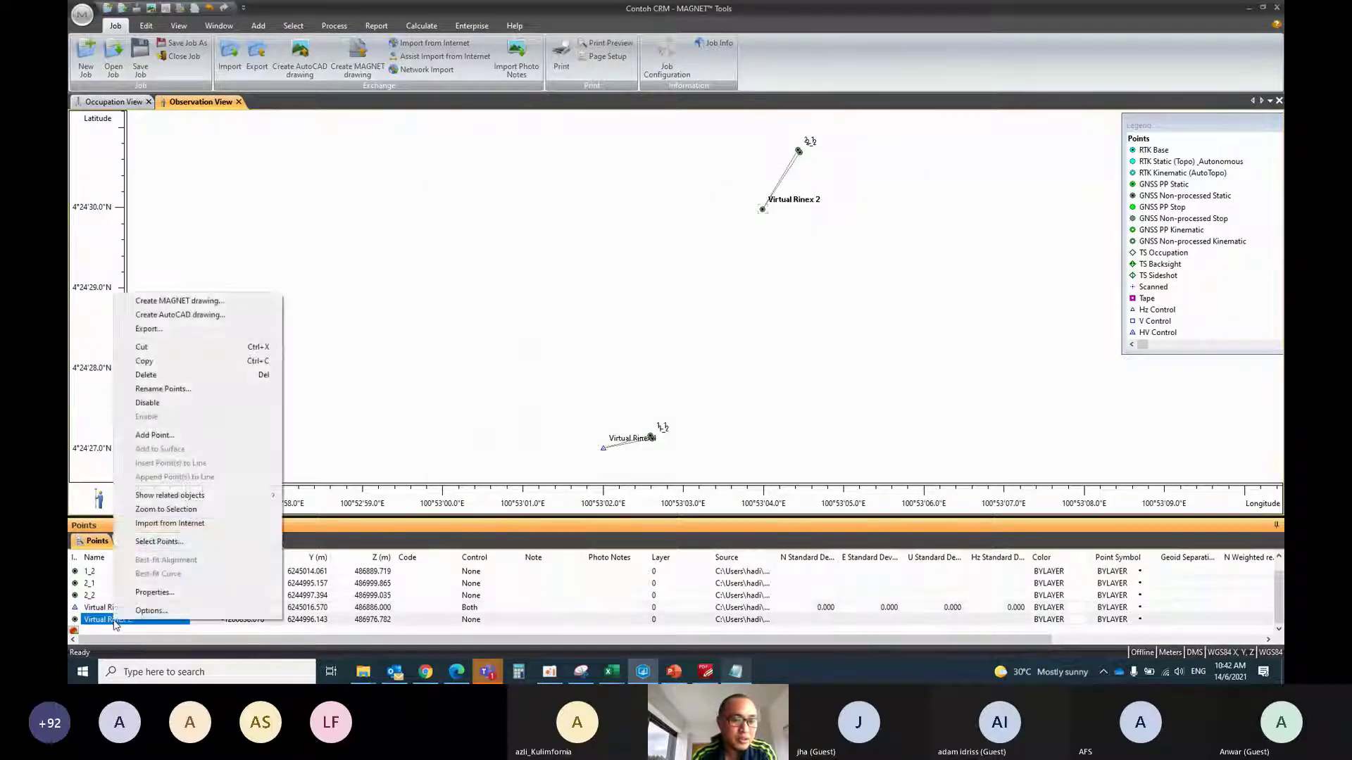
left_click(152, 590)
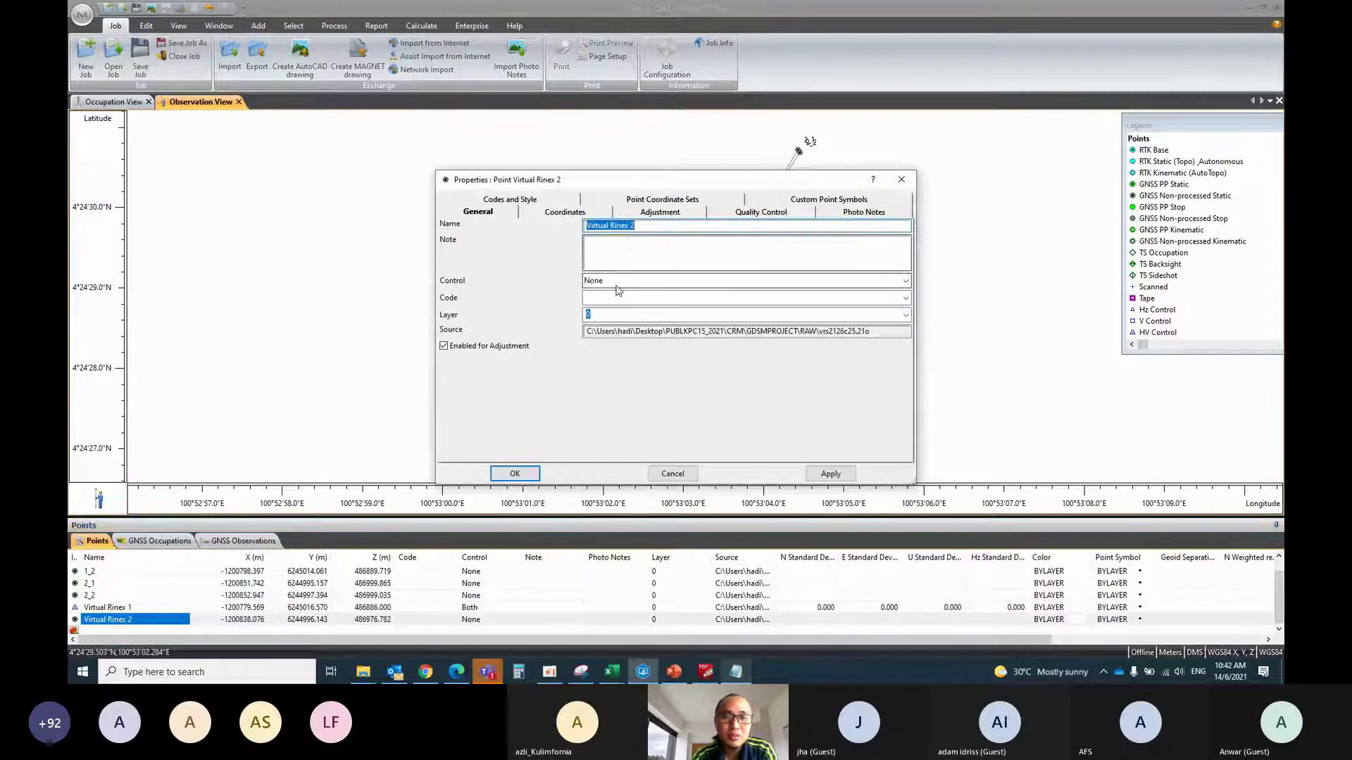
left_click(611, 280)
left_click(616, 325)
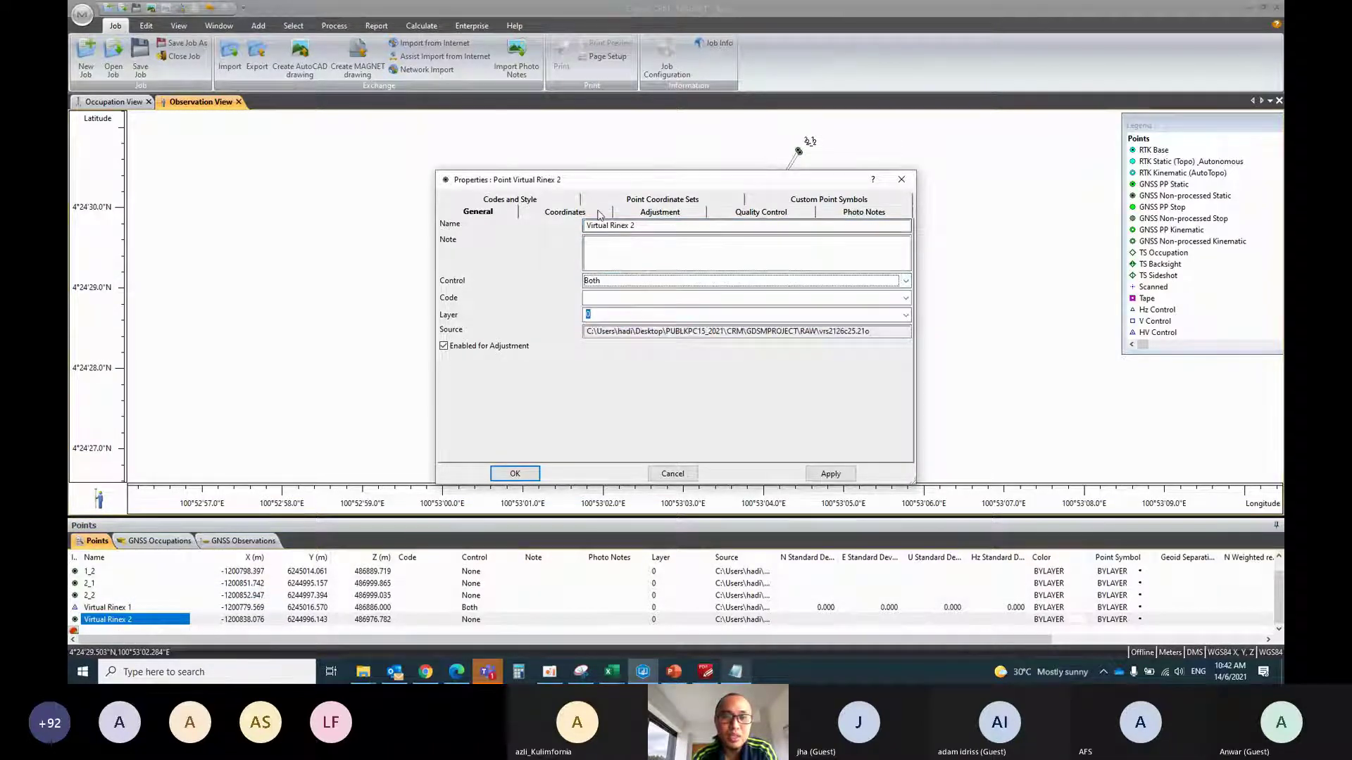
left_click(566, 213)
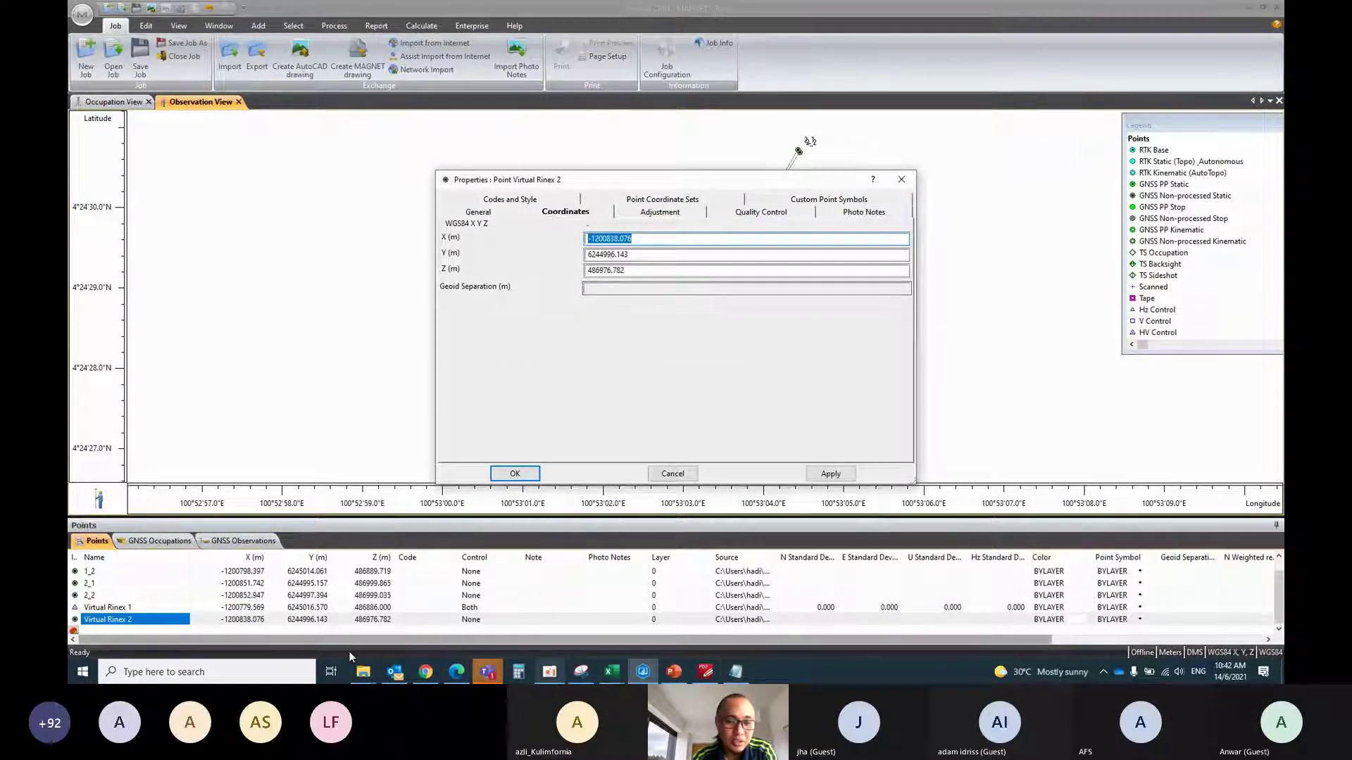
left_click(736, 672)
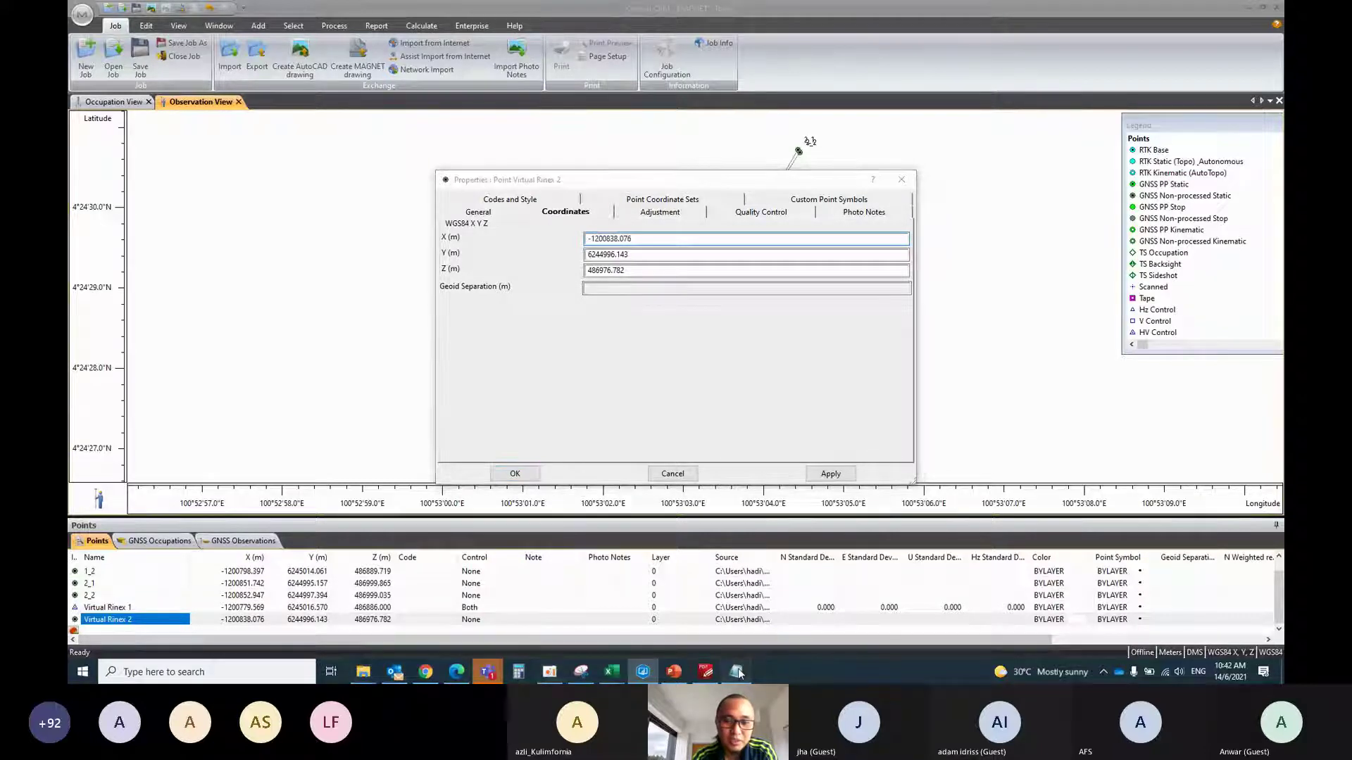
left_click(1075, 156)
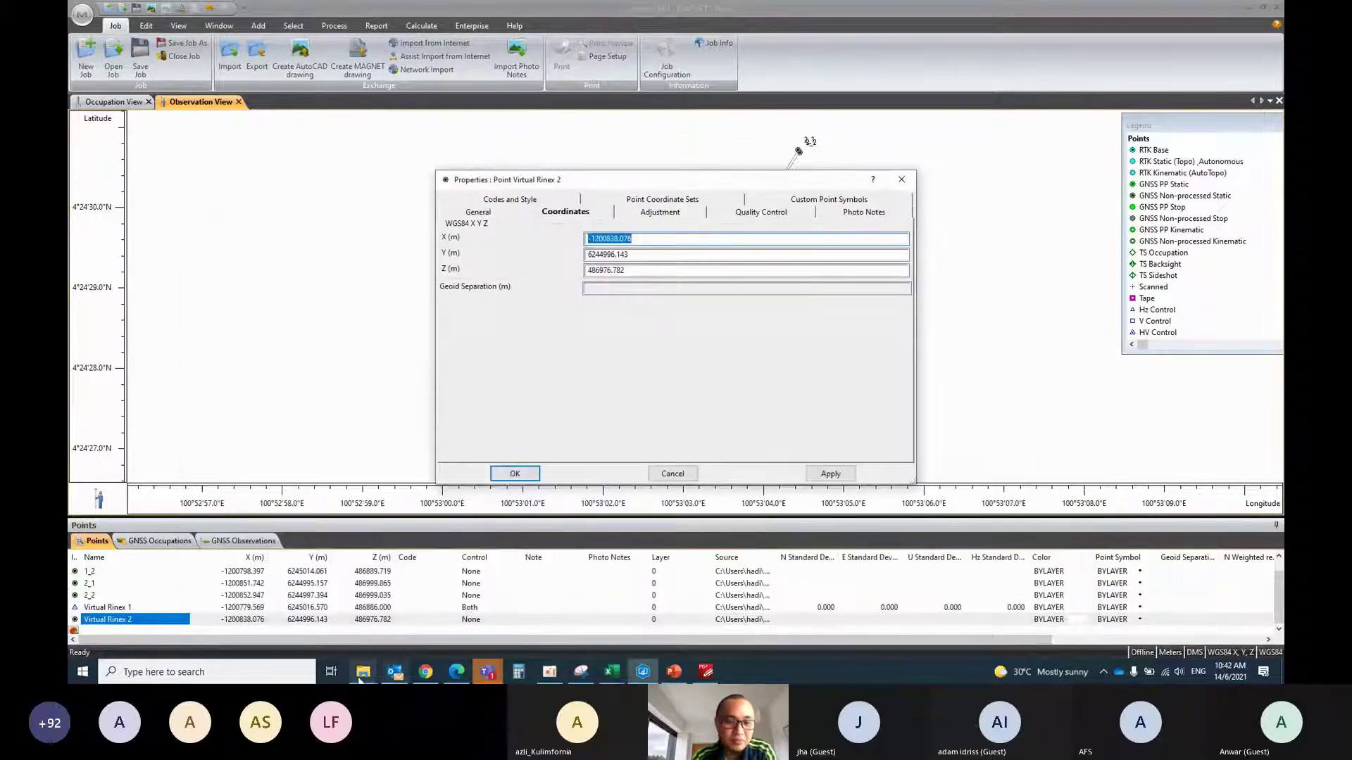
Open vrs2126c25.21o from the RAW folder in Notepad
mouse_move(362, 672)
left_click(417, 620)
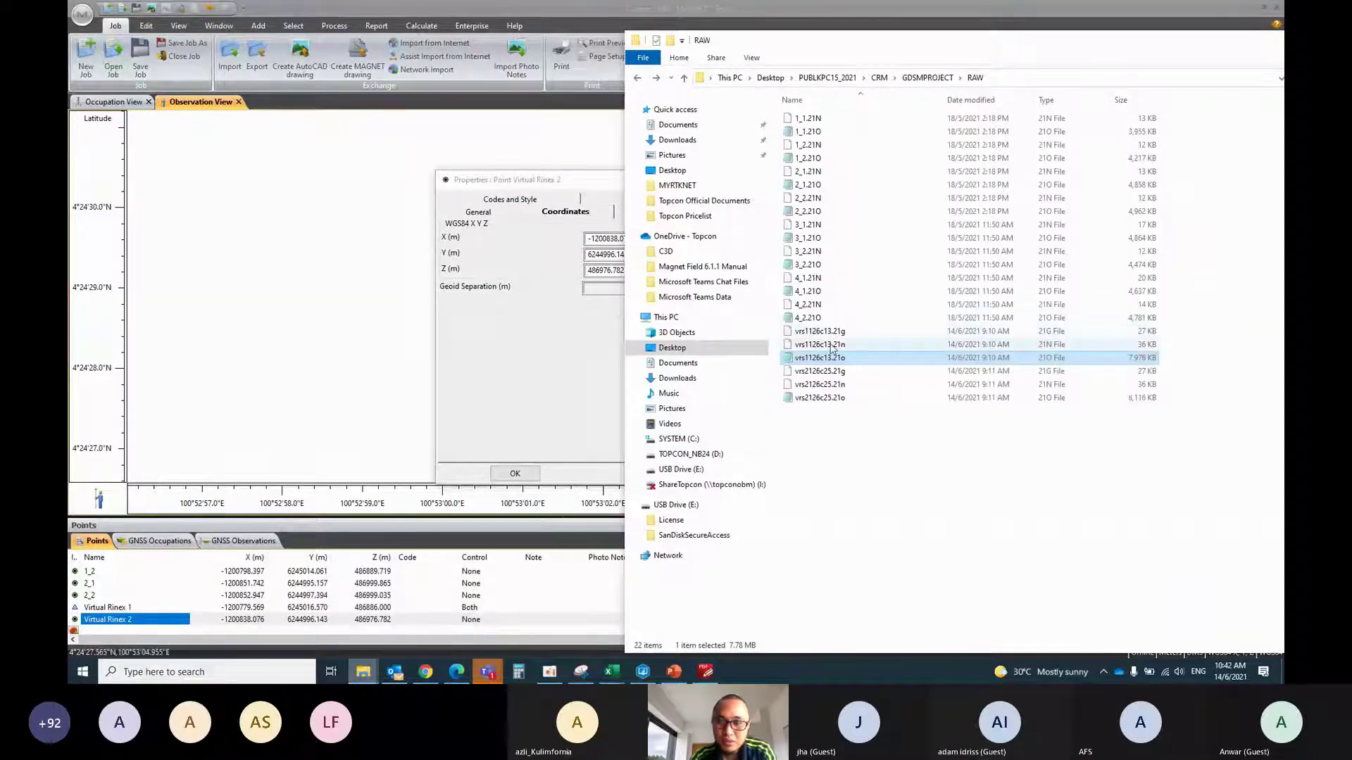
double_click(831, 398)
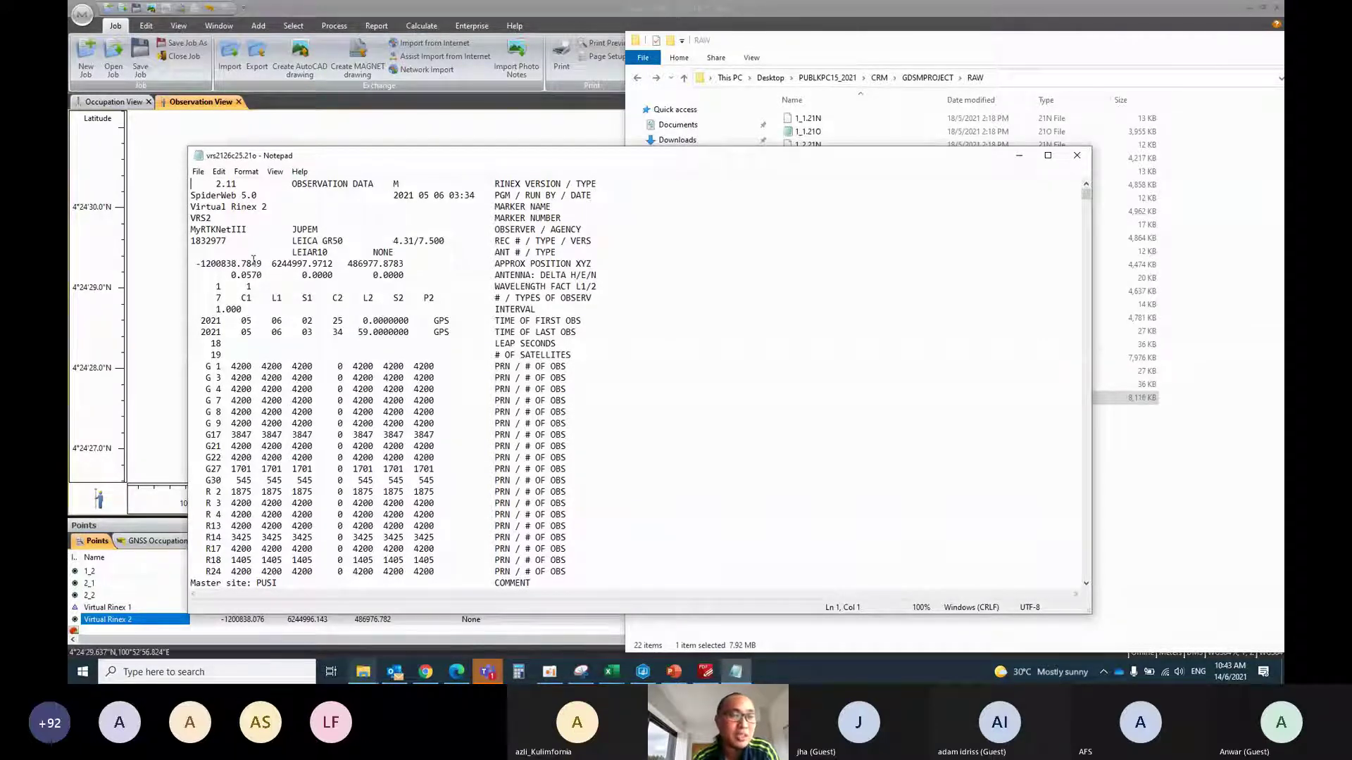
Paste X -1200838.7849 and Y 6244997.9712 from the header into Virtual Rinex 2's coordinates
left_click_drag(268, 264, 191, 267)
key("ctrl+c")
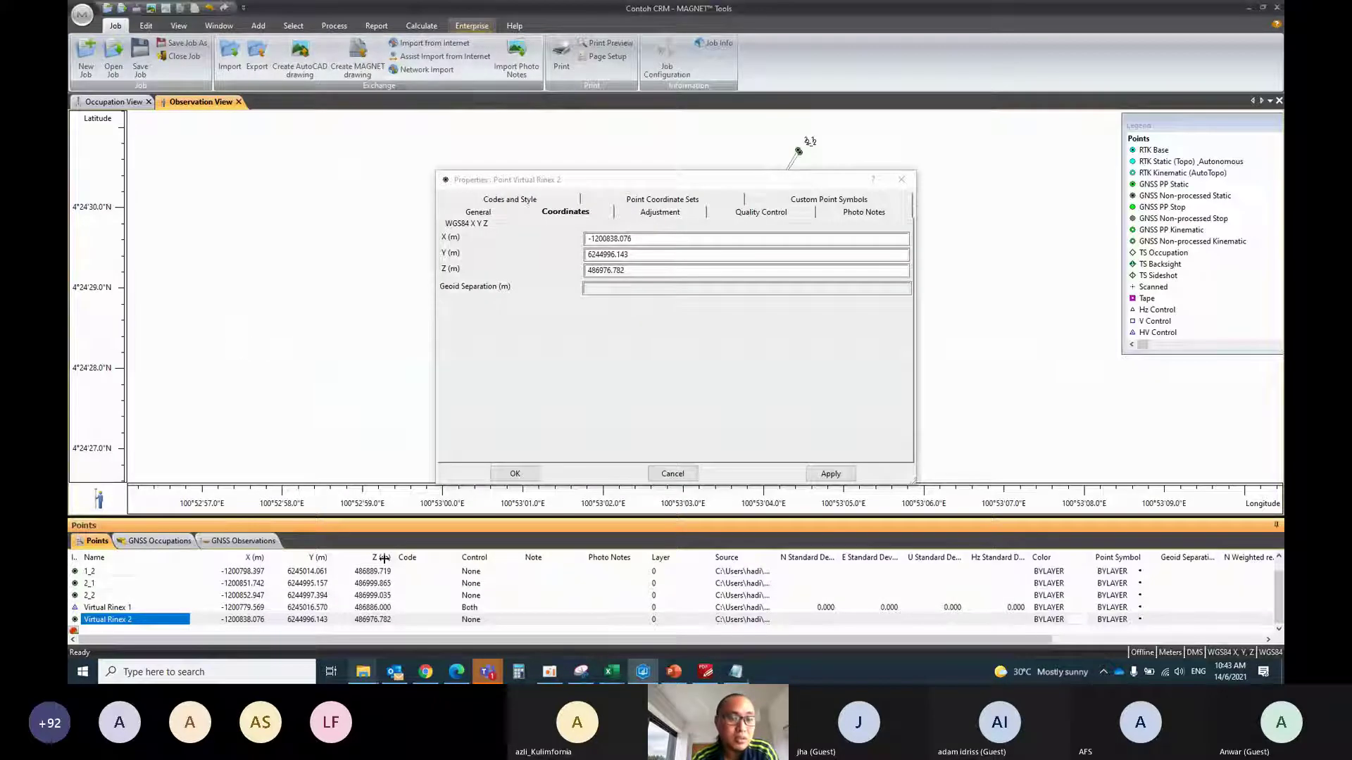
left_click(148, 624)
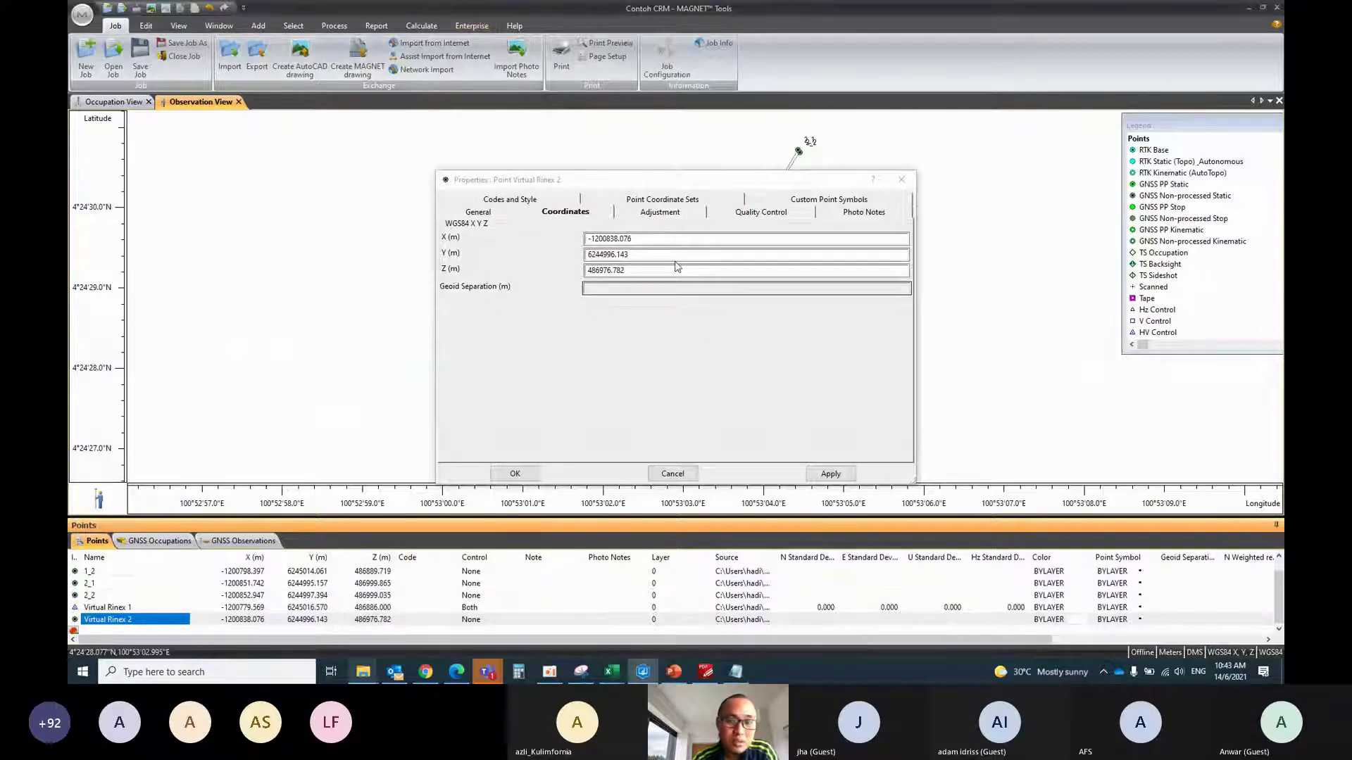
left_click(485, 245)
key("ctrl+v")
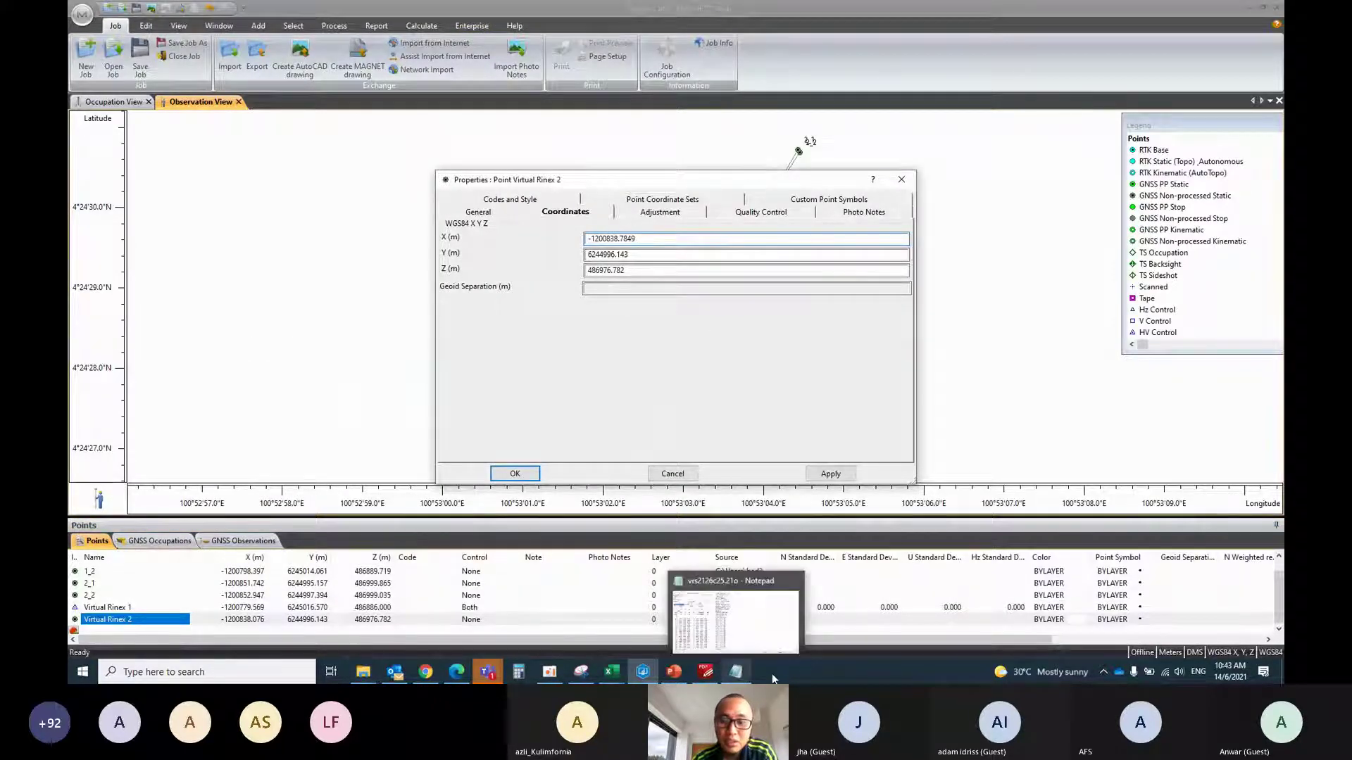
left_click(735, 671)
left_click_drag(338, 266, 272, 265)
key("ctrl+c")
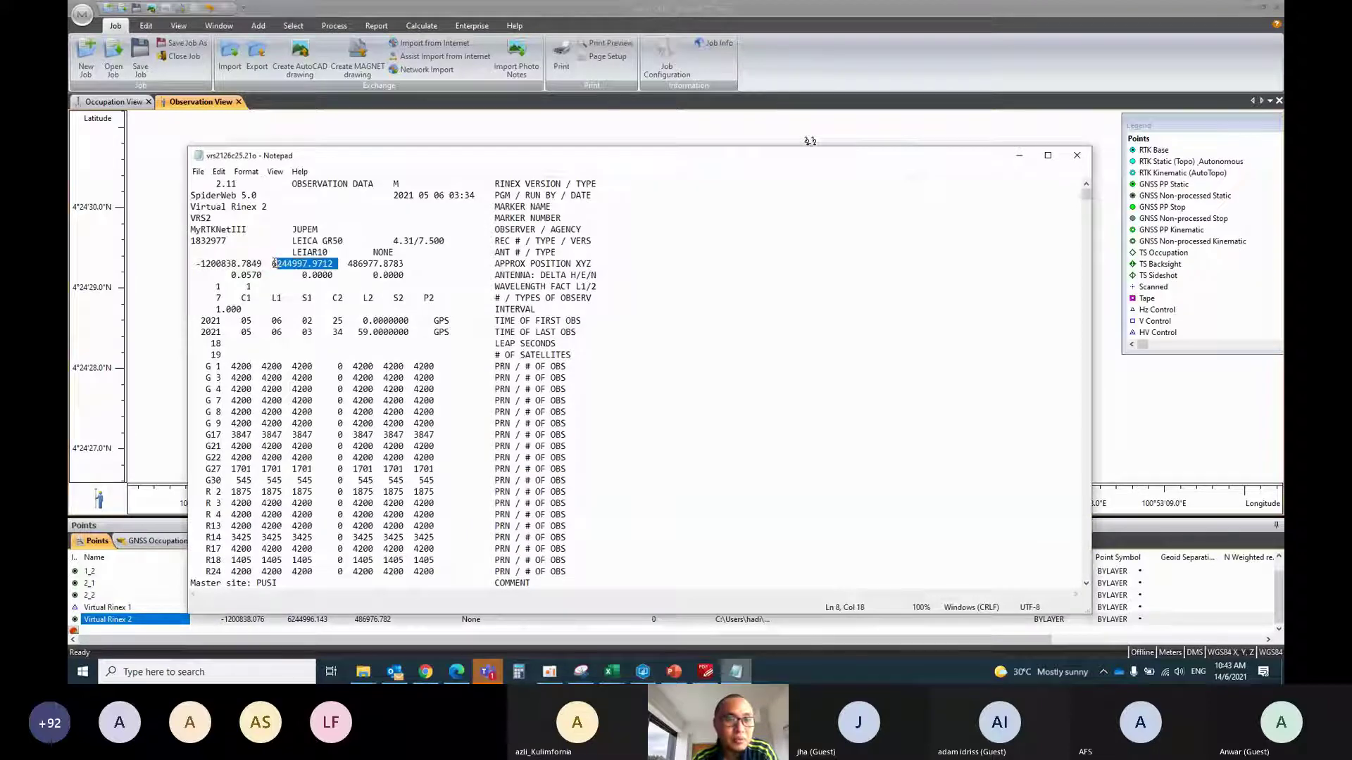
key("alt+Tab")
left_click(649, 254)
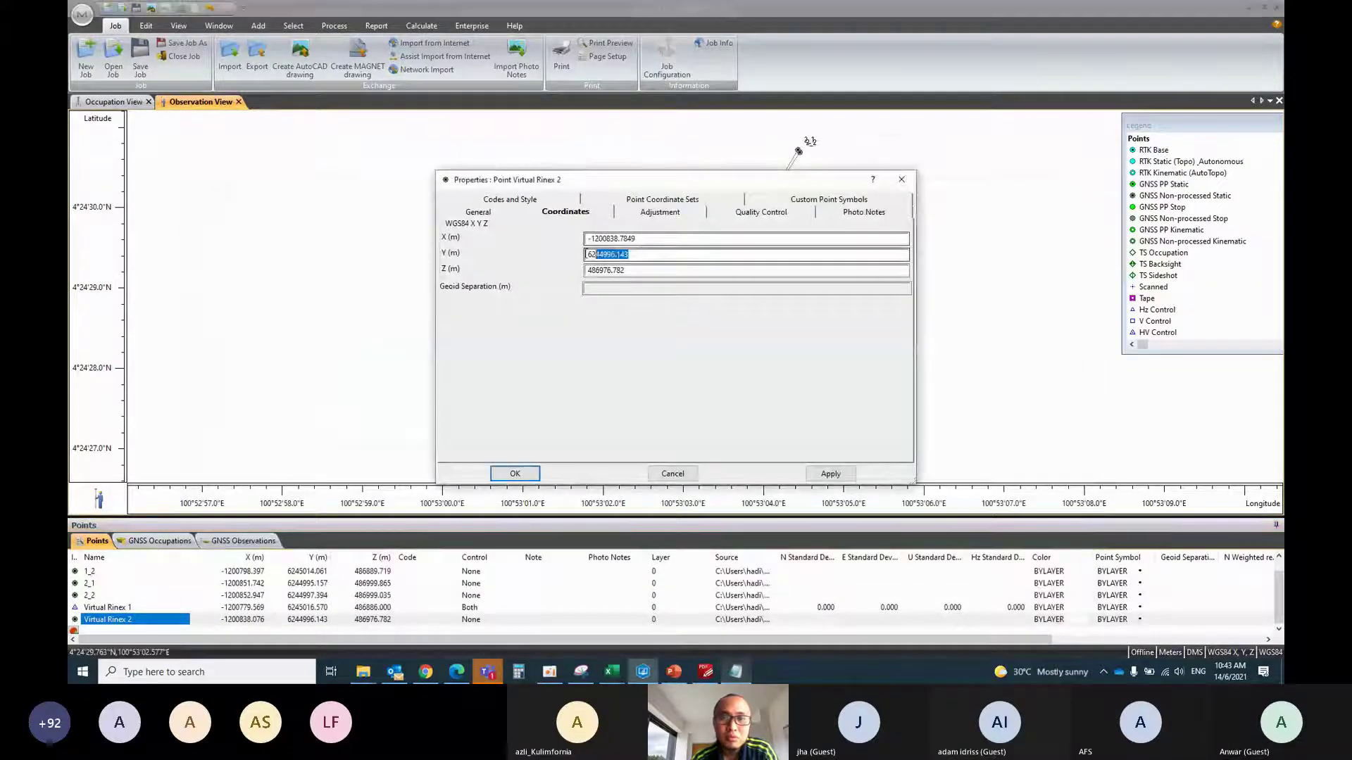
key("ctrl+v")
Paste Z 486977.8783 into Virtual Rinex 2 and apply the new coordinates
left_click(732, 673)
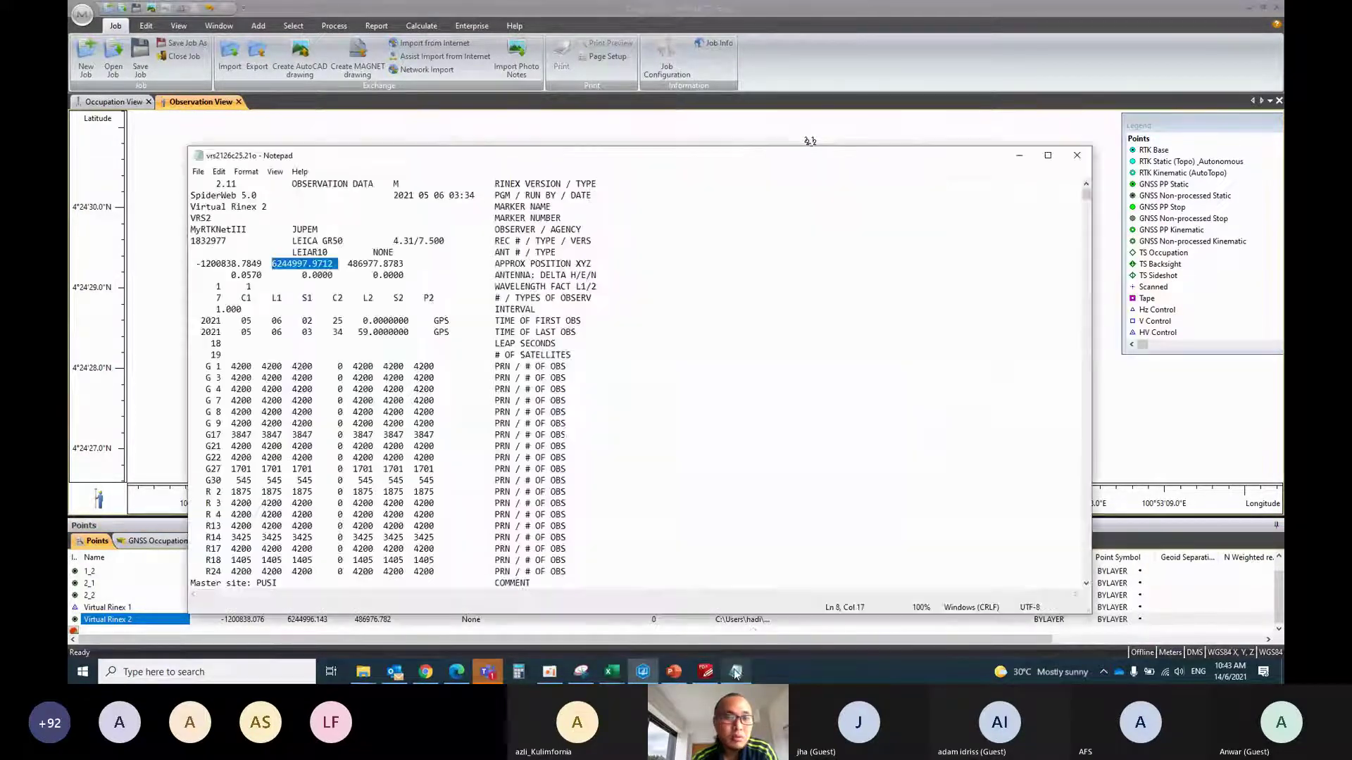
left_click_drag(414, 264, 359, 262)
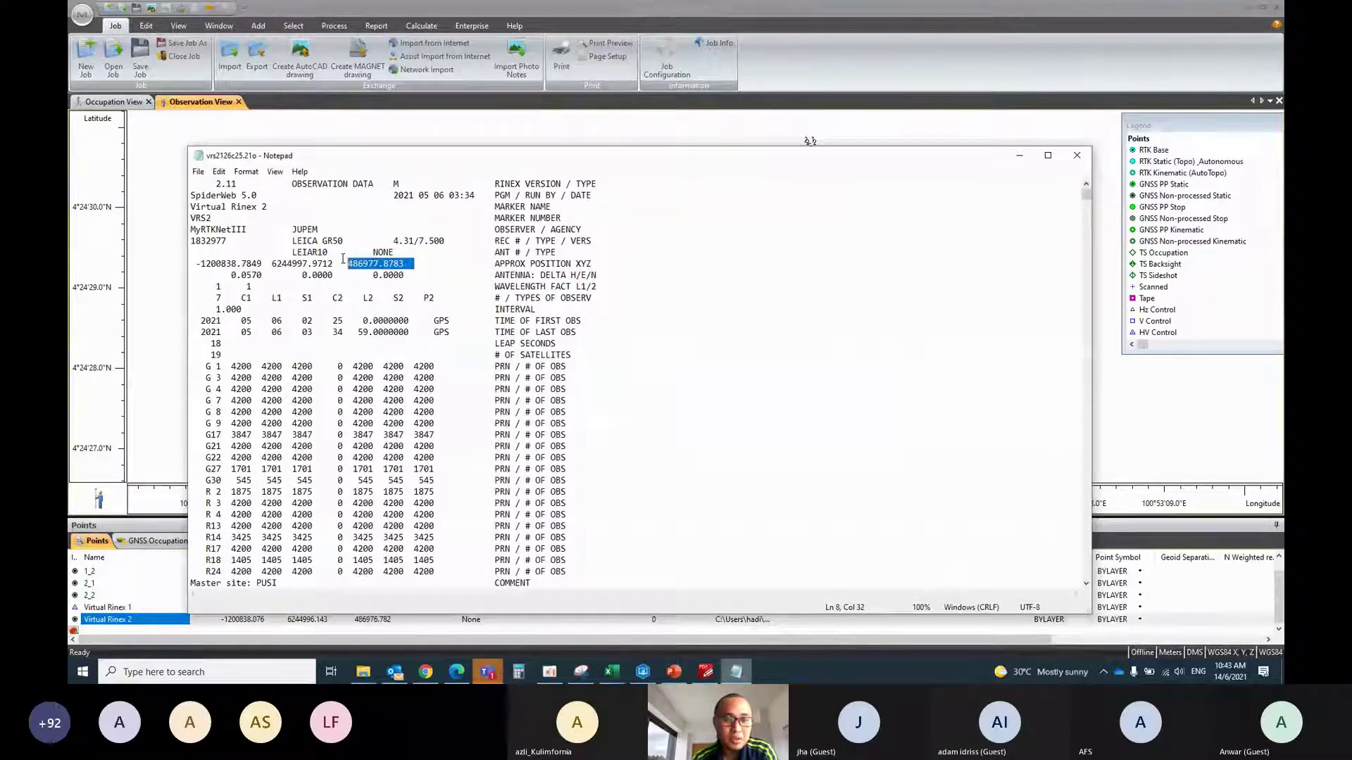
key("alt+Tab")
left_click(638, 271)
double_click(638, 270)
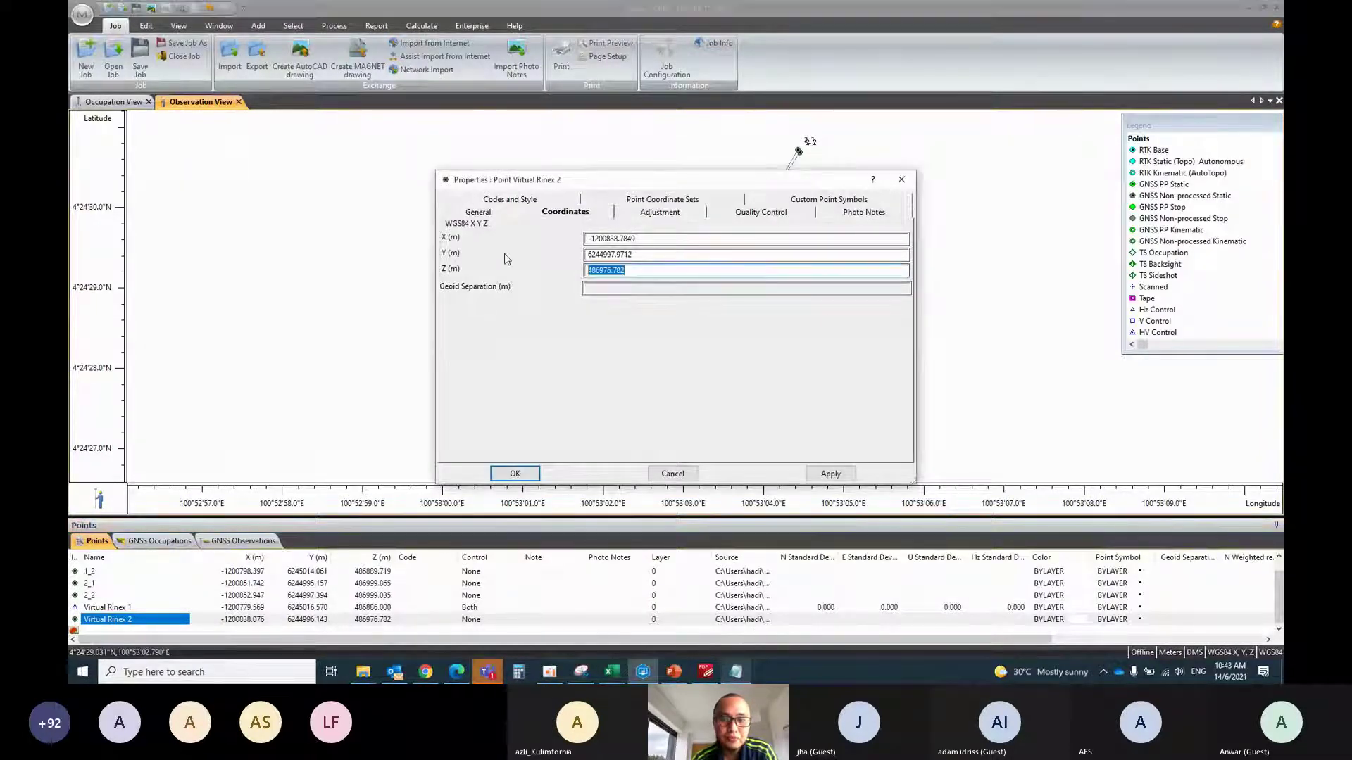
type("486977.8783")
left_click(837, 474)
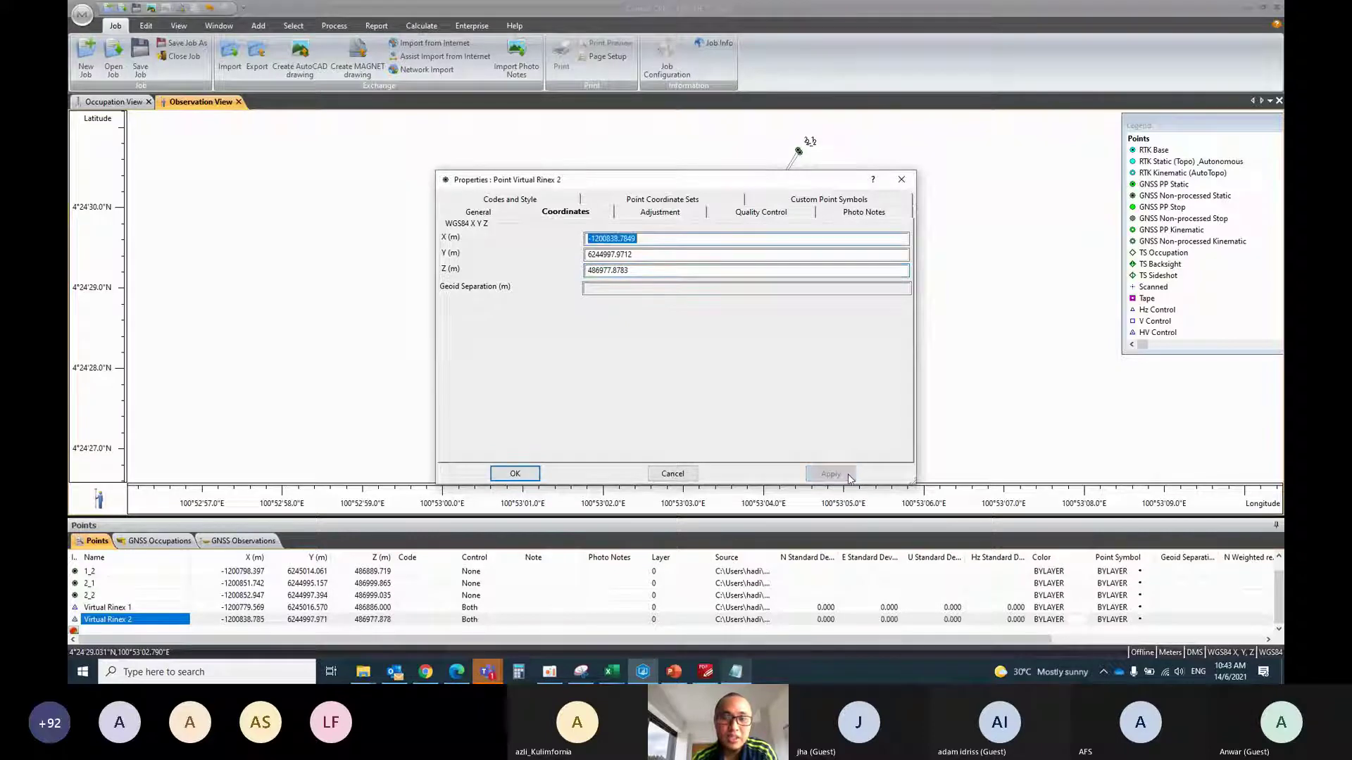
left_click(521, 475)
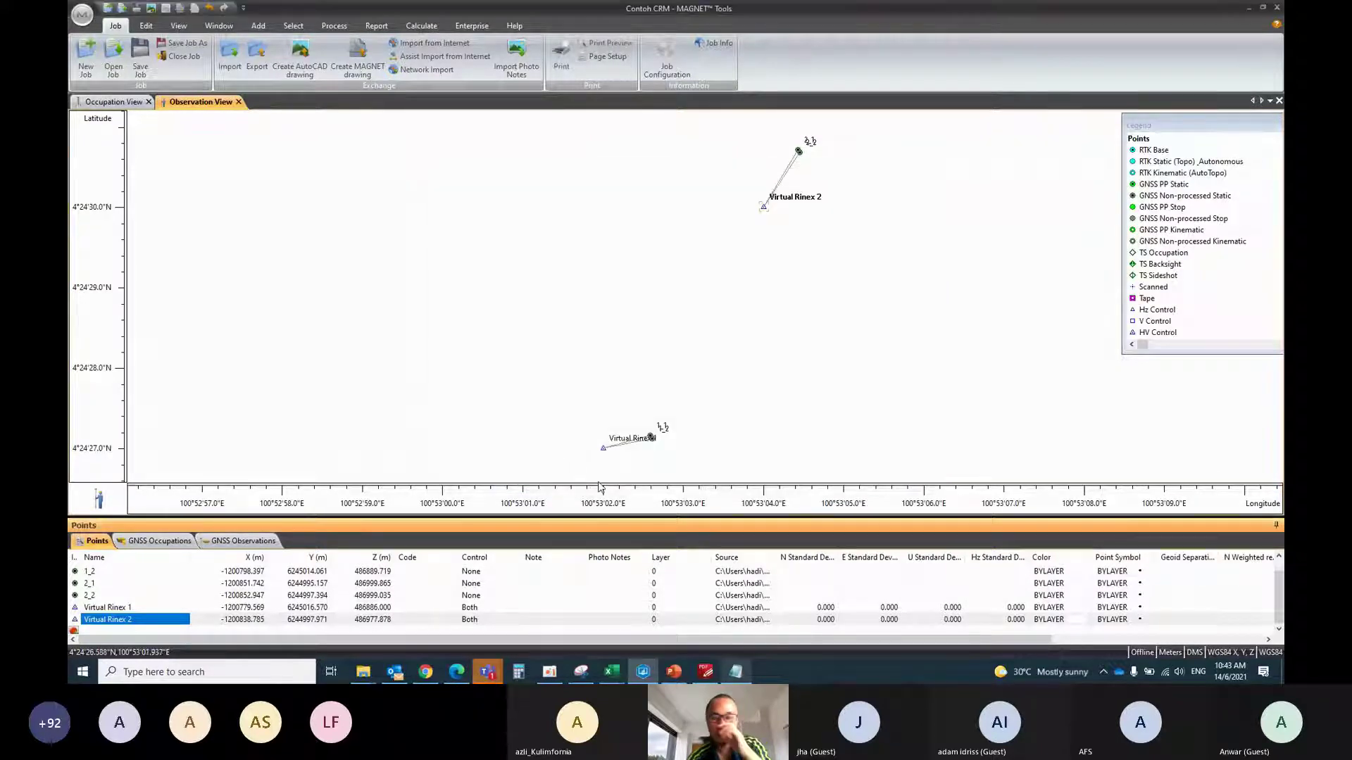
List the GNSS occupations and change 1_1's antenna height method to Slant
left_click(672, 337)
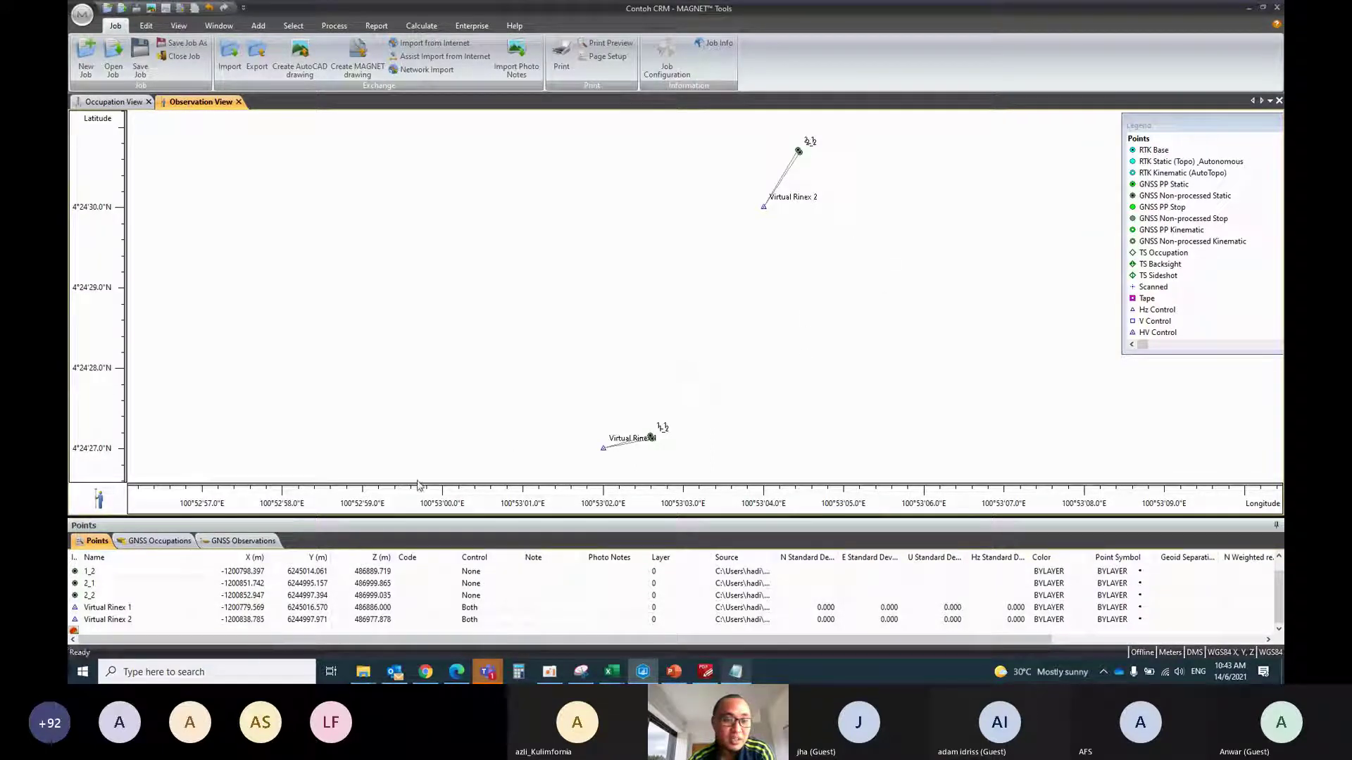
left_click(154, 543)
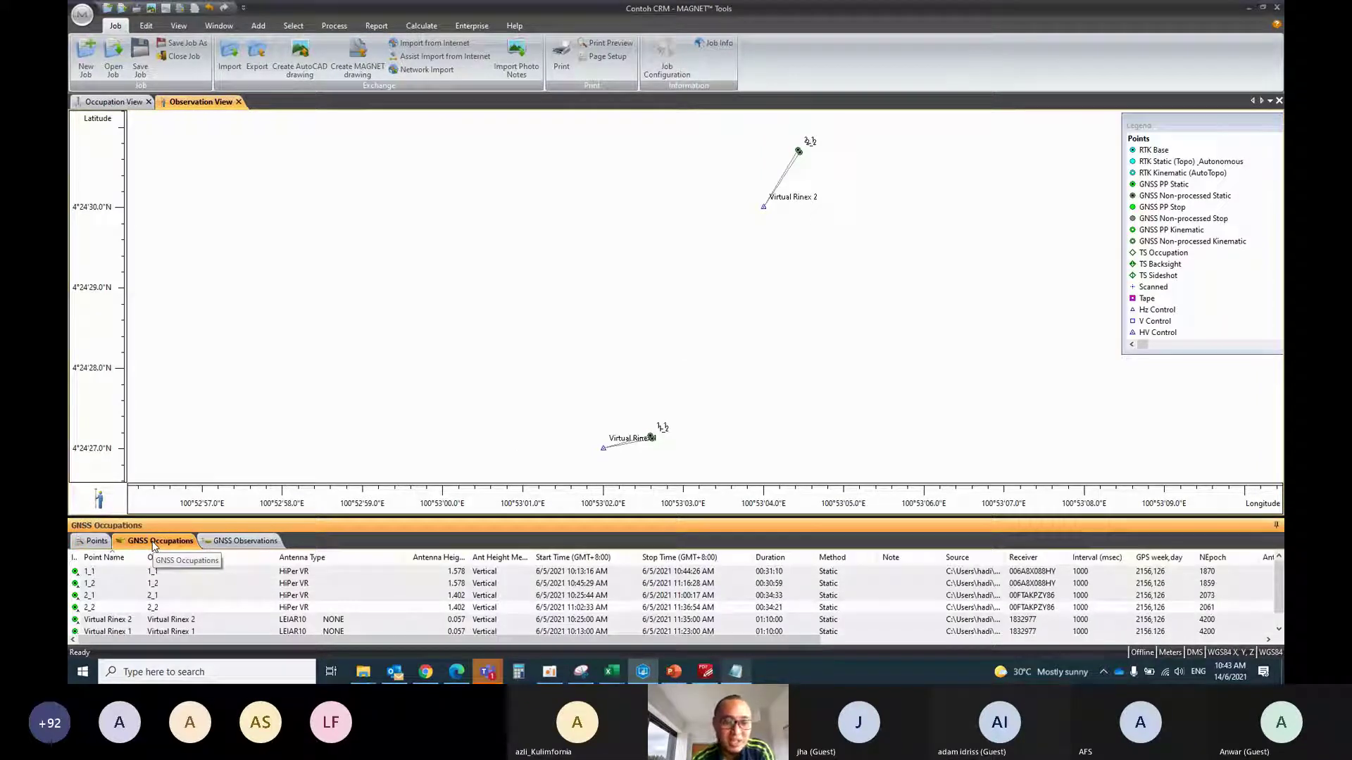
left_click(319, 573)
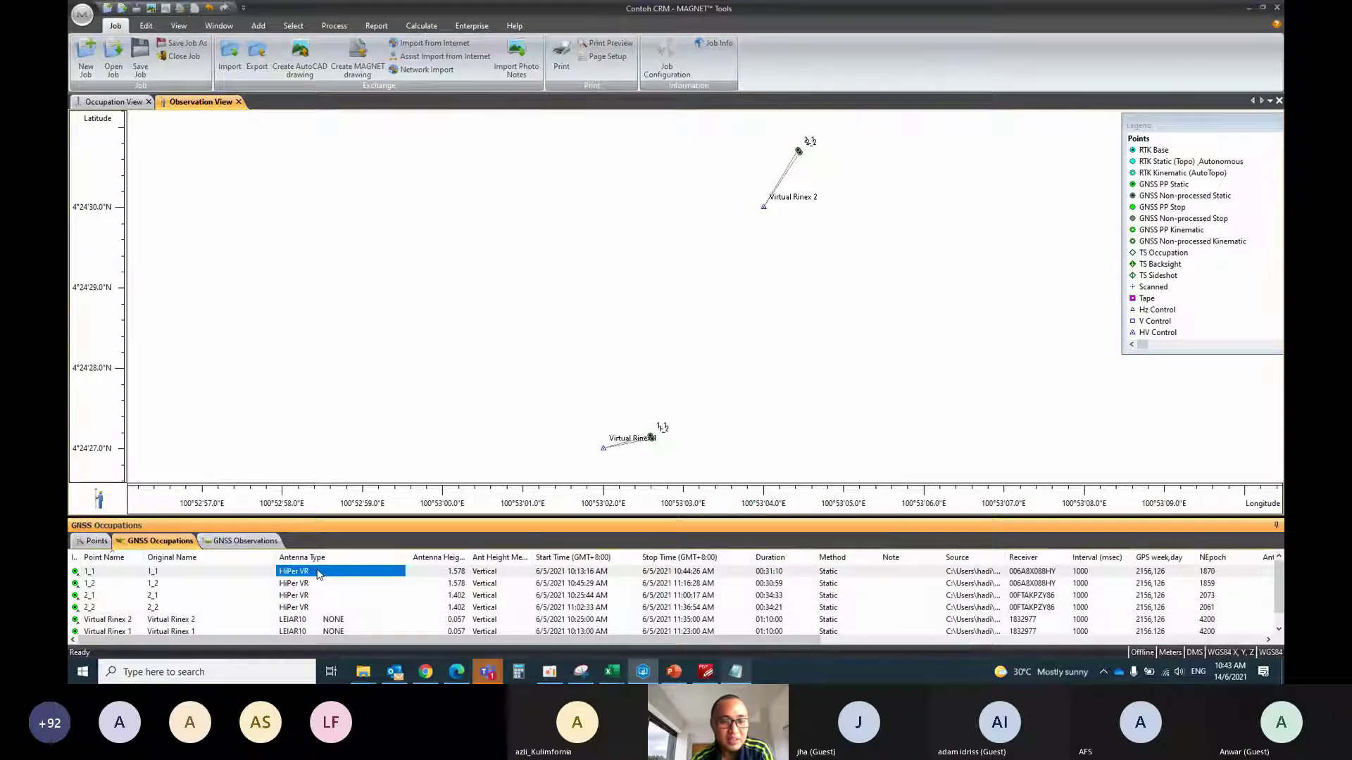
left_click(444, 574)
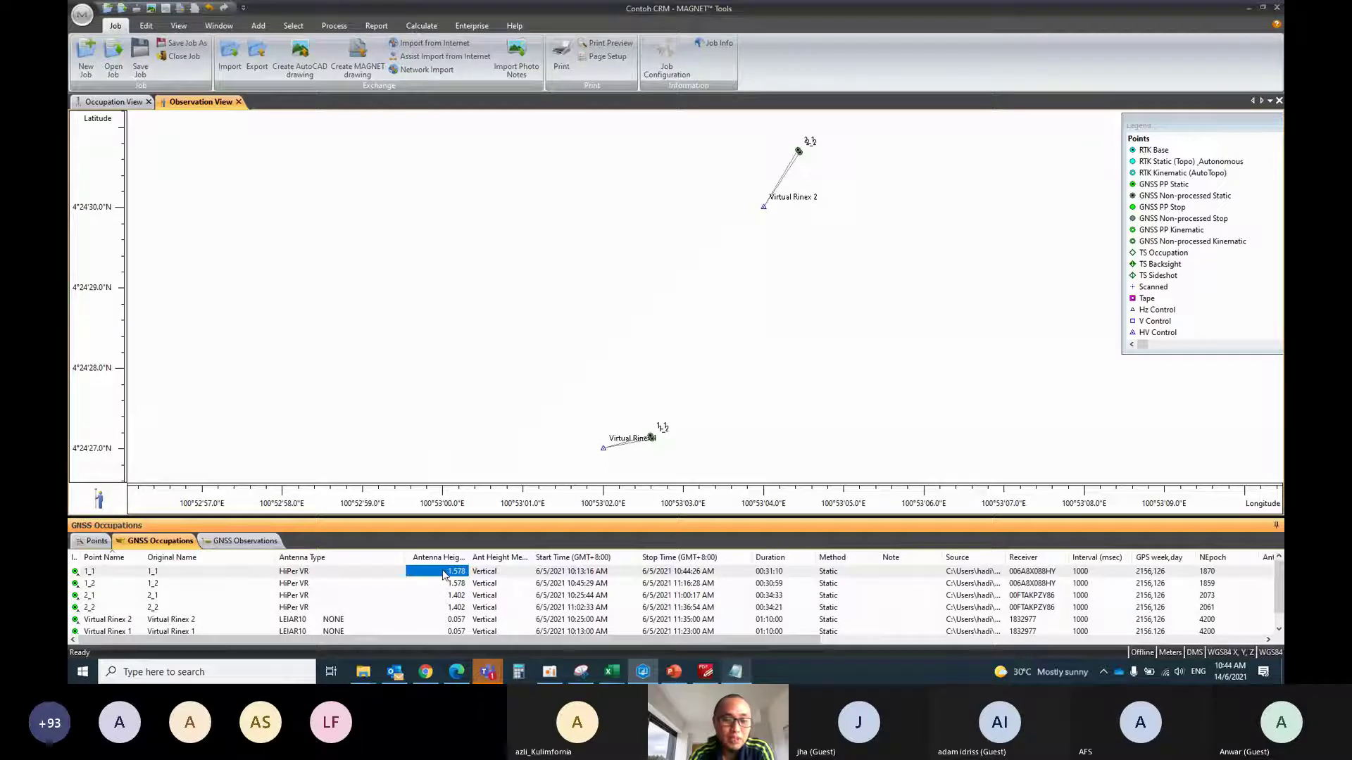
left_click(493, 575)
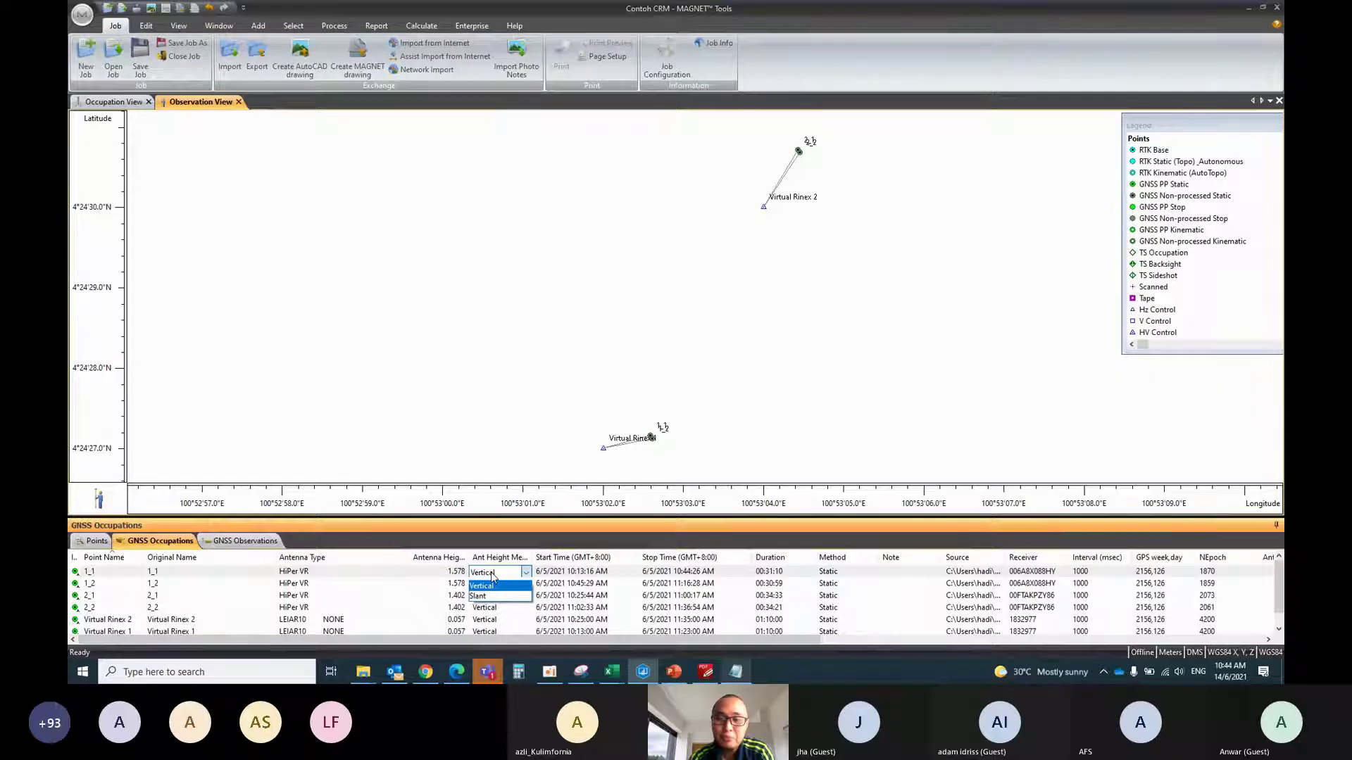
left_click(496, 595)
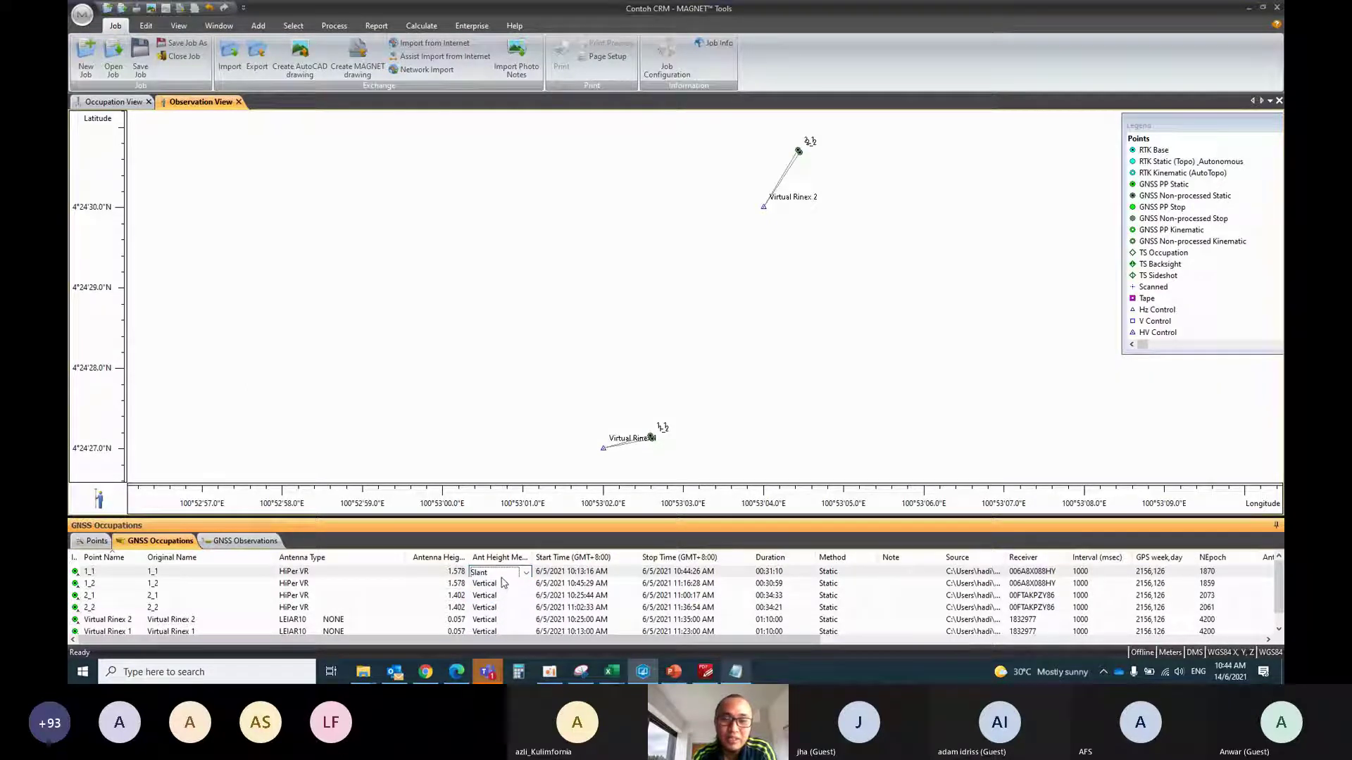
left_click(501, 584)
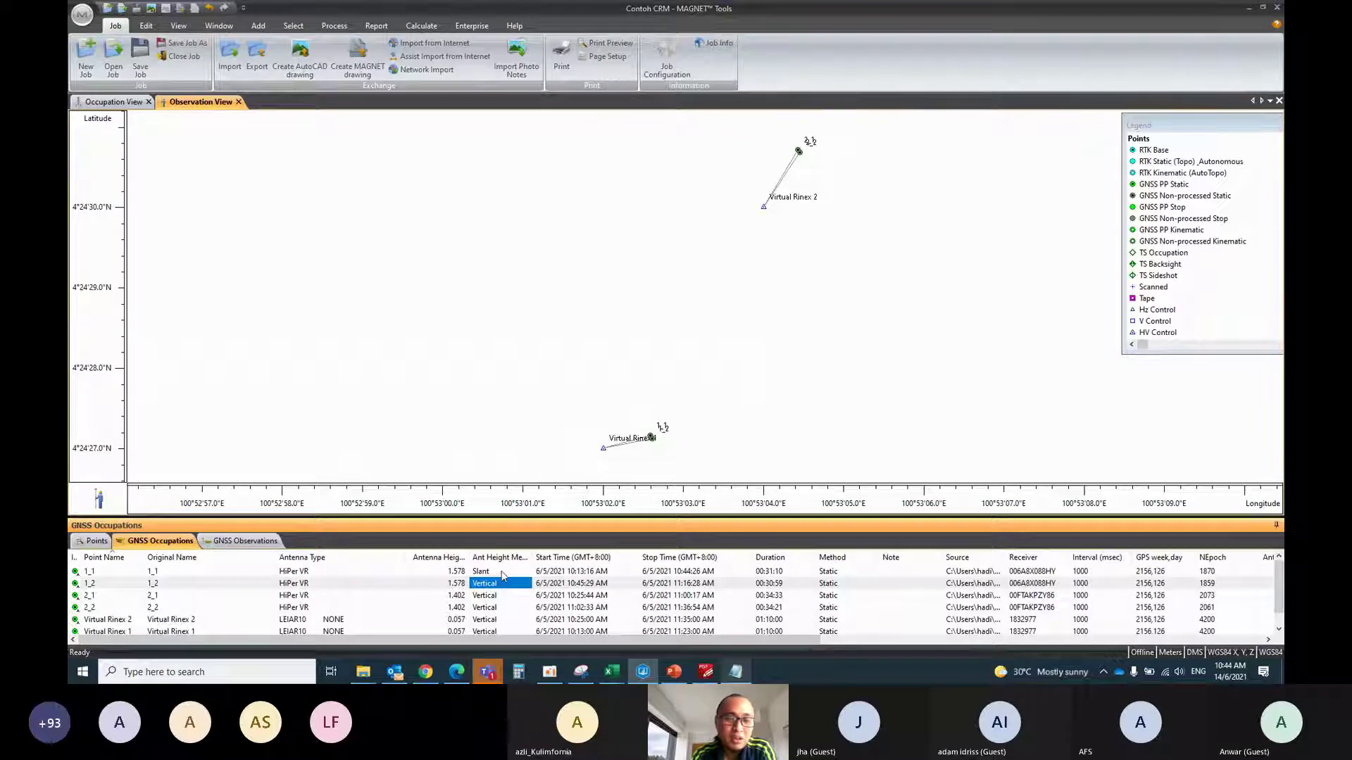
Review occupation 1_1's properties, then set its antenna height method back to Vertical
double_click(503, 571)
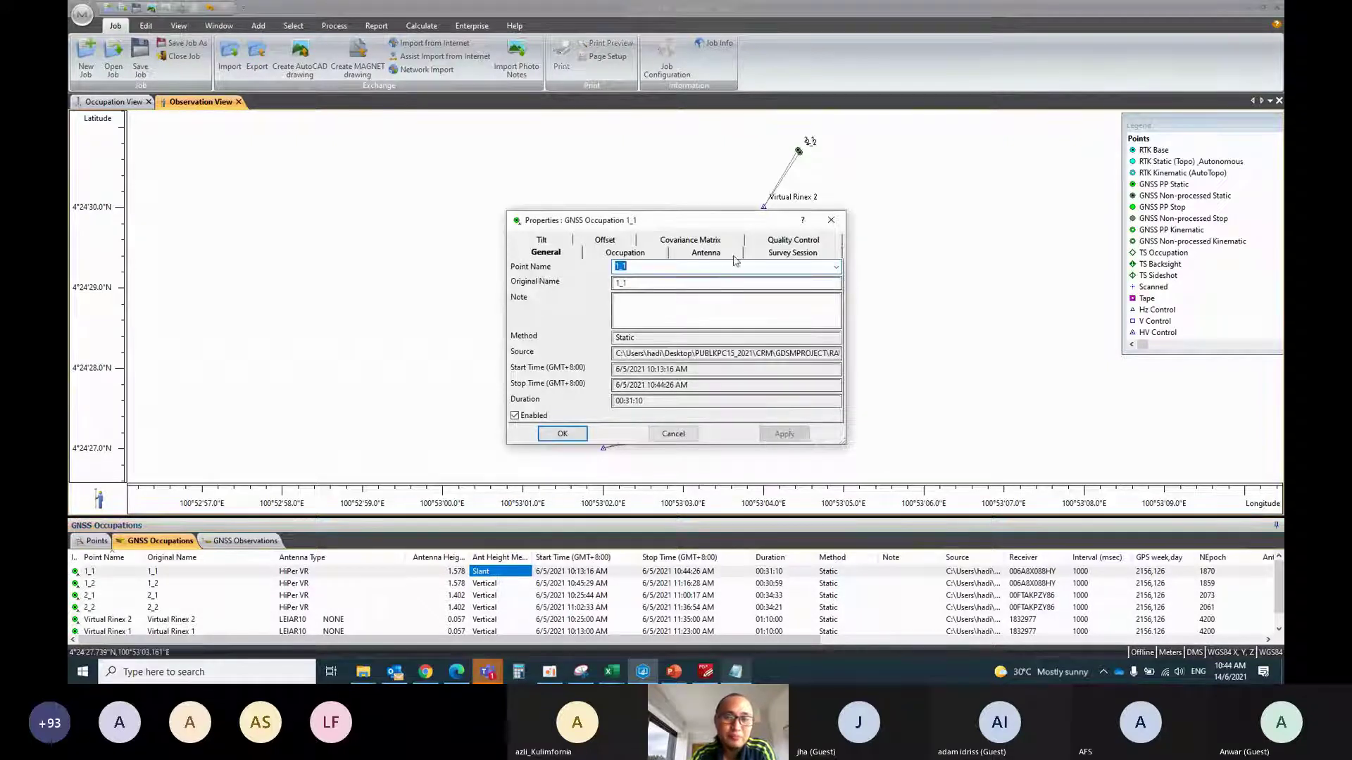
key("Escape")
left_click(524, 577)
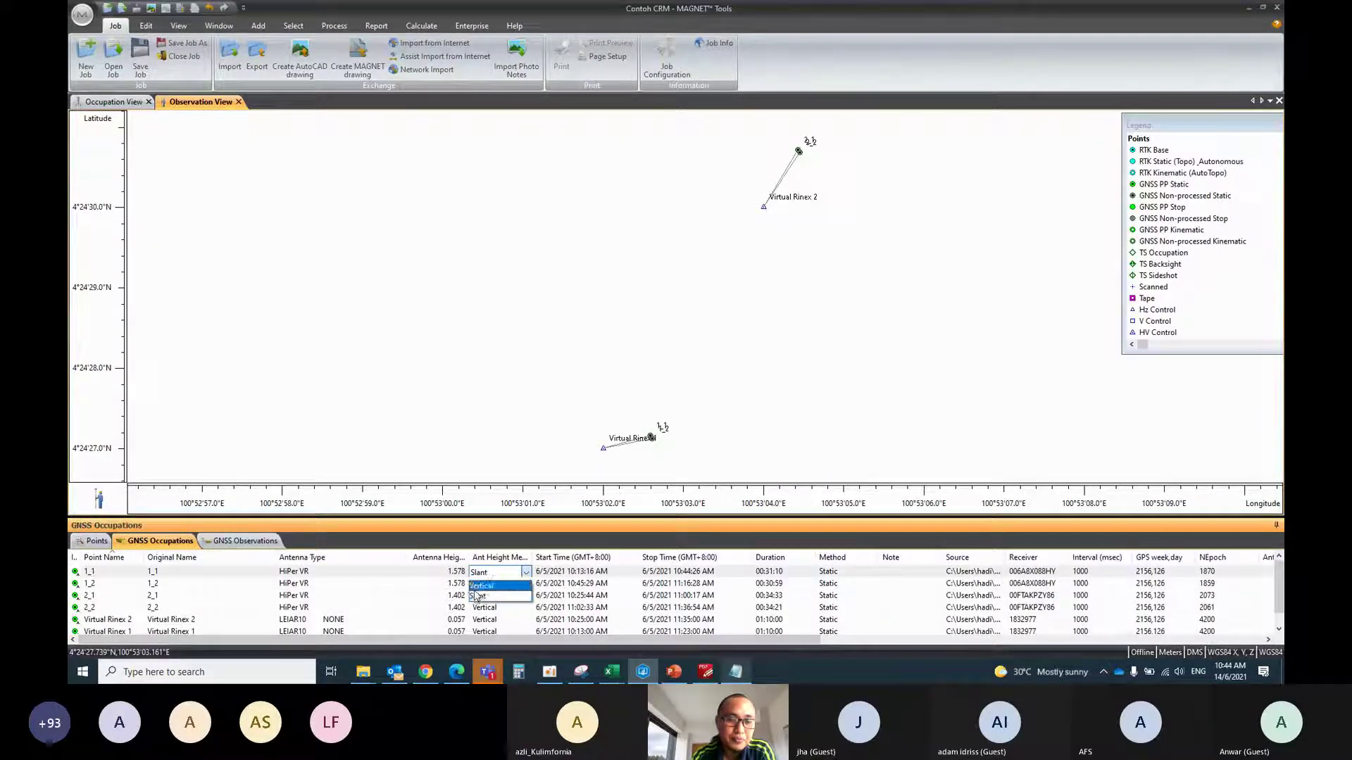
left_click(497, 583)
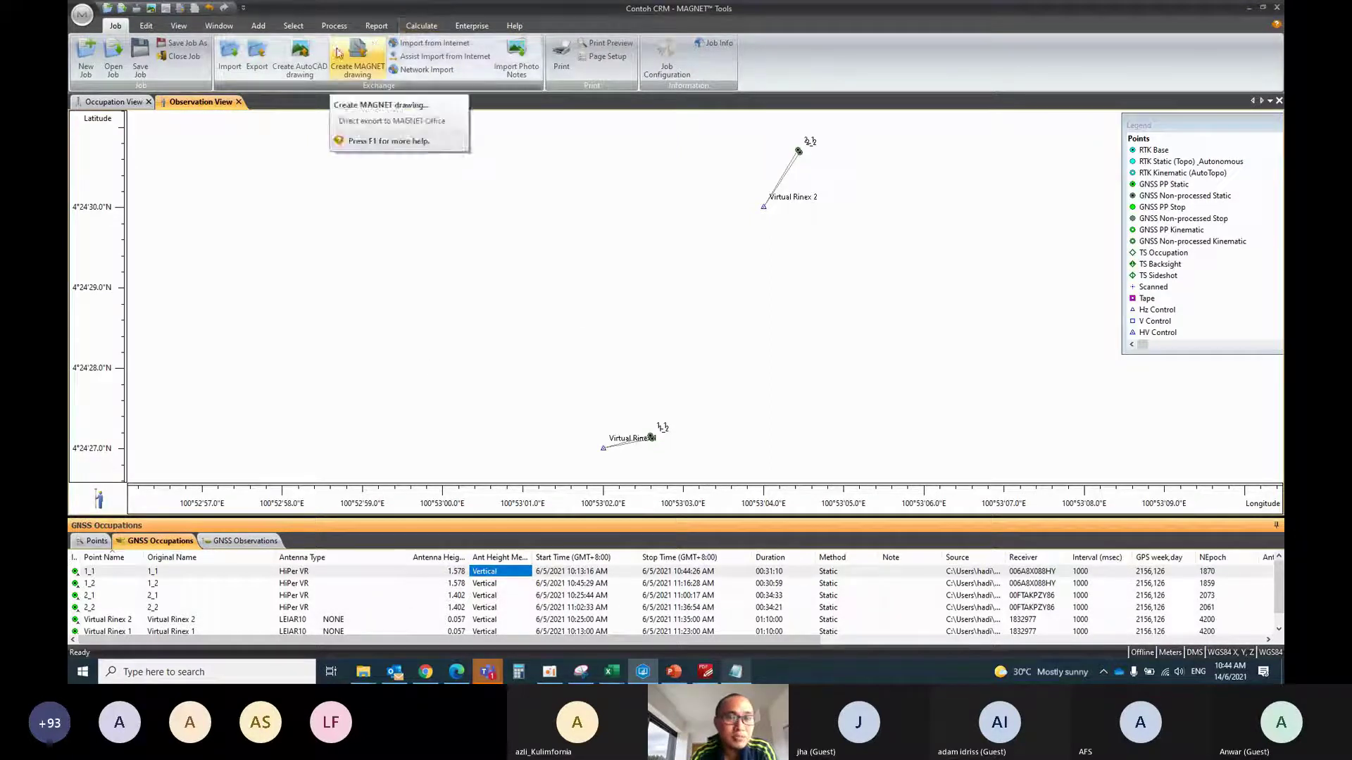
Post-process the four GNSS baselines and view the points with their N, E, U standard deviations
left_click(335, 27)
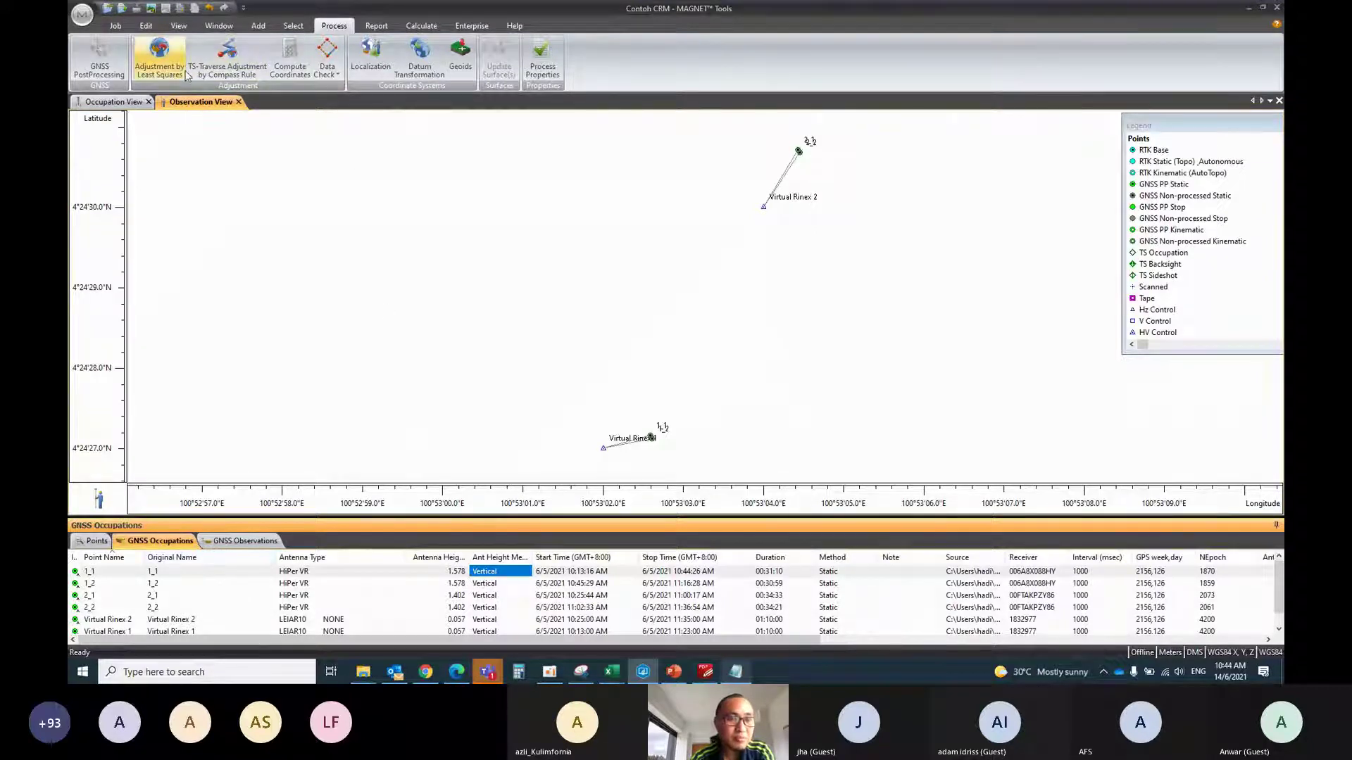
left_click(94, 69)
left_click(106, 103)
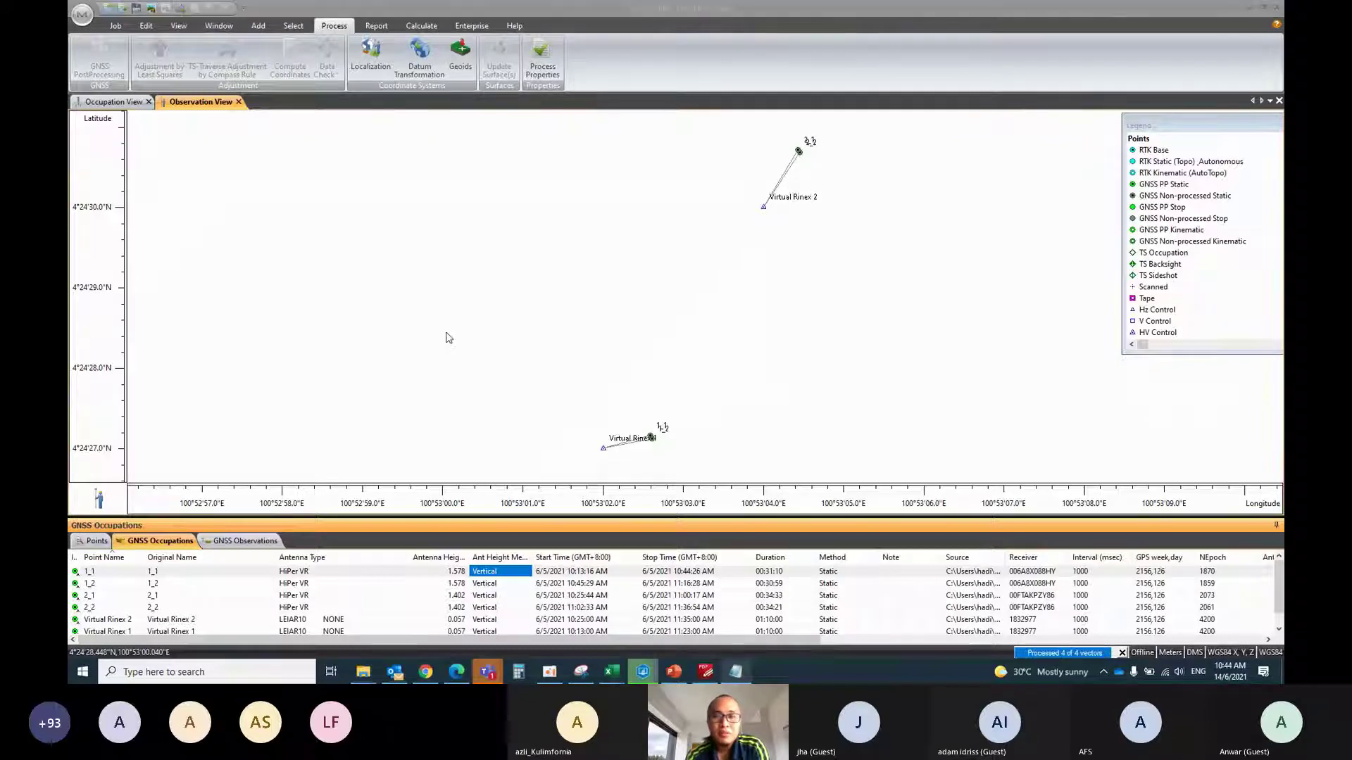
left_click(711, 353)
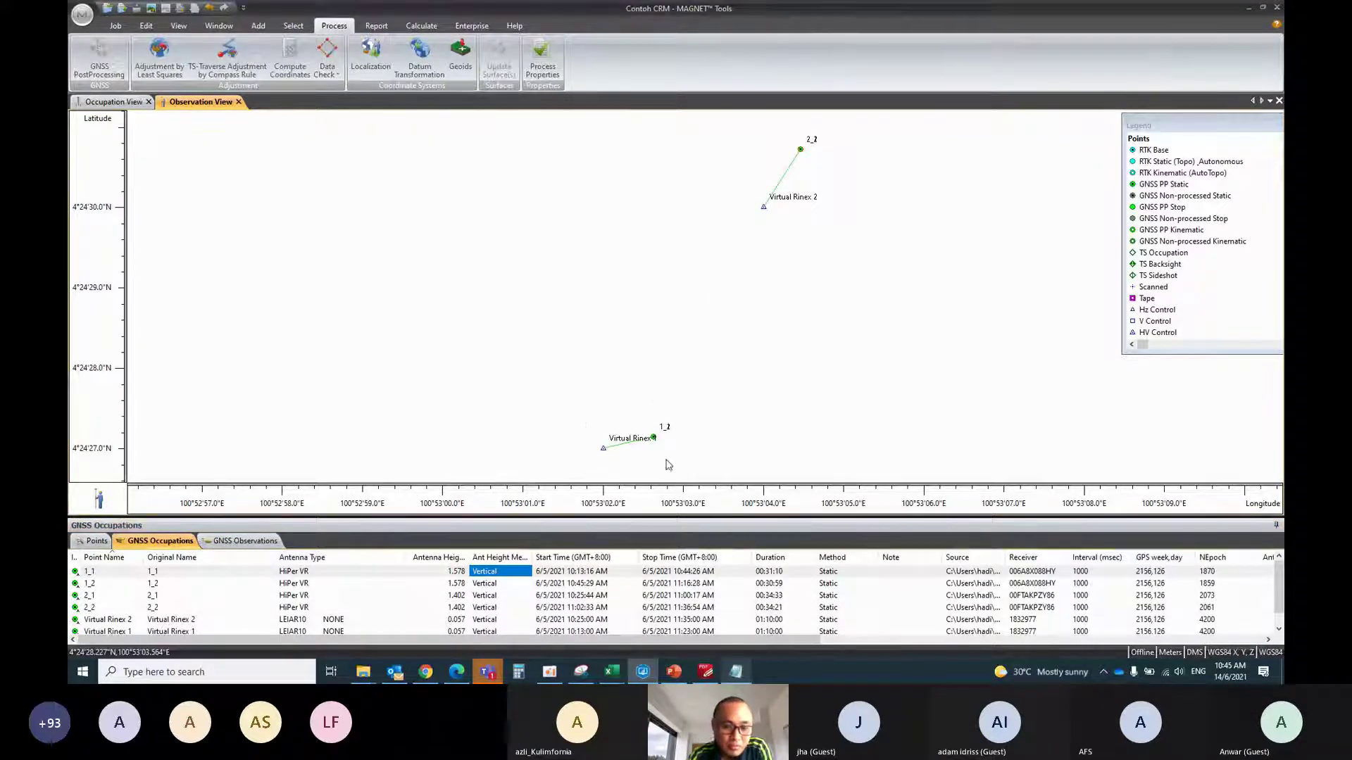
left_click(96, 540)
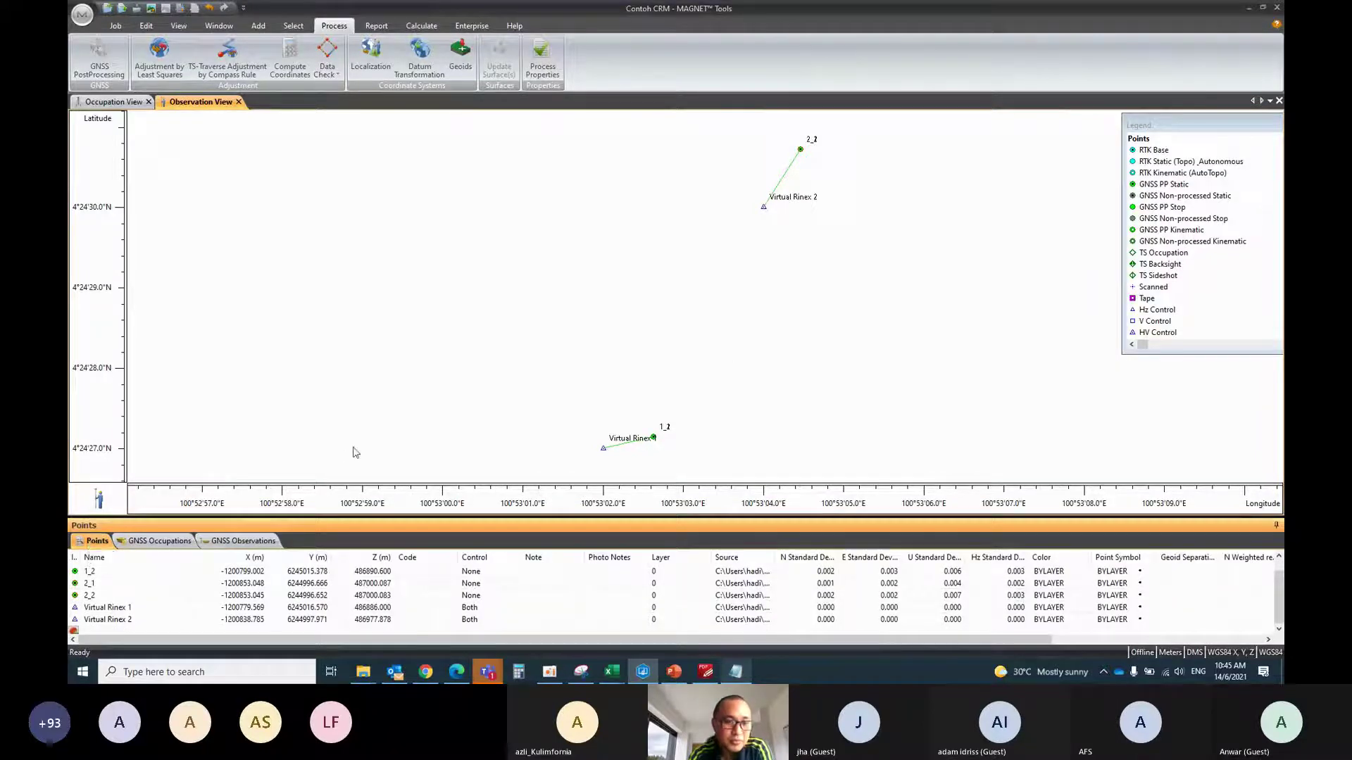
Display the status-bar coordinates as Ground values
left_click(1228, 652)
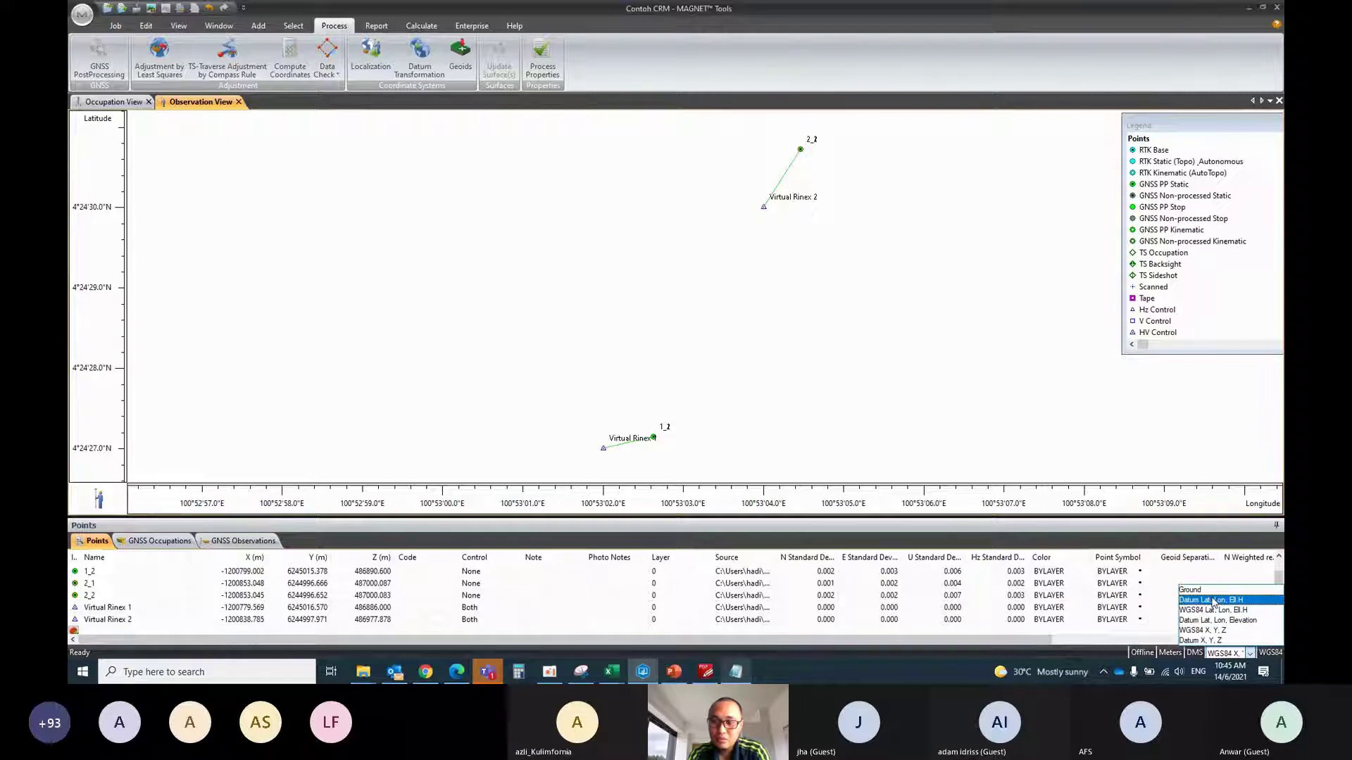
left_click(1211, 590)
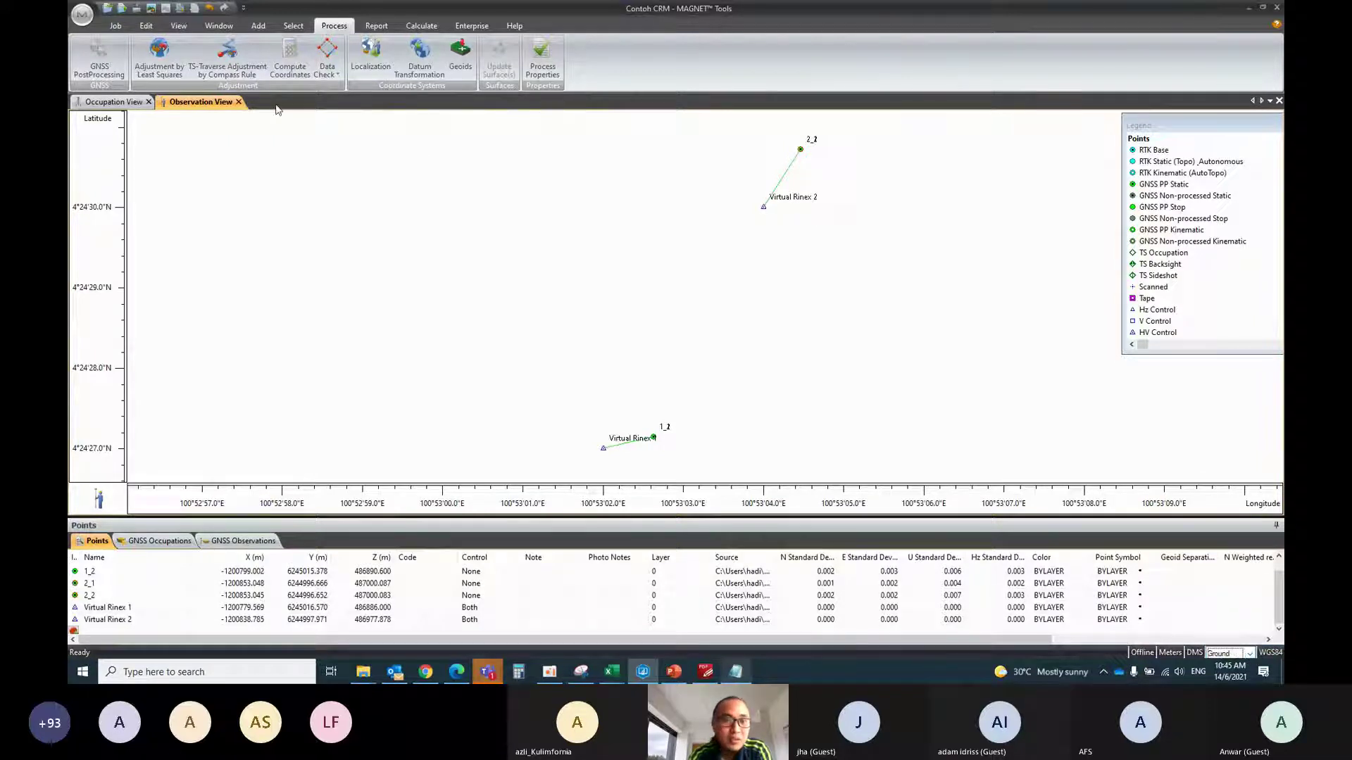
left_click(115, 25)
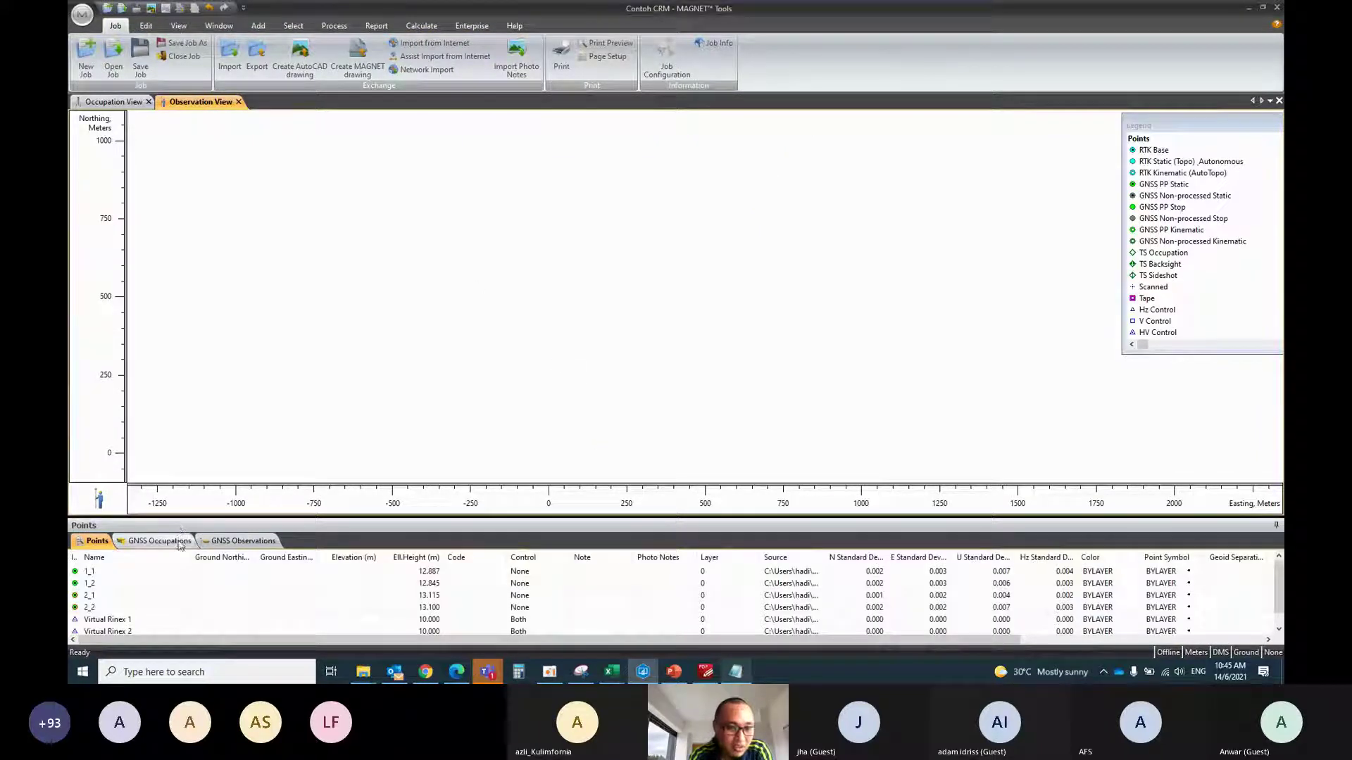
Return coordinates to WGS84 and list the processed baselines under GNSS Observations
left_click(1244, 653)
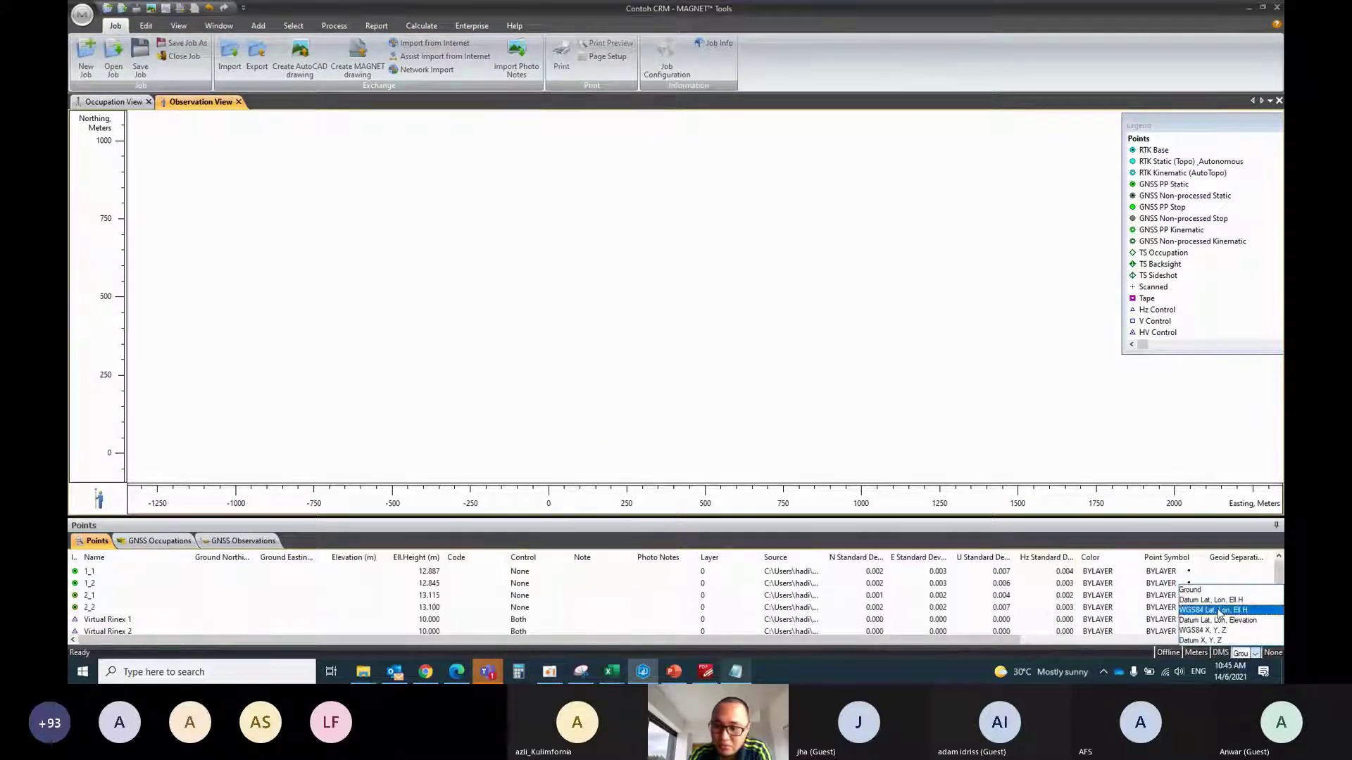
left_click(1217, 620)
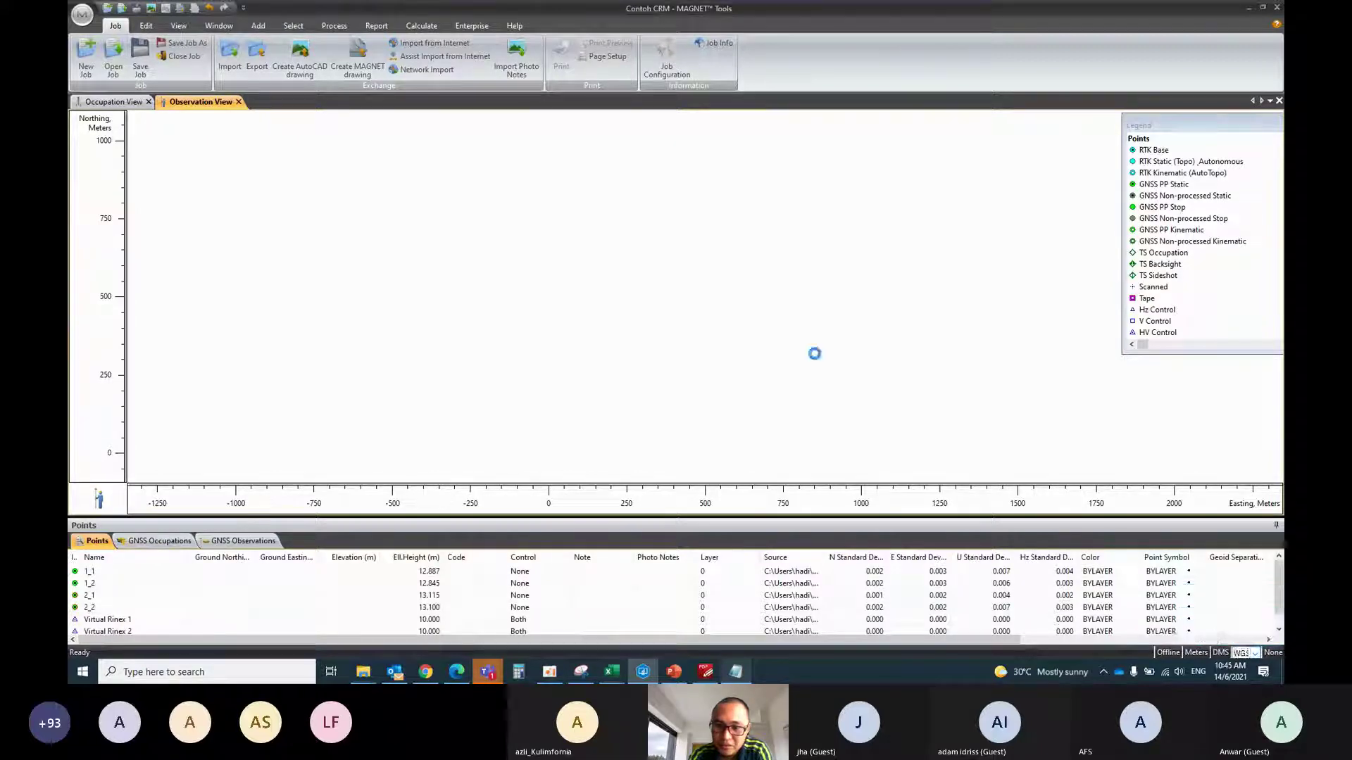
left_click(160, 541)
left_click(224, 543)
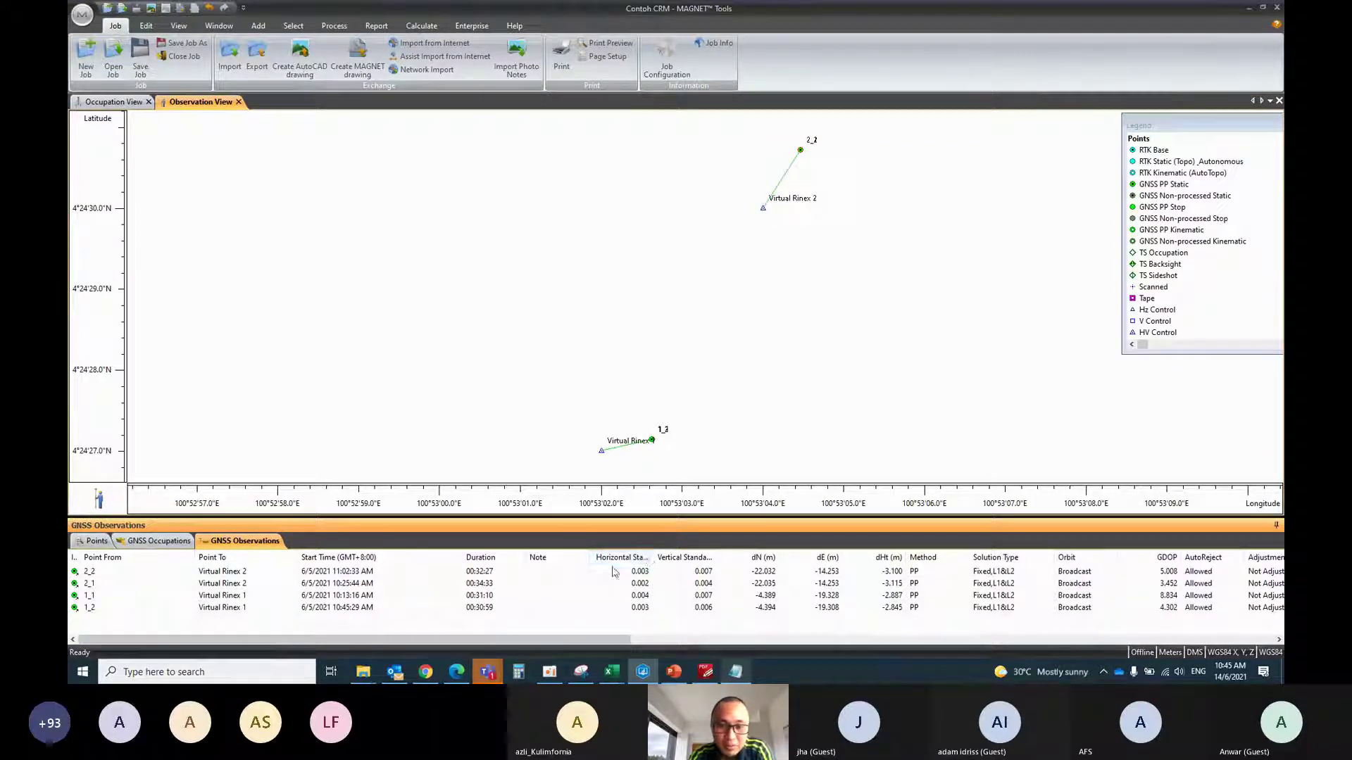
Narrow the Note column and sort the baselines by Point From
left_click_drag(589, 560, 633, 568)
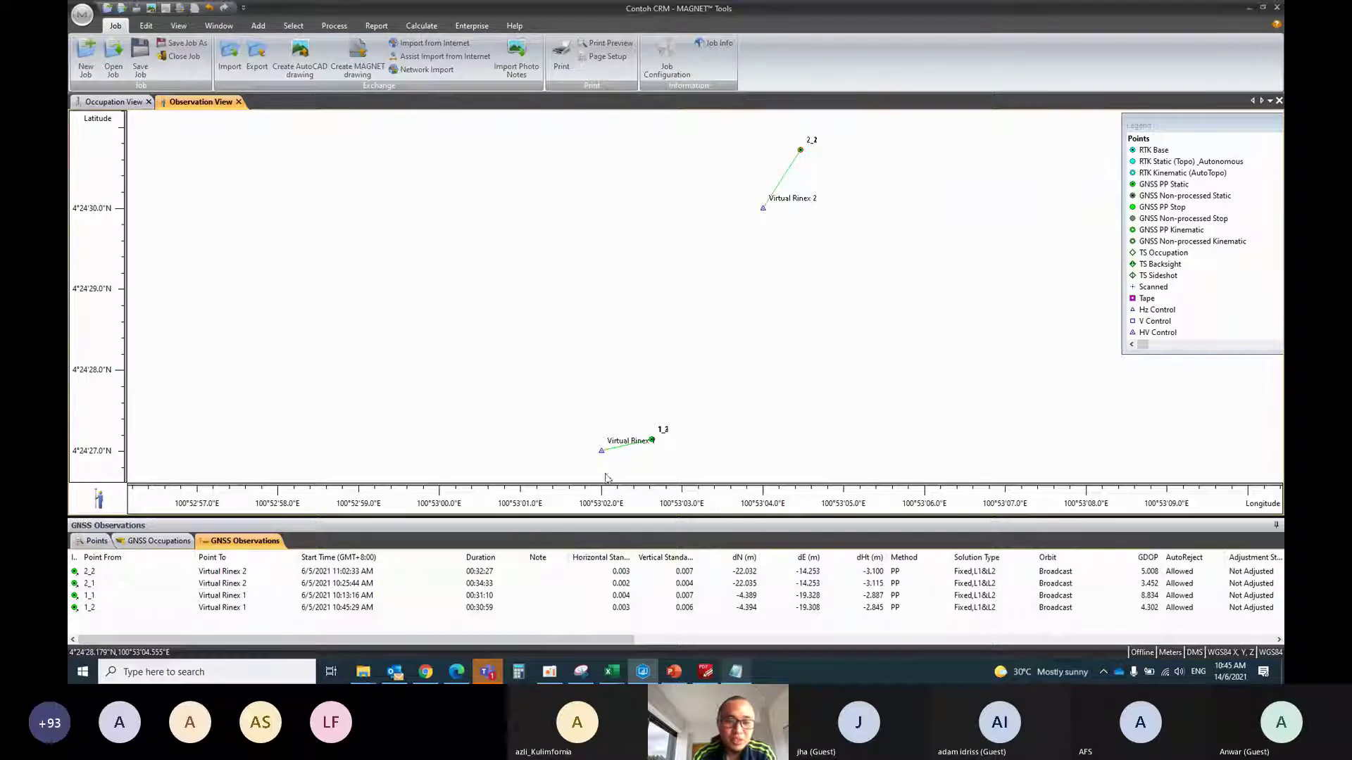
left_click(124, 557)
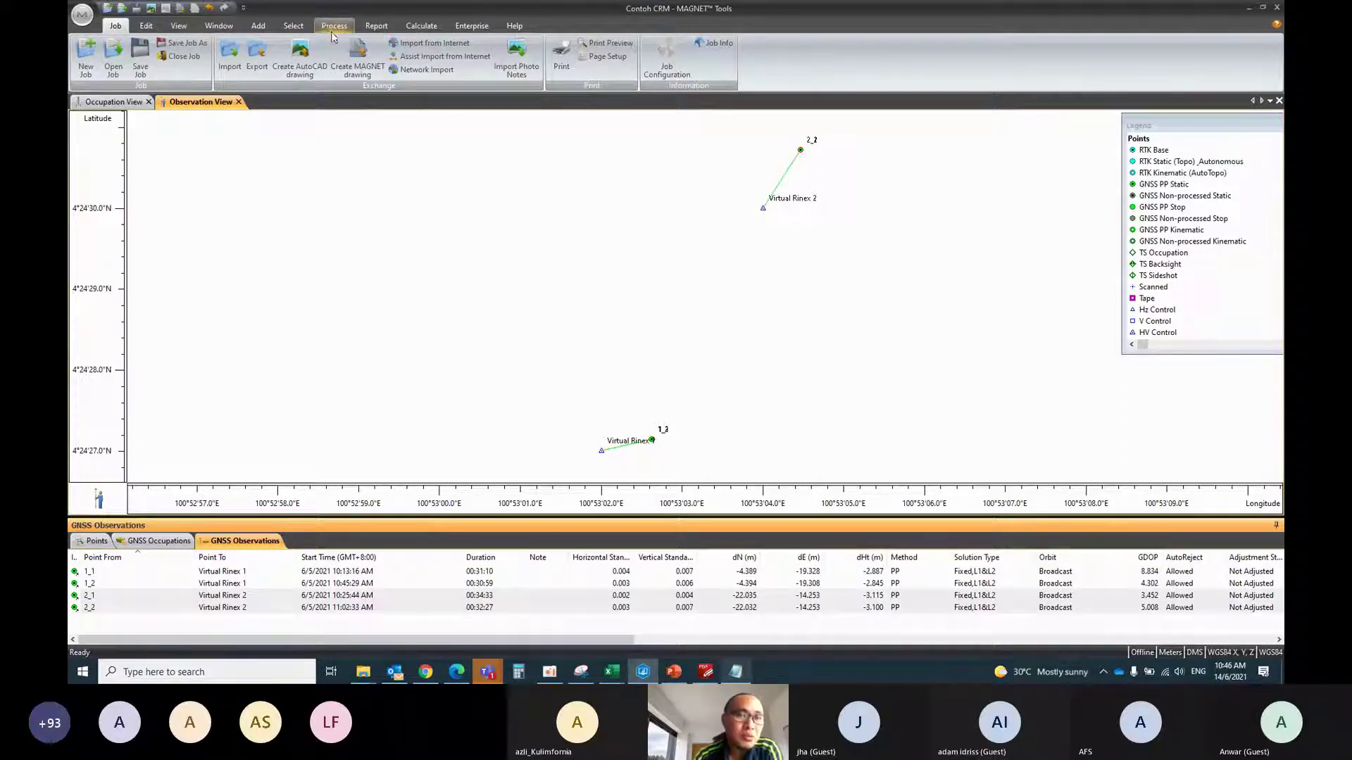
left_click(142, 32)
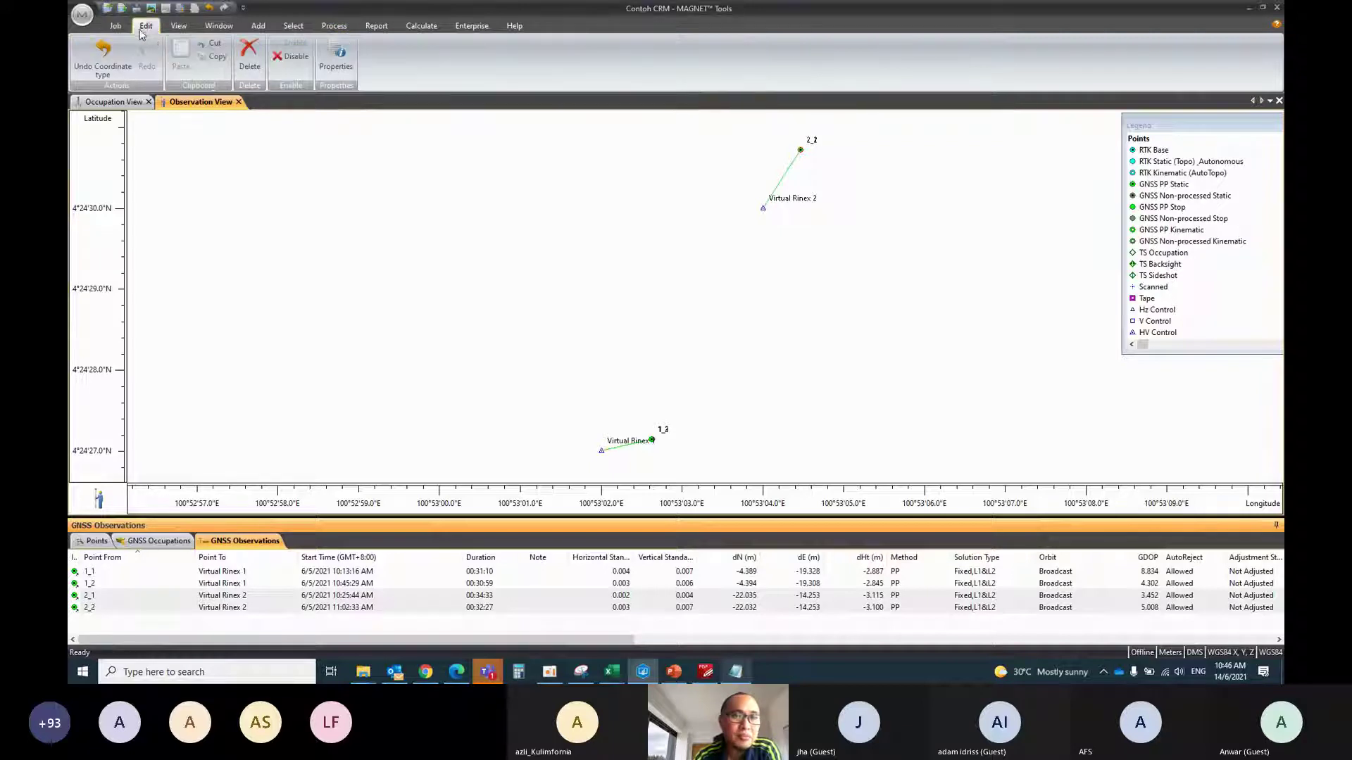
Toggle Ephemeris View on and off, then show the Occupation View timeline
left_click(179, 26)
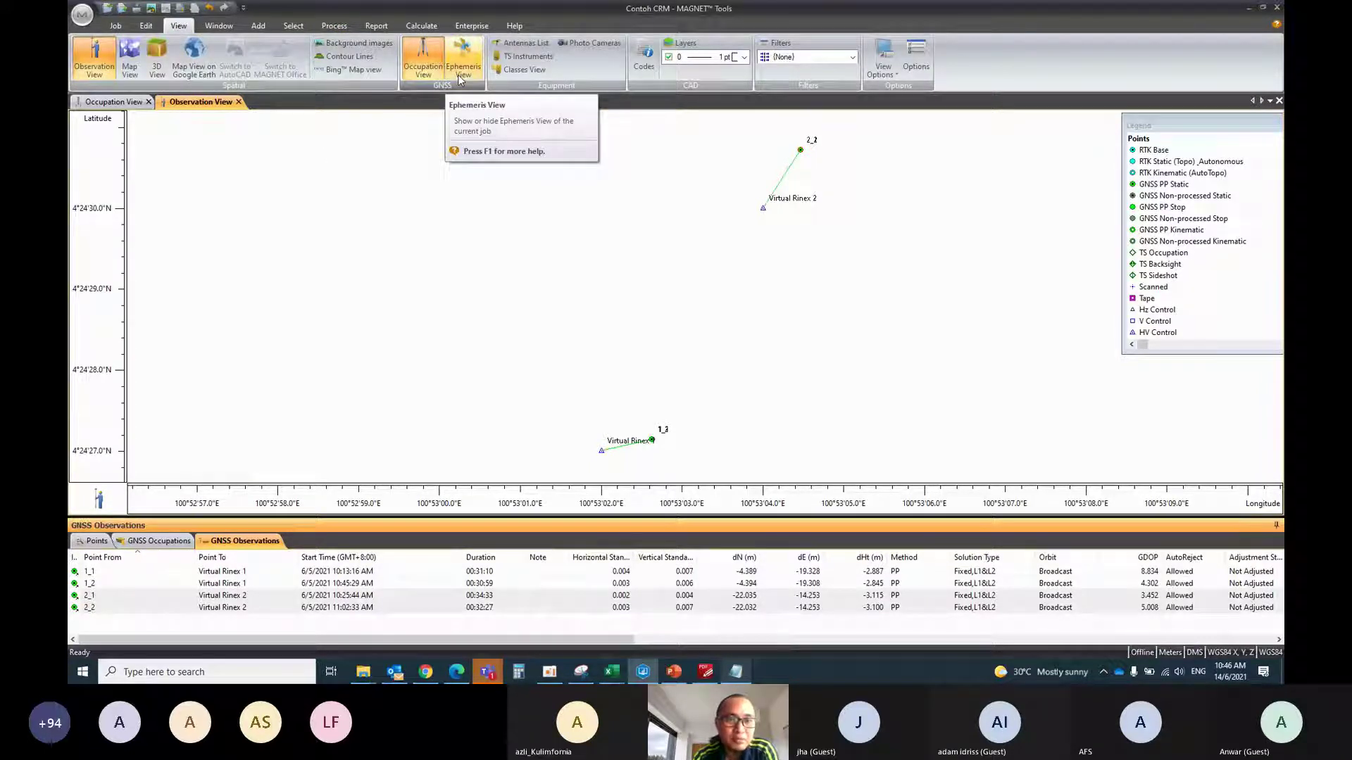
left_click(457, 75)
left_click(458, 75)
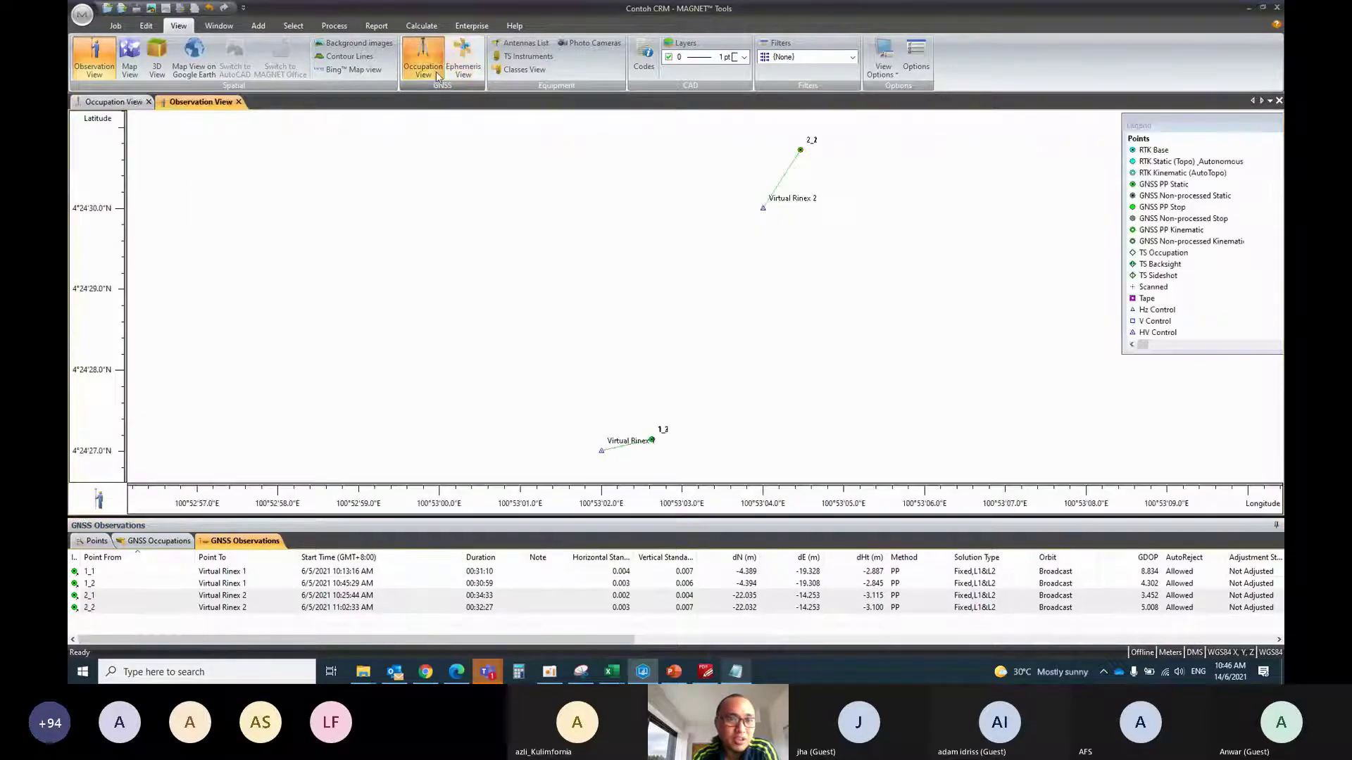
left_click(115, 101)
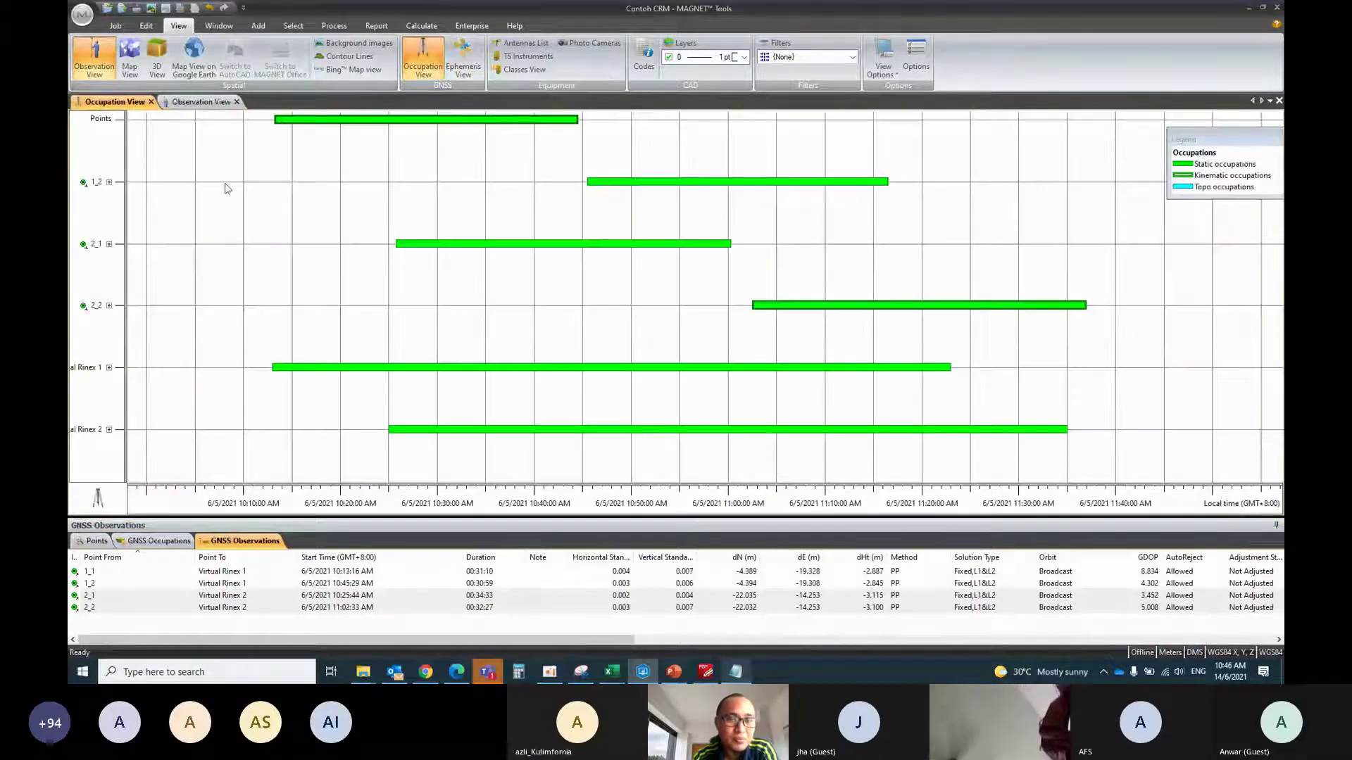
Expand occupation 1_1 and disable satellite G 7 from 10:27:43 to 10:46:06
left_click_drag(224, 183, 203, 269)
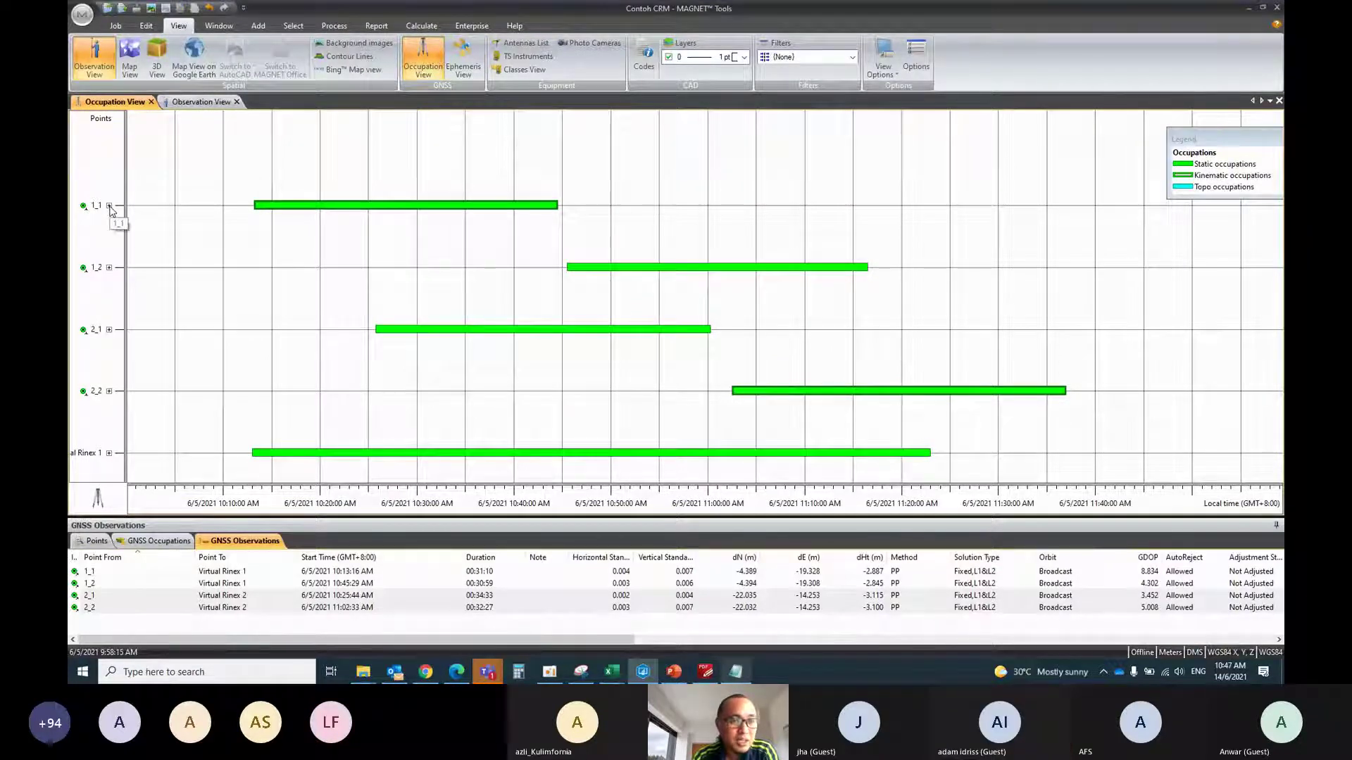
left_click(109, 206)
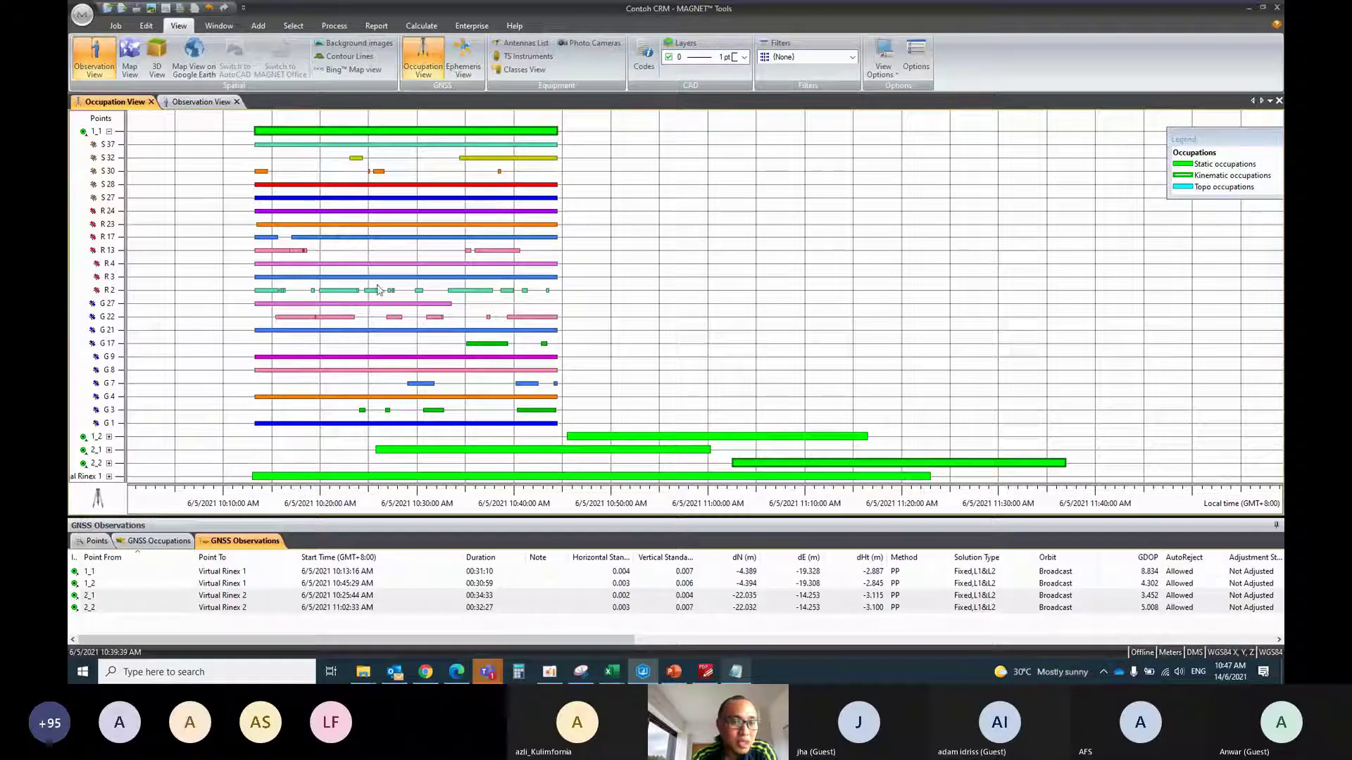
scroll(341, 271, "up", 1)
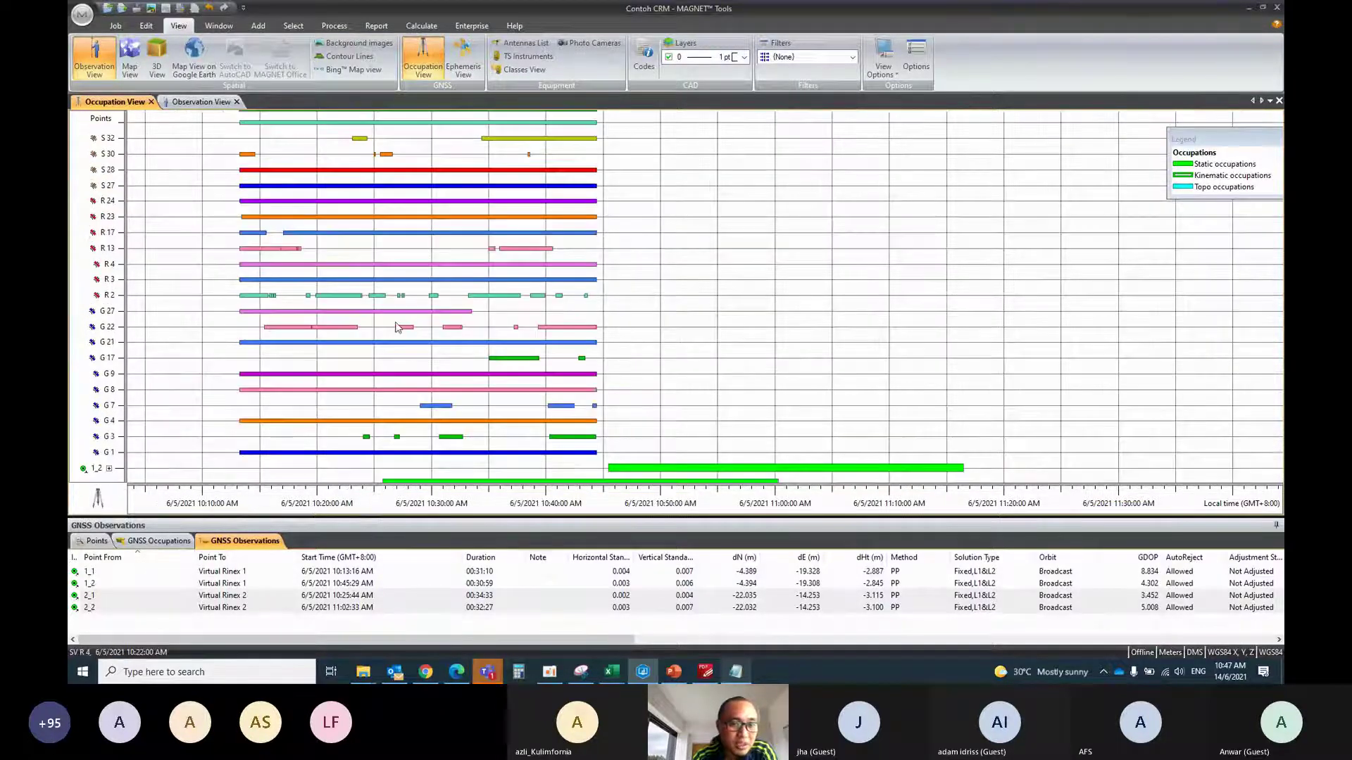
scroll(397, 327, "down", 1)
left_click_drag(612, 369, 400, 356)
right_click(435, 359)
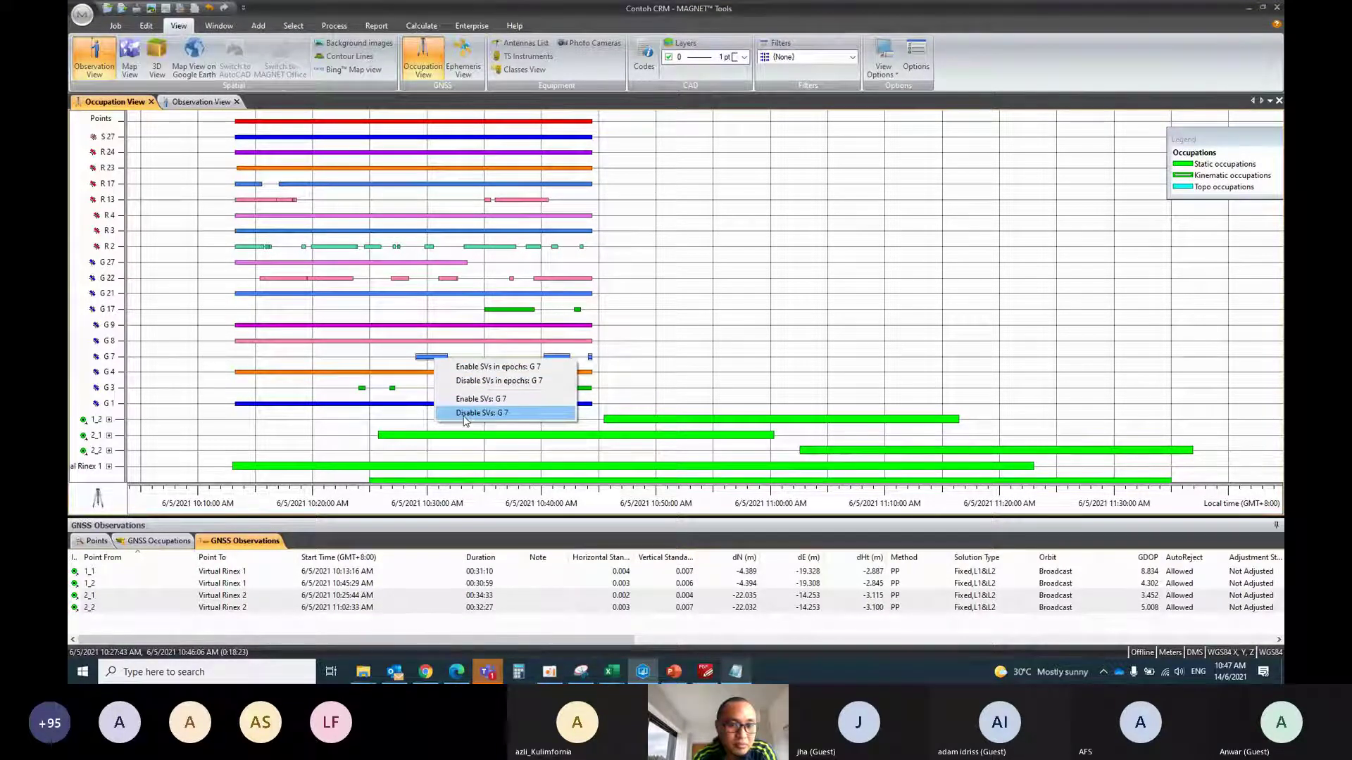
left_click(464, 416)
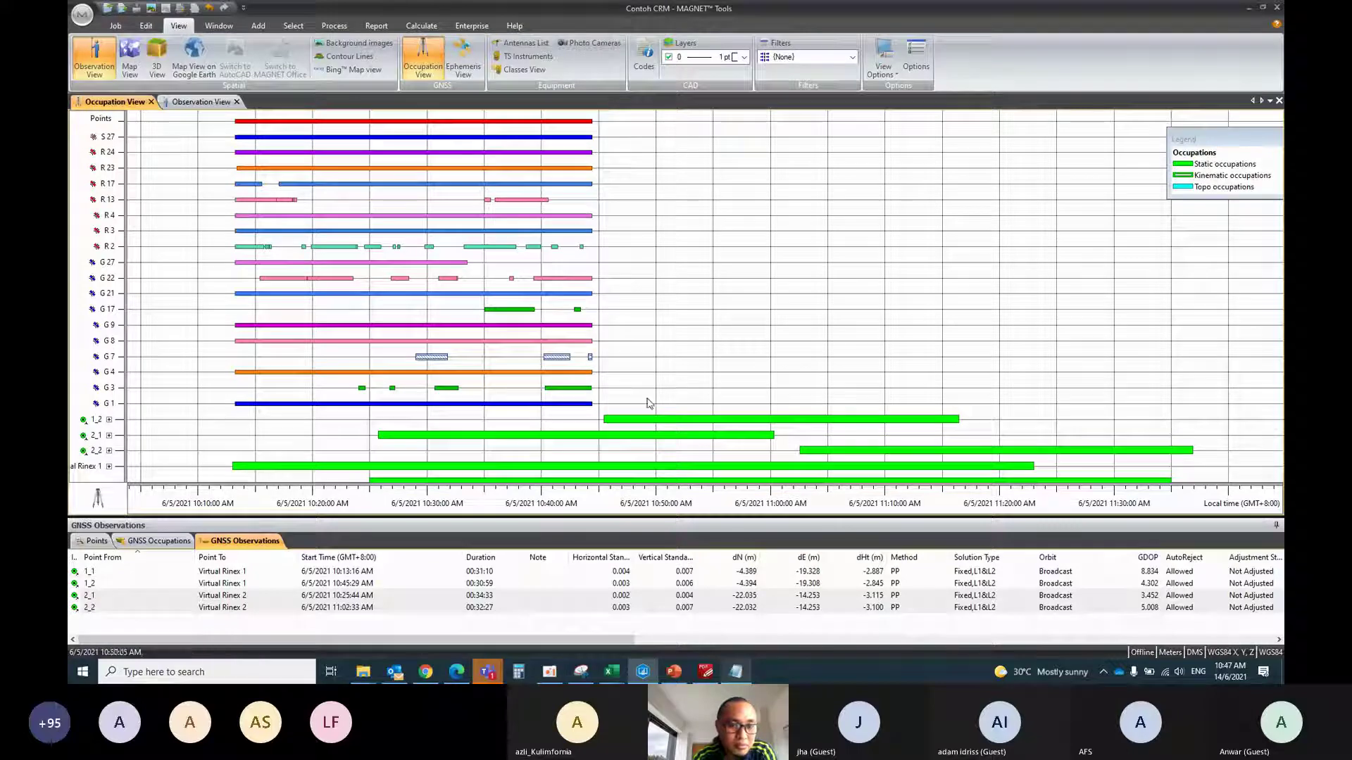
Disable satellites G 3 and G 17 in occupation 1_1
left_click_drag(632, 389, 349, 389)
right_click(454, 396)
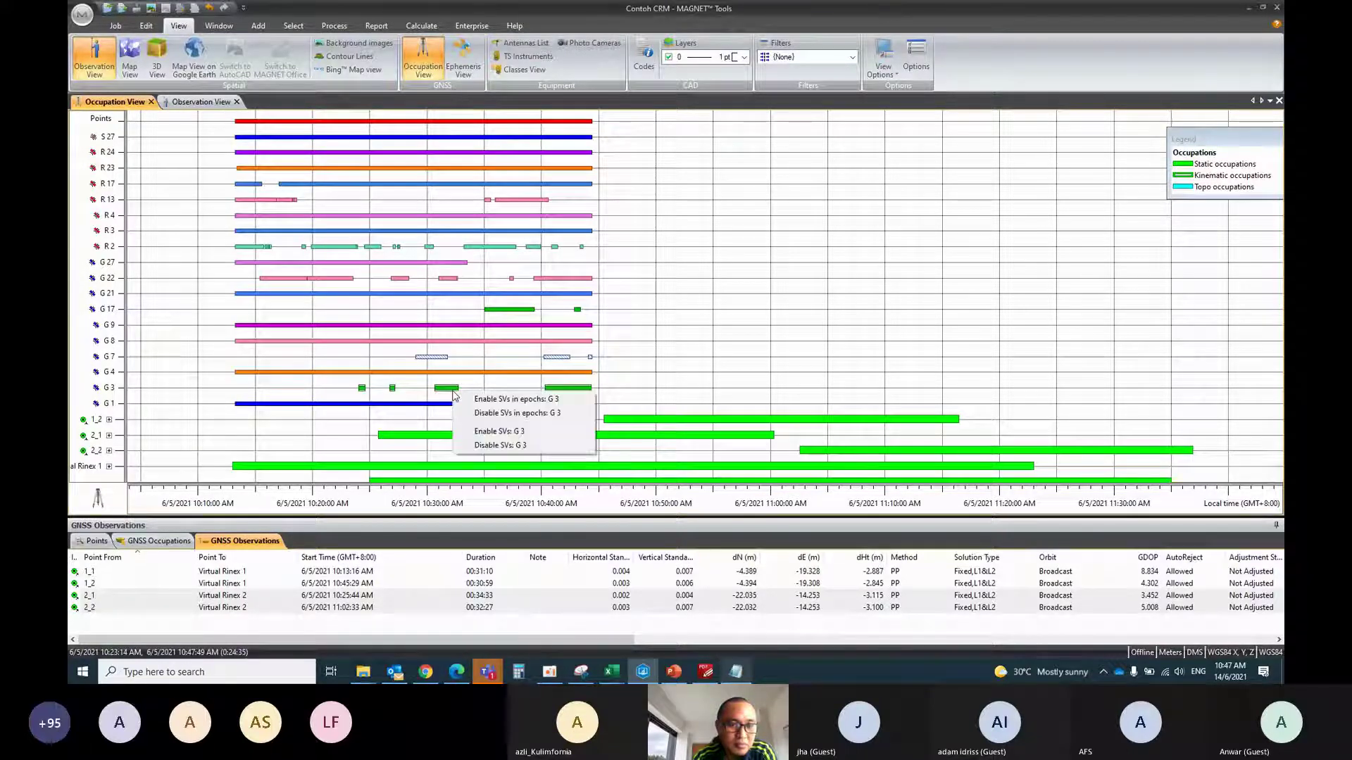
left_click(507, 445)
left_click_drag(593, 321, 456, 313)
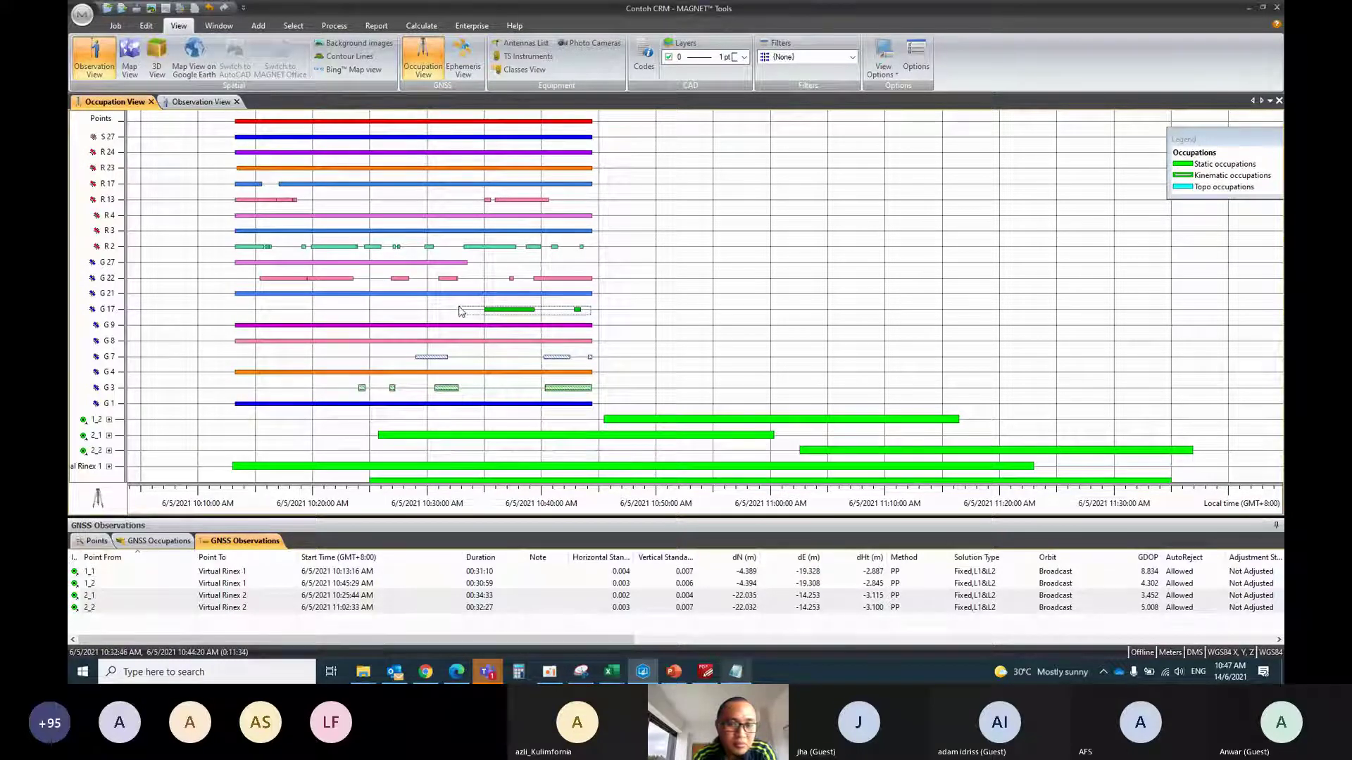
right_click(490, 310)
left_click(525, 363)
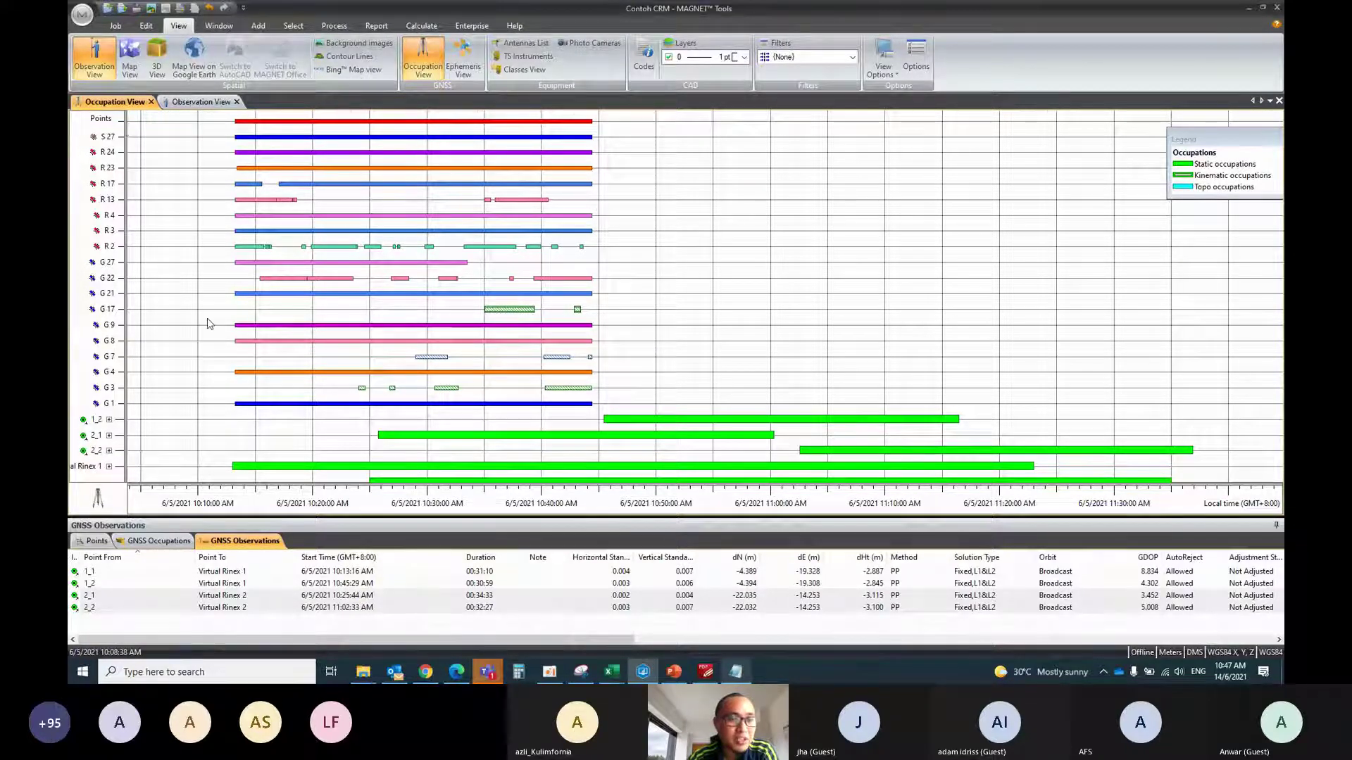
scroll(205, 310, "down", 2)
Collapse occupation 1_1, then inspect and collapse the satellites of occupation 1_2
left_click(109, 219)
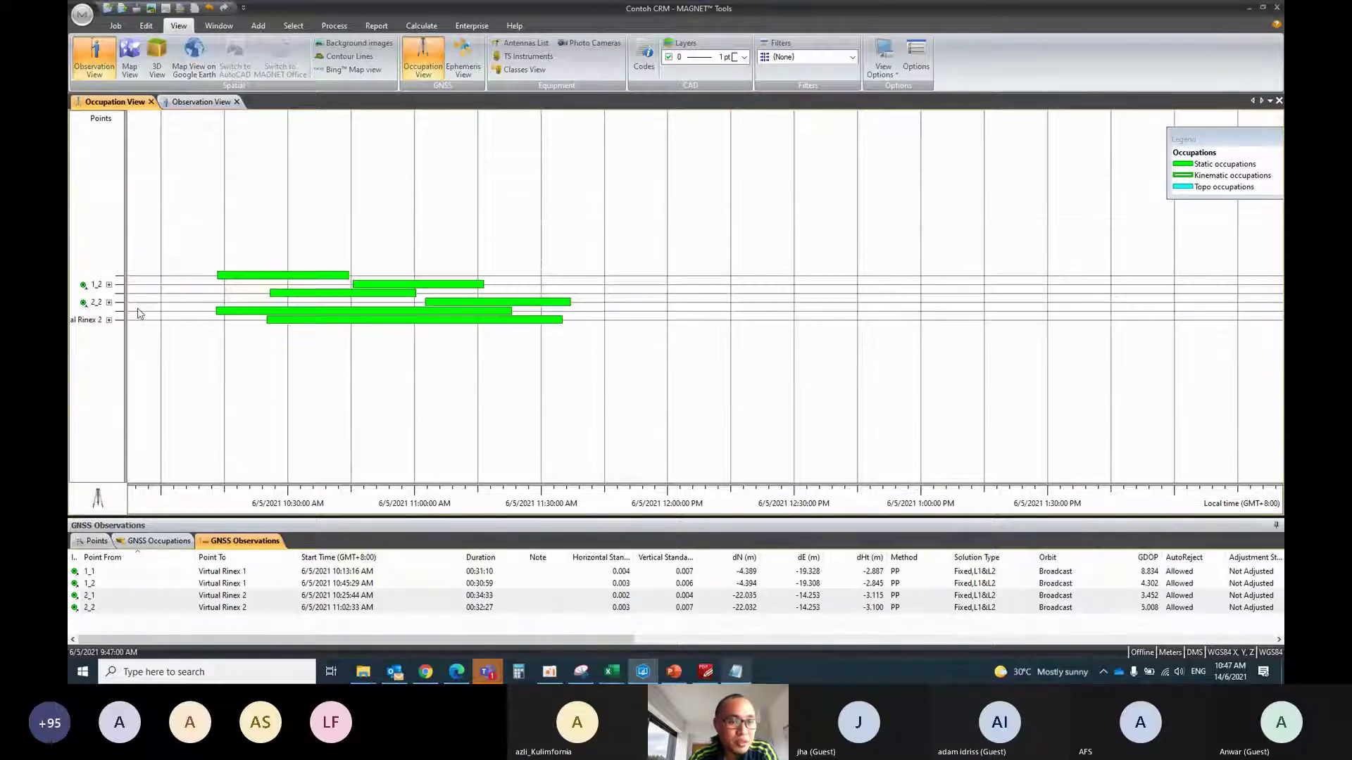
scroll(136, 311, "up", 2)
left_click(109, 241)
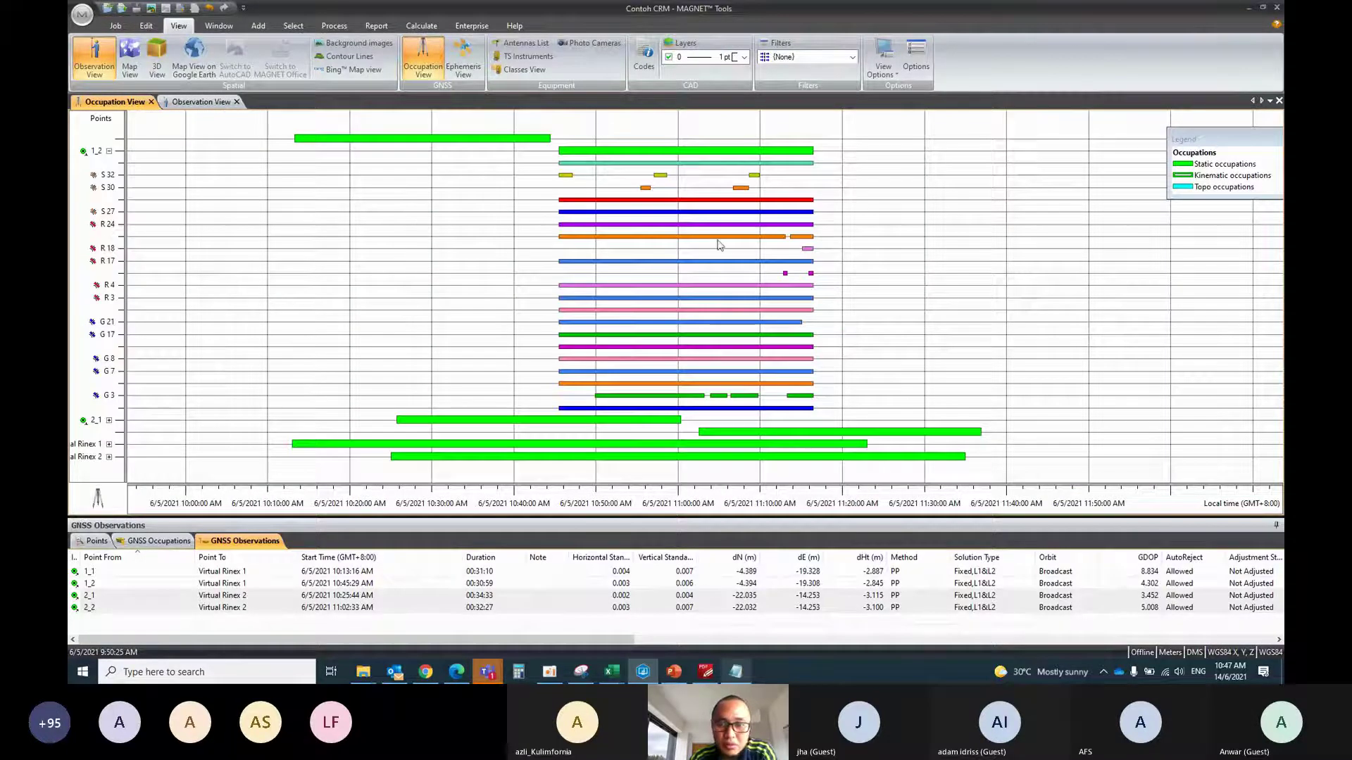
scroll(686, 315, "up", 2)
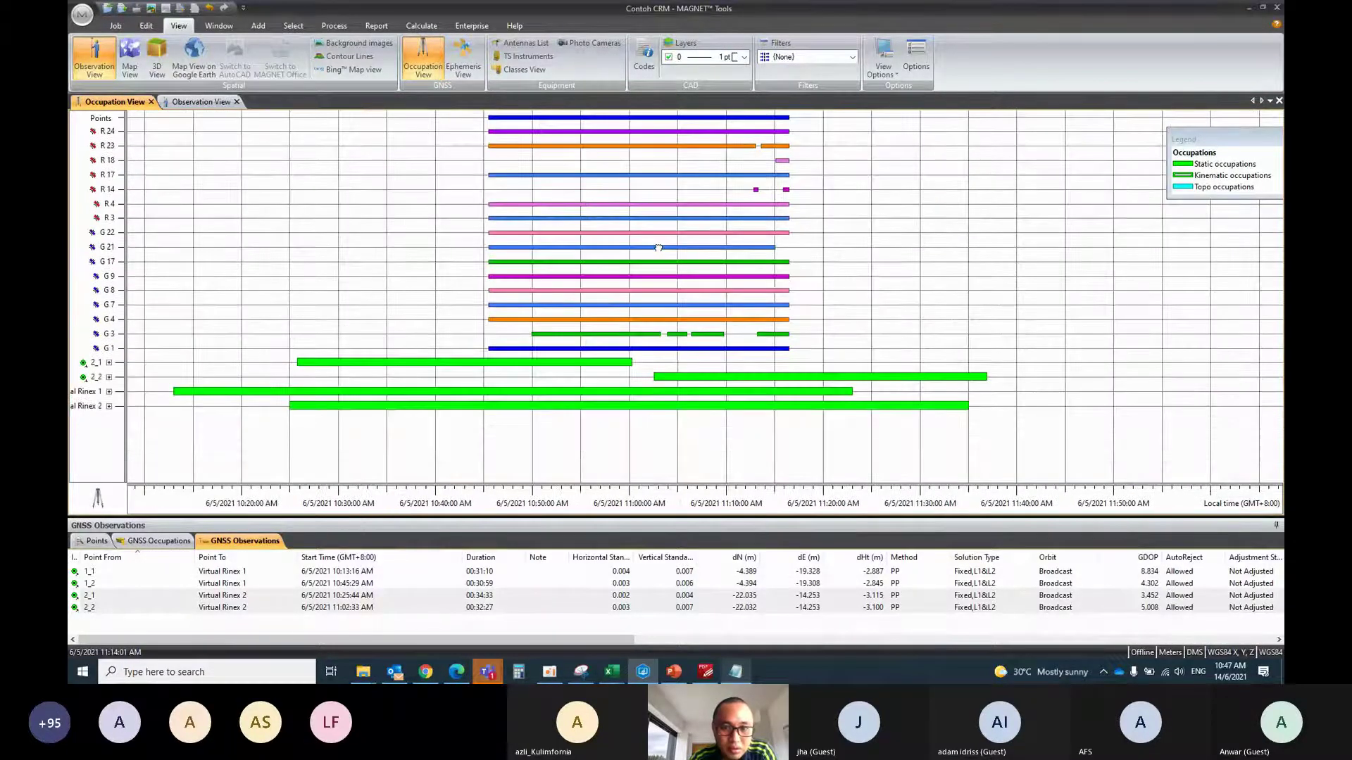
scroll(118, 145, "up", 5)
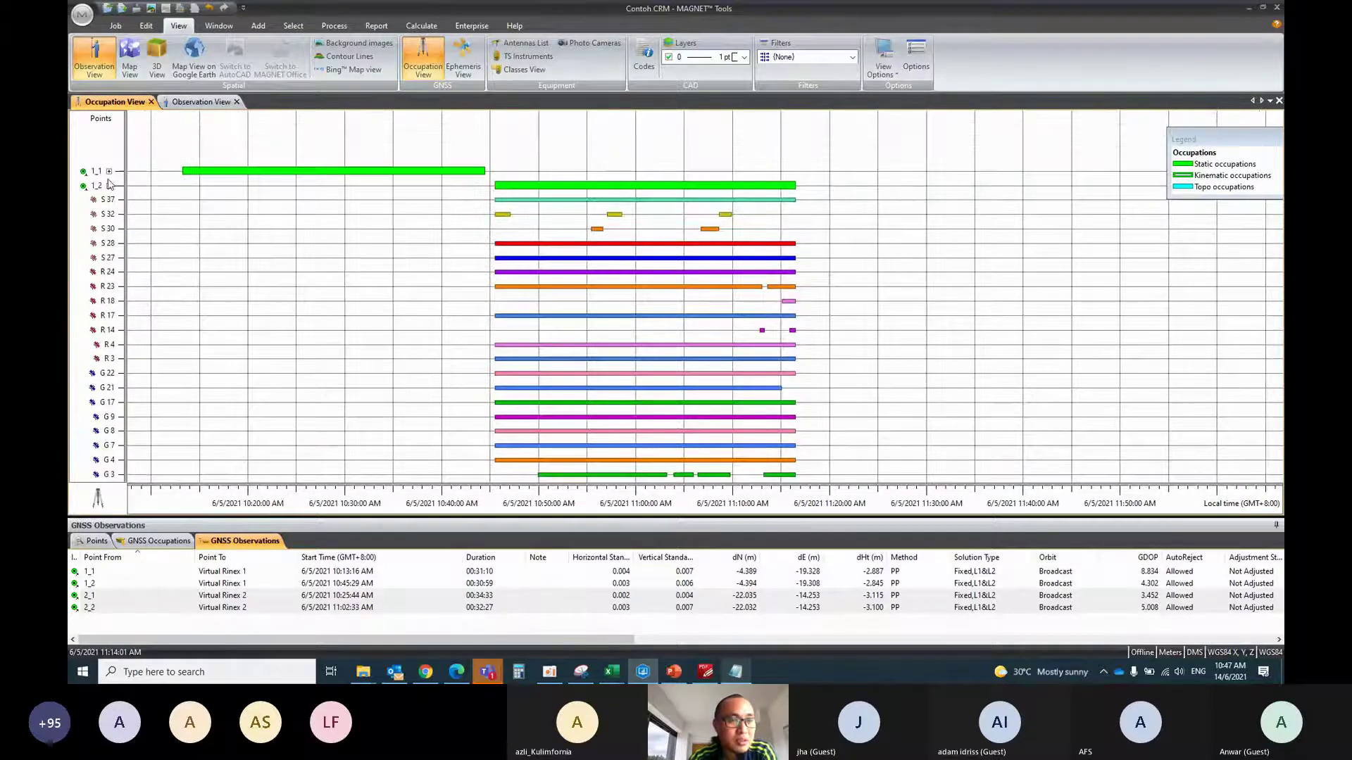
left_click(110, 188)
scroll(169, 278, "down", 2)
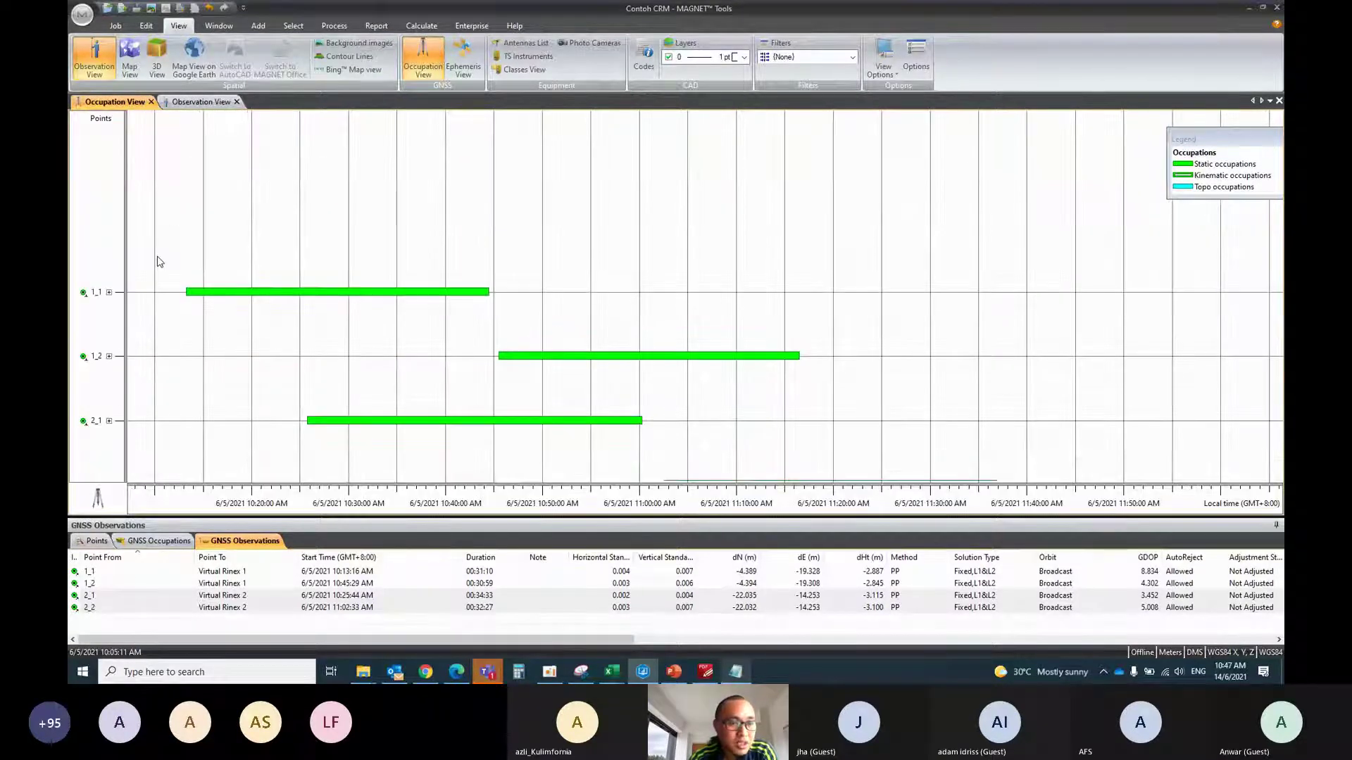
Disable satellites G 27 and G 22 in occupation 2_1 and collapse it
left_click(109, 417)
scroll(391, 337, "up", 3)
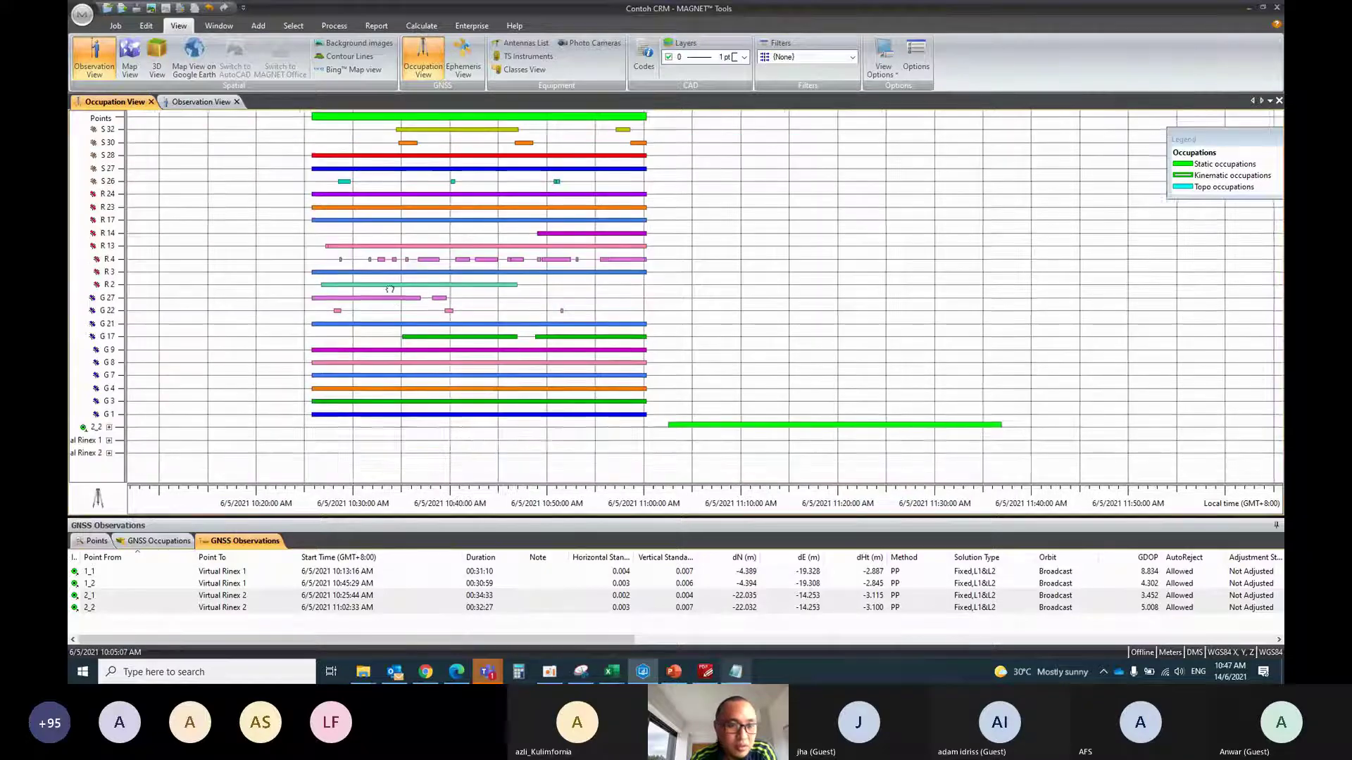
left_click_drag(695, 314, 253, 284)
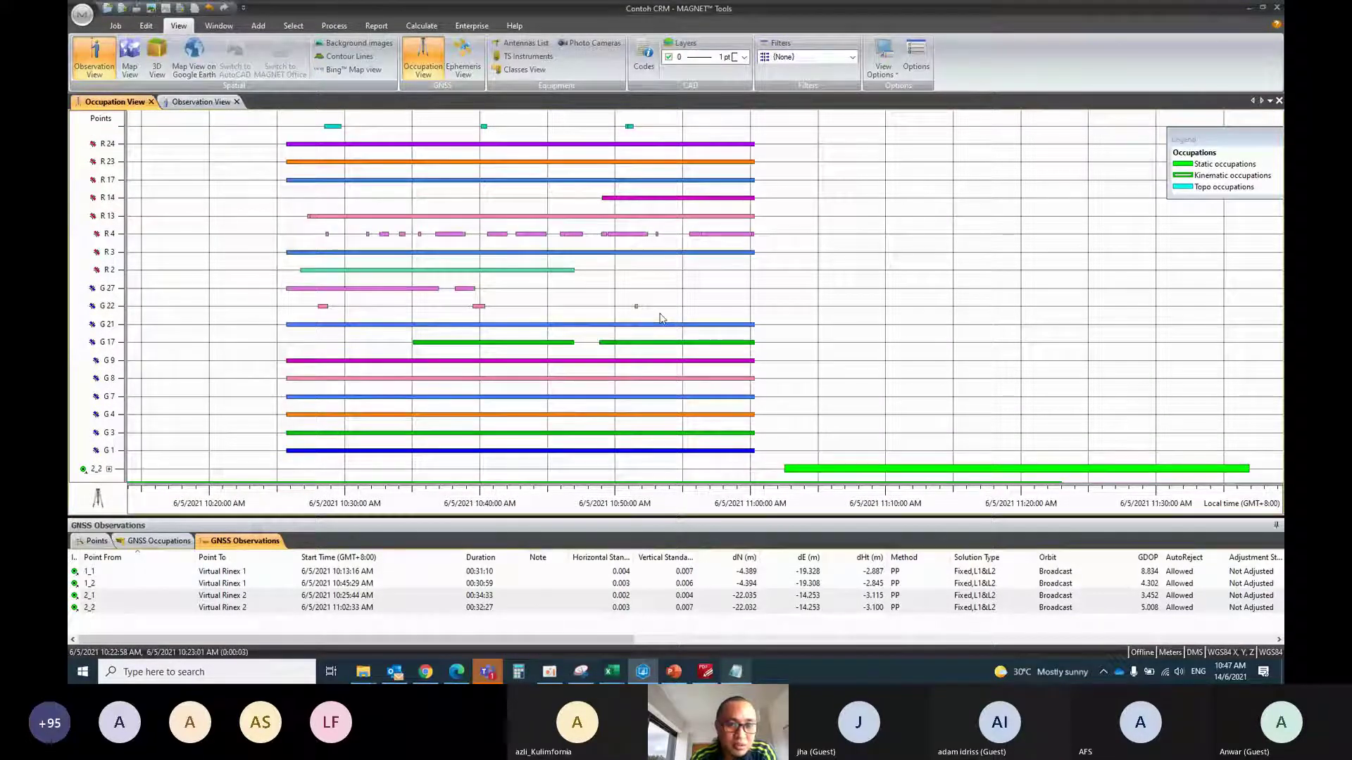
left_click_drag(658, 314, 270, 302)
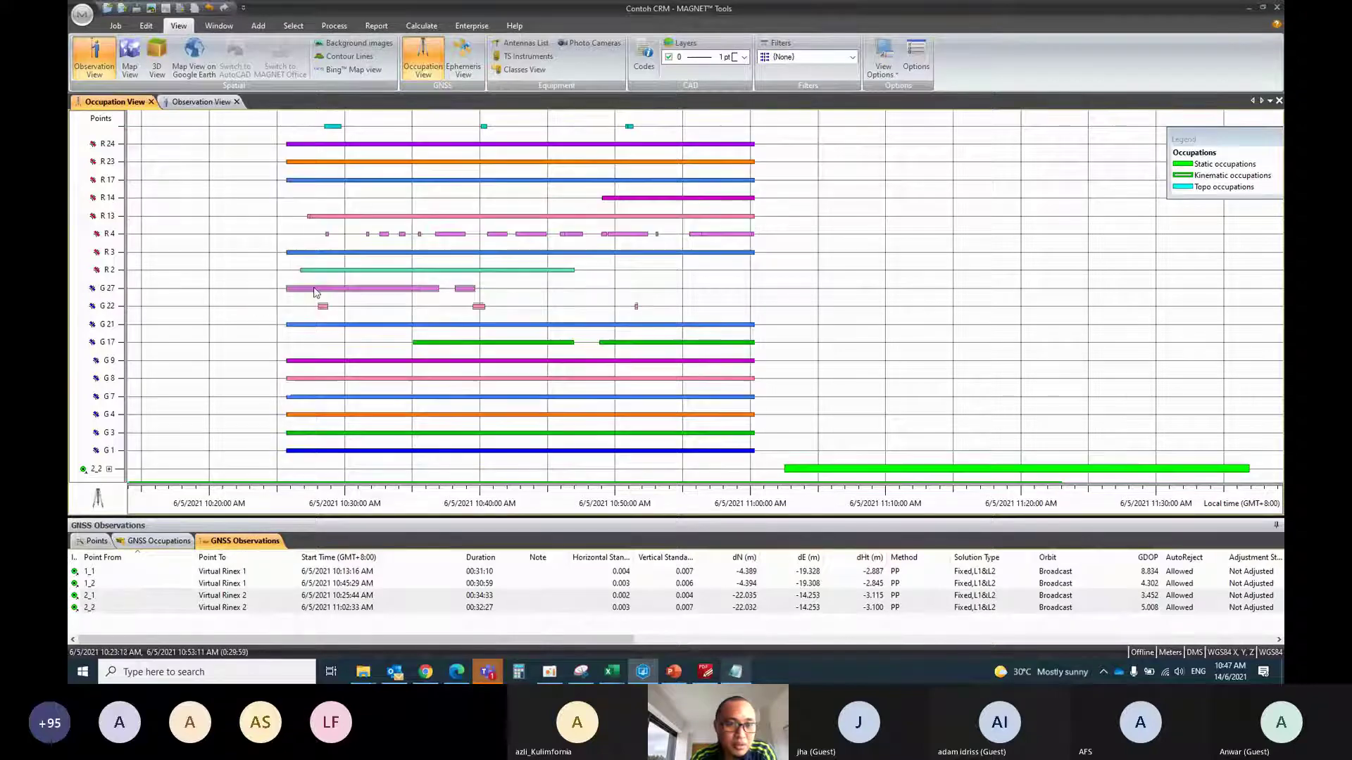
right_click(318, 291)
left_click(350, 345)
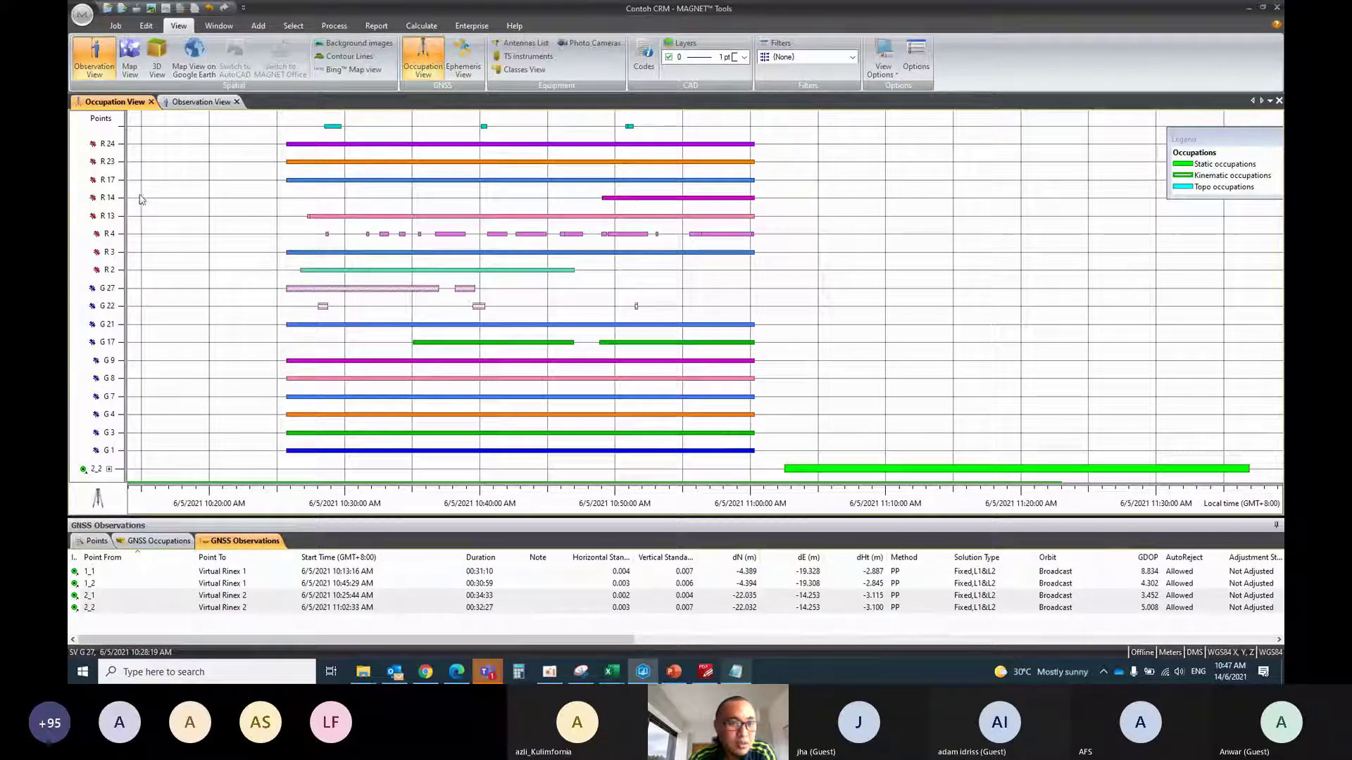
left_click(109, 191)
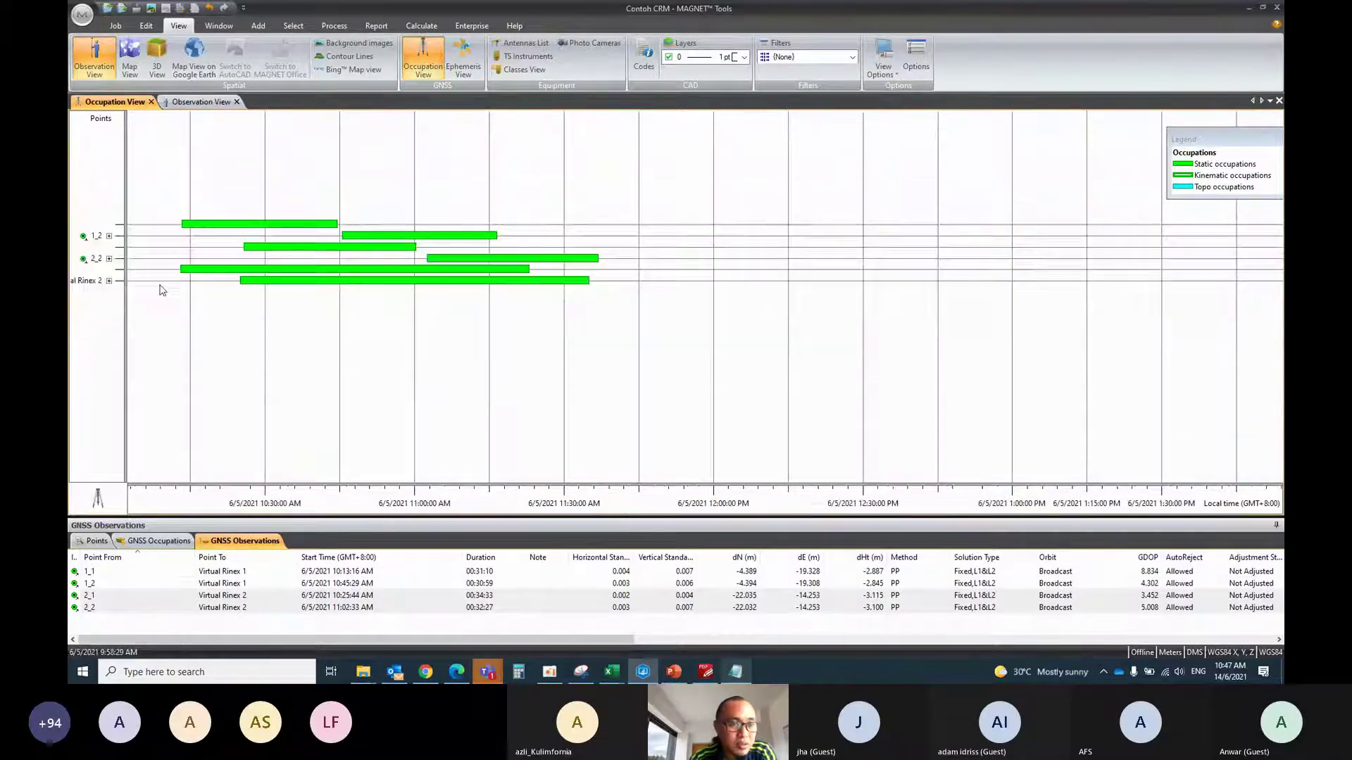
Disable satellites G 22 and G 30 in occupation 2_2 and collapse it
left_click(110, 228)
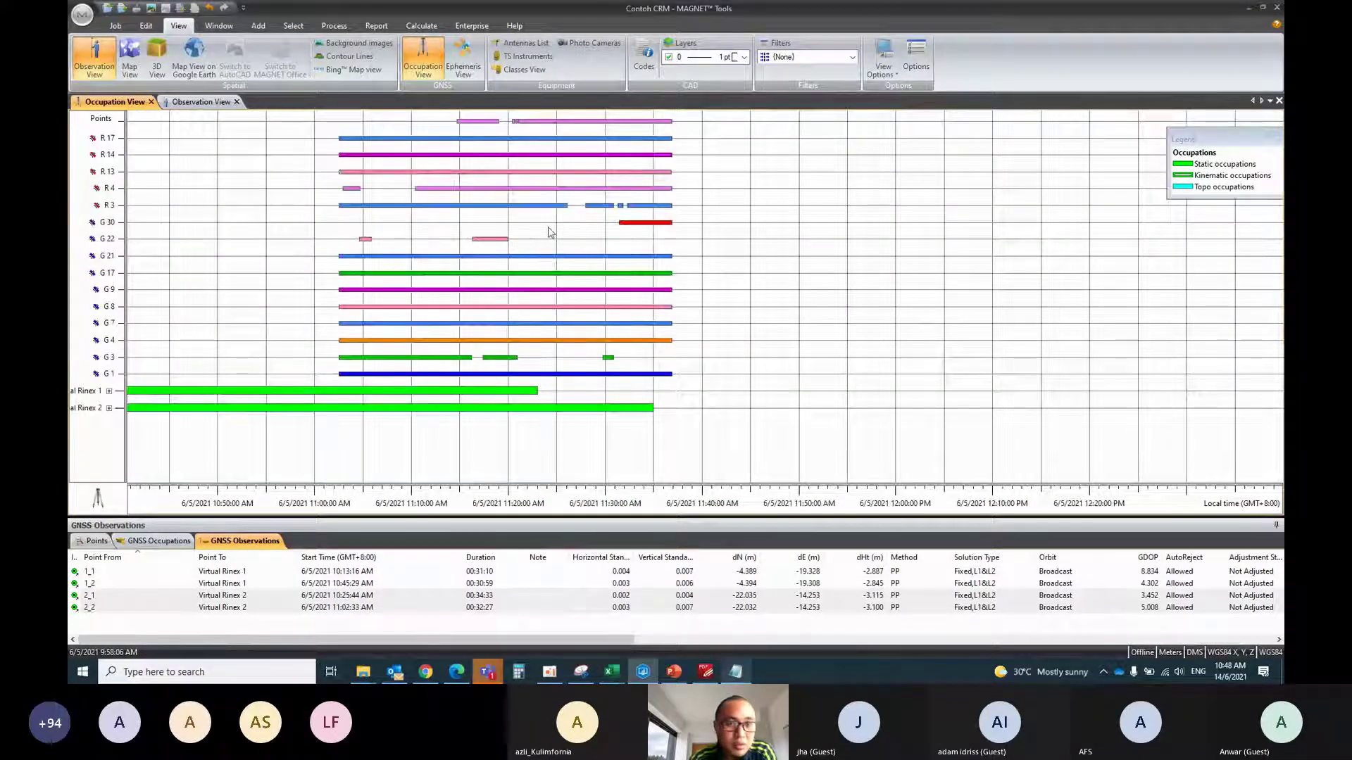
left_click_drag(709, 243, 256, 221)
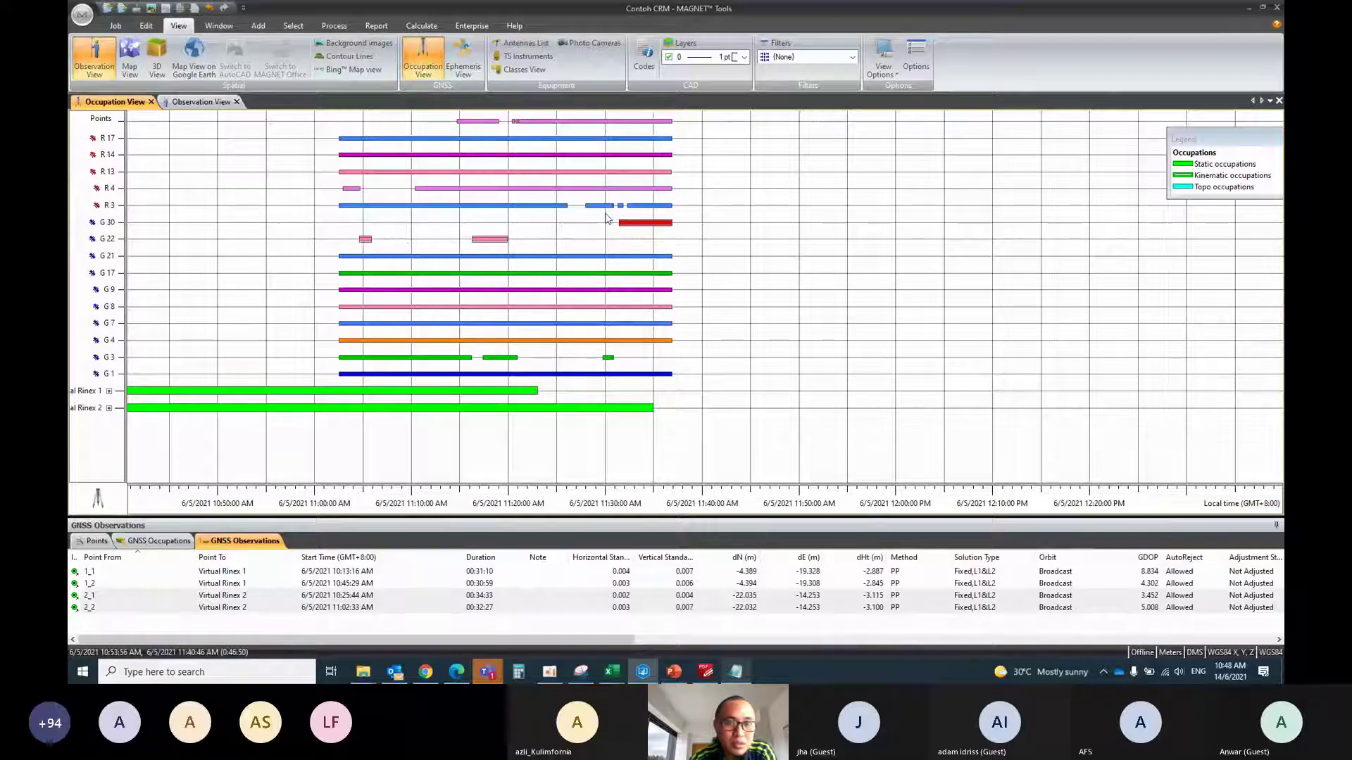
right_click(646, 222)
left_click(651, 275)
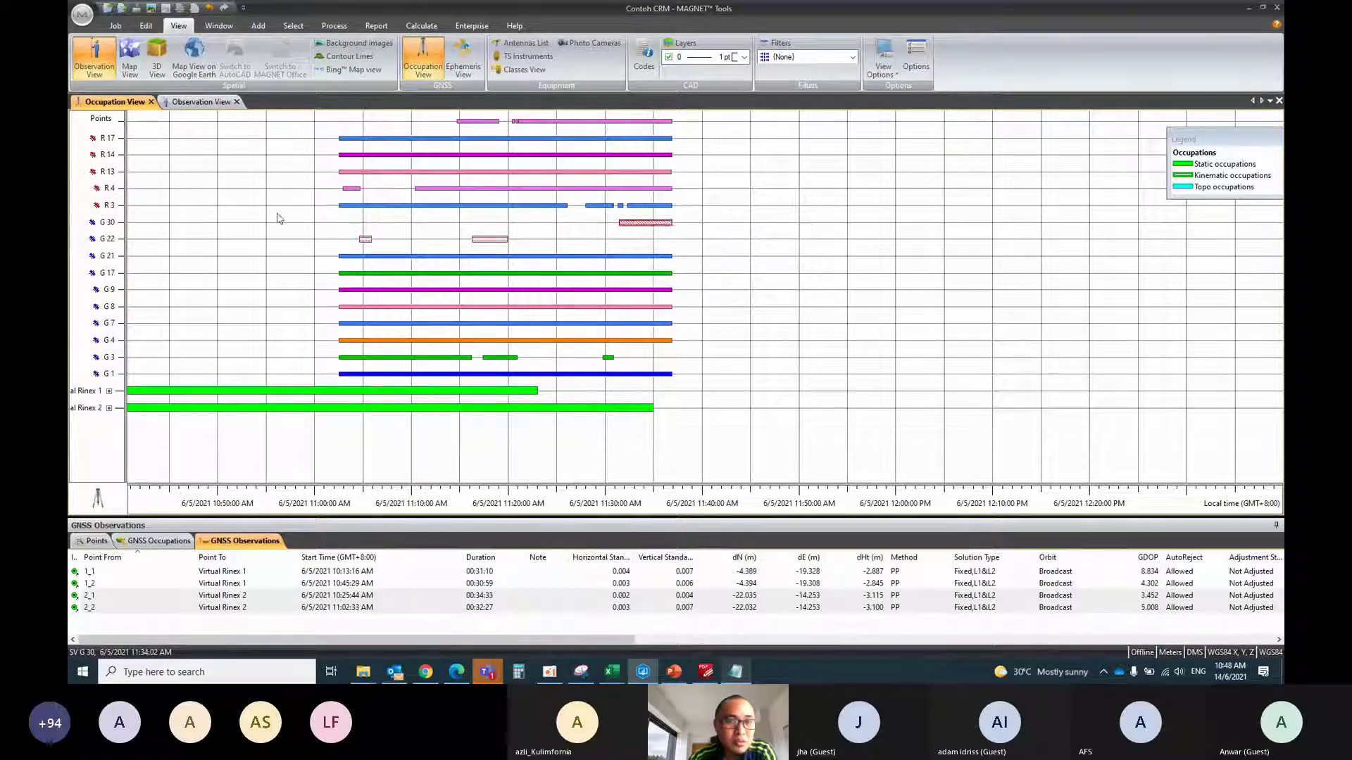
scroll(176, 227, "down", 3)
left_click(109, 139)
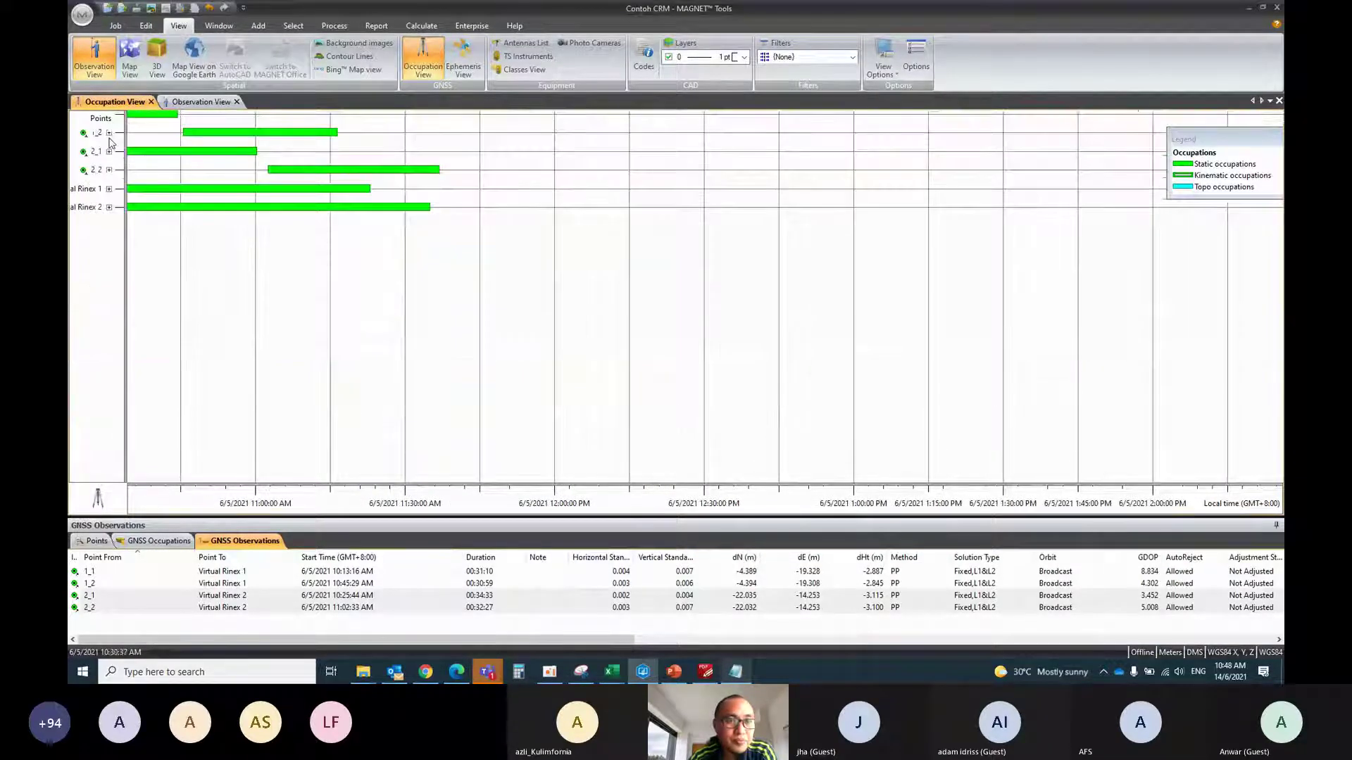
Rerun GNSS post-processing on all 4 baselines, then show the Points coordinate list
left_click(335, 30)
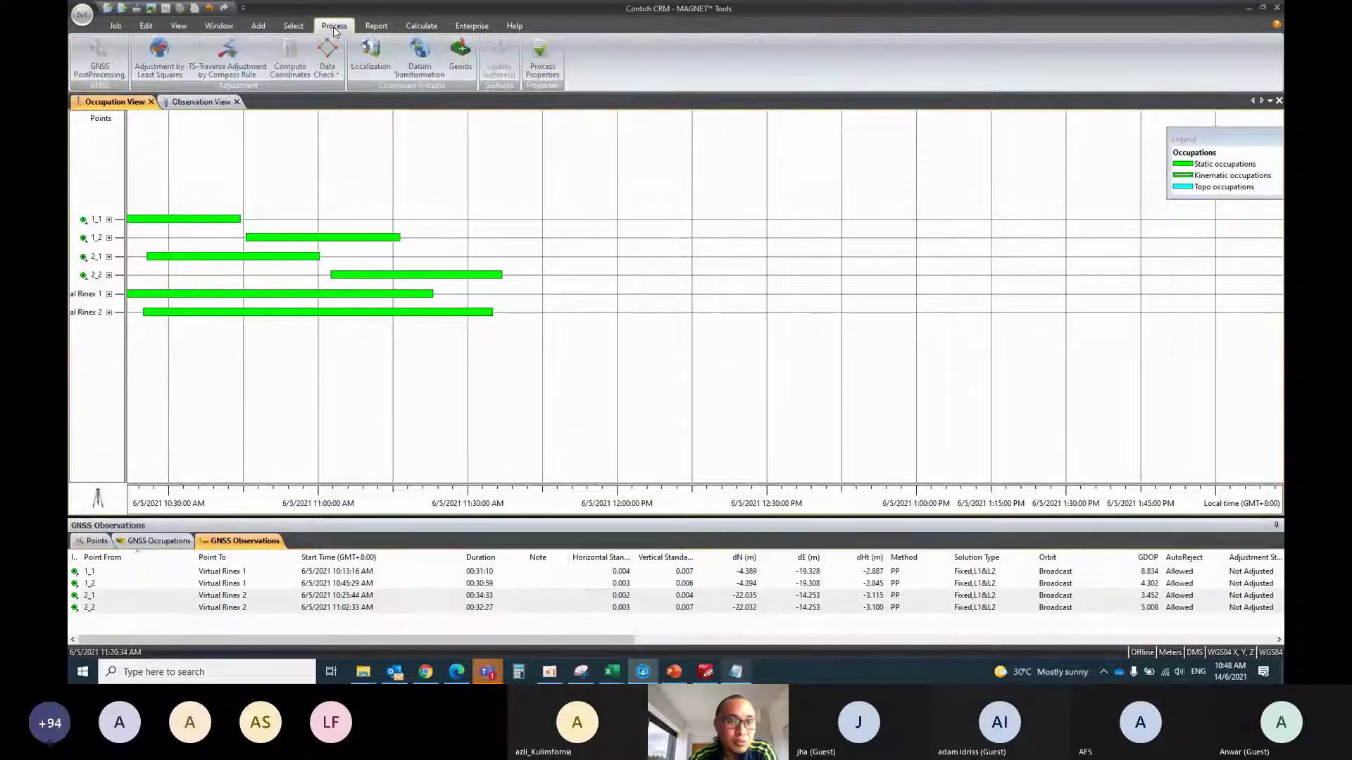
left_click(98, 57)
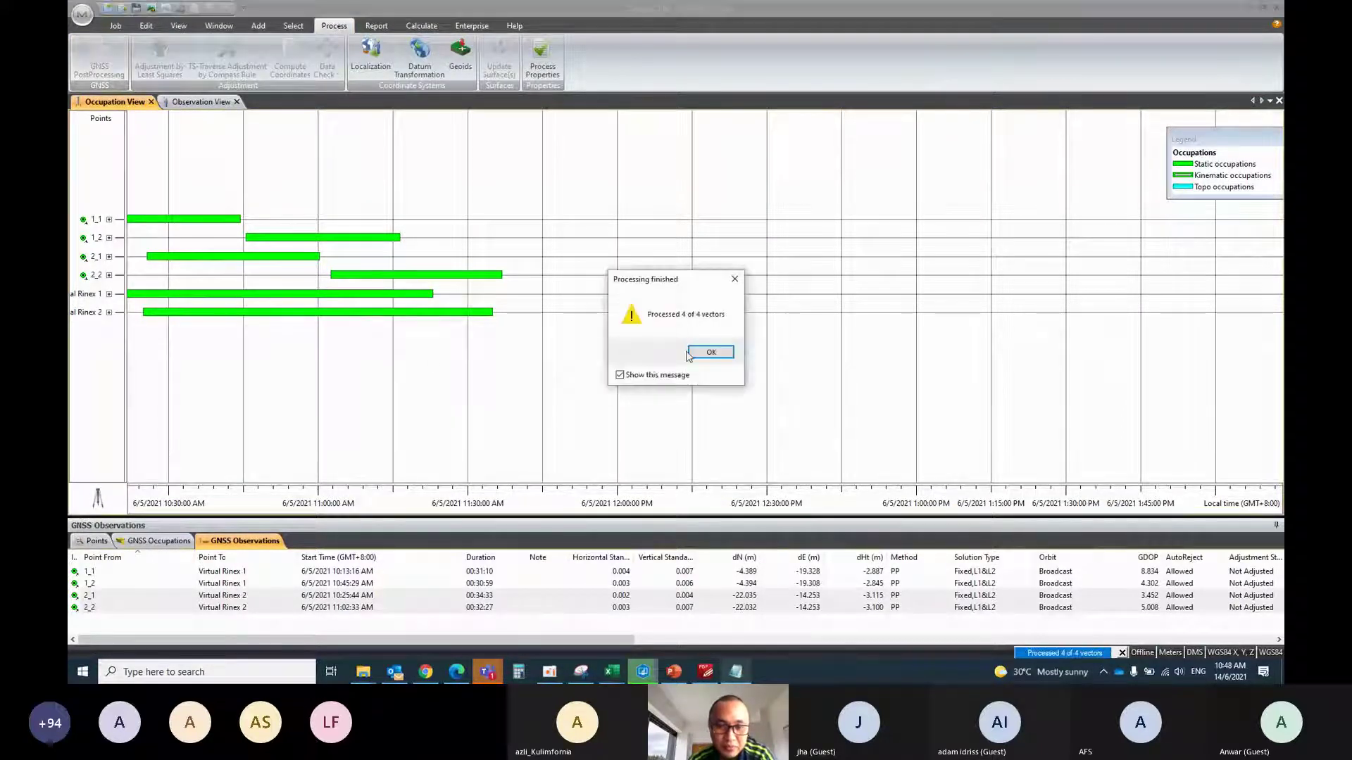
left_click(710, 354)
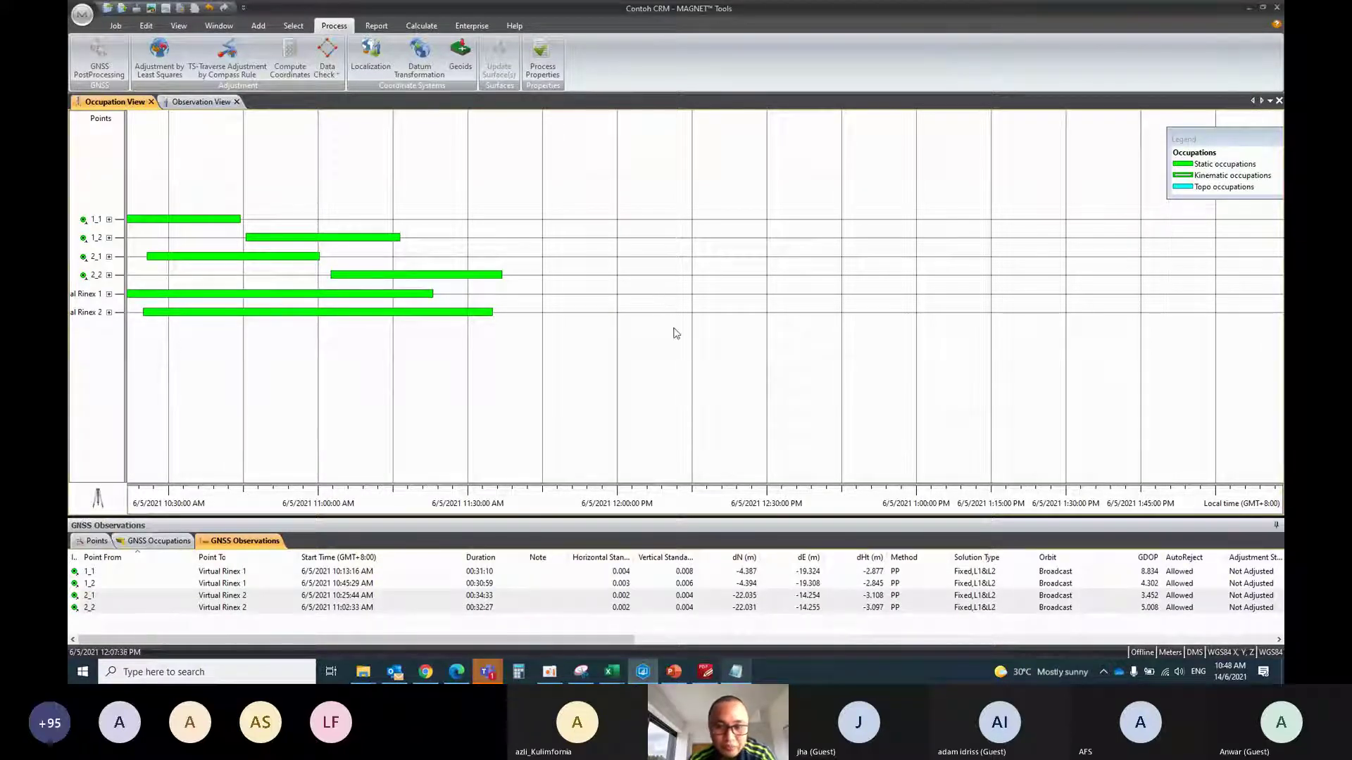
left_click(95, 541)
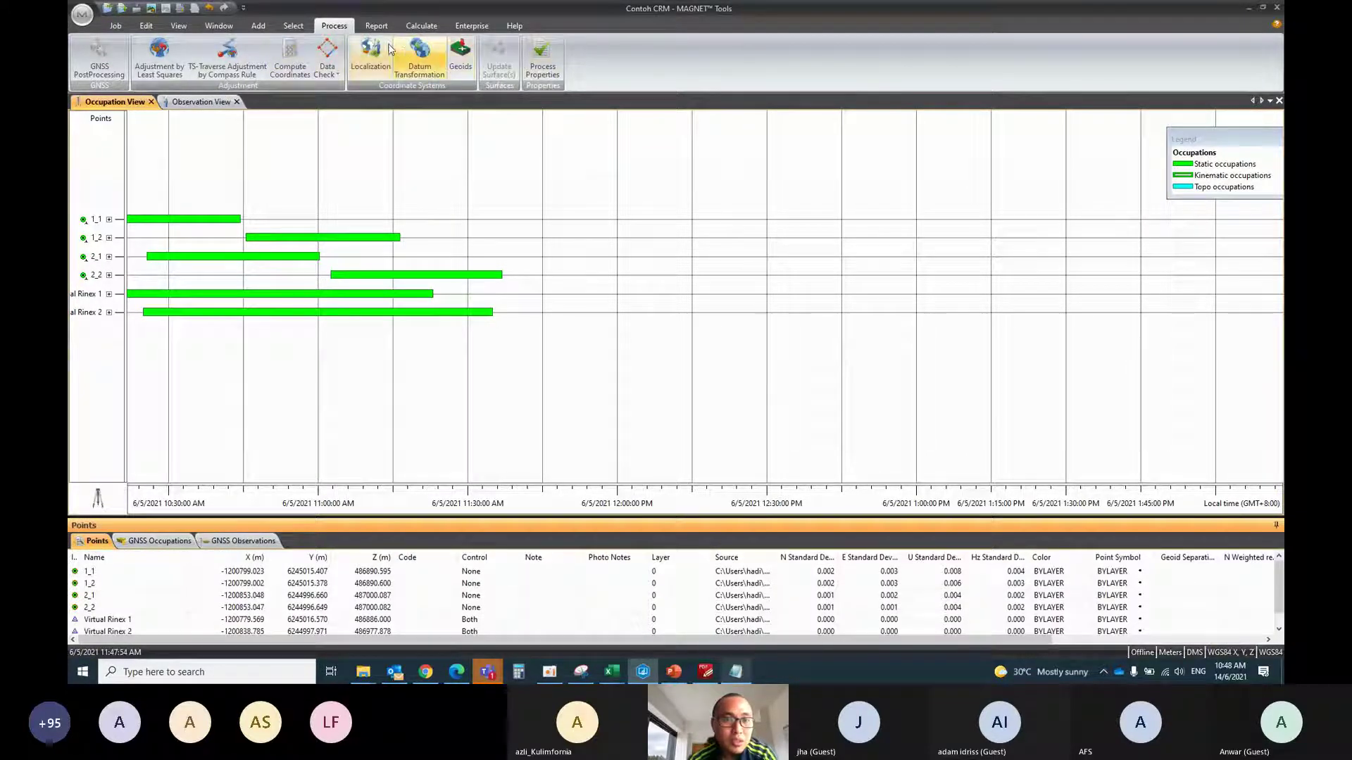
Set the job projection to Asia > Malaysia_CS2000 > Perak in Job Configuration
left_click(115, 25)
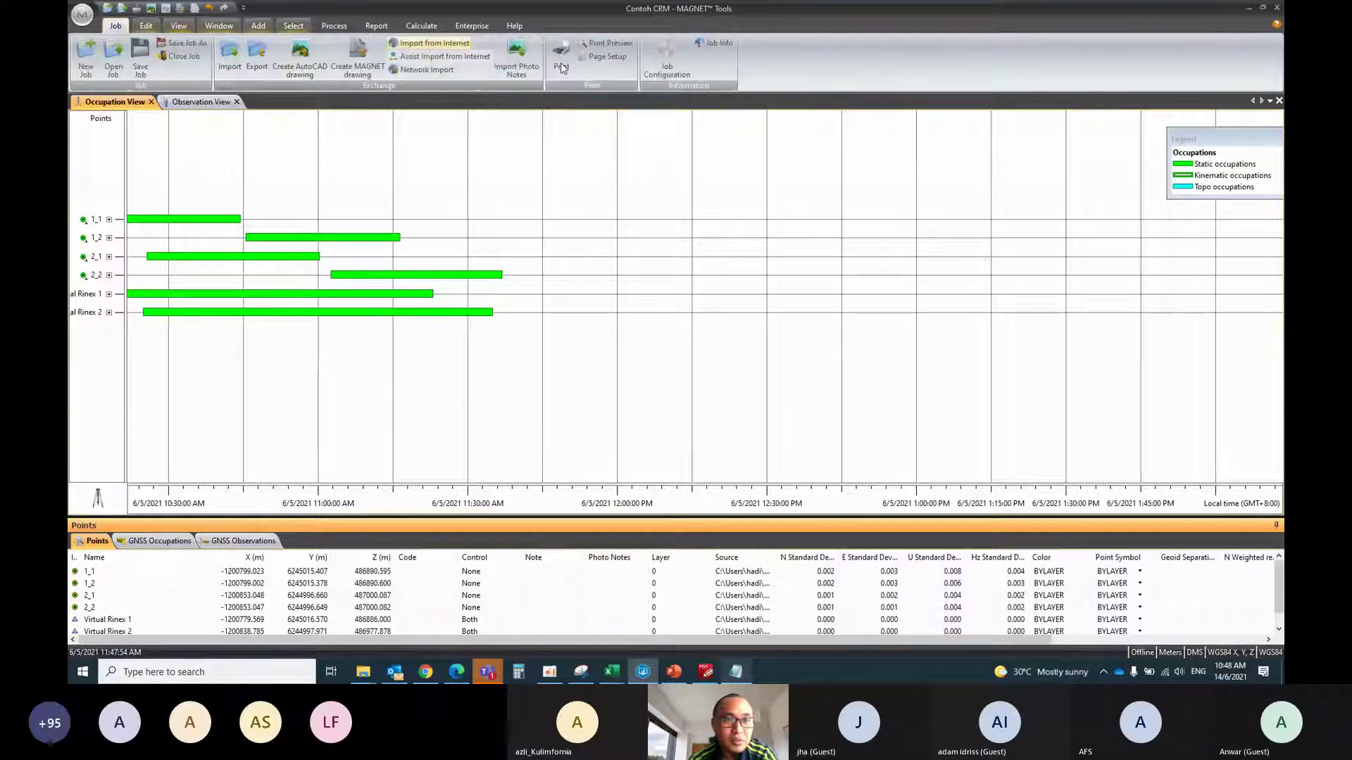
left_click(669, 62)
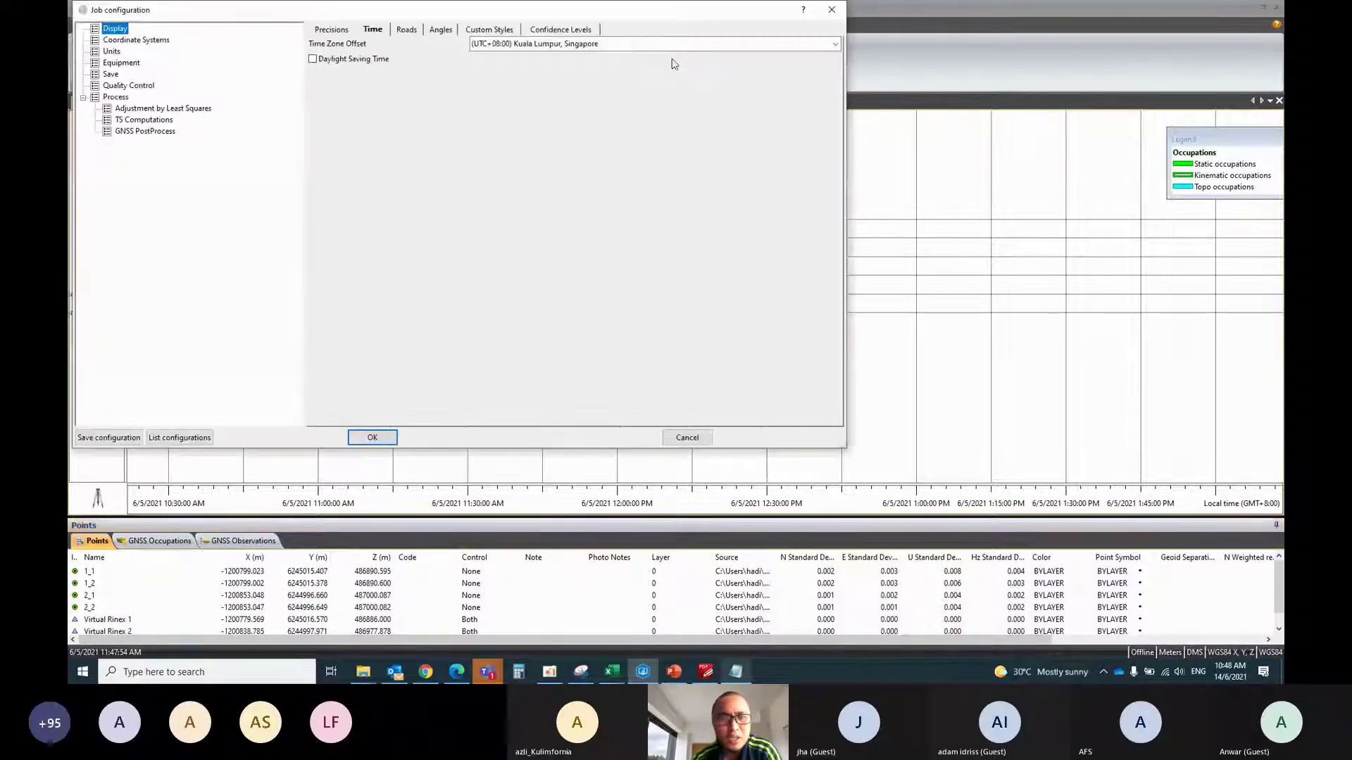
left_click(125, 42)
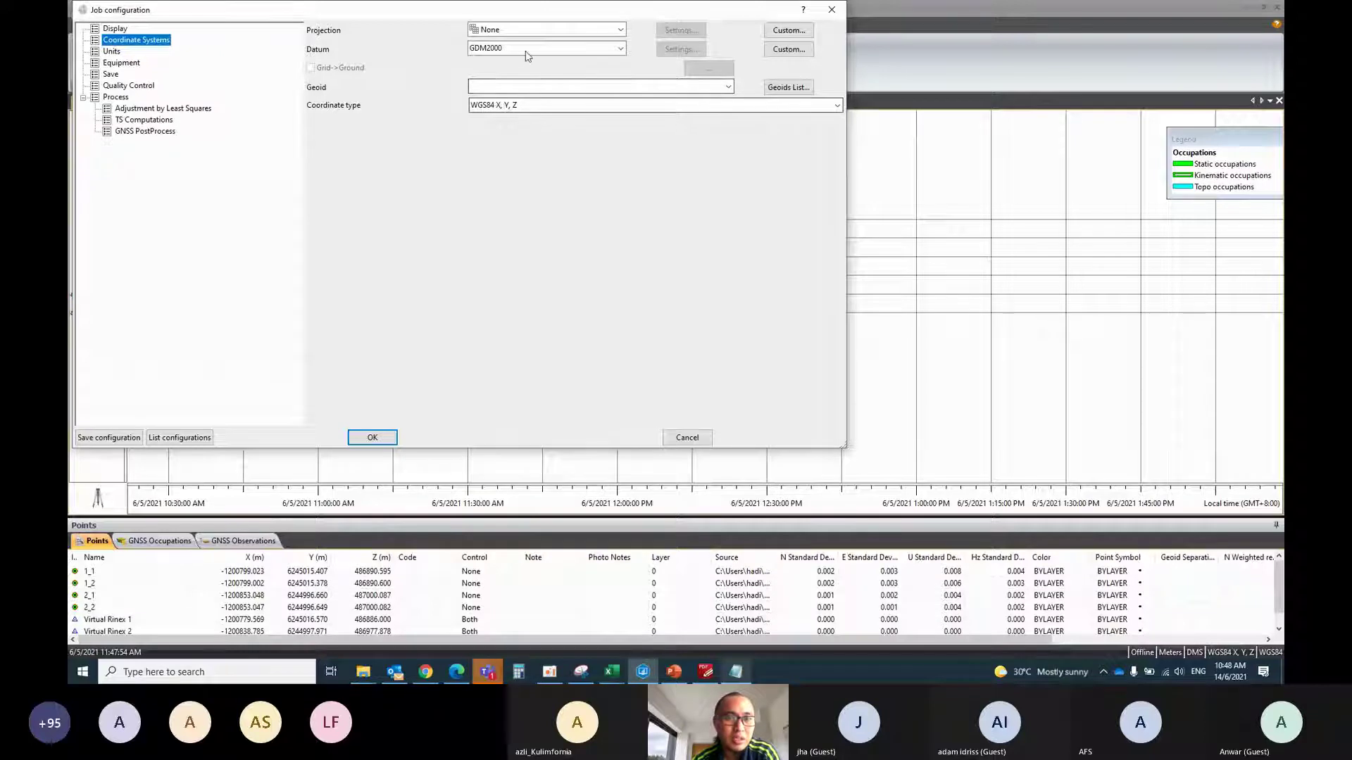
left_click(521, 30)
left_click(476, 44)
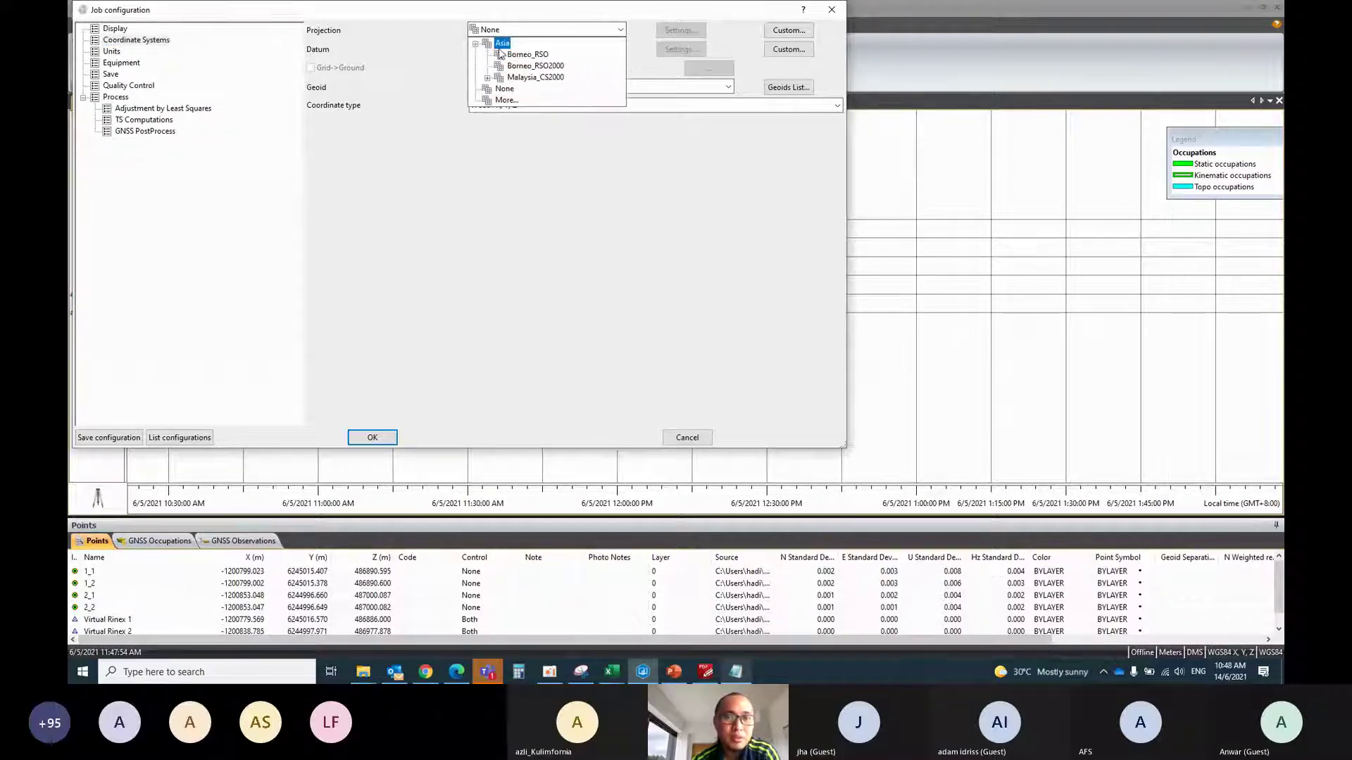
left_click(488, 77)
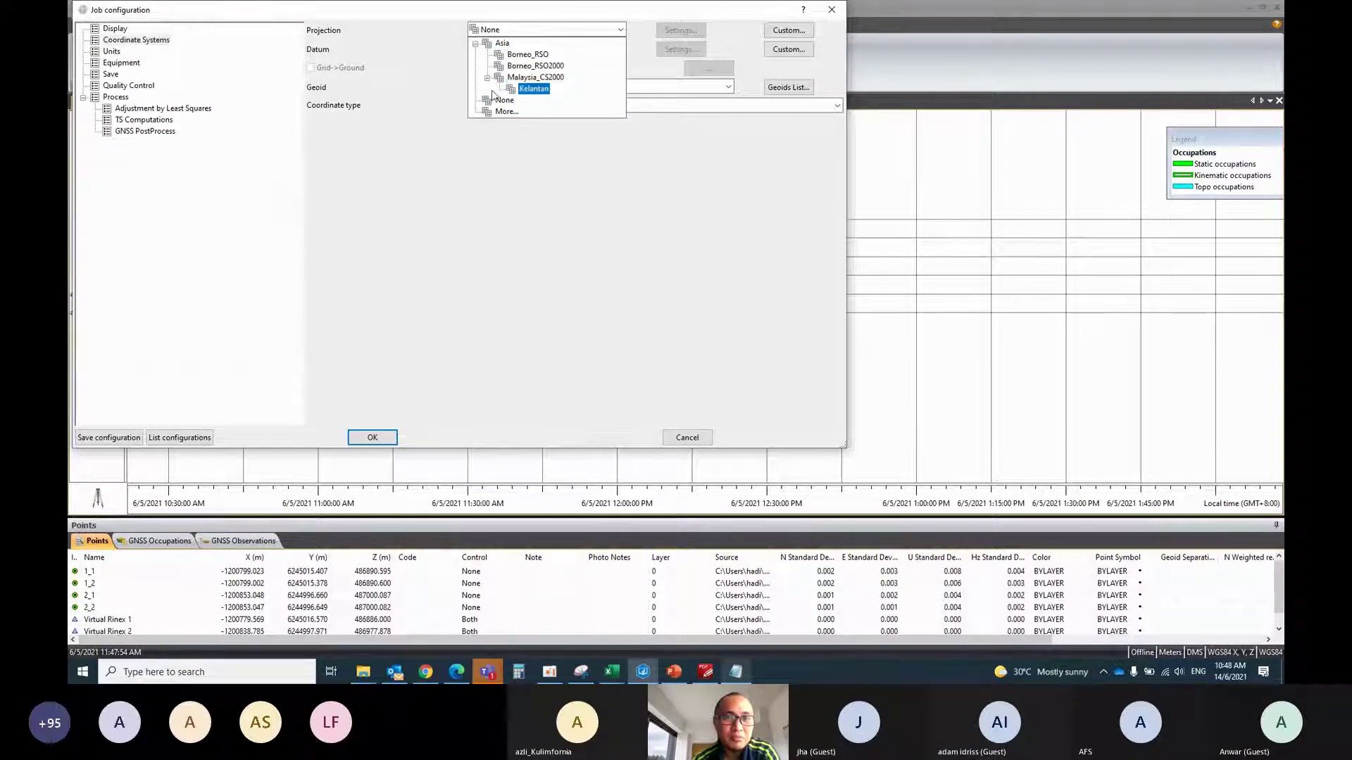
left_click(507, 111)
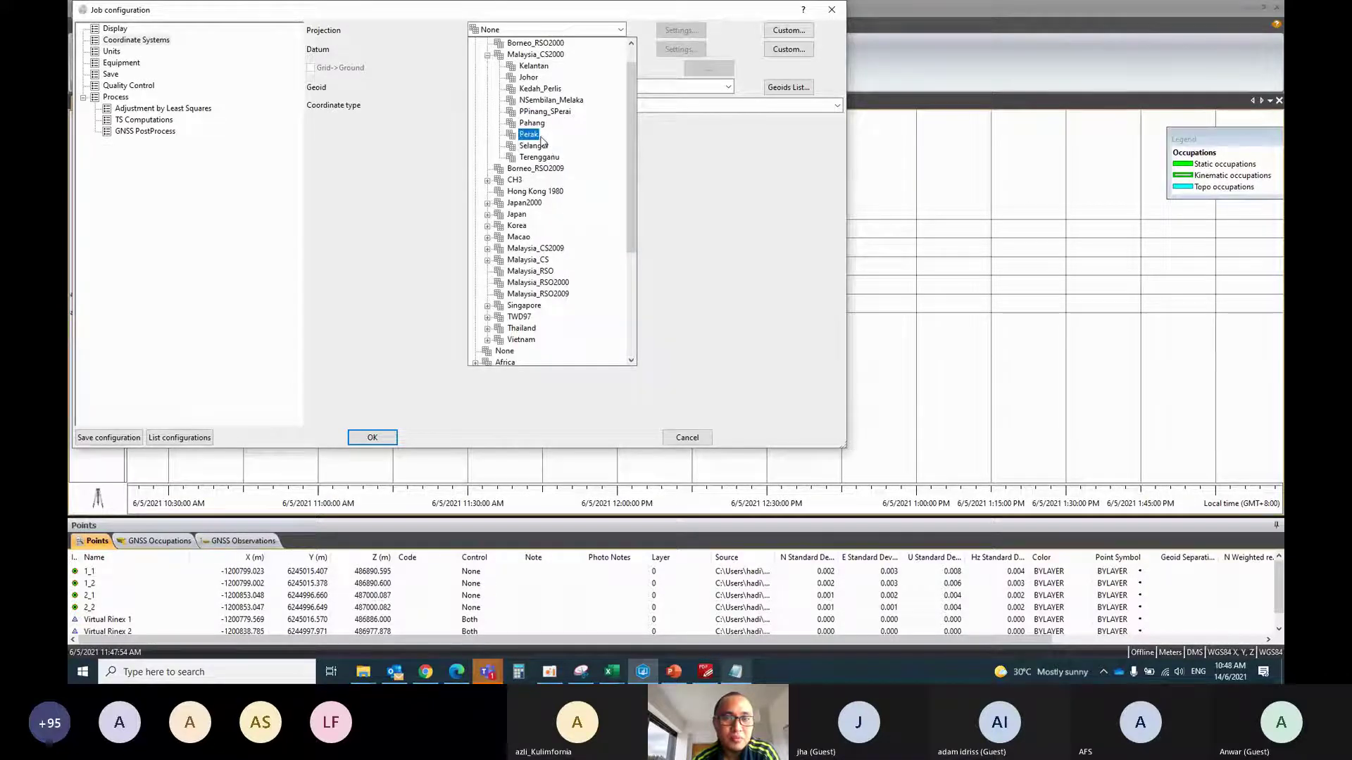
left_click(540, 138)
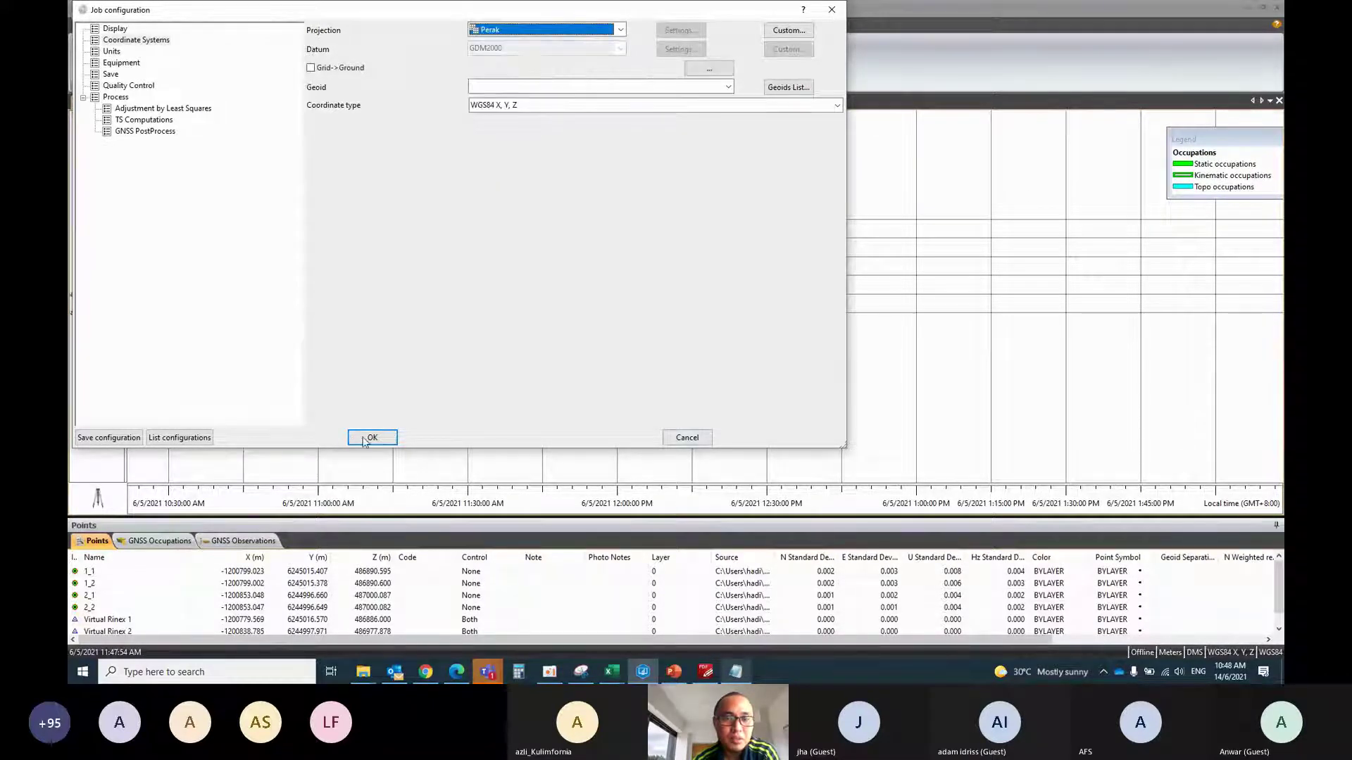
left_click(363, 438)
Show point coordinates as Grid values and enlarge the Points table
left_click(1225, 653)
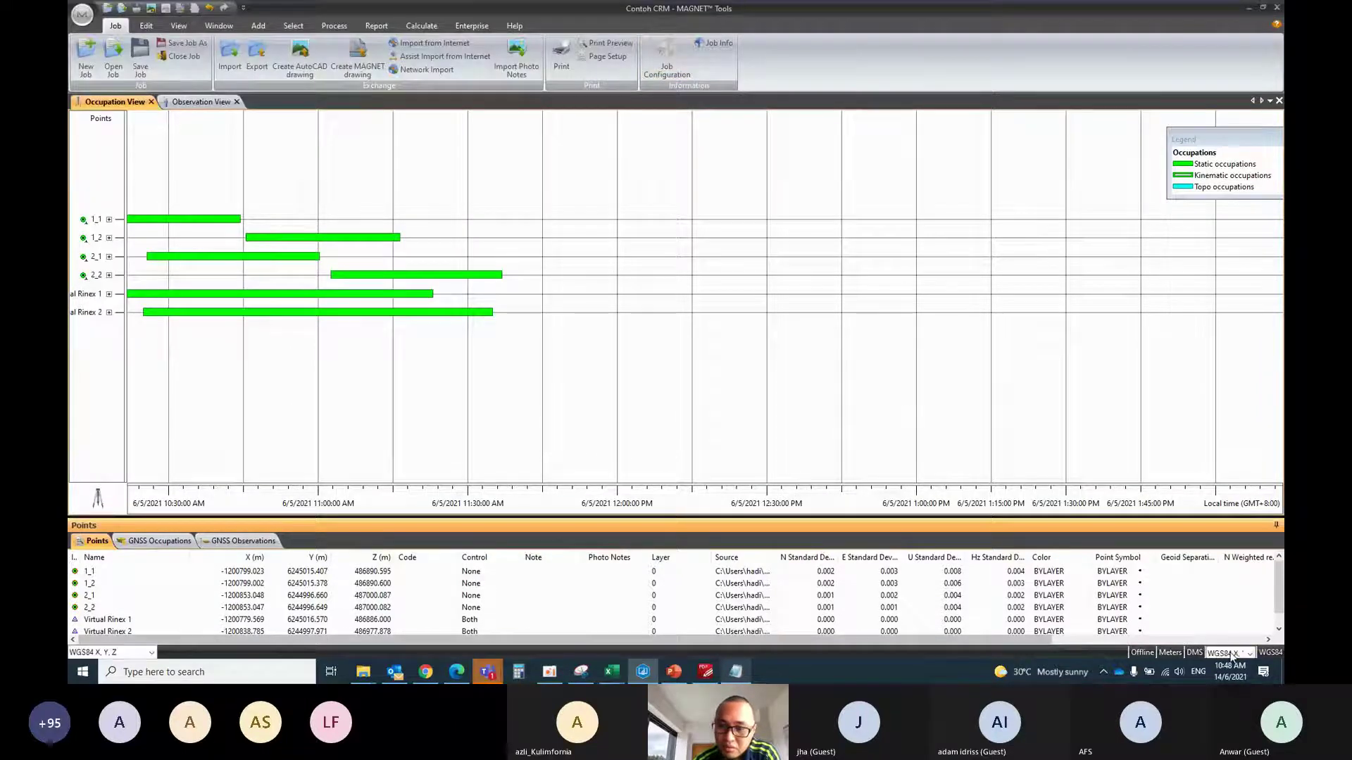
left_click(1209, 590)
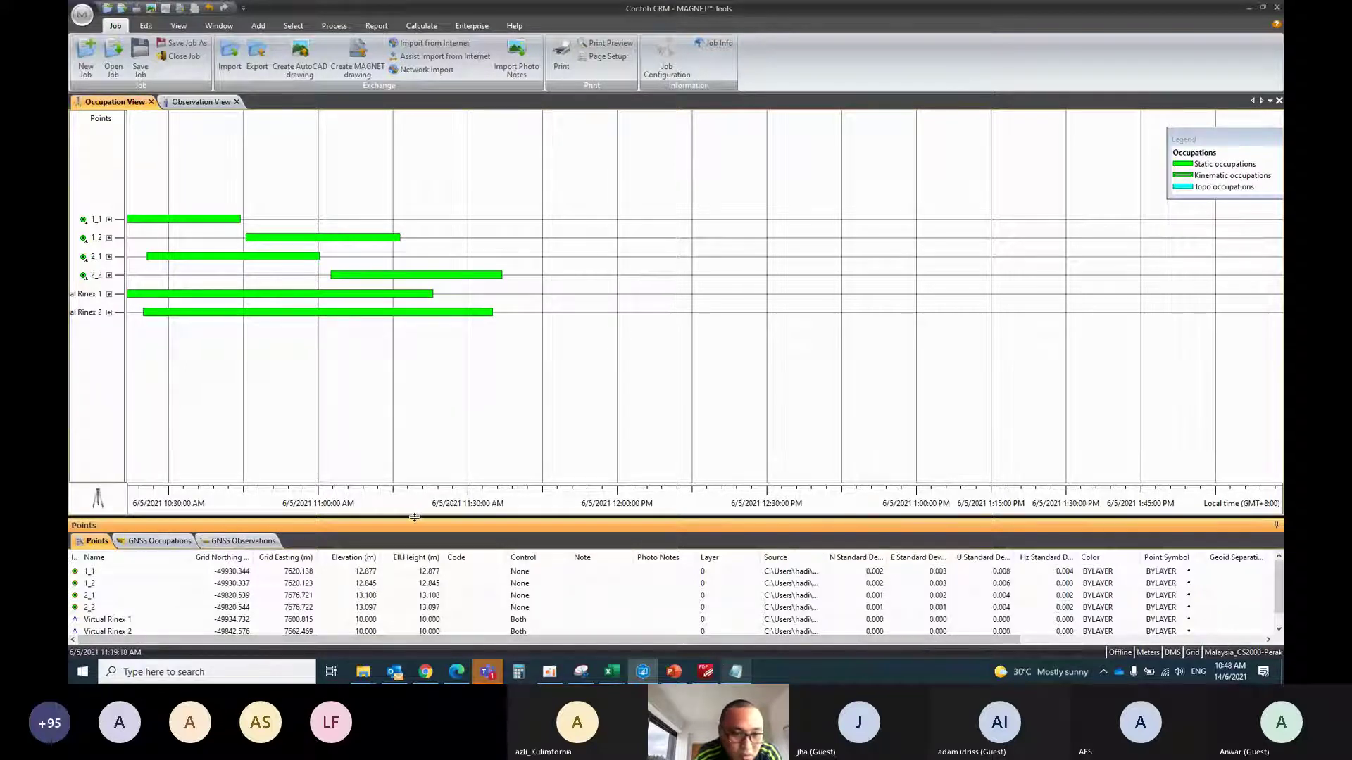
left_click_drag(412, 409, 411, 409)
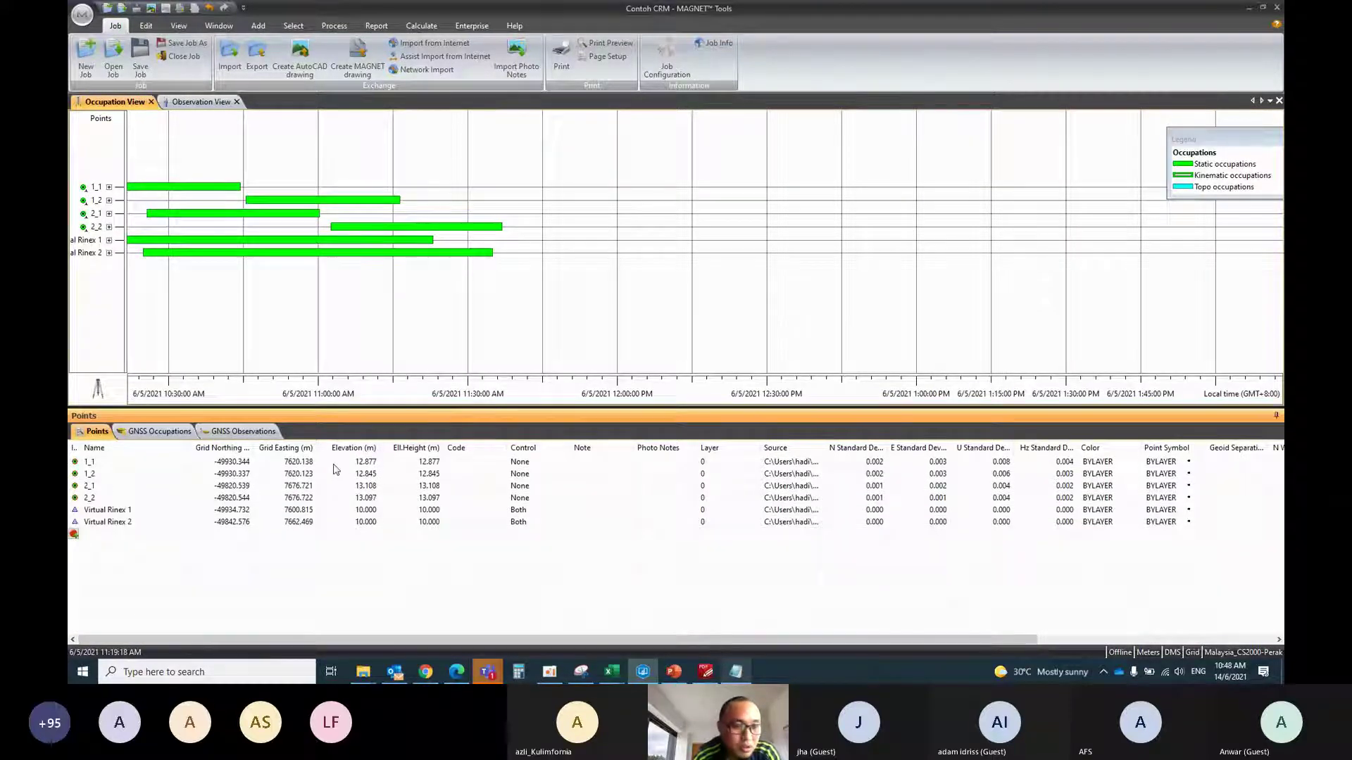
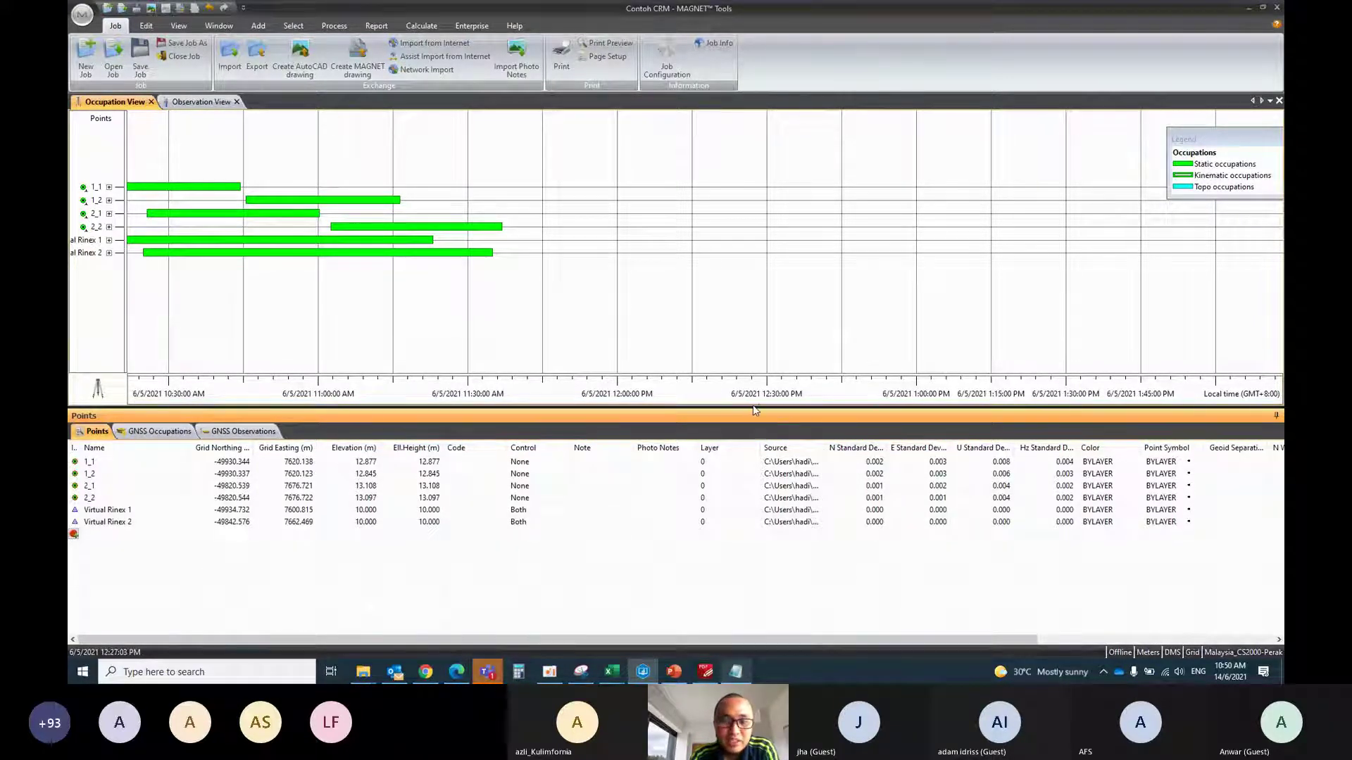
Enlarge the occupation timeline over the Points table, keeping the coordinate system as Perak
left_click_drag(754, 408, 759, 491)
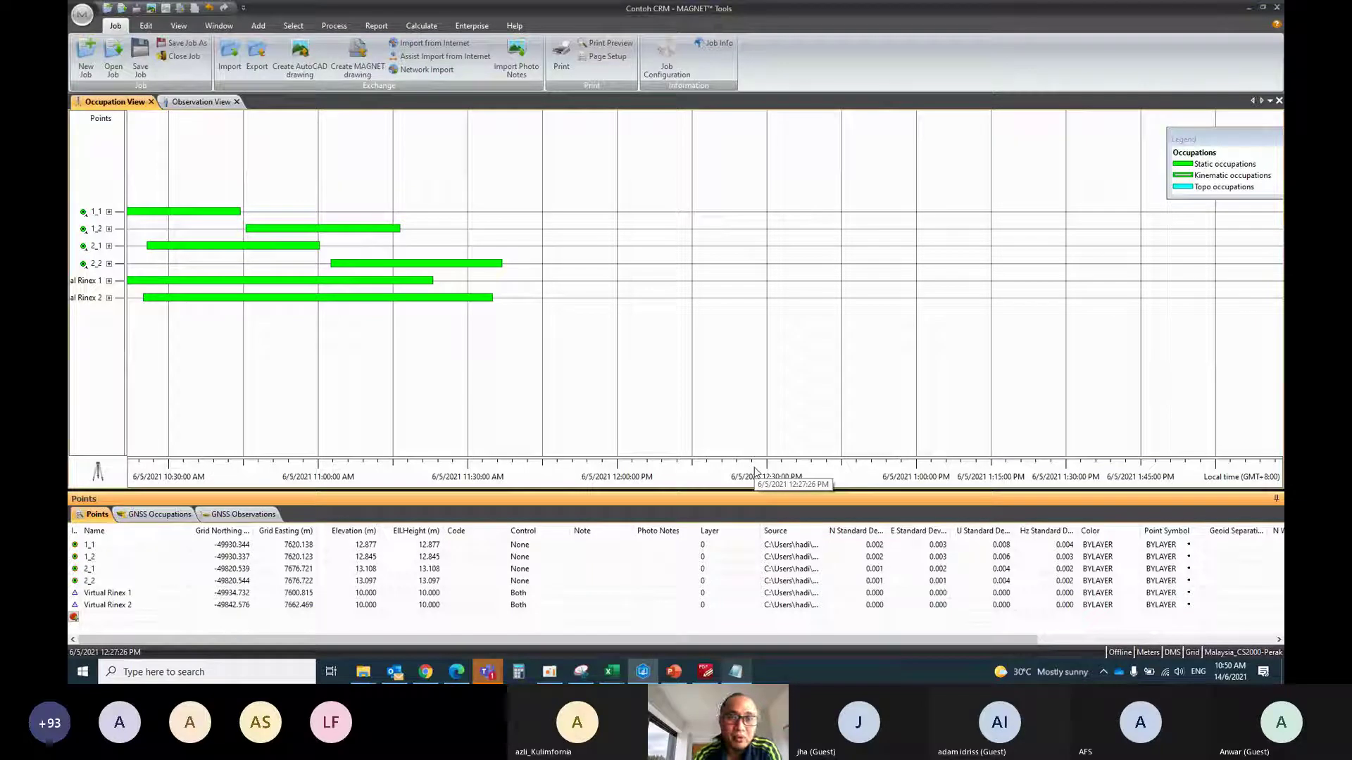
left_click(1228, 653)
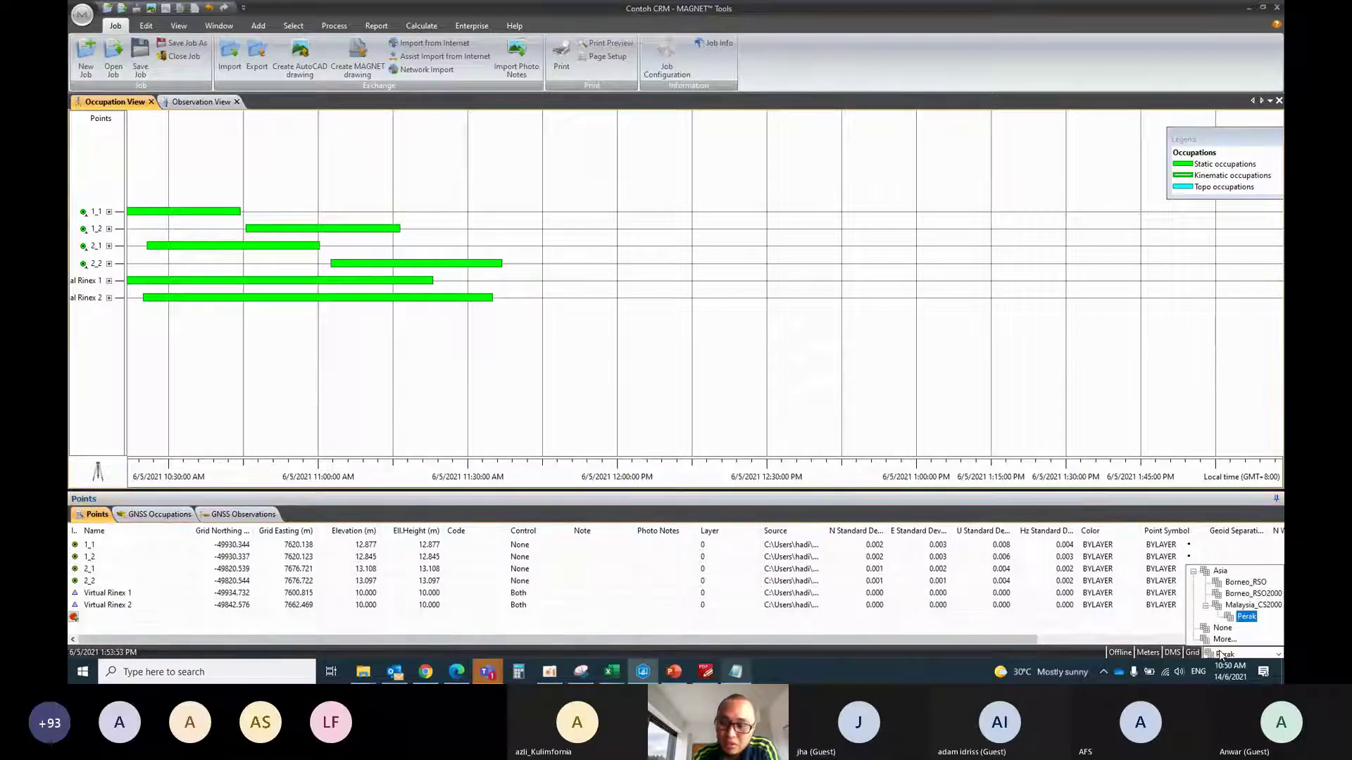
left_click(1193, 571)
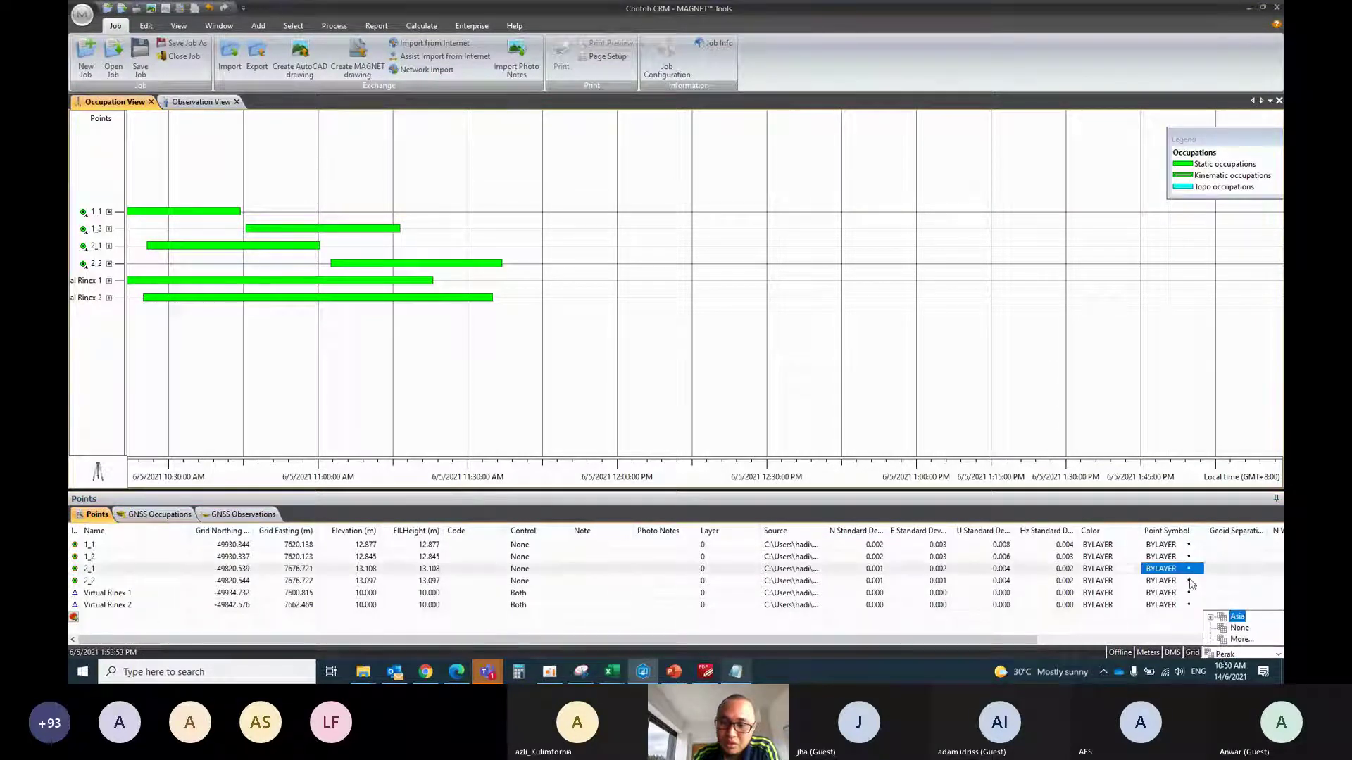
left_click(1230, 656)
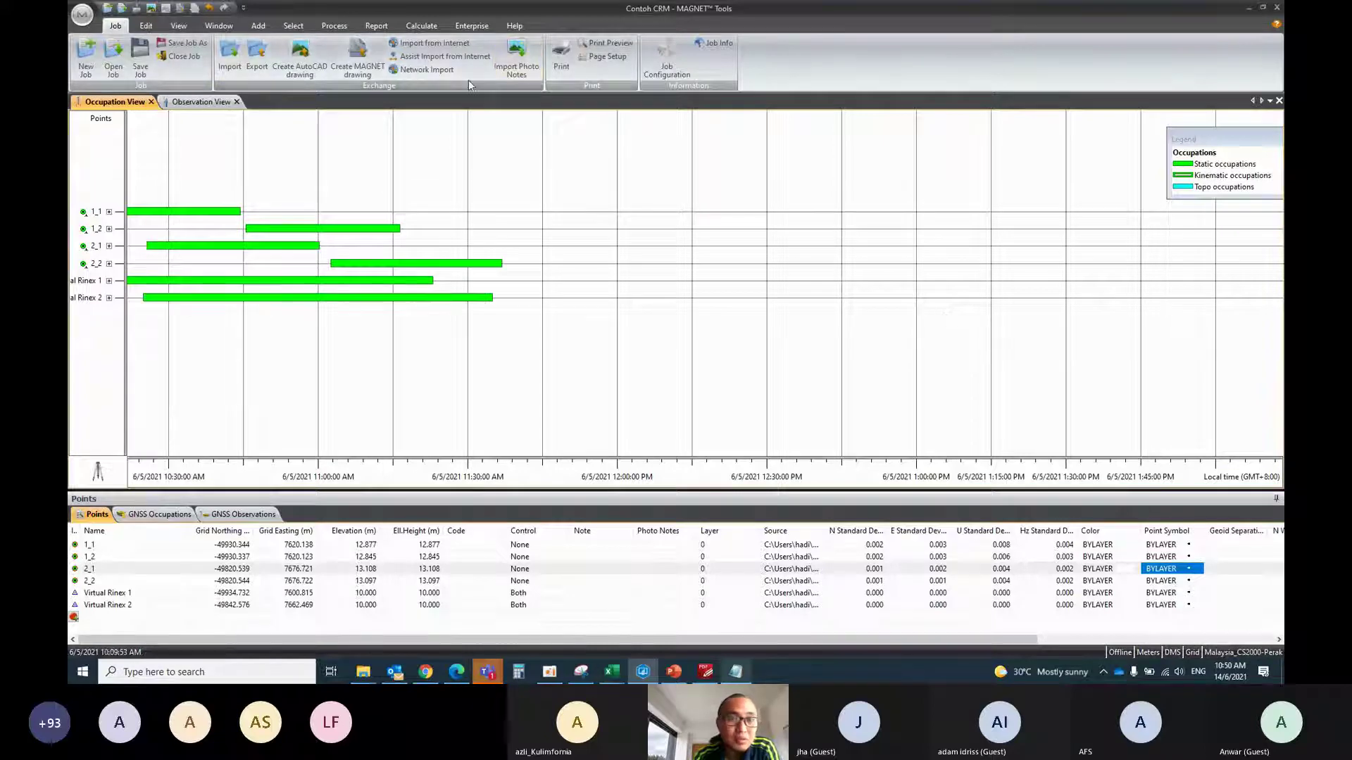
From Observation View, run a least-squares adjustment of the GNSS network and close the report
left_click(198, 103)
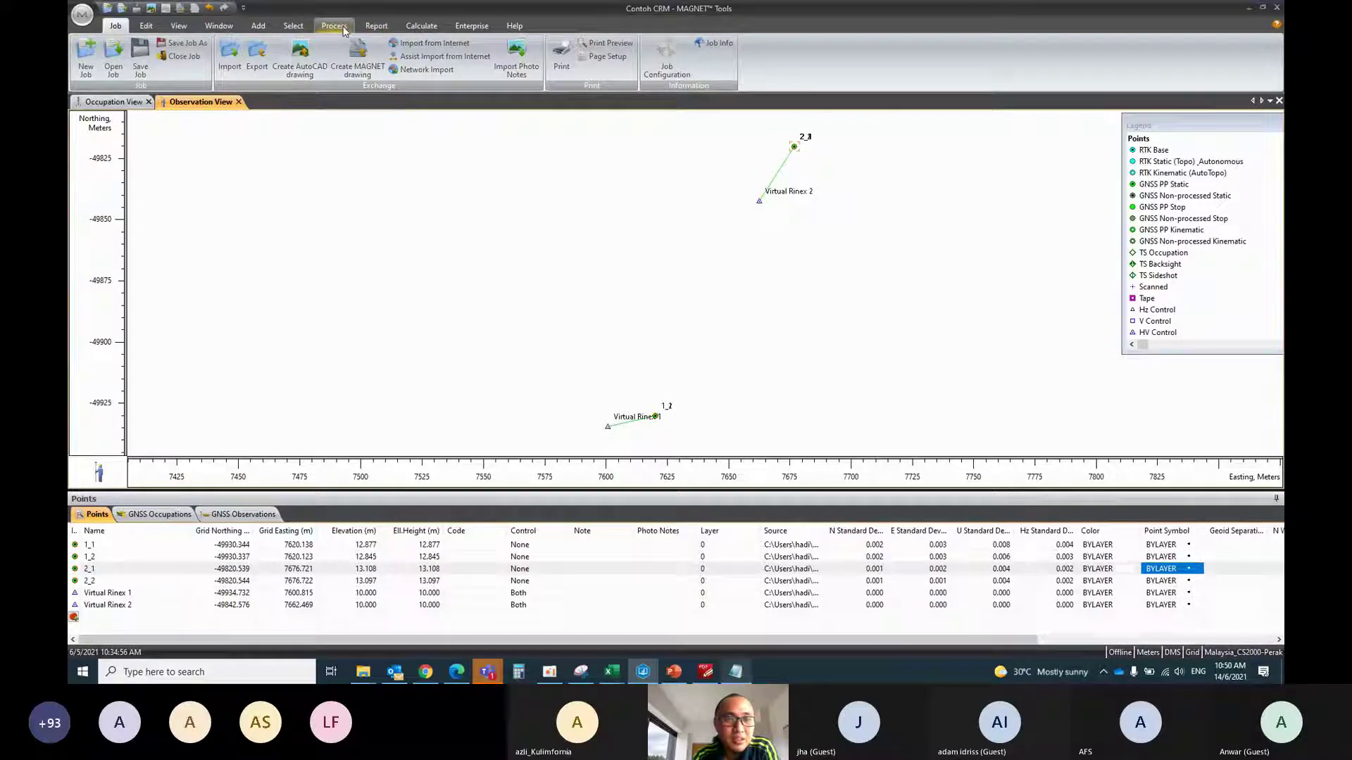
left_click(342, 29)
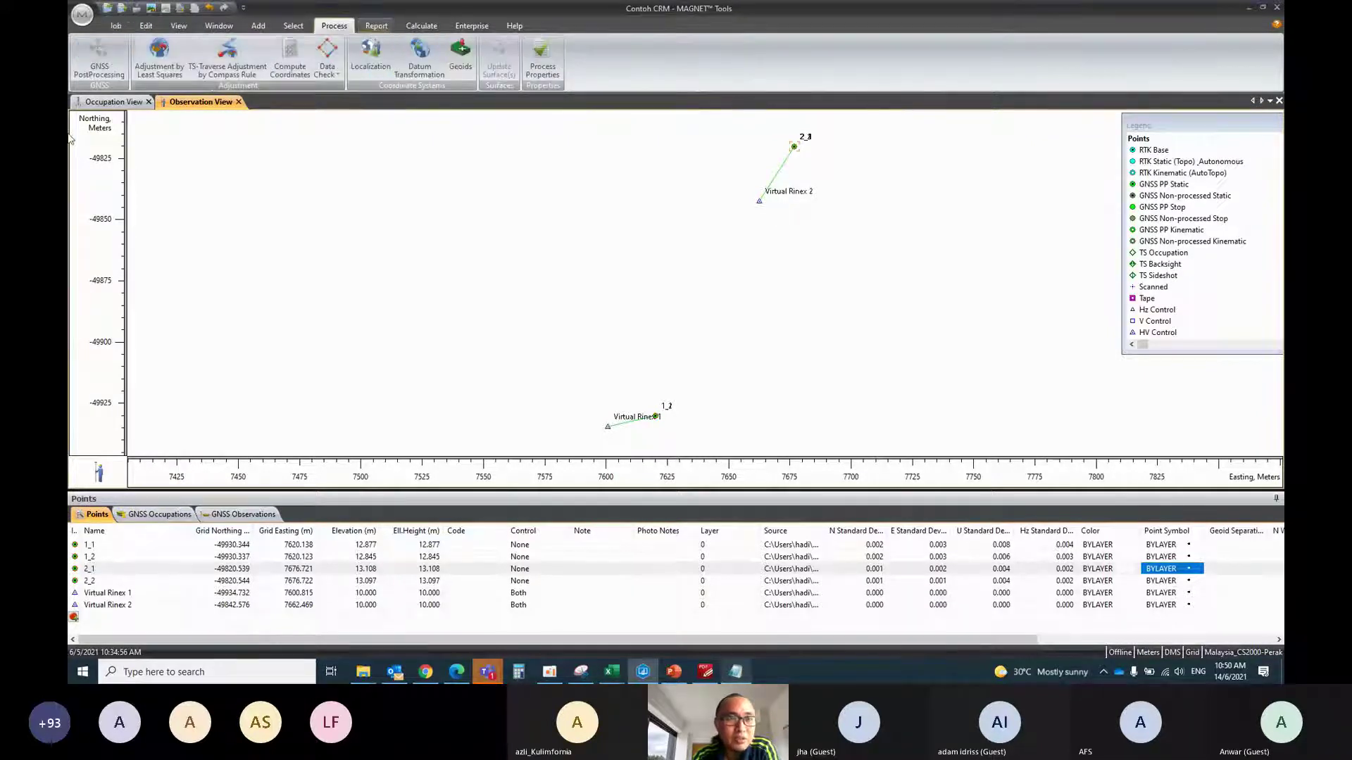
left_click(158, 56)
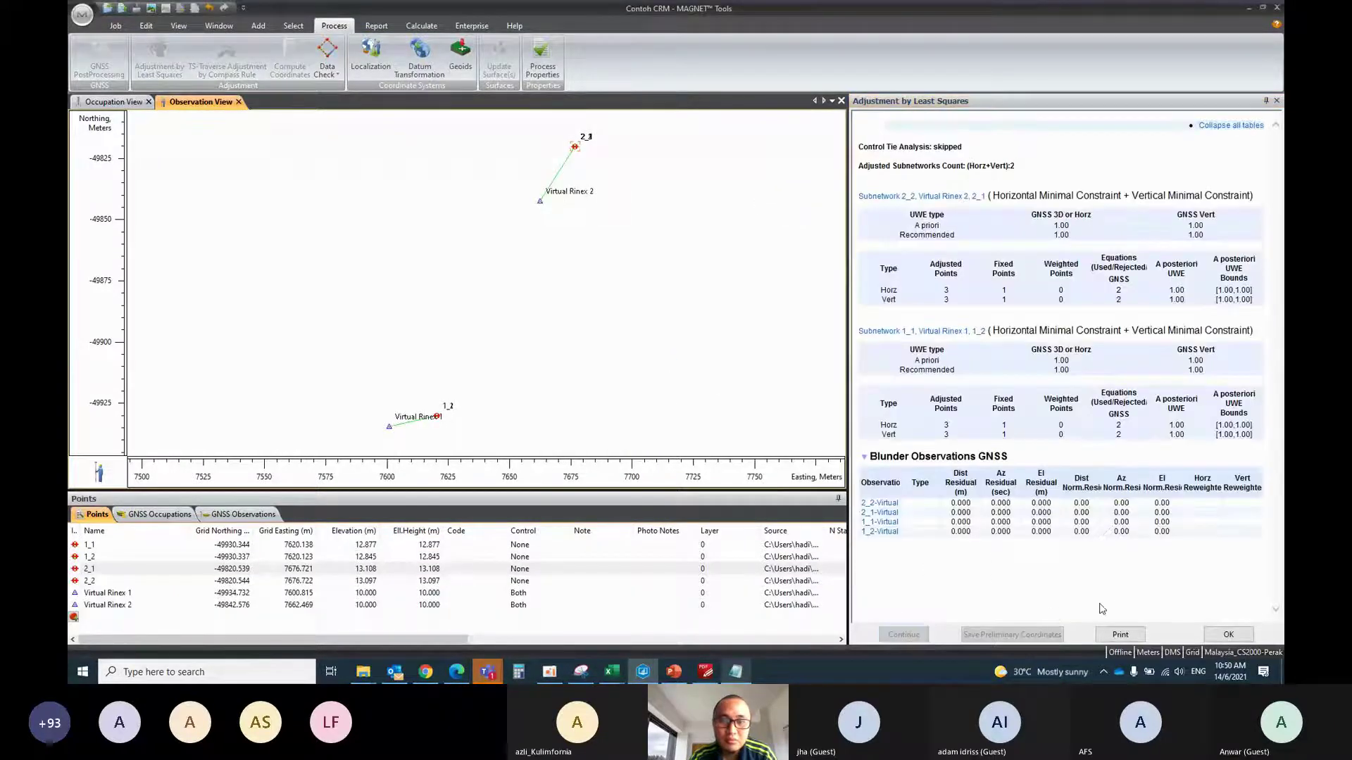
left_click(1225, 634)
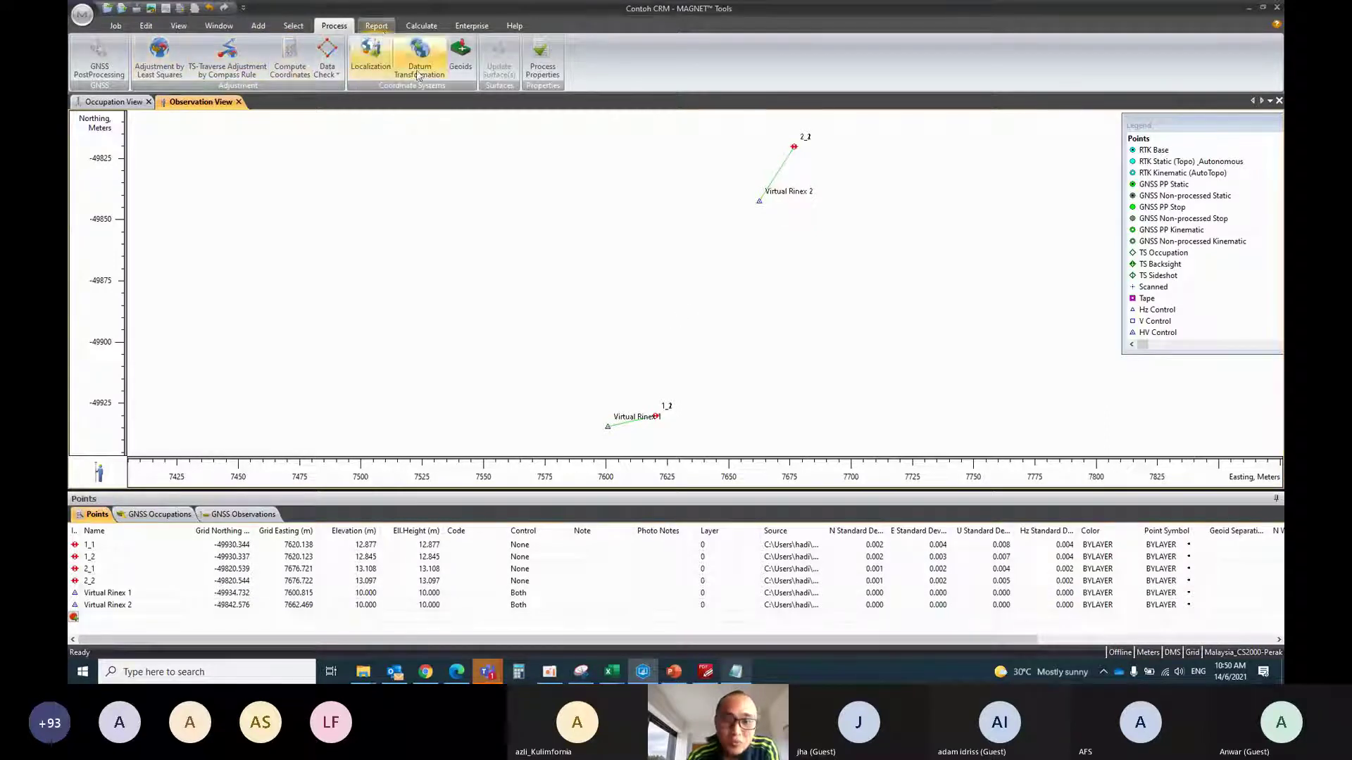
Change the job projection to None in Job Configuration
left_click(116, 26)
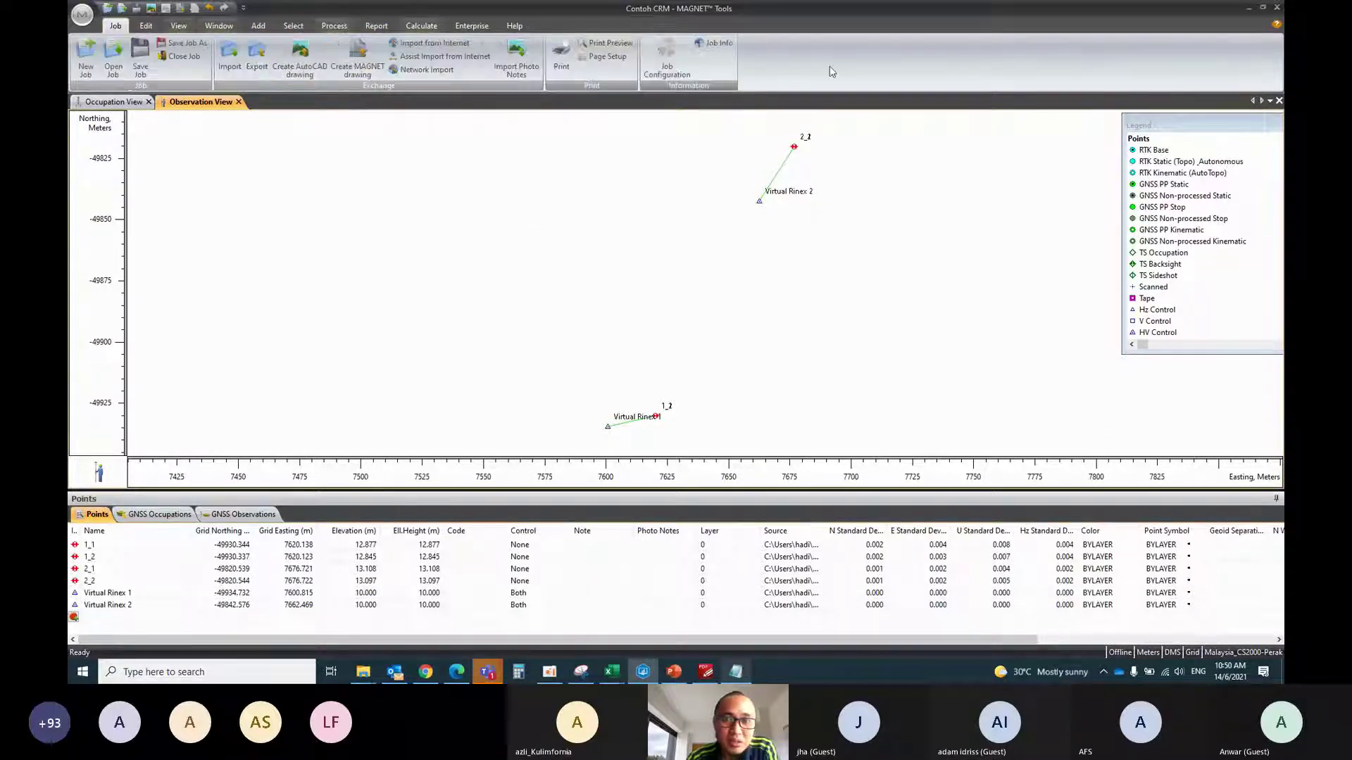
left_click(654, 65)
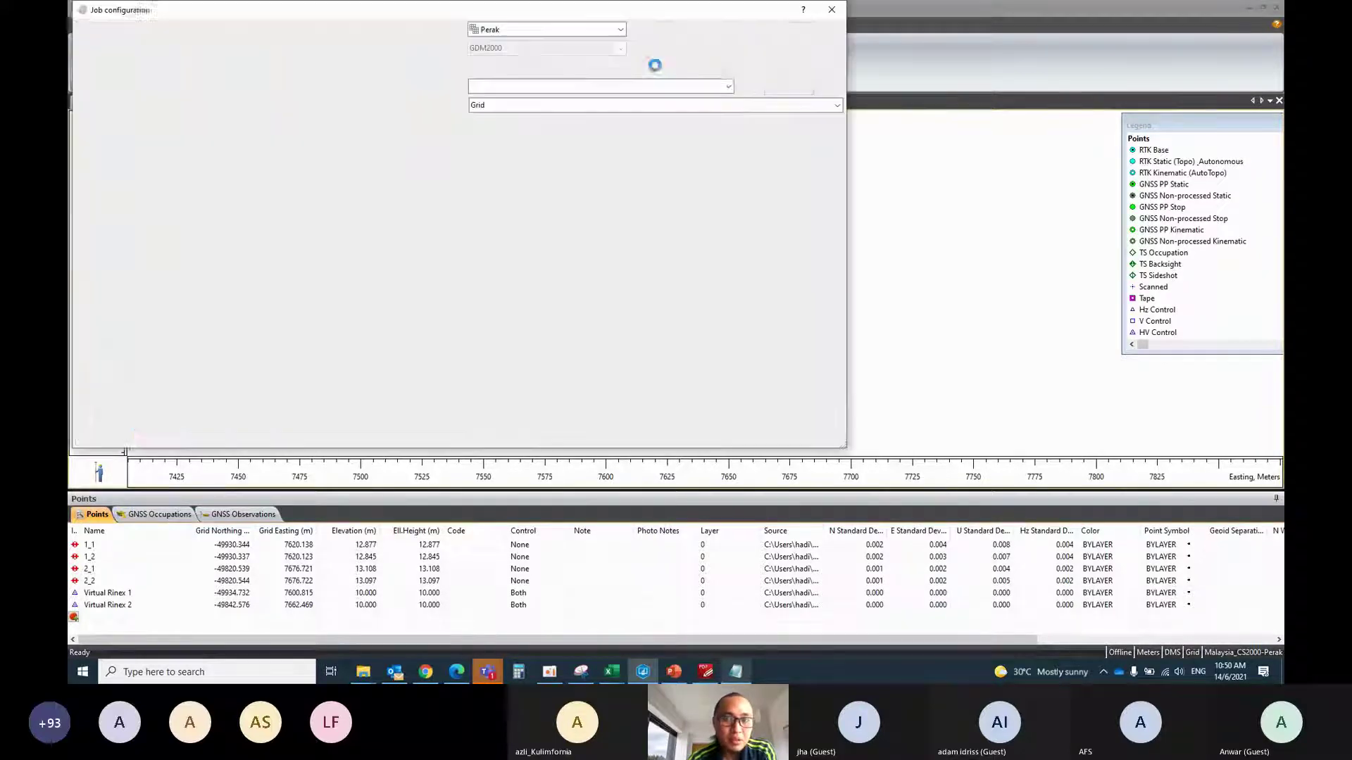
left_click_drag(723, 17, 841, 98)
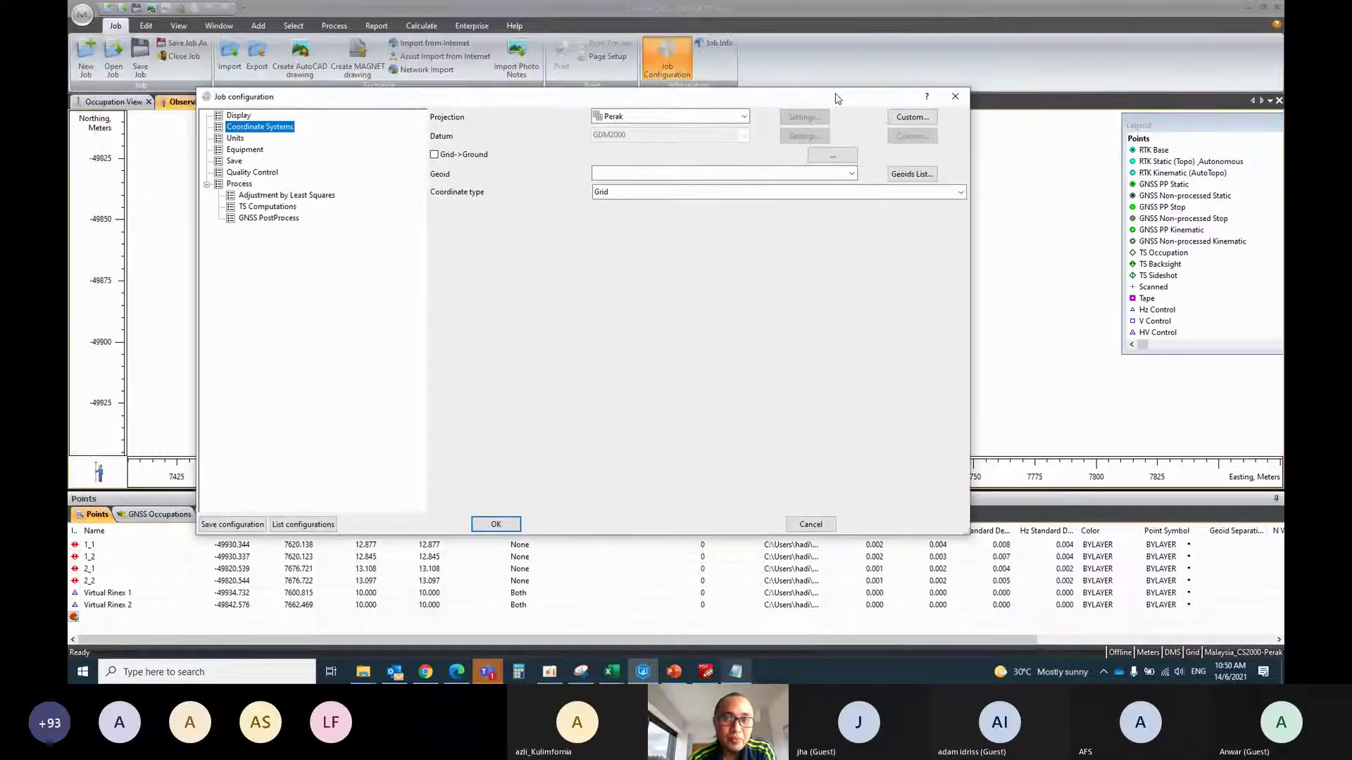
left_click(744, 116)
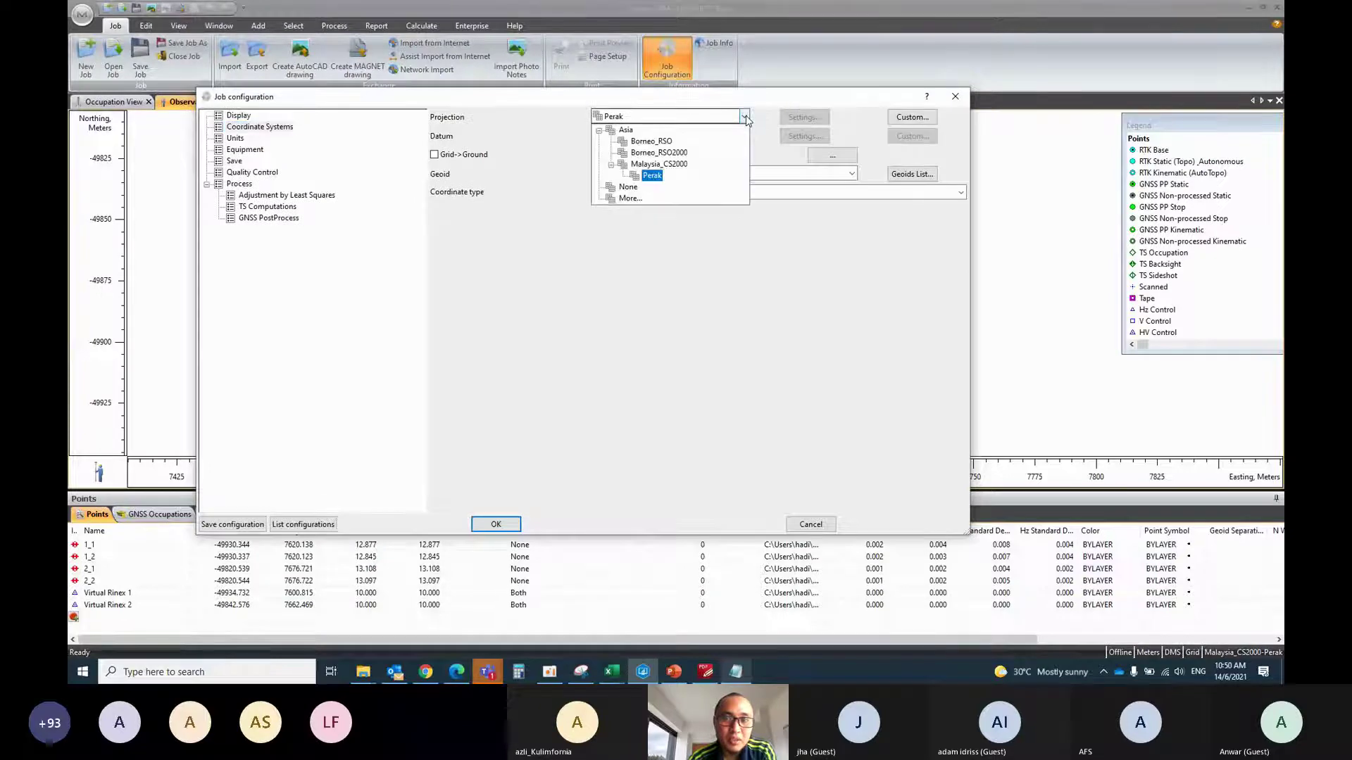
left_click(629, 186)
left_click(501, 524)
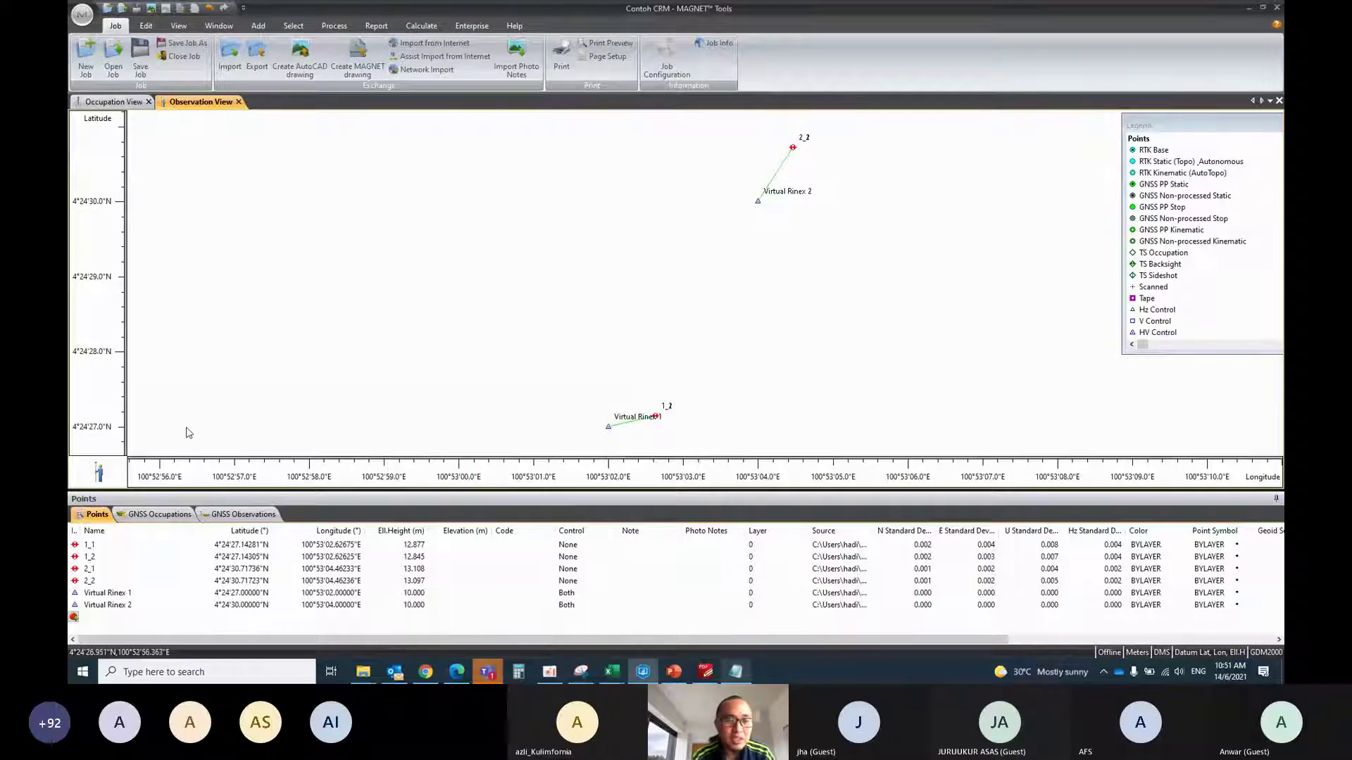
Show the GNSS Observations table listing baselines 1_1, 1_2, 2_1 and 2_2
left_click(166, 514)
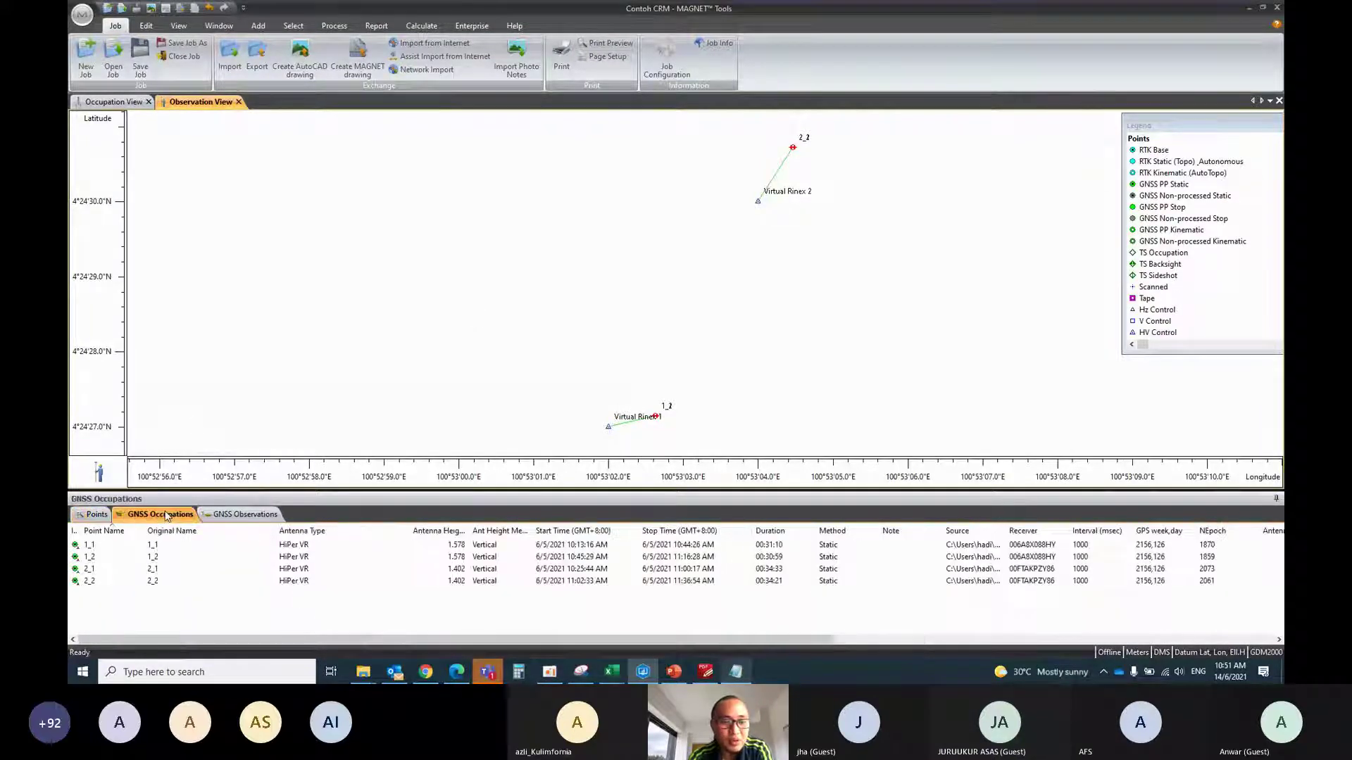
left_click(220, 515)
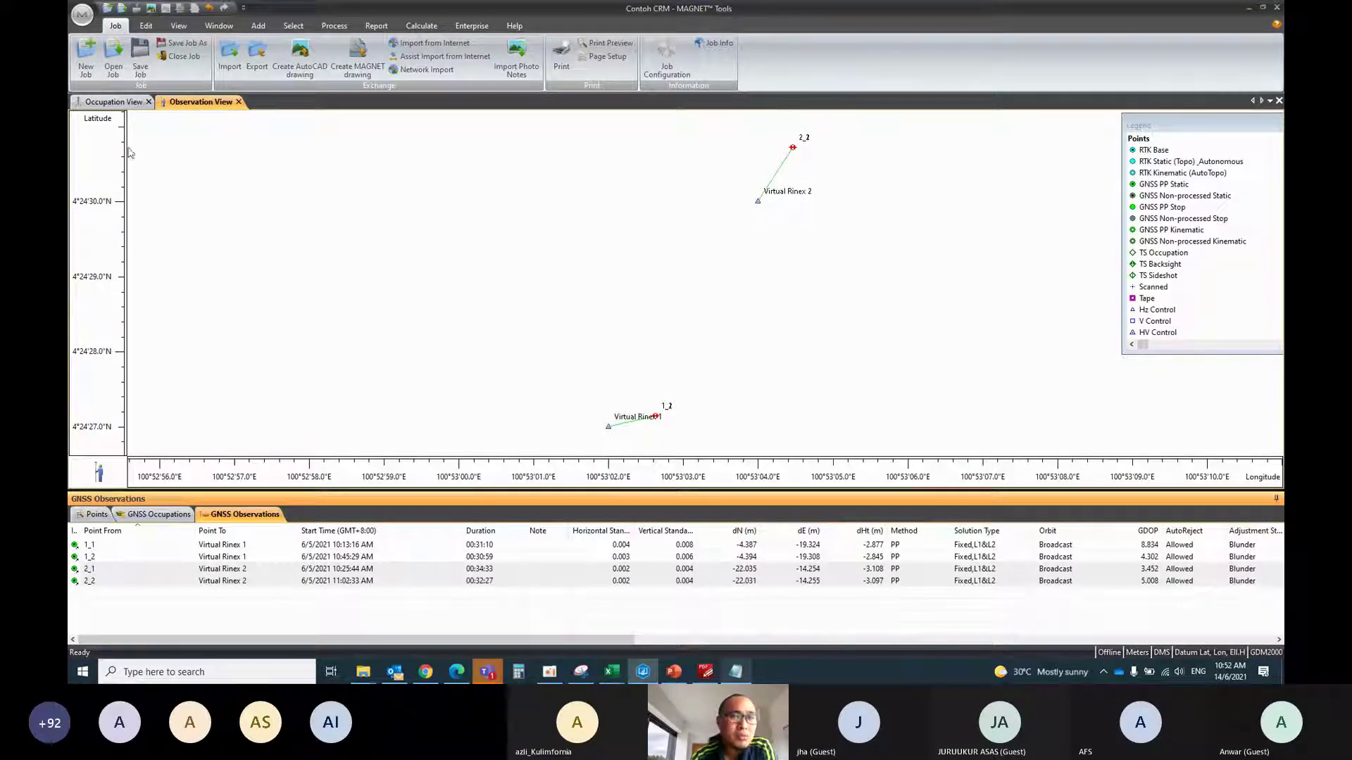
Turn on the Bing satellite map background and frame both baselines on it
left_click(178, 25)
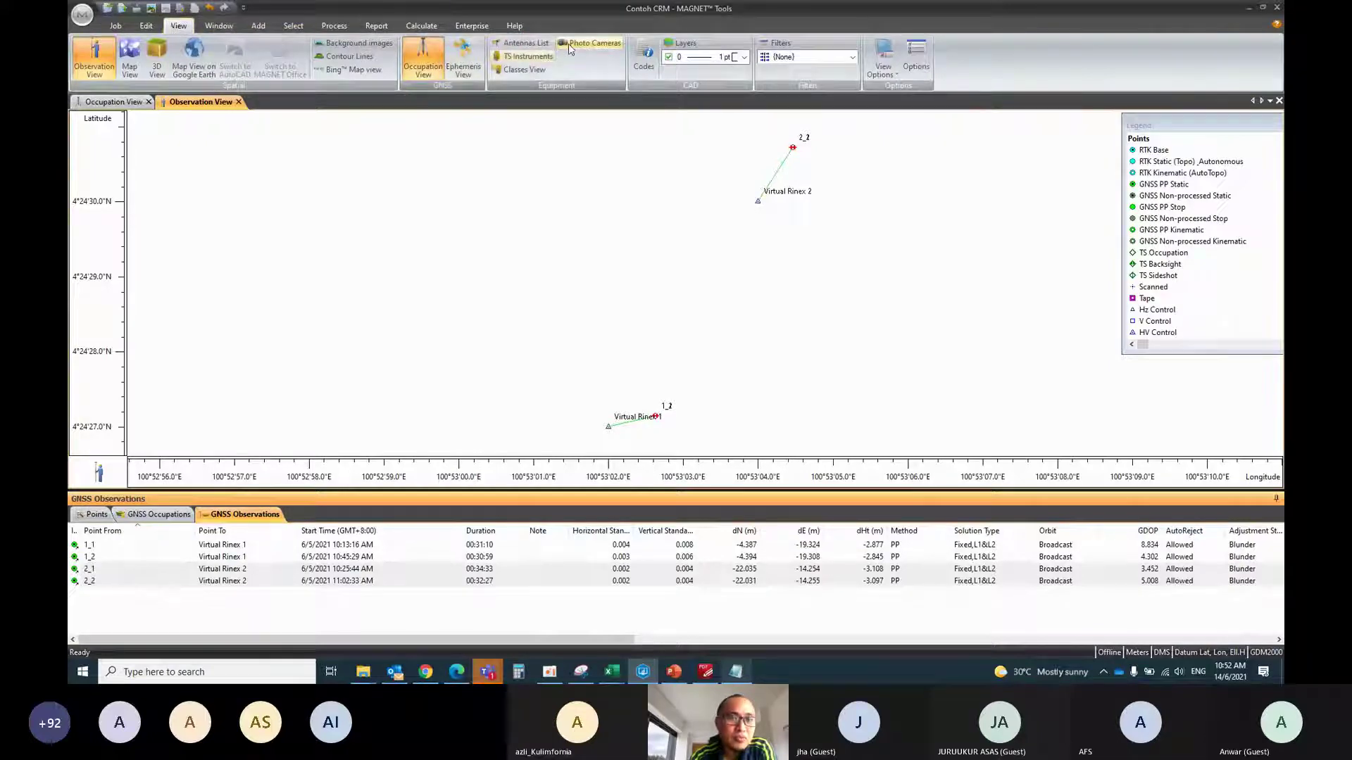
left_click(352, 69)
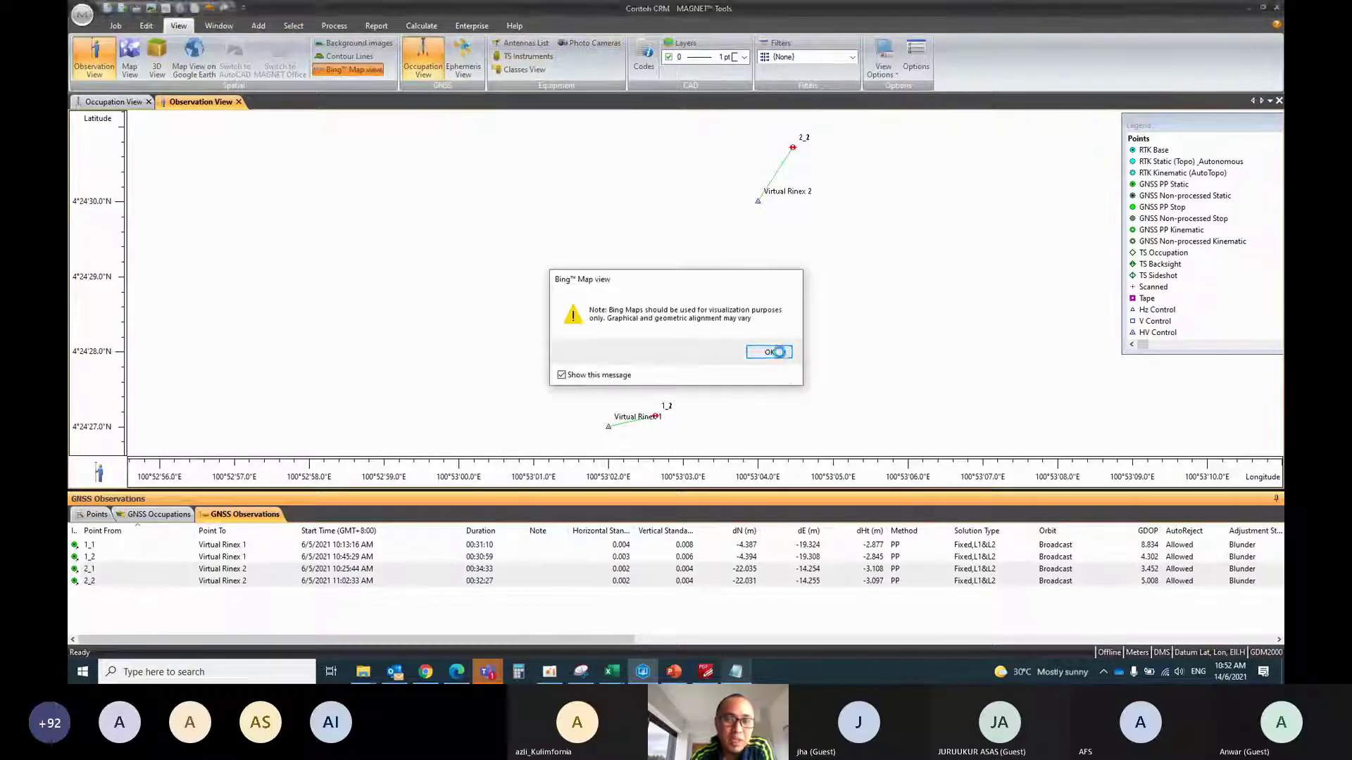
left_click(777, 351)
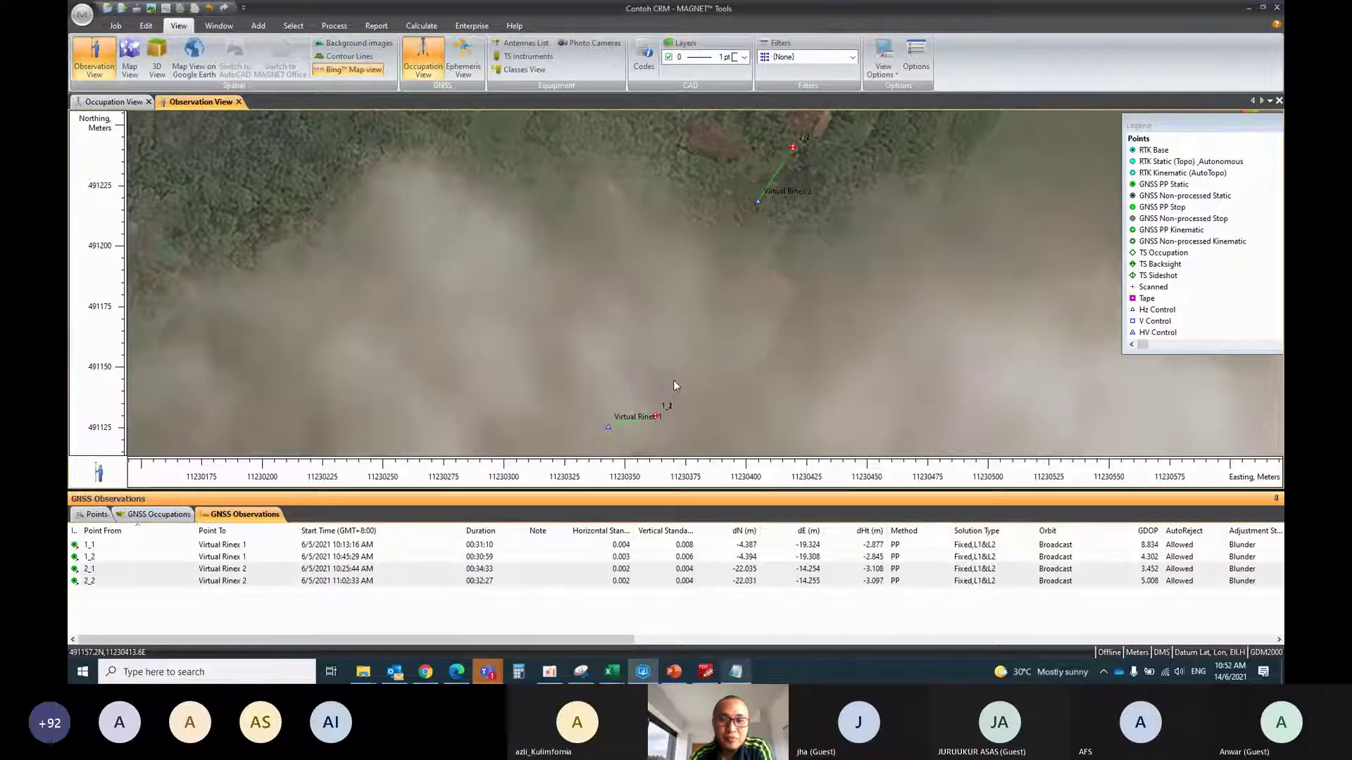
scroll(706, 349, "down", 2)
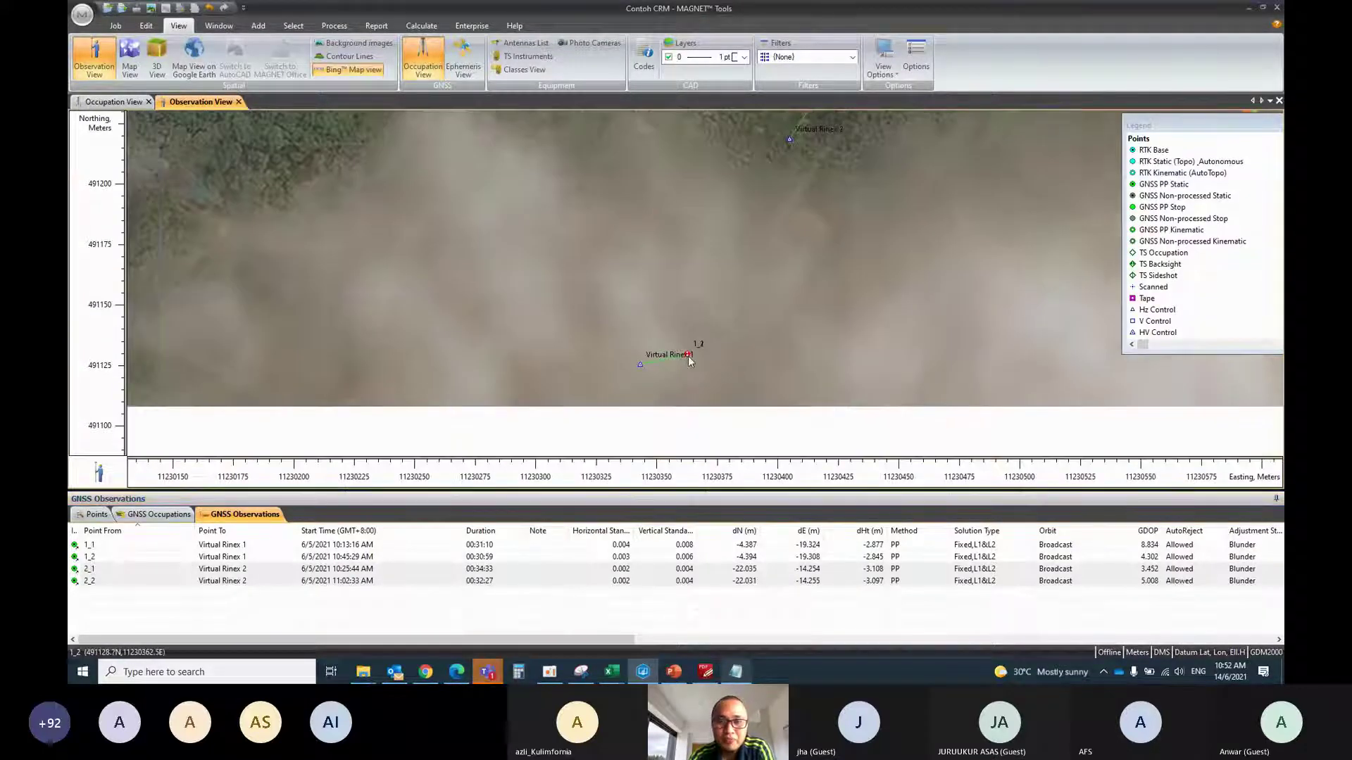
scroll(687, 356, "up", 2)
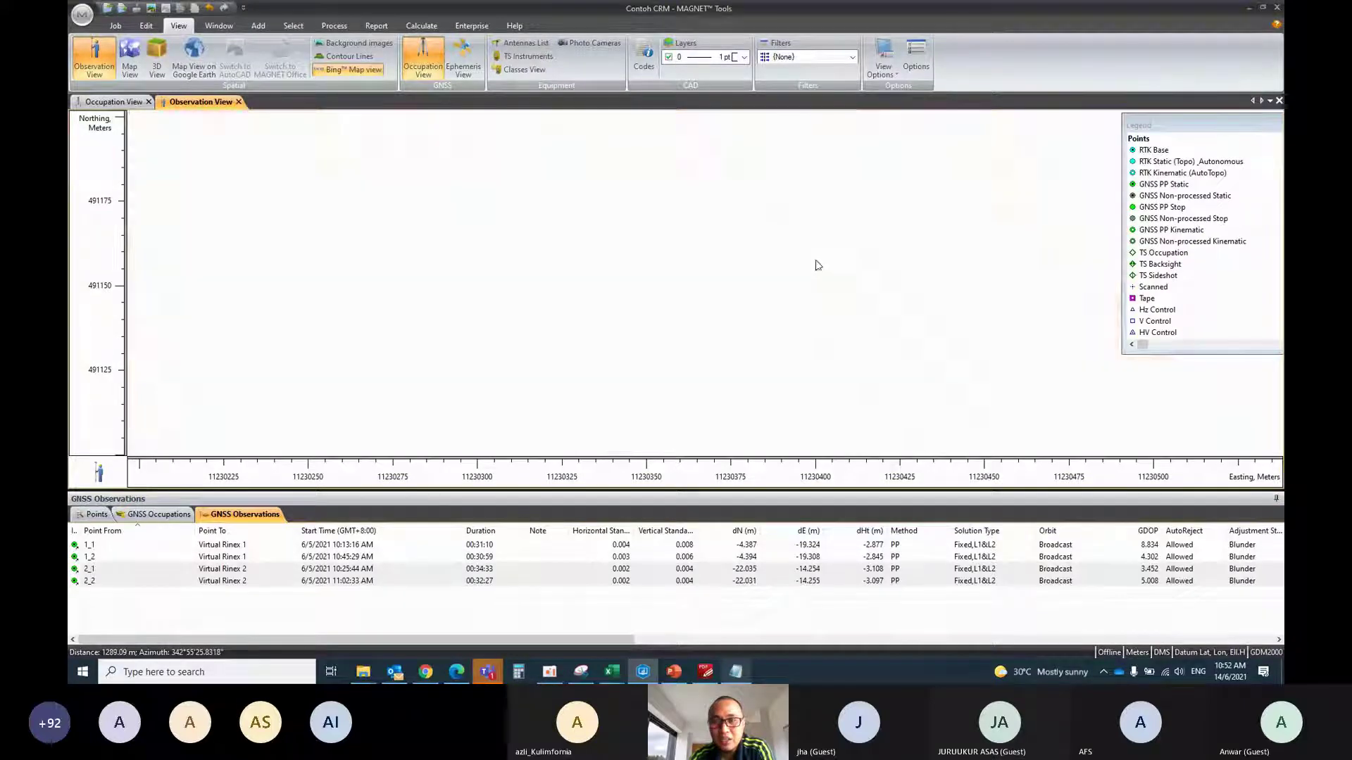
left_click_drag(814, 266, 752, 371)
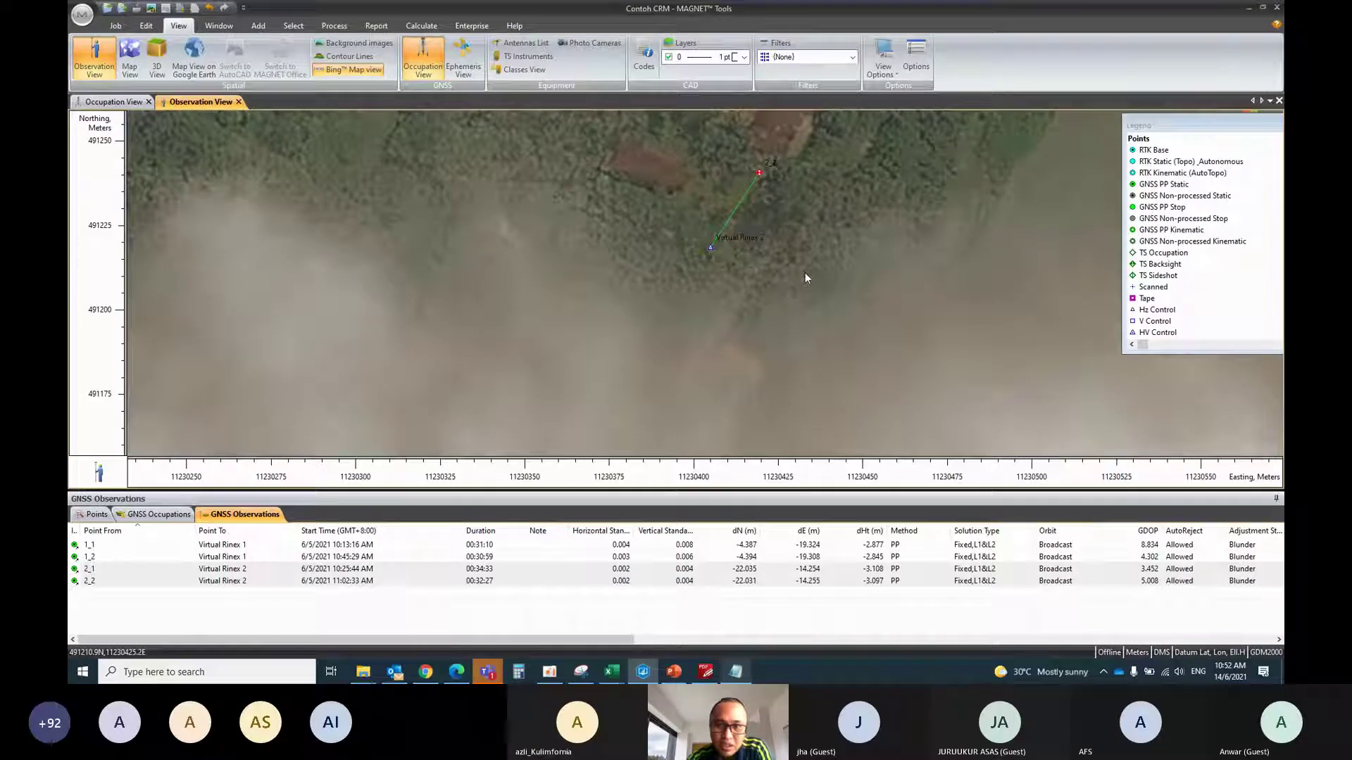
left_click_drag(759, 341, 716, 383)
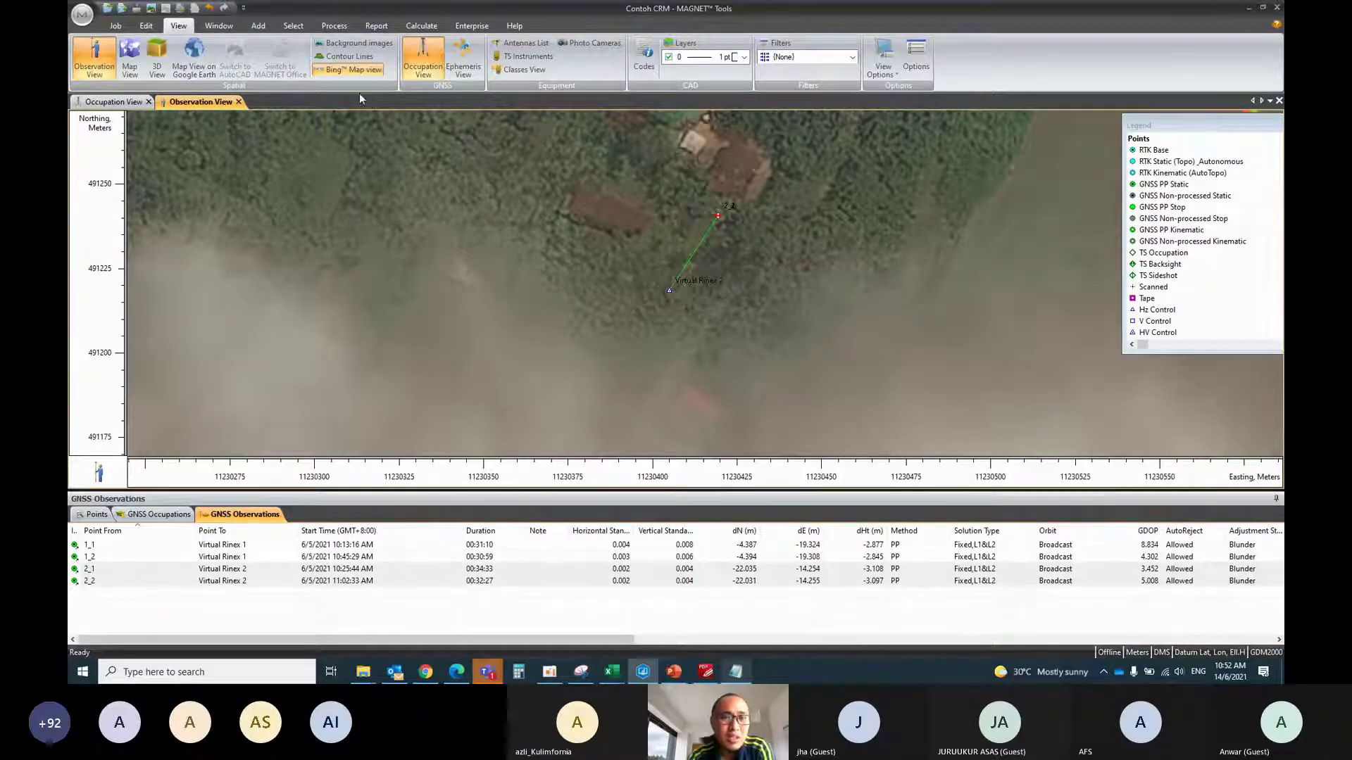
Enable Save Residuals and raise the GNSS post-processing elevation mask to 16
left_click(117, 26)
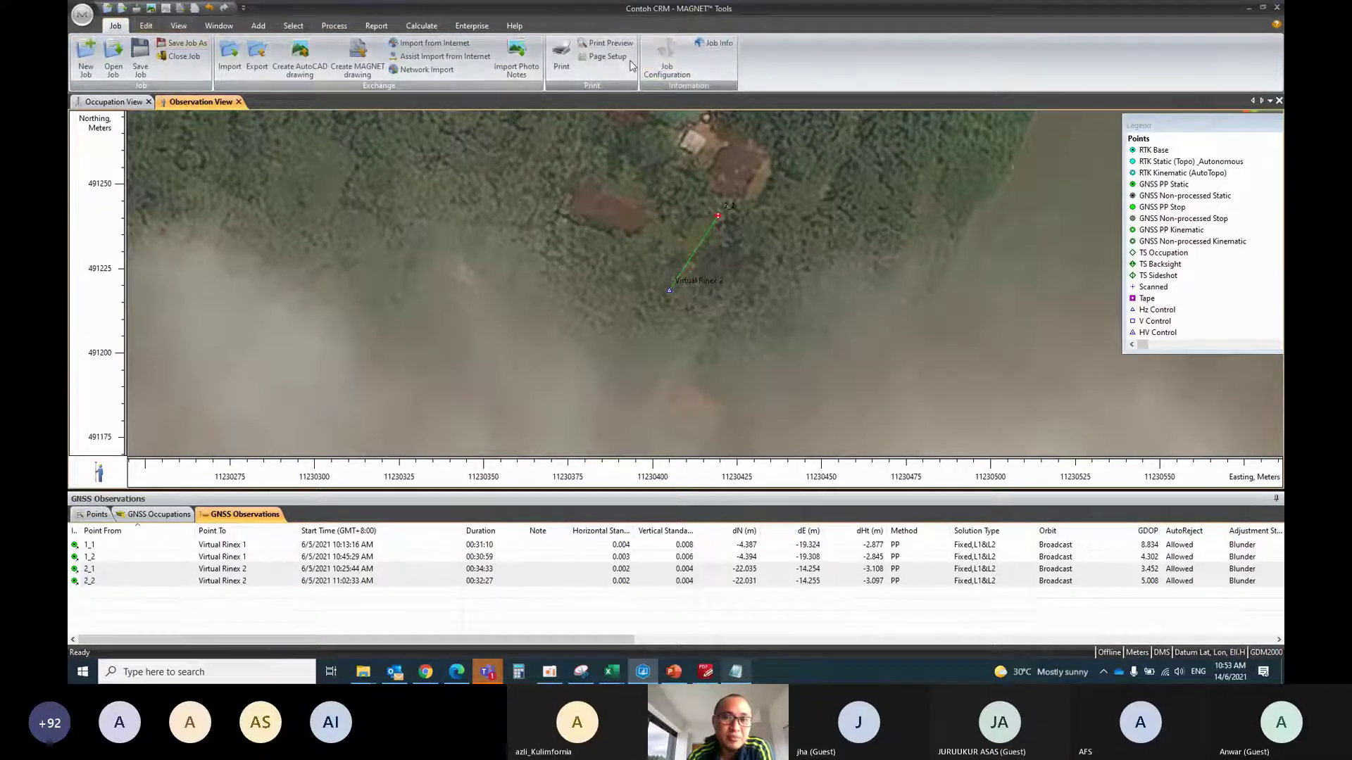
left_click(662, 60)
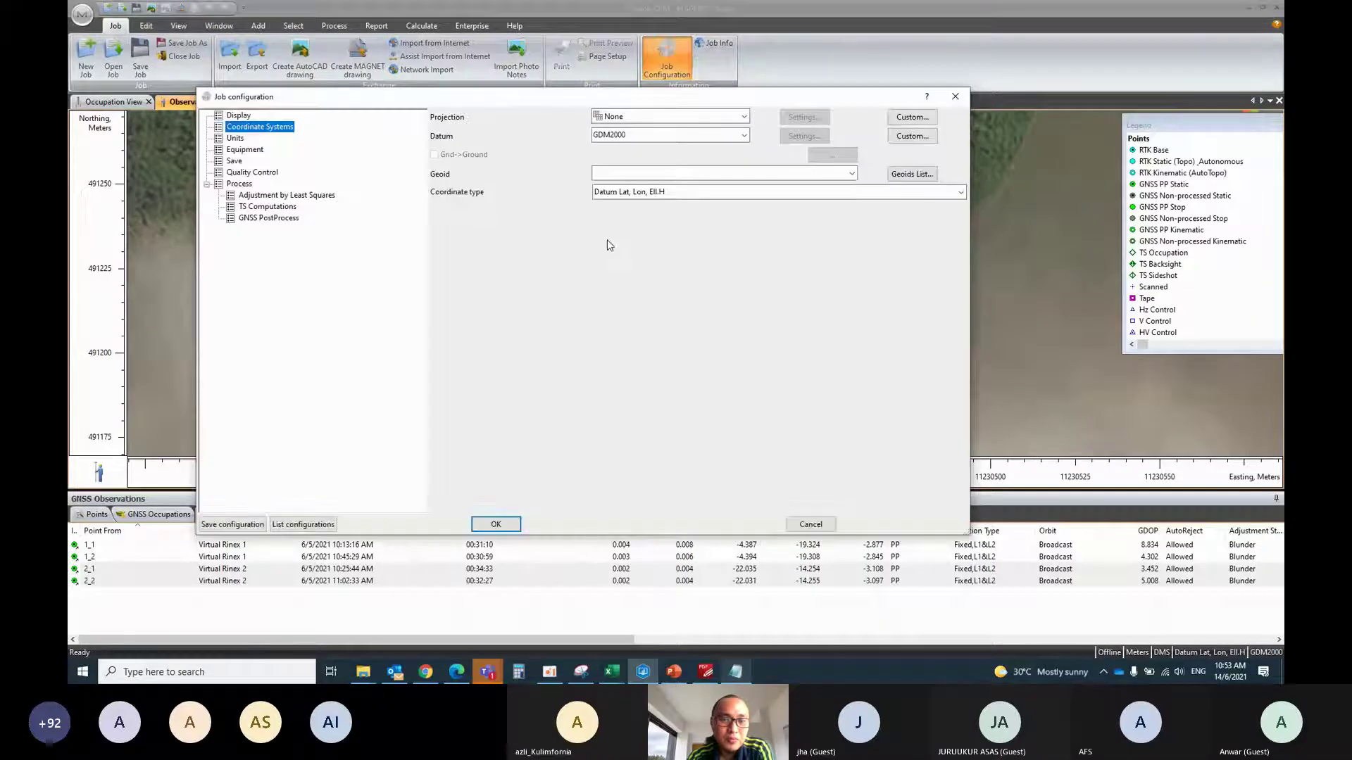
left_click(276, 220)
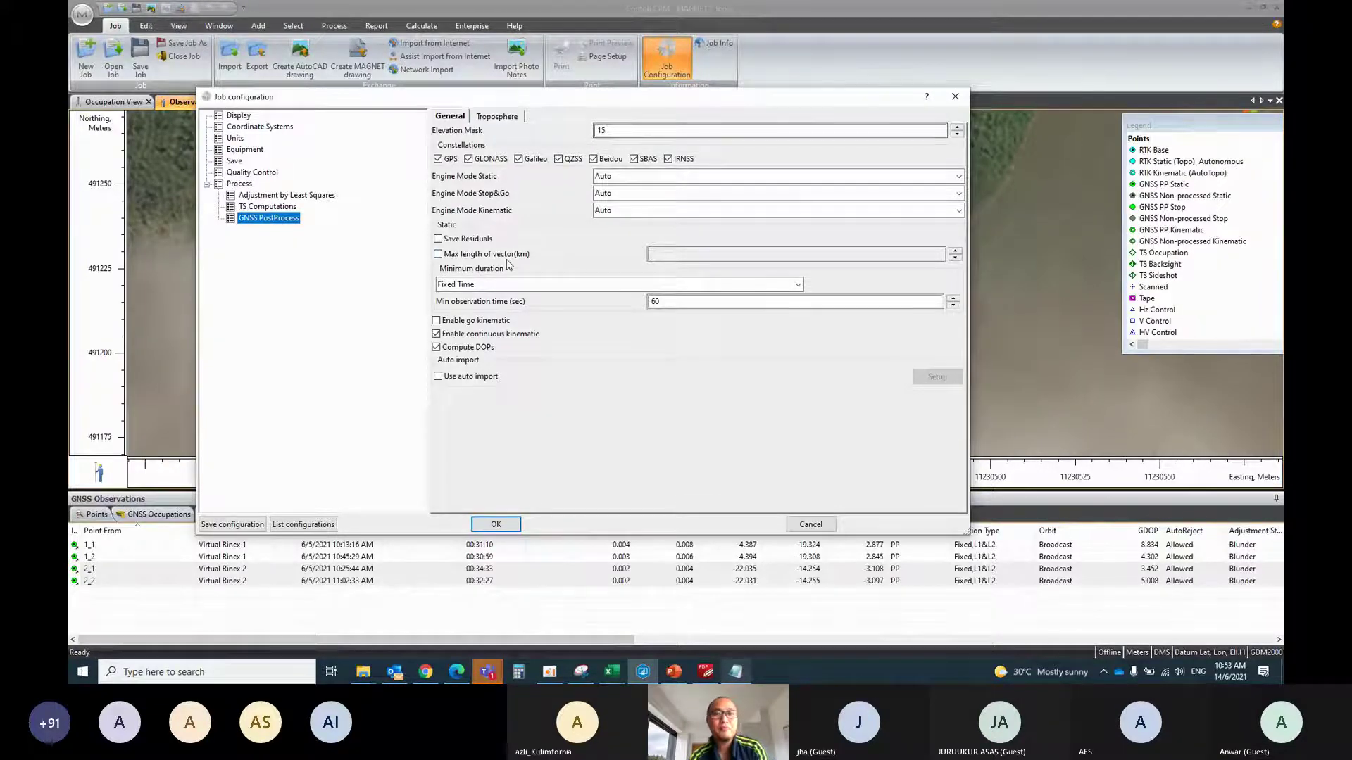
left_click(453, 242)
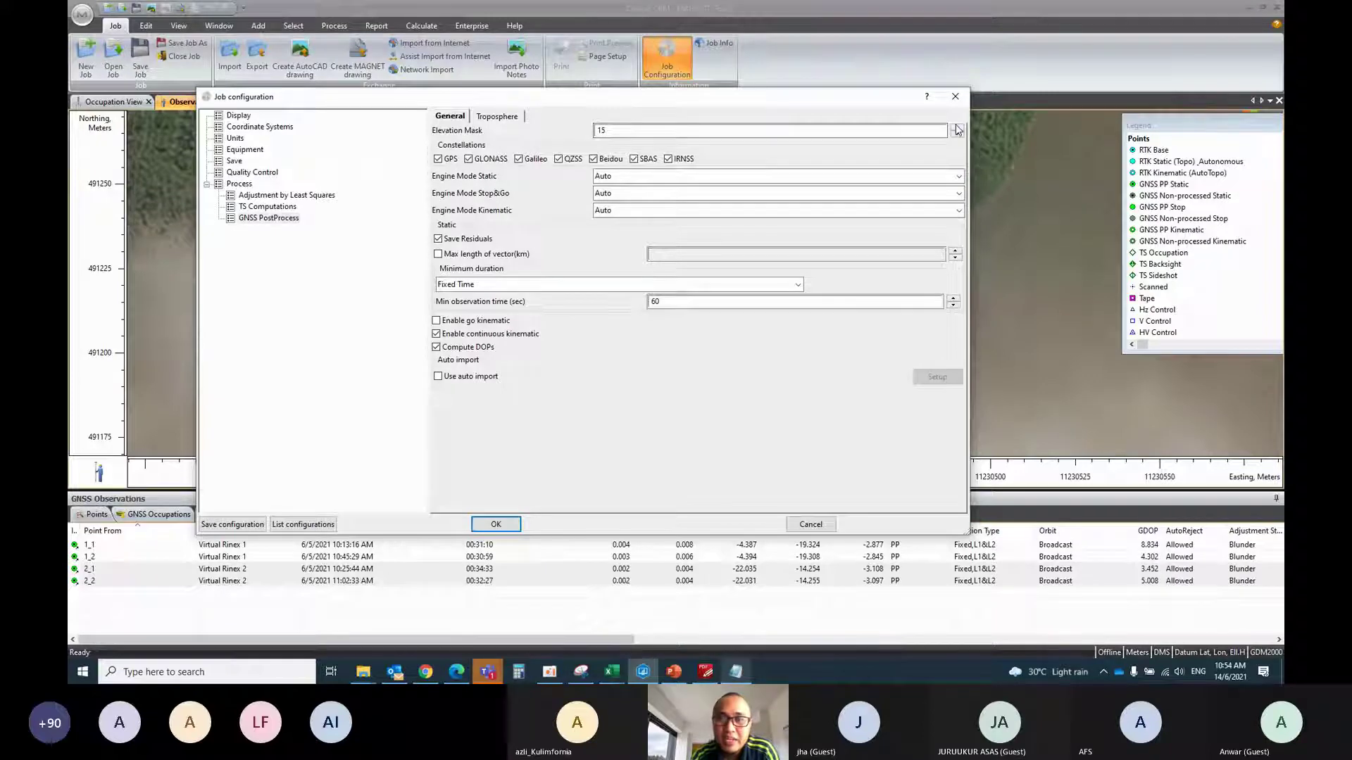
left_click(957, 127)
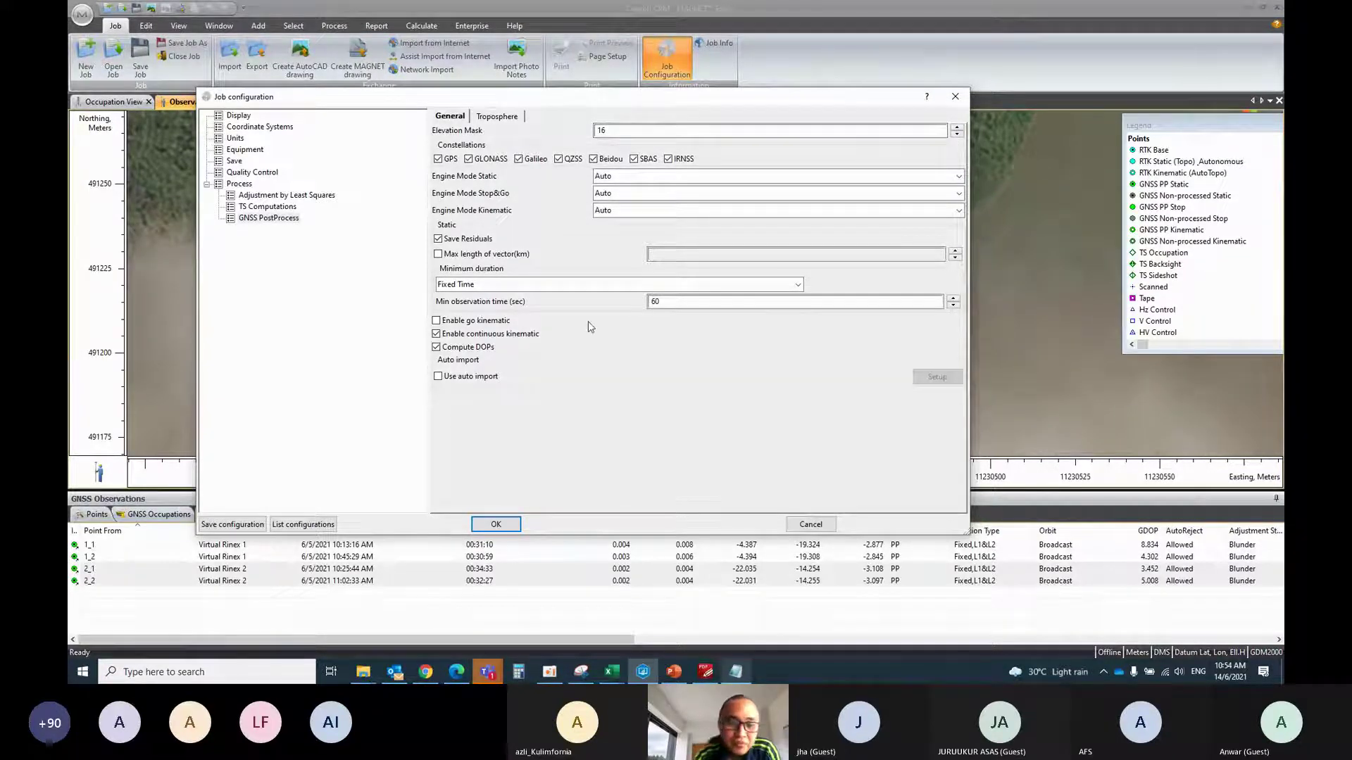
left_click(495, 524)
scroll(157, 53, "down", 6)
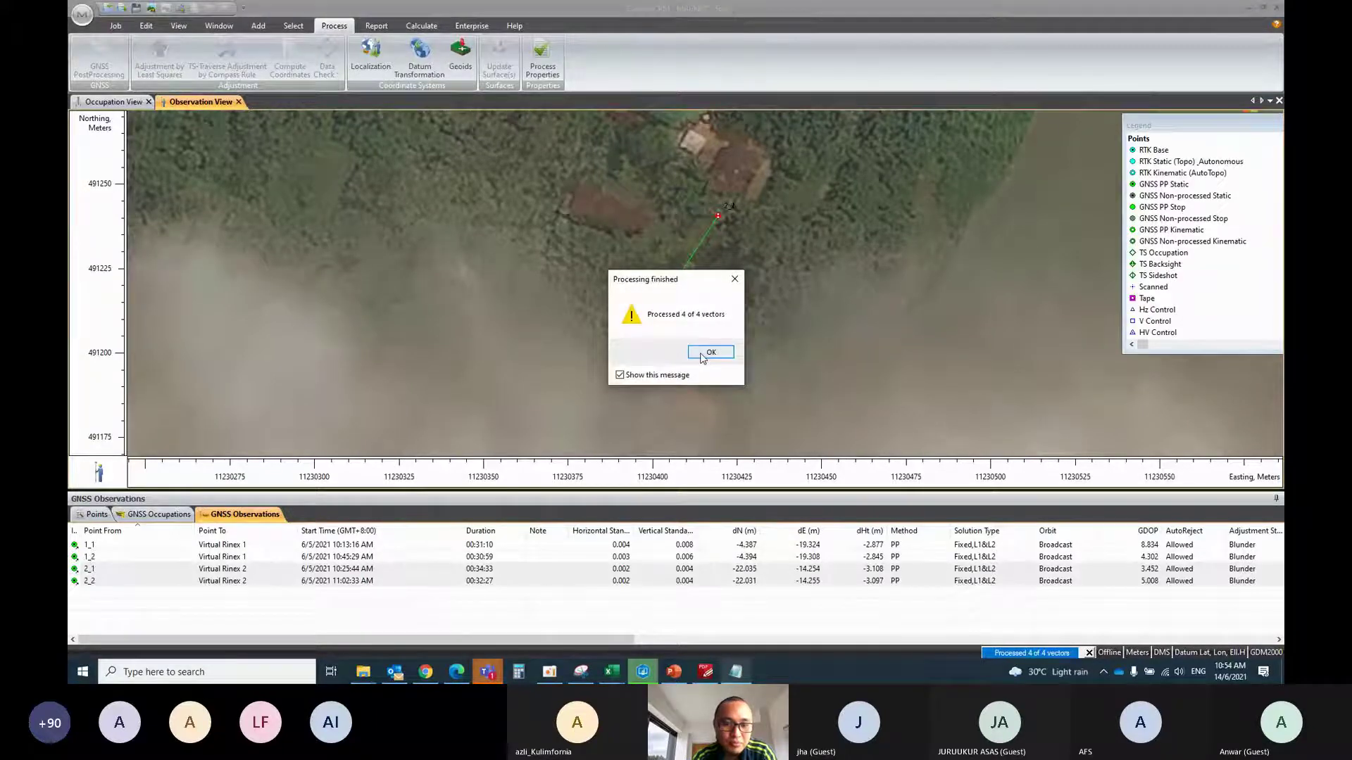
Dismiss the processing-finished message and glance at Datum Transformation options without changing them
left_click(704, 353)
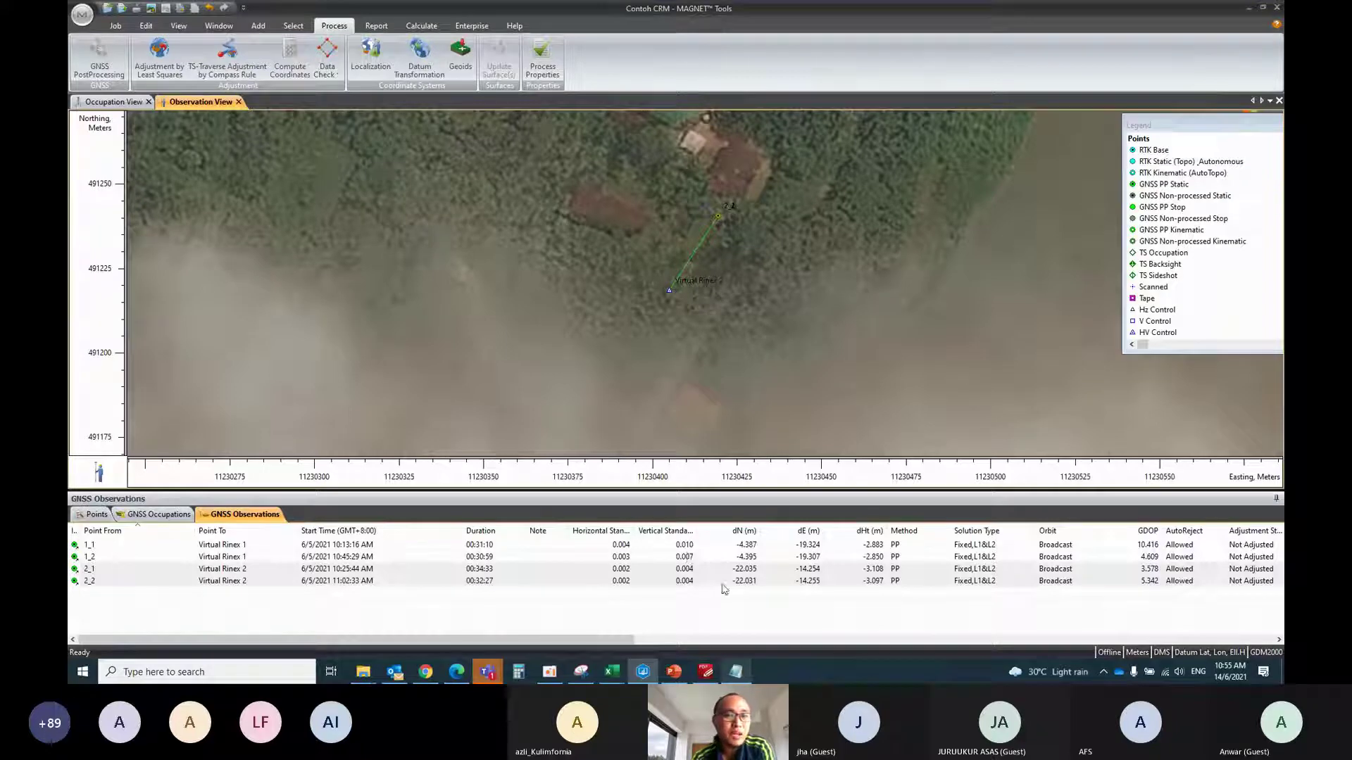
left_click(419, 56)
left_click(437, 111)
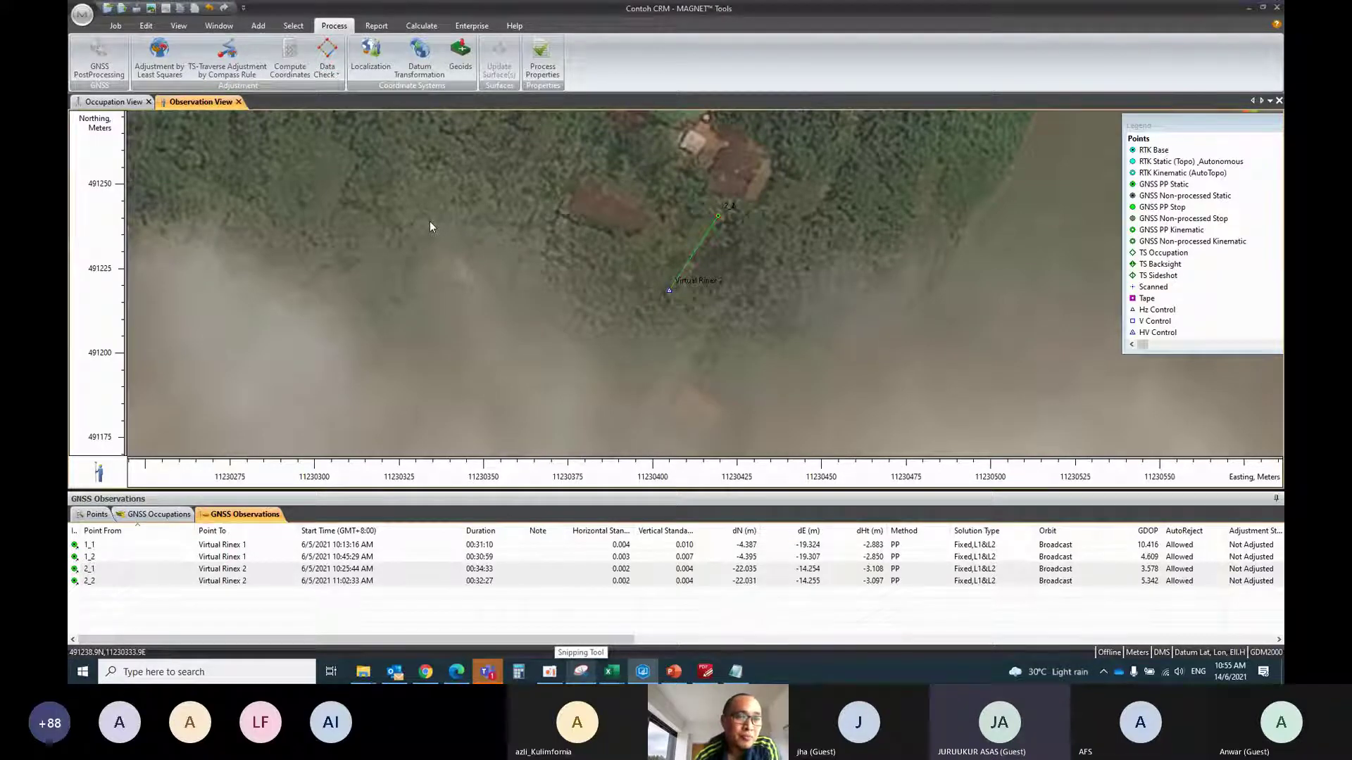
Run the least-squares adjustment, accept its results, and shrink the Points table slightly
left_click(161, 69)
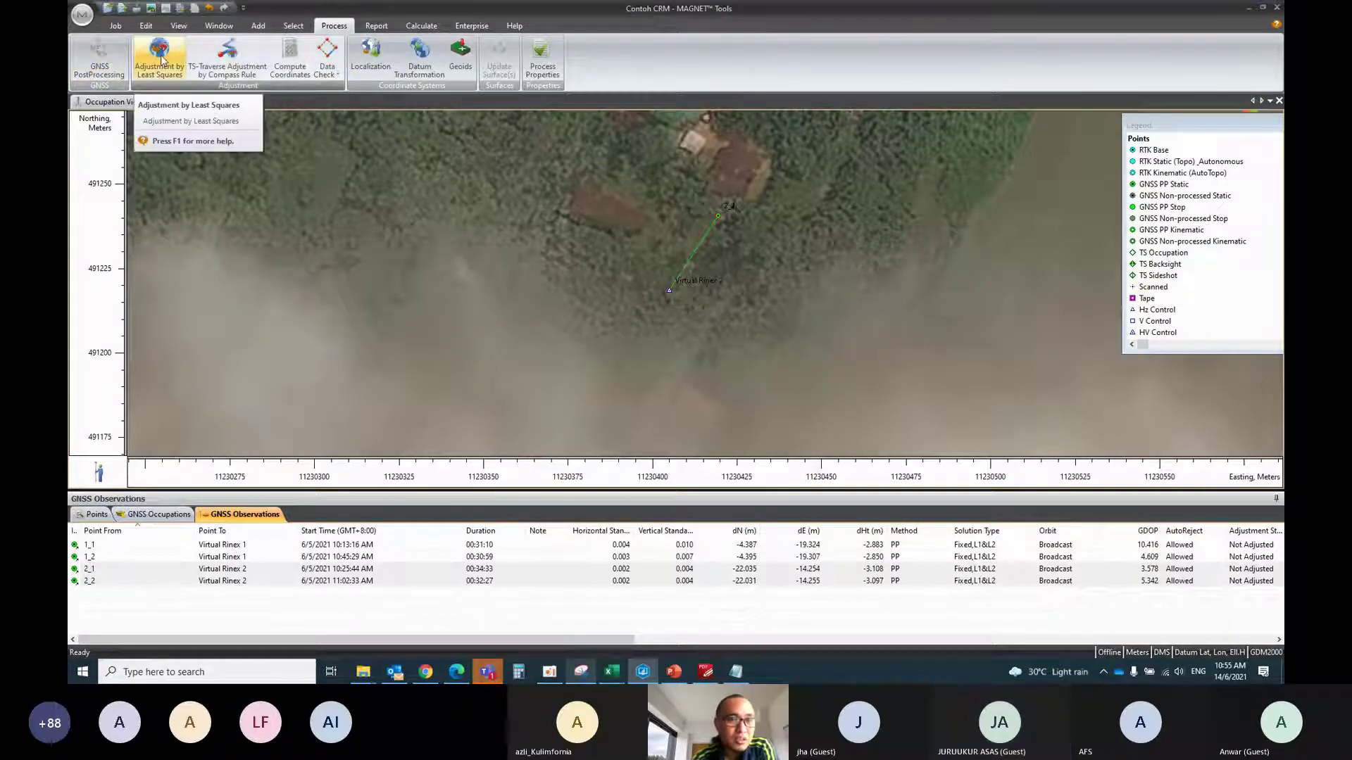
left_click(169, 103)
left_click(908, 635)
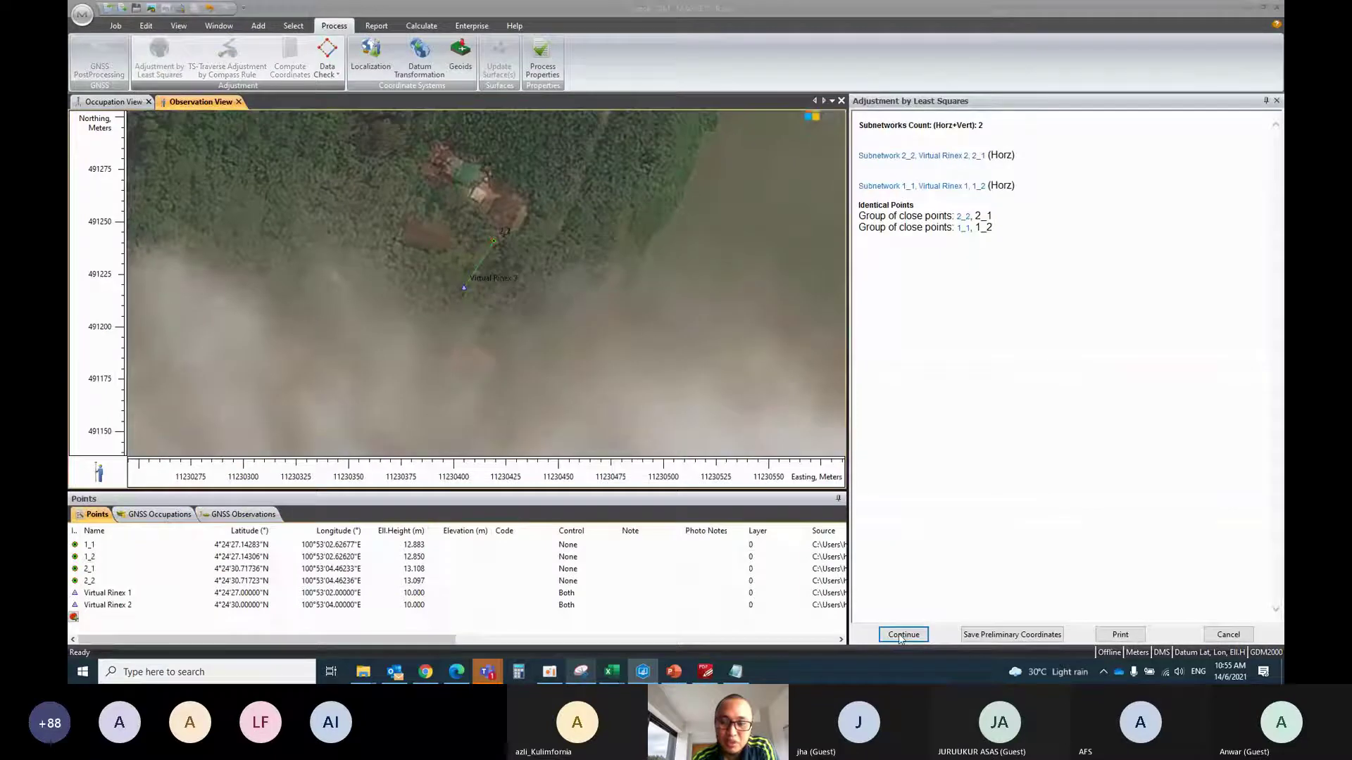
left_click(1229, 634)
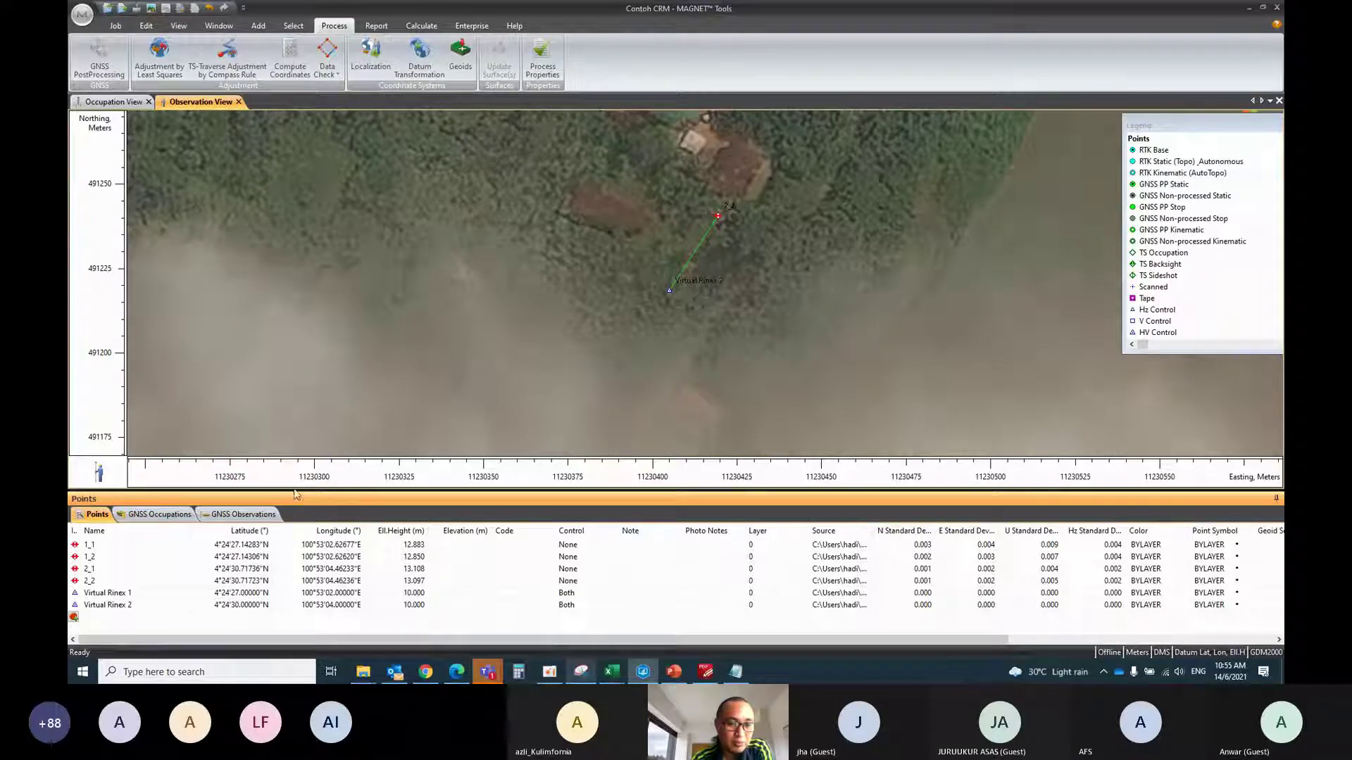
left_click_drag(293, 491, 291, 511)
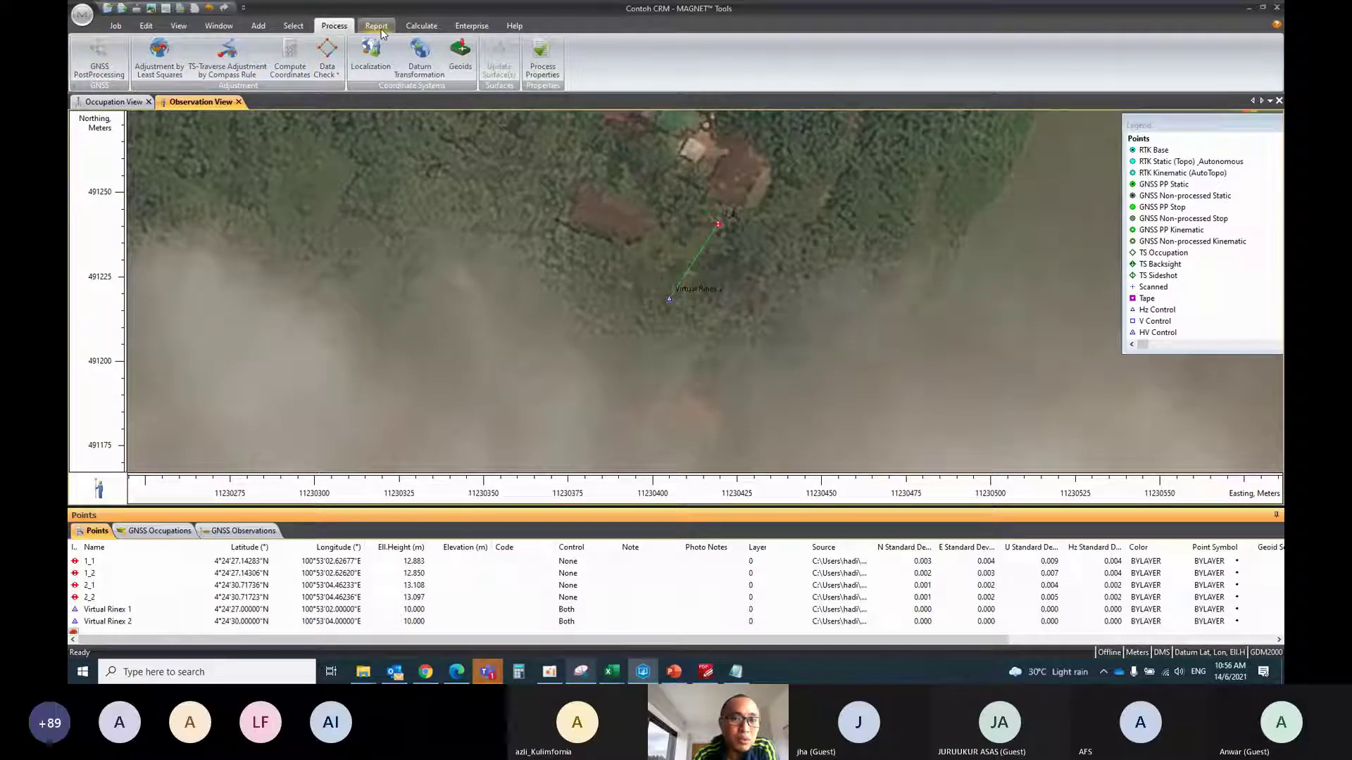
Switch to the Report tab and browse the Execute report list without running one
left_click(382, 32)
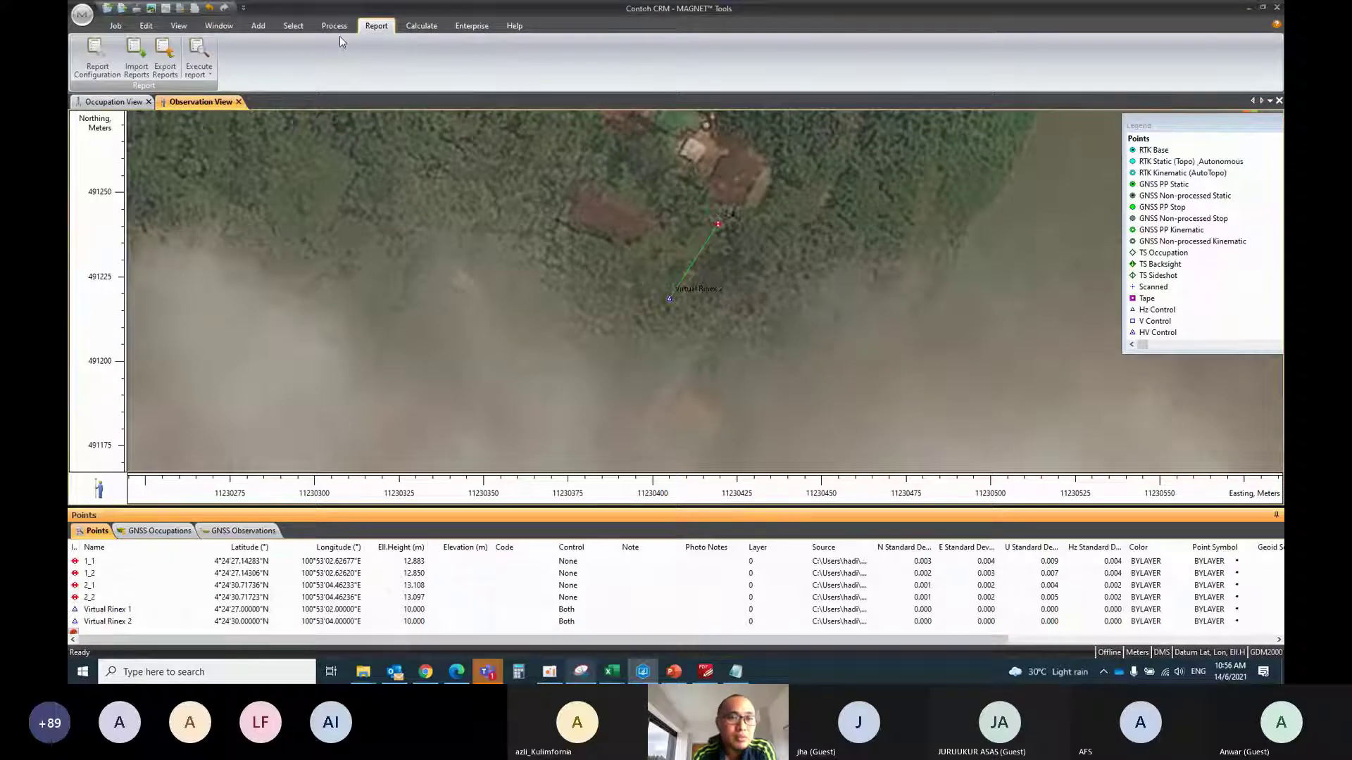
left_click(199, 71)
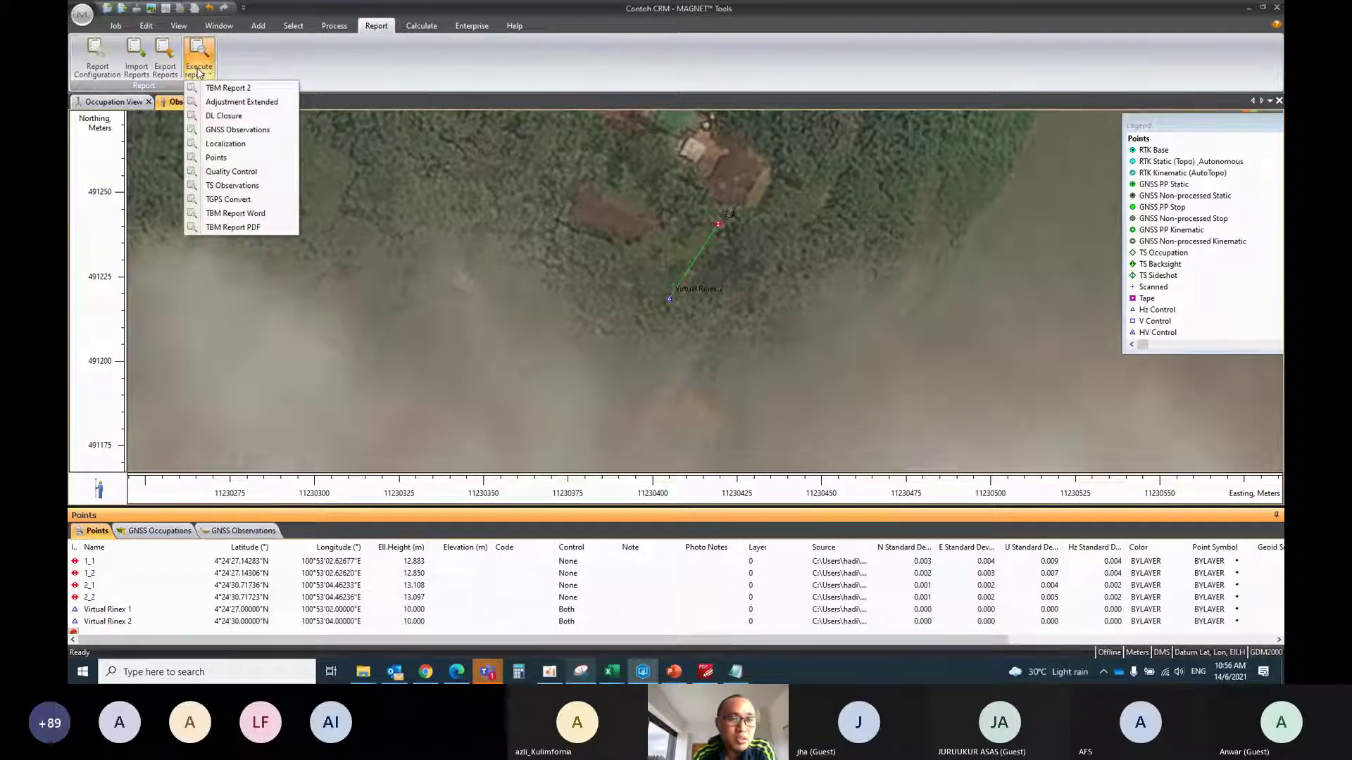
left_click(255, 69)
left_click(213, 75)
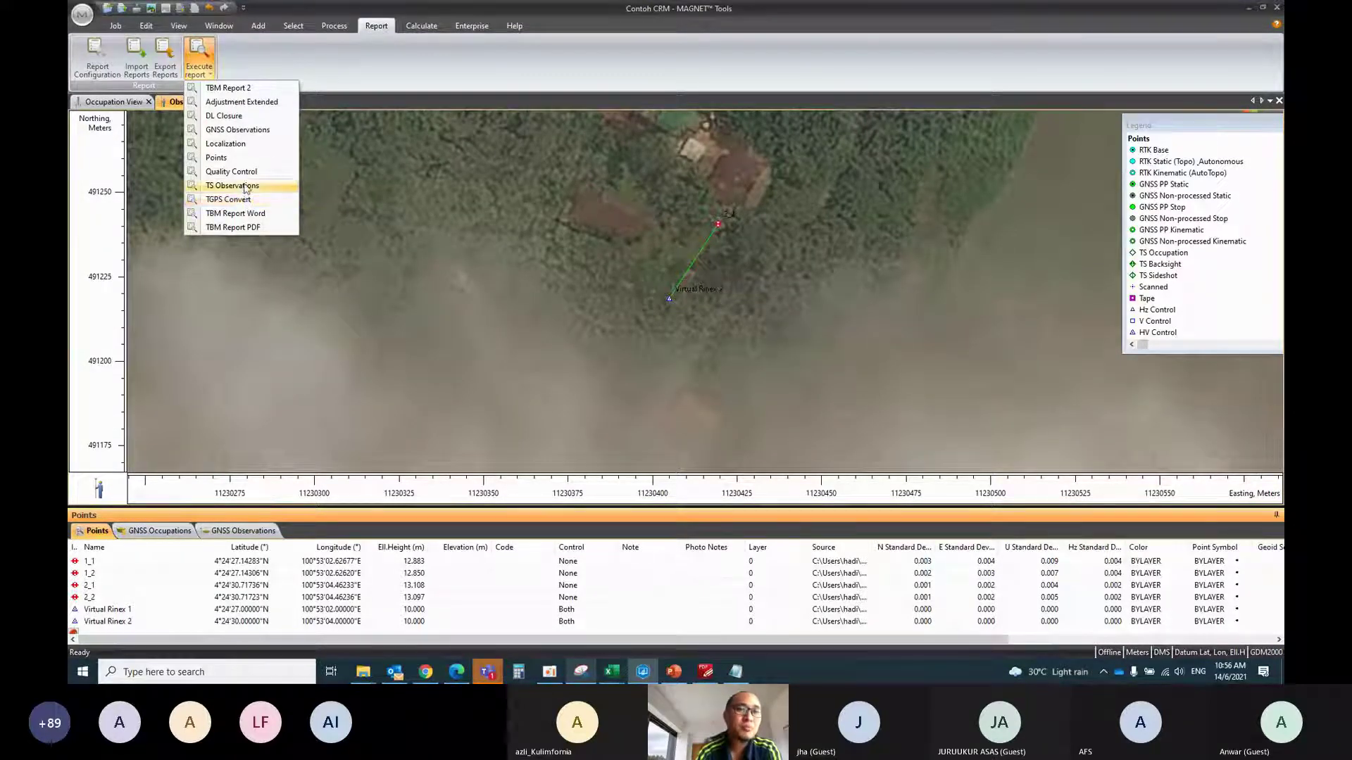
left_click(328, 57)
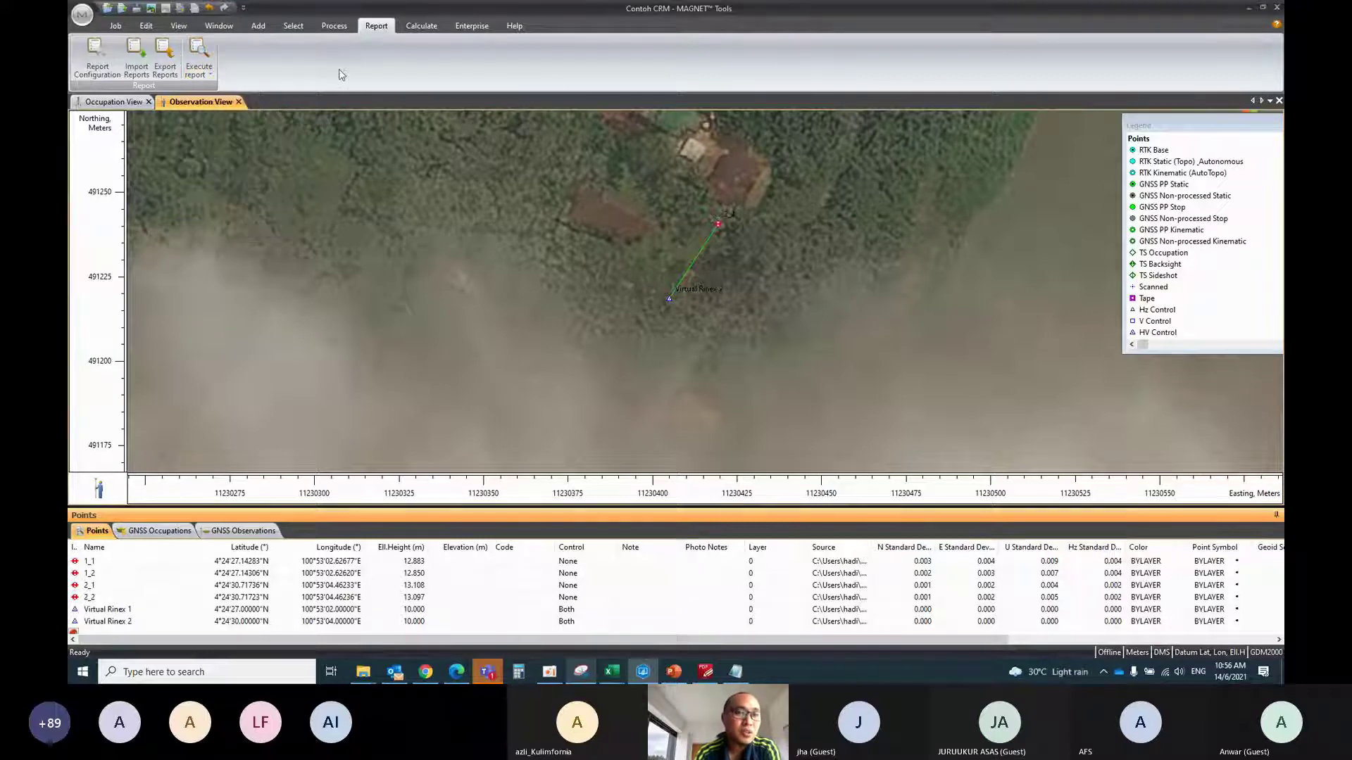
left_click(86, 71)
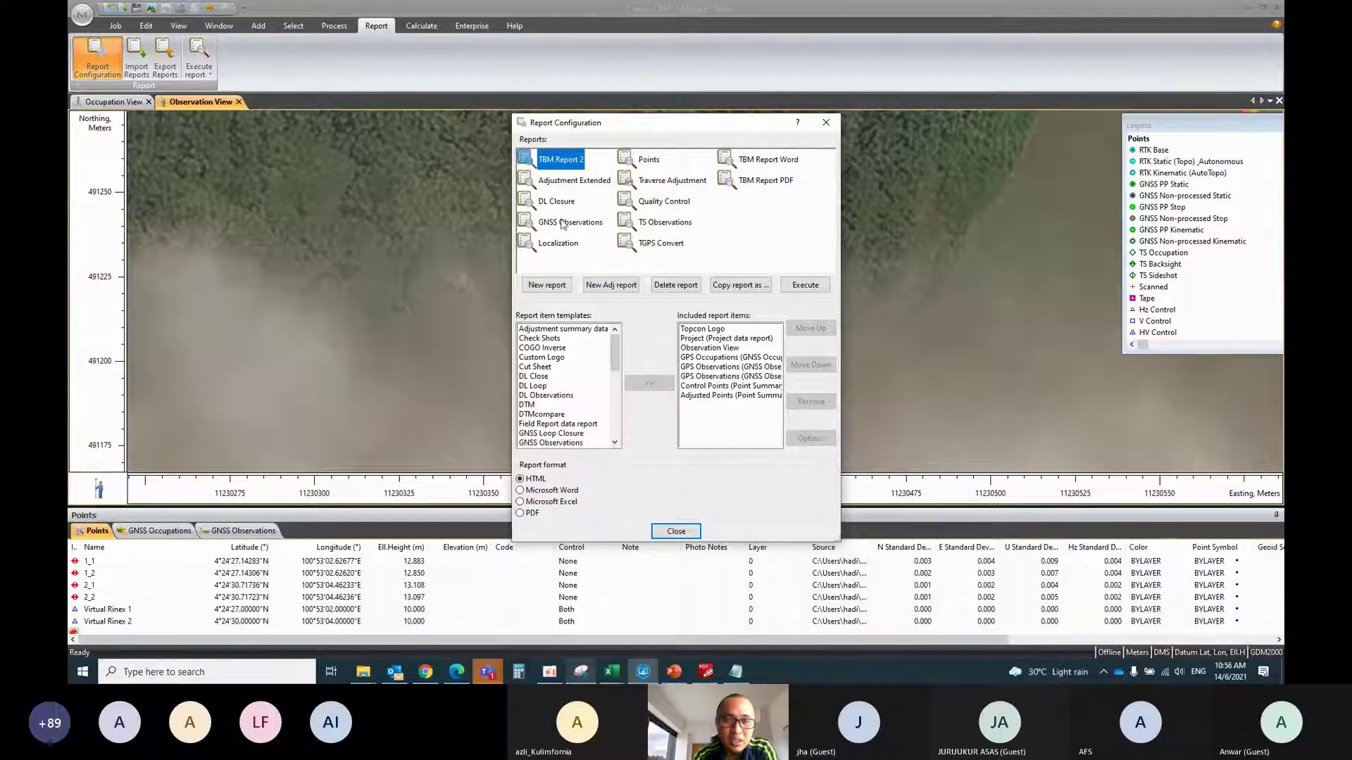
left_click(655, 247)
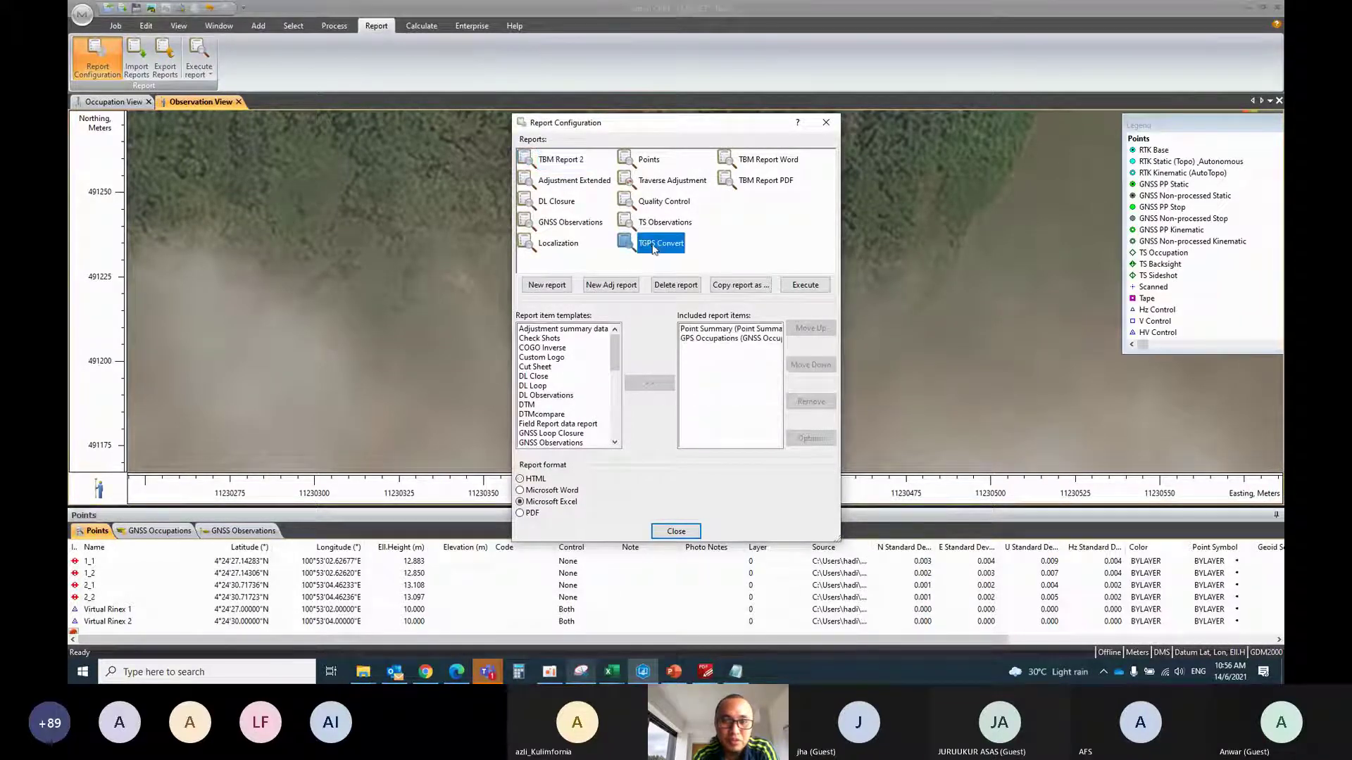
left_click(730, 333)
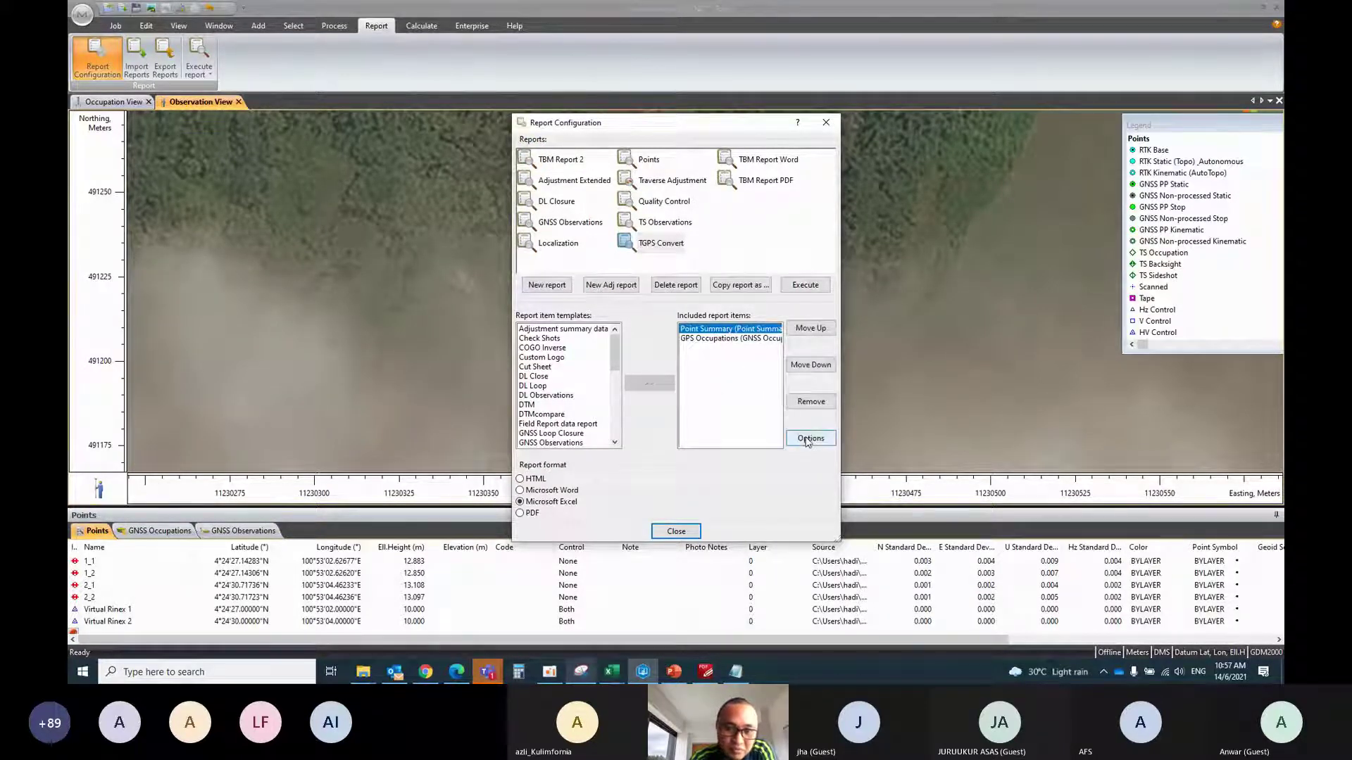
left_click(713, 339)
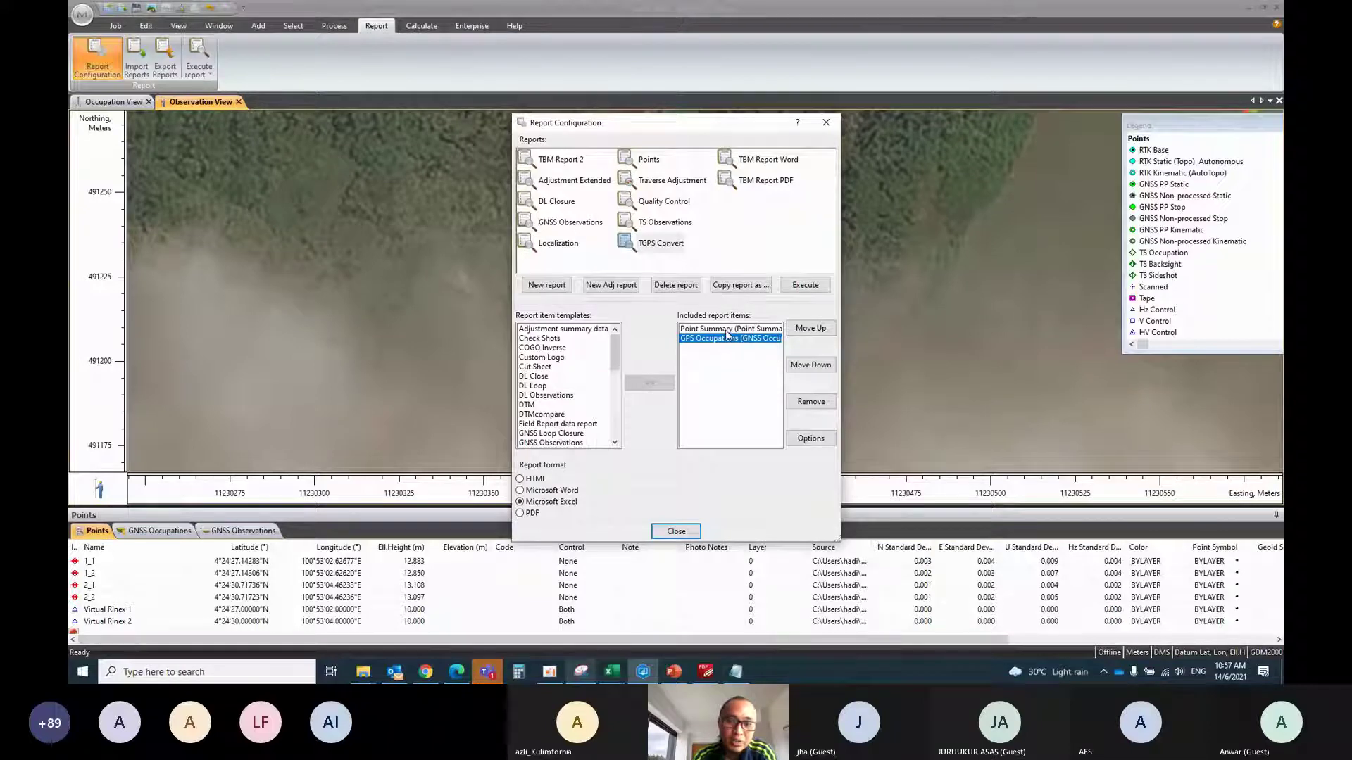
left_click(728, 328)
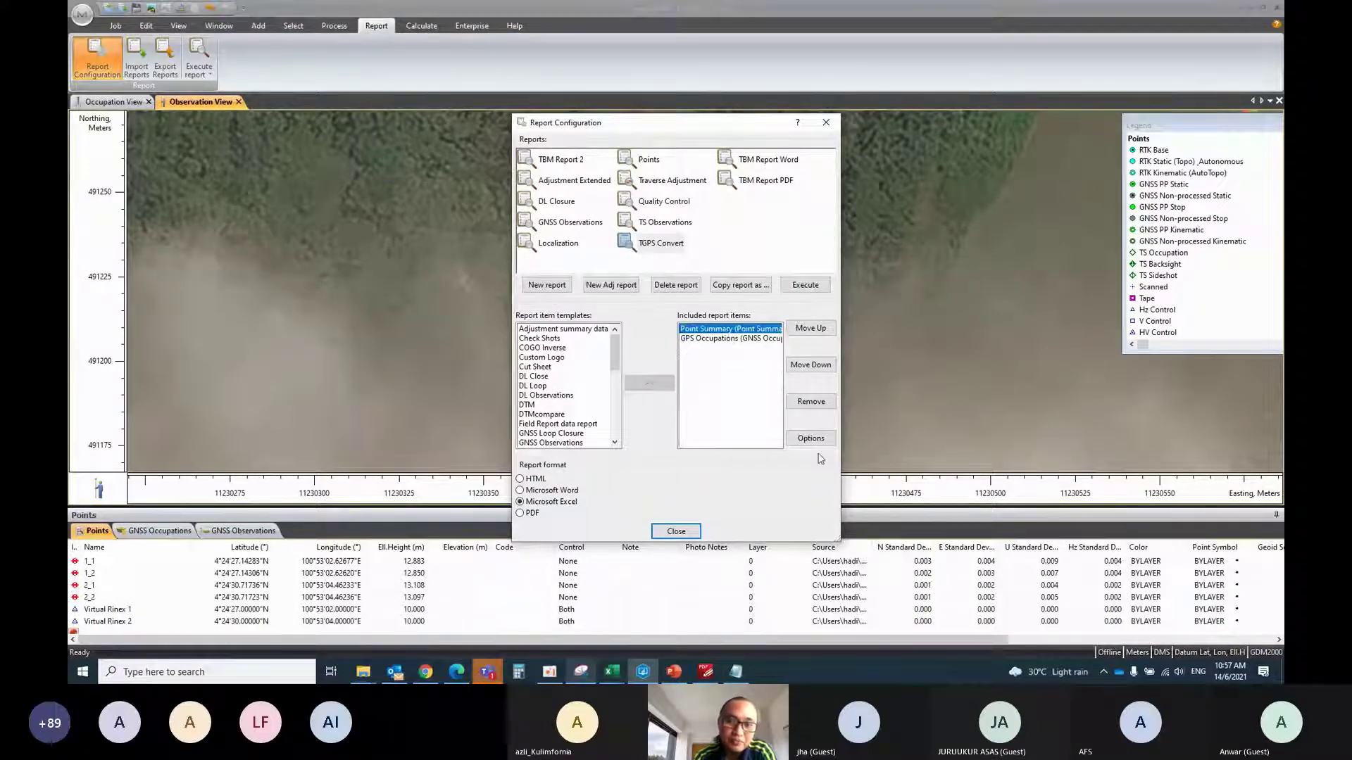
left_click(810, 438)
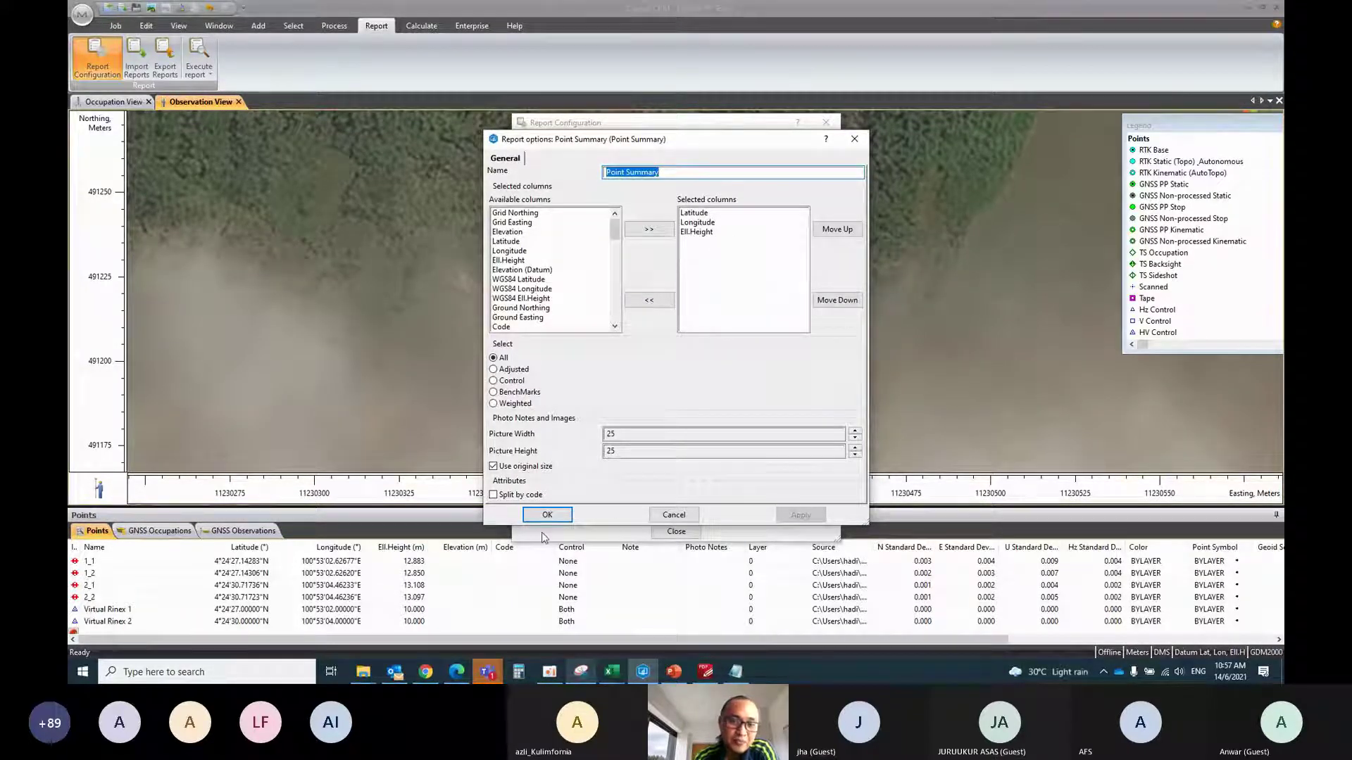
left_click(547, 515)
left_click(706, 339)
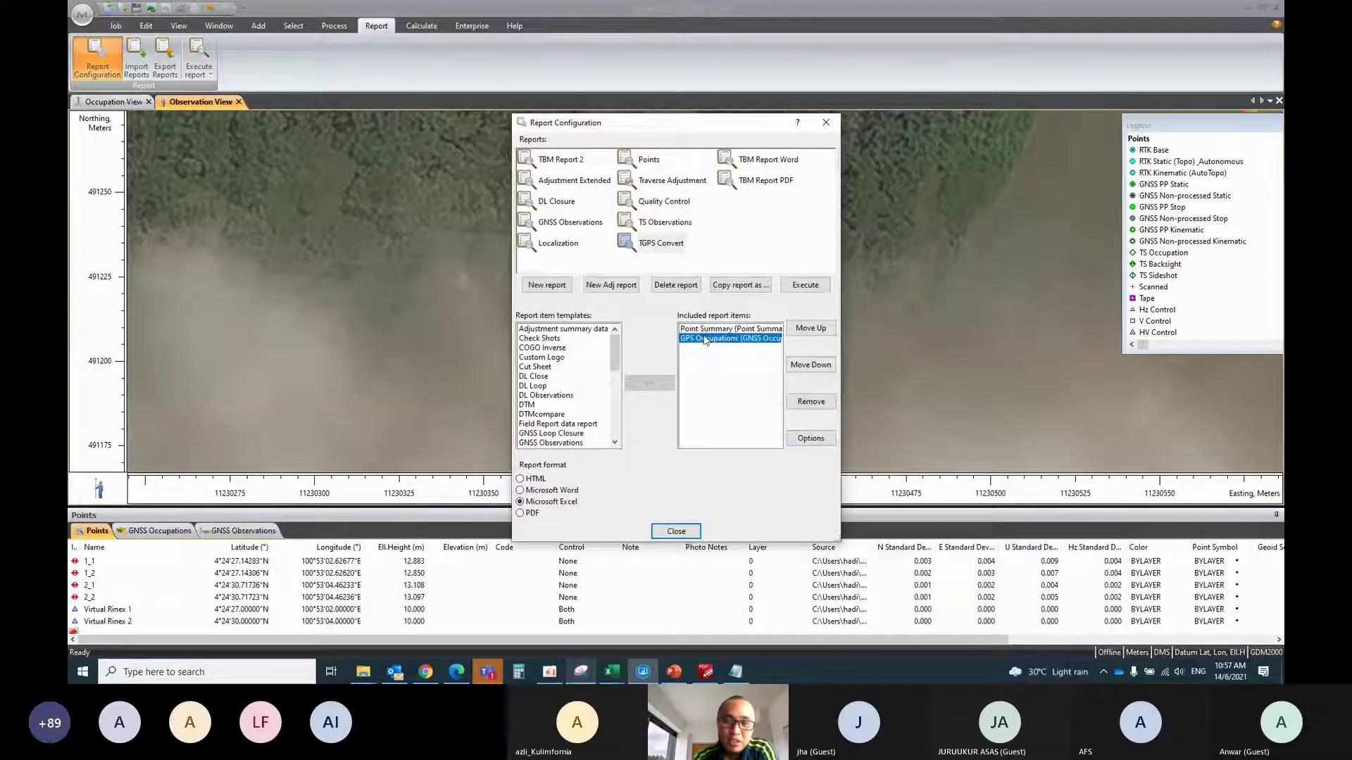
left_click(801, 436)
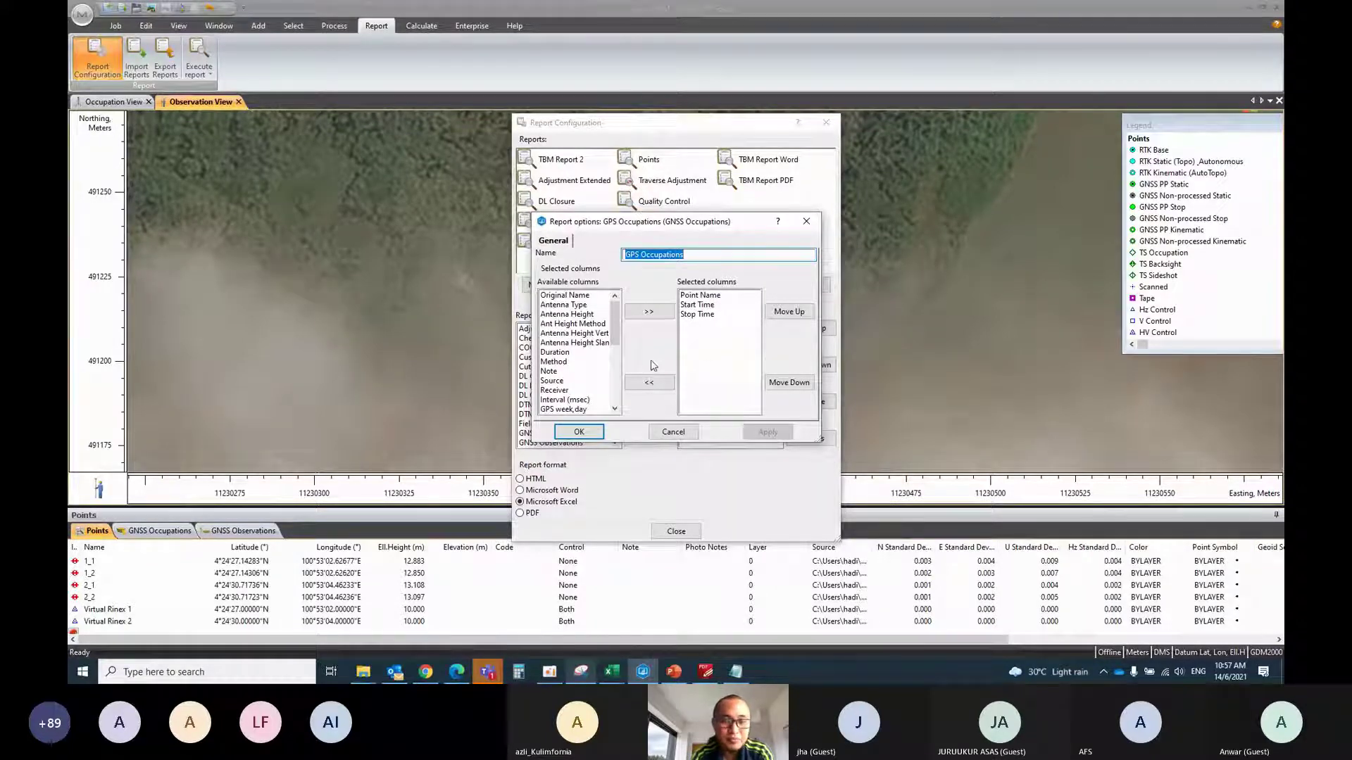
left_click(574, 432)
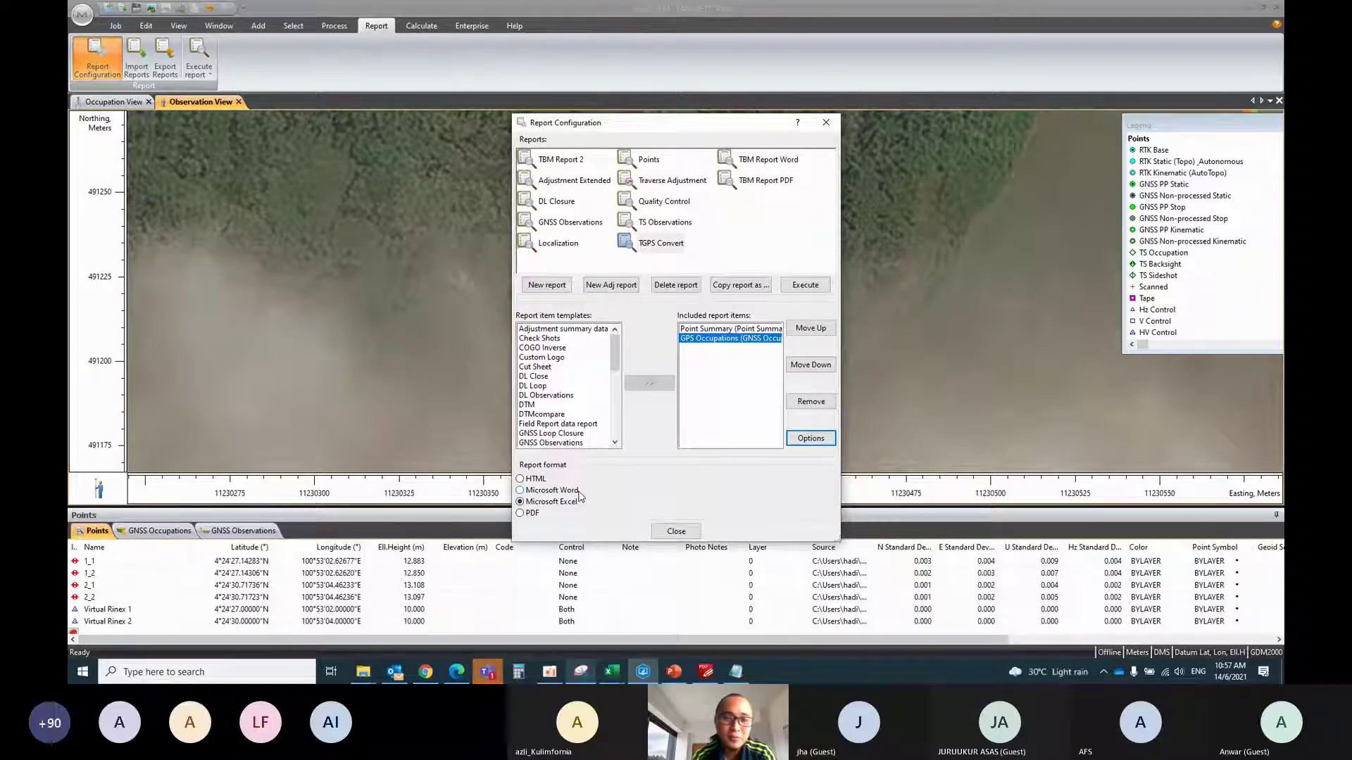
left_click(676, 531)
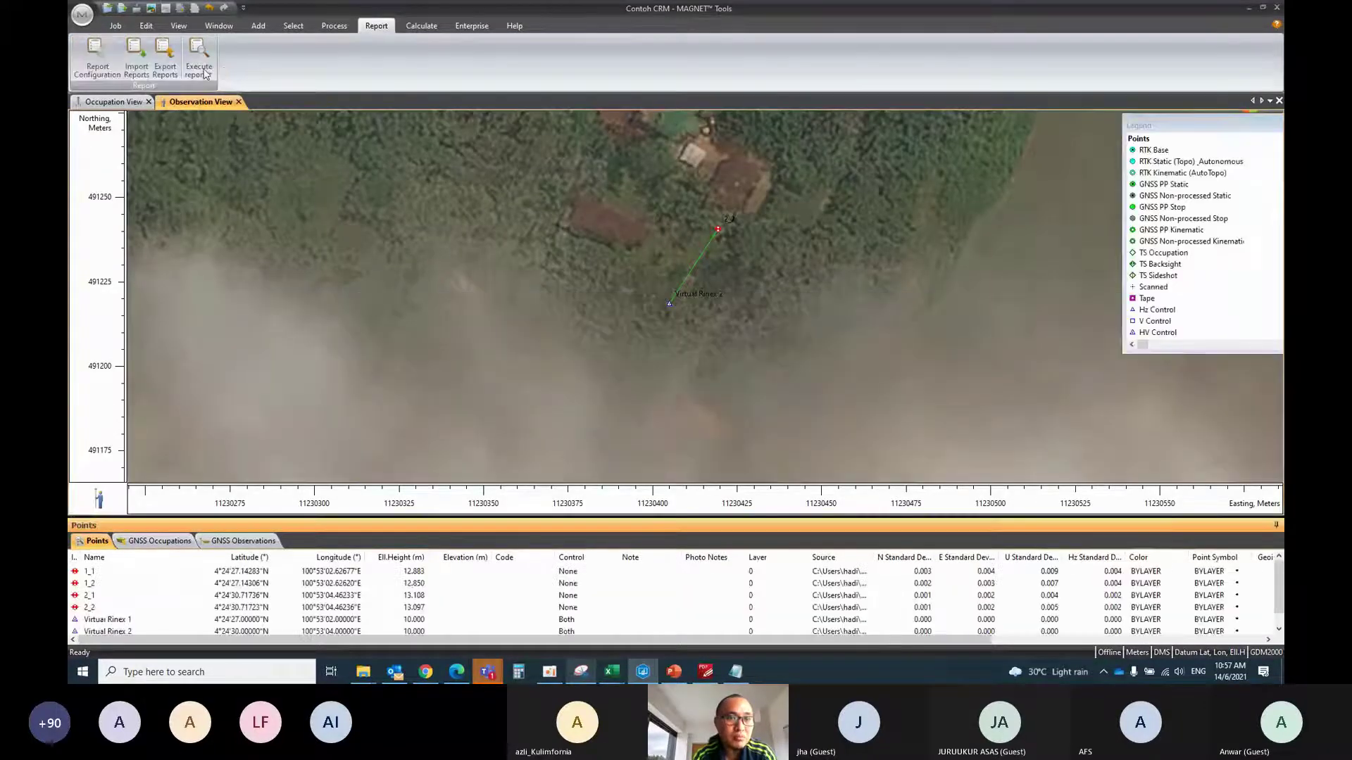
Run the TGPS Convert report, exporting it to Excel
left_click(199, 65)
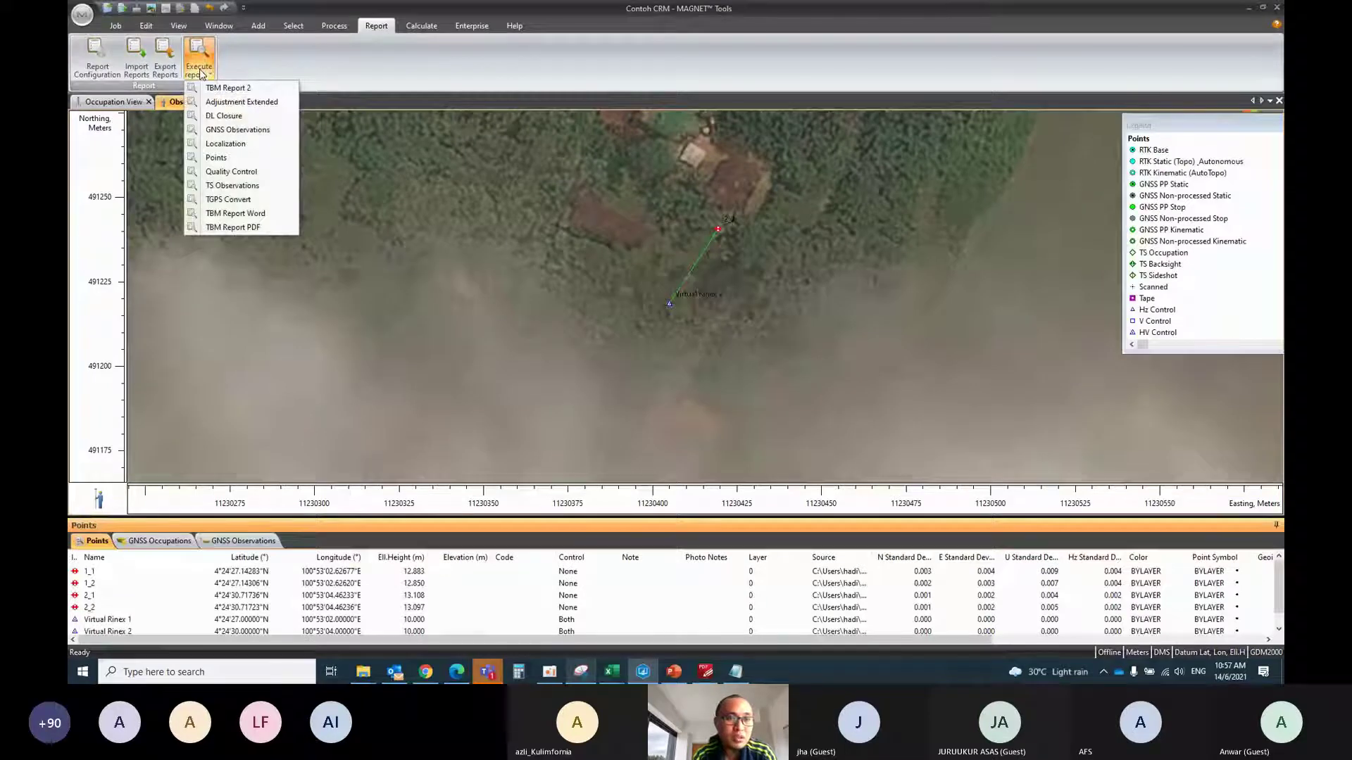
left_click(248, 205)
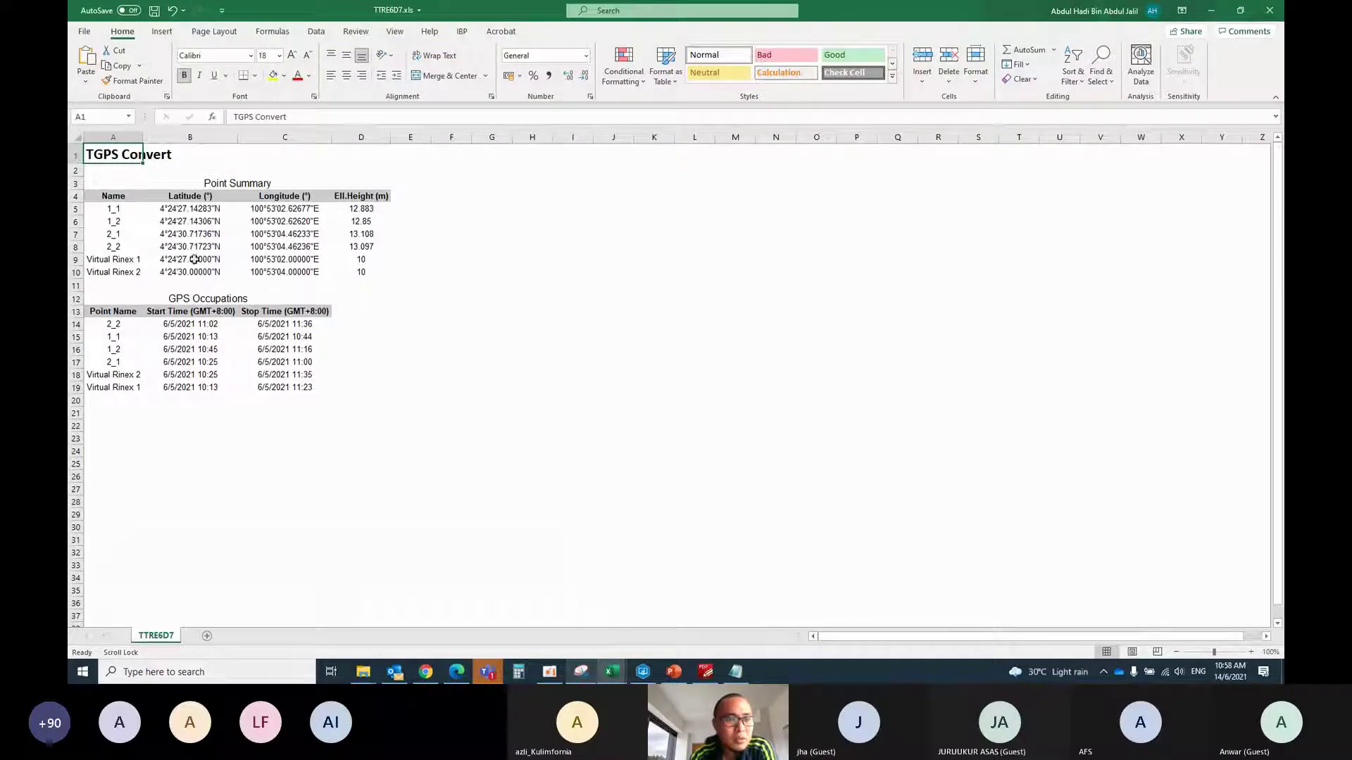
Delete the two Virtual Rinex point rows from the point list
left_click(75, 260)
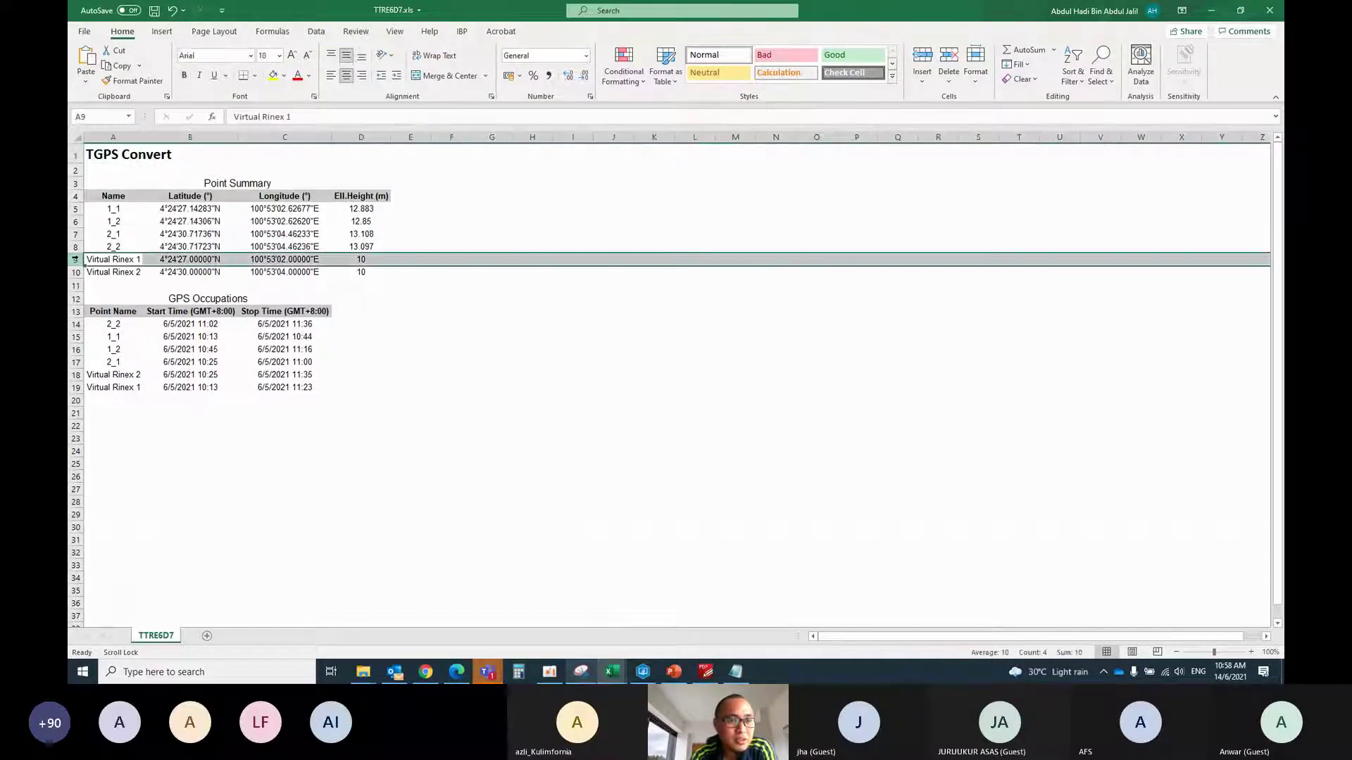
left_click_drag(75, 259, 75, 272)
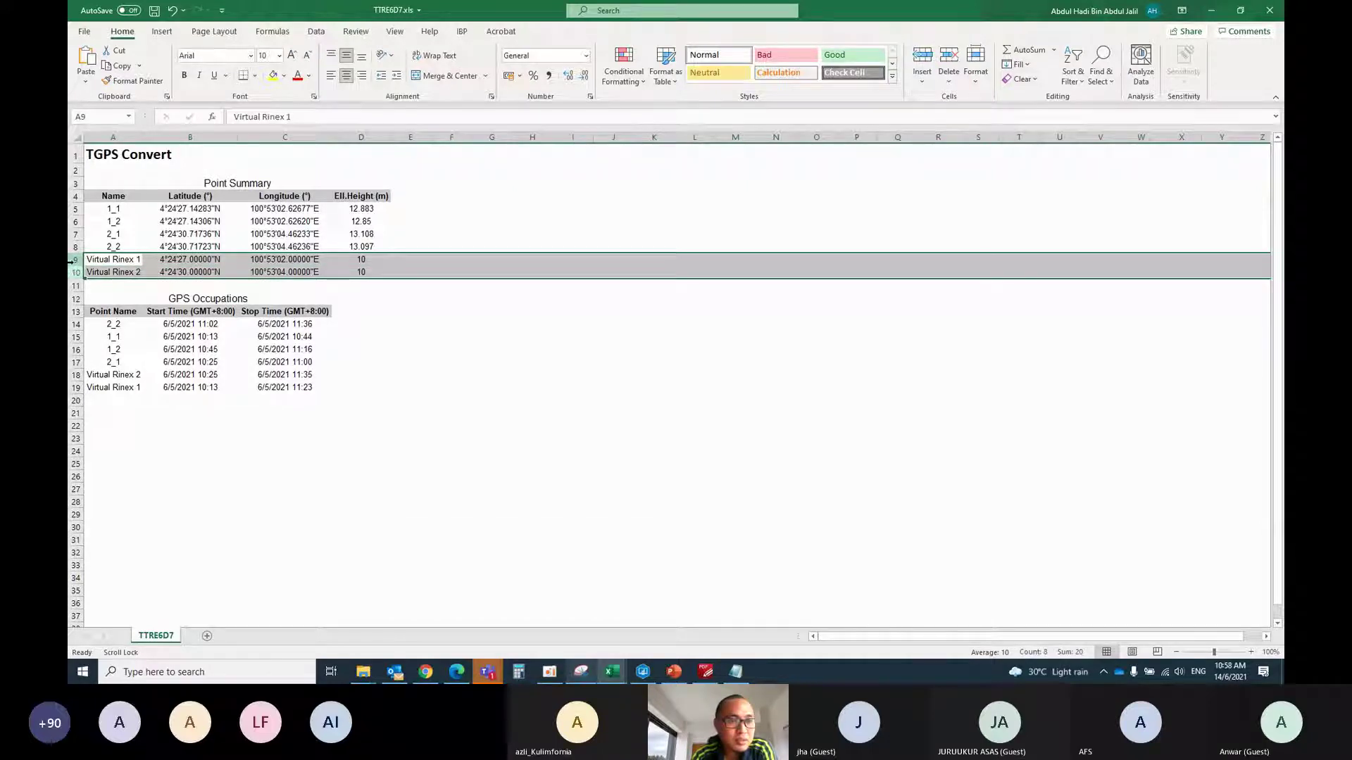
right_click(76, 264)
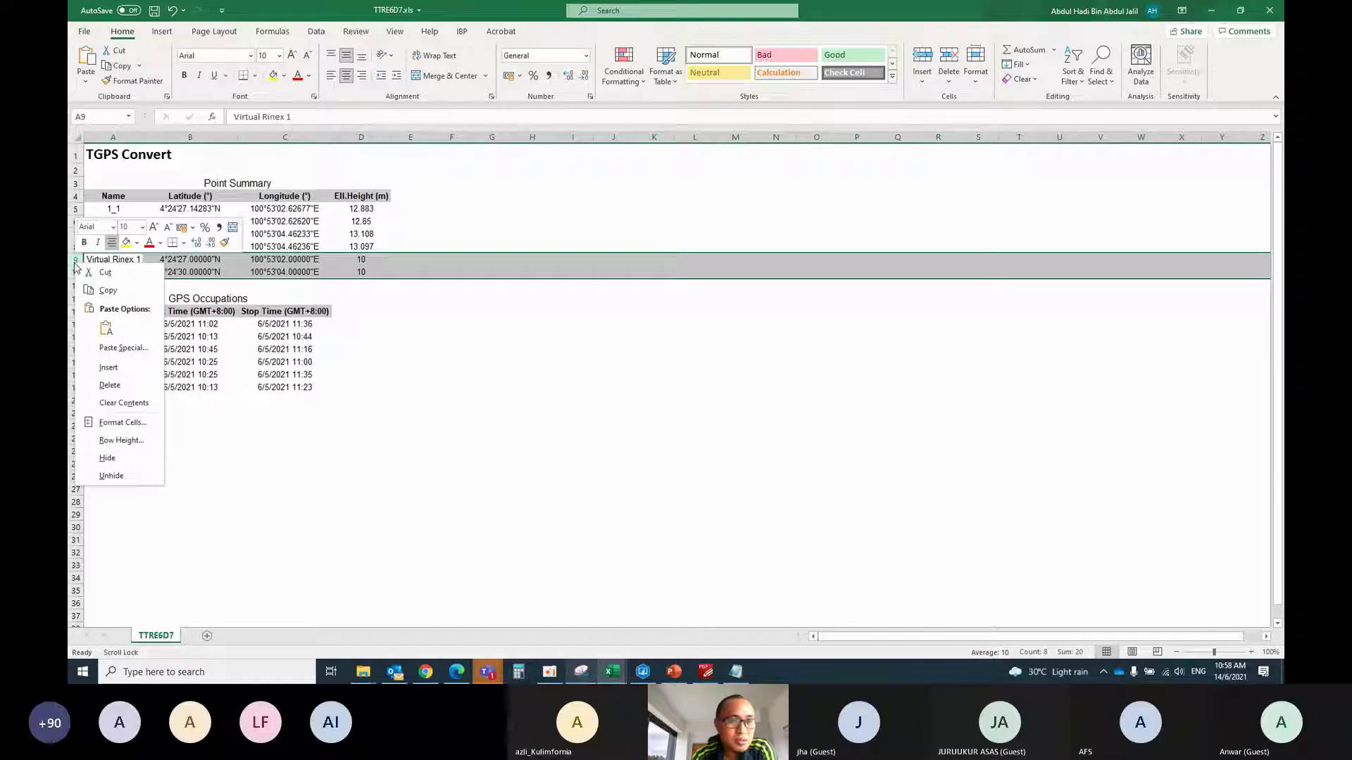
key("Escape")
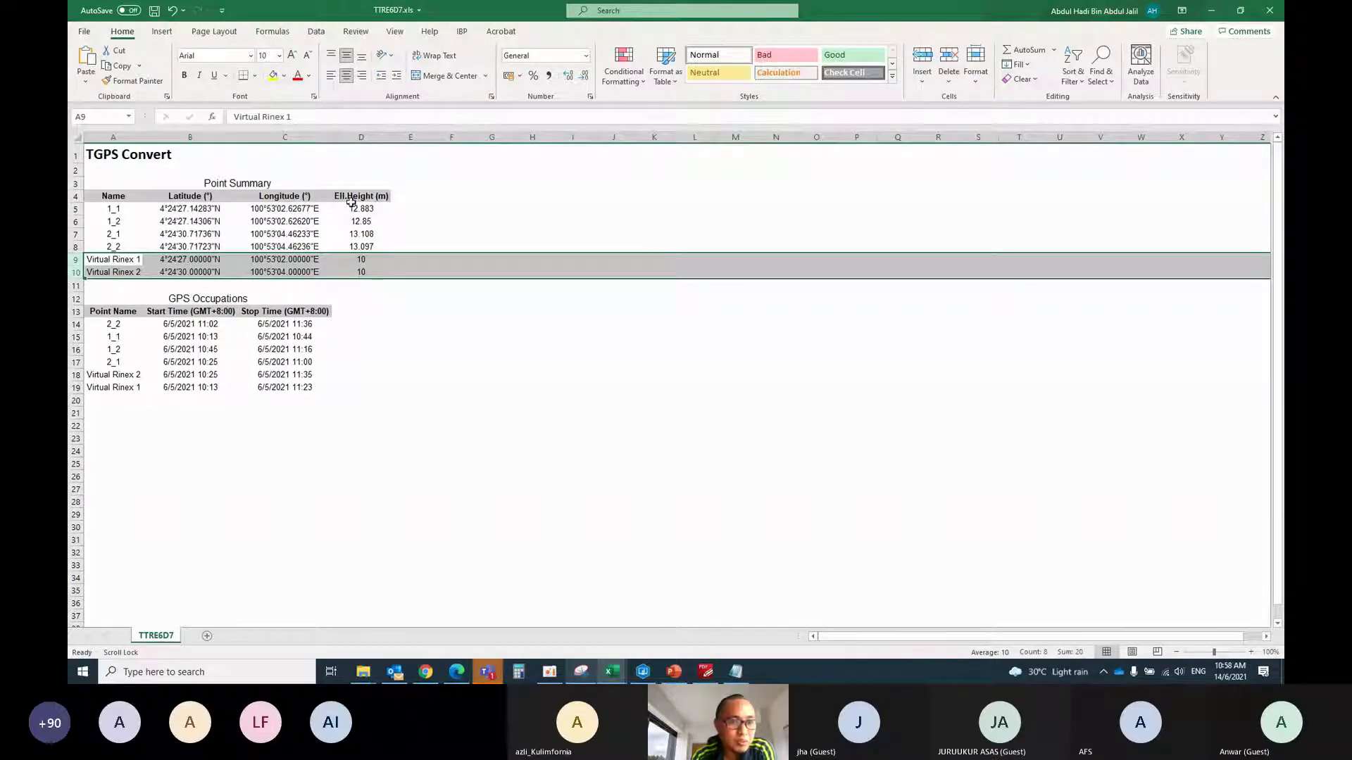
left_click(618, 675)
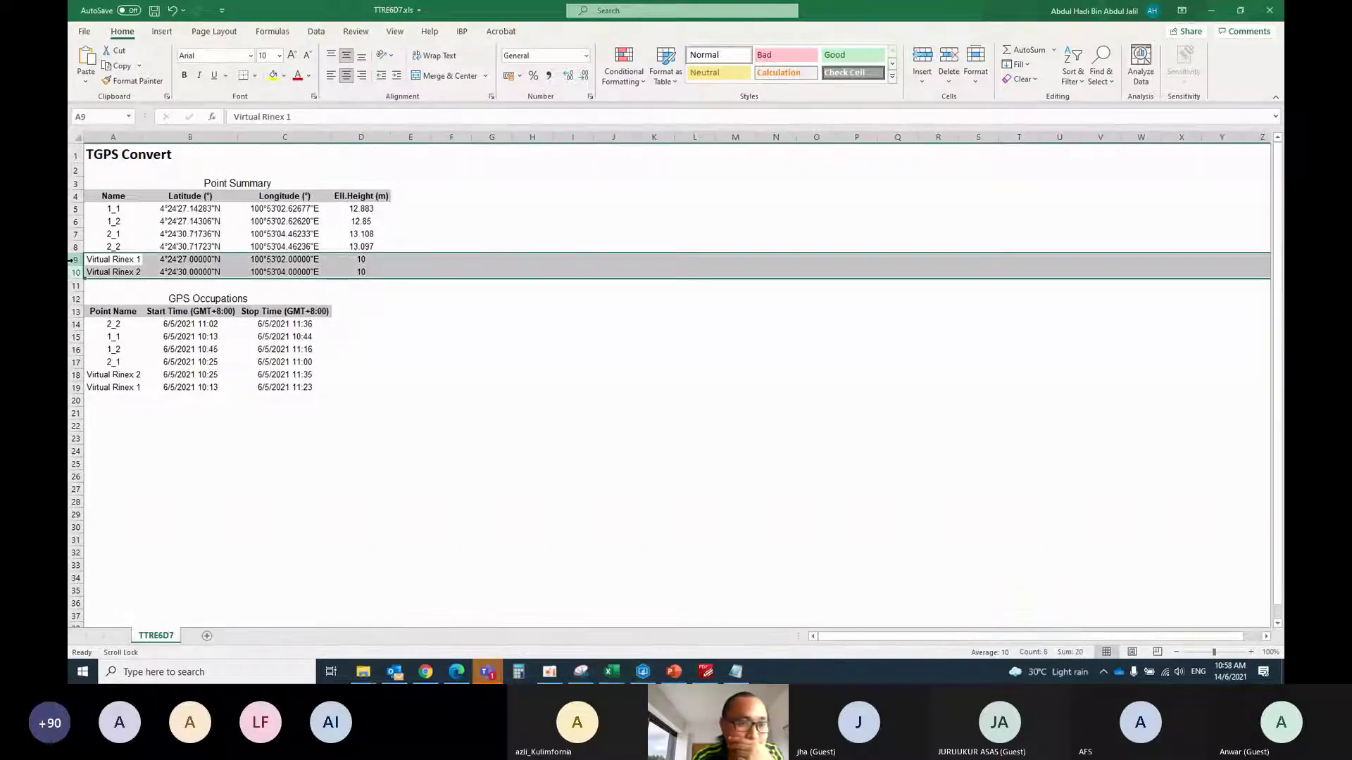
right_click(72, 260)
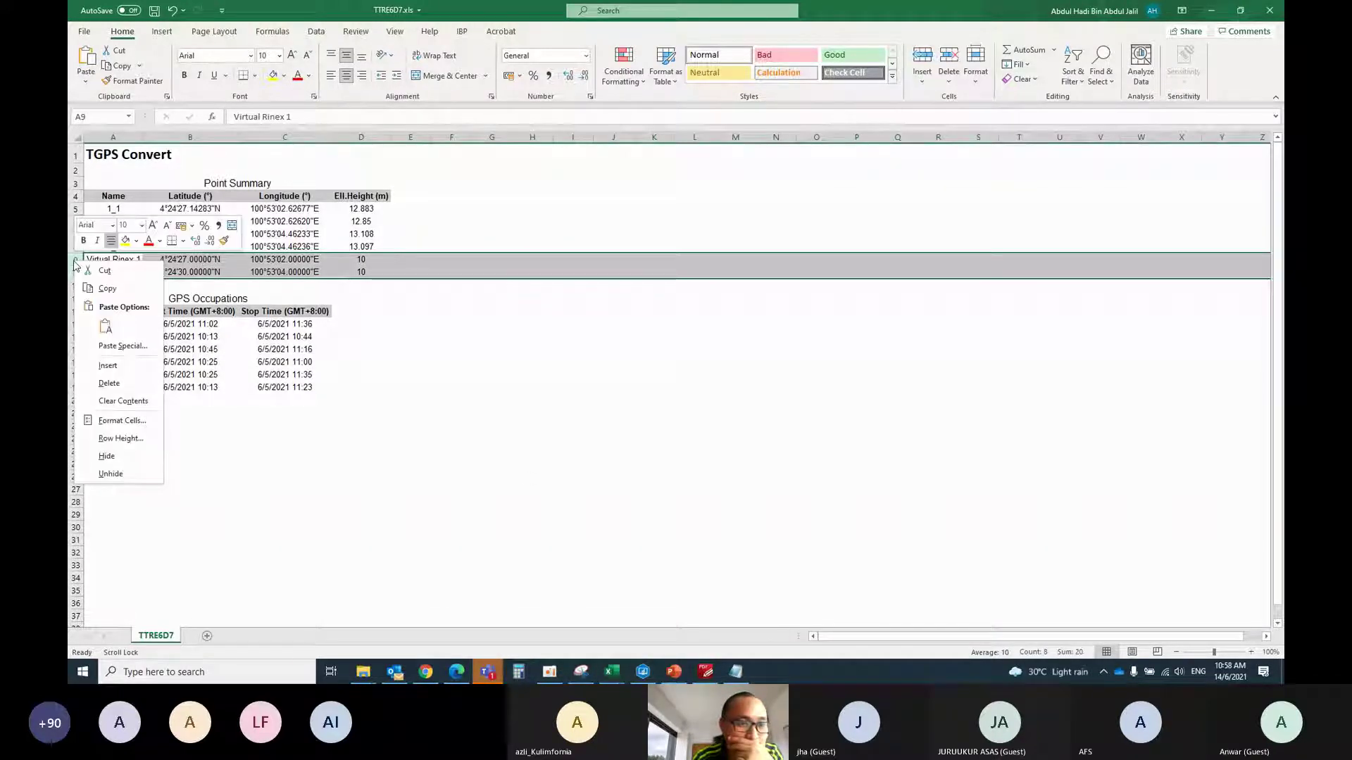
left_click(109, 383)
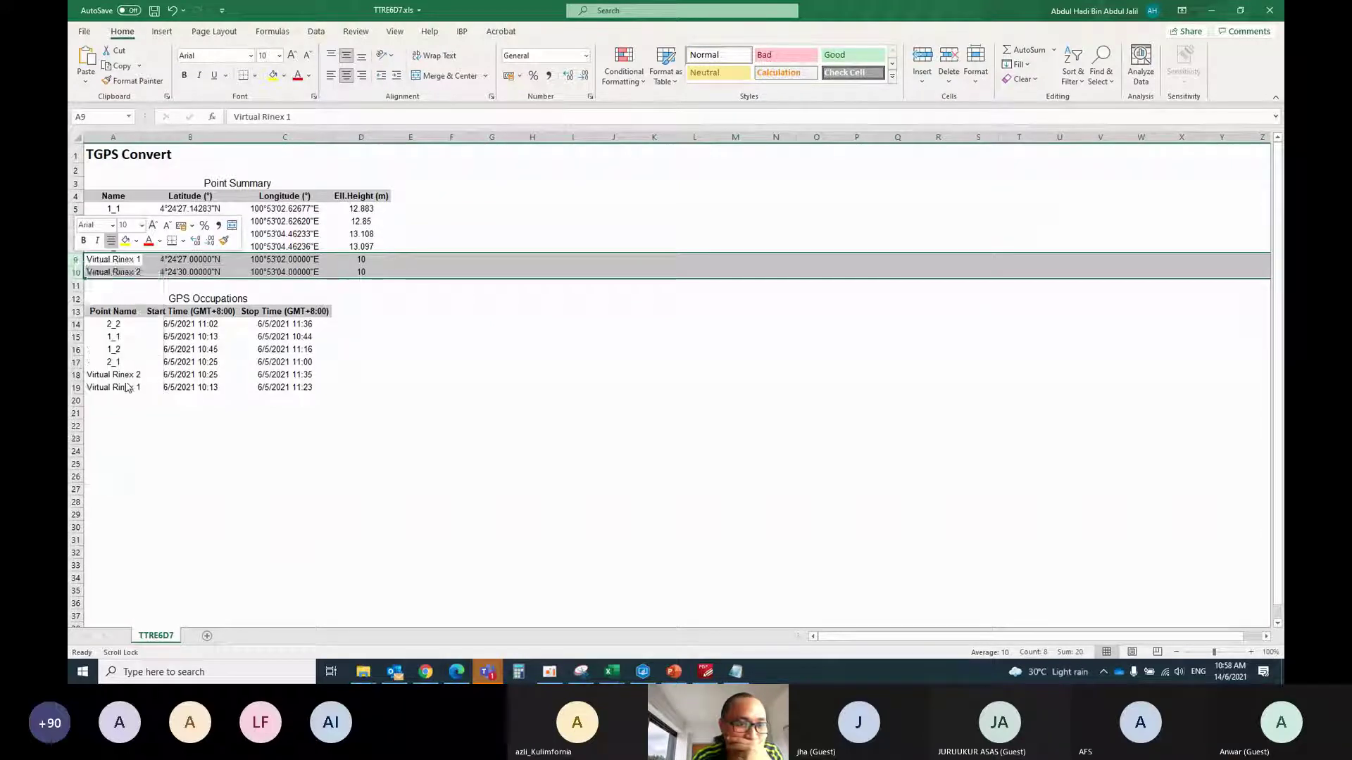
Delete the Virtual Rinex rows from the GPS Occupations table
left_click_drag(77, 348, 76, 362)
right_click(76, 352)
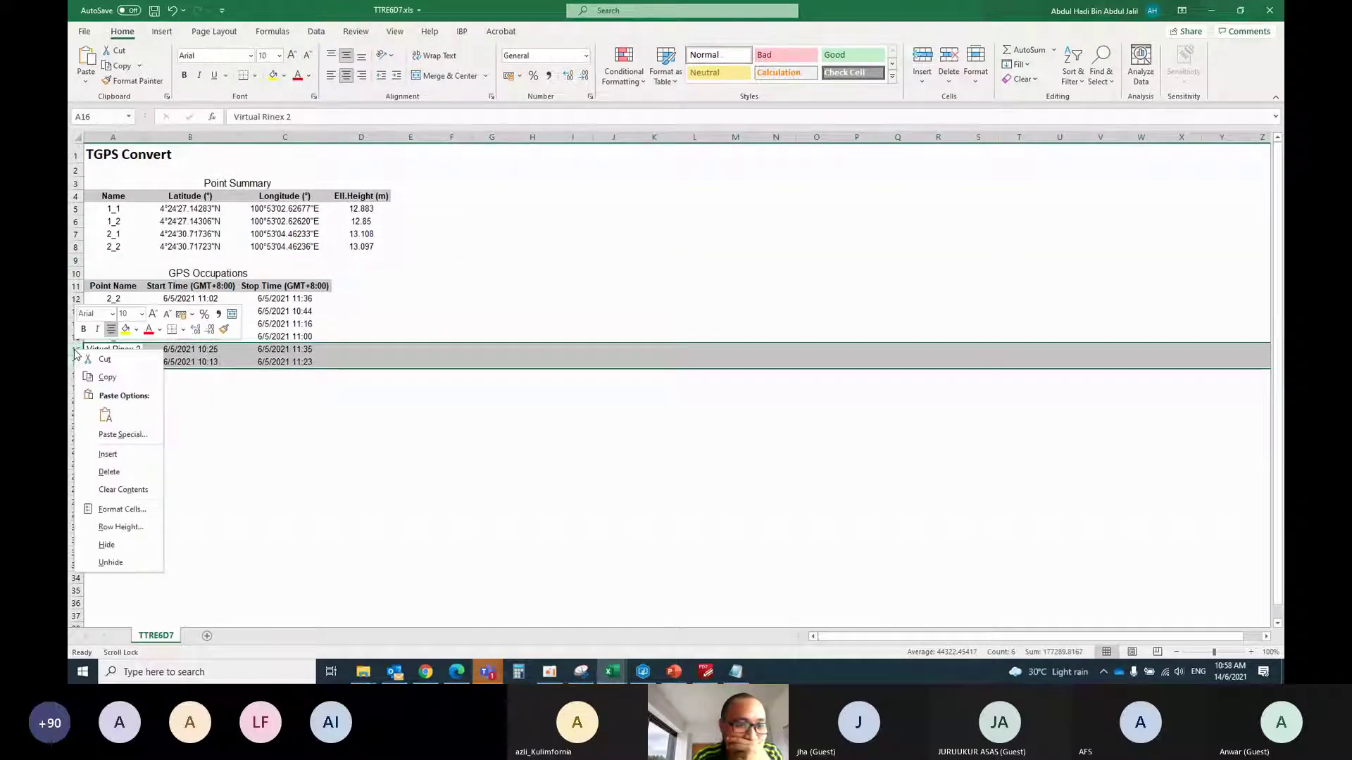
left_click(136, 479)
left_click(250, 475)
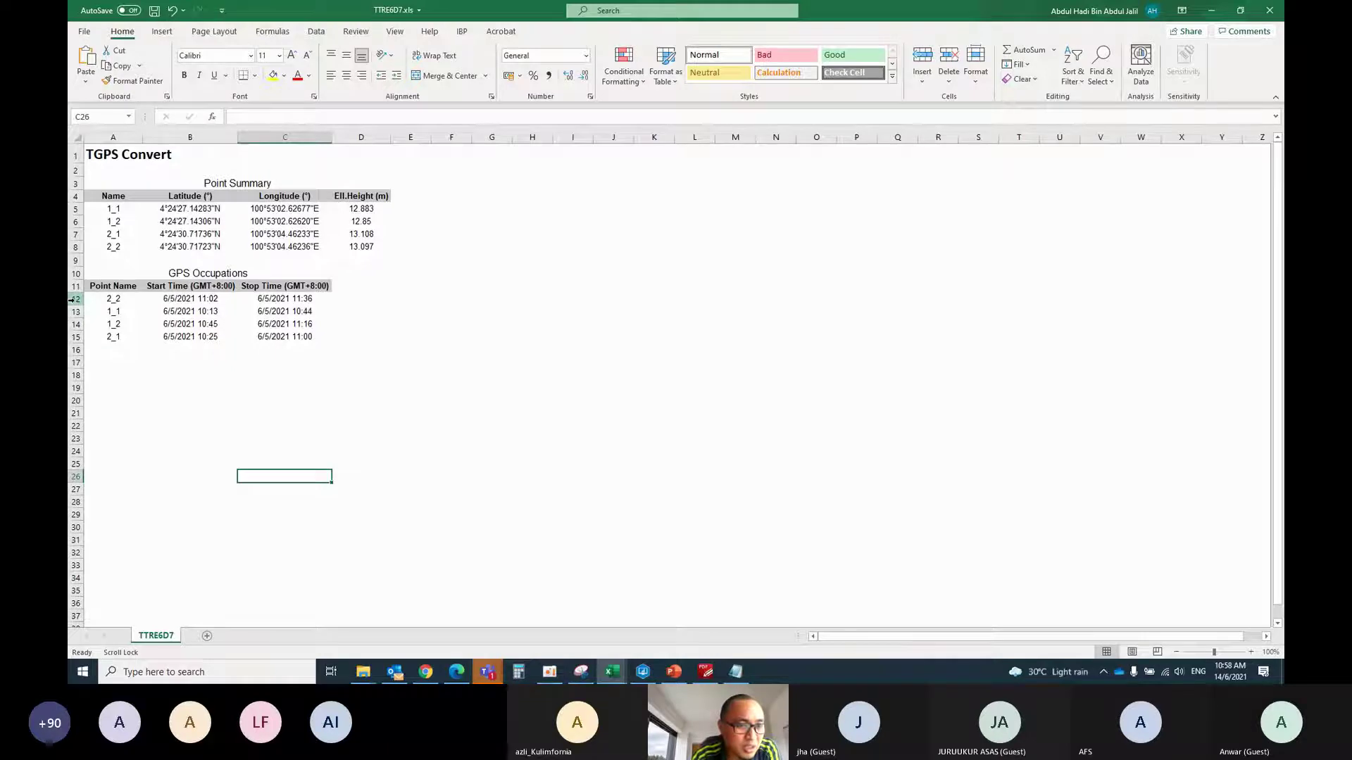
Move the 2_2 occupation row down so it follows 2_1
left_click(72, 299)
key("ctrl+c")
right_click(74, 349)
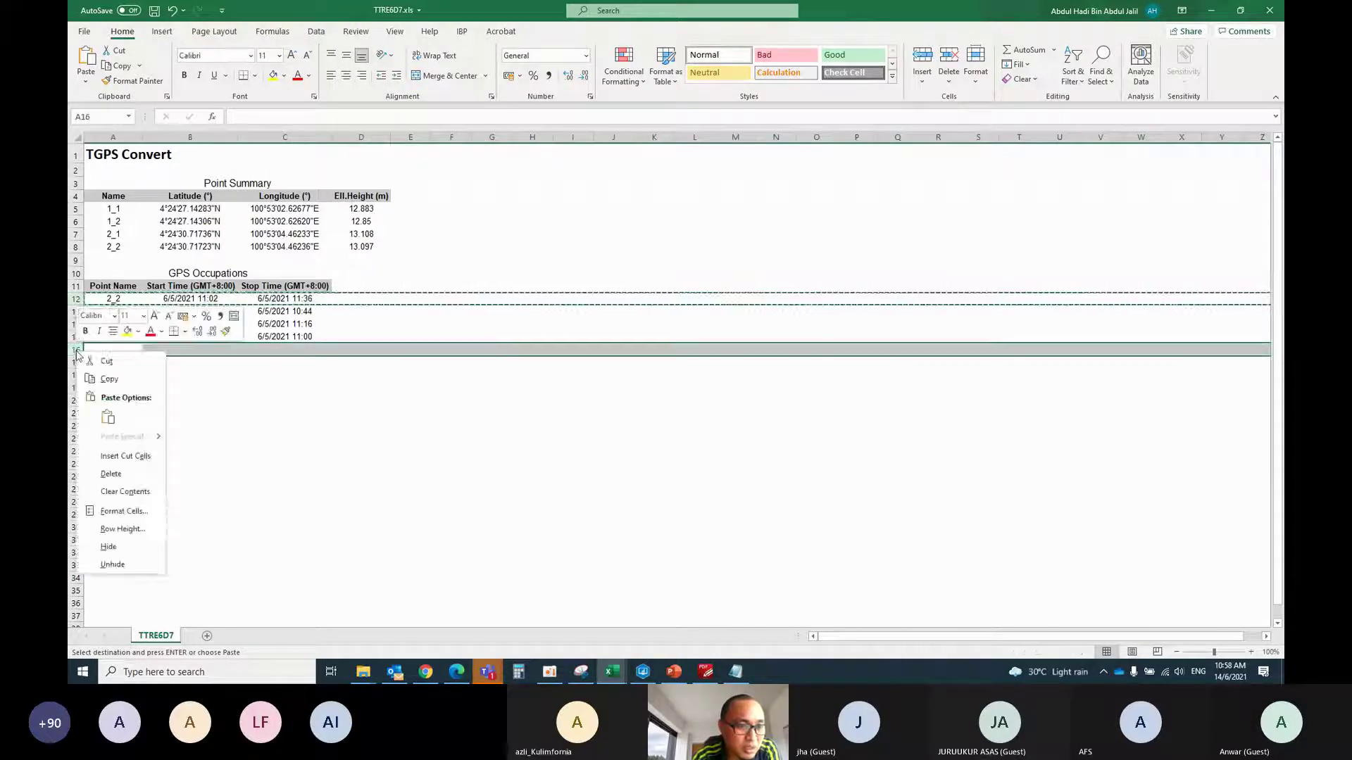
left_click(126, 456)
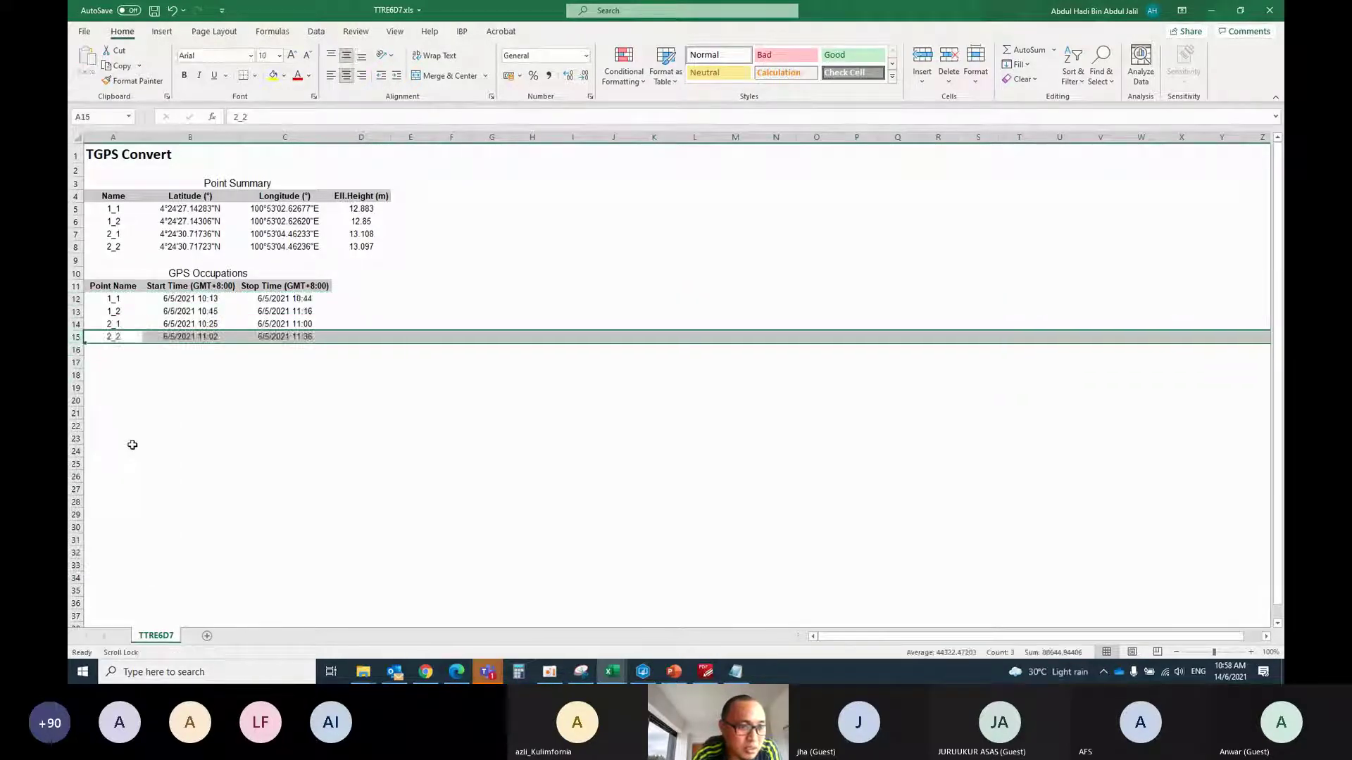
left_click(193, 416)
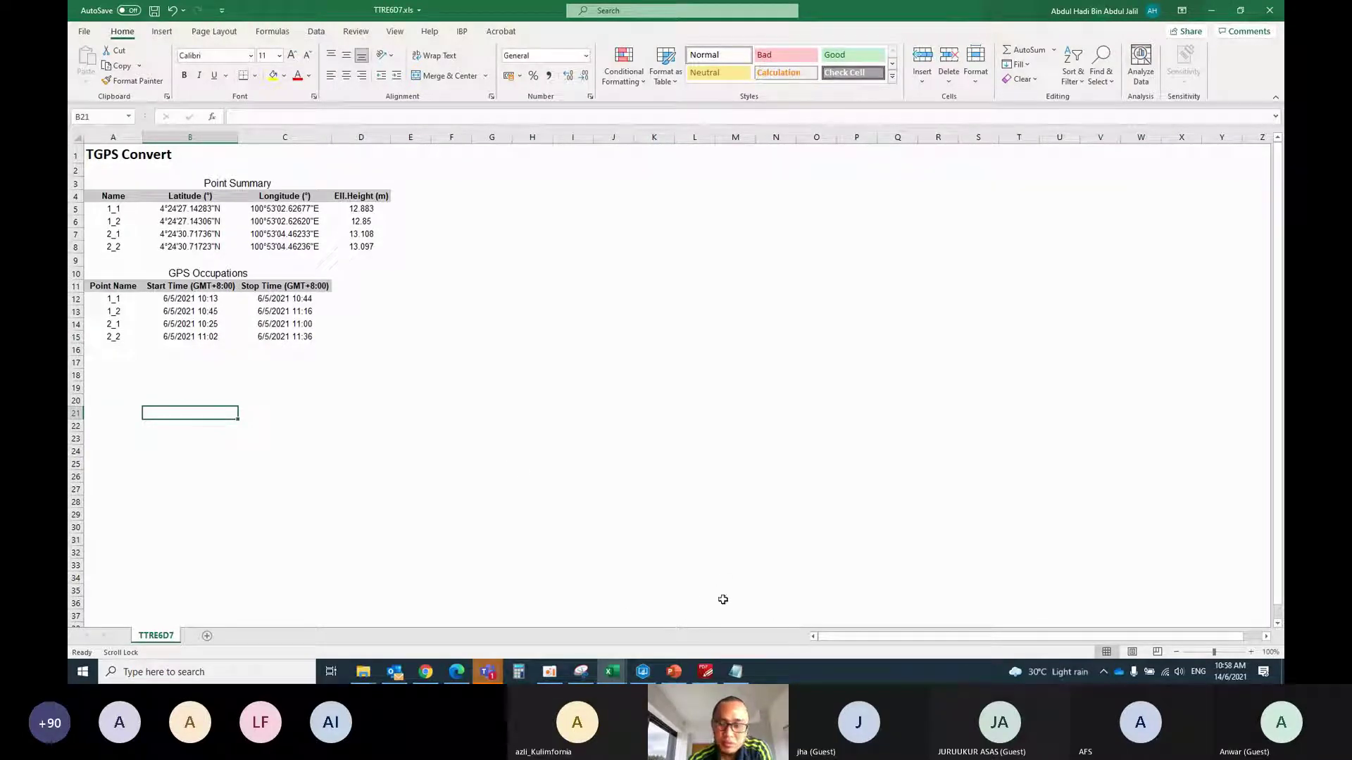
mouse_move(487, 671)
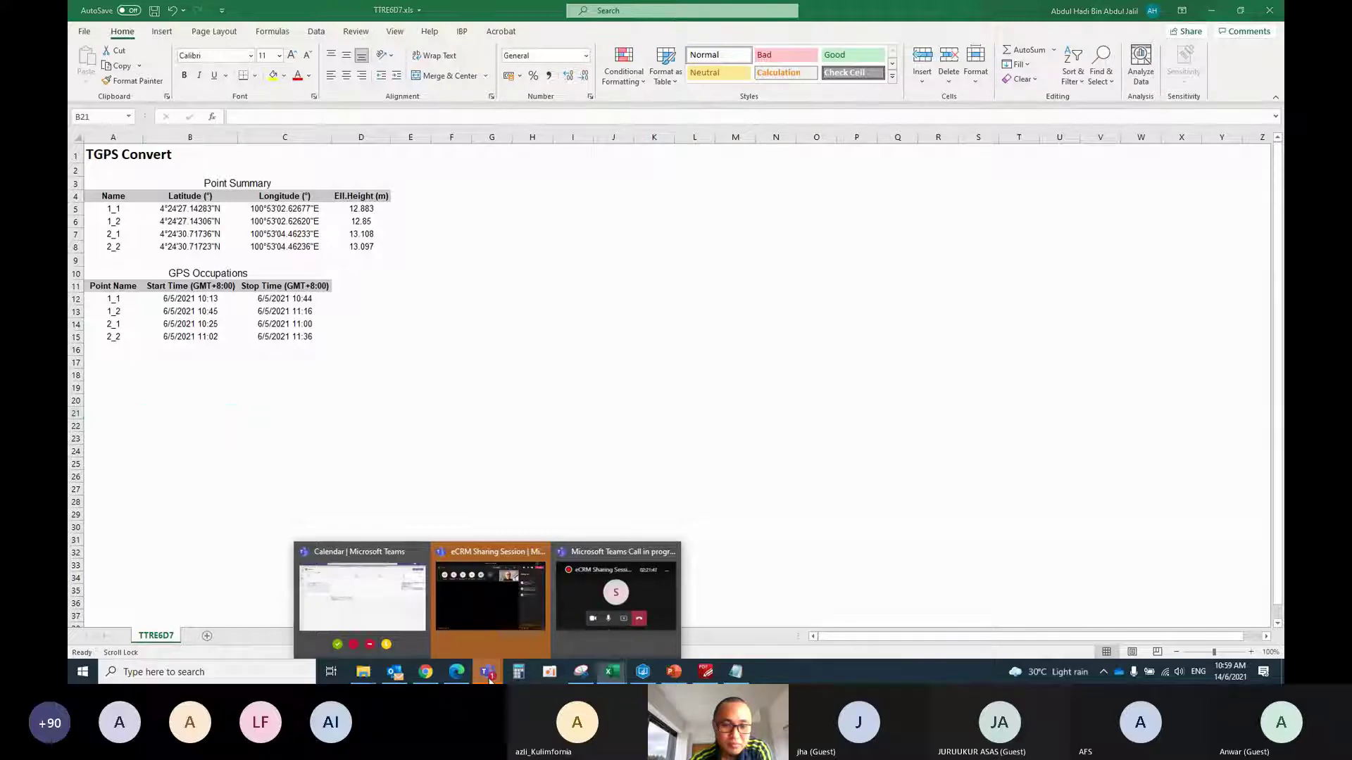
Bring up the eCRM Sharing Session meeting window and end the screen share
left_click(491, 627)
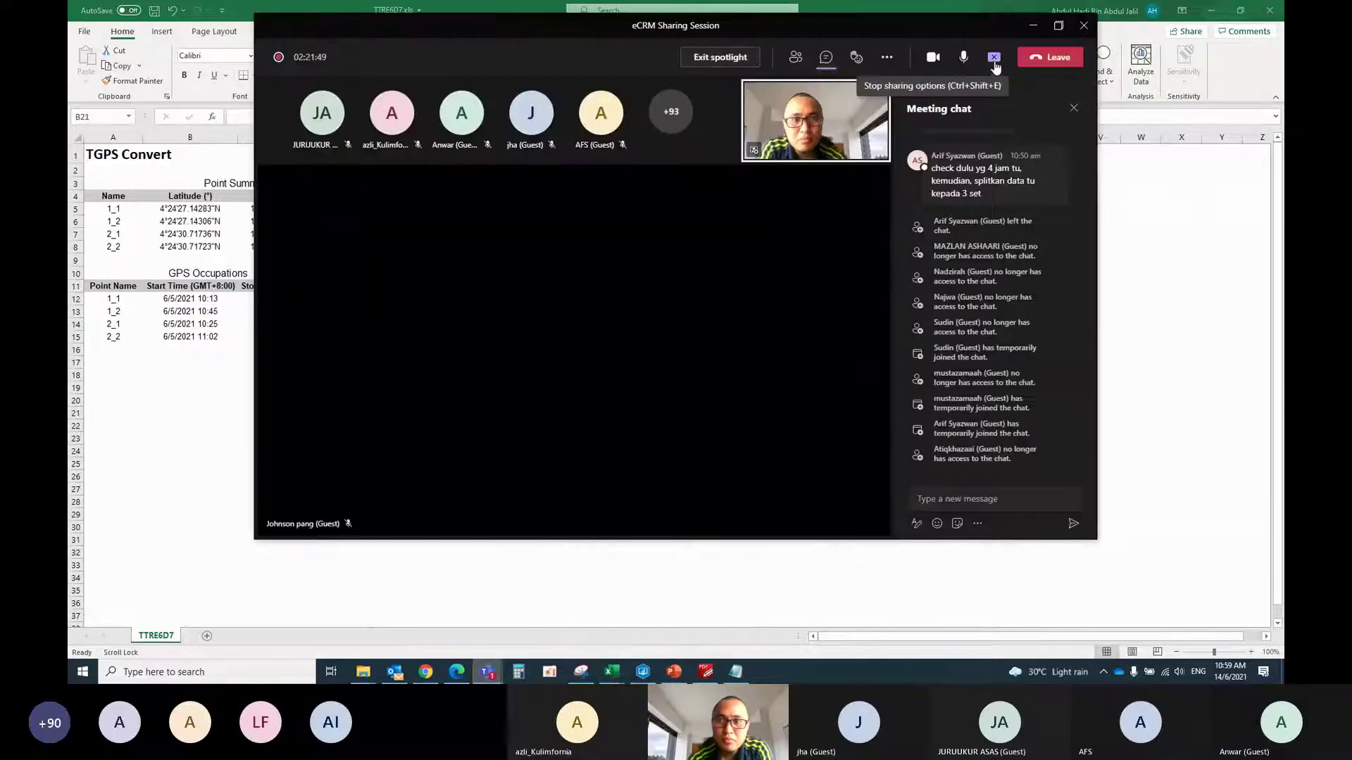
left_click(994, 60)
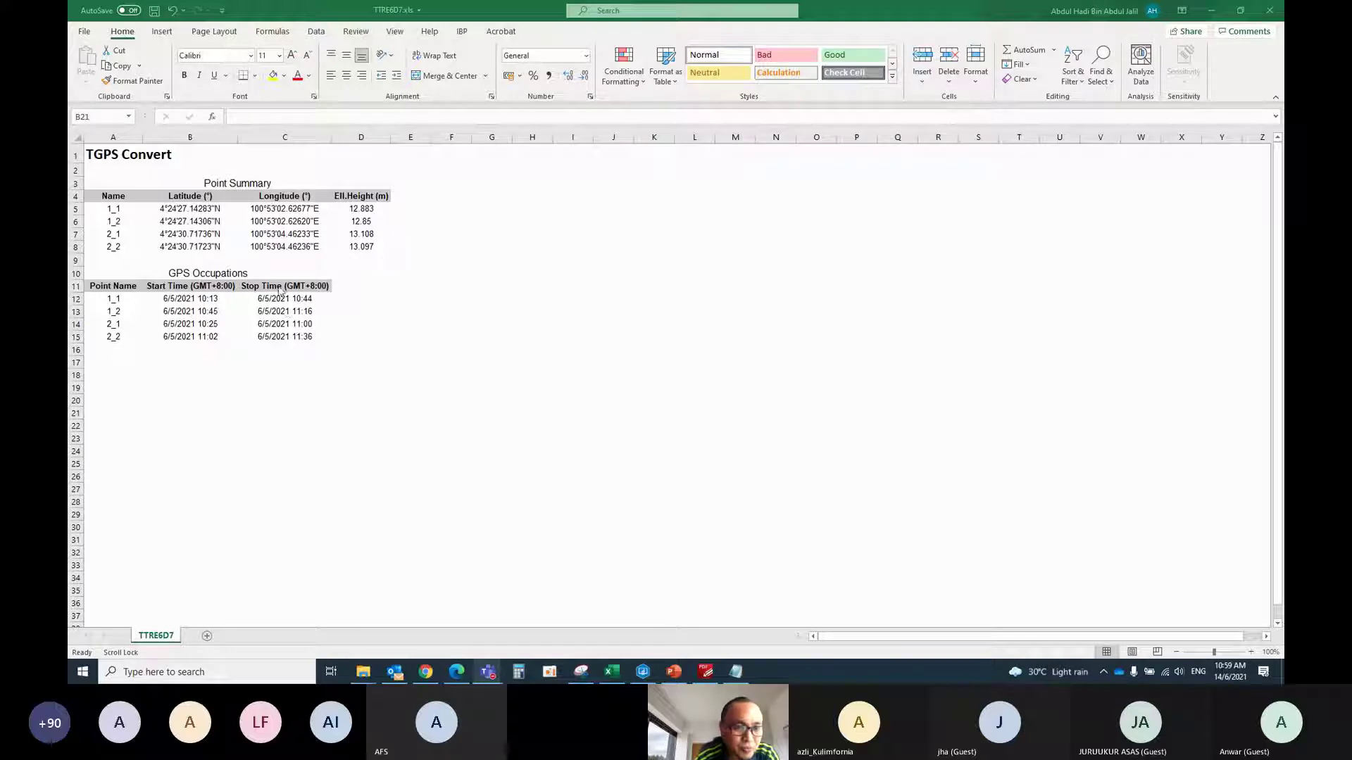
Save the TGPS Convert sheet as CRM, CSV (Comma delimited), in Desktop\PUBLKPC15_2021
left_click(80, 34)
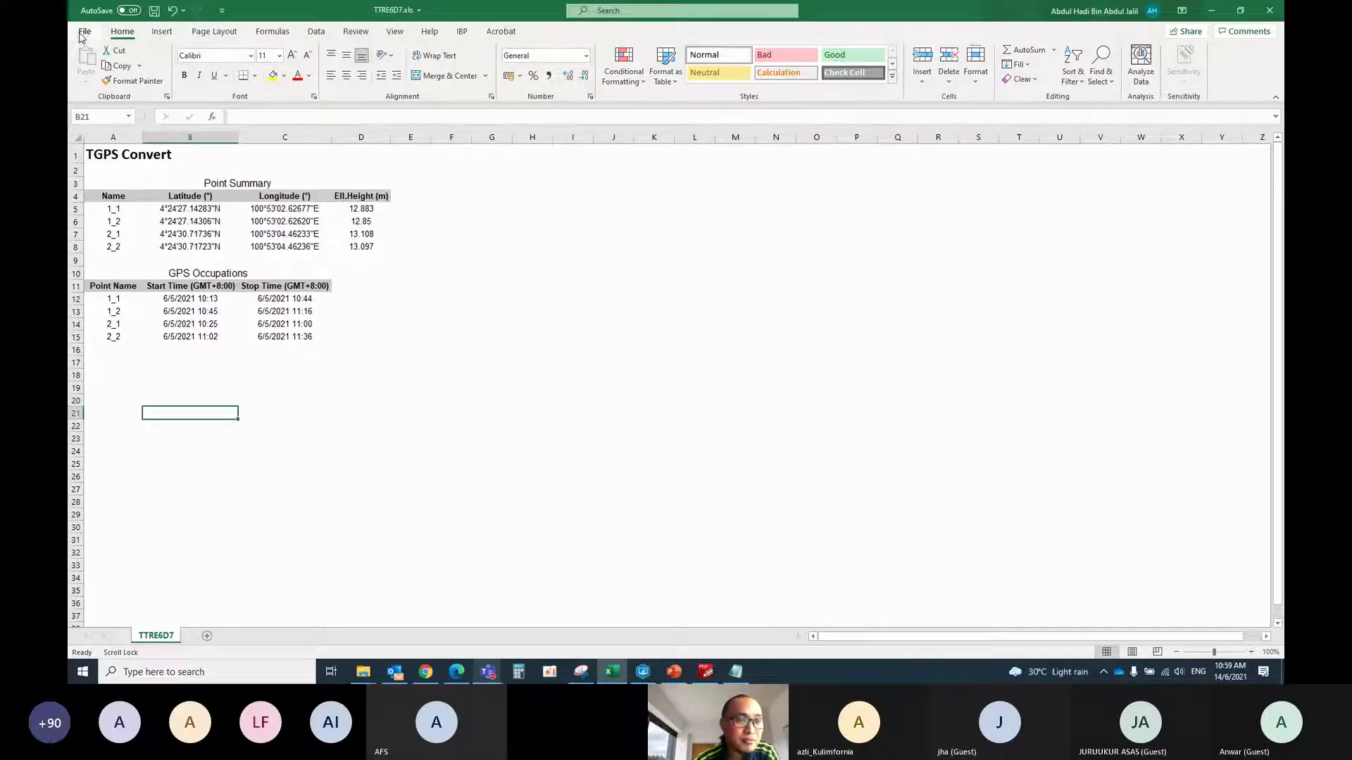
left_click(85, 31)
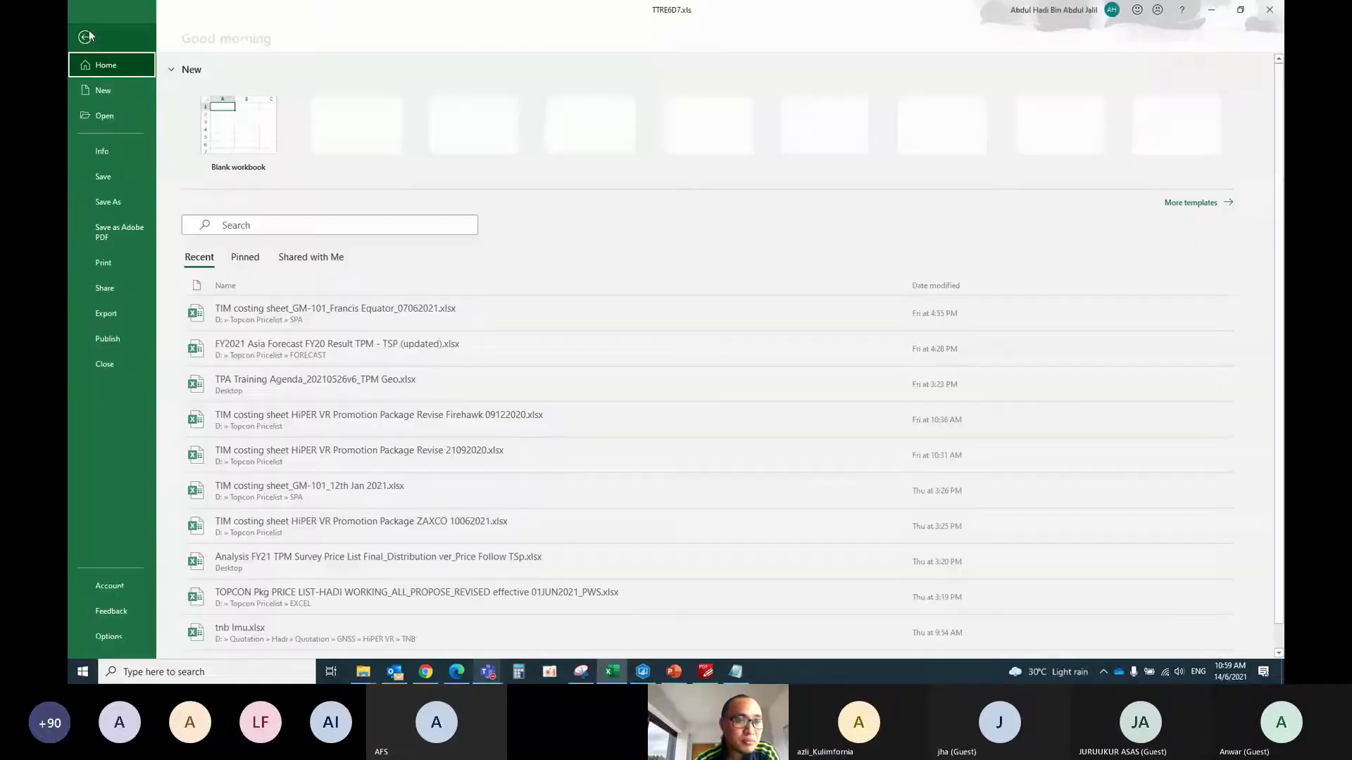
left_click(113, 202)
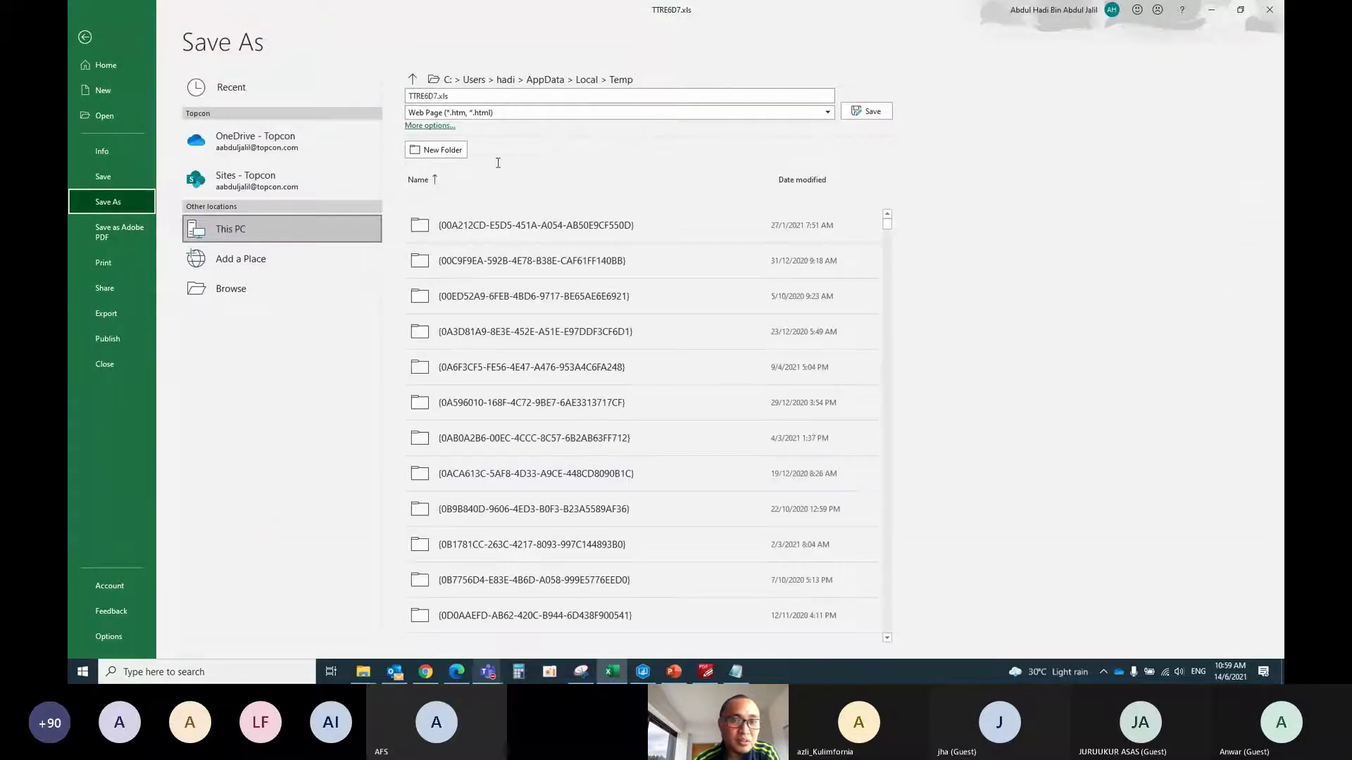
left_click(243, 289)
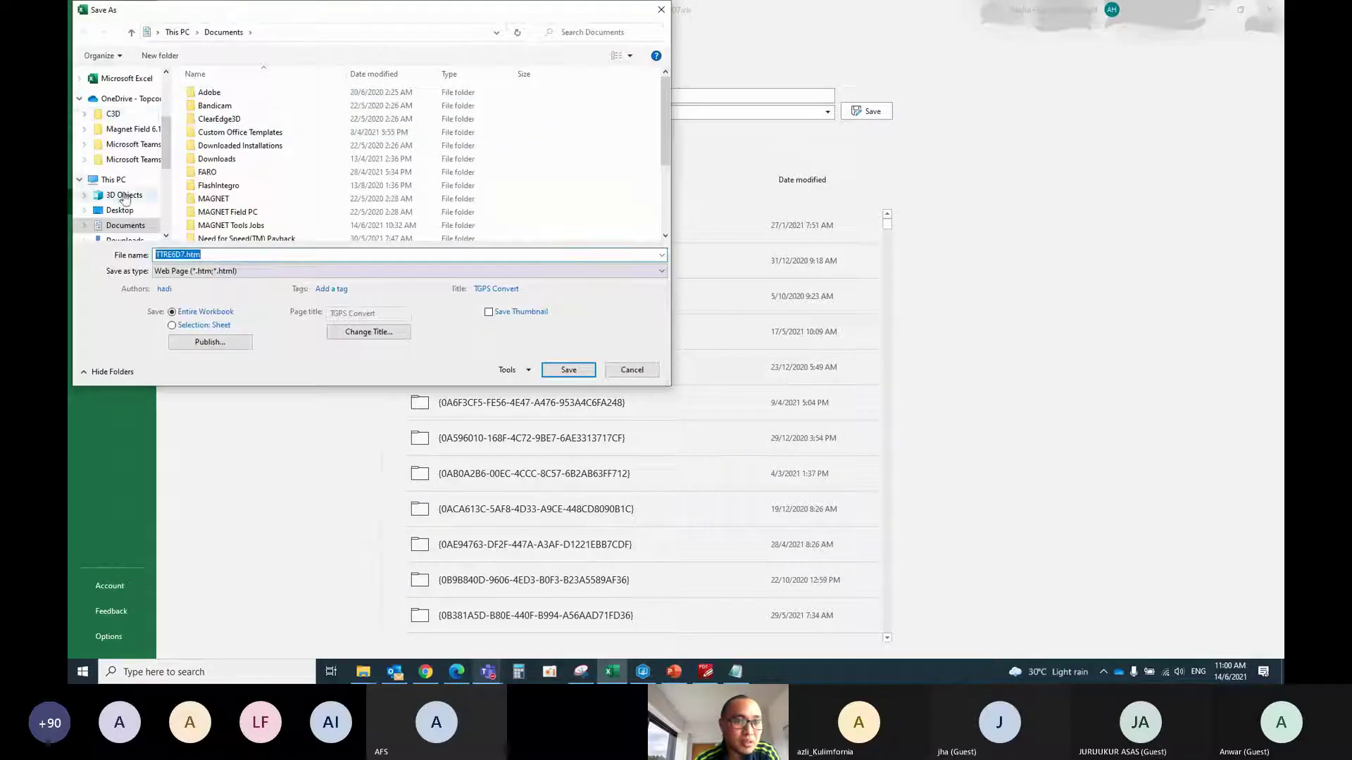
left_click(121, 211)
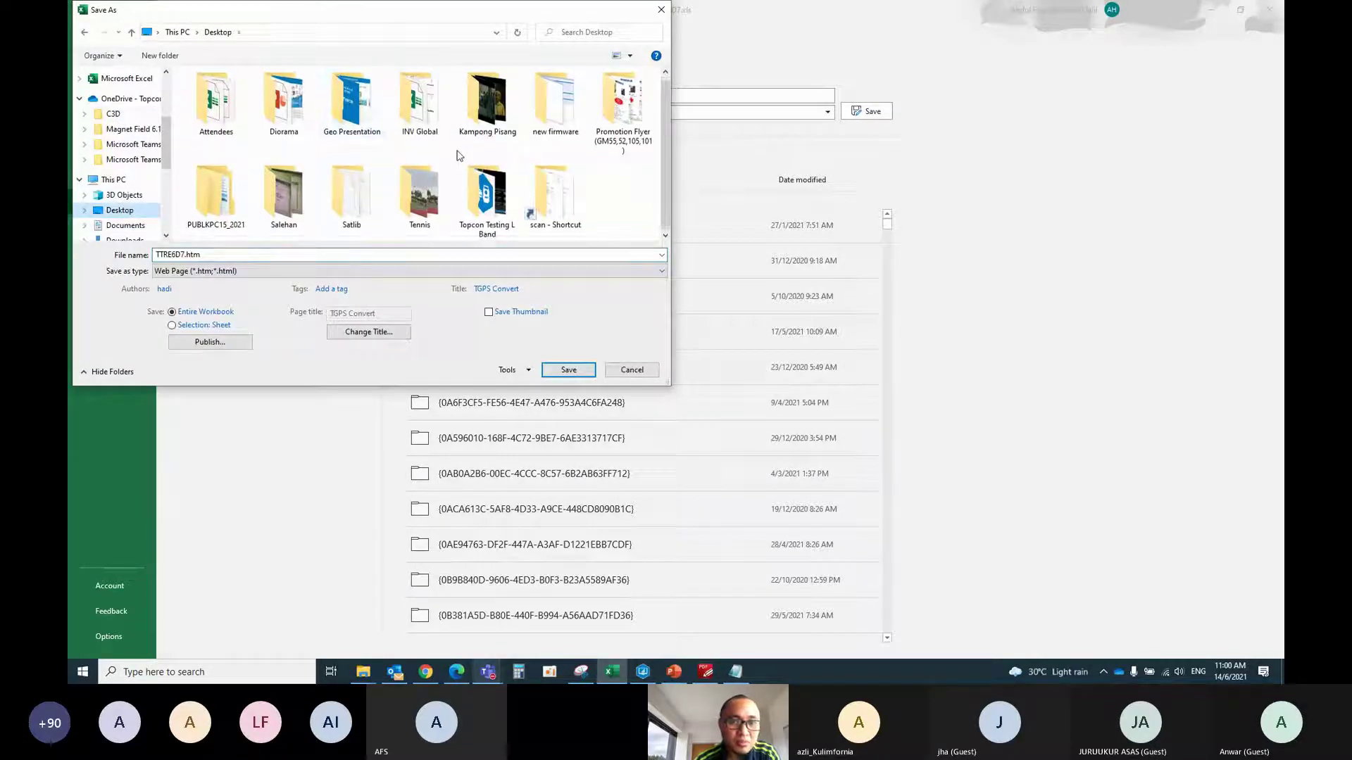
double_click(217, 197)
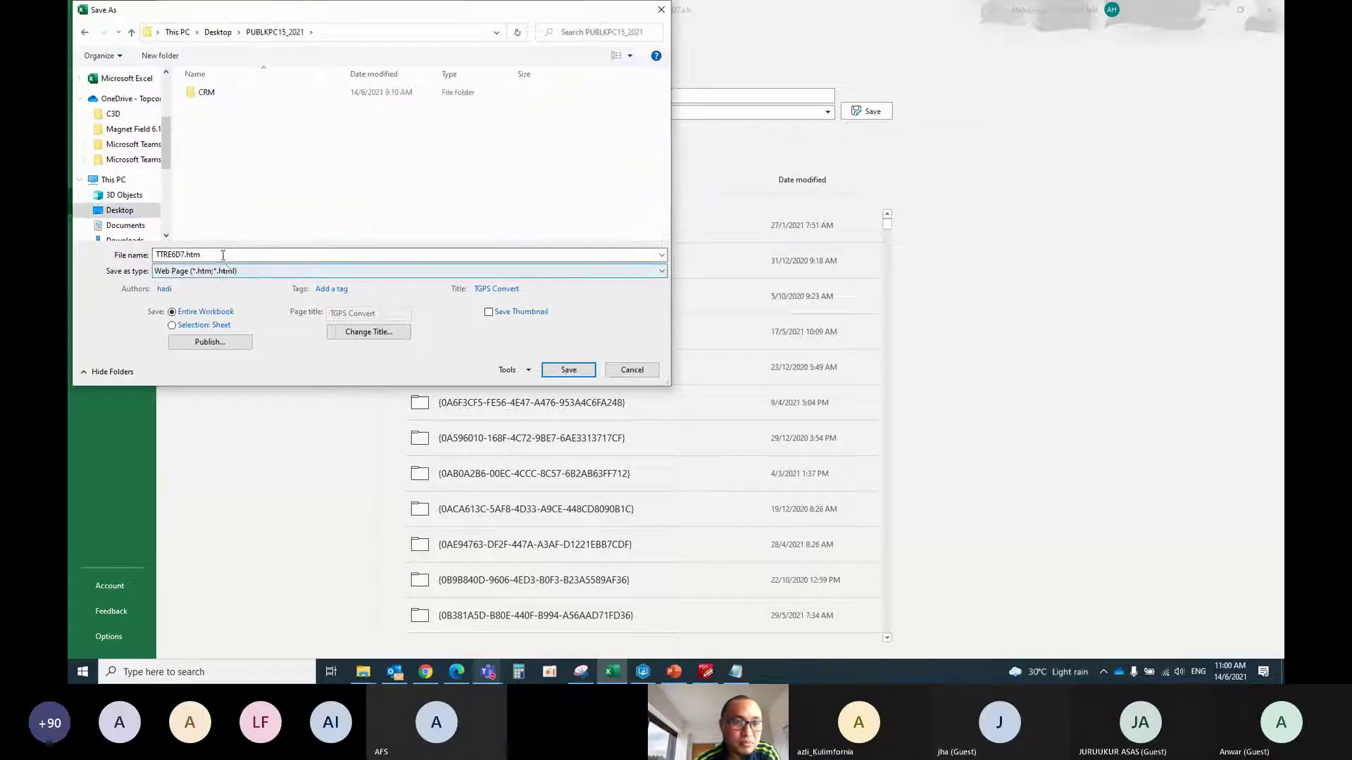
double_click(220, 255)
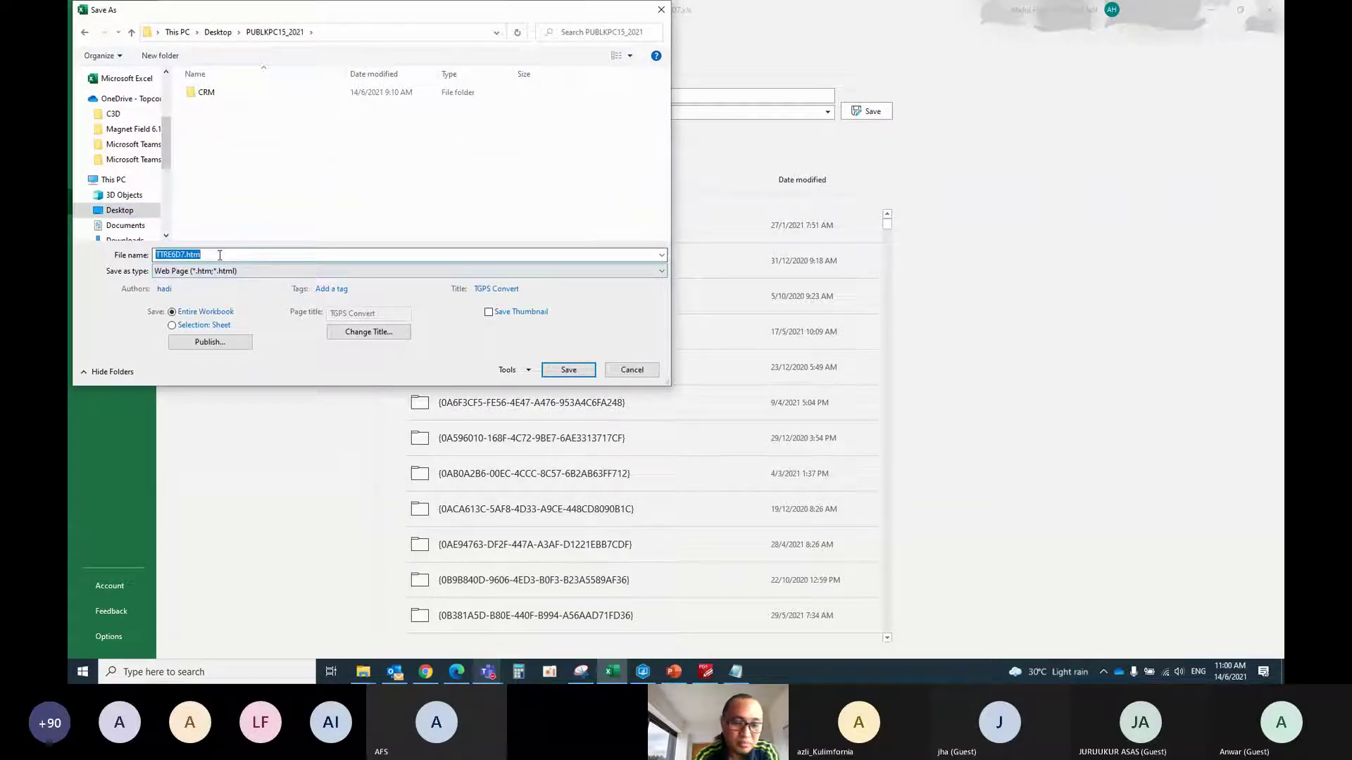
type("tes")
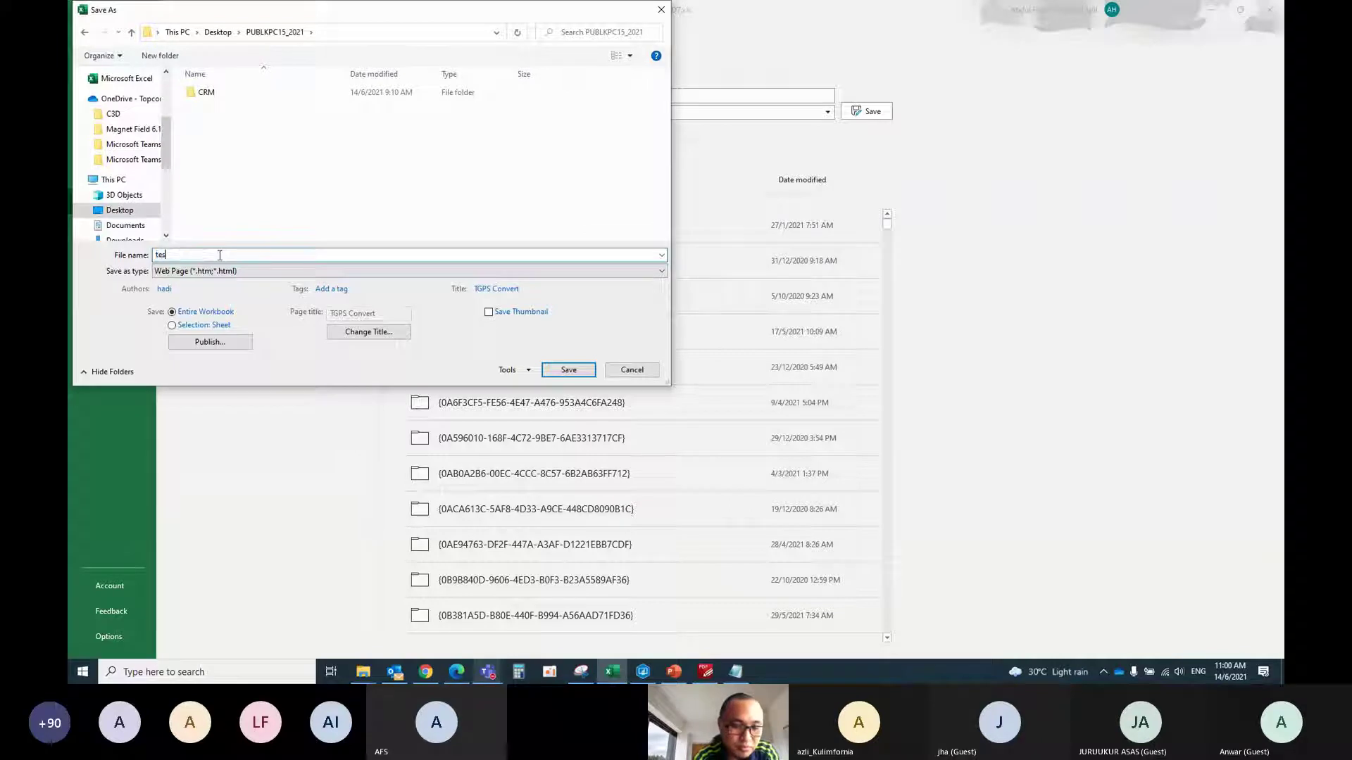
type("CRM")
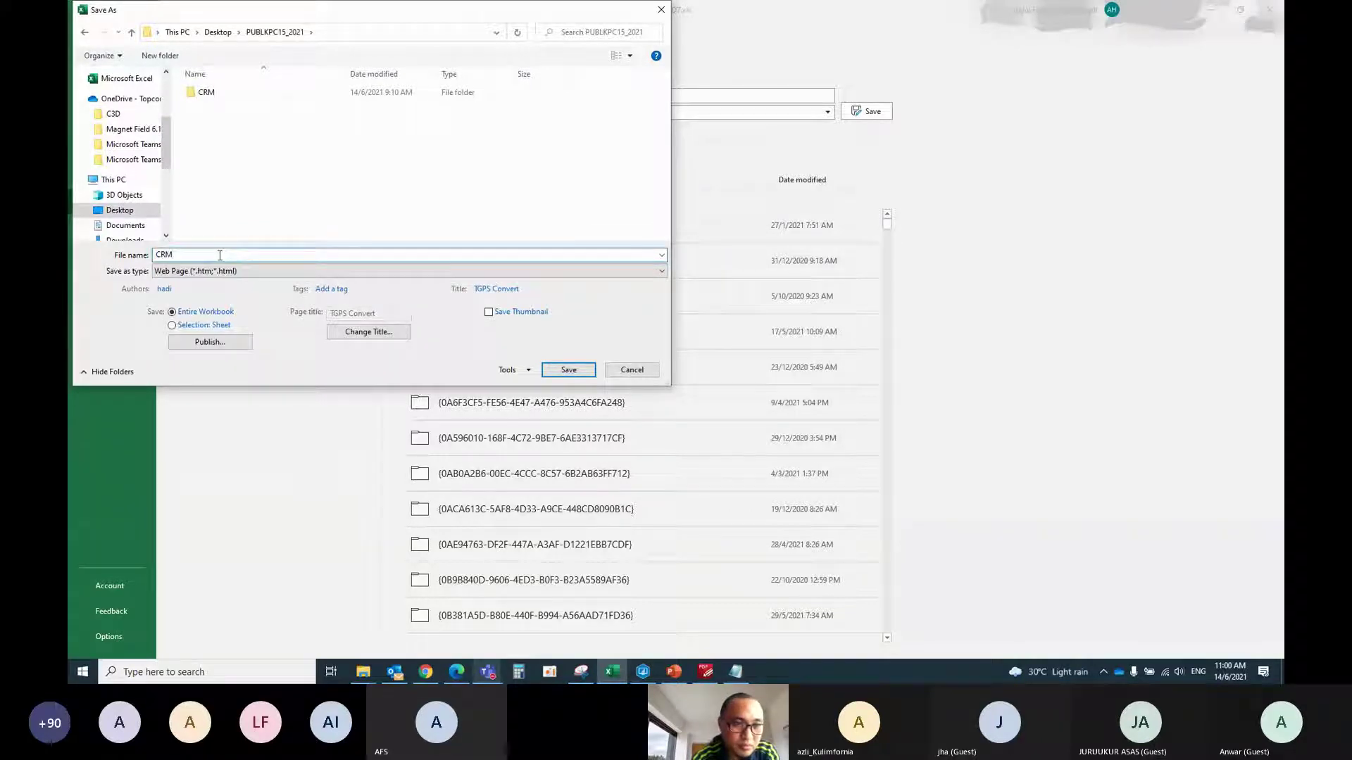
left_click(235, 272)
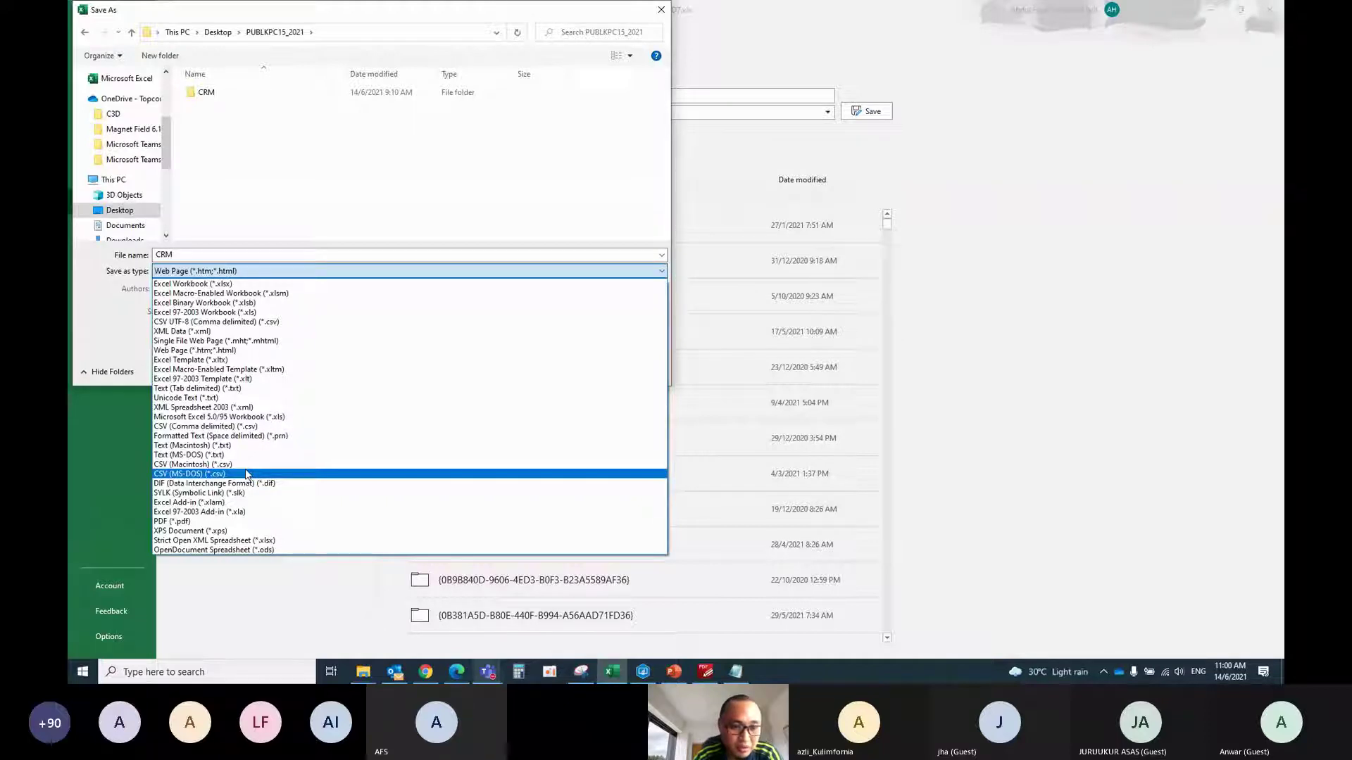
left_click(241, 426)
left_click(567, 321)
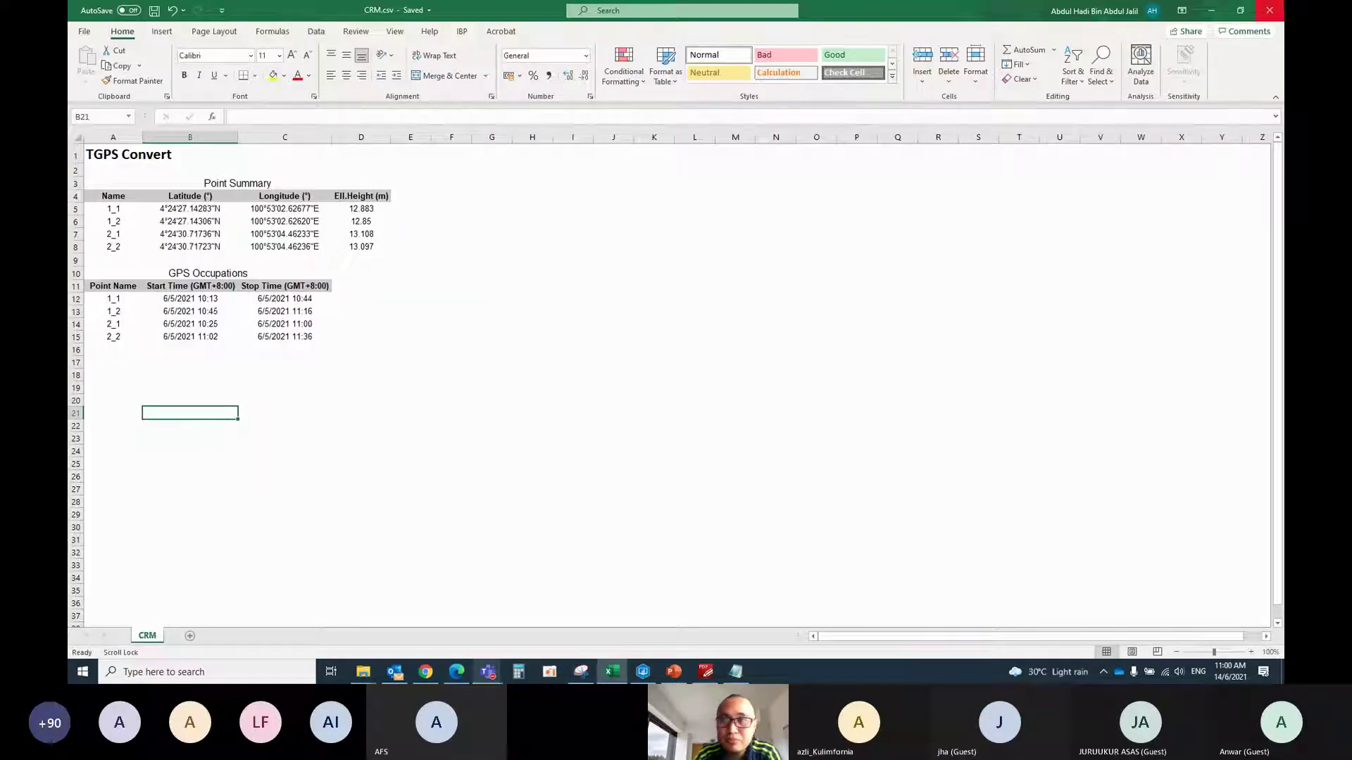
Close Excel, choosing to keep the recovered files to view later
left_click(1271, 10)
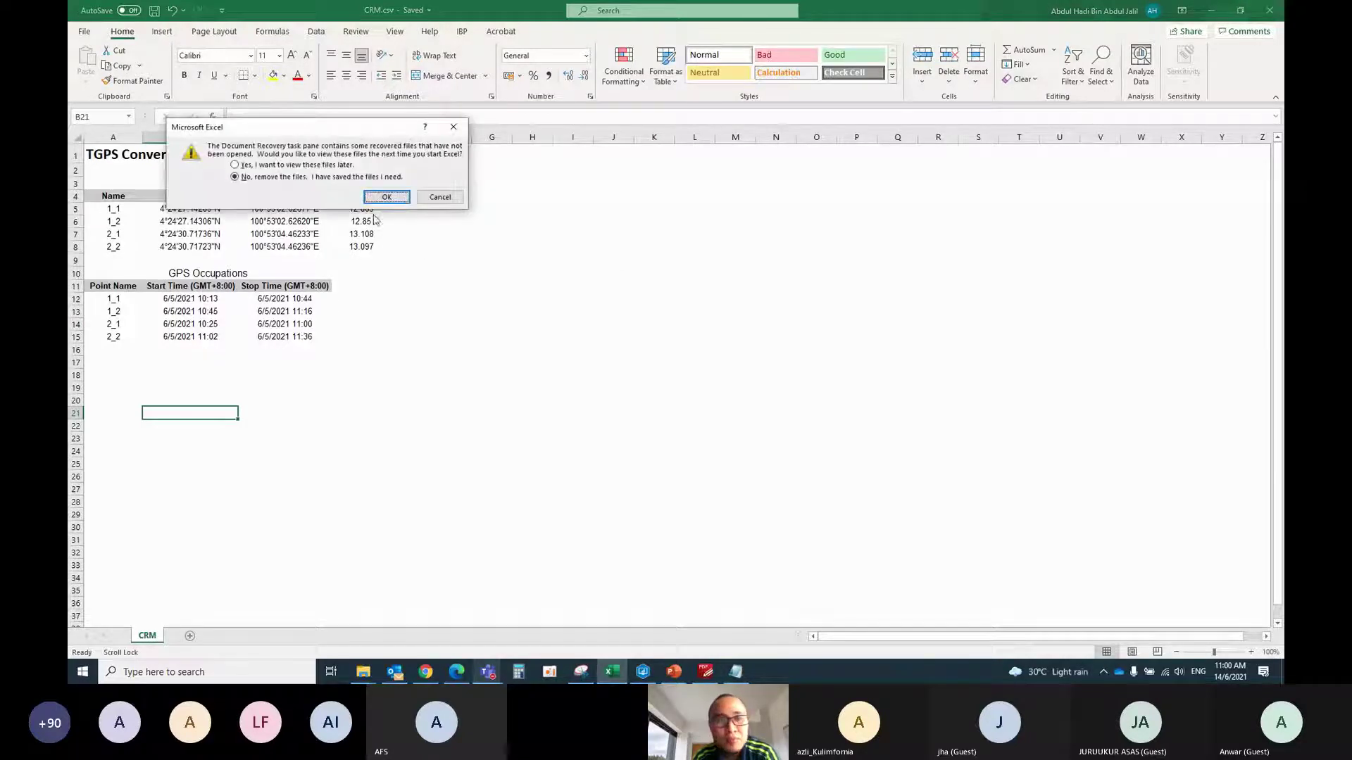
left_click(278, 166)
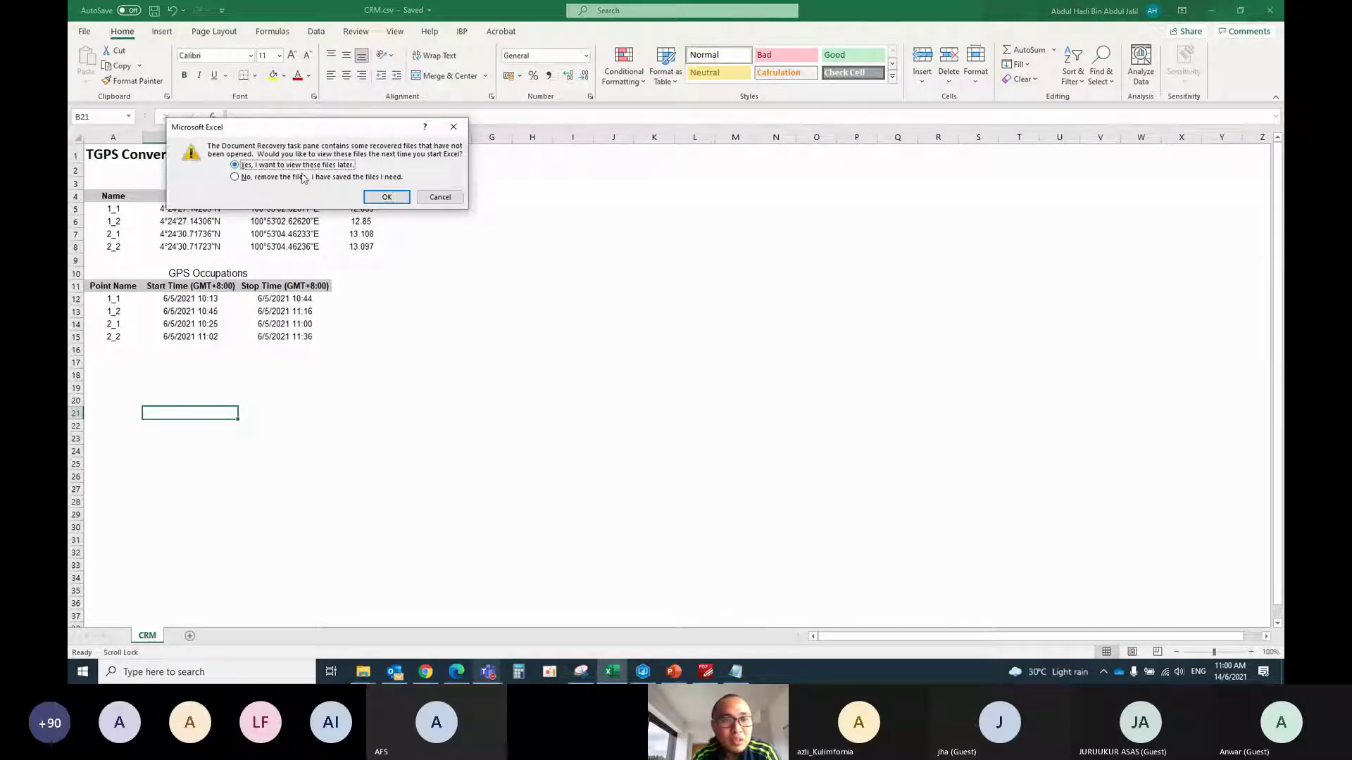
left_click(385, 198)
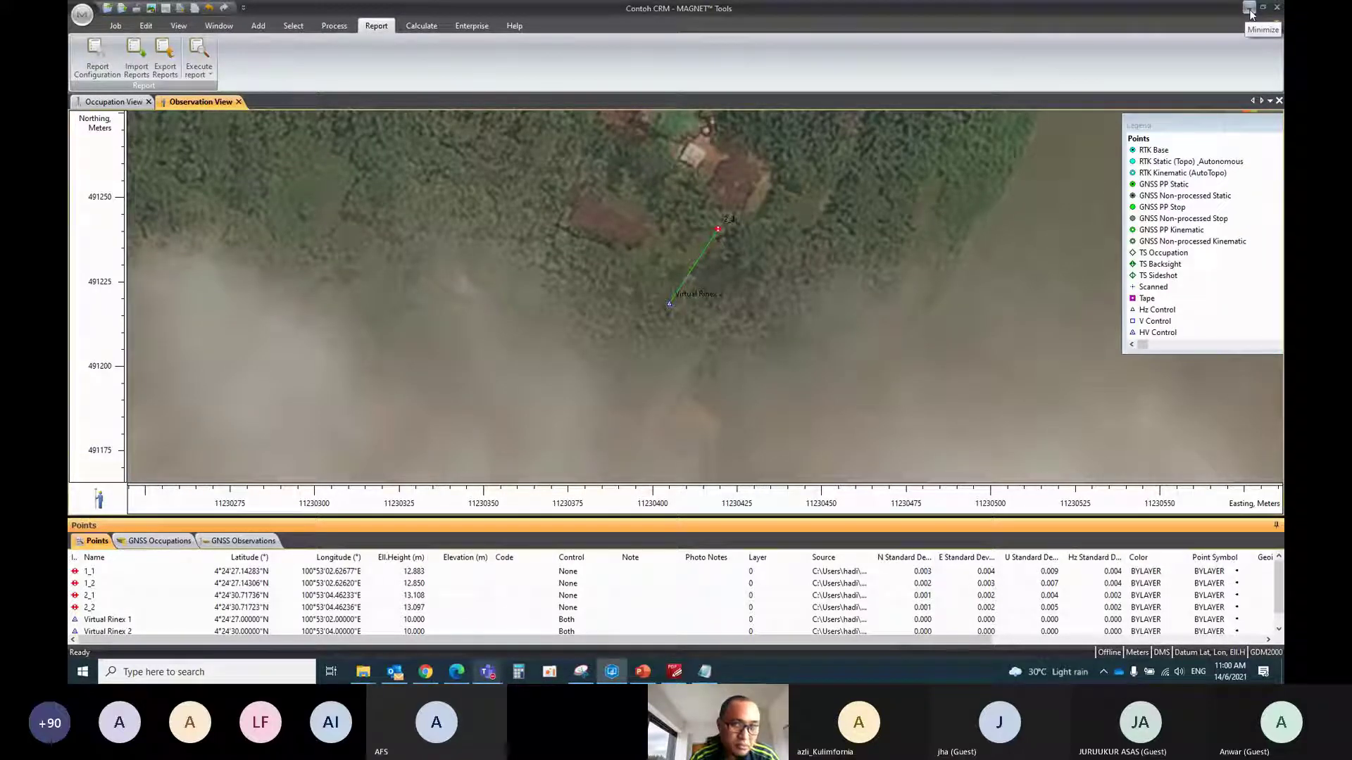
Minimize MAGNET Tools and close the Notepad RINEX file and RAW folder window
left_click(1249, 10)
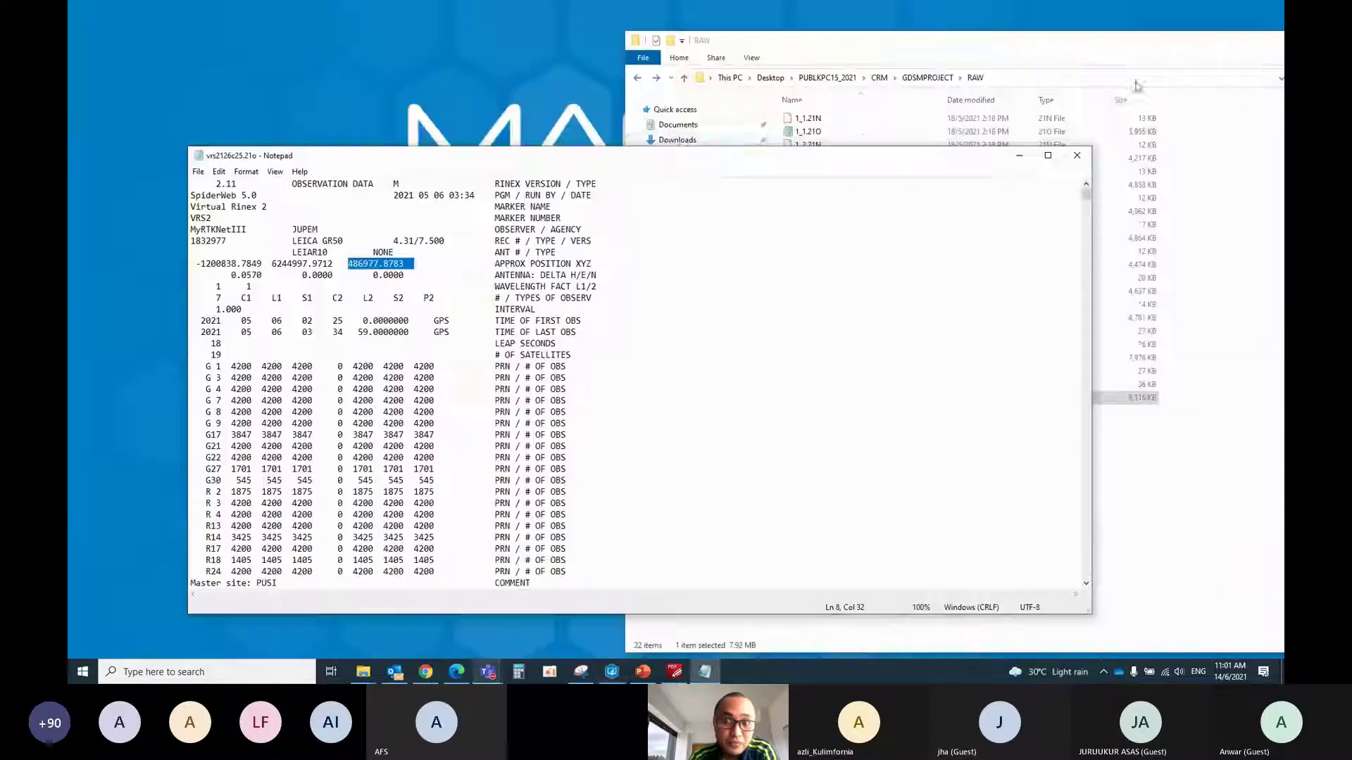
left_click(1077, 155)
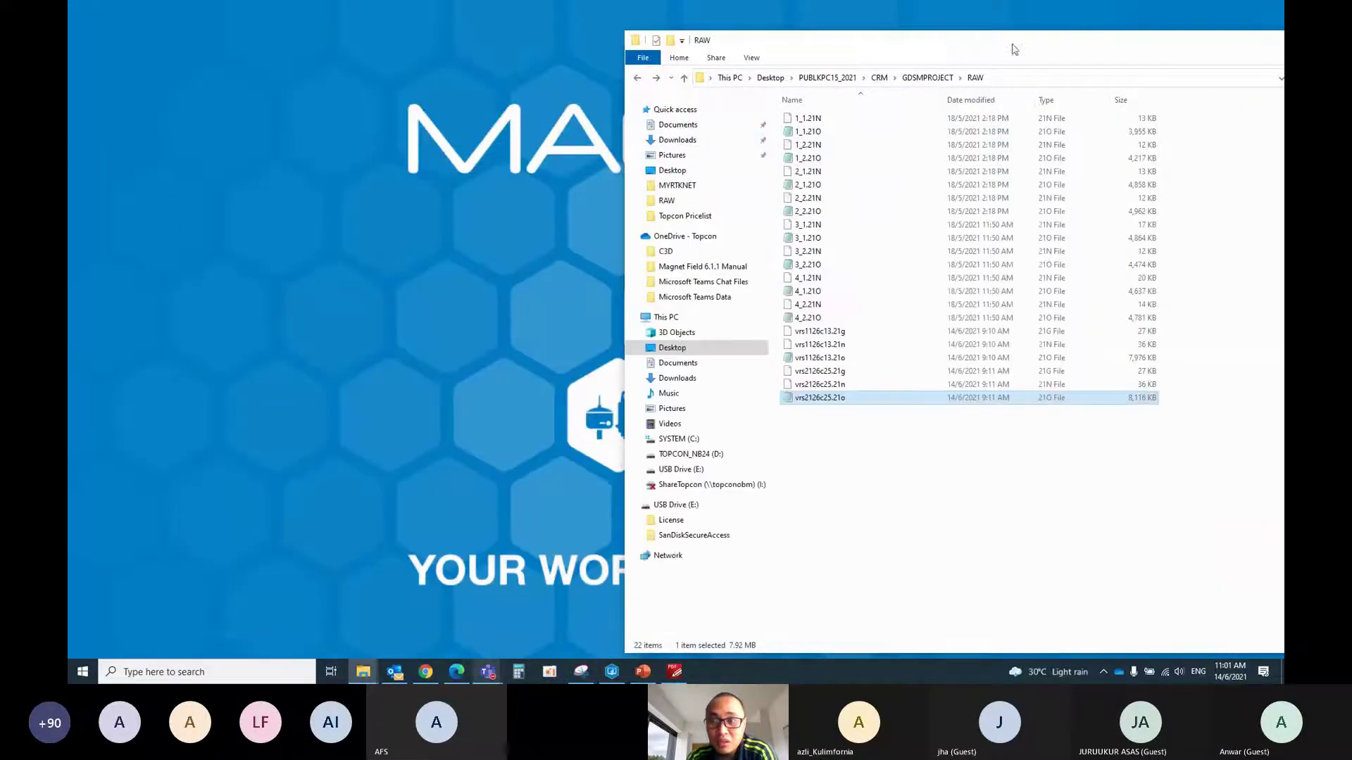
left_click_drag(1070, 41, 781, 40)
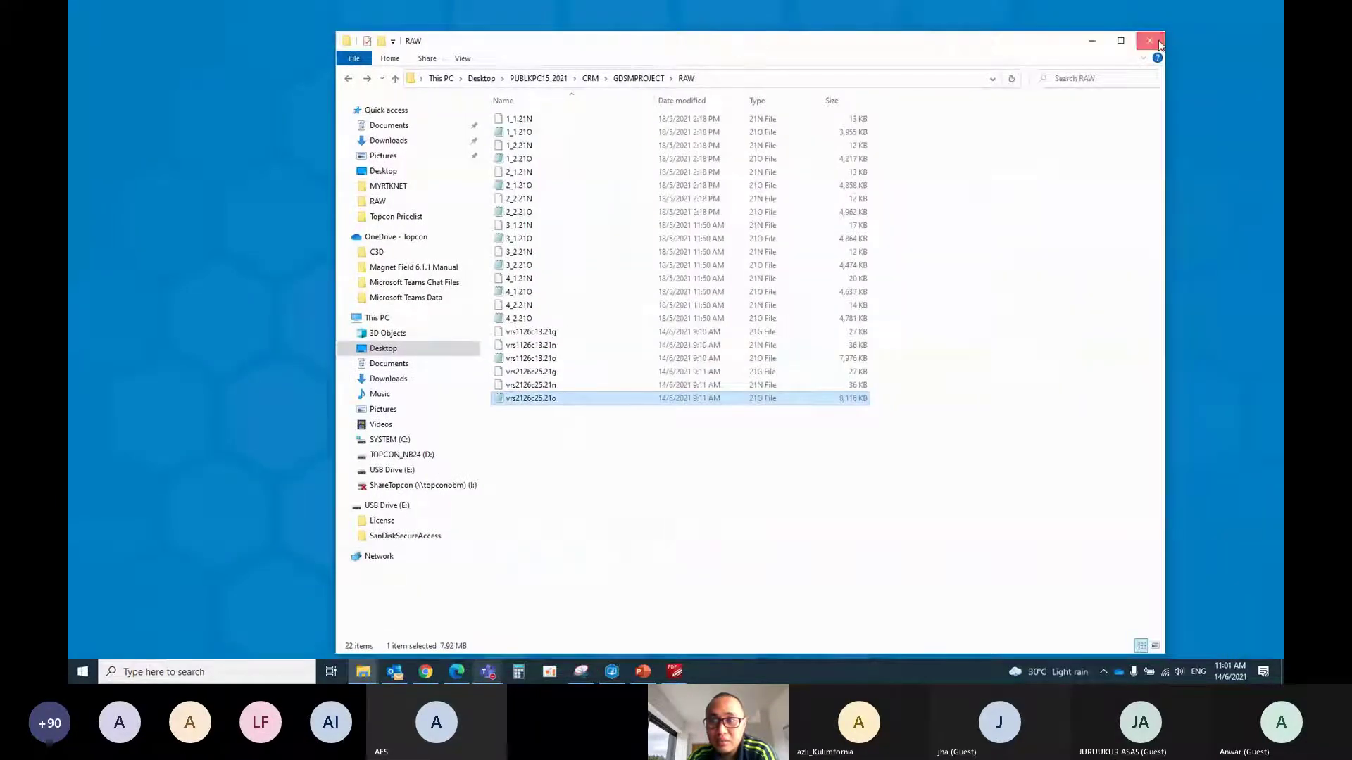
left_click(1159, 43)
Search for 'tgps' and launch TGPSConvert
left_click(160, 676)
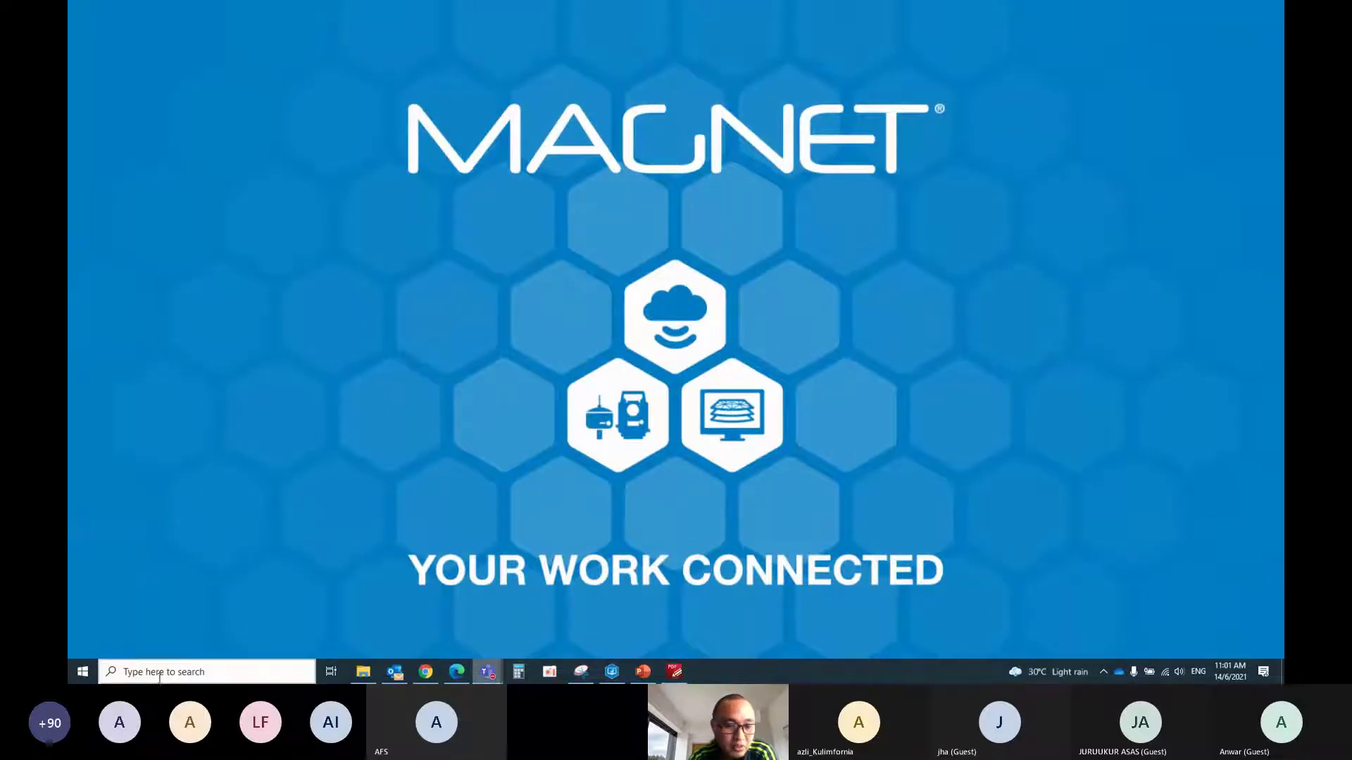
type("tgps")
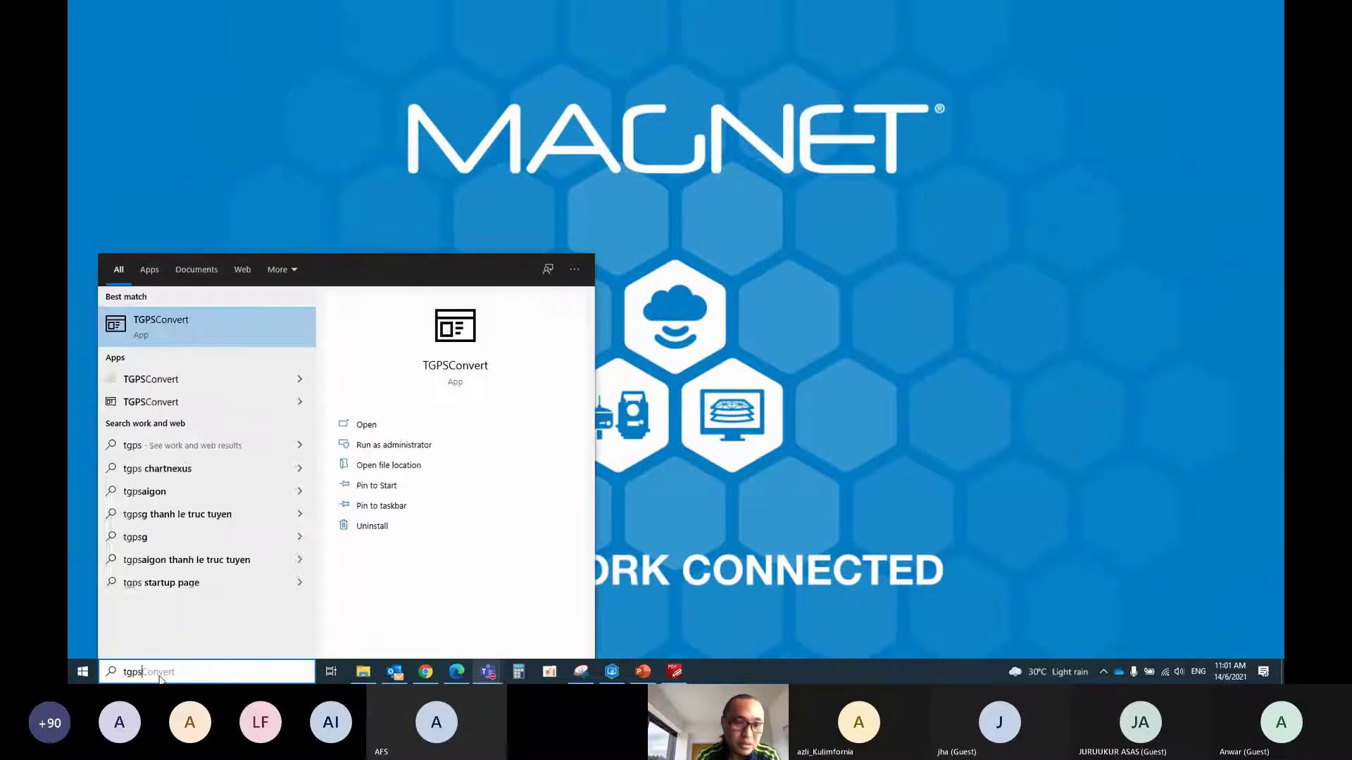
left_click(170, 380)
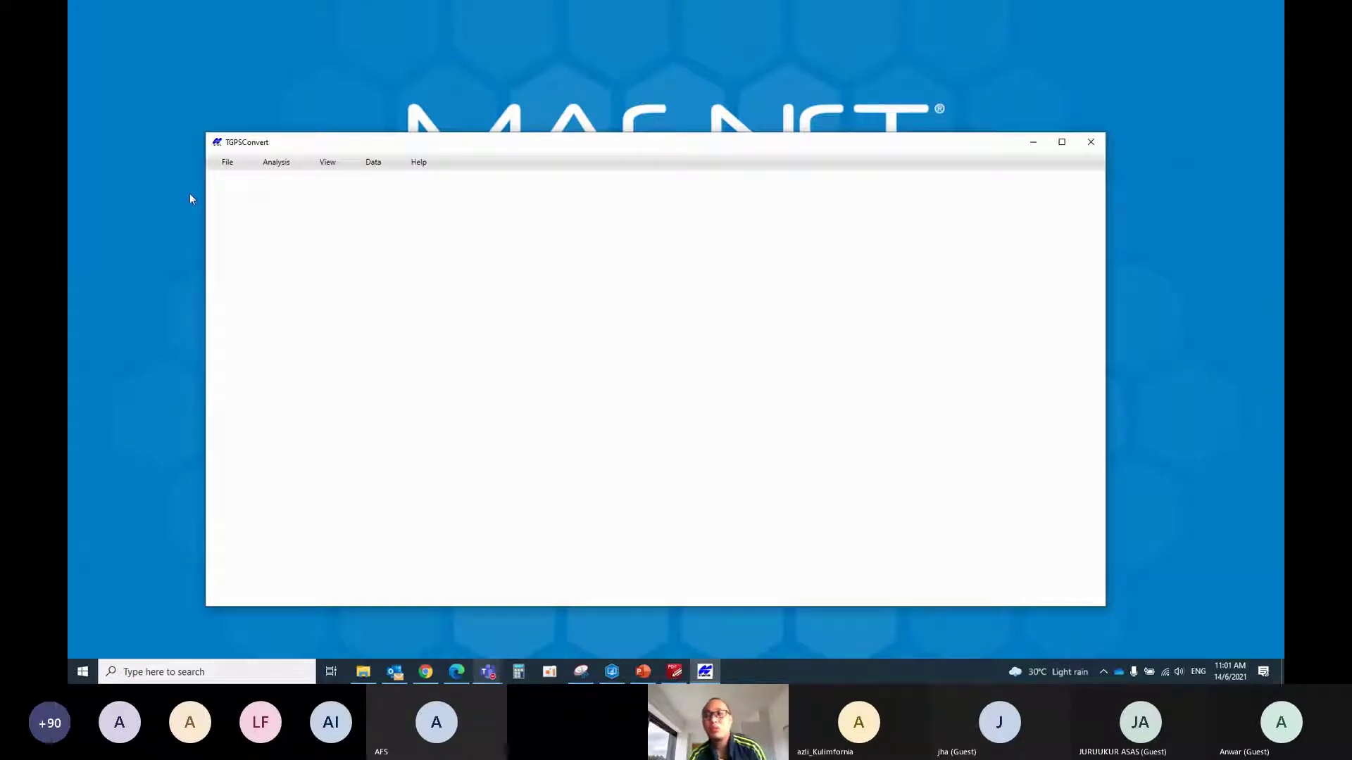
Create a new job named CRM Demo in the Desktop PUBLKPC15_2021 folder
left_click_drag(345, 148, 348, 110)
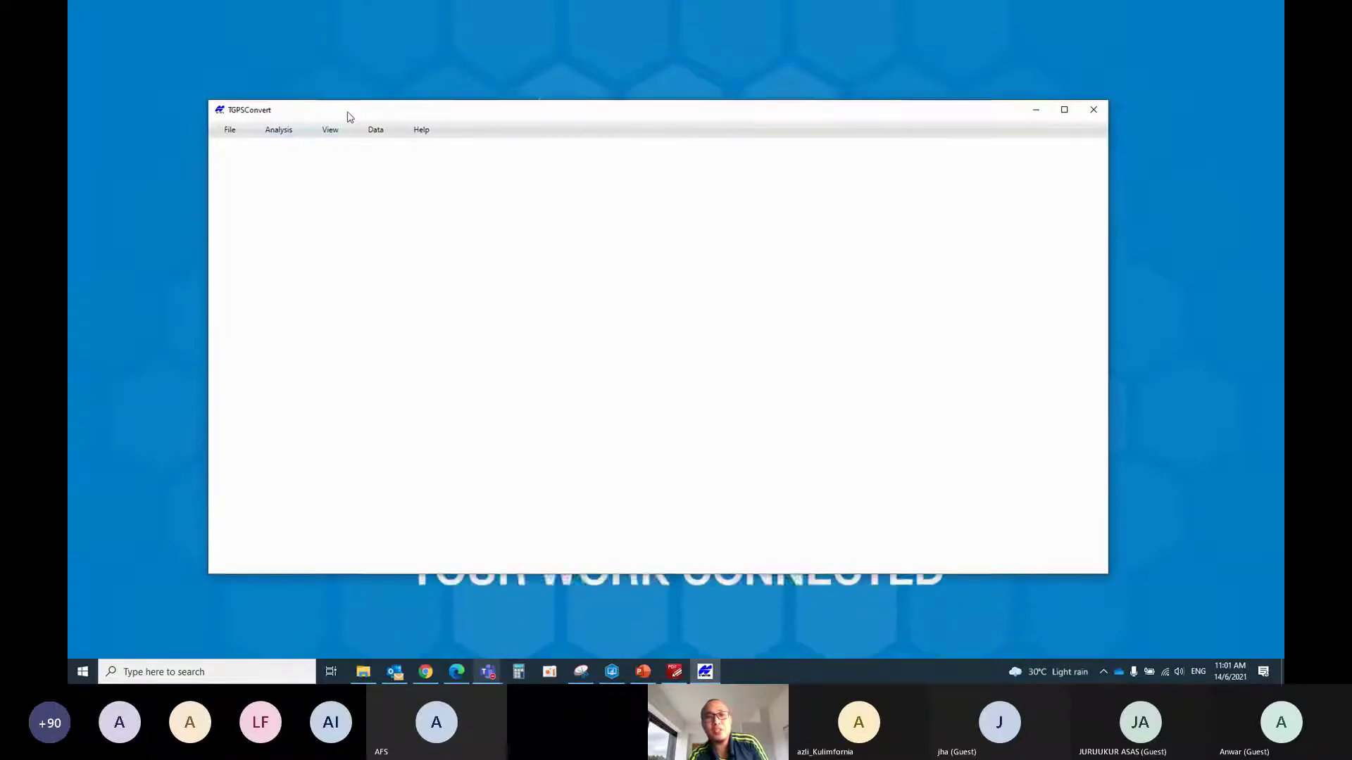
left_click(230, 125)
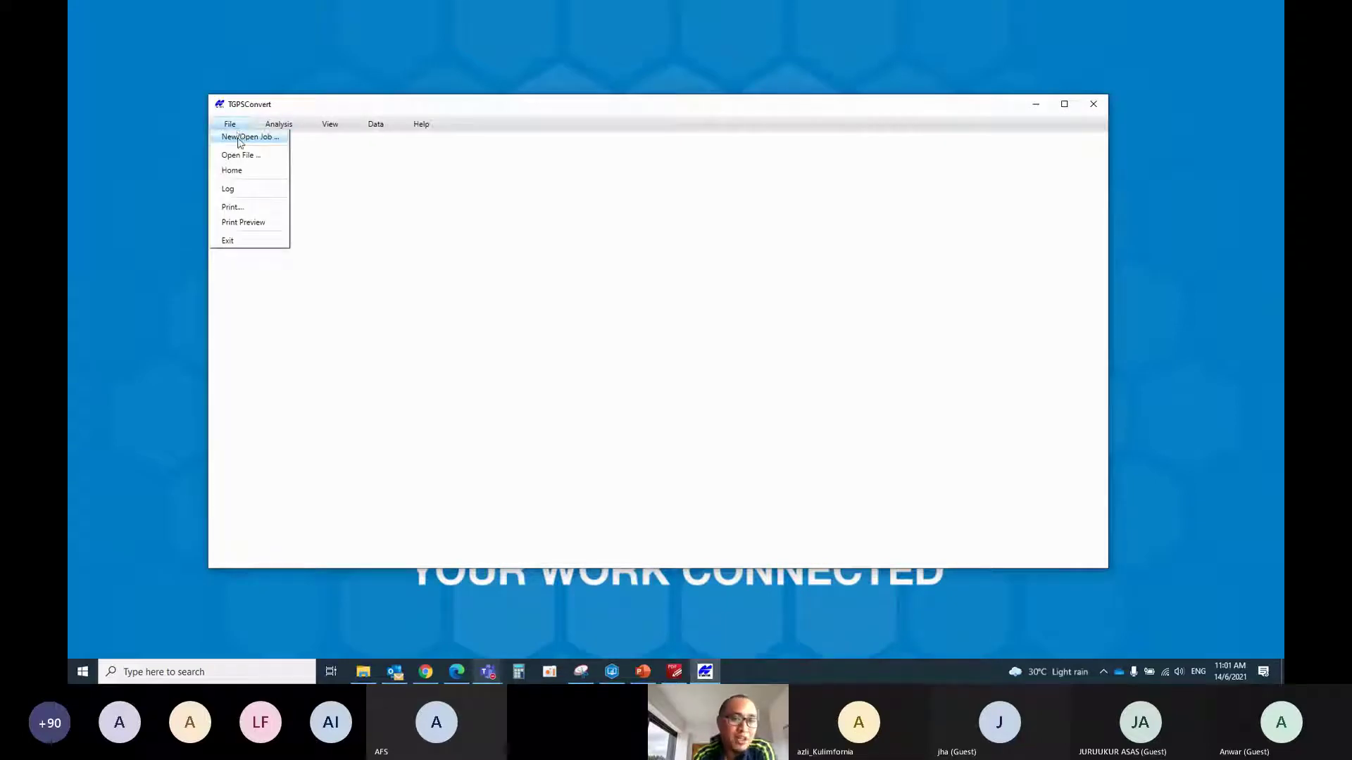
left_click(239, 141)
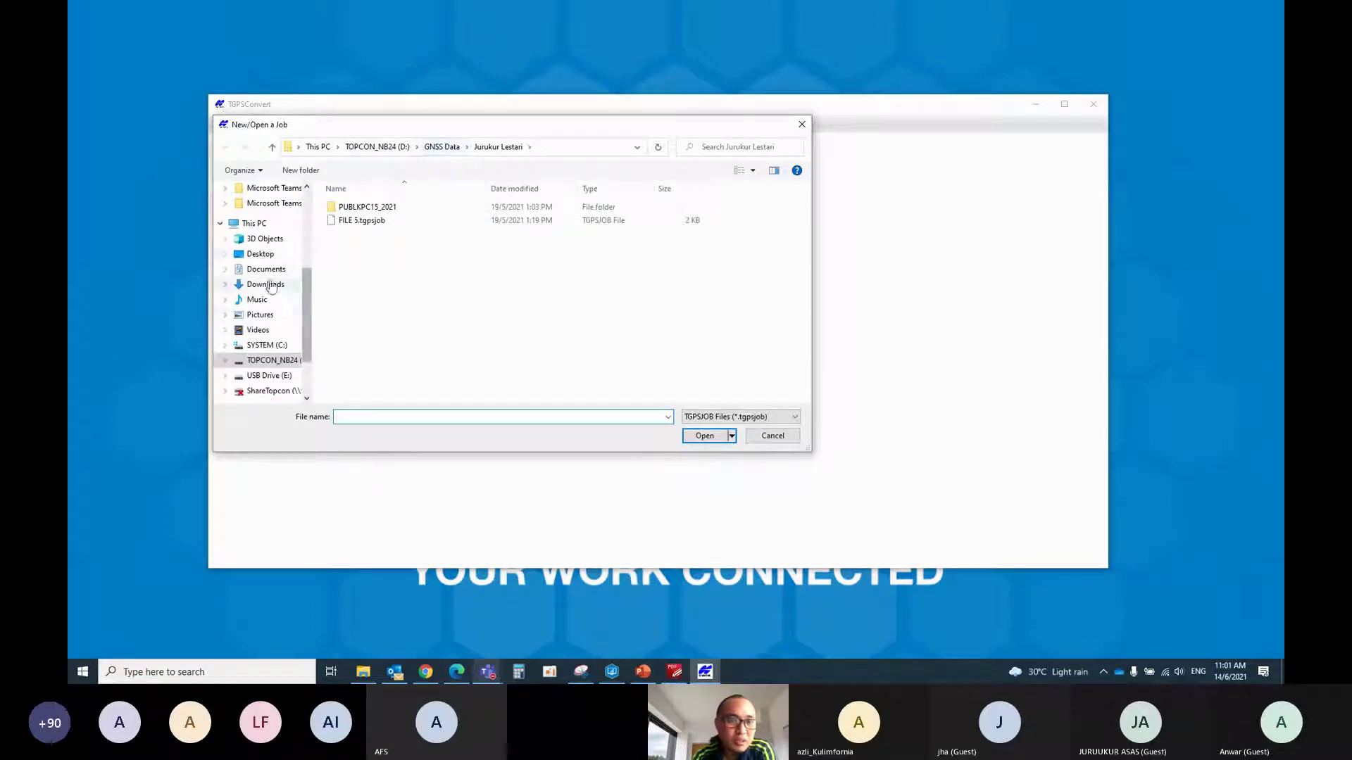
left_click(261, 254)
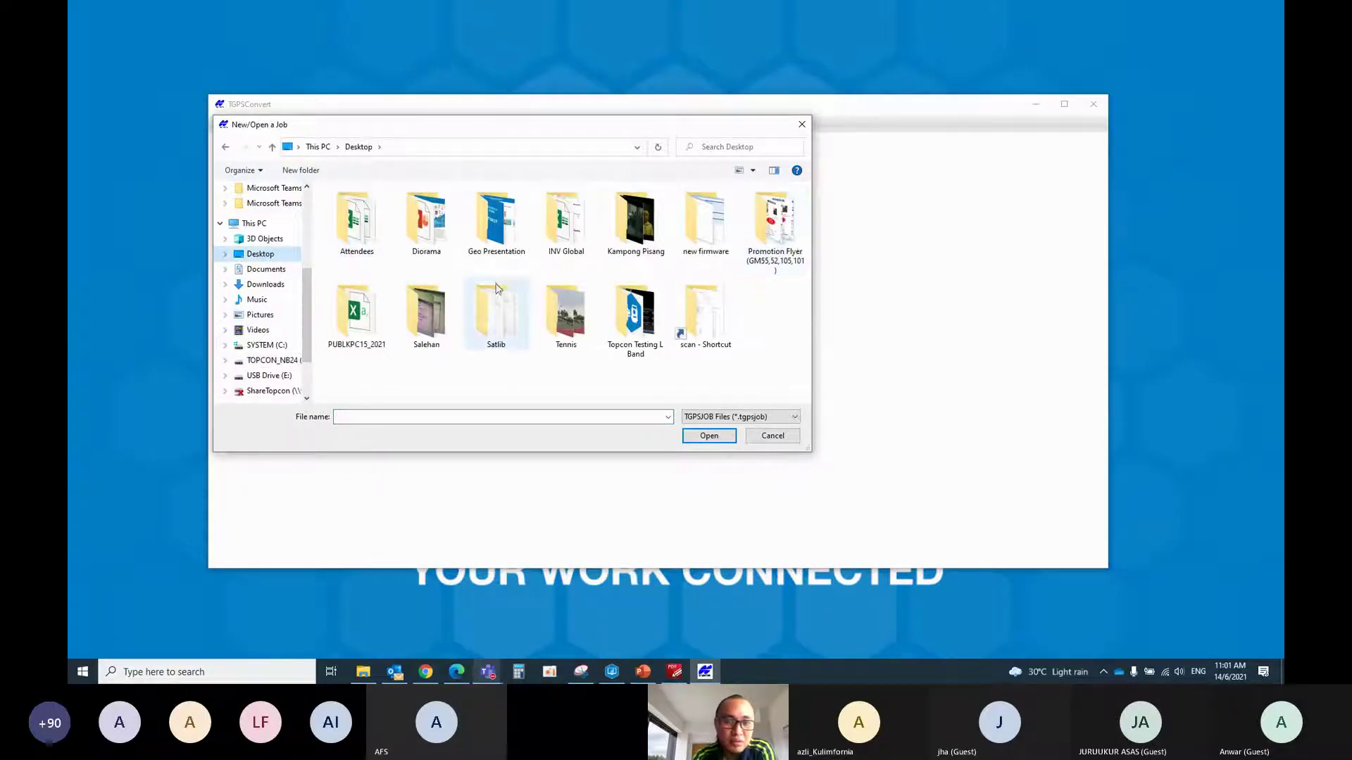
double_click(355, 340)
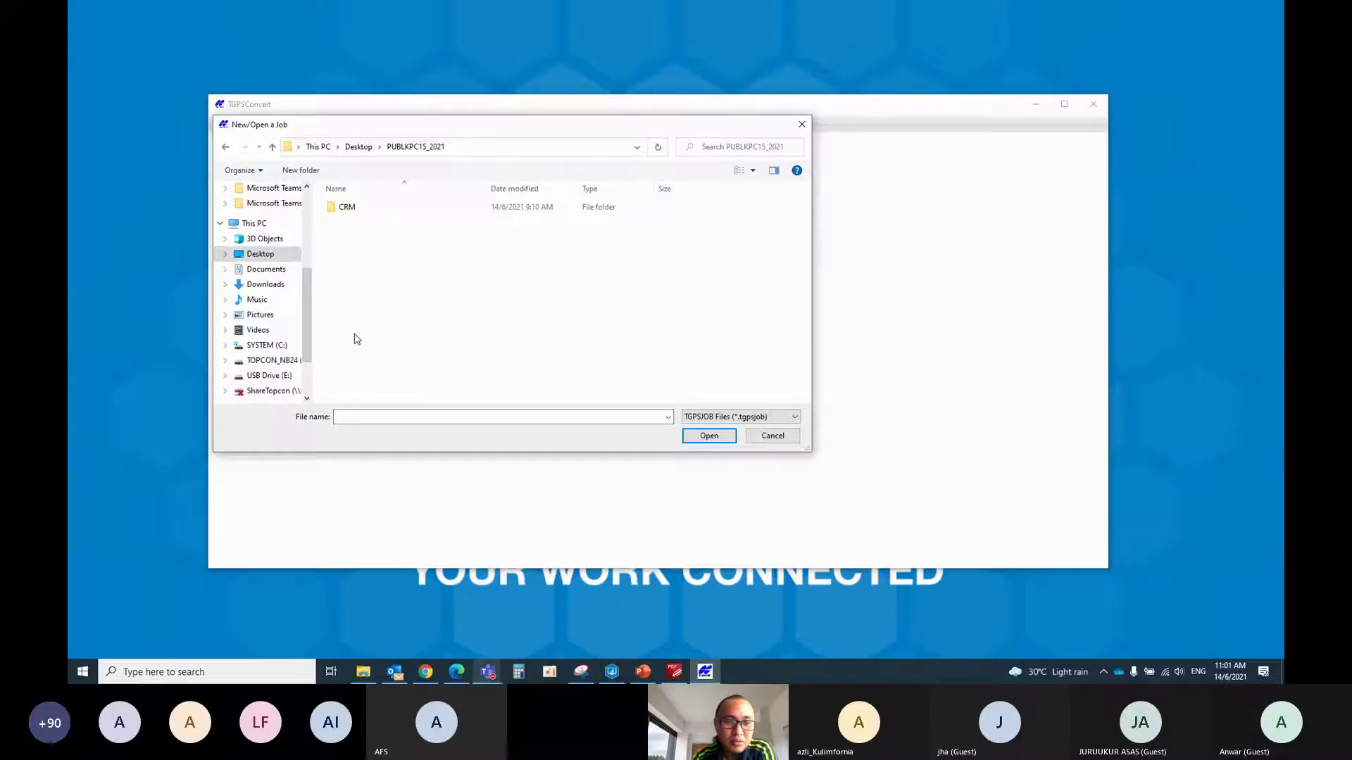
left_click(466, 418)
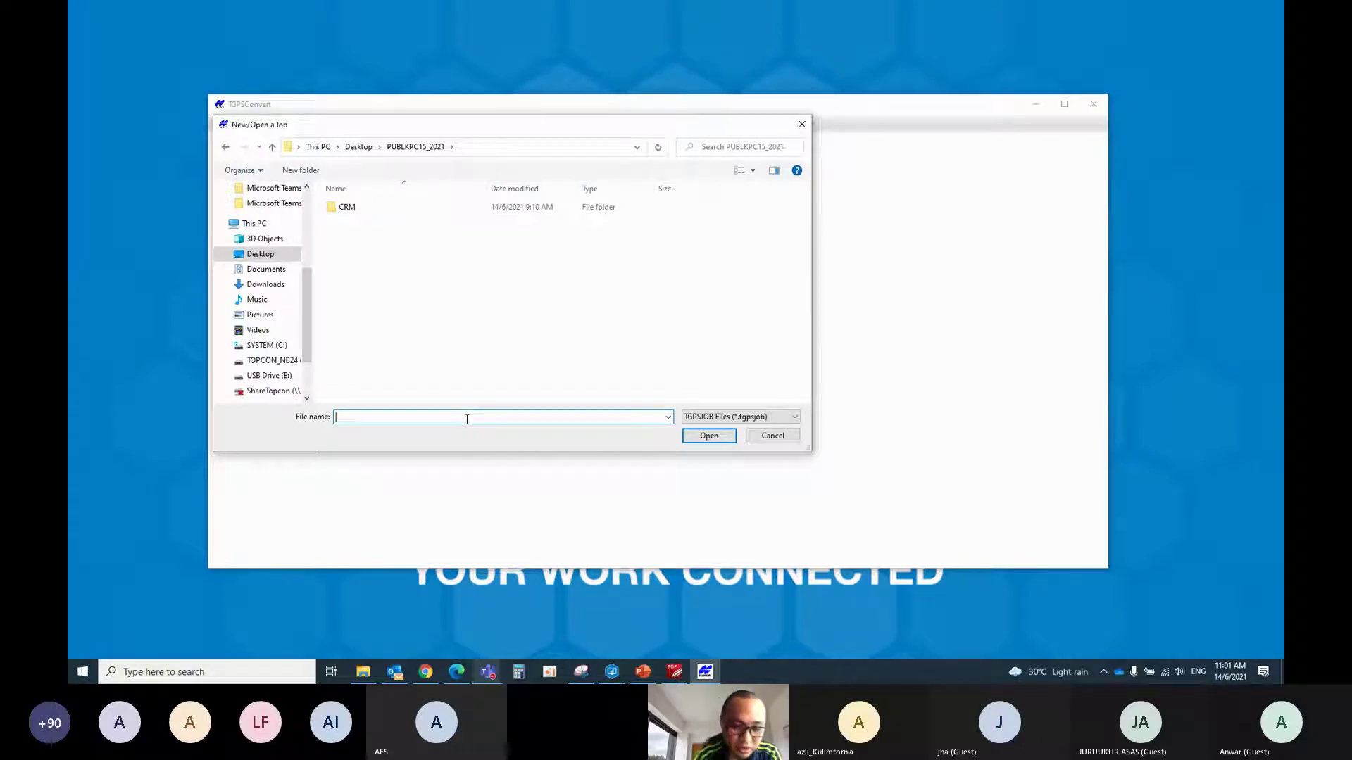
type("CRM")
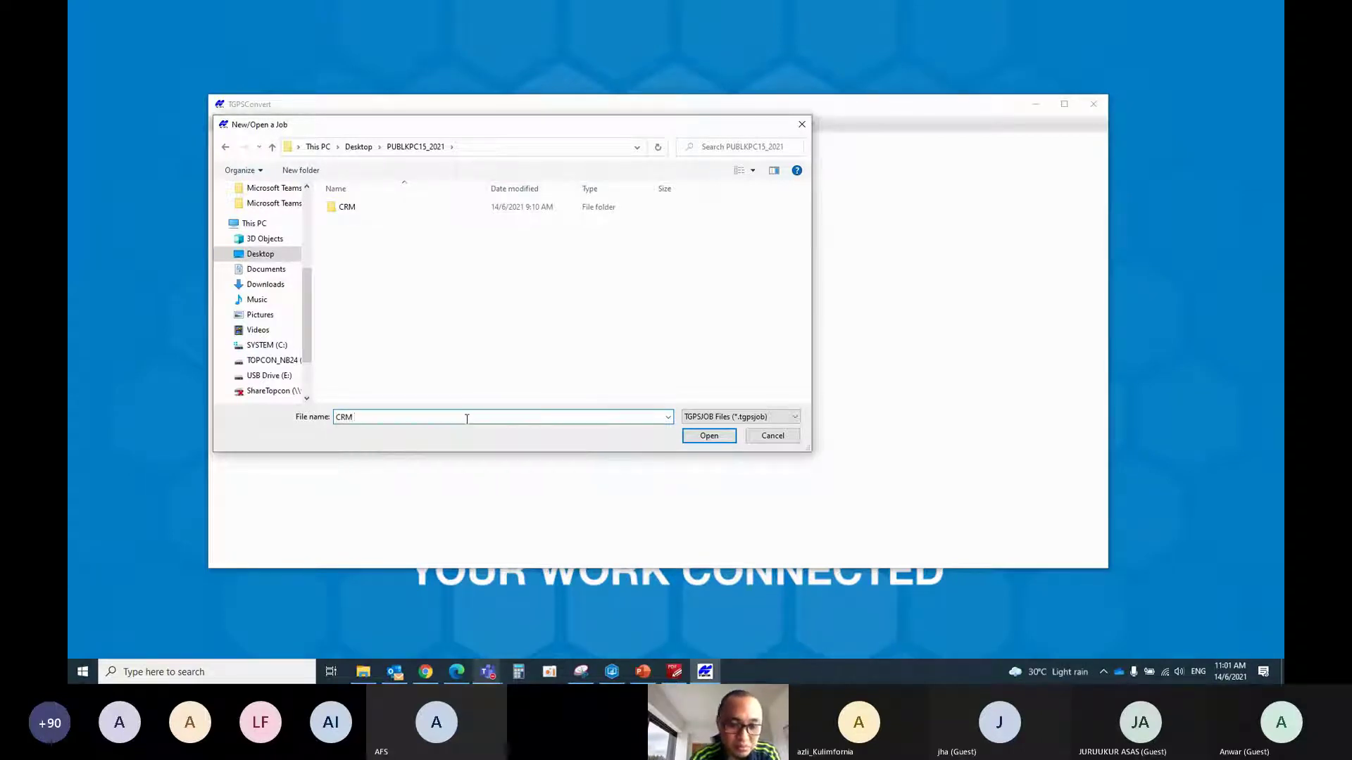
type(" Demo")
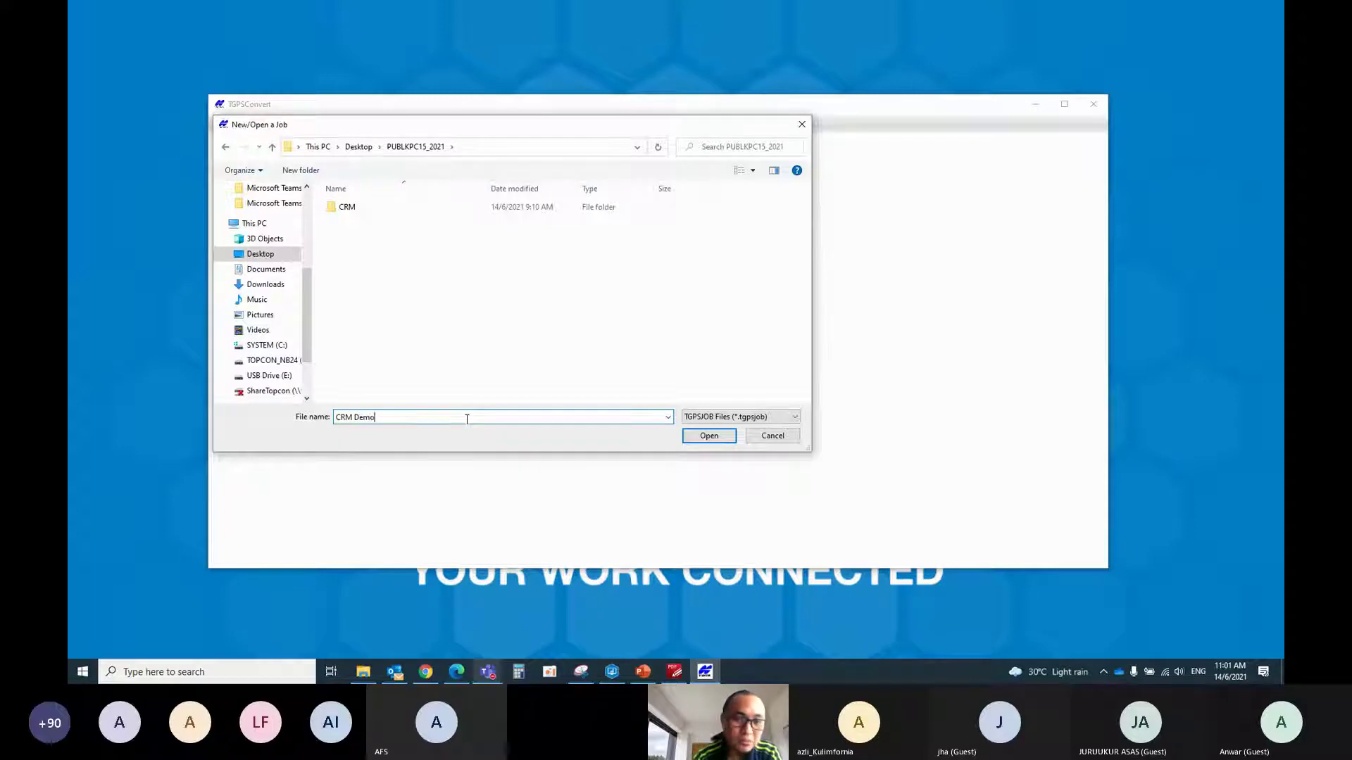
left_click(704, 436)
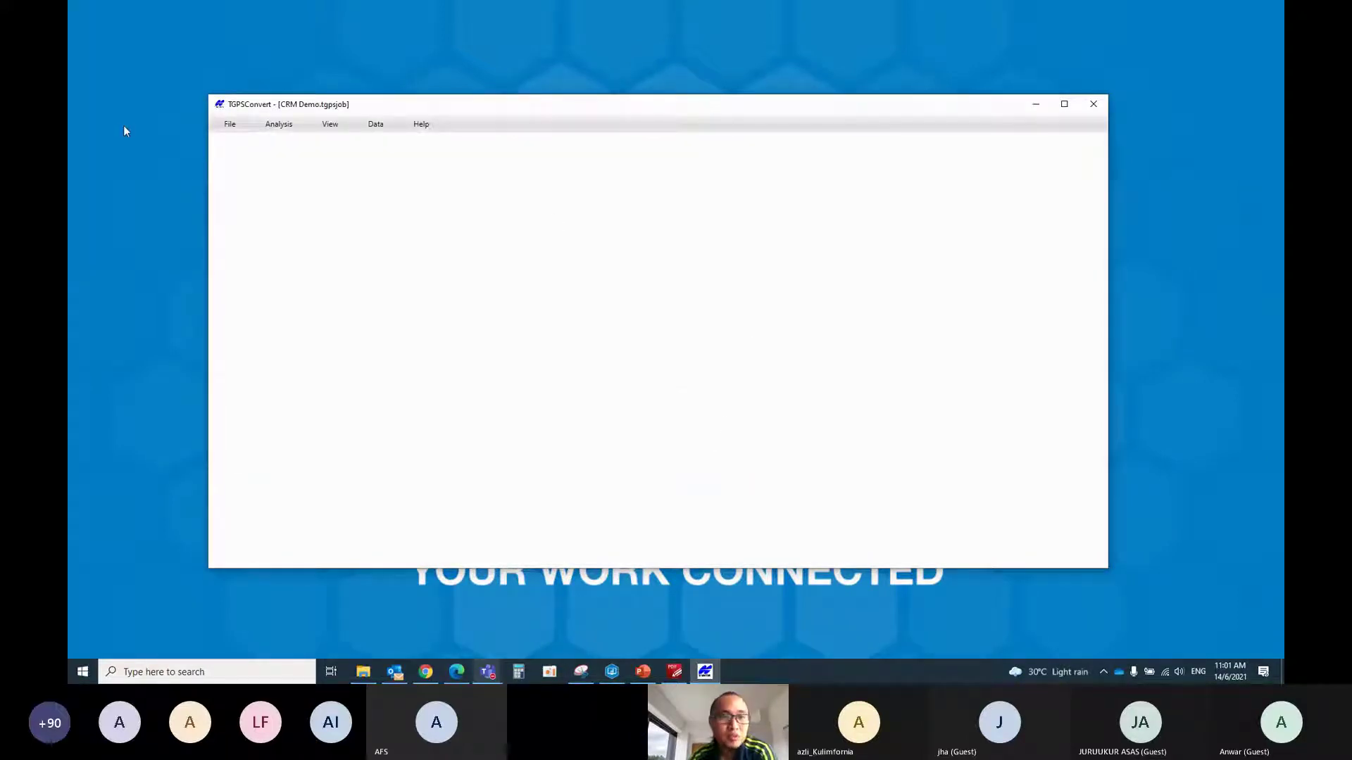
Open the Data > Read Topcon Tools File (txt/csv) form, after briefly opening eVRS calibration
left_click(296, 131)
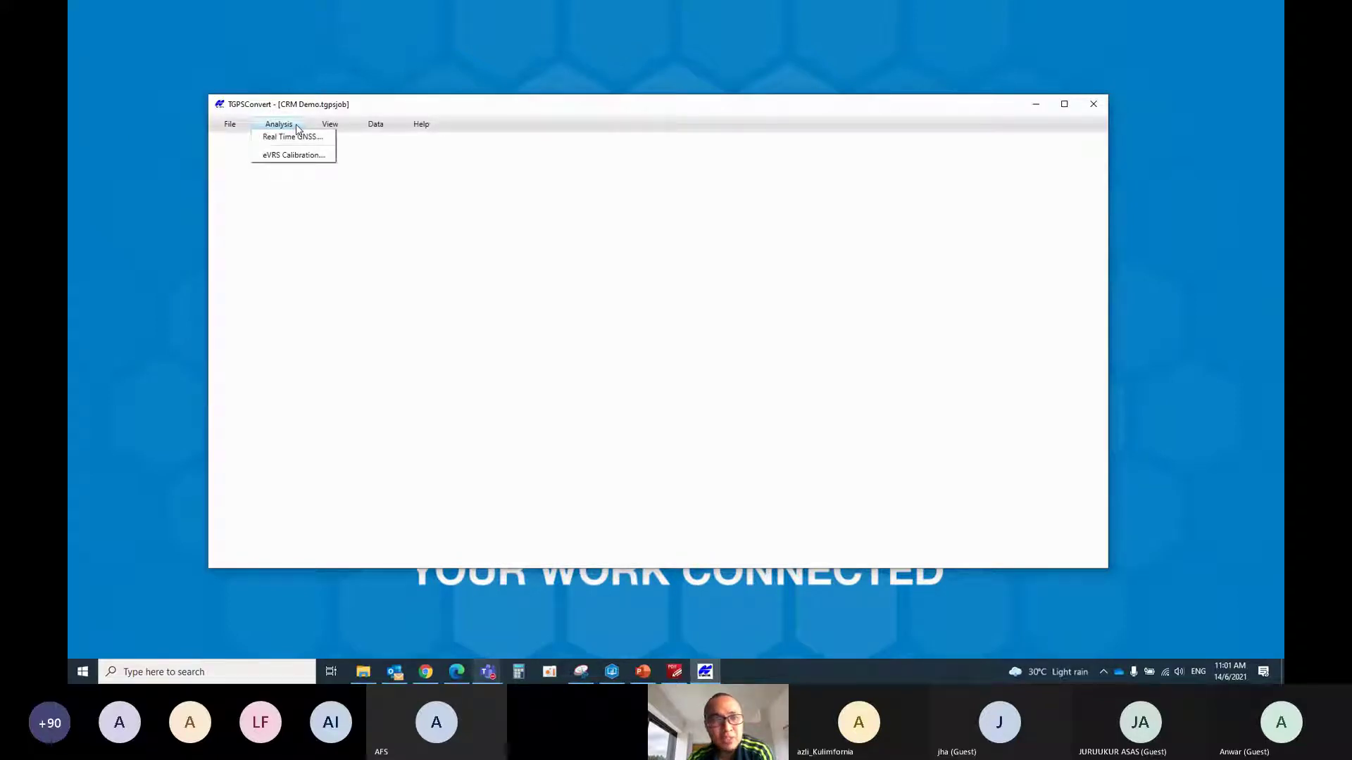
left_click(304, 156)
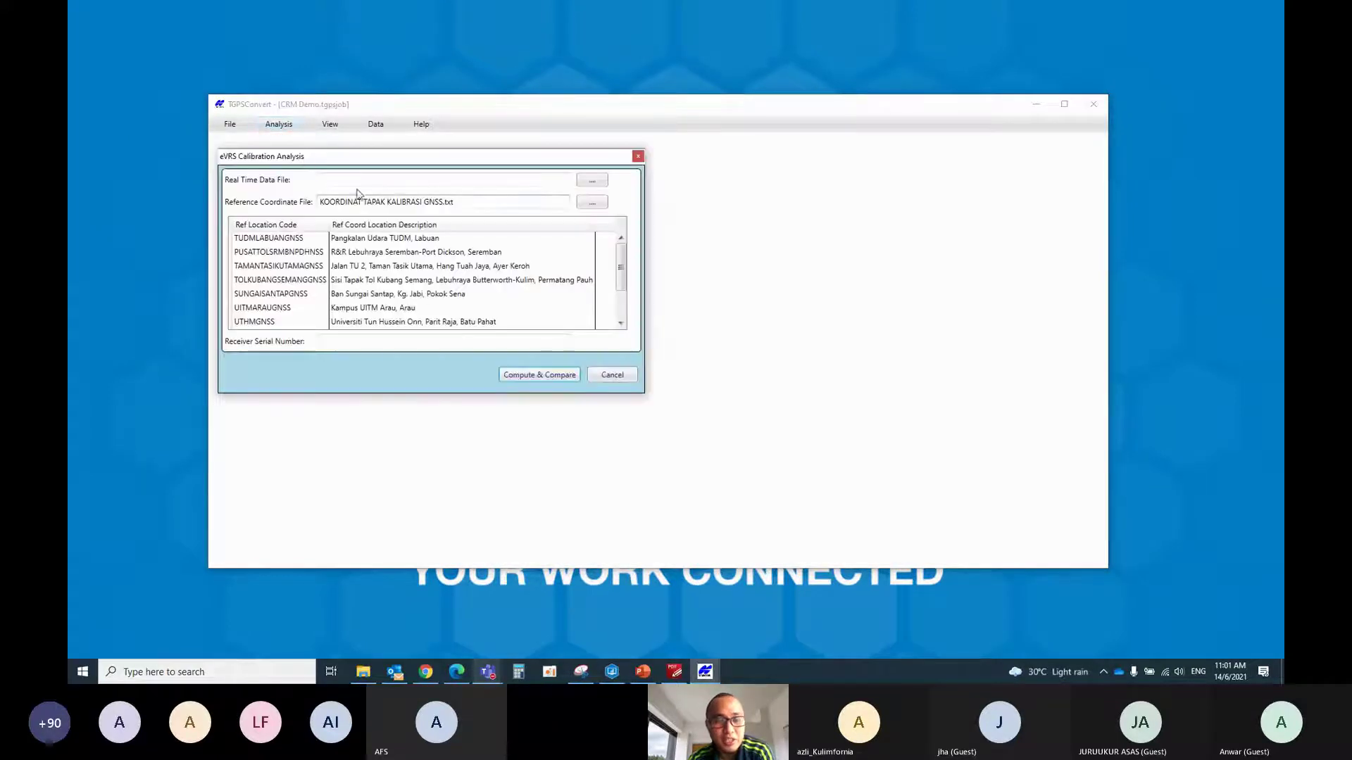
left_click(638, 155)
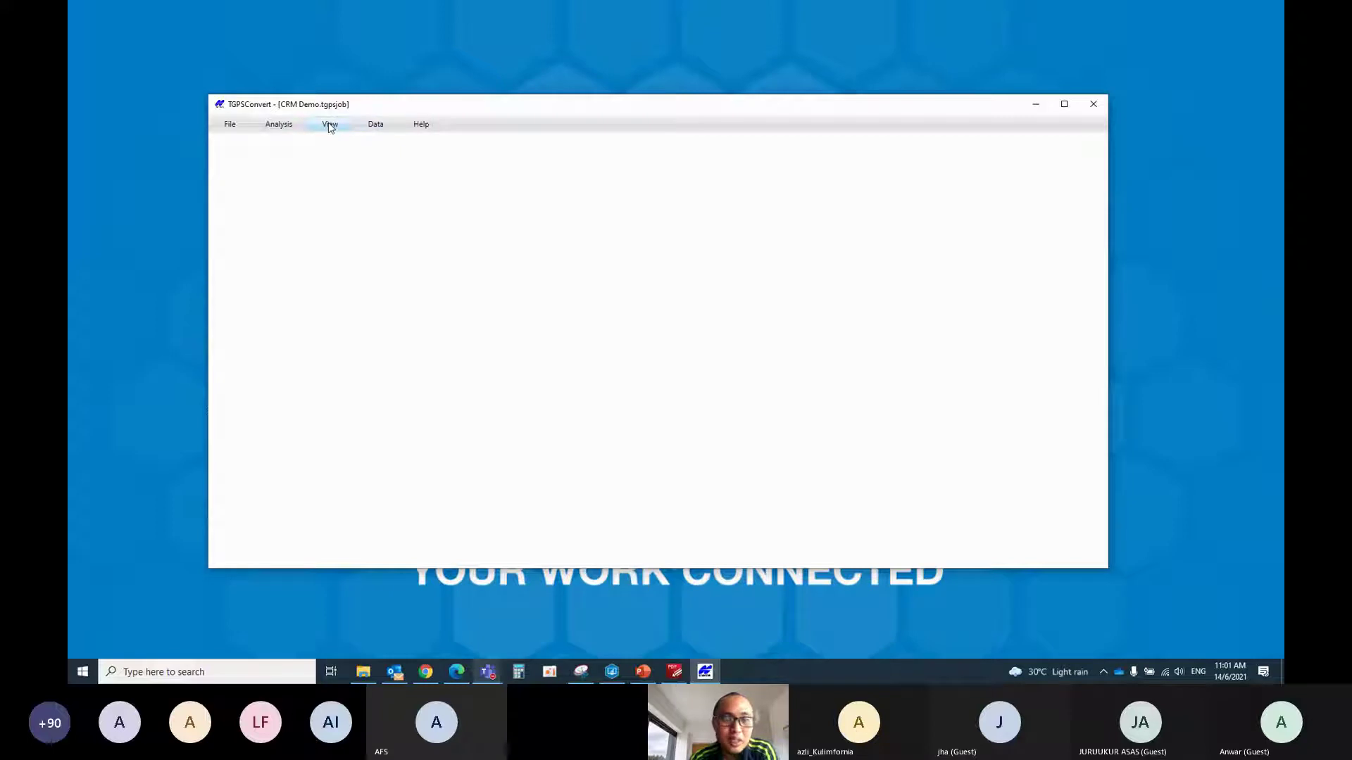
left_click(330, 126)
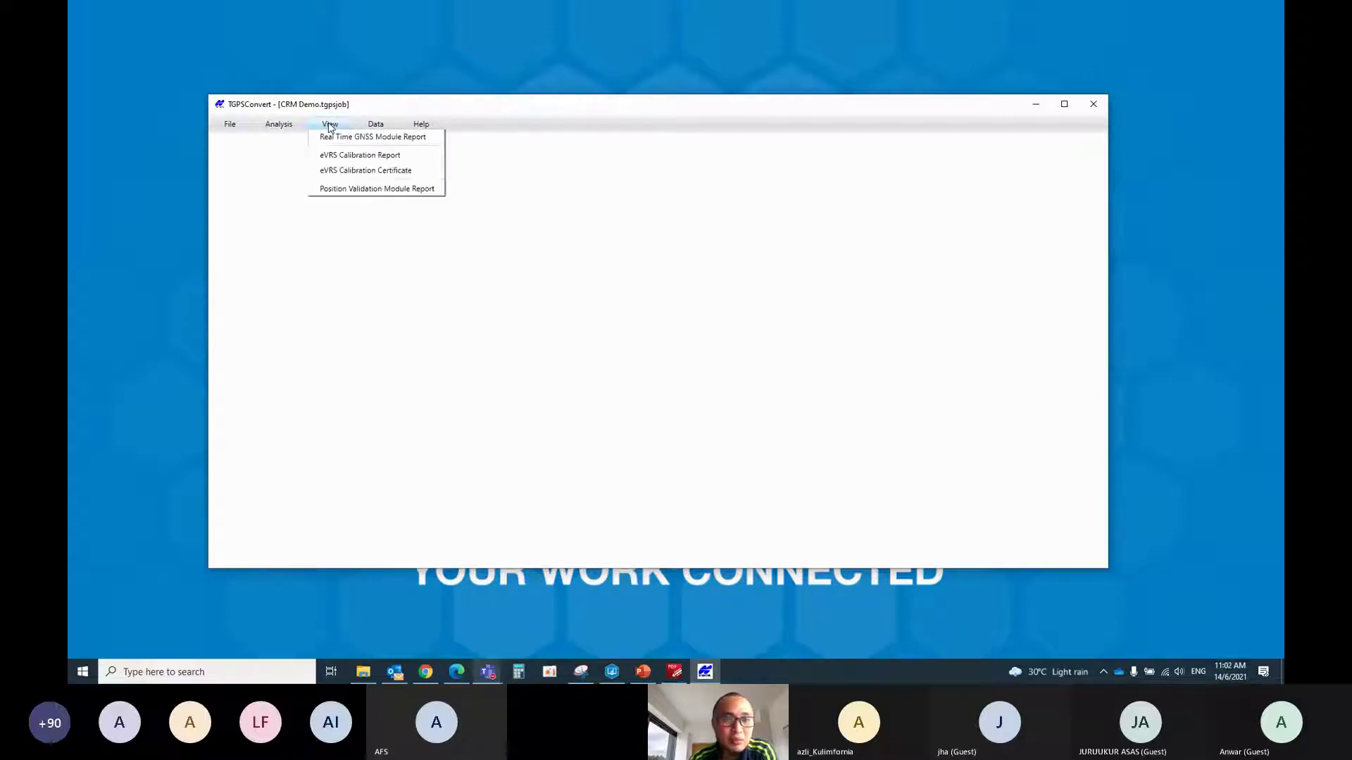
left_click(389, 138)
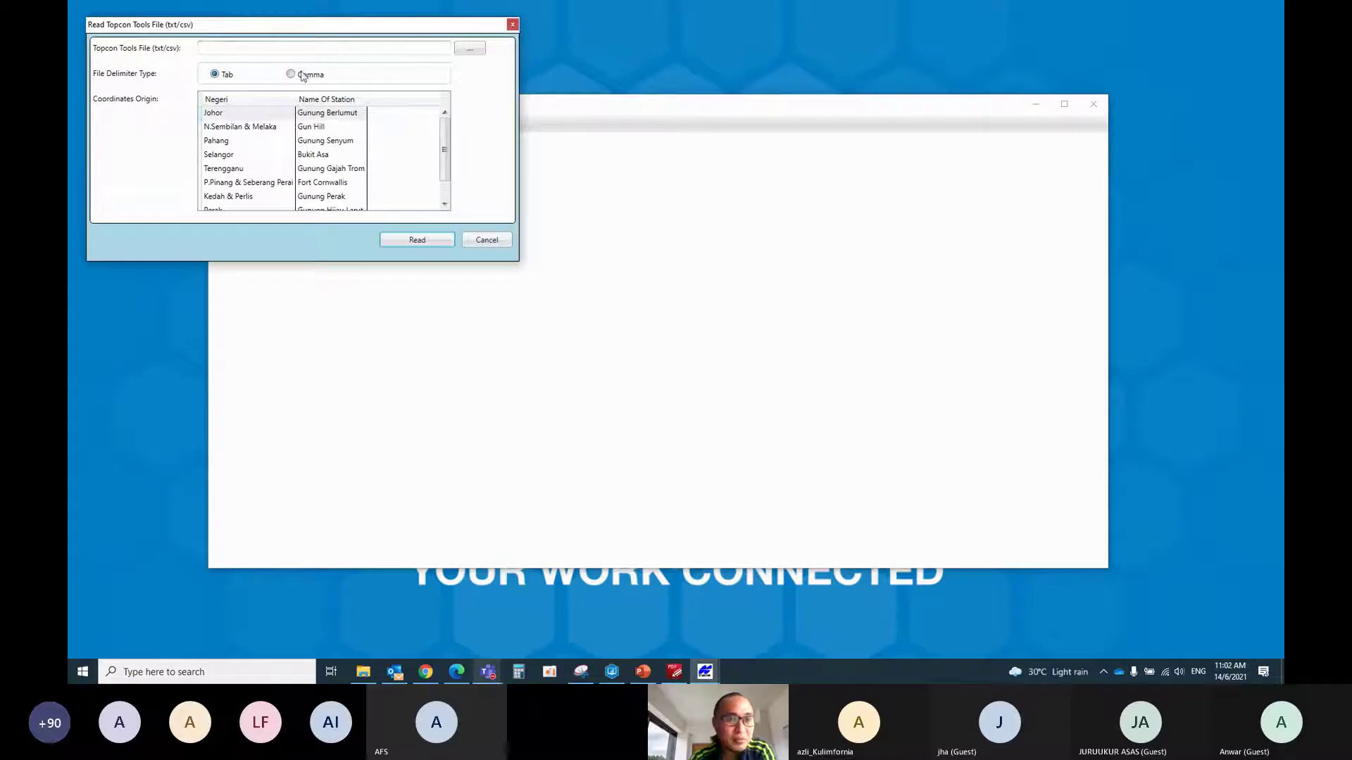
Read CRM.csv as comma-delimited with Perak / Gunung Hijau Larut origin
left_click(470, 48)
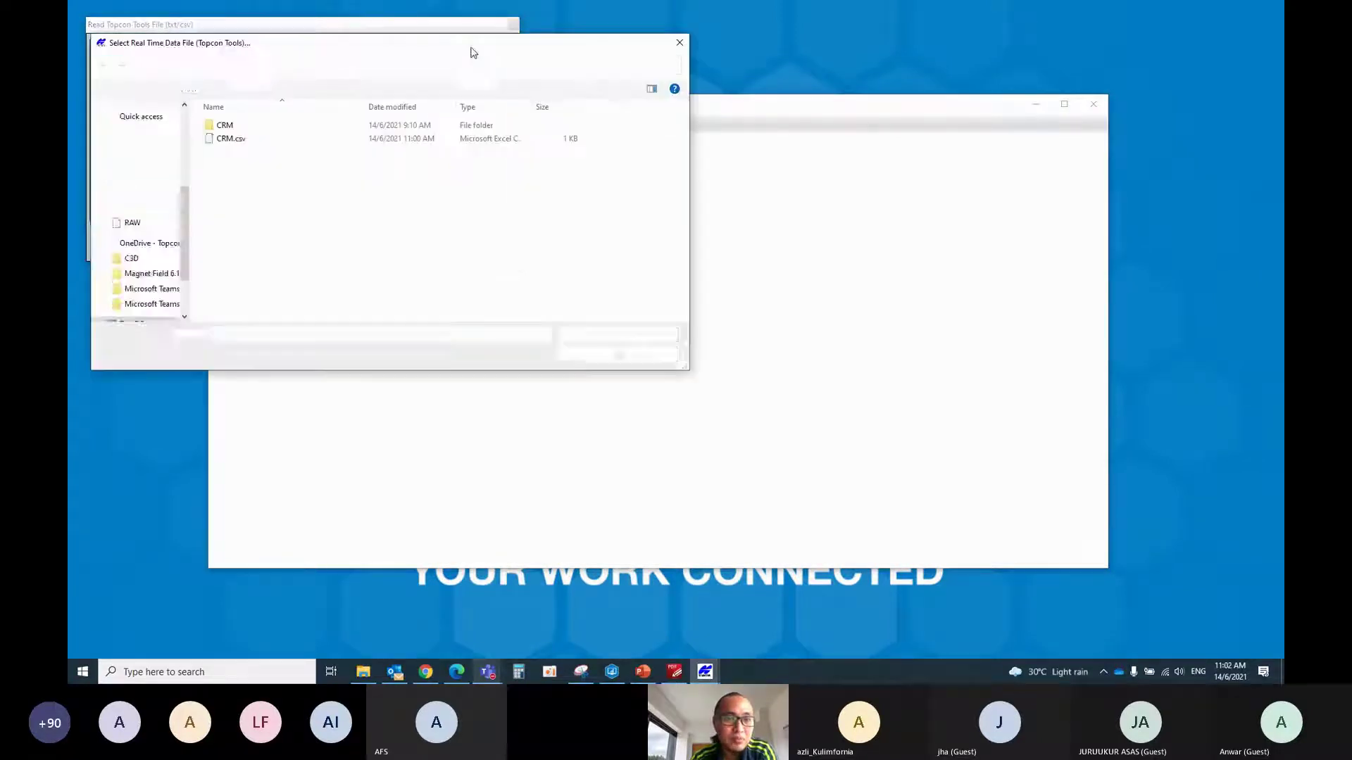
left_click(243, 140)
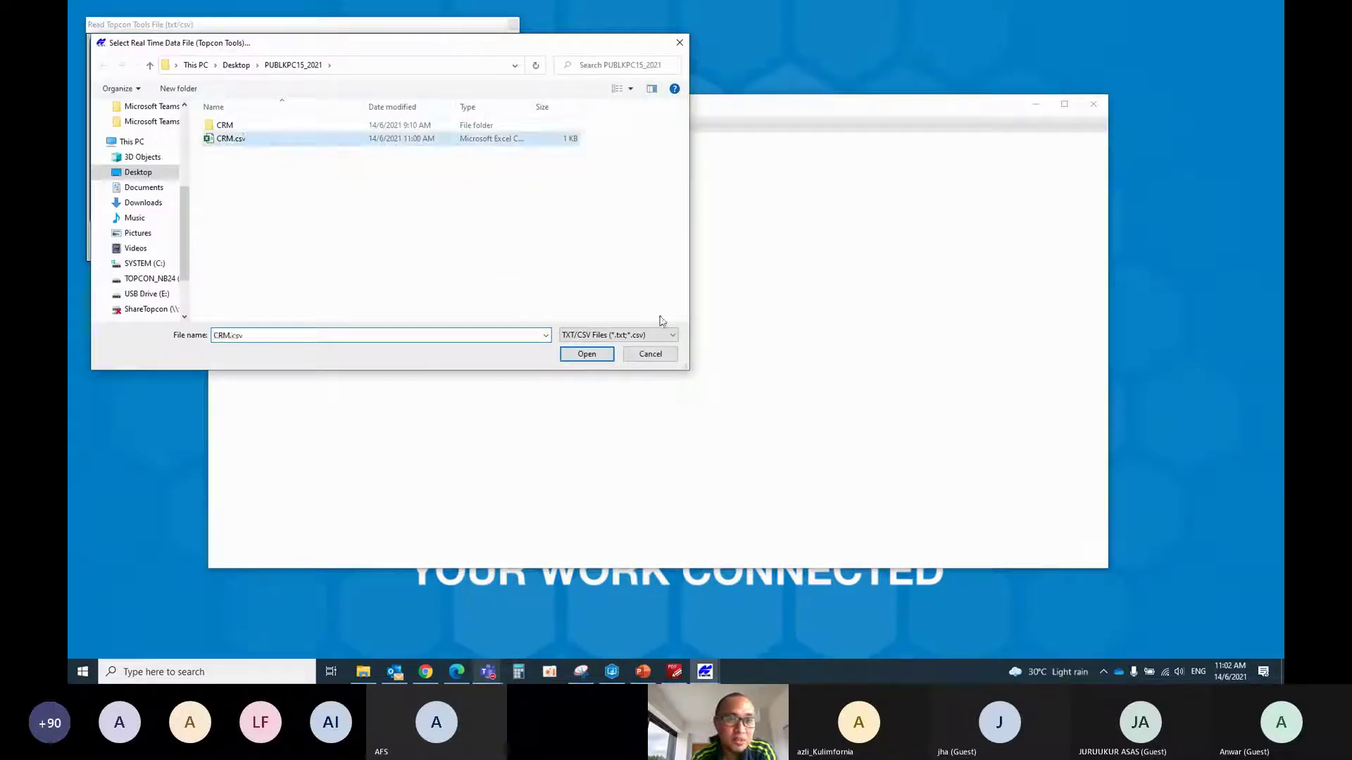
left_click(586, 354)
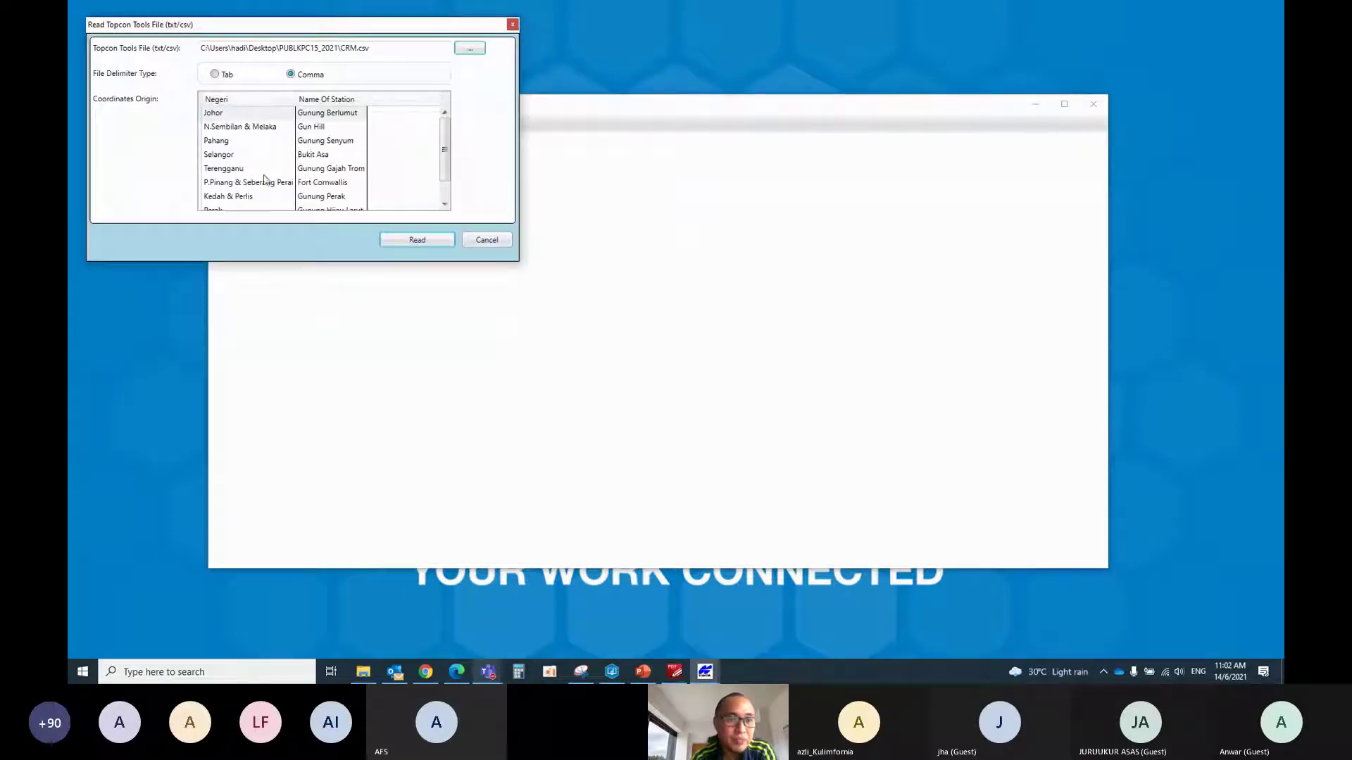
left_click(220, 209)
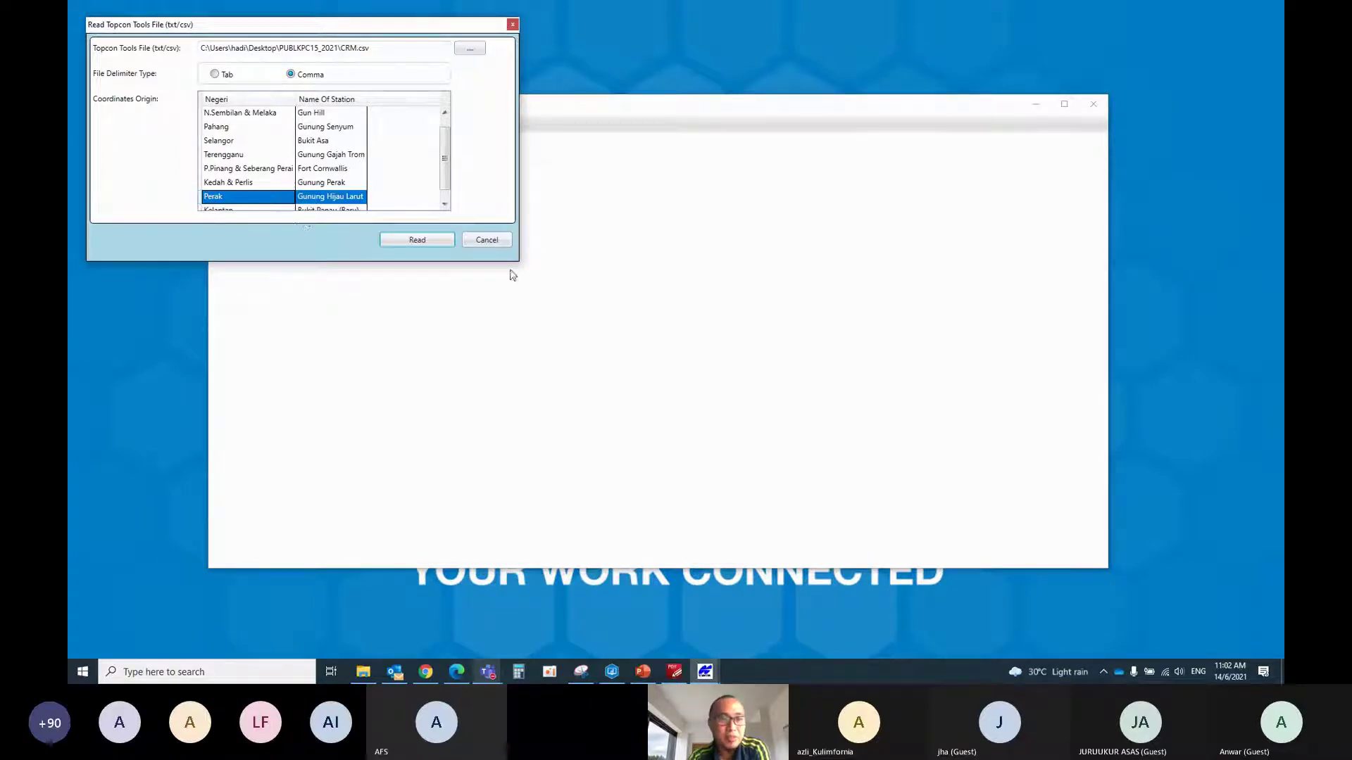
left_click(416, 242)
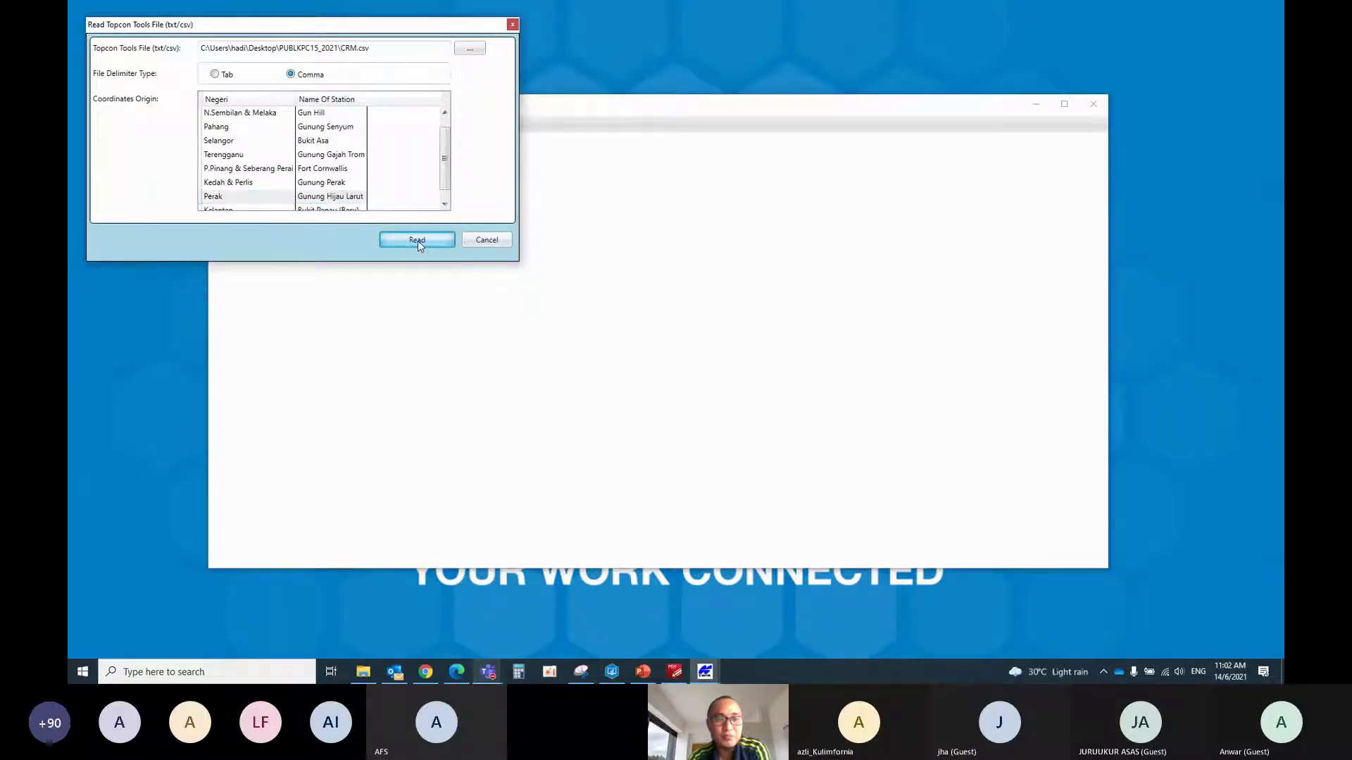
Dismiss the success message and scroll through the Position Validation Module Report
left_click(766, 377)
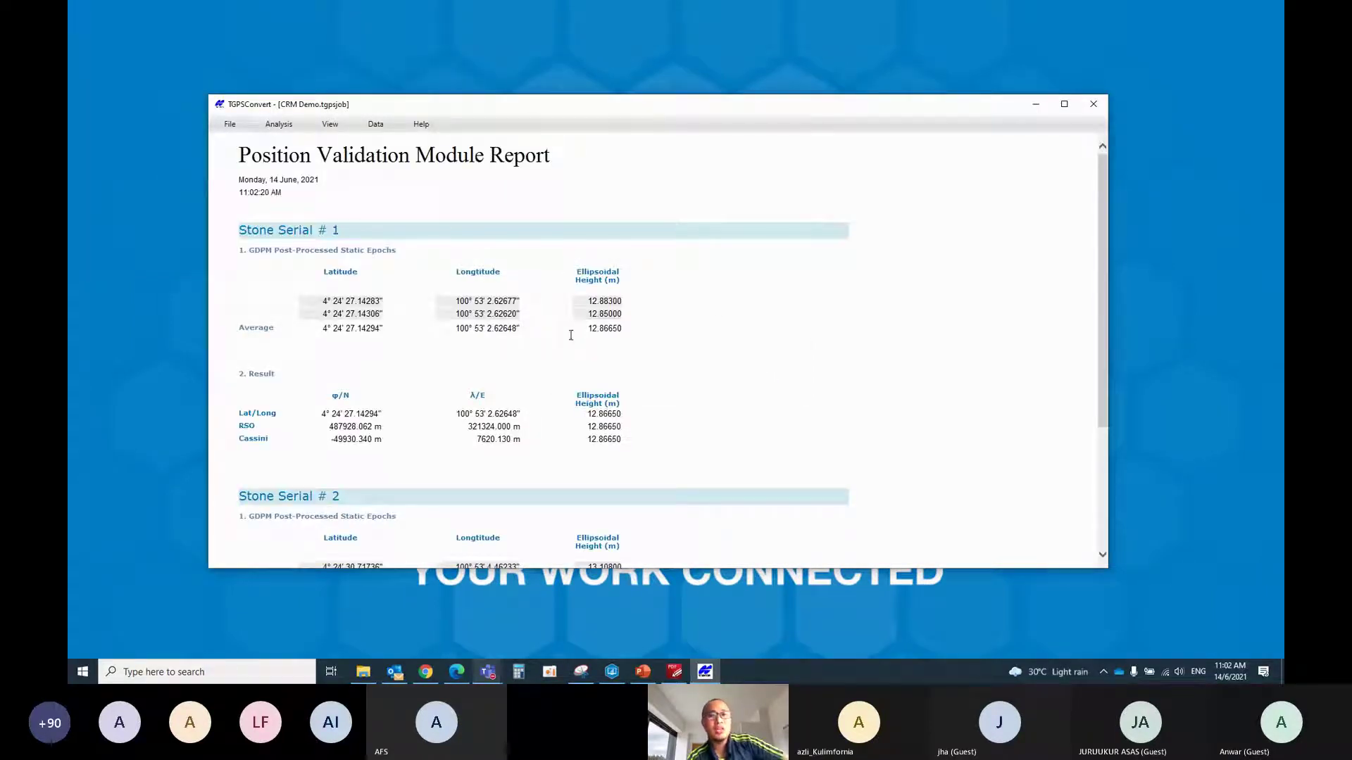
scroll(561, 336, "down", 3)
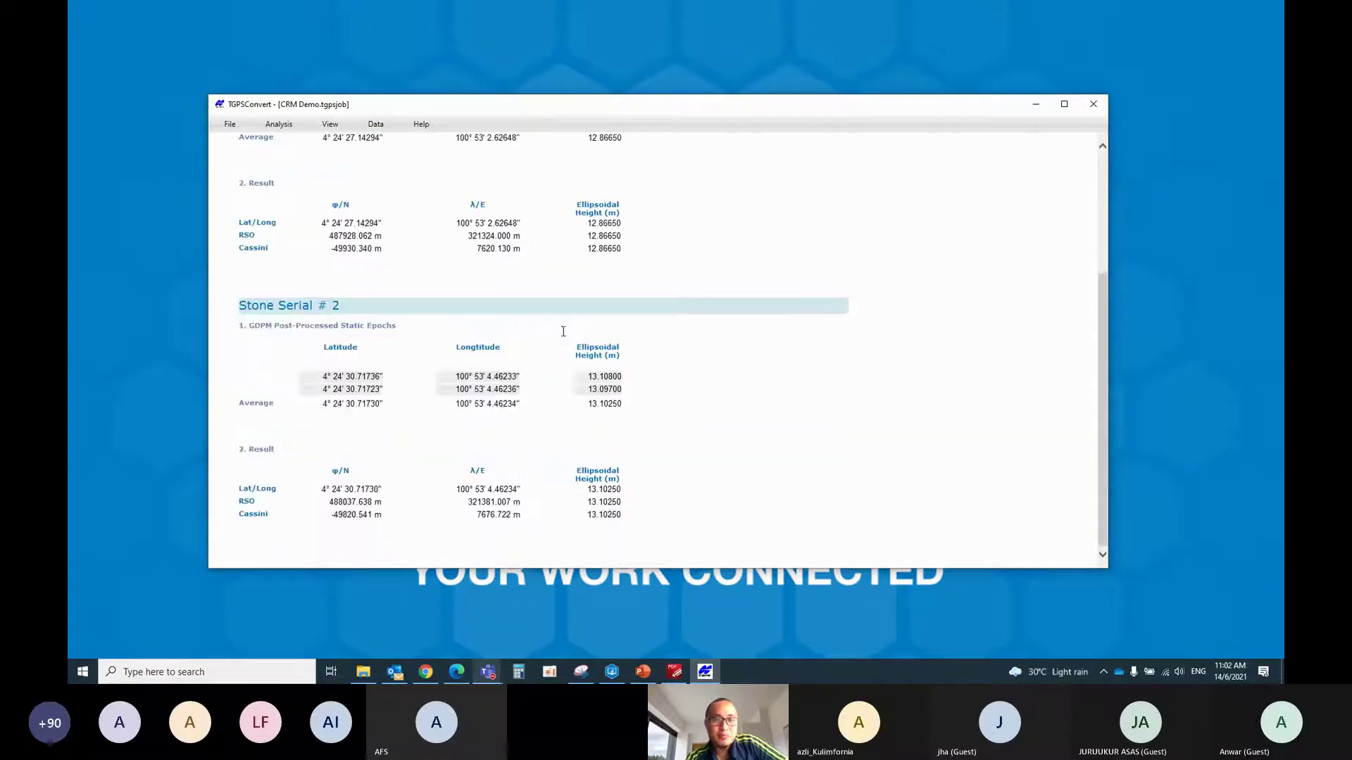
scroll(562, 331, "up", 3)
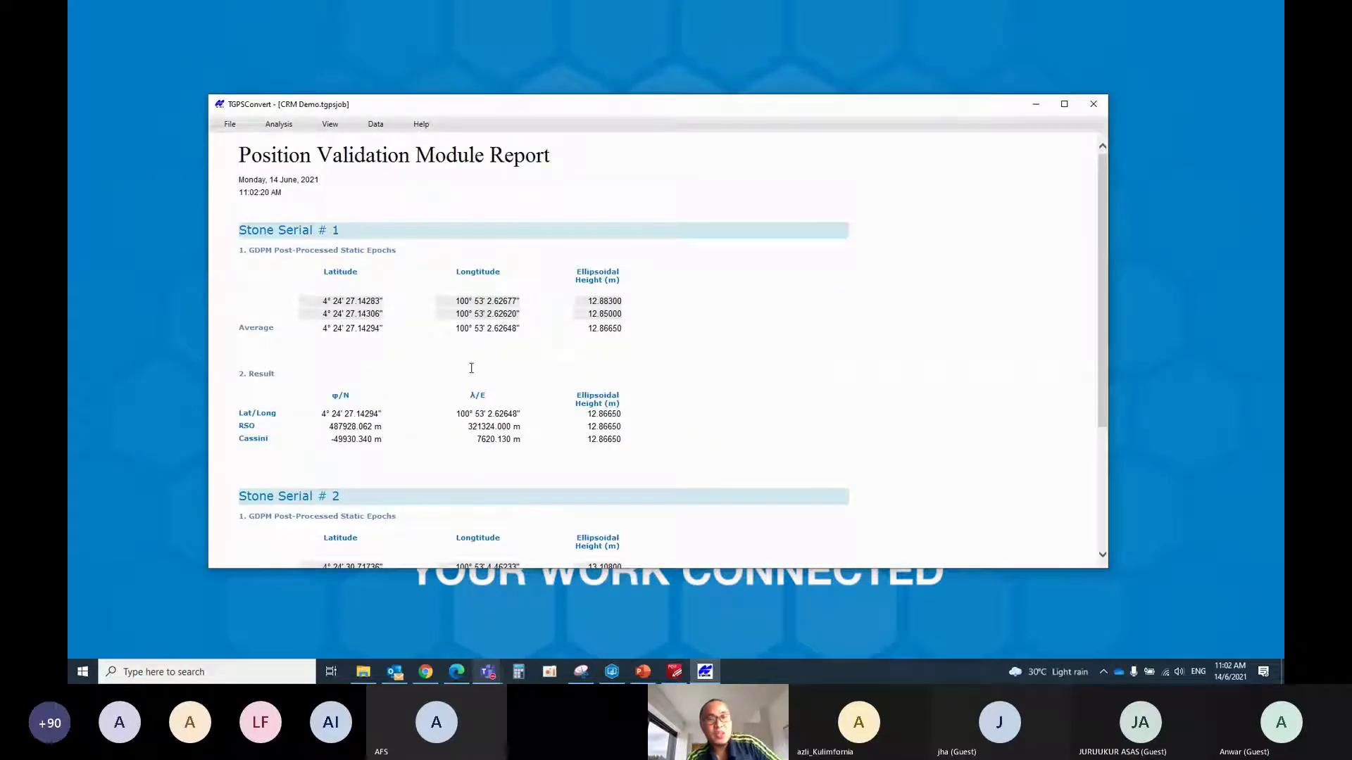
scroll(321, 256, "down", 3)
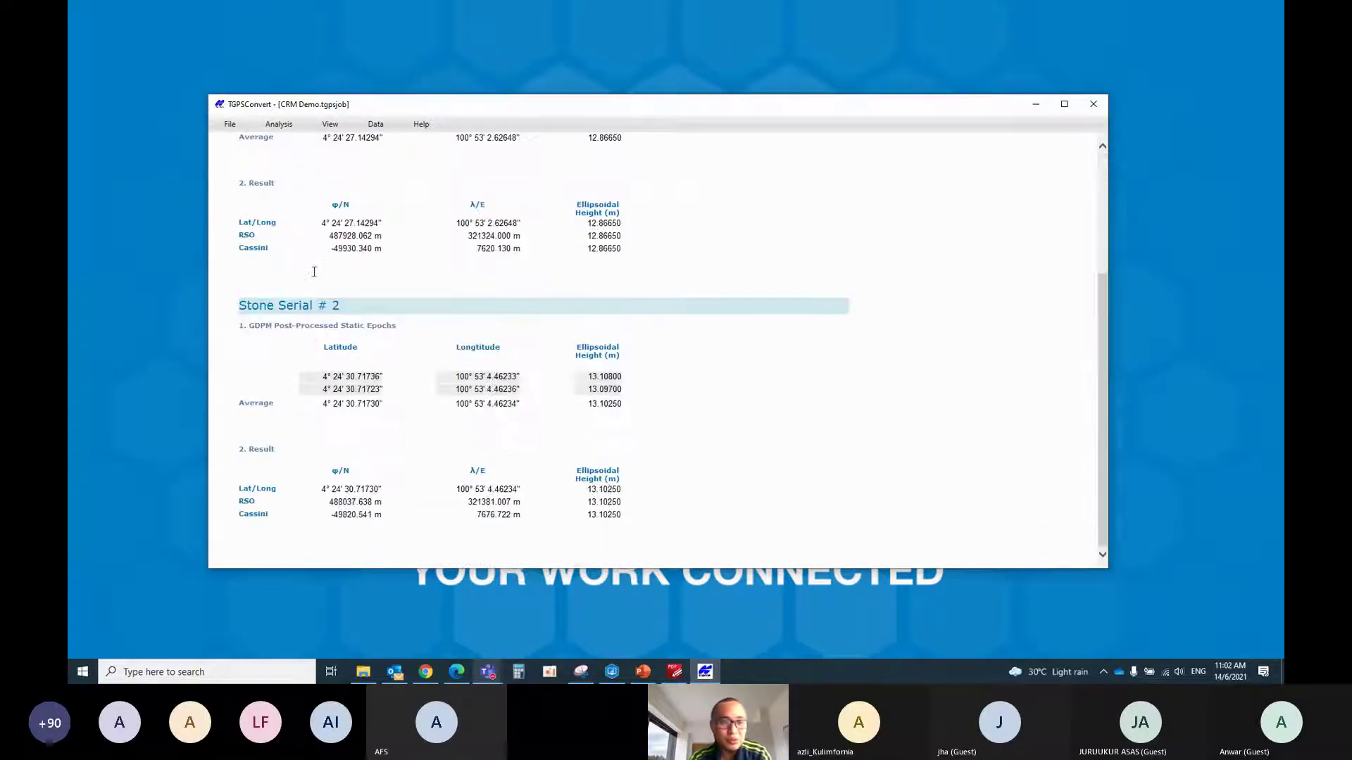
scroll(328, 304, "up", 3)
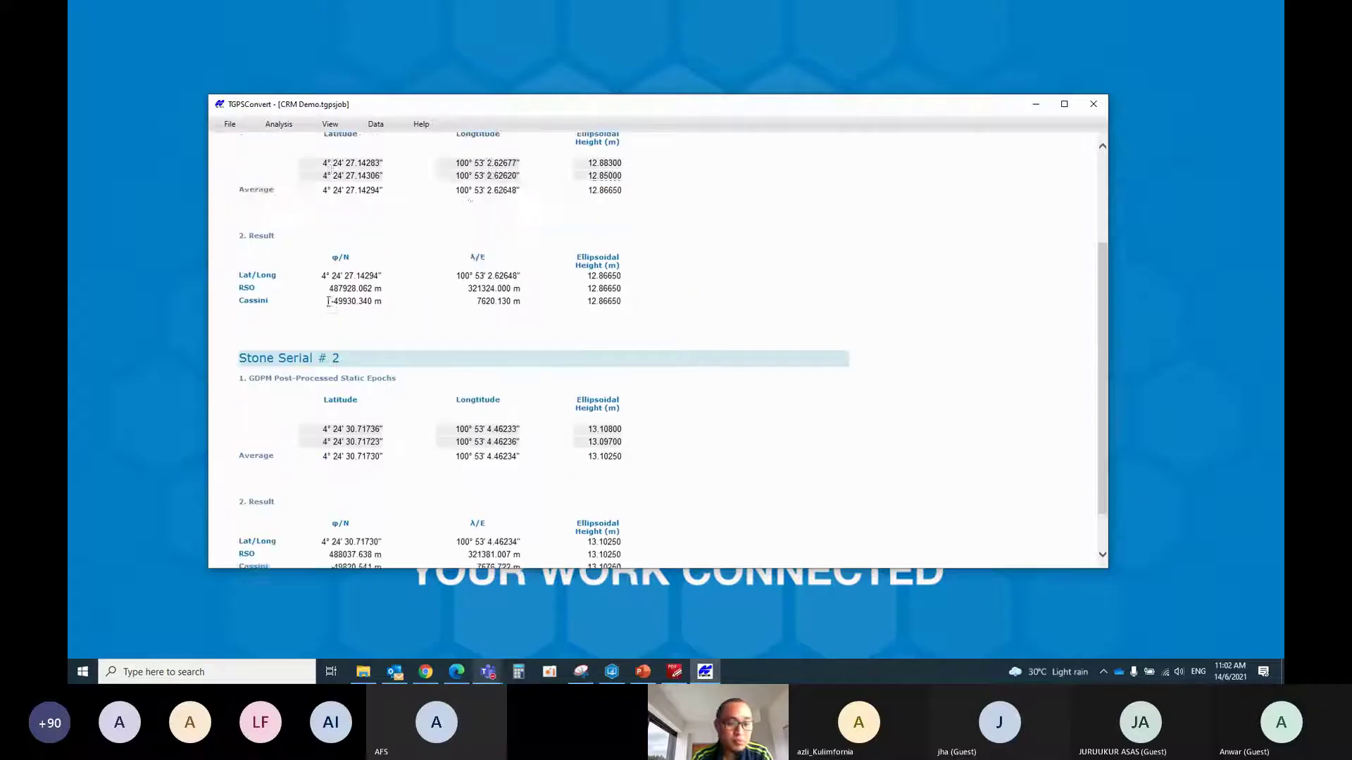
Open the export form and position it over the job window
left_click(375, 124)
left_click(376, 156)
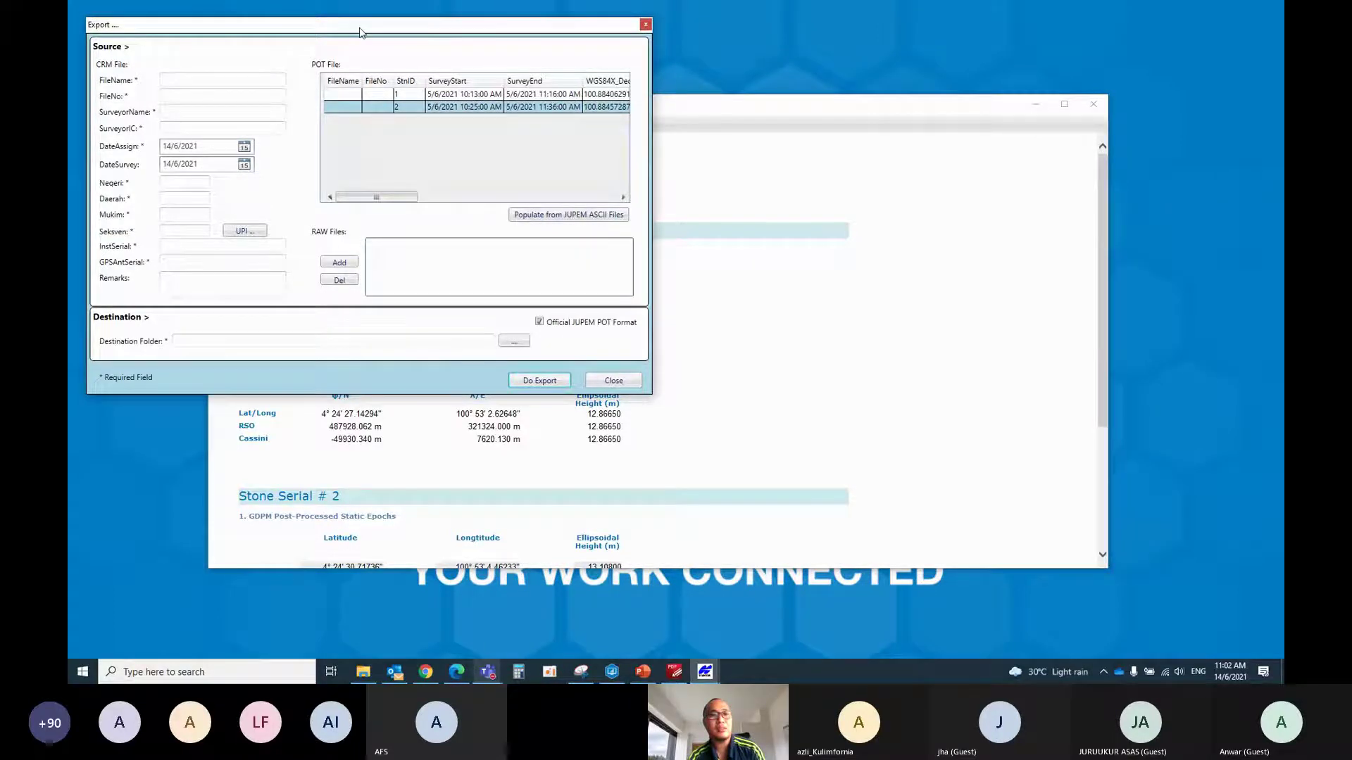
left_click_drag(360, 32, 553, 119)
Check the PUBLKPC15_2021 folder, then enter CRM file name PUBLK and file number C15_2021
left_click(380, 180)
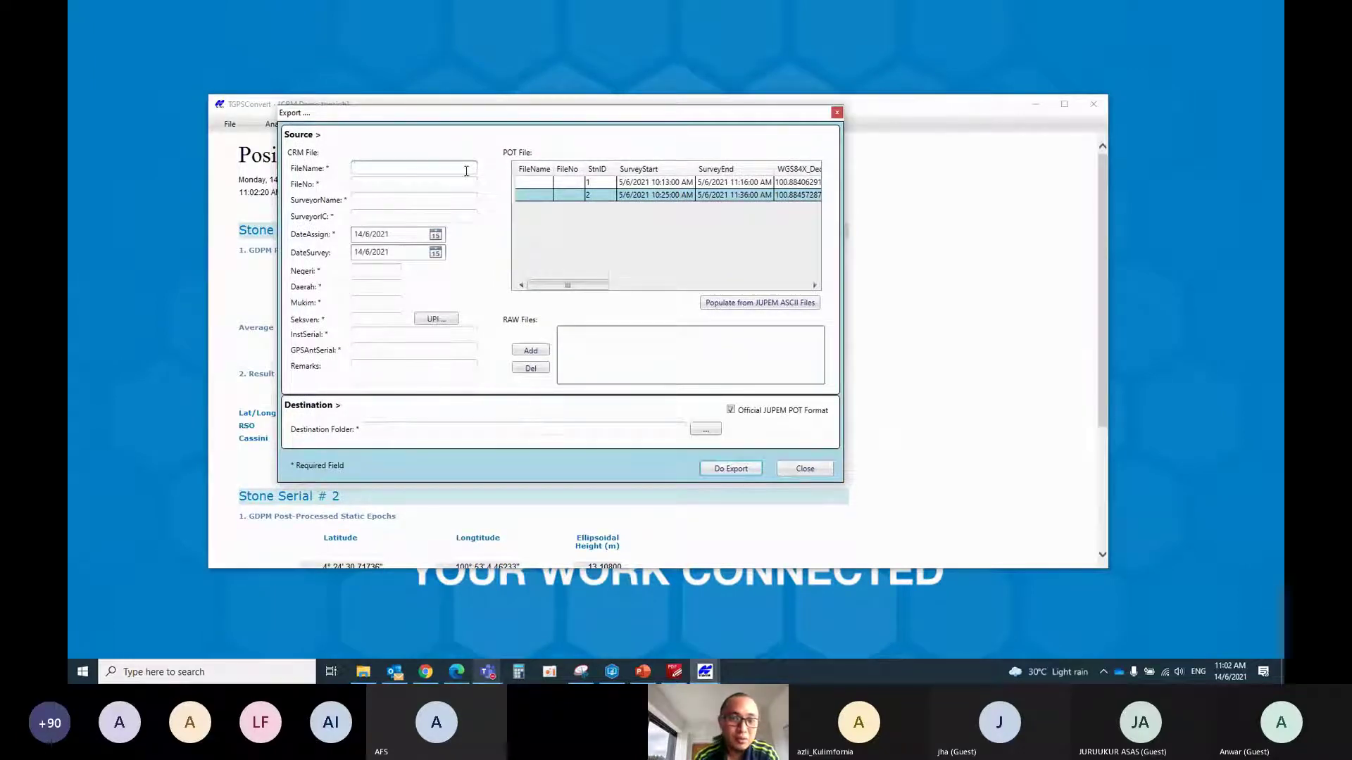
left_click(363, 672)
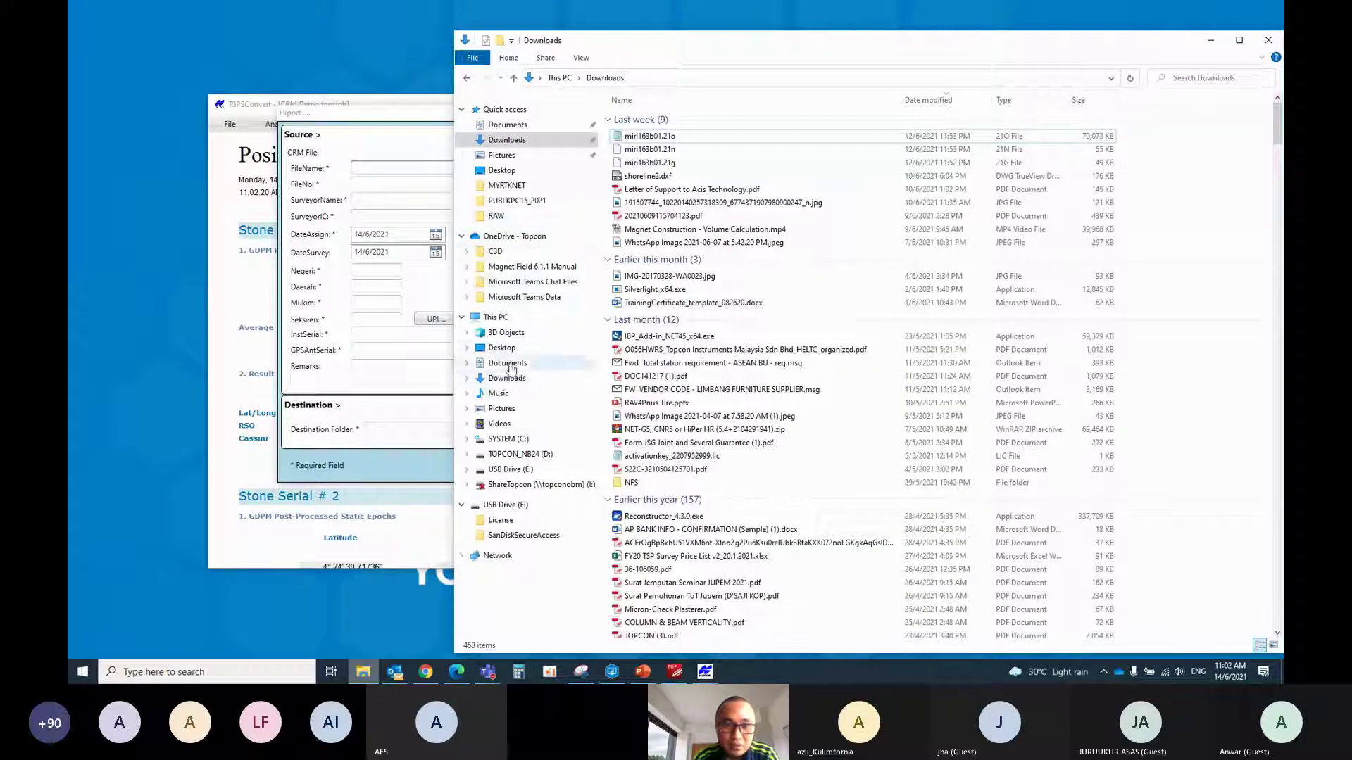
left_click(502, 347)
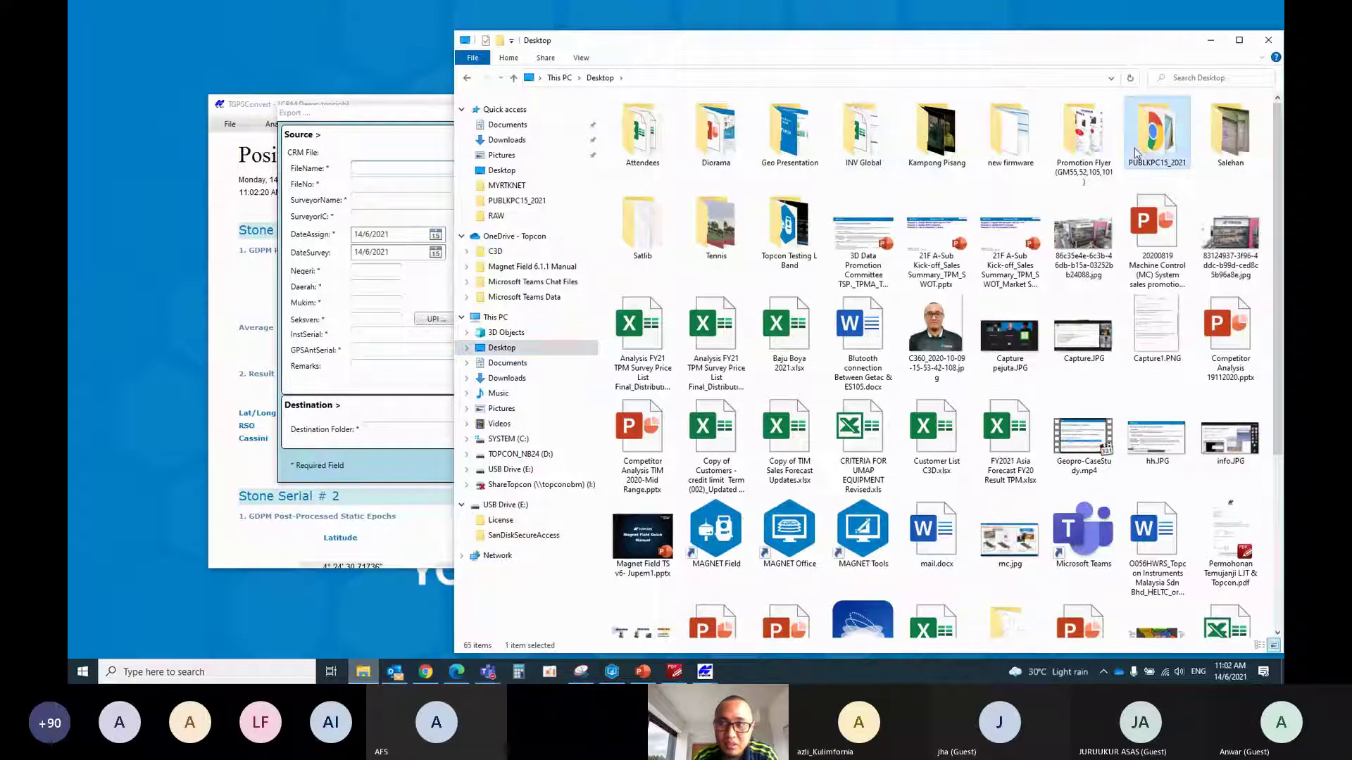
double_click(1156, 134)
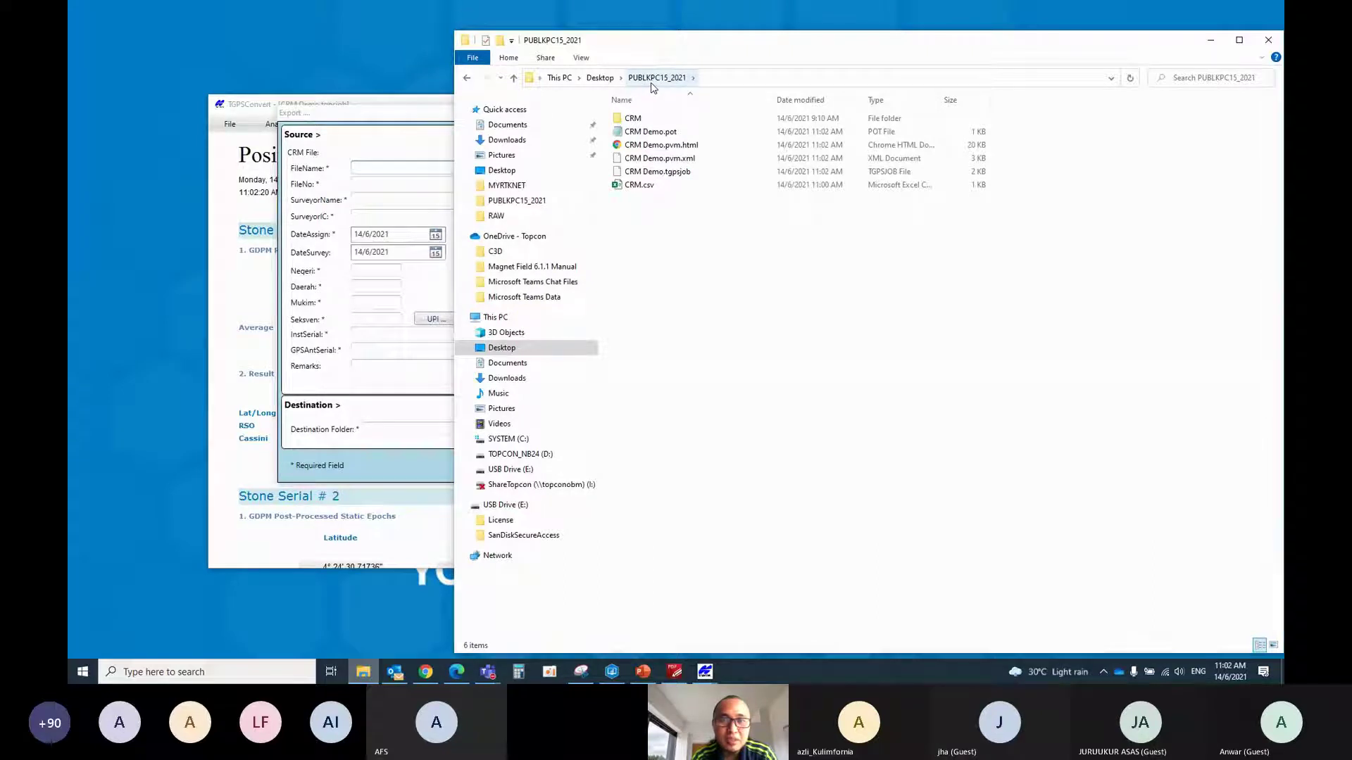
left_click(382, 166)
type("PUBL")
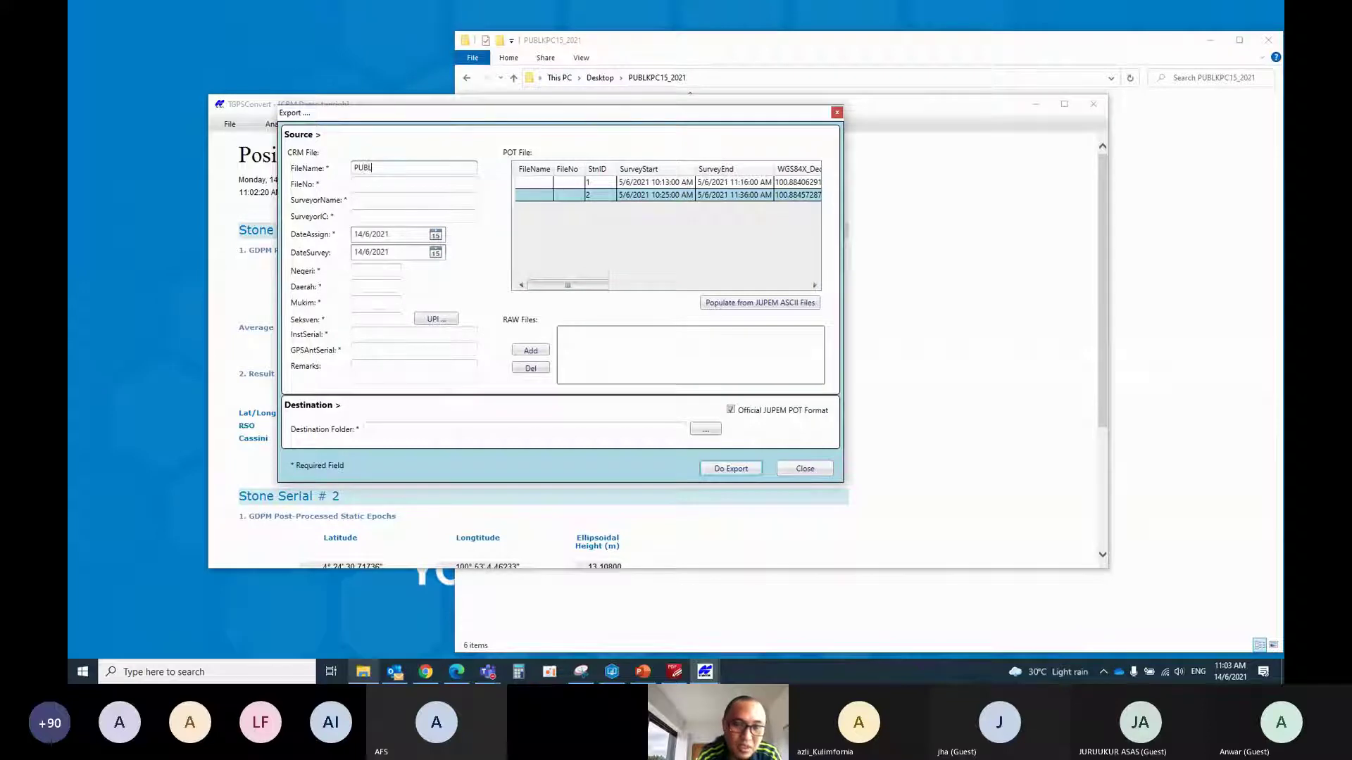
type("KP")
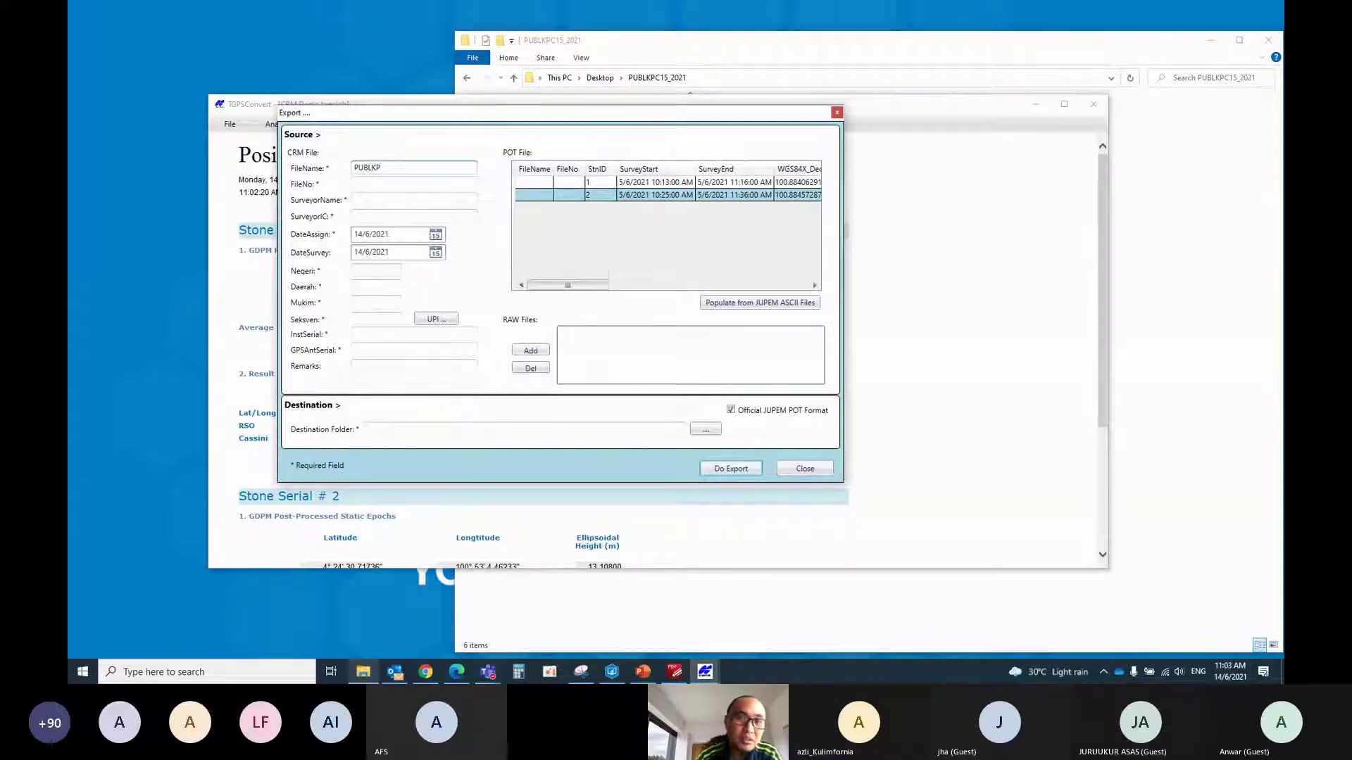
key("Tab")
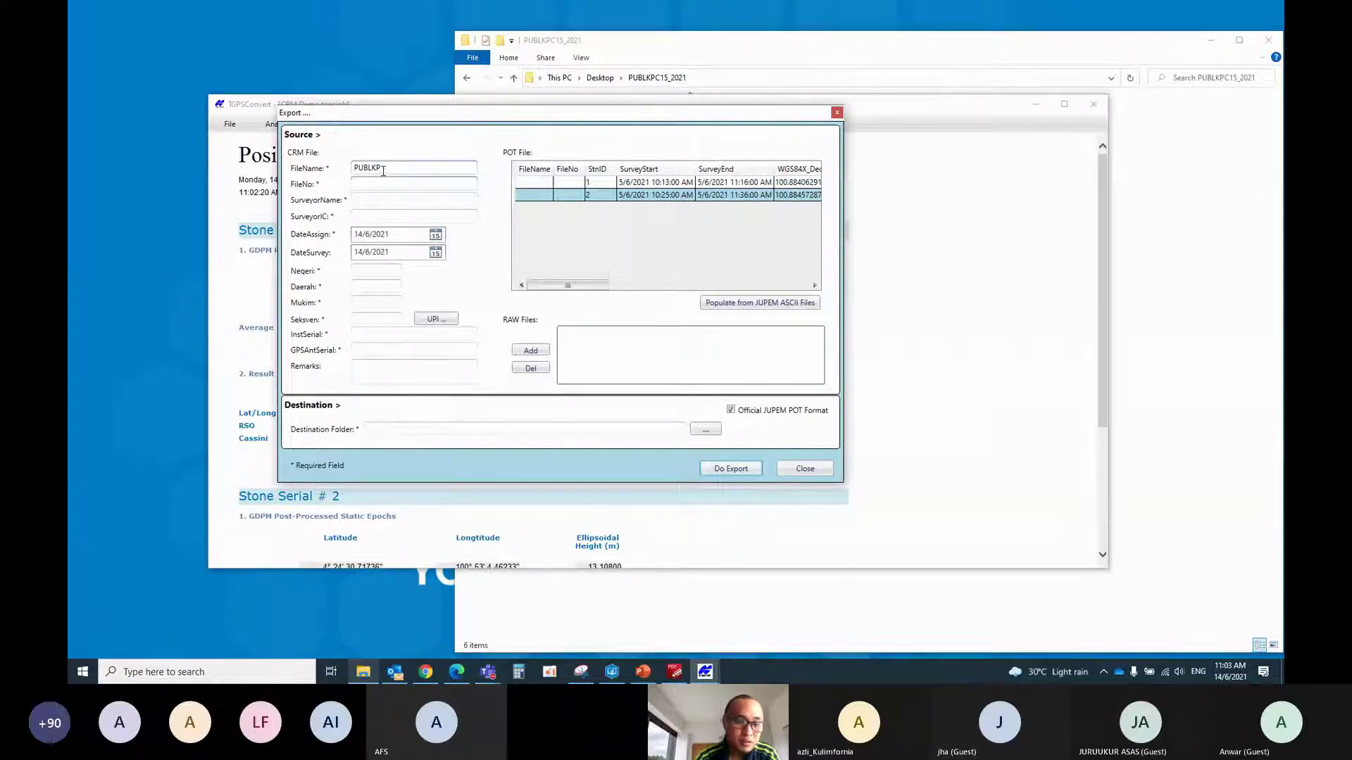
type("C")
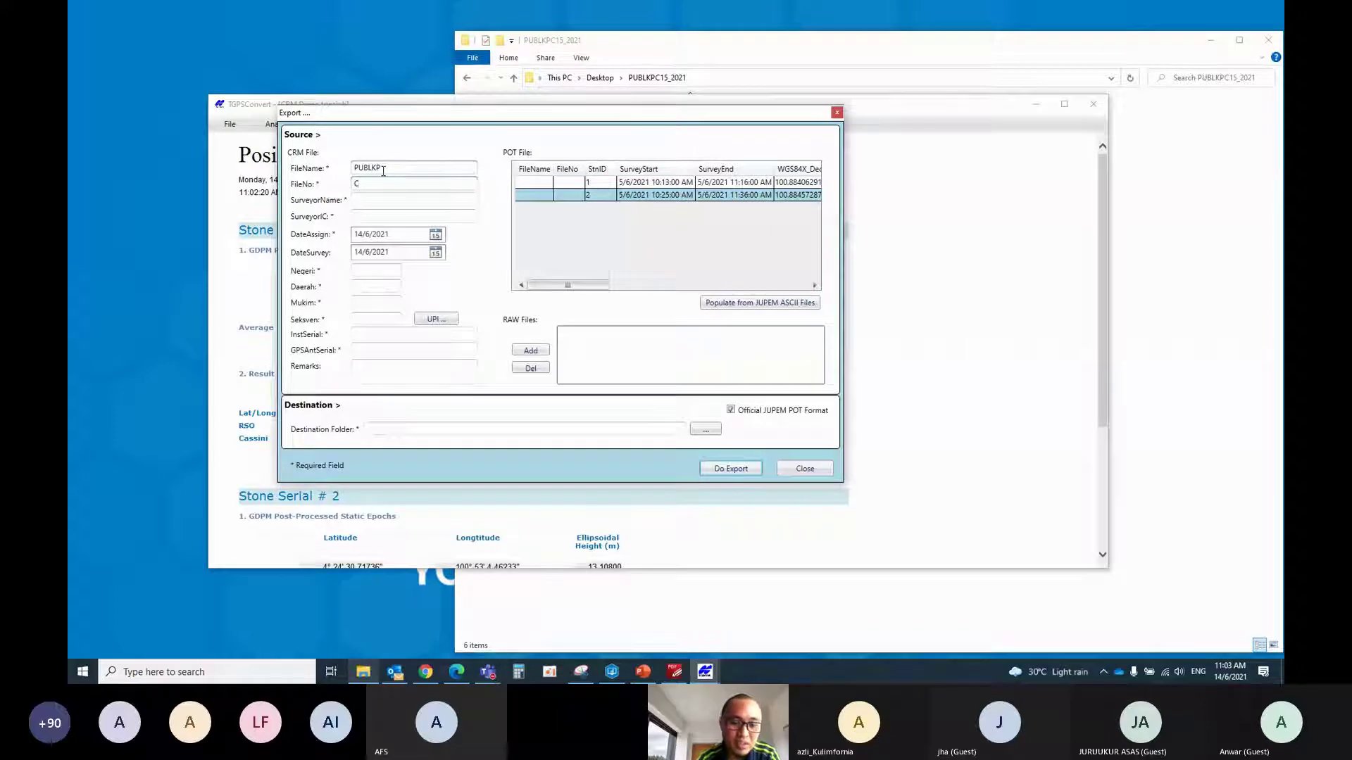
type("15_")
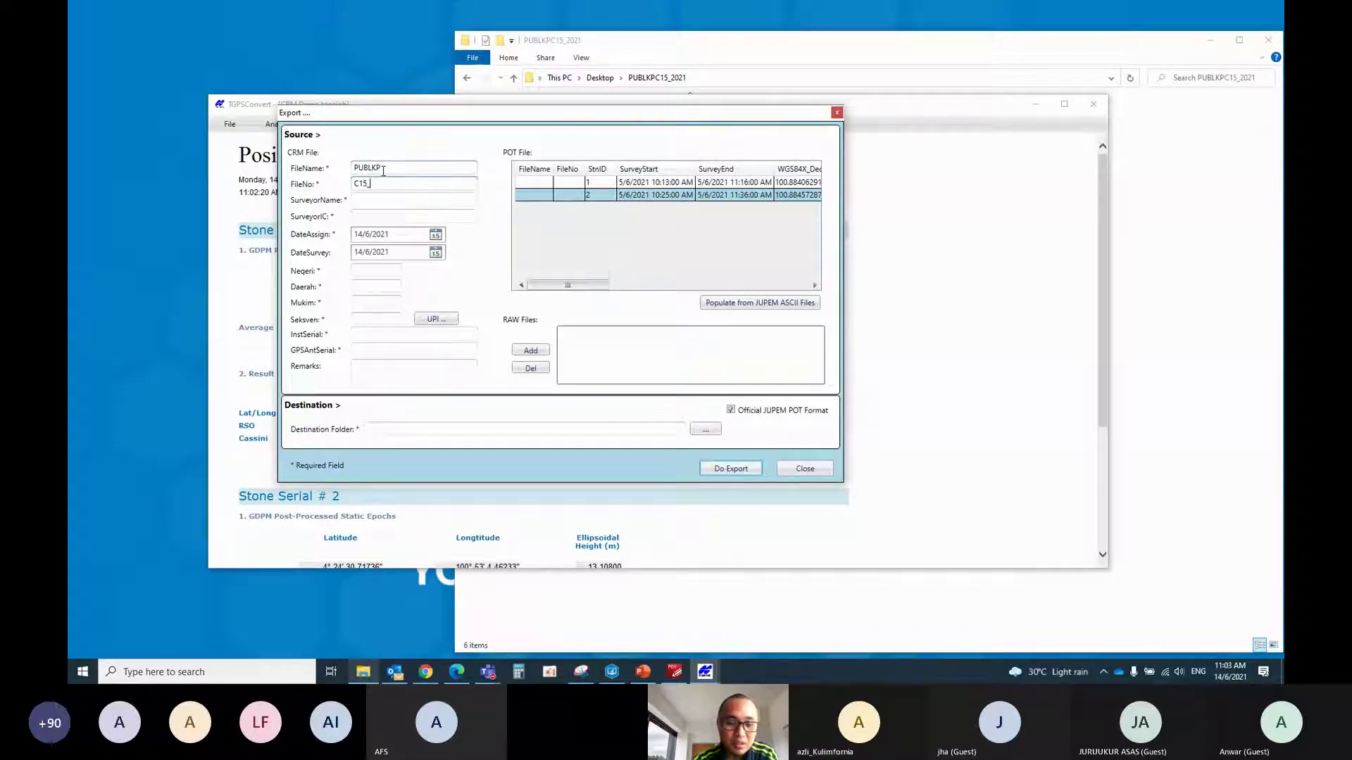
type("2021")
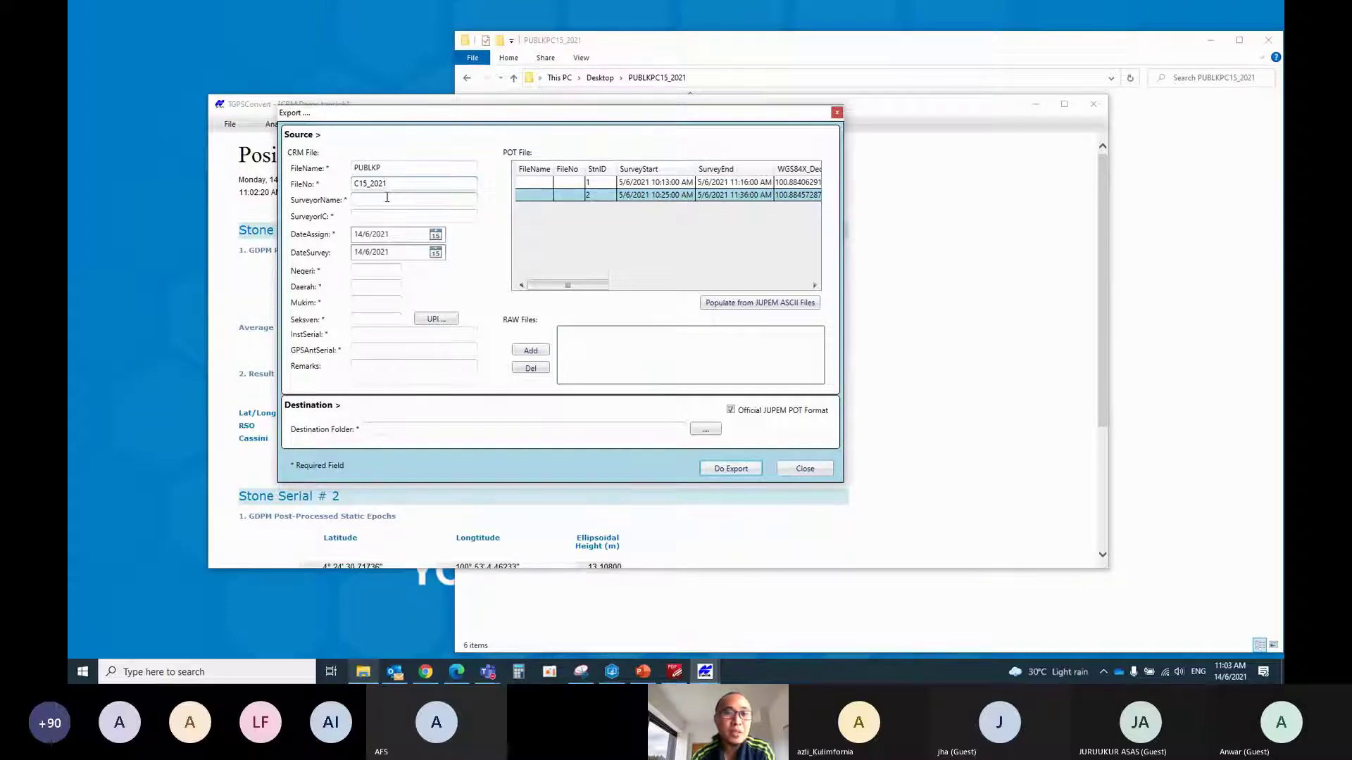
Enter the surveyor's name and IC number, and set DateAssign to 13/6/2021
left_click(365, 197)
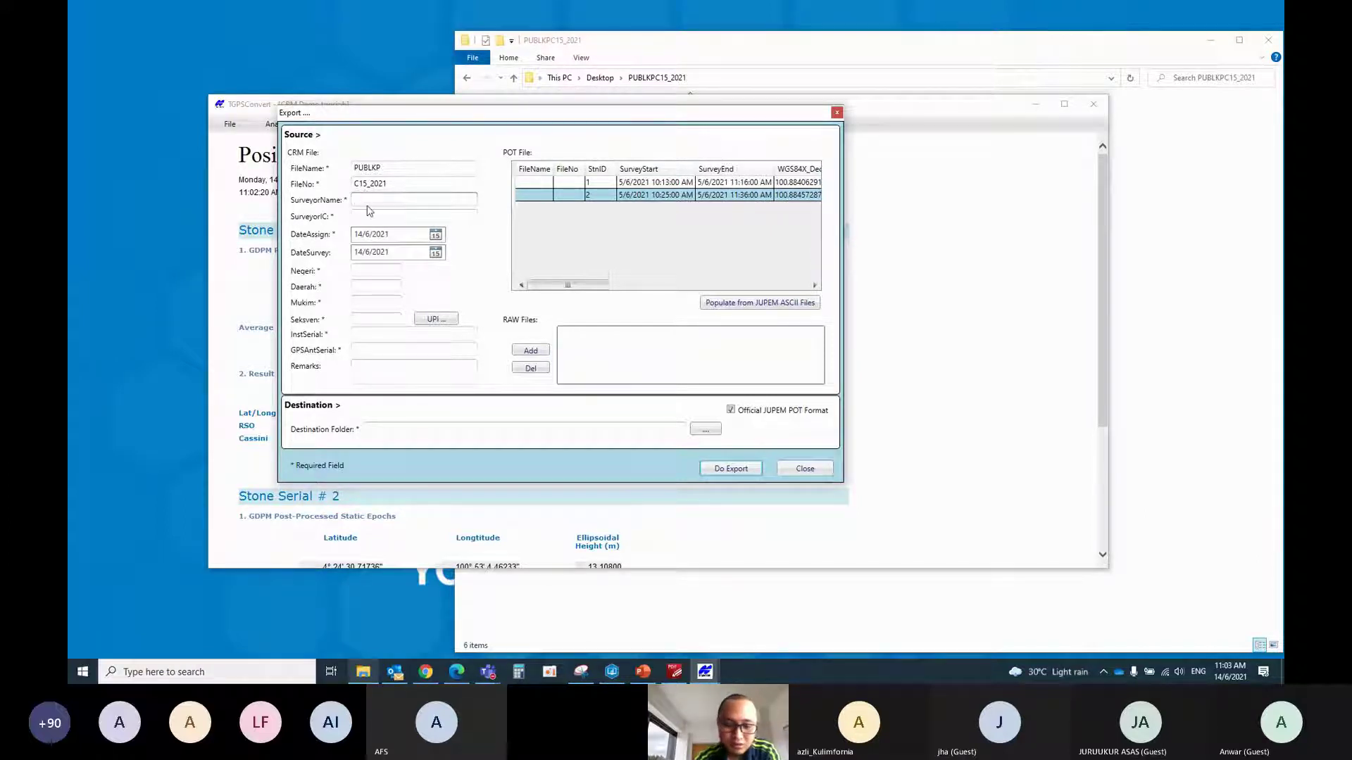
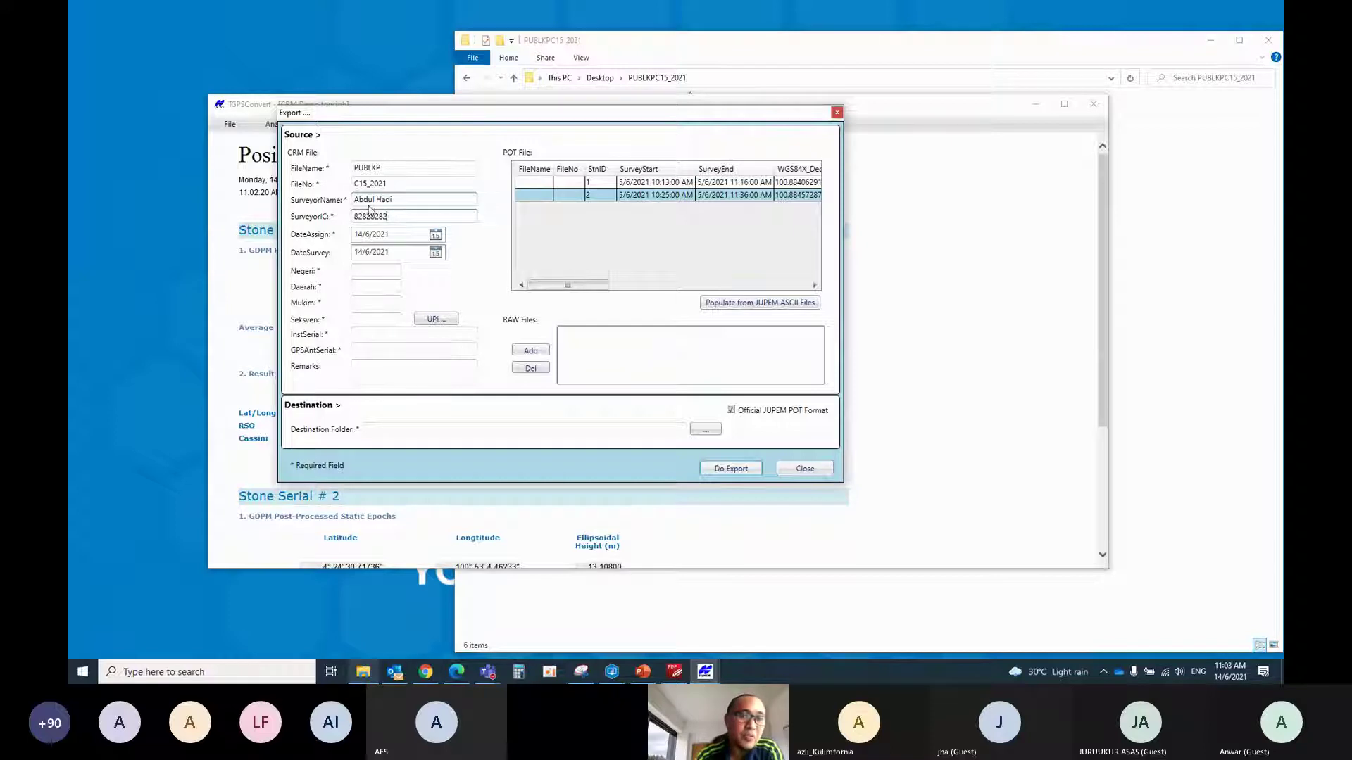
left_click(436, 237)
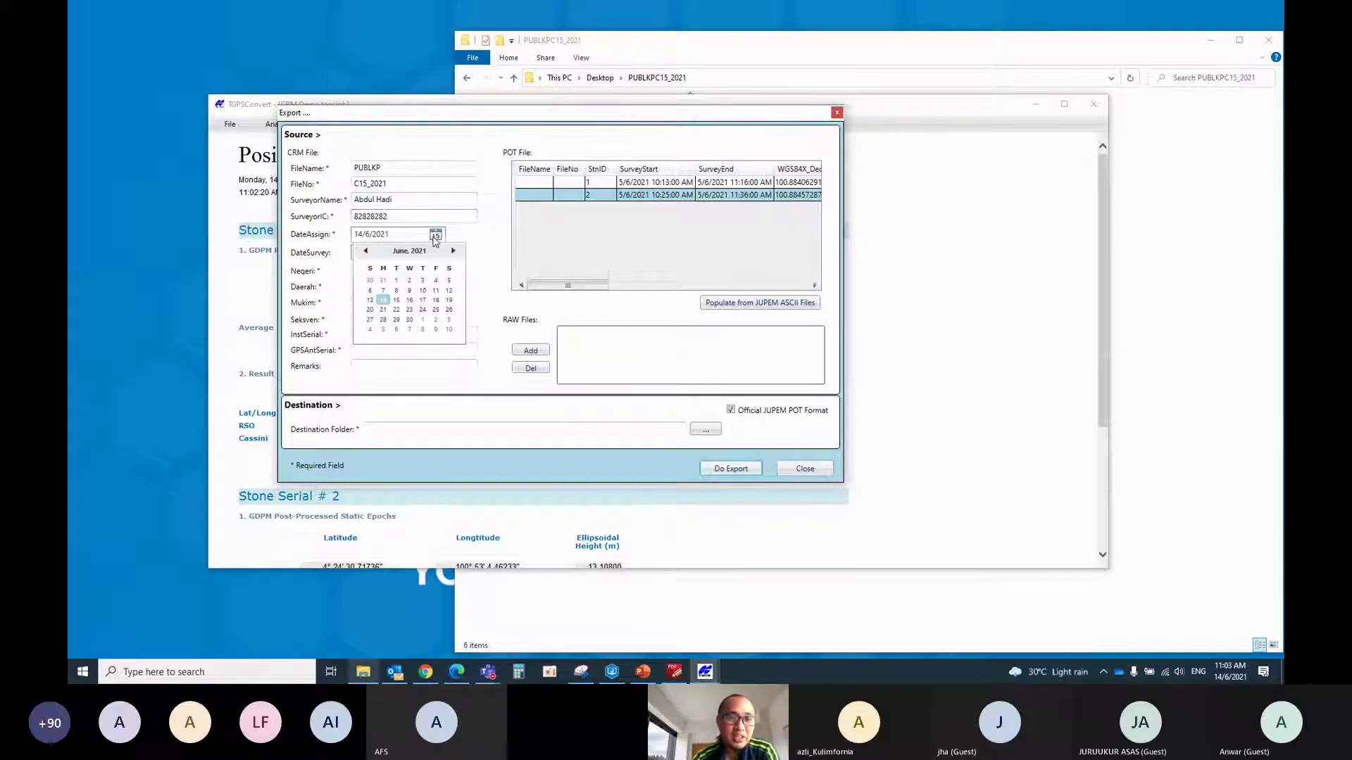
left_click(369, 301)
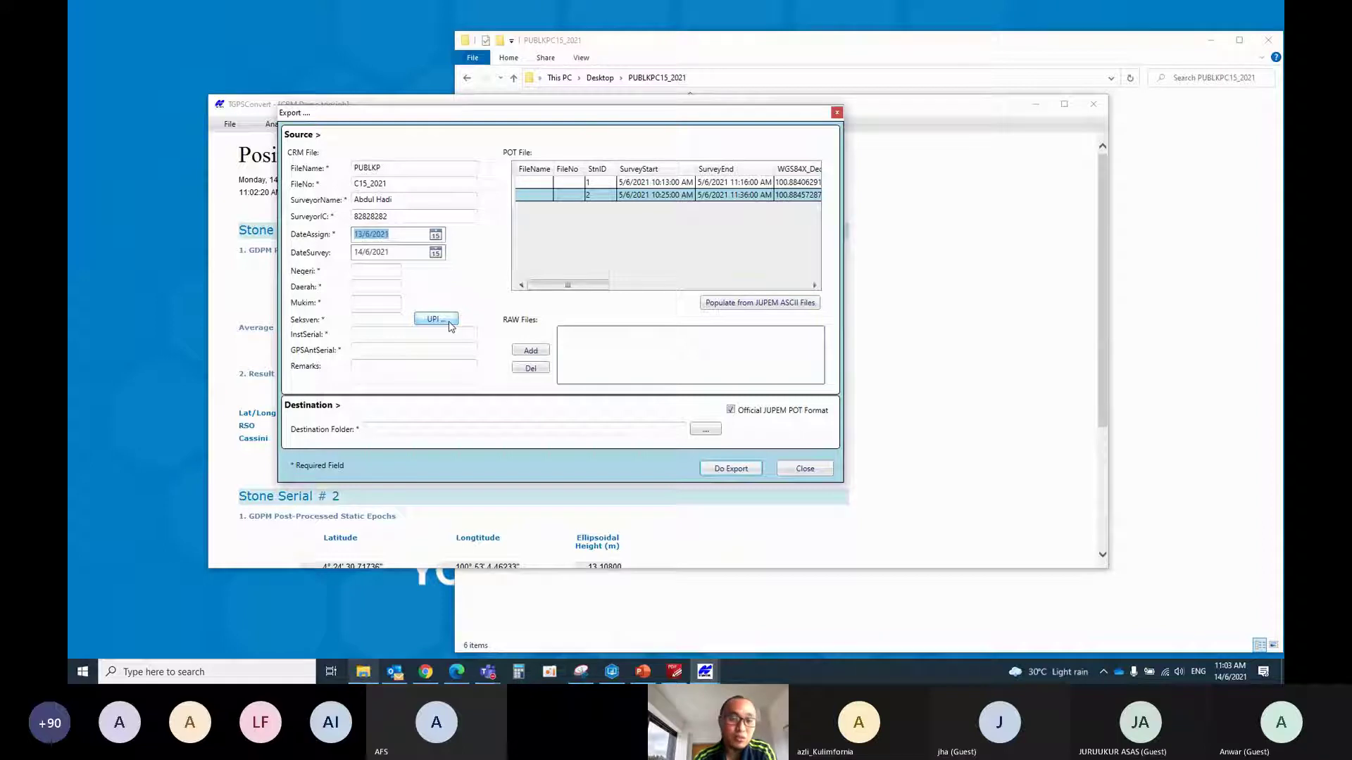
left_click(448, 320)
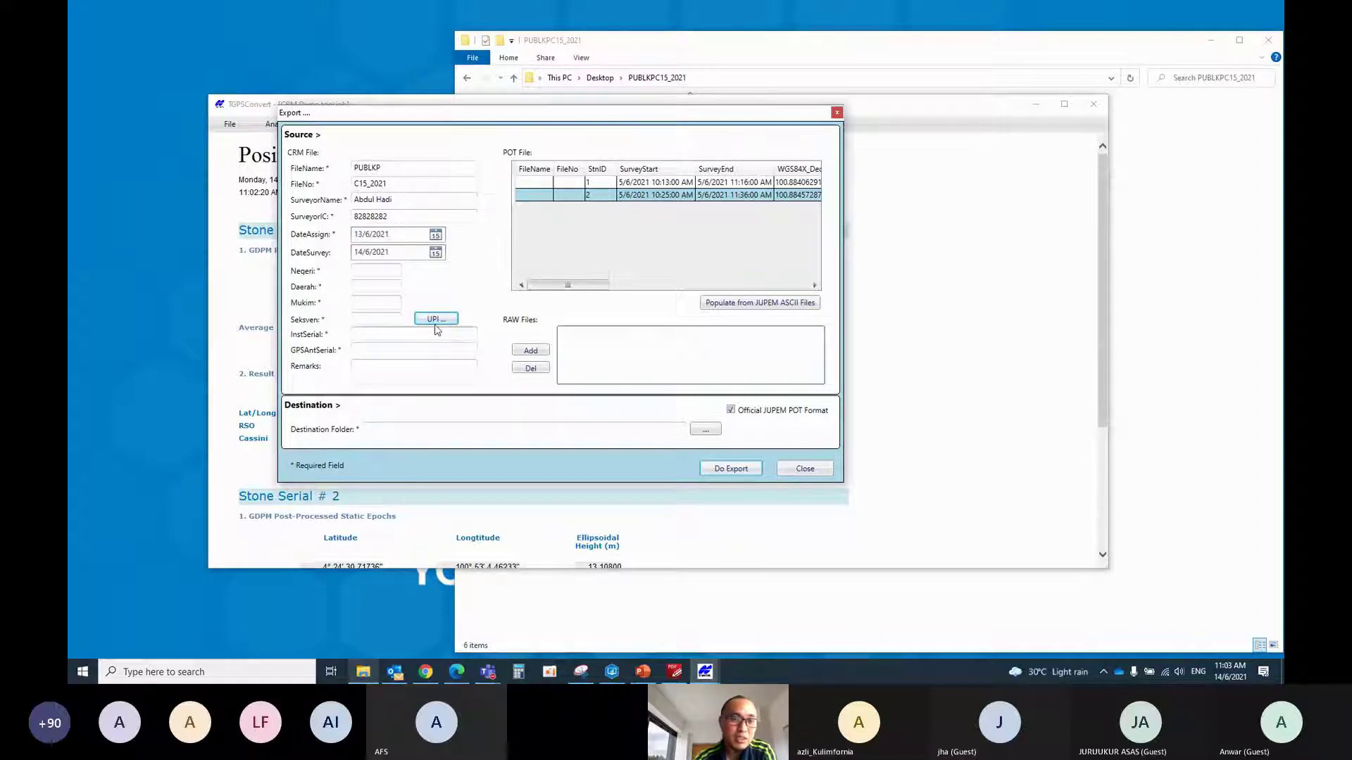
Pick Perak > Manjung > Bandar Lumut as the UPI location
left_click(128, 172)
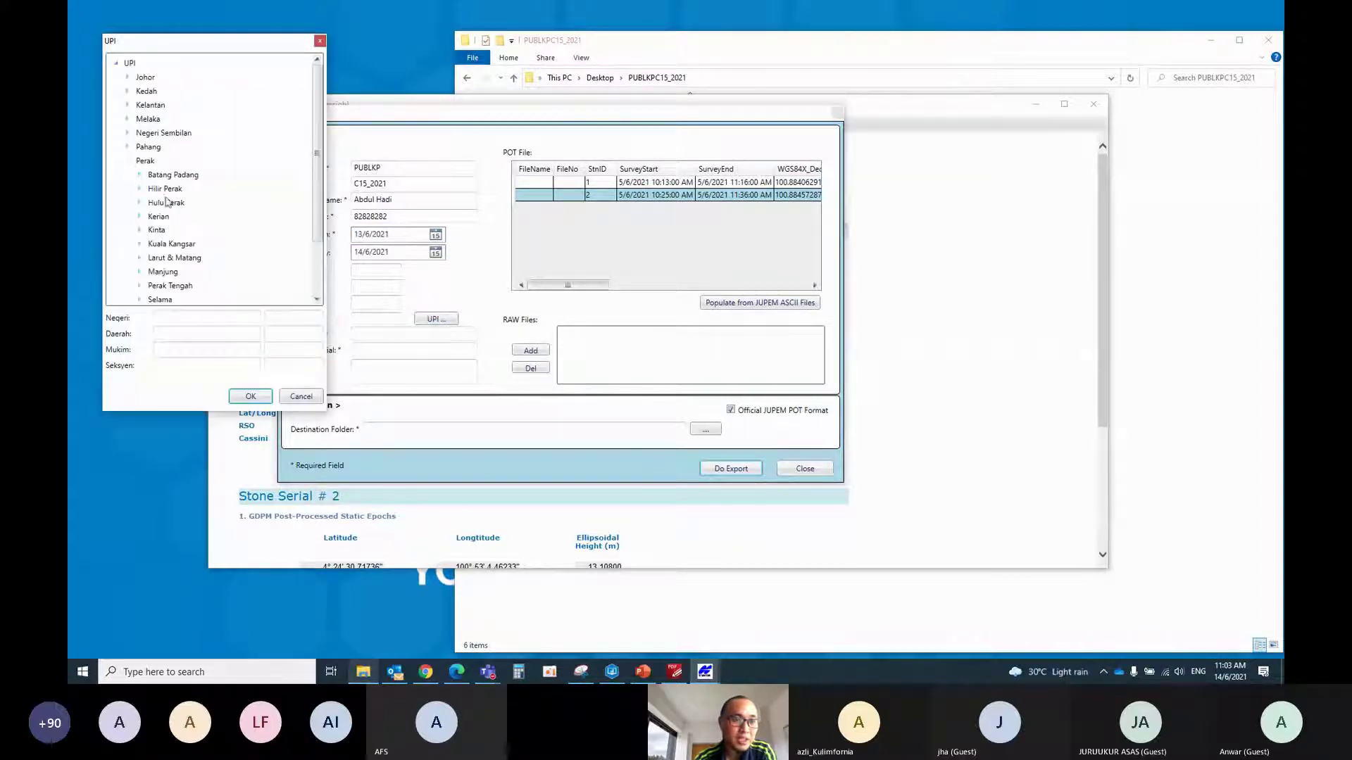
scroll(162, 243, "down", 2)
left_click(140, 199)
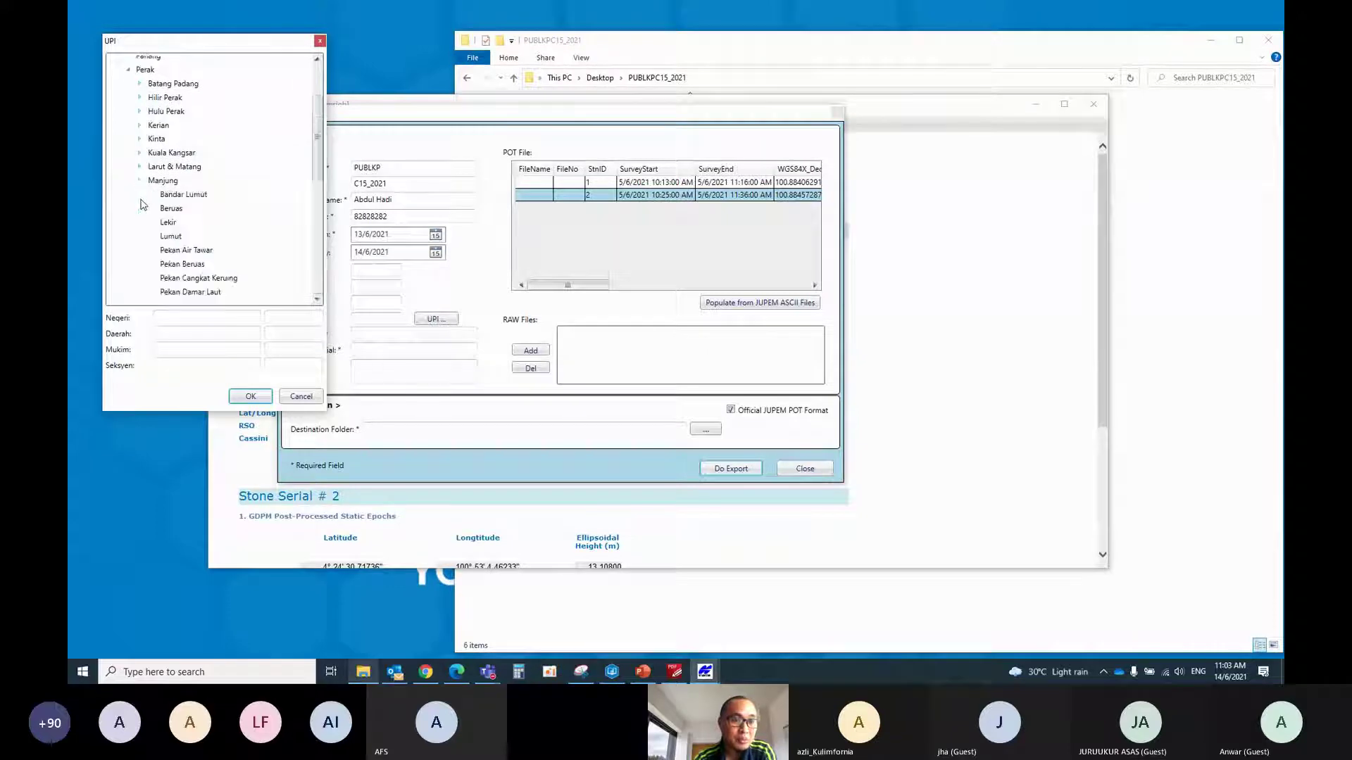
left_click(175, 198)
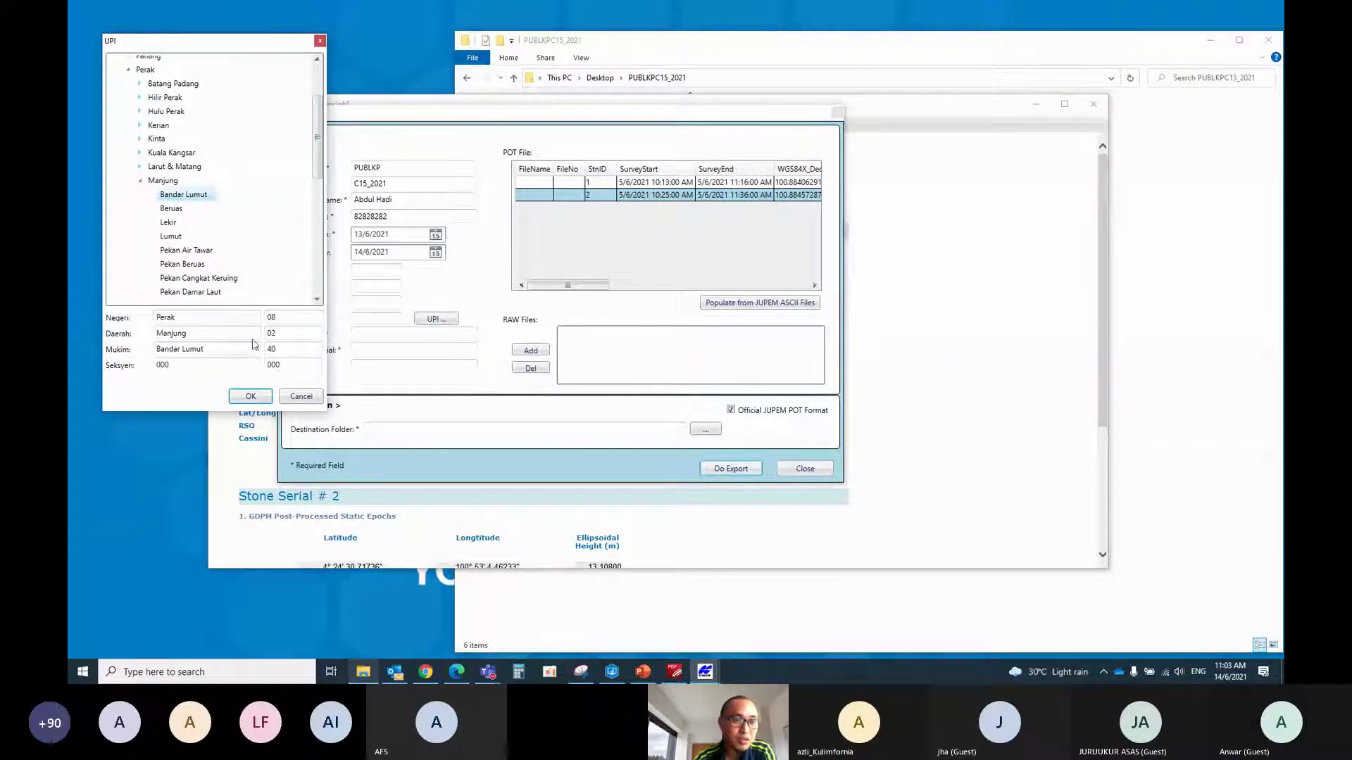
left_click(250, 396)
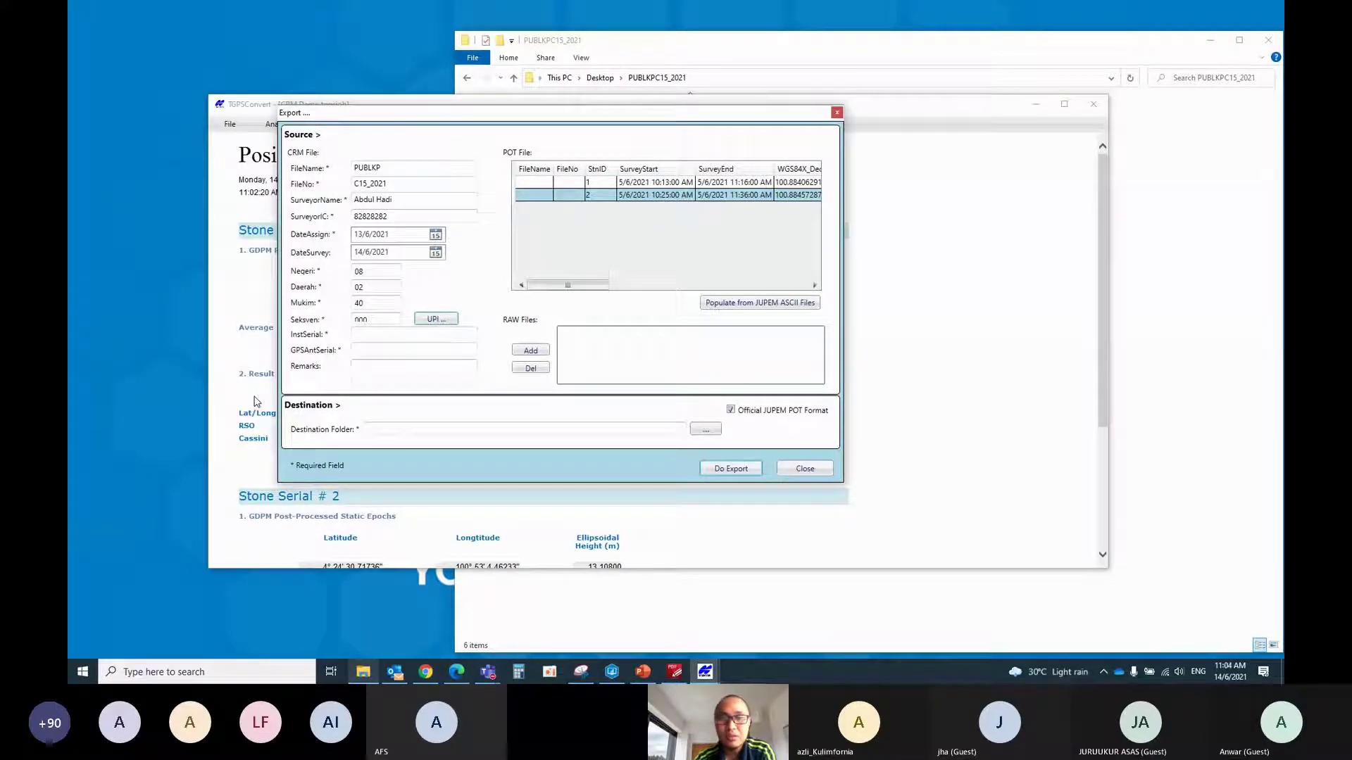
Enter 1118-20000 as the instrument serial and GPS antenna serial
left_click(395, 334)
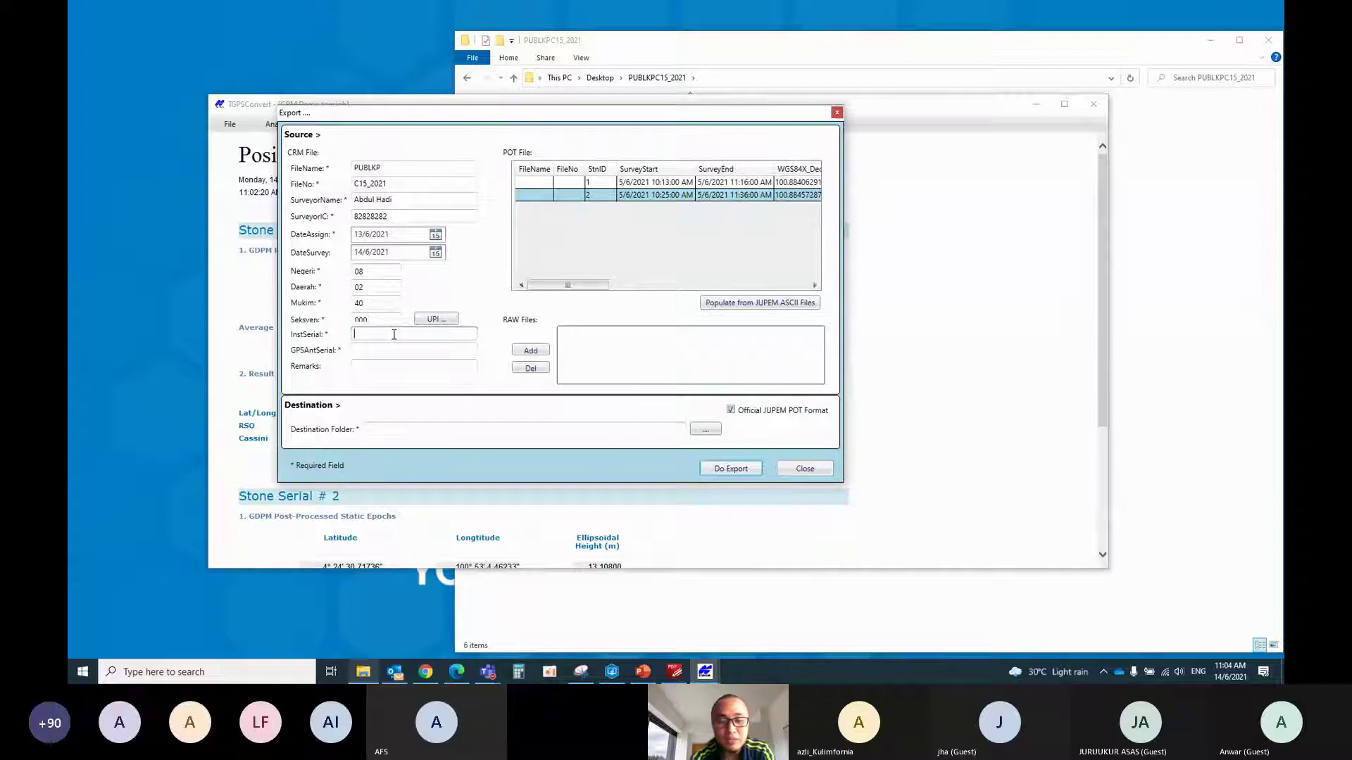
type("1118")
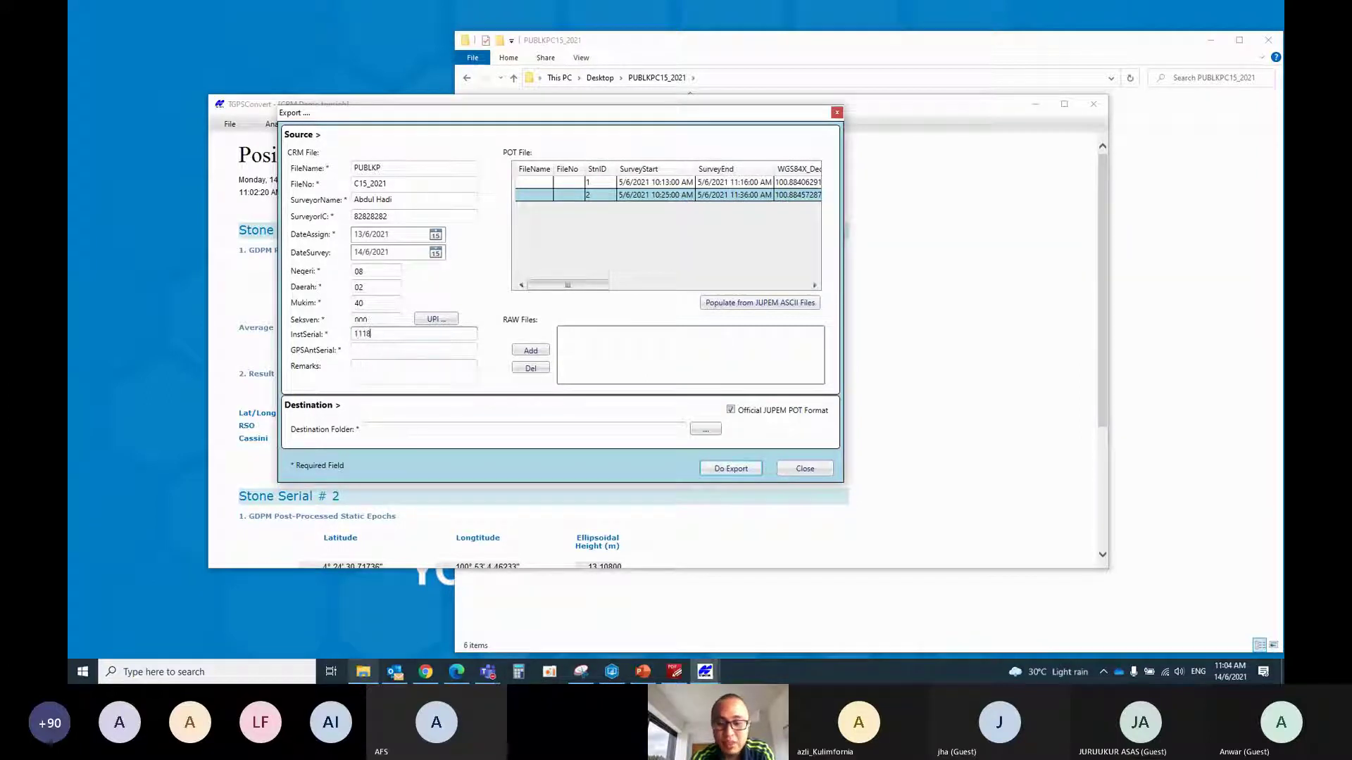
type("-20000")
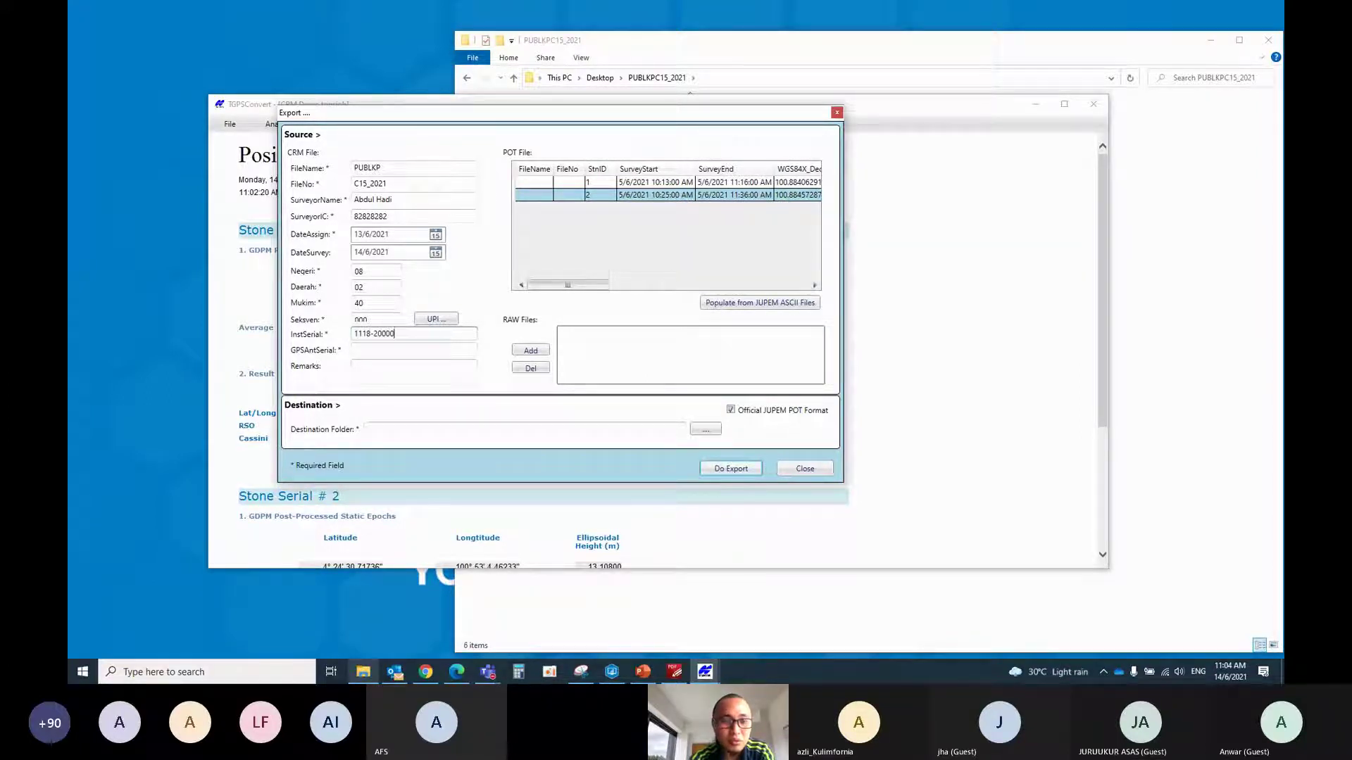
key("Tab")
type("1118")
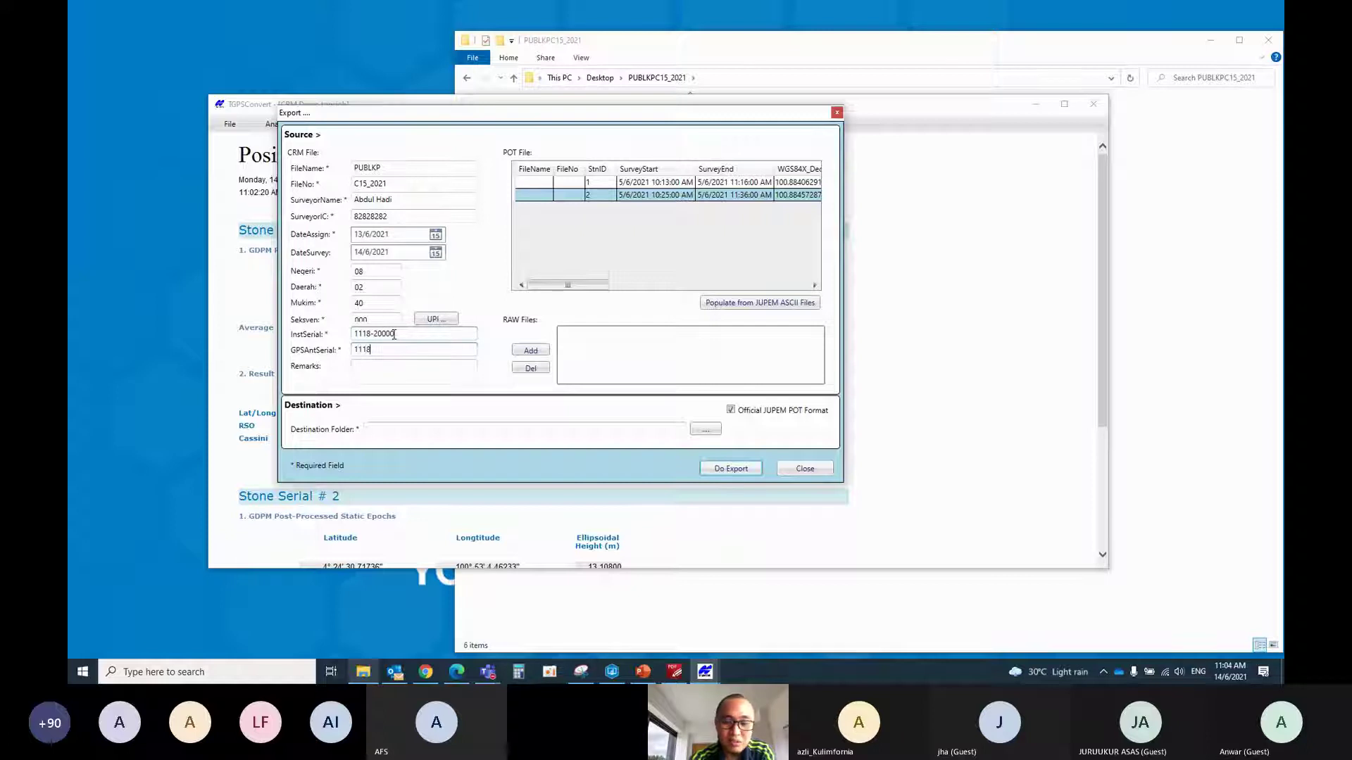
type("-20000")
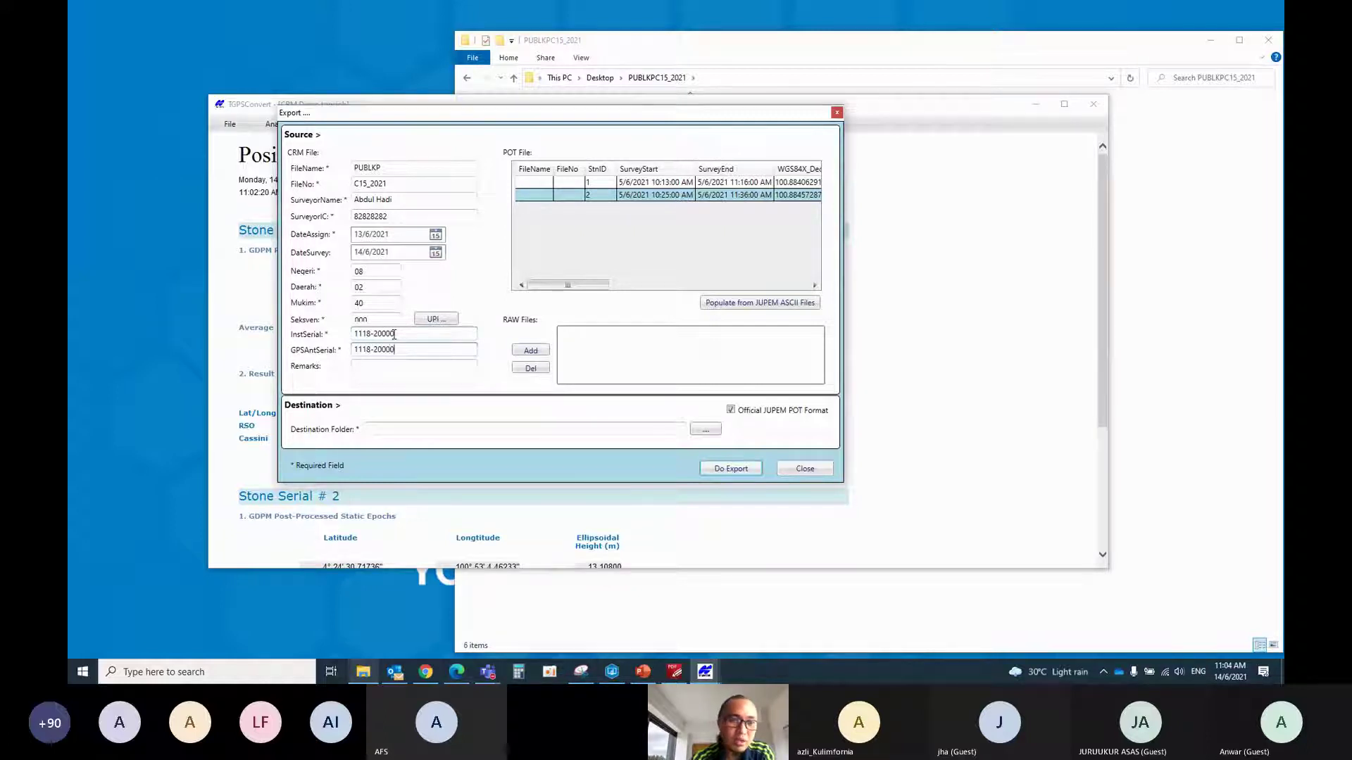
Paste PUBLKP into the FileName cell of both POT File rows
left_click(528, 181)
left_click(529, 182)
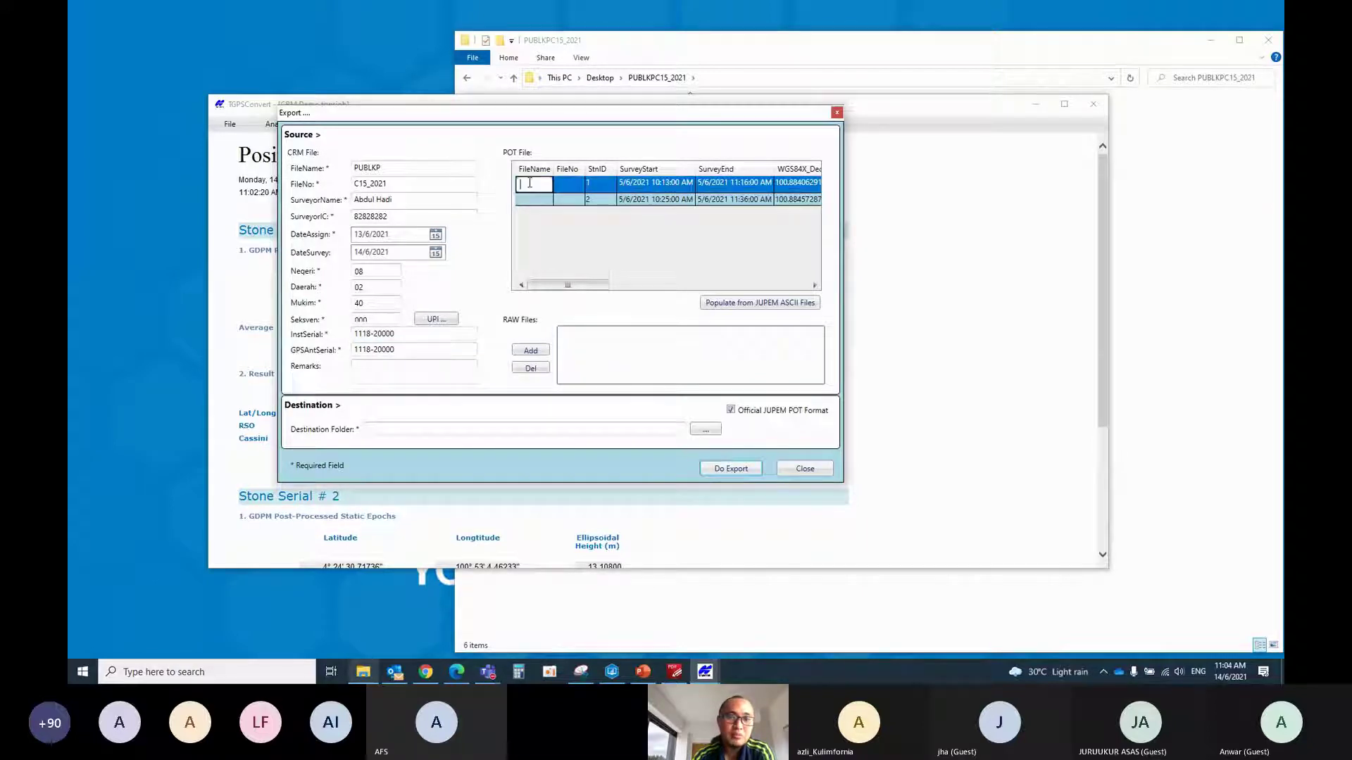
key("Tab")
key("ctrl+c")
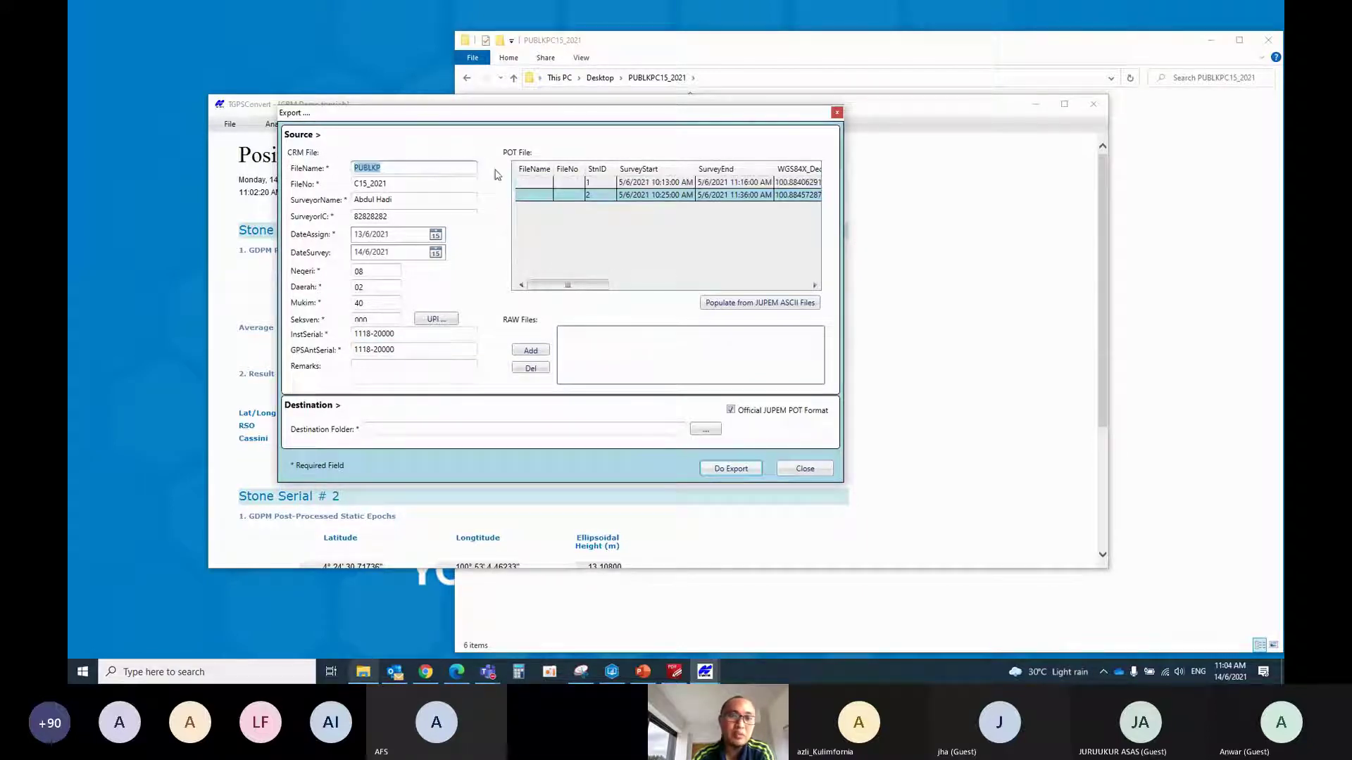
left_click(534, 184)
left_click(534, 183)
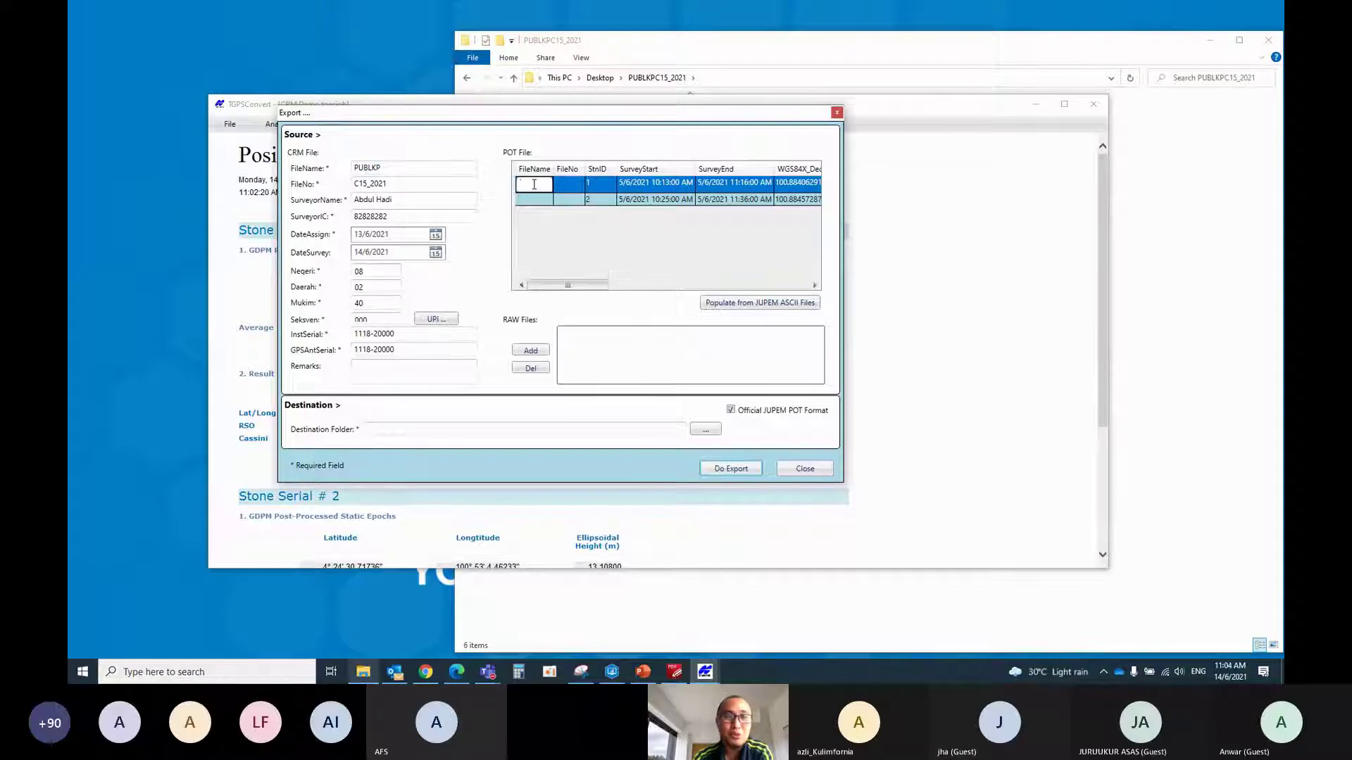
key("ctrl+v")
left_click(534, 196)
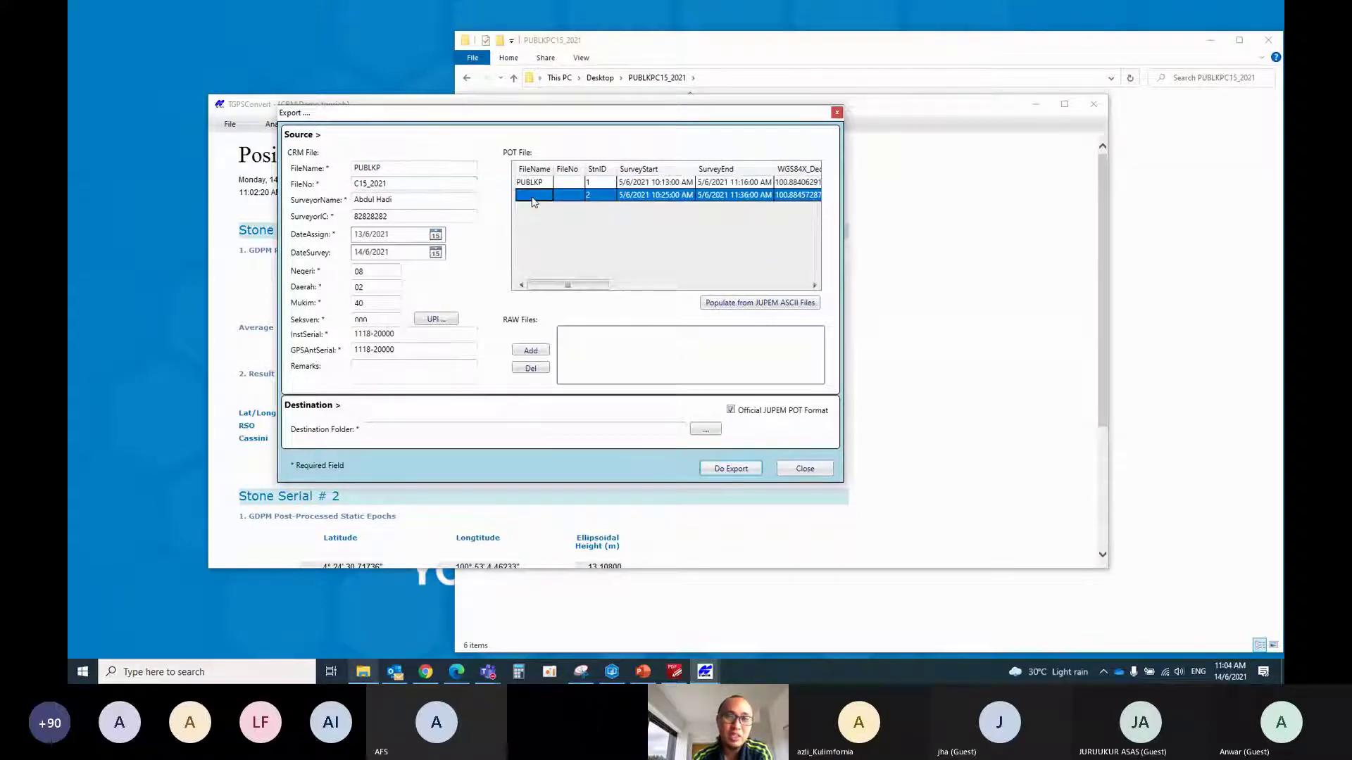
left_click(535, 196)
key("ctrl+v")
Copy C15_2021 and paste it into the FileNo cell of both POT File rows
left_click_drag(426, 184, 267, 187)
key("ctrl+c")
left_click(568, 182)
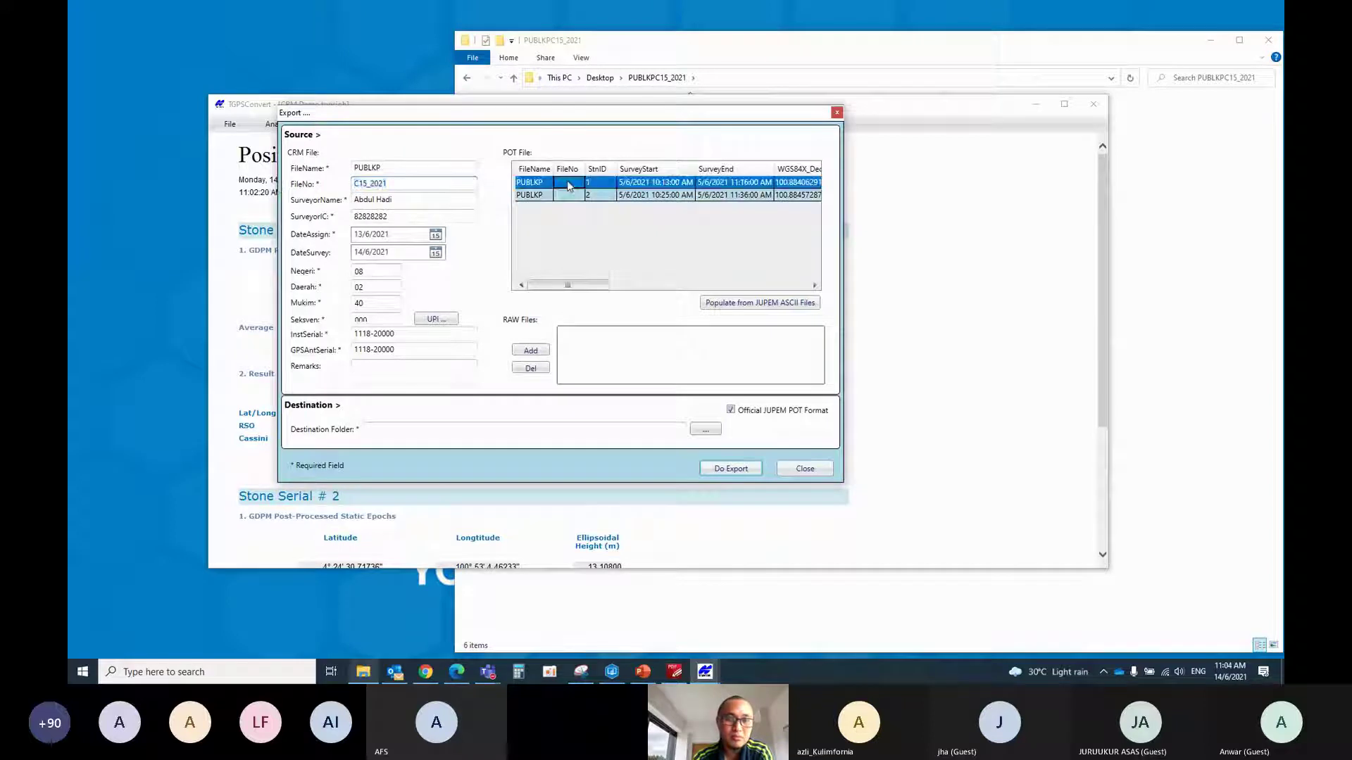
left_click(568, 182)
key("ctrl+v")
left_click(572, 196)
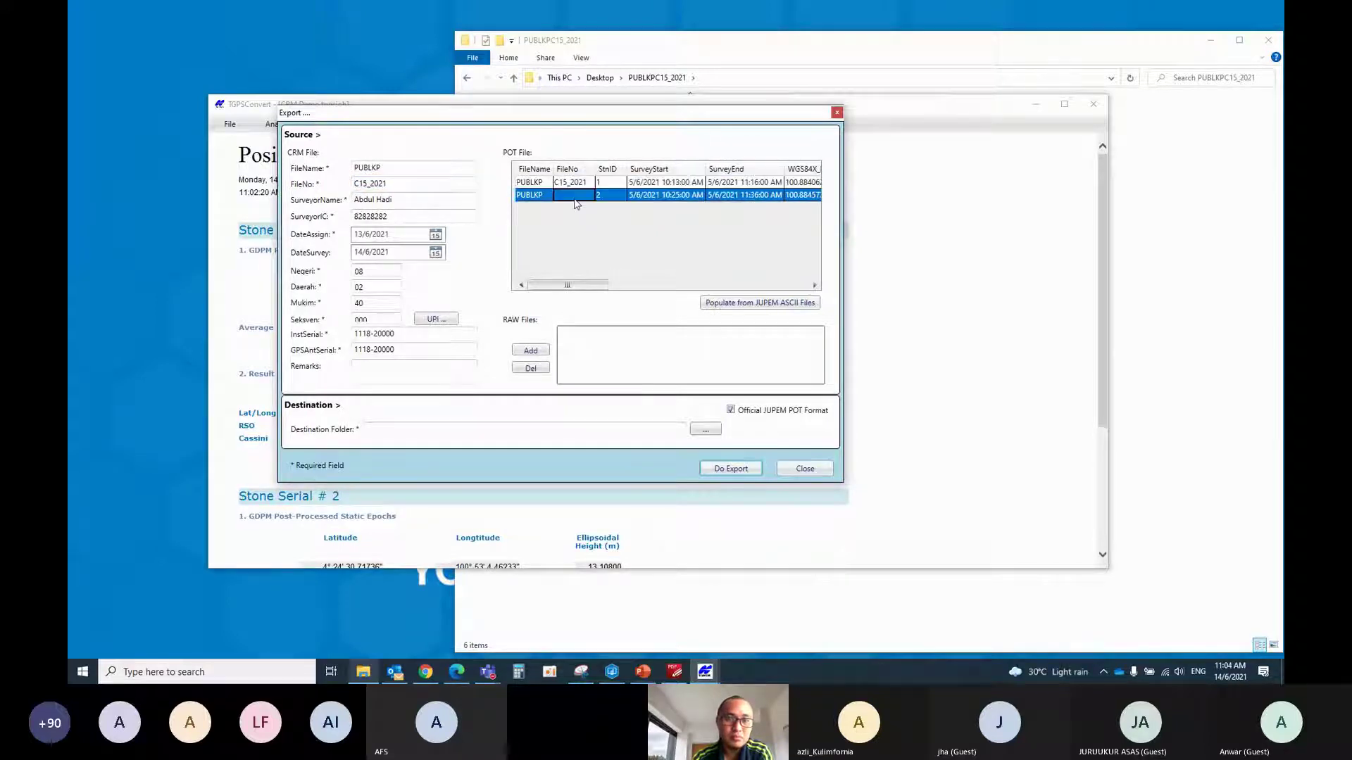
left_click(571, 197)
key("ctrl+v")
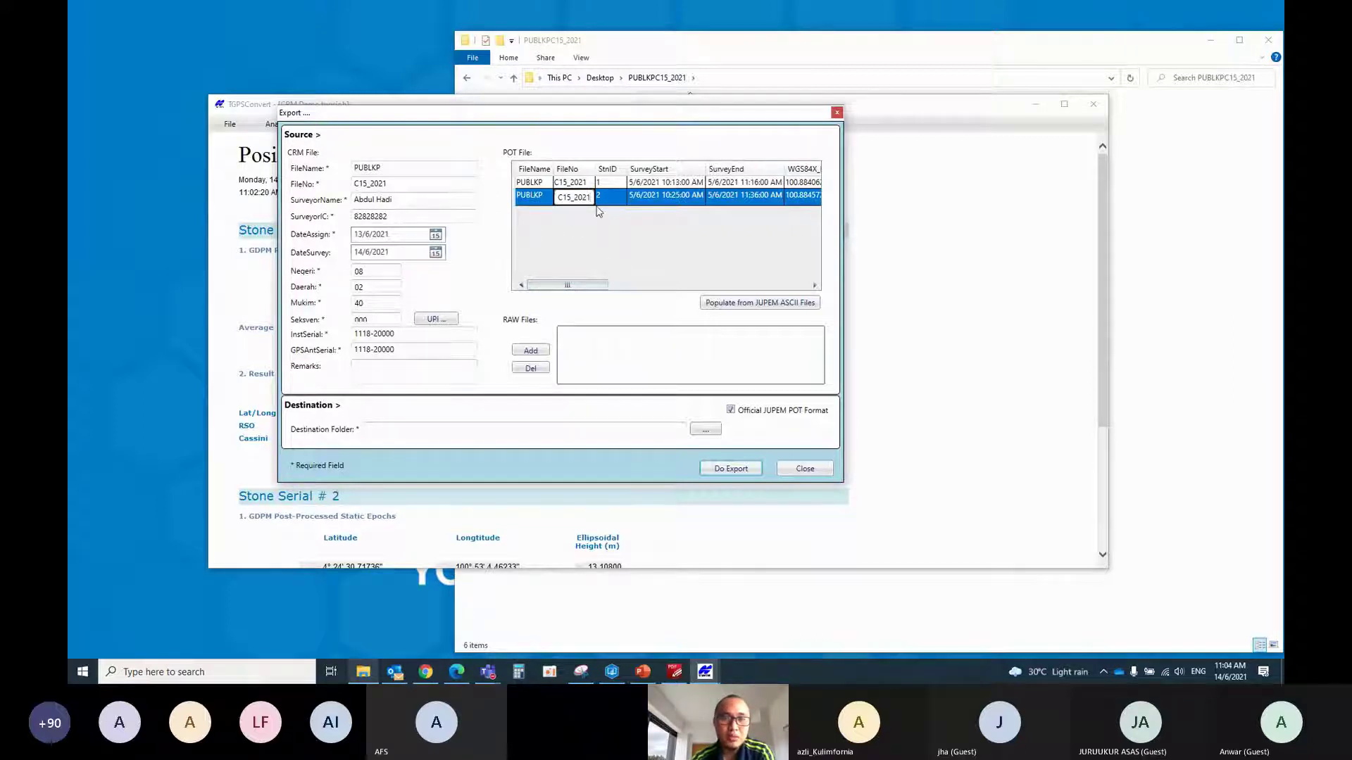
left_click_drag(600, 286, 745, 293)
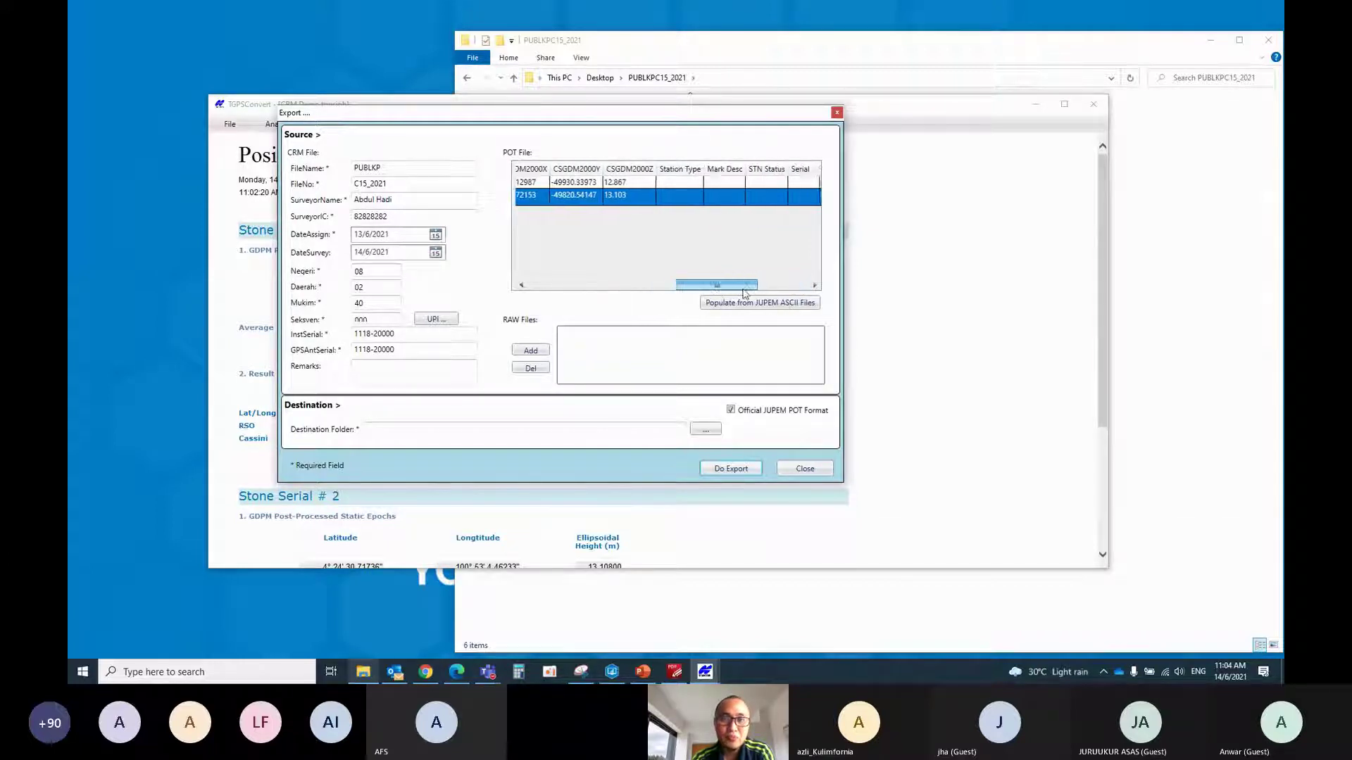
Set the Station Type of both stations to 6: GPS
left_click(676, 182)
left_click(697, 184)
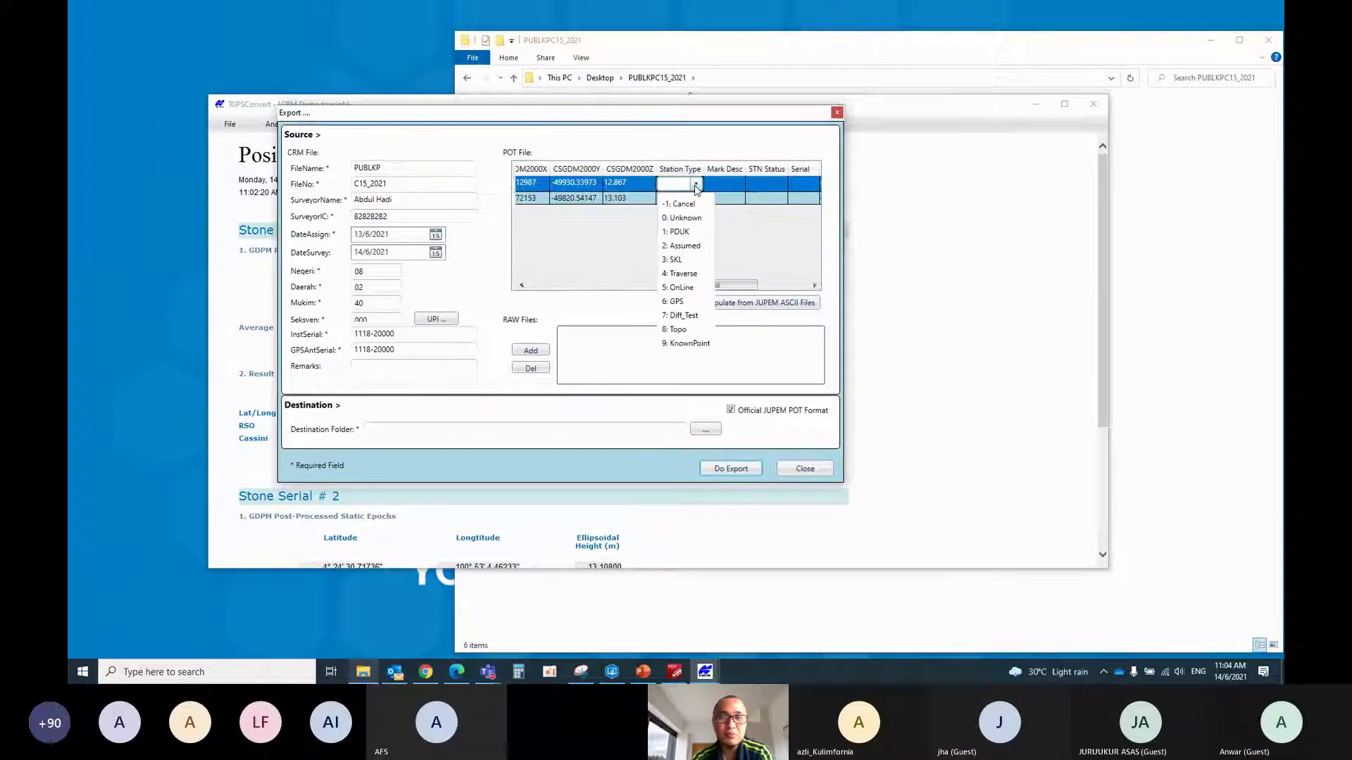
left_click(678, 303)
left_click(682, 197)
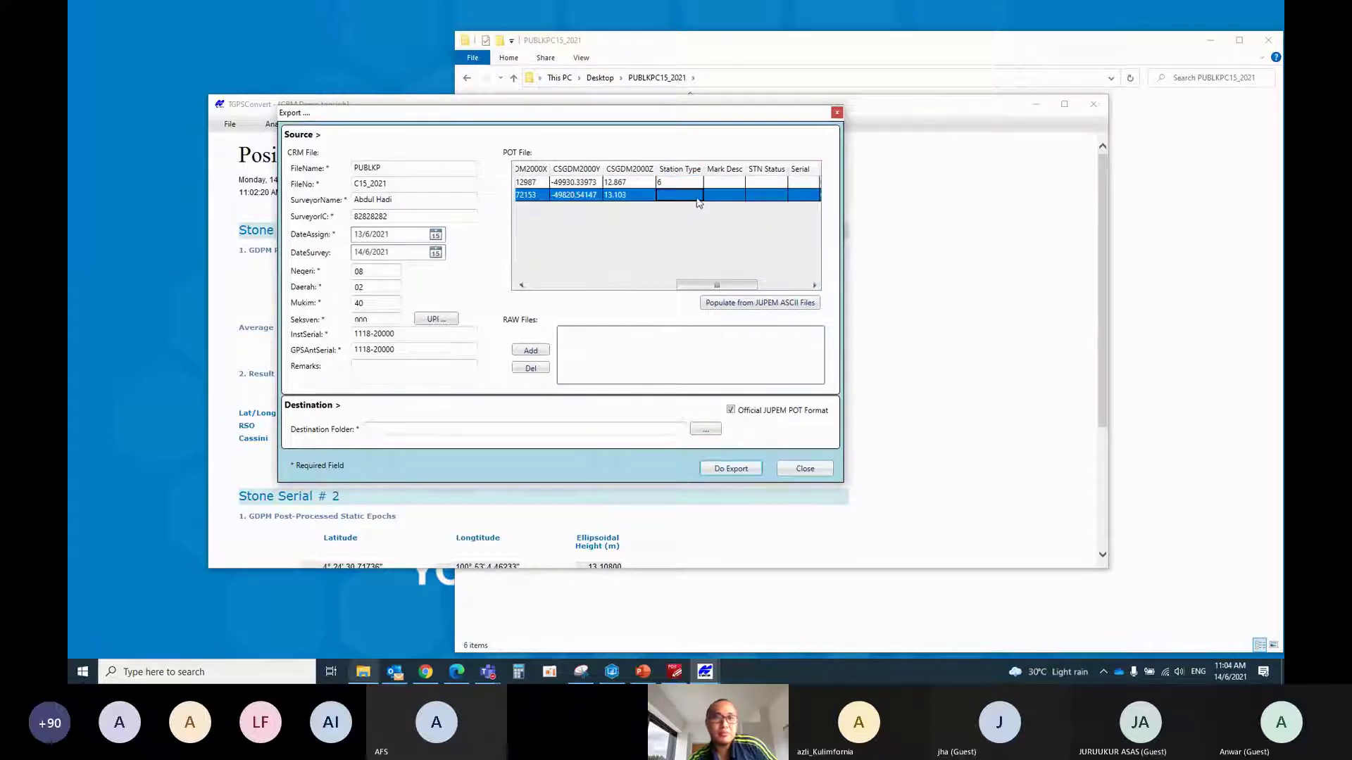
left_click(696, 198)
left_click(679, 304)
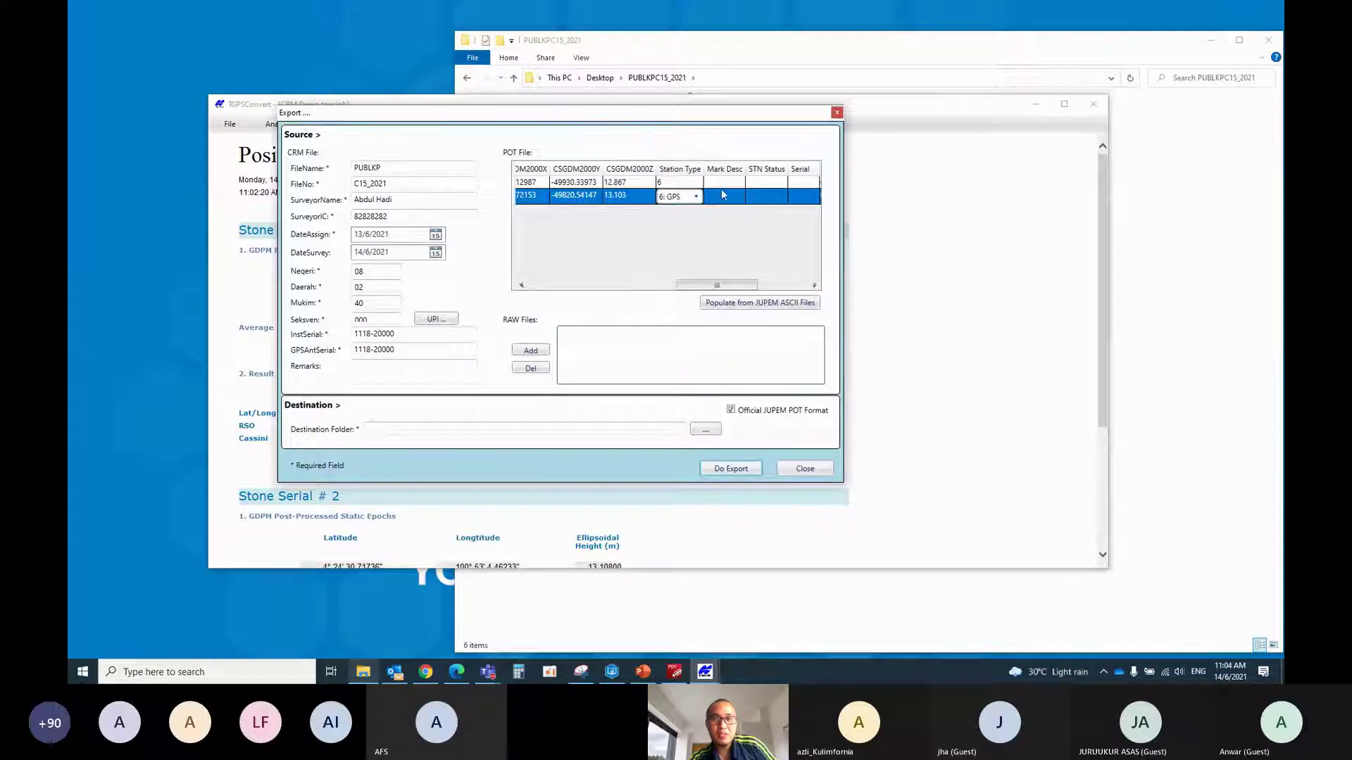
Give station 1 mark description PB and station 2 PpBB: Pepaku Besi Baru
left_click(743, 184)
left_click(743, 185)
left_click(739, 184)
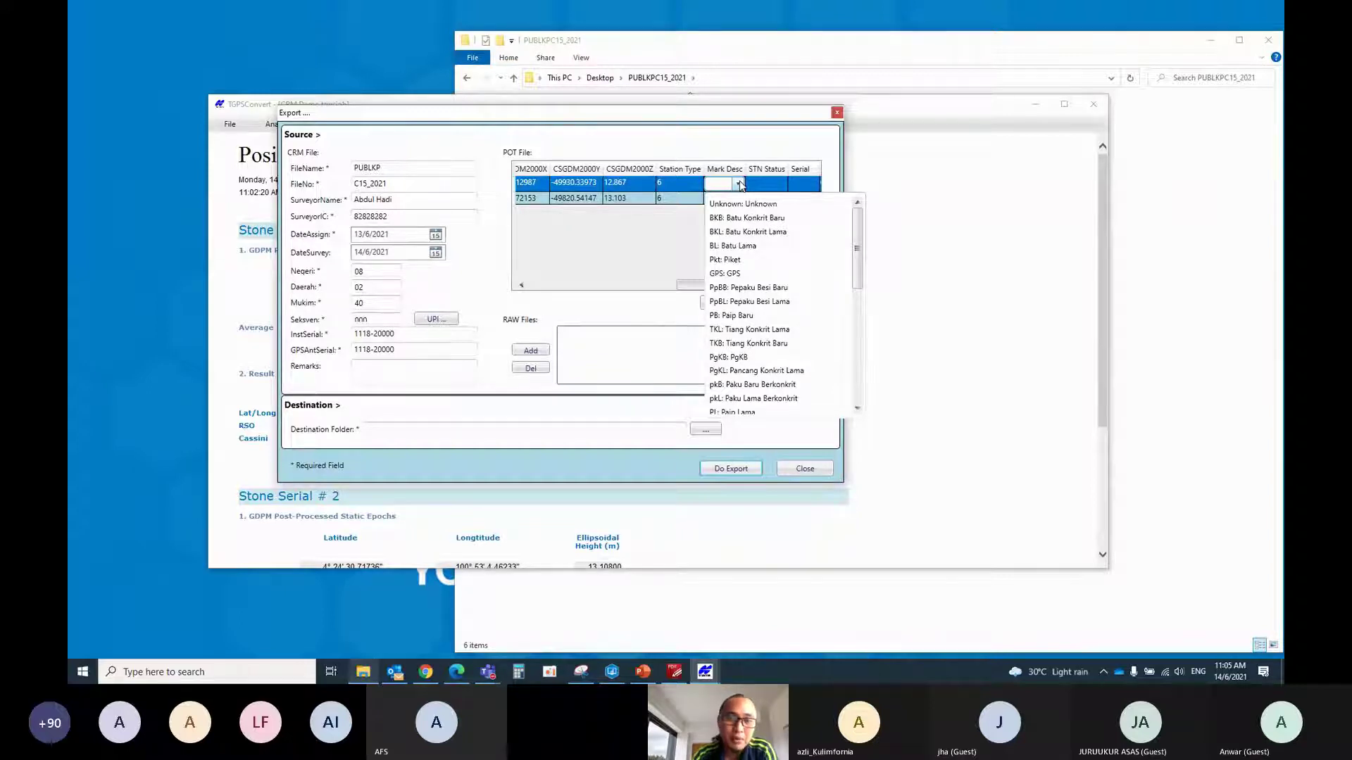
left_click(731, 315)
left_click(721, 198)
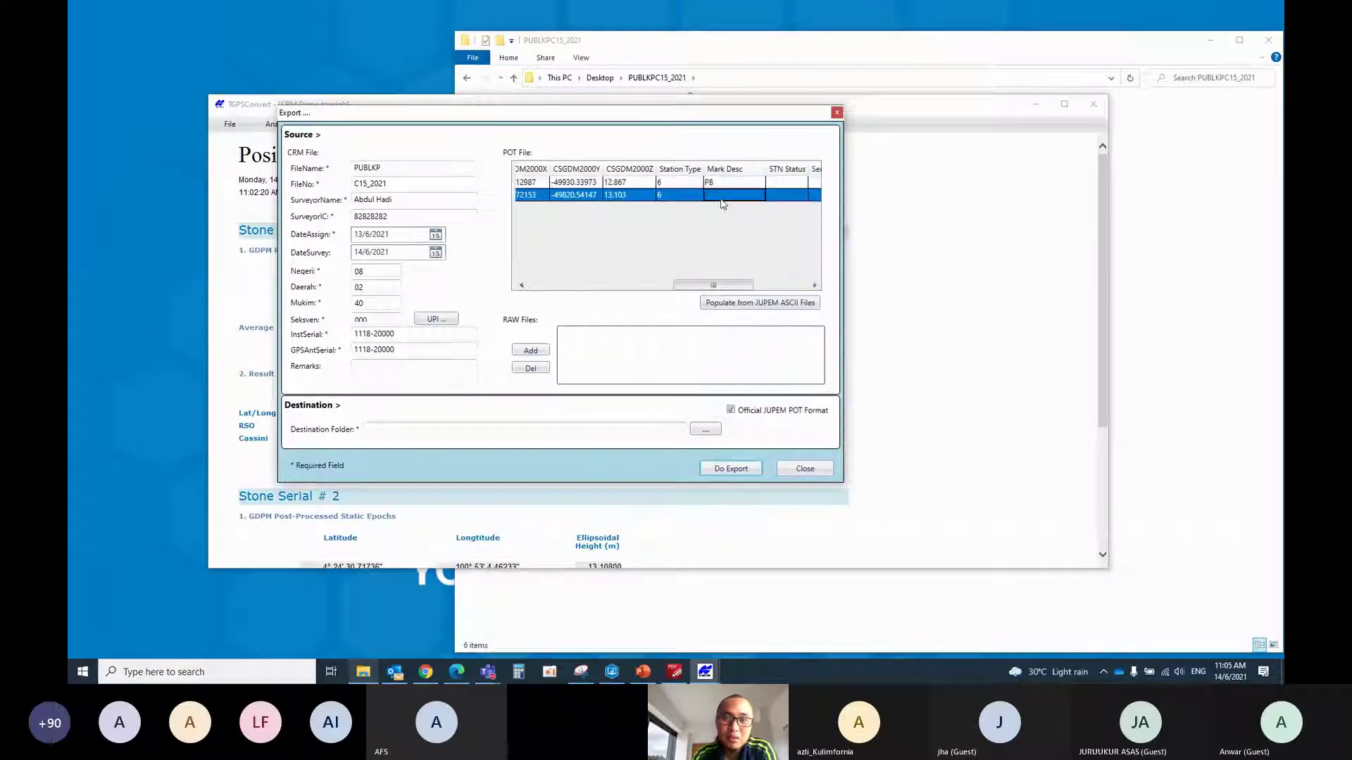
left_click(757, 198)
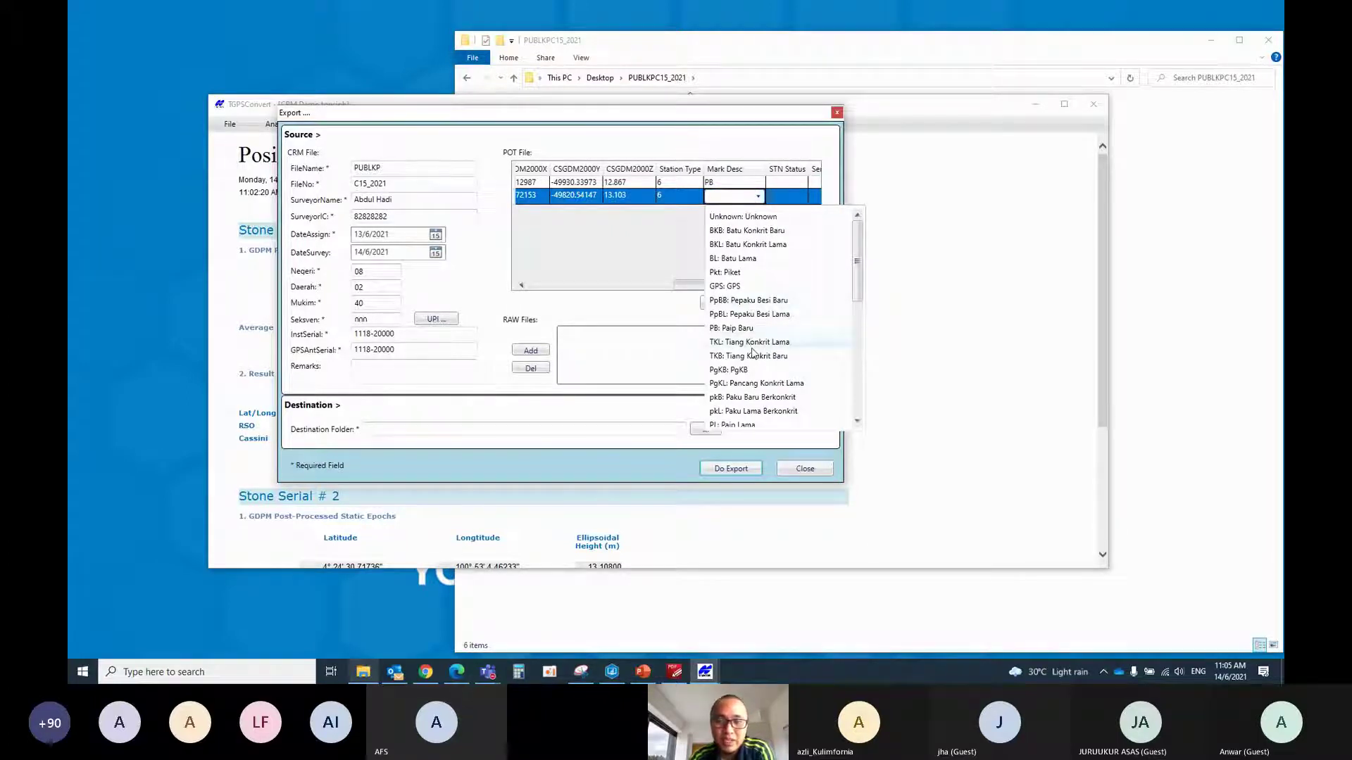
scroll(768, 369, "down", 1)
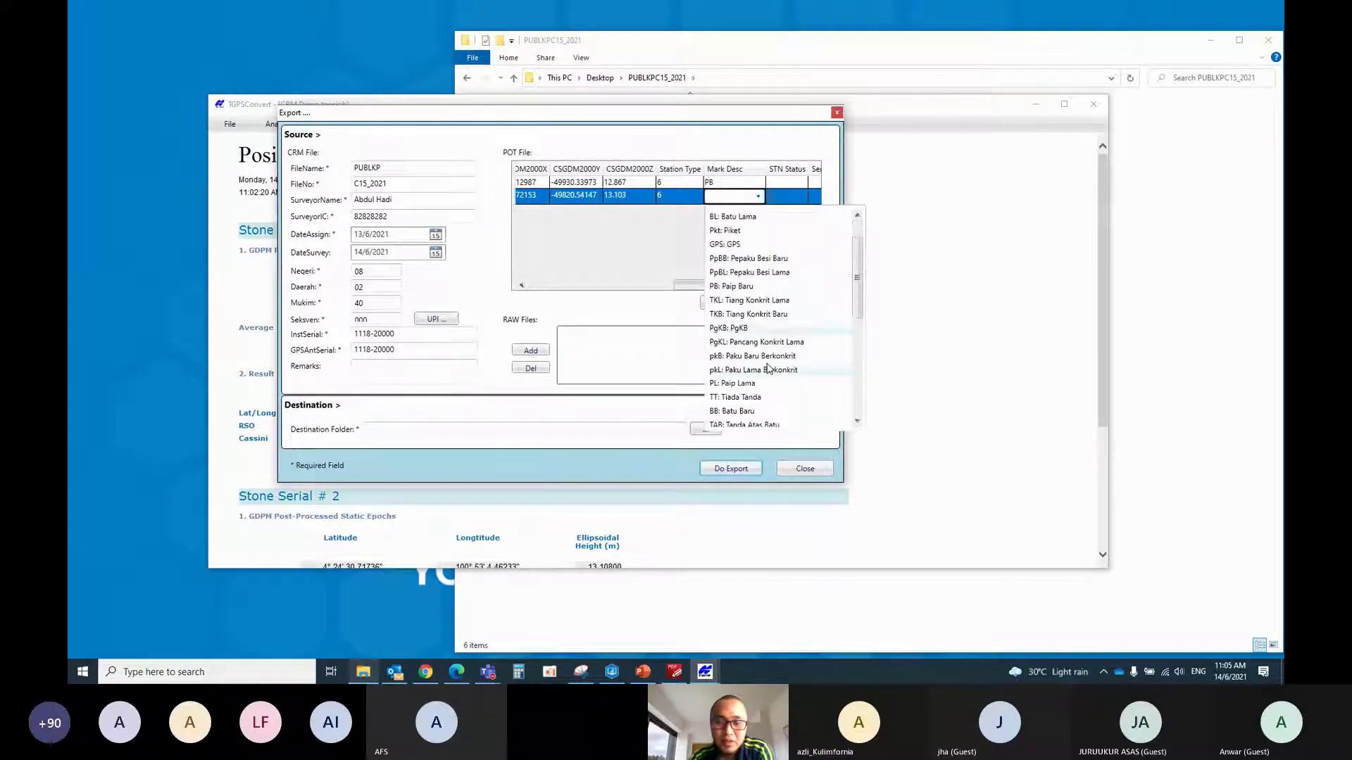
scroll(769, 368, "down", 3)
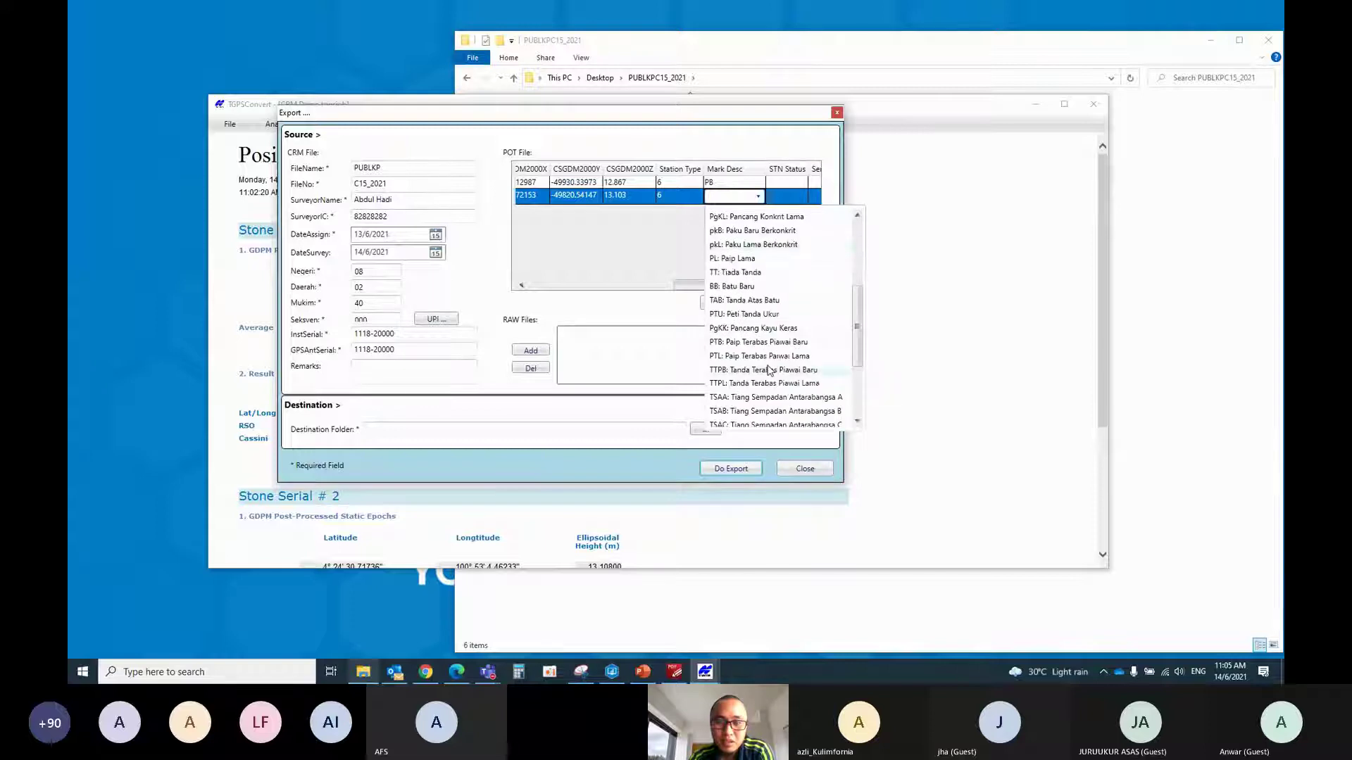
scroll(768, 366, "up", 4)
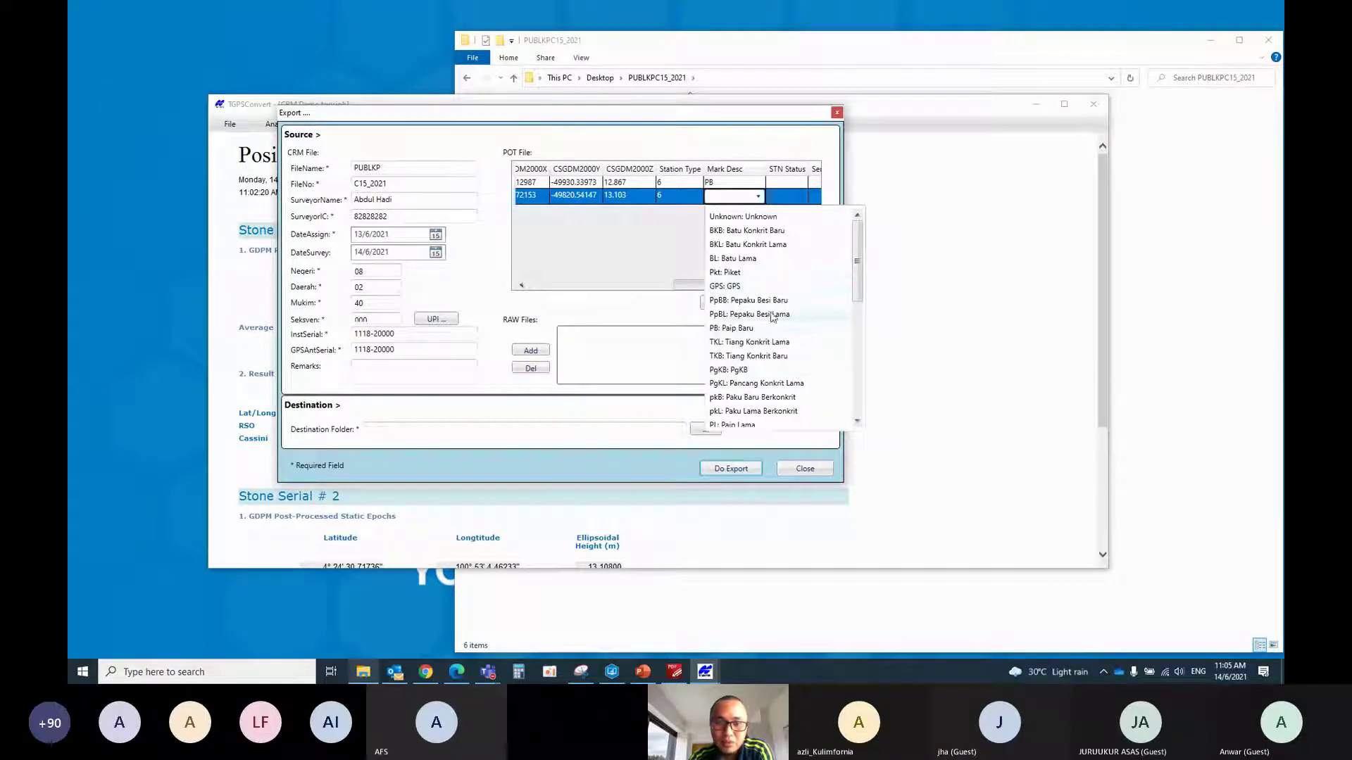
left_click(747, 303)
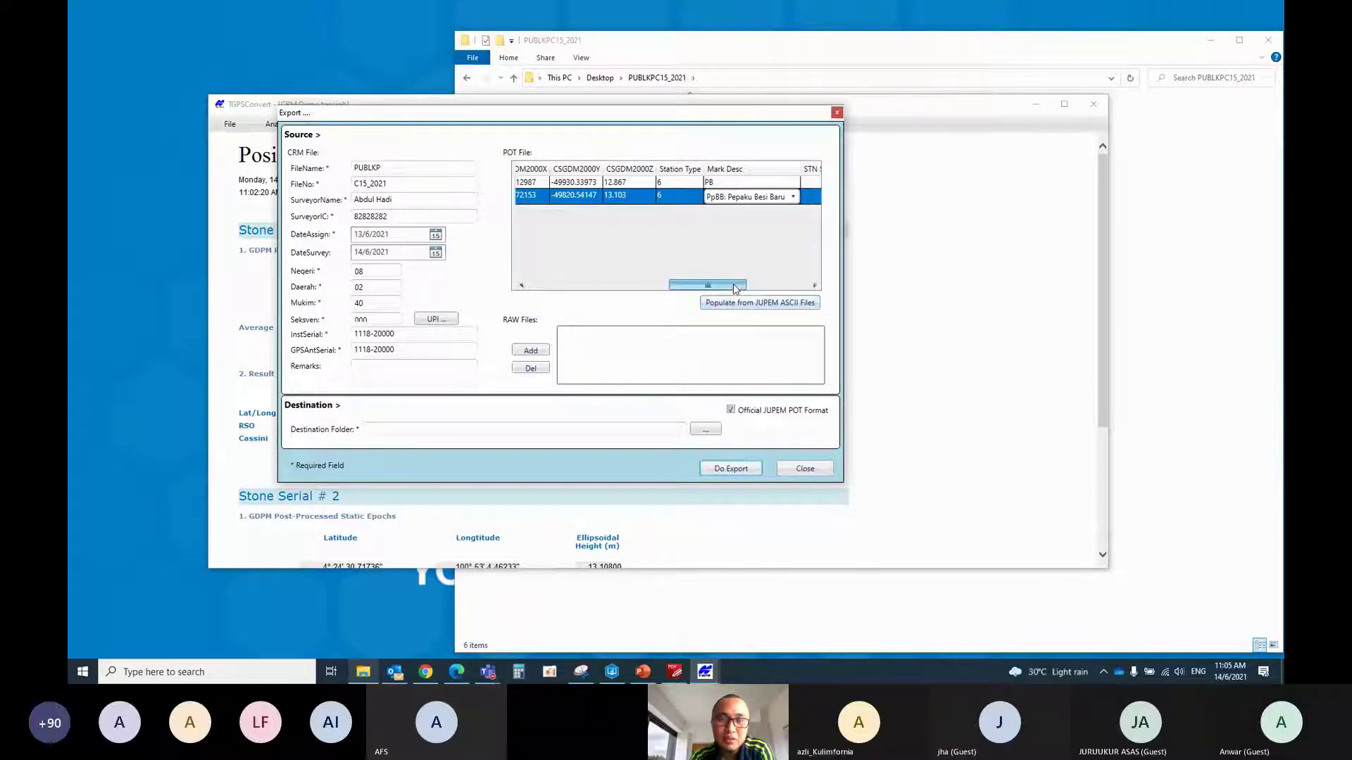
left_click_drag(745, 285, 757, 285)
left_click(767, 183)
Set both stations' STN Status to 20: Static GPS Observation
left_click(768, 184)
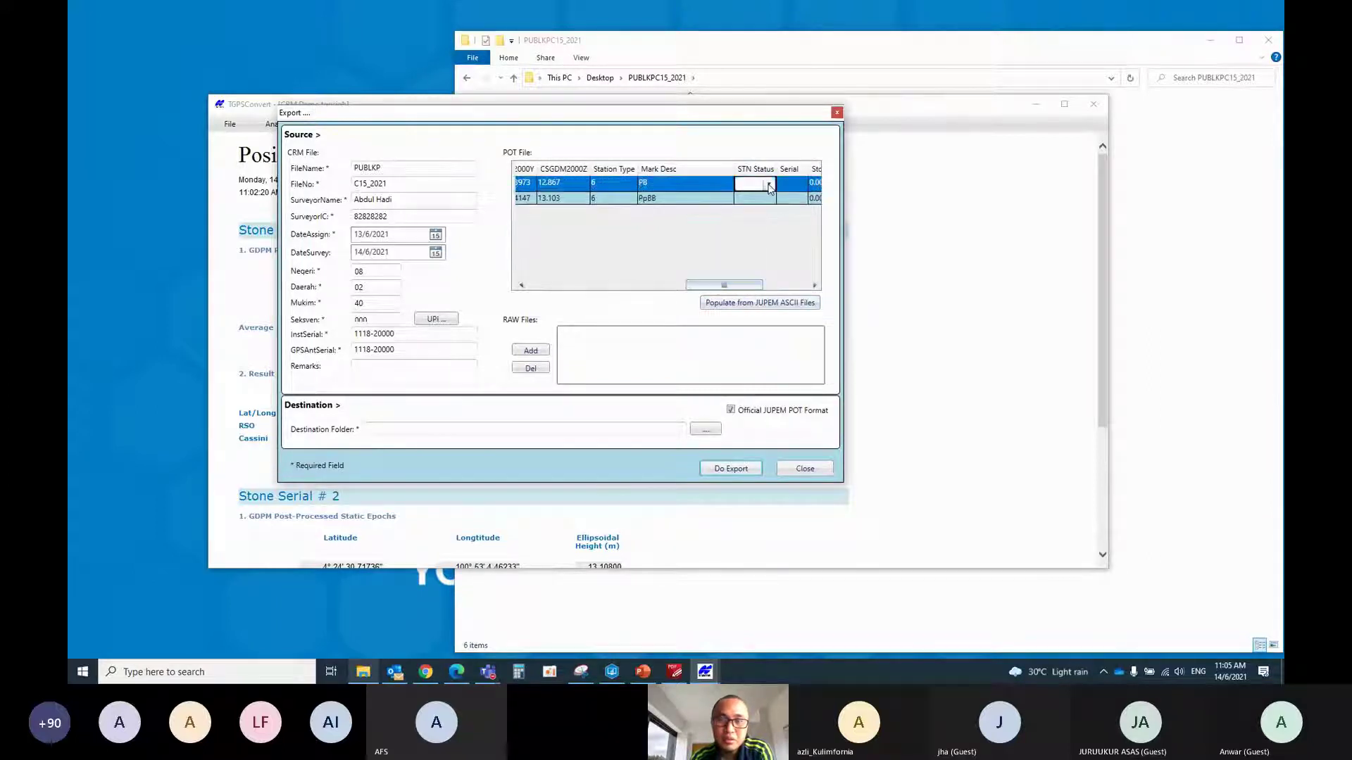
left_click(770, 184)
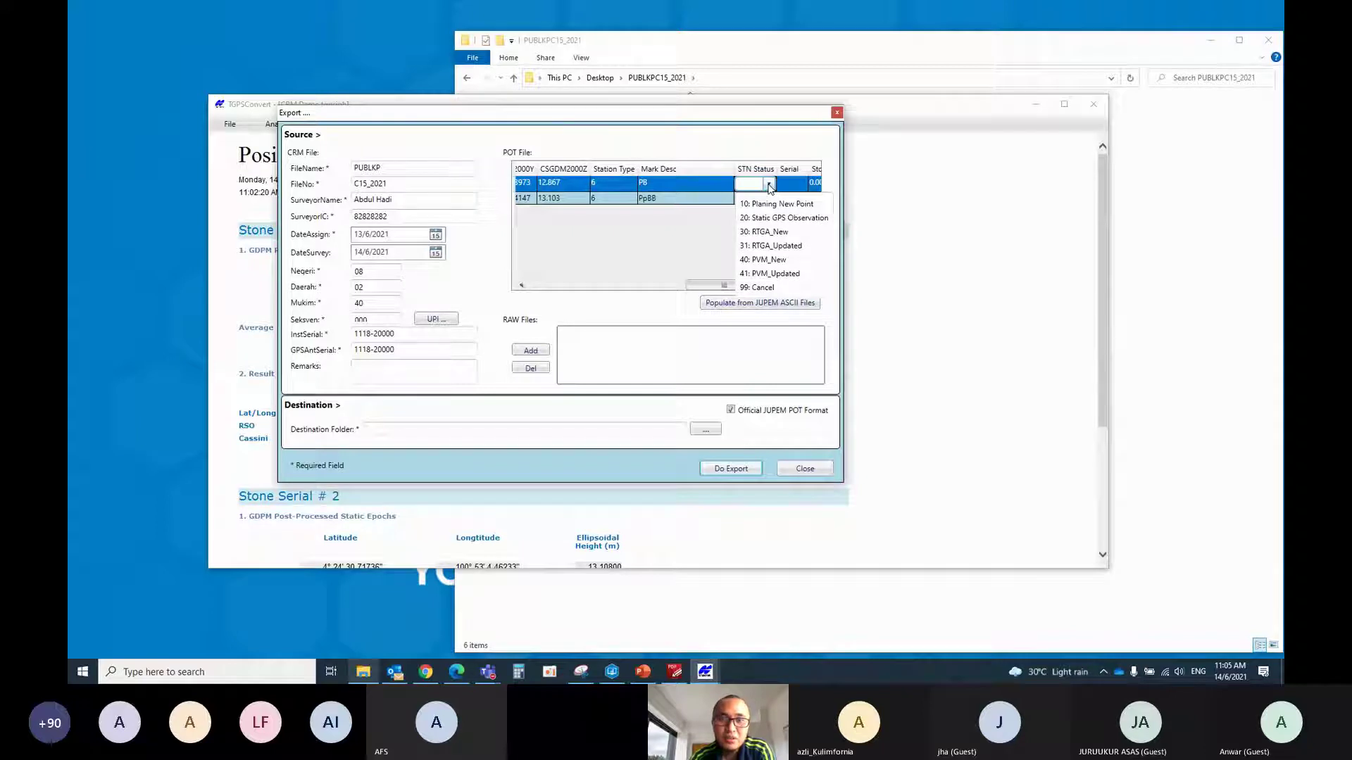
left_click(782, 218)
left_click(754, 200)
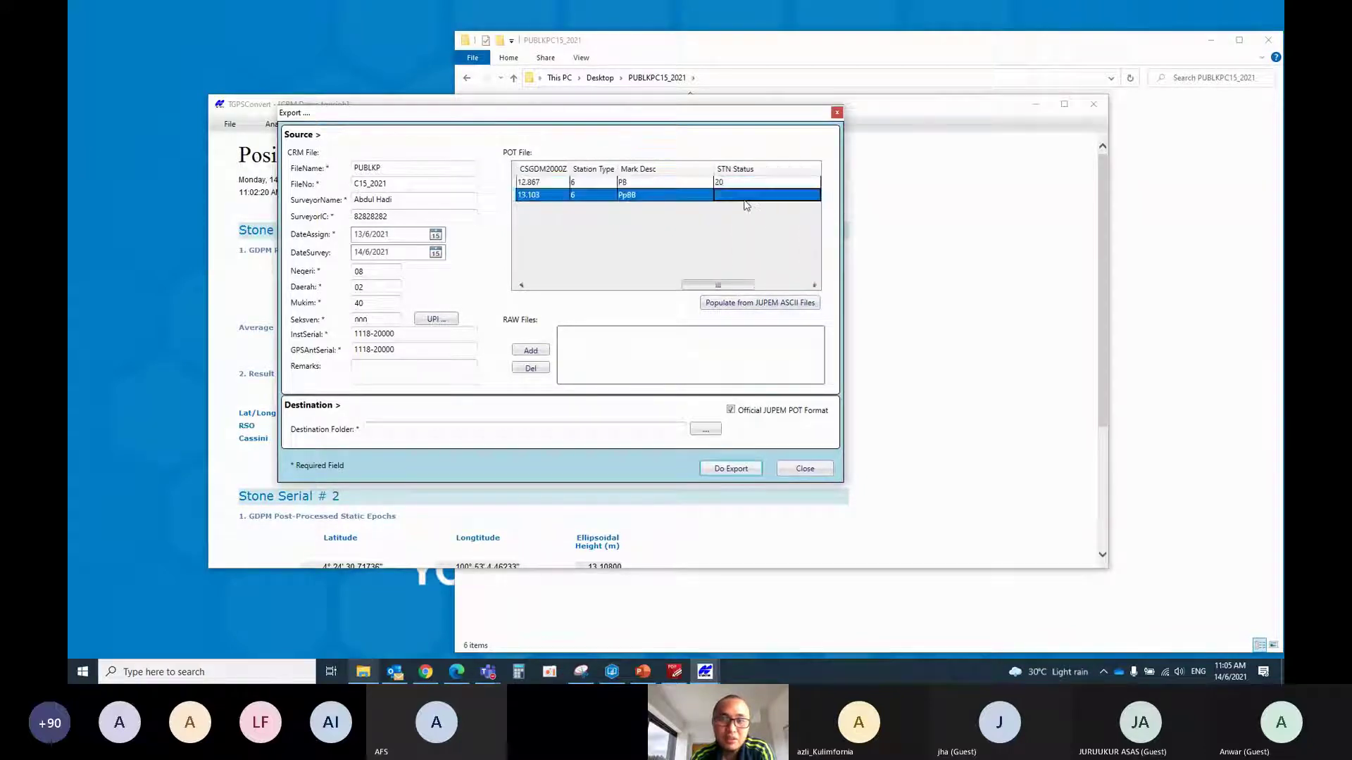
left_click(754, 200)
left_click(814, 197)
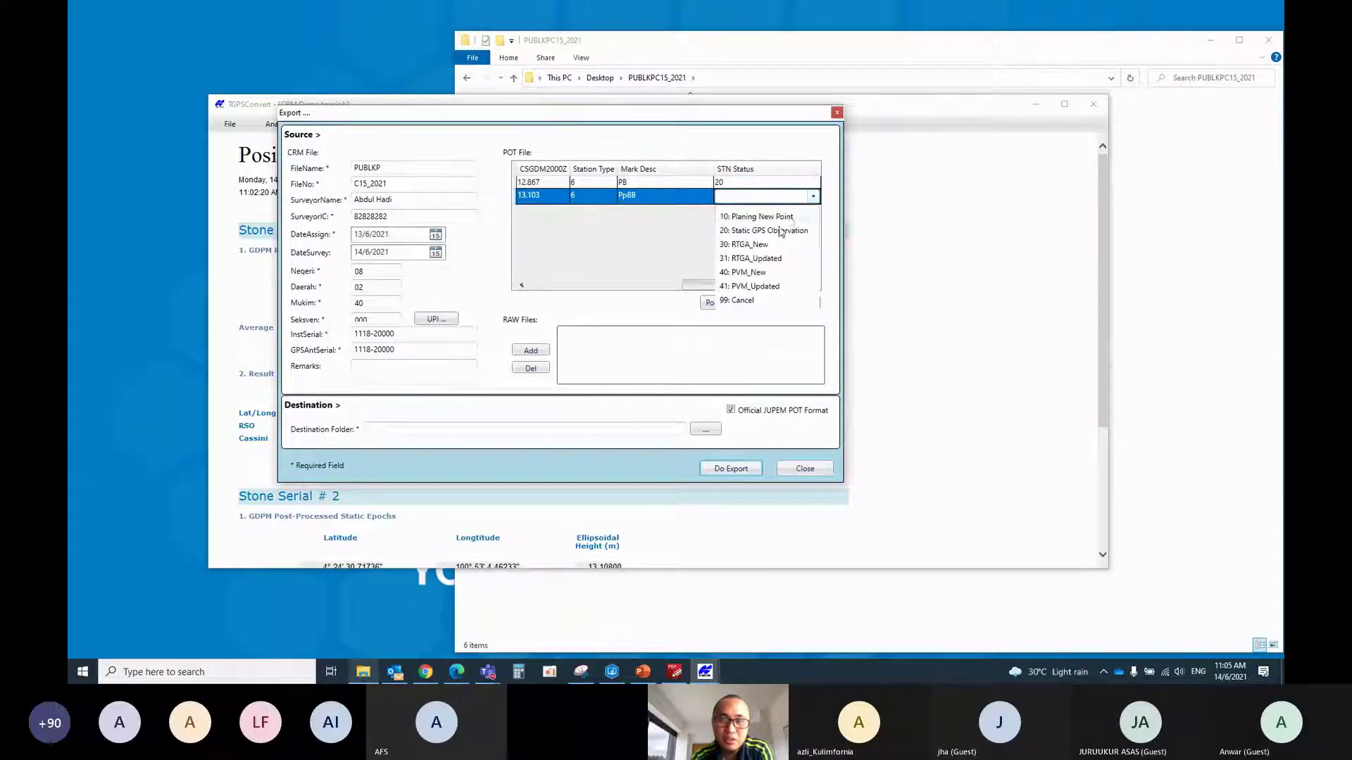
left_click(780, 233)
left_click(794, 285)
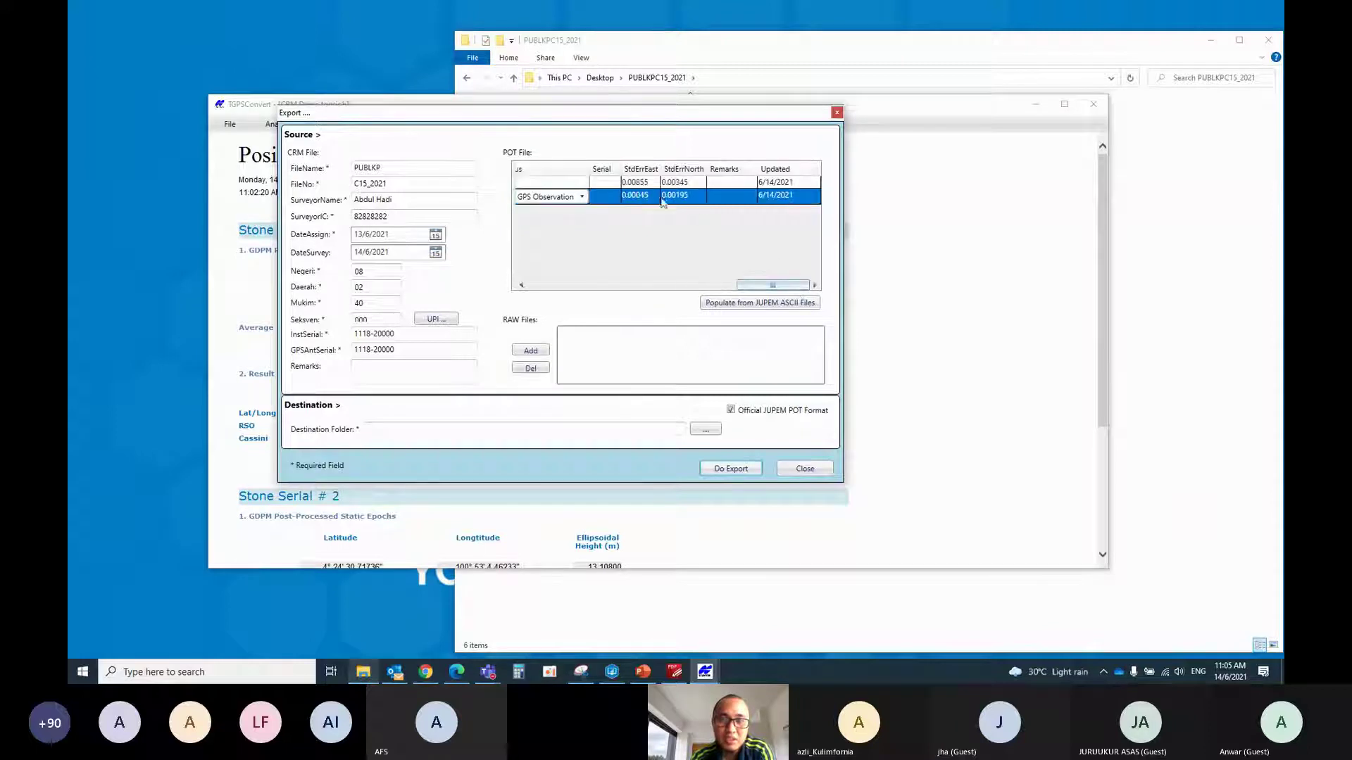
Enter serial C1001_1 for station 1, then paste and change it to C1001_2 for station 2
left_click(610, 184)
left_click(611, 185)
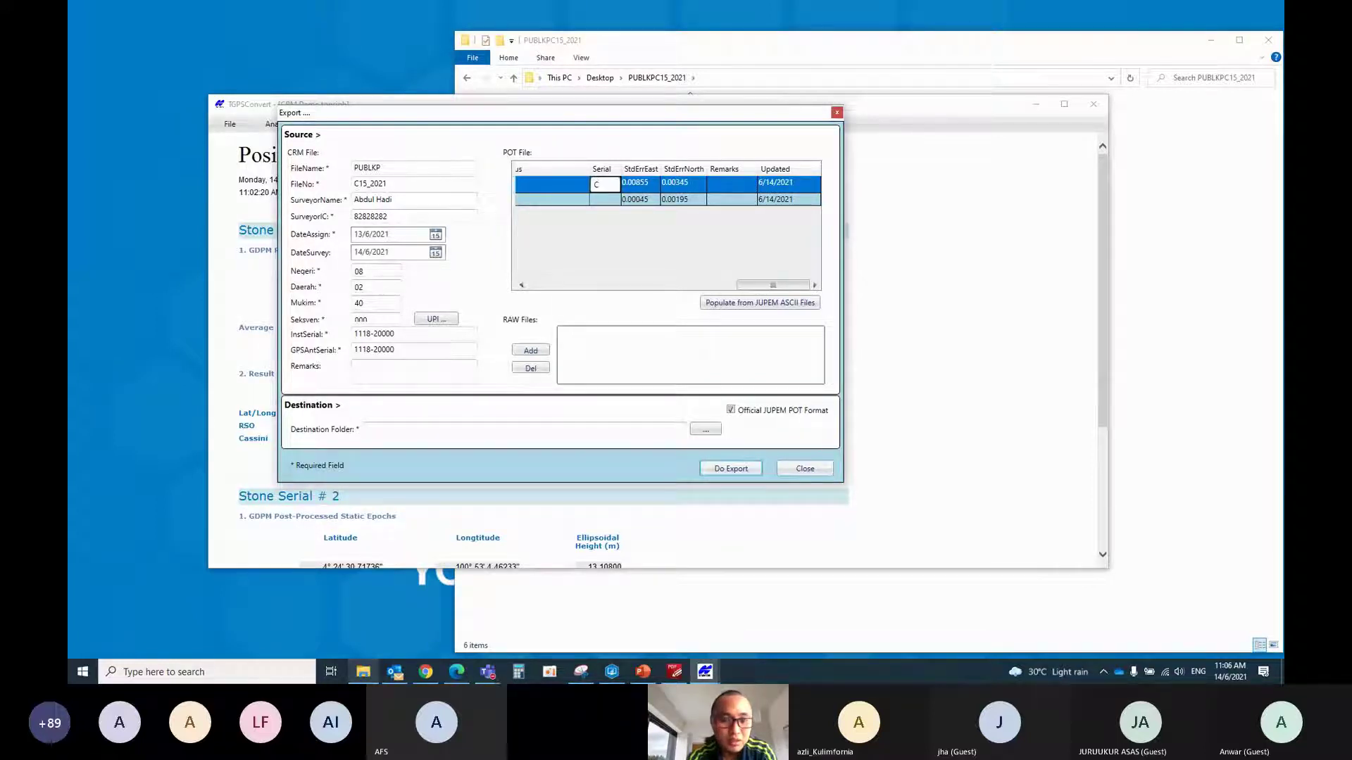
type("01")
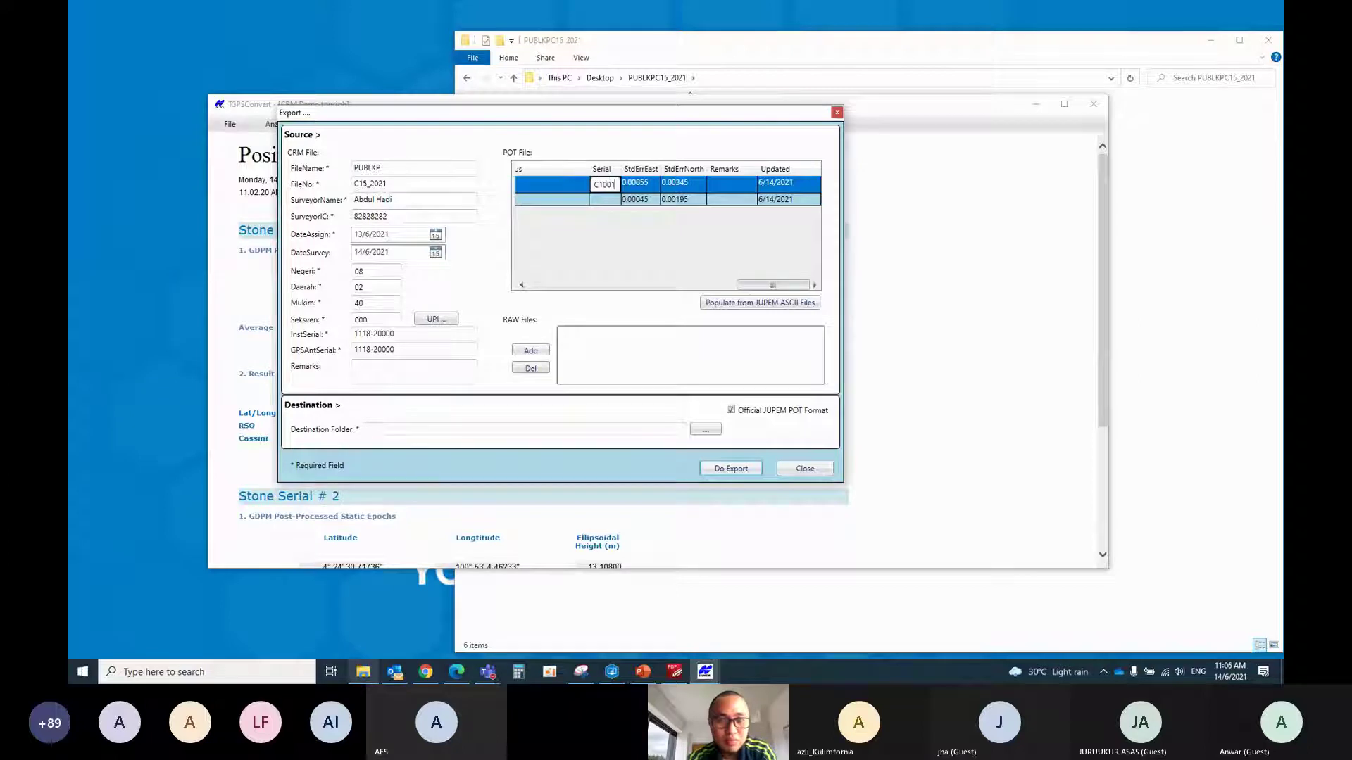
type("_1")
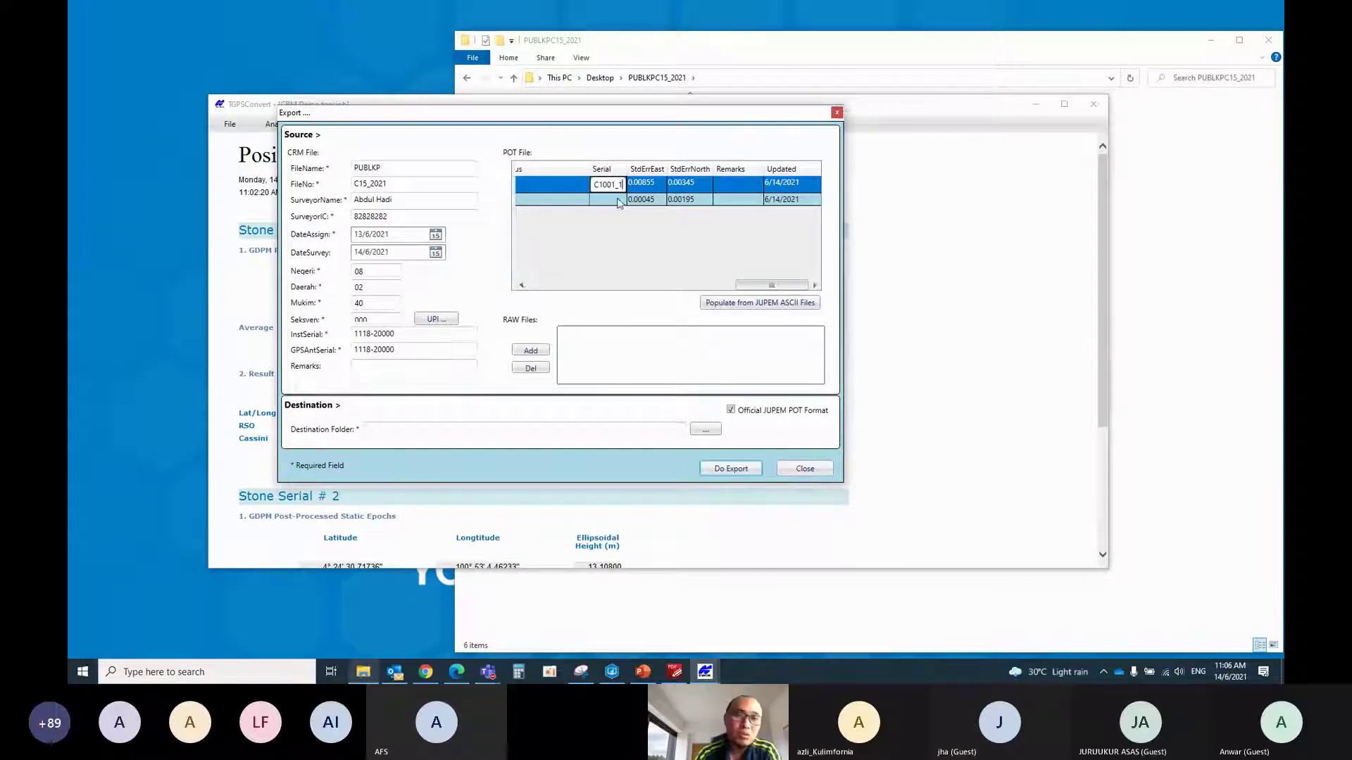
left_click_drag(594, 185, 637, 190)
key("ctrl+c")
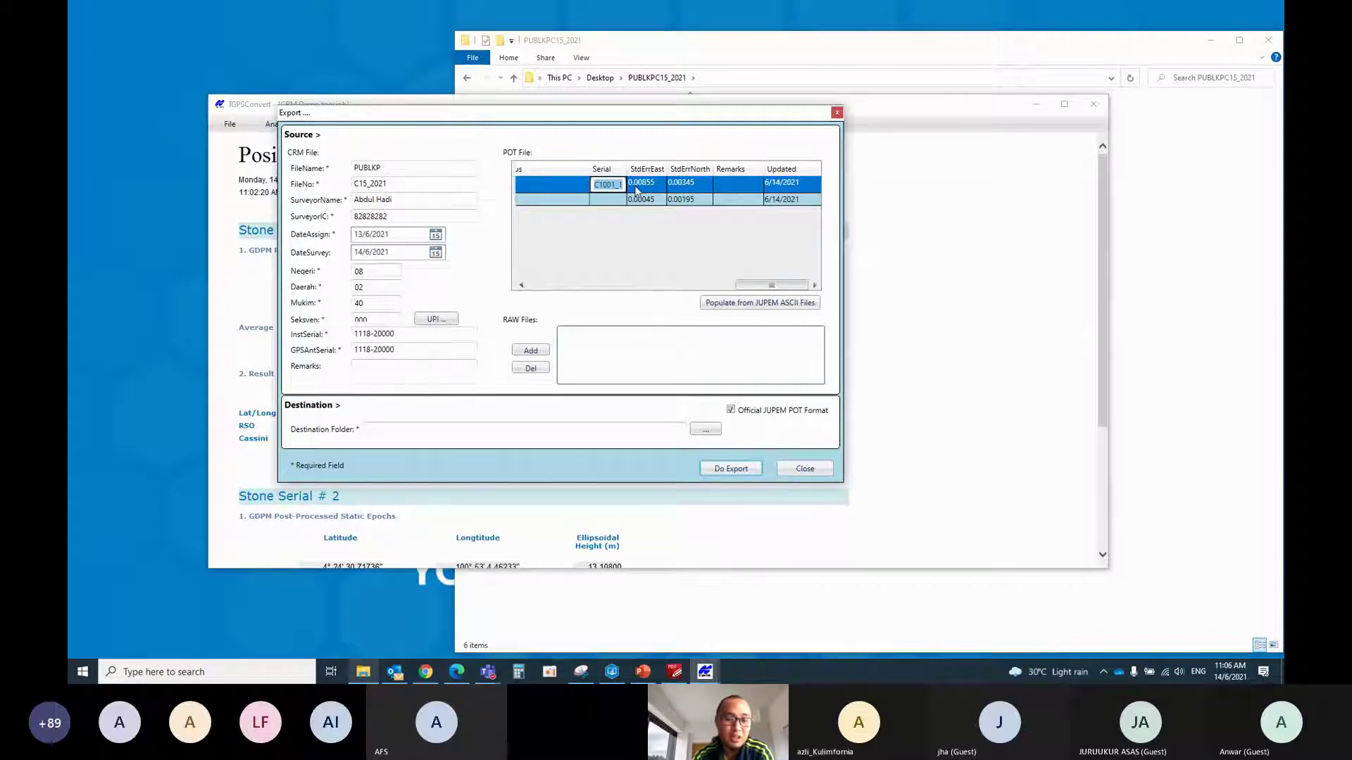
left_click(620, 204)
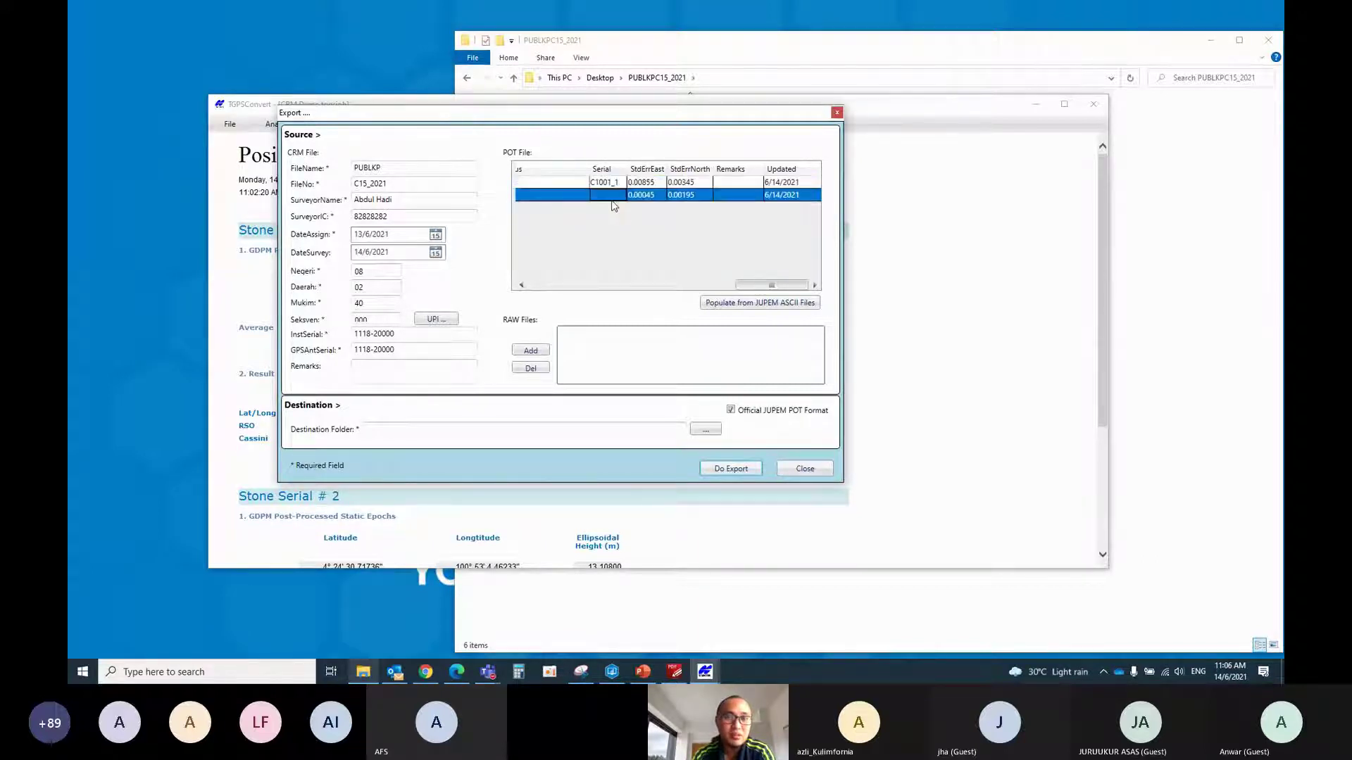
left_click(612, 197)
key("ctrl+v")
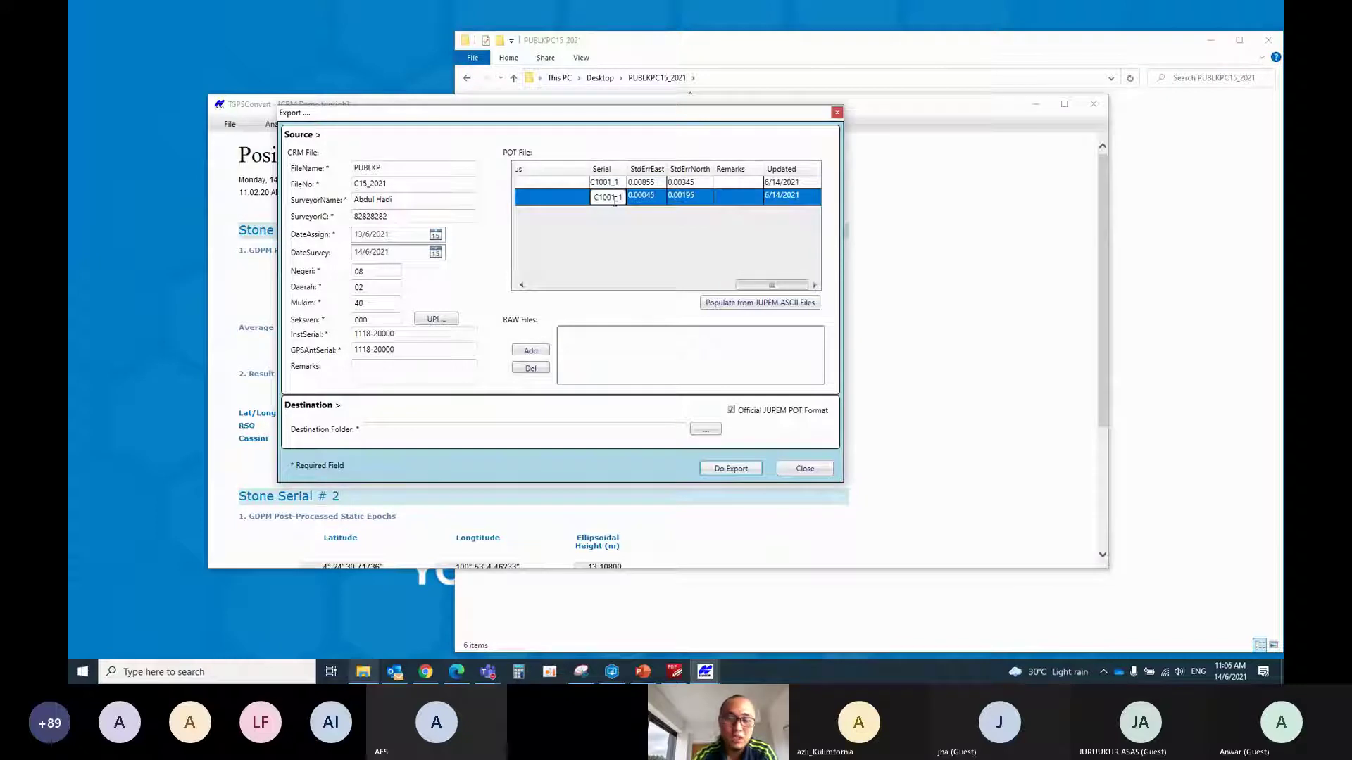
key("BackSpace")
type("2")
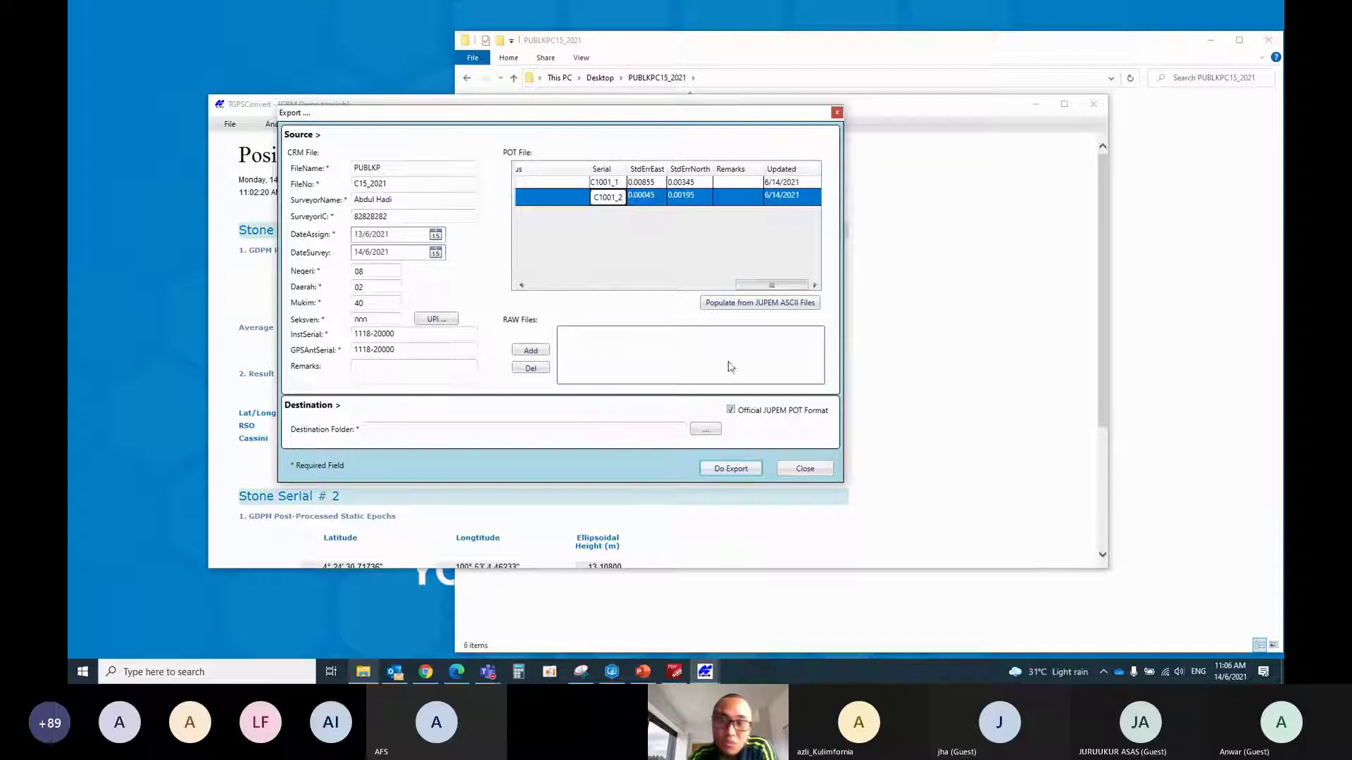
Attach raw files 1_1.21N, 1_1.21O, 1_2.21N and 1_2.21O from CRM\GDSMPROJECT\RAW to the export
left_click(531, 352)
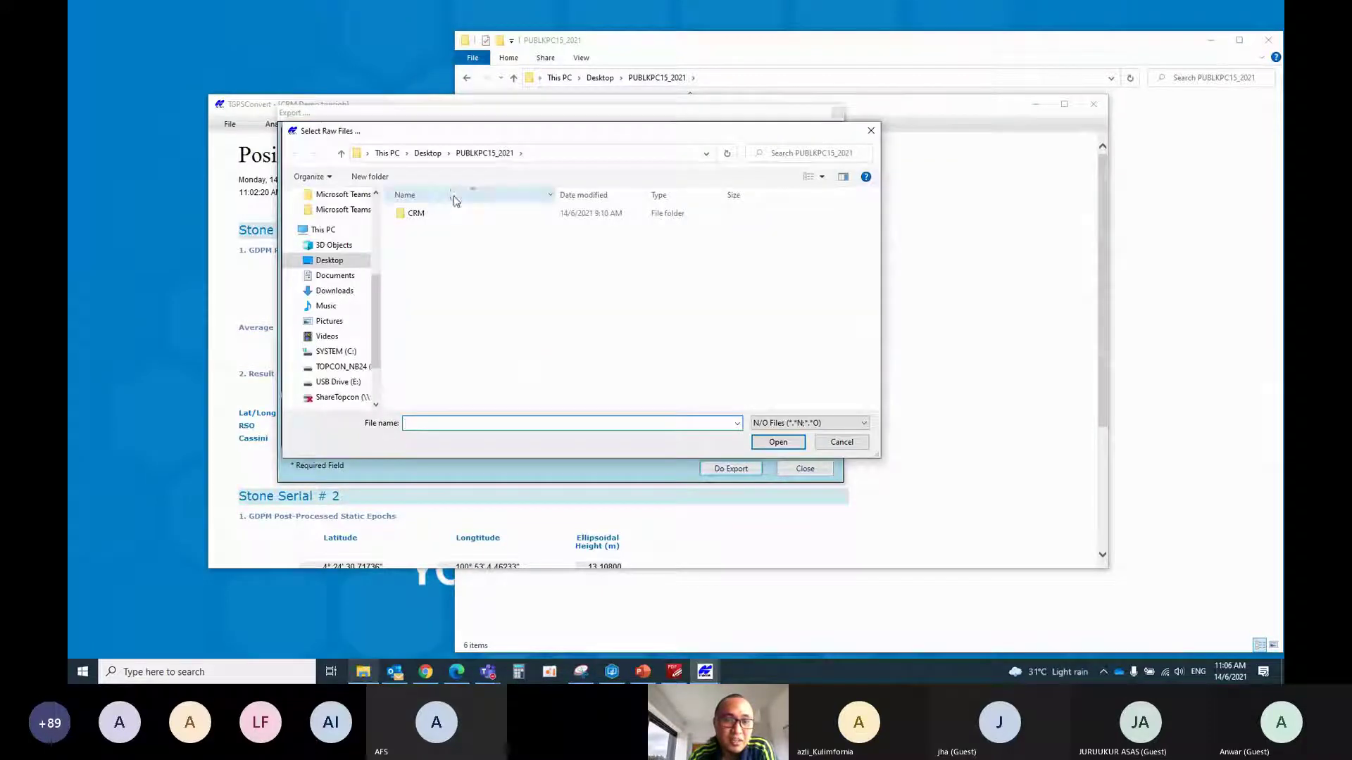
double_click(428, 214)
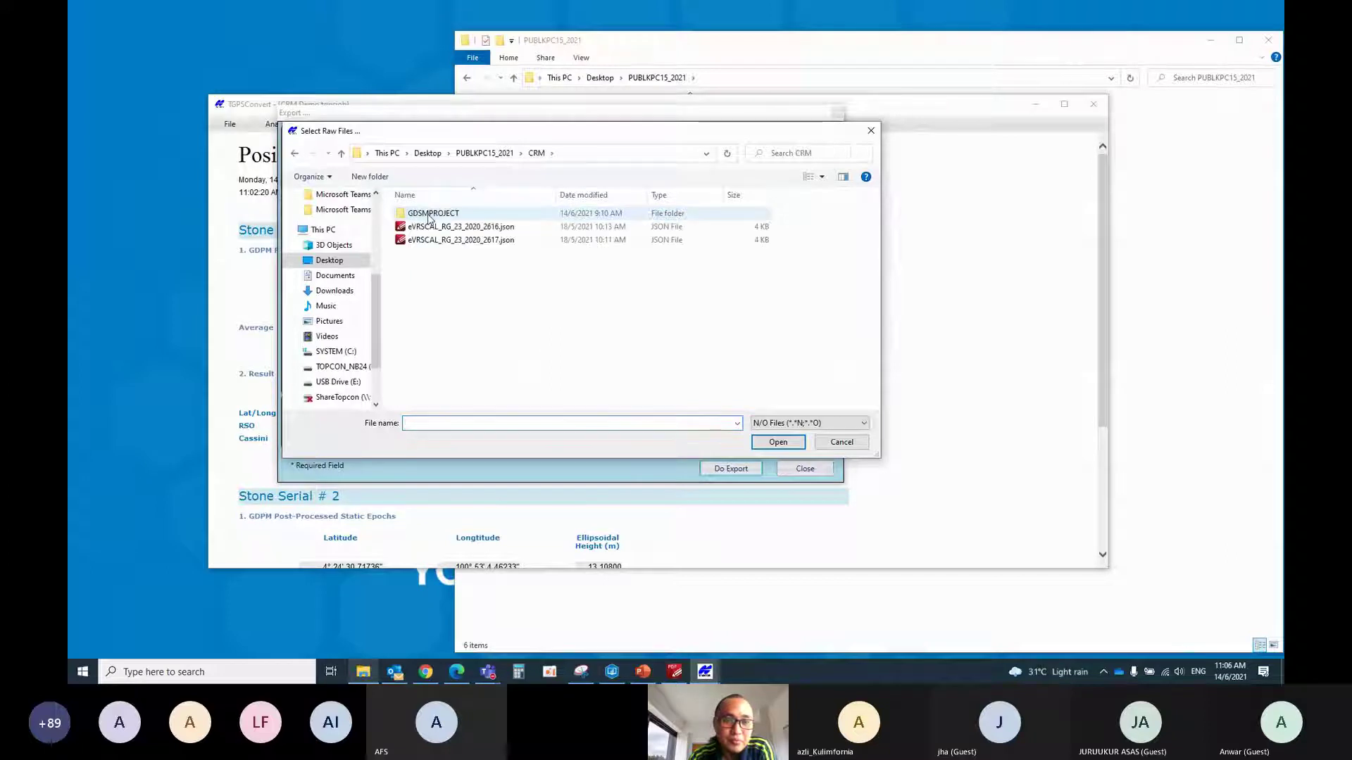
left_click(428, 215)
double_click(428, 215)
double_click(429, 215)
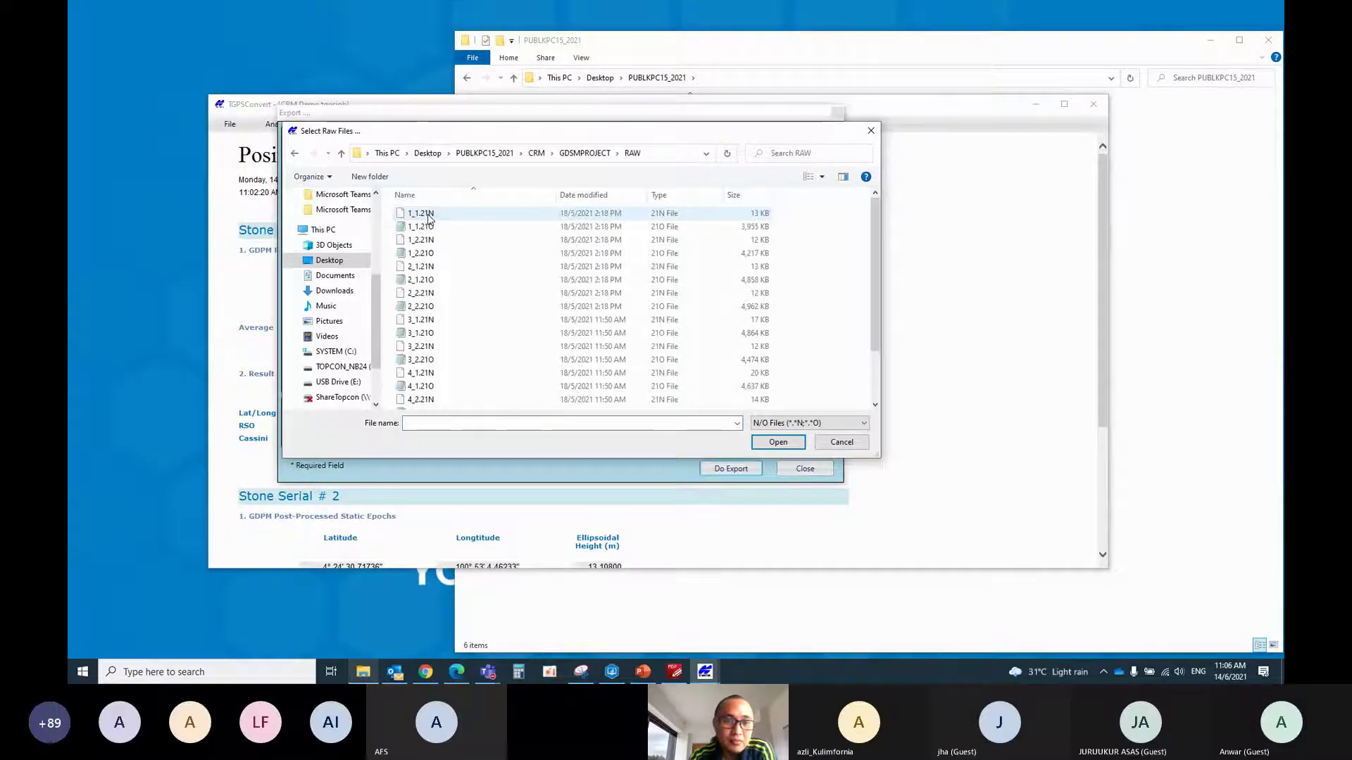
left_click(421, 213)
left_click(422, 227, "ctrl")
left_click(423, 241, "ctrl")
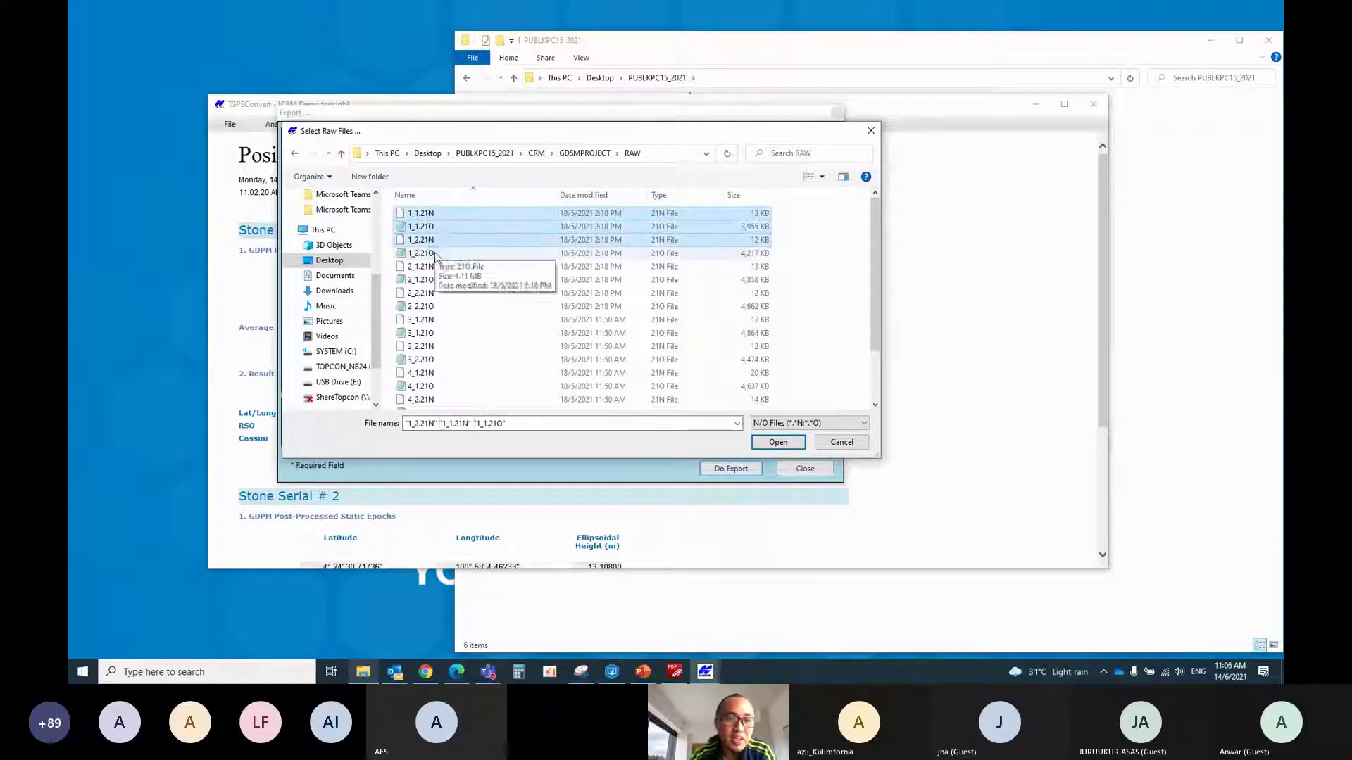
left_click(437, 253, "ctrl")
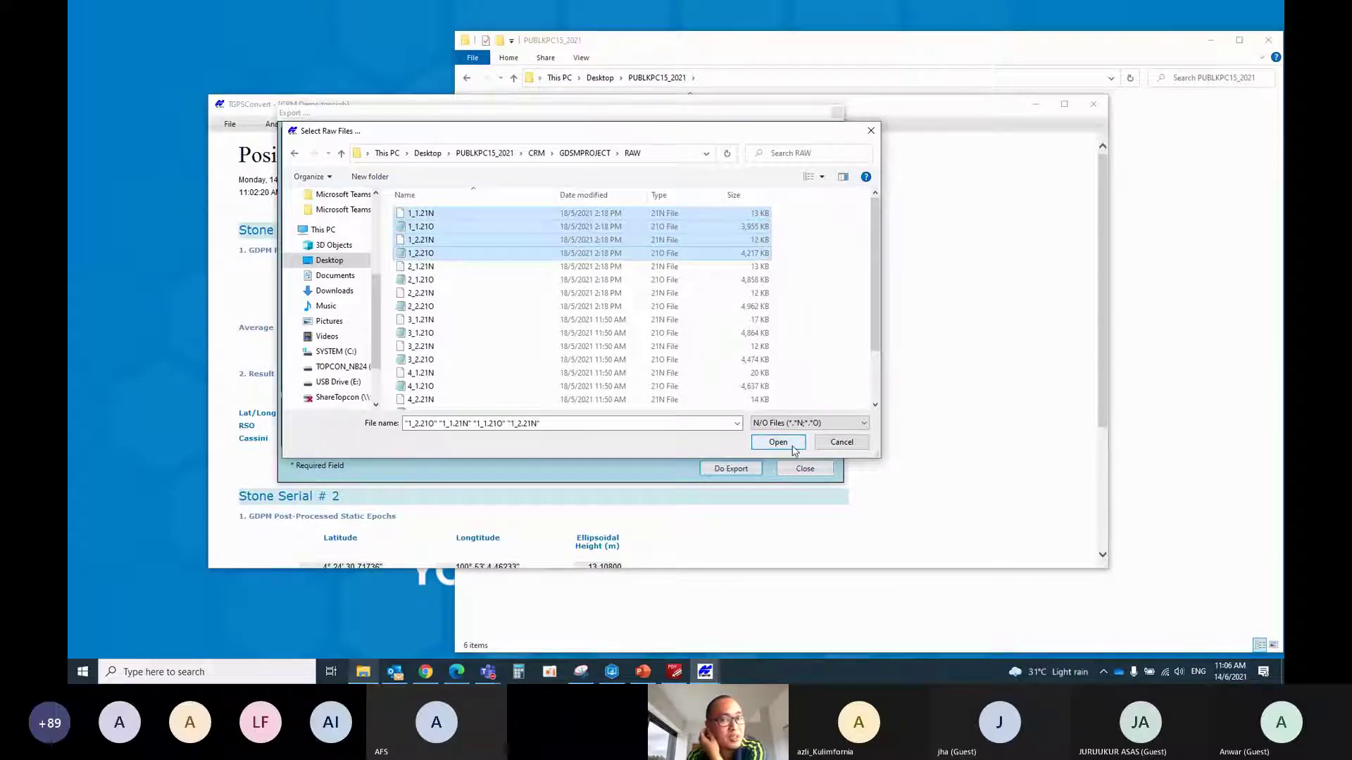
left_click(791, 446)
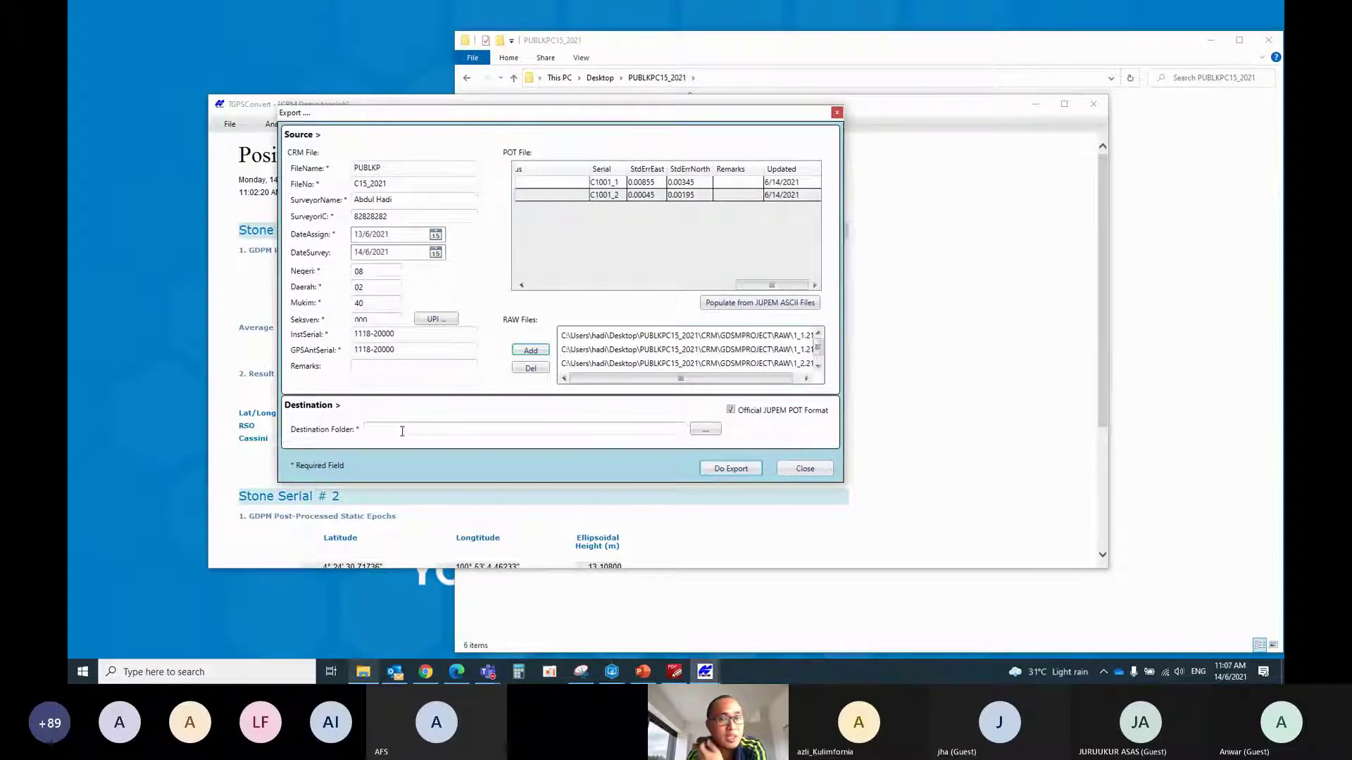
Create a 'Demo CRM' folder on the Desktop as destination and run the export
left_click(706, 428)
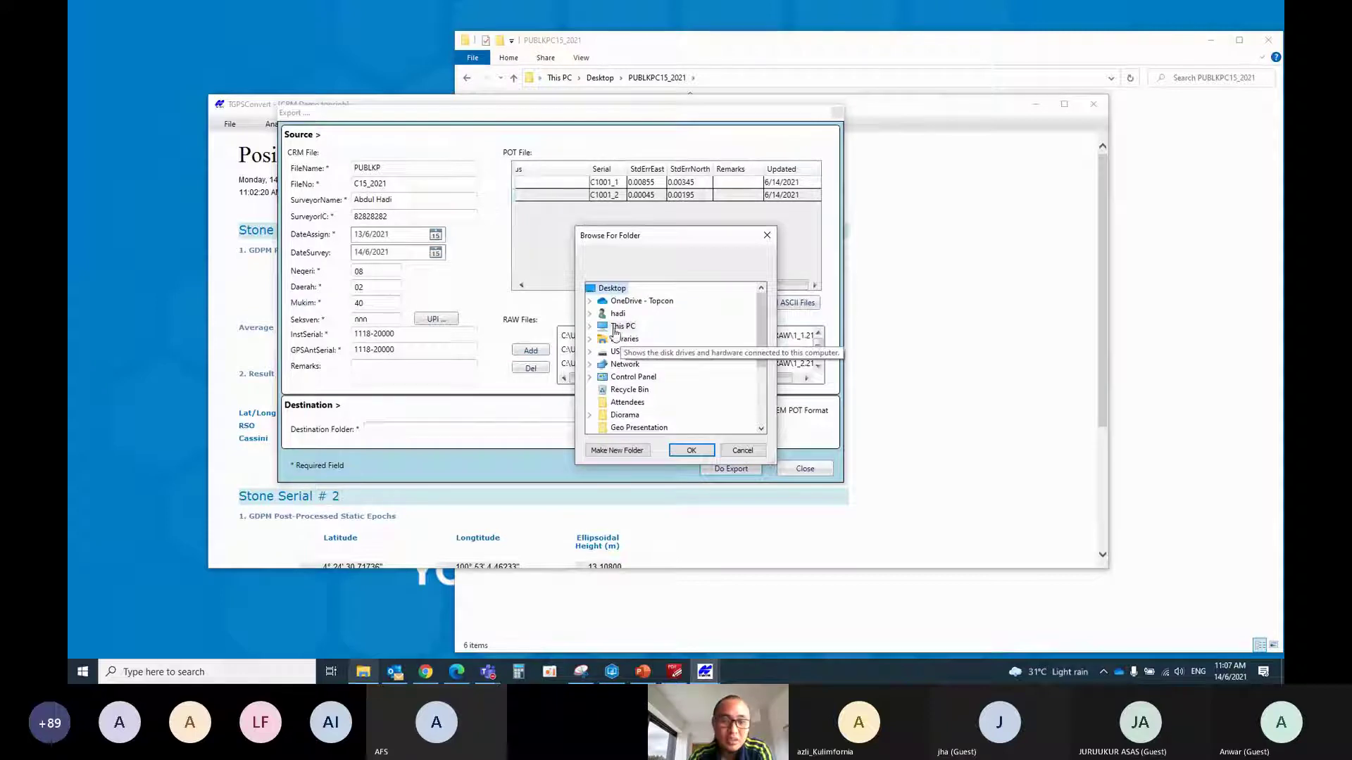
scroll(655, 409, "down", 3)
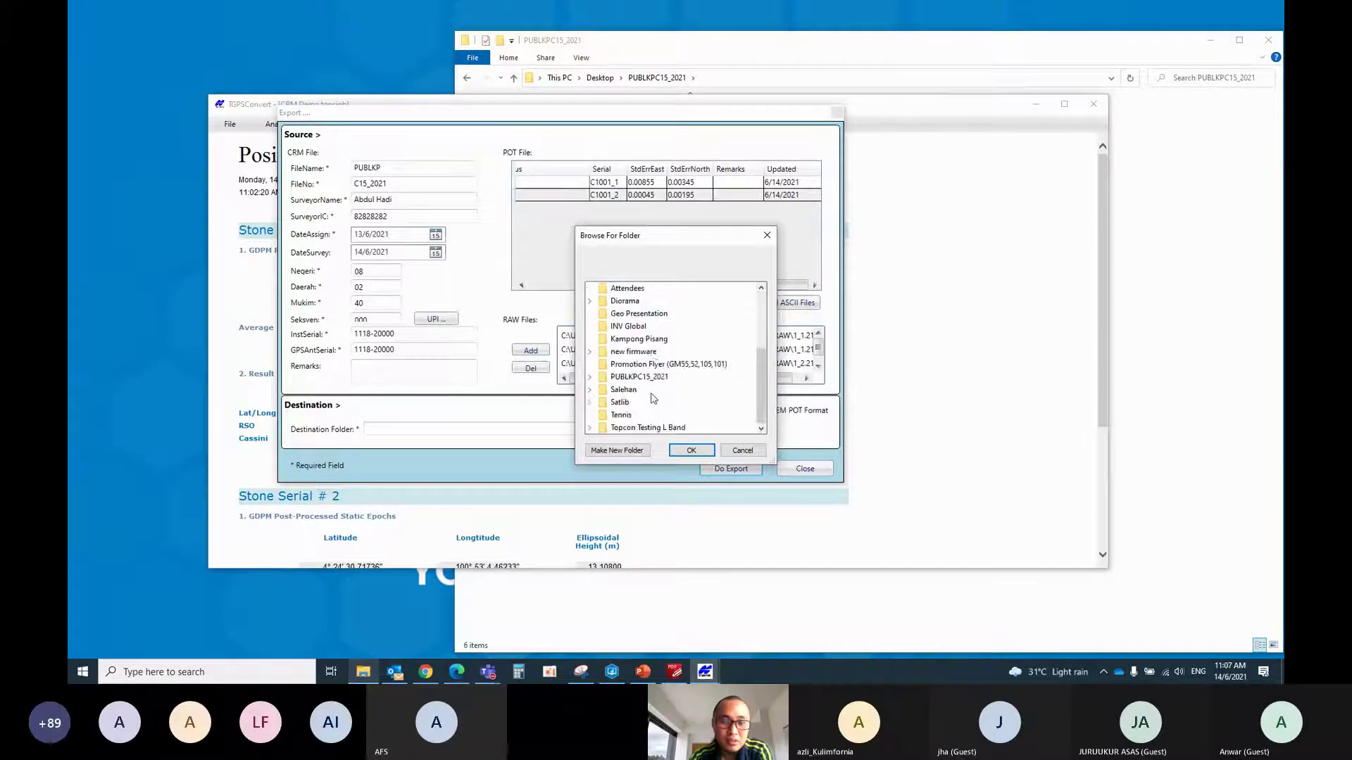
scroll(653, 399, "up", 3)
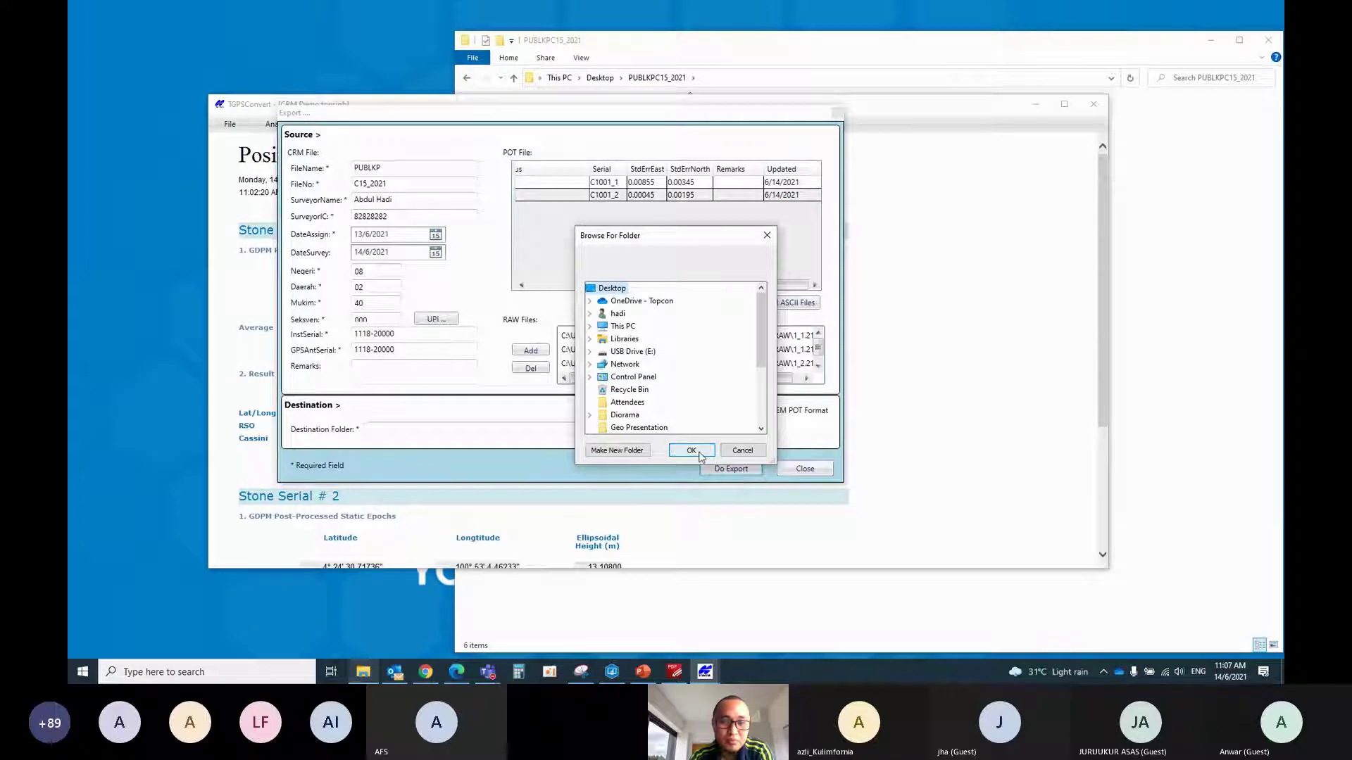
left_click(617, 451)
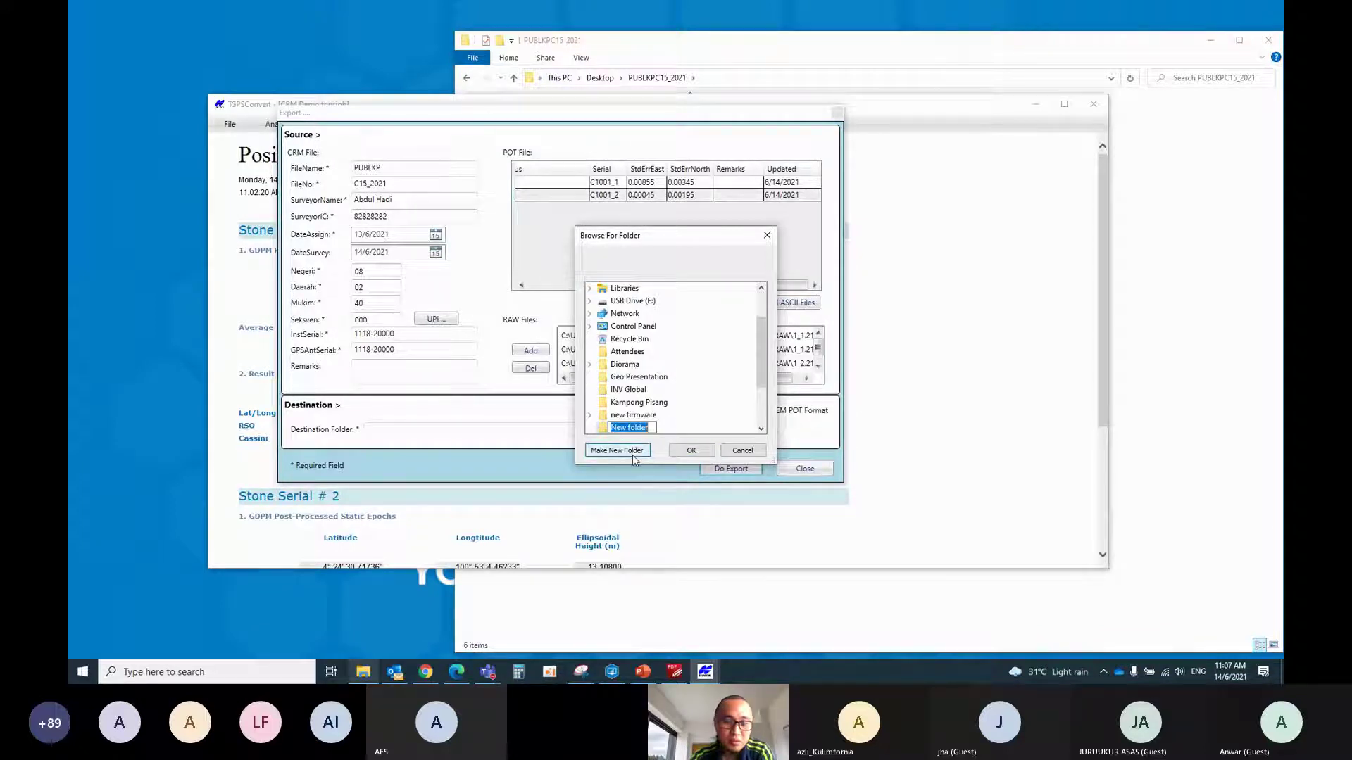
type("DEmo C")
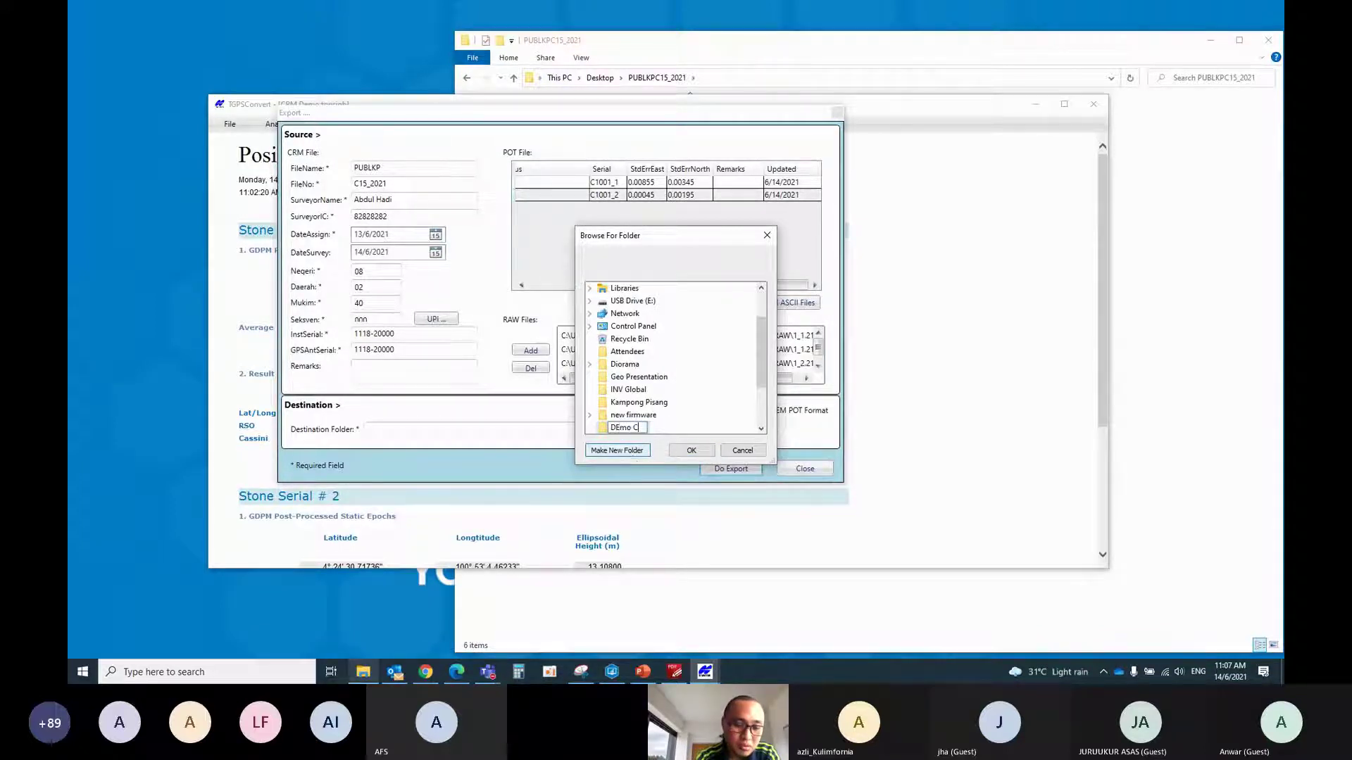
type("RM")
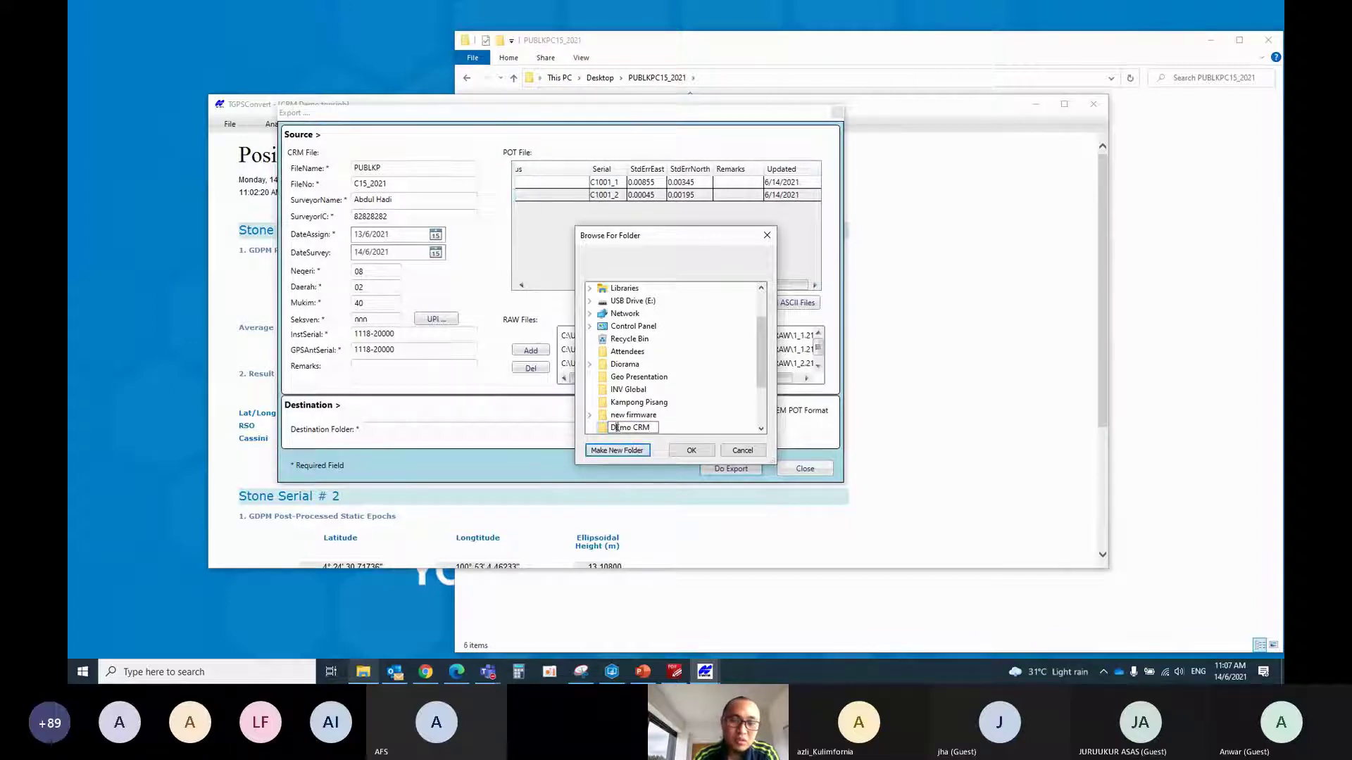
left_click(621, 428)
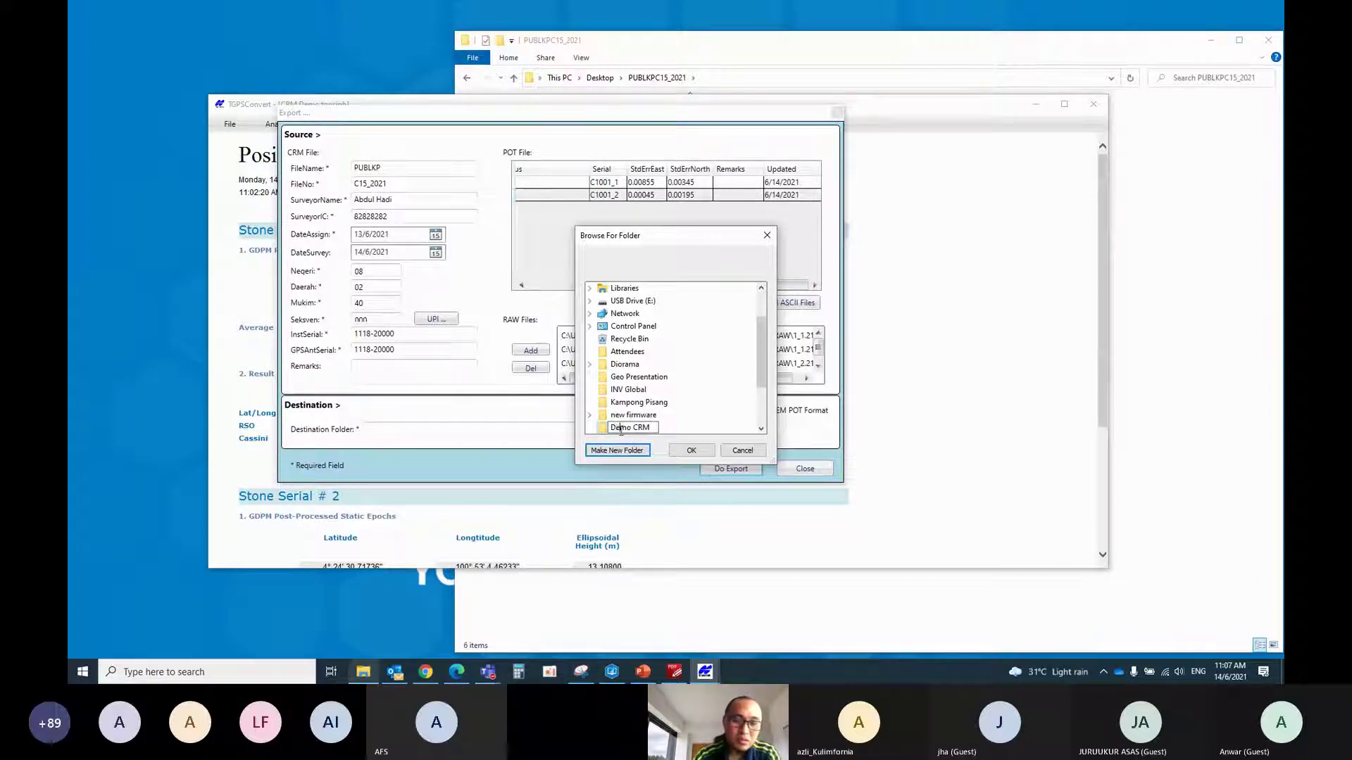
key("BackSpace")
type("ew folder")
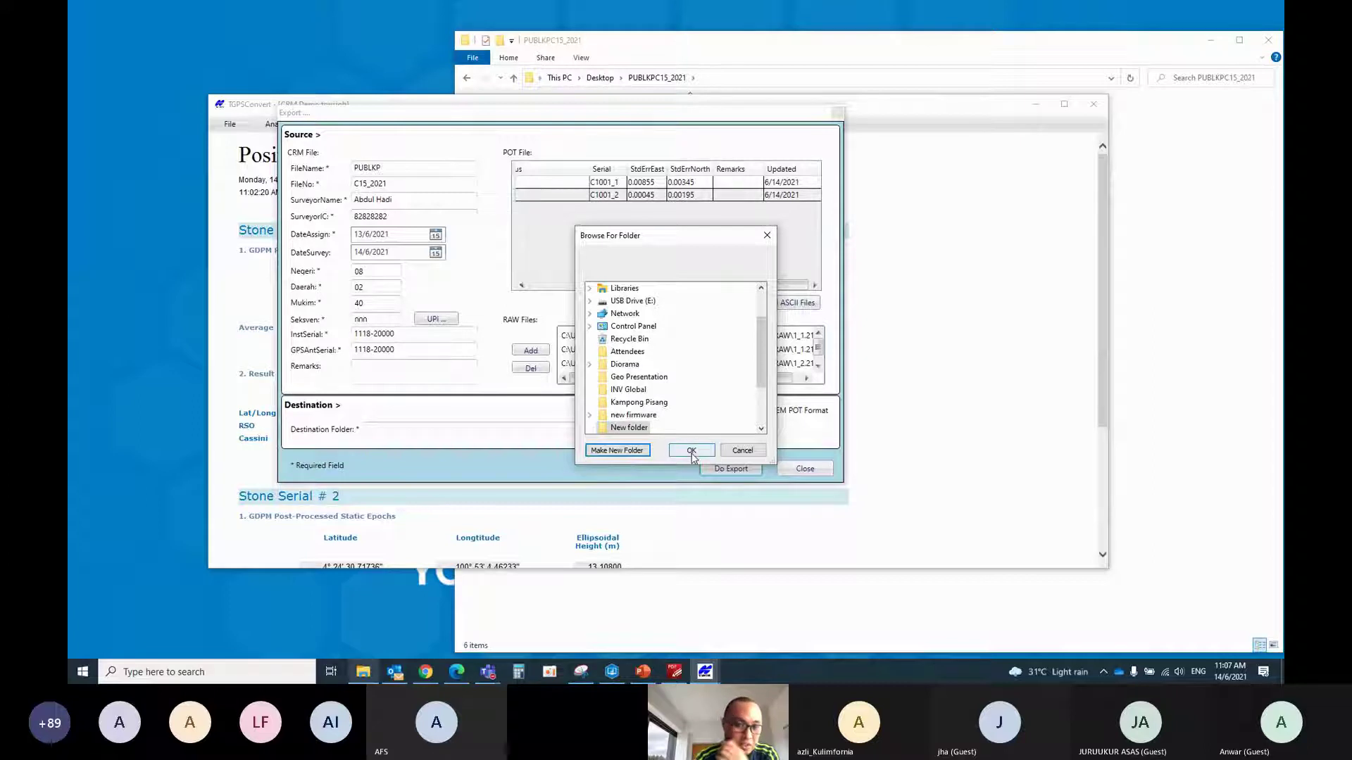
left_click(691, 453)
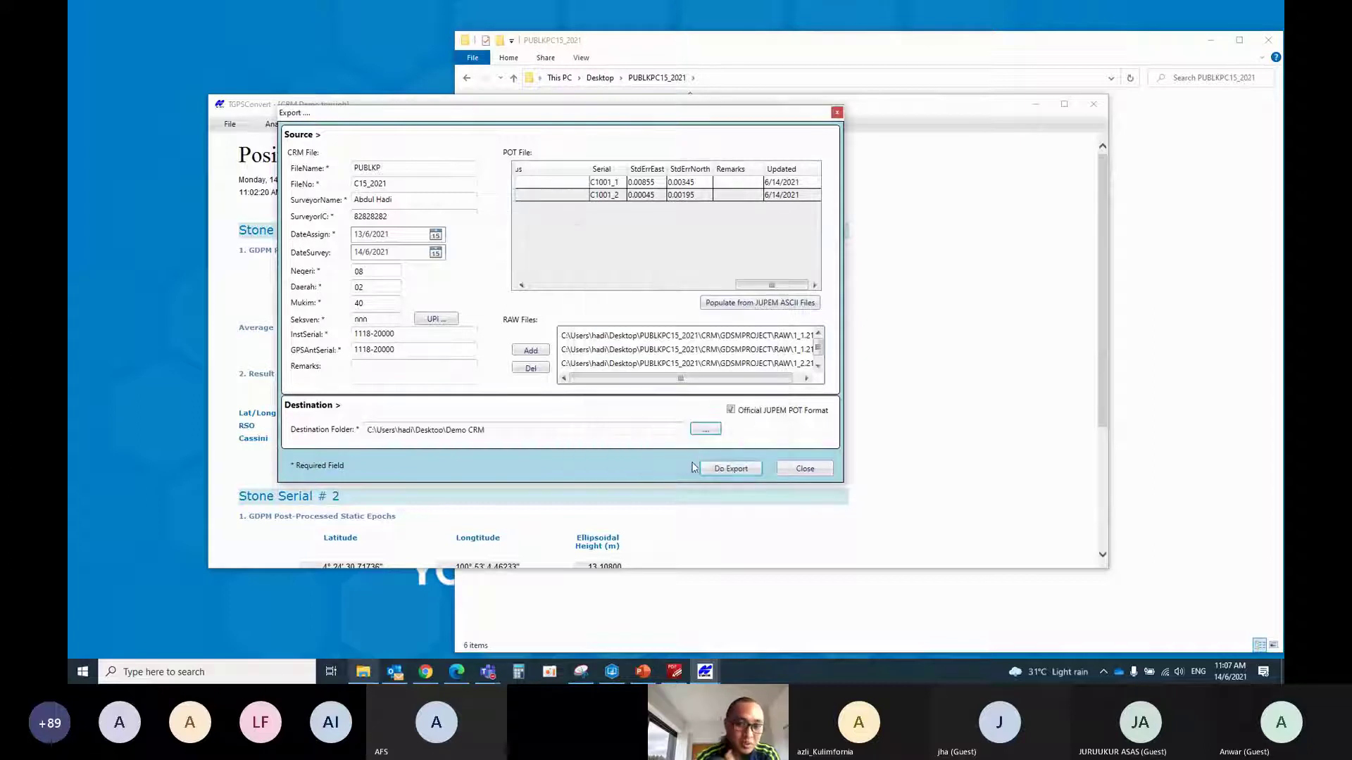
left_click(736, 470)
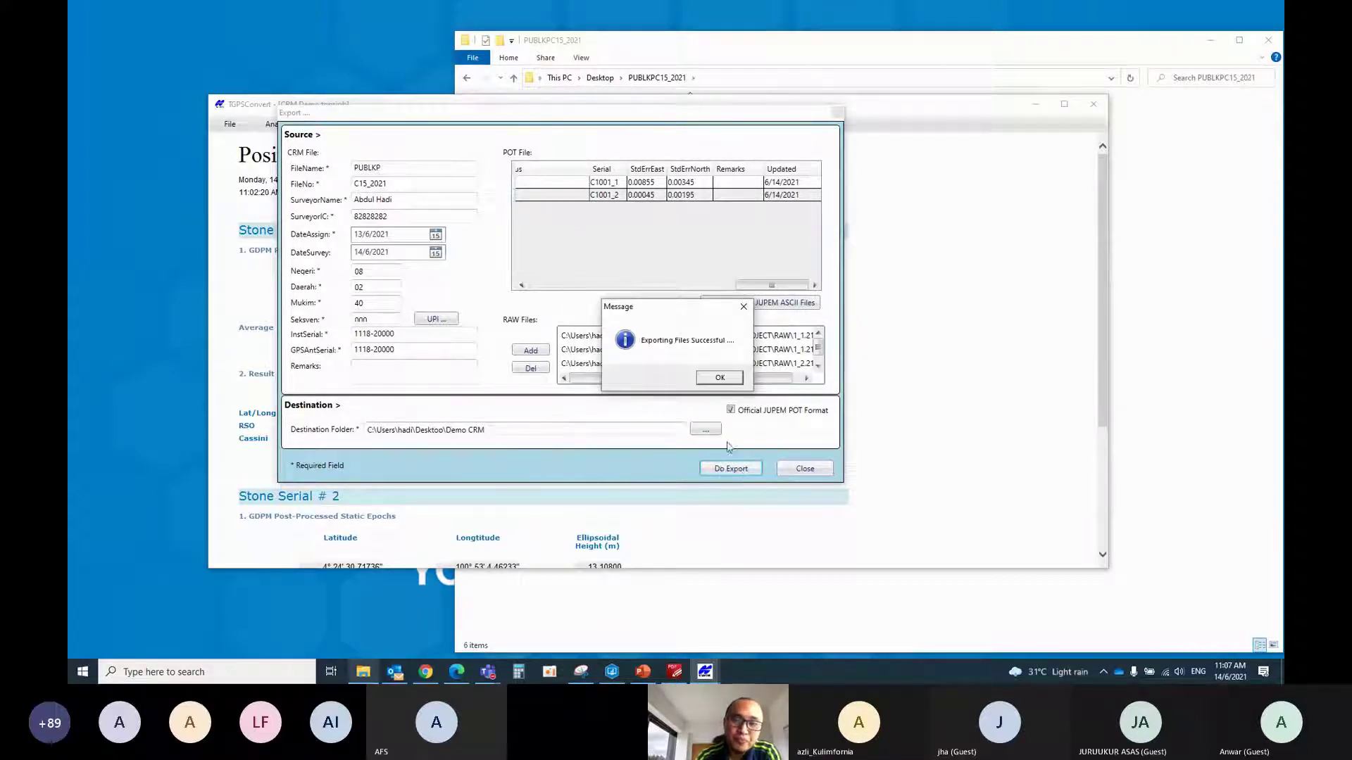
left_click(718, 379)
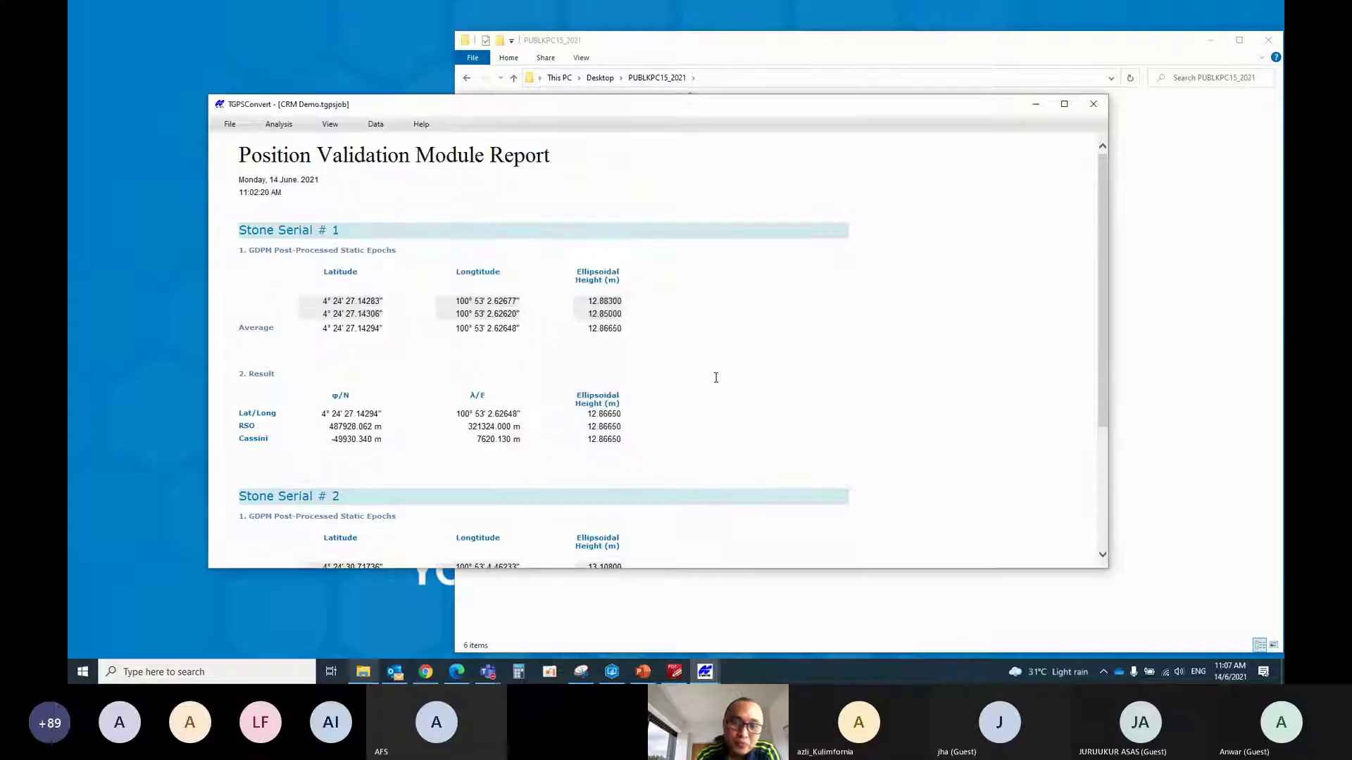
Browse the exported Demo CRM\PUBLKPC15_2021 folder down to RAW and back to the Desktop
left_click(1036, 104)
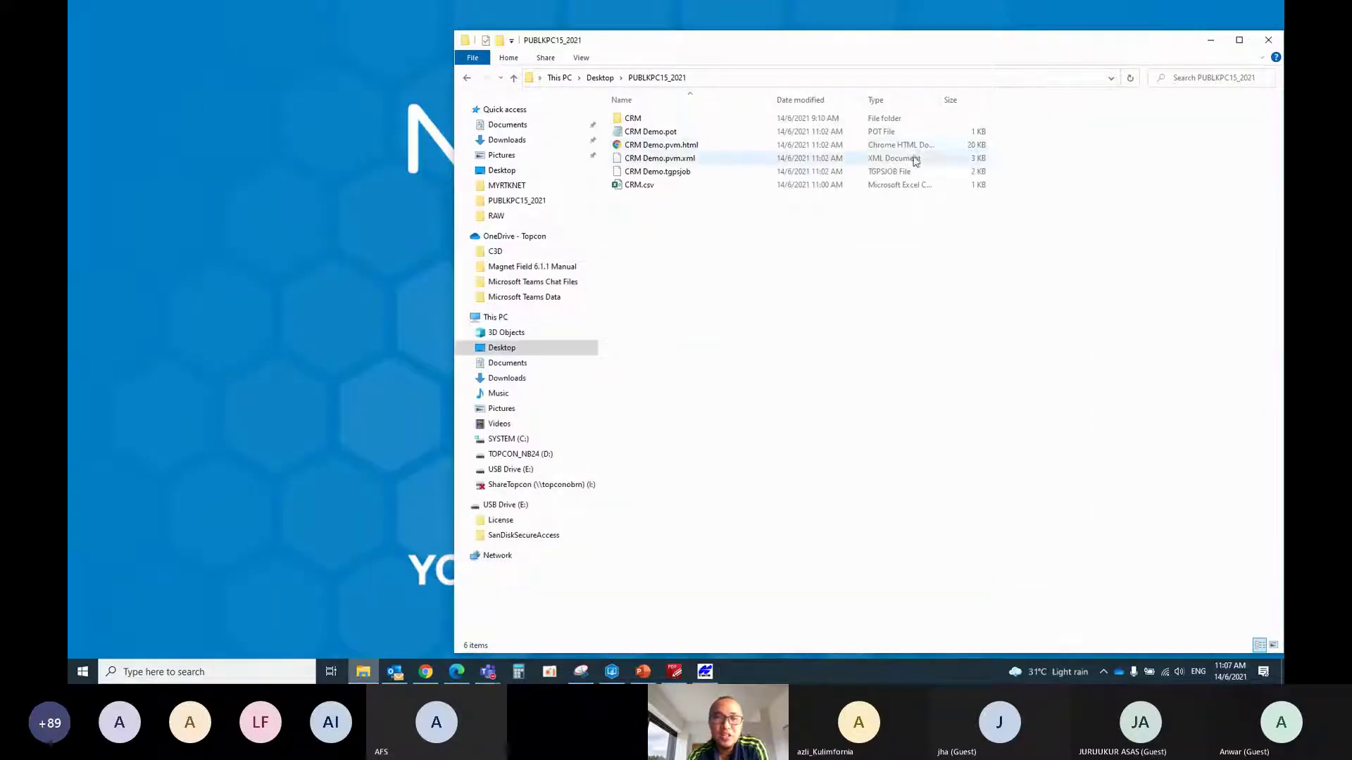
left_click(504, 349)
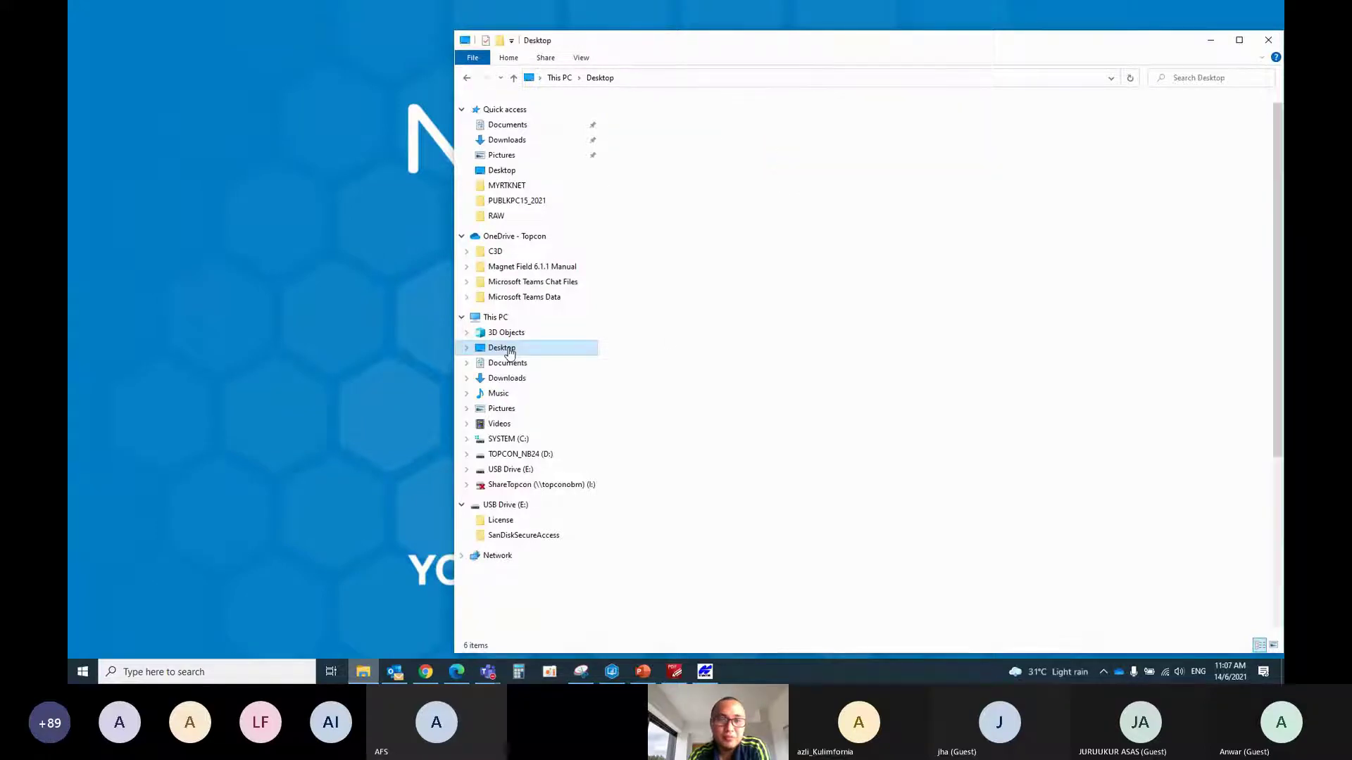
double_click(627, 118)
left_click(651, 124)
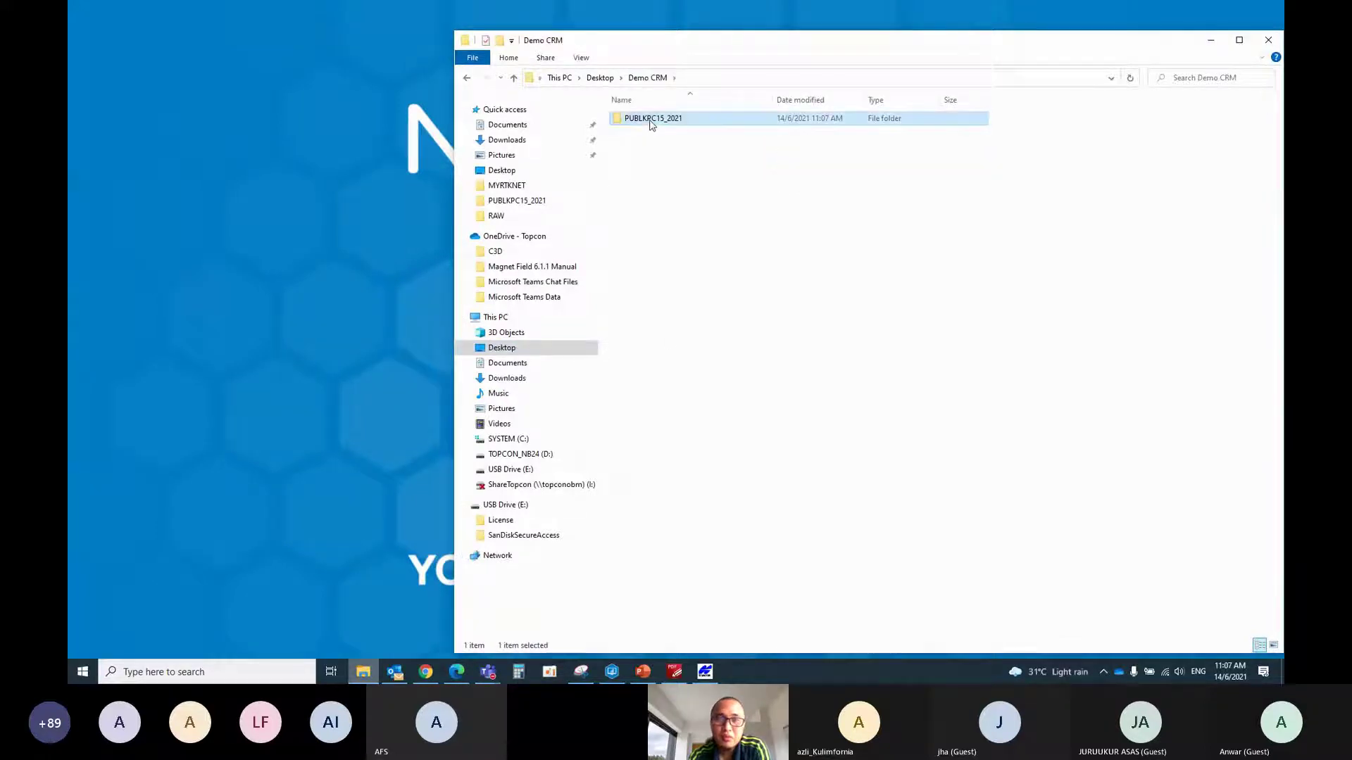
double_click(650, 122)
double_click(648, 120)
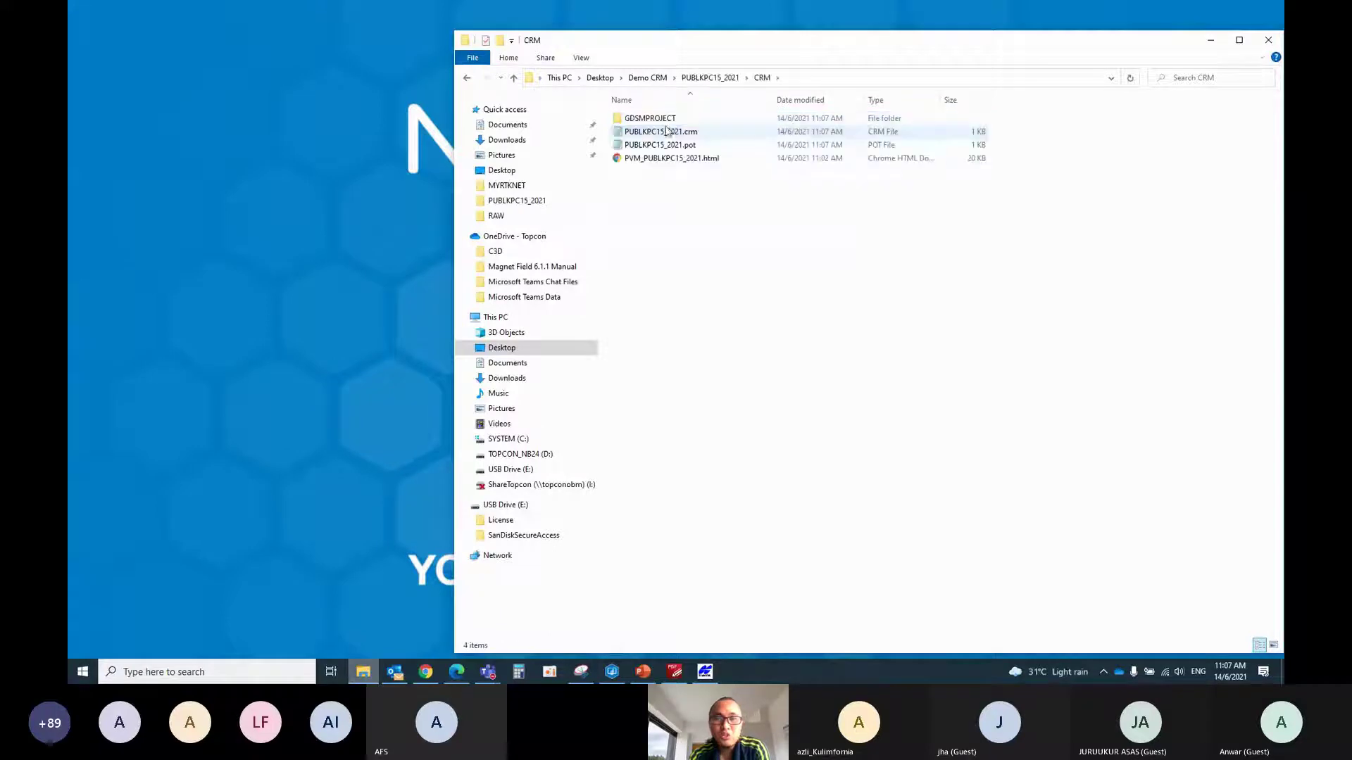
double_click(637, 118)
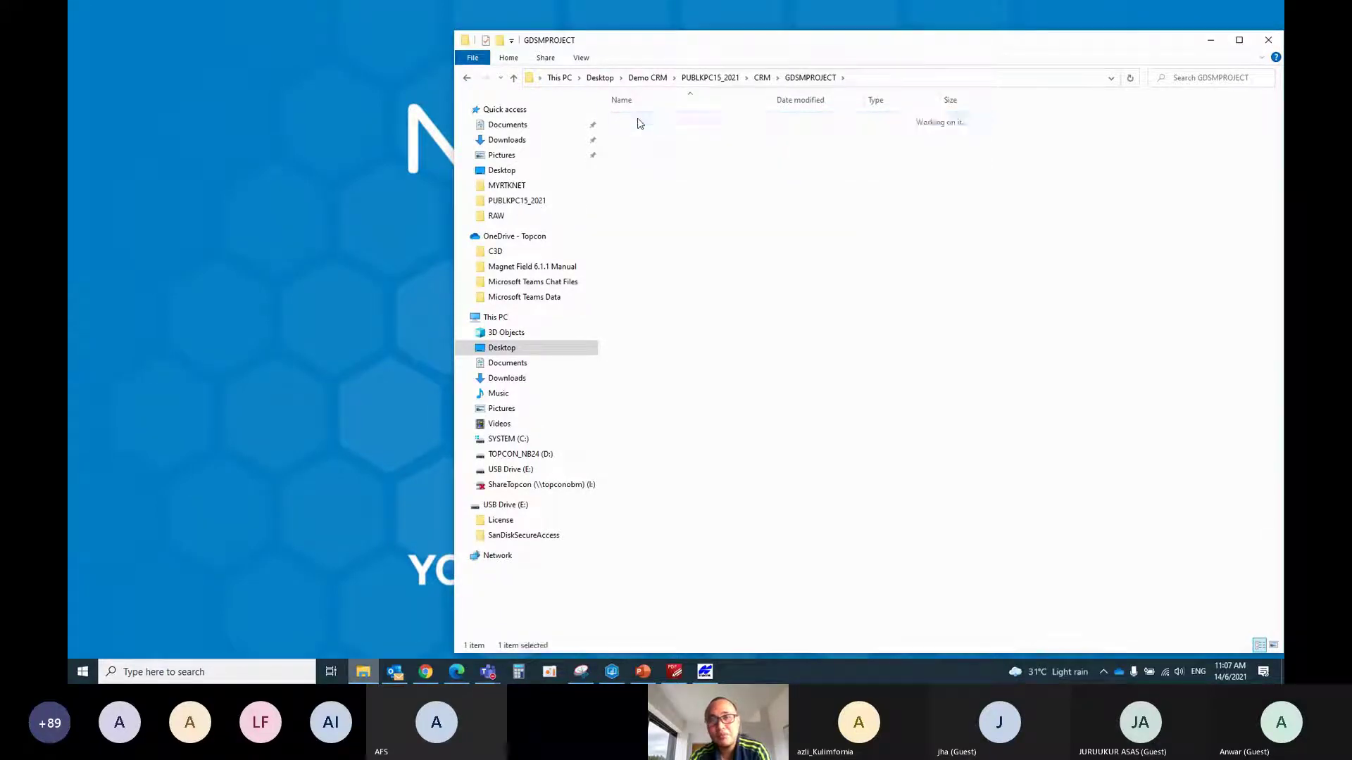
double_click(634, 119)
left_click(515, 79)
left_click(515, 79)
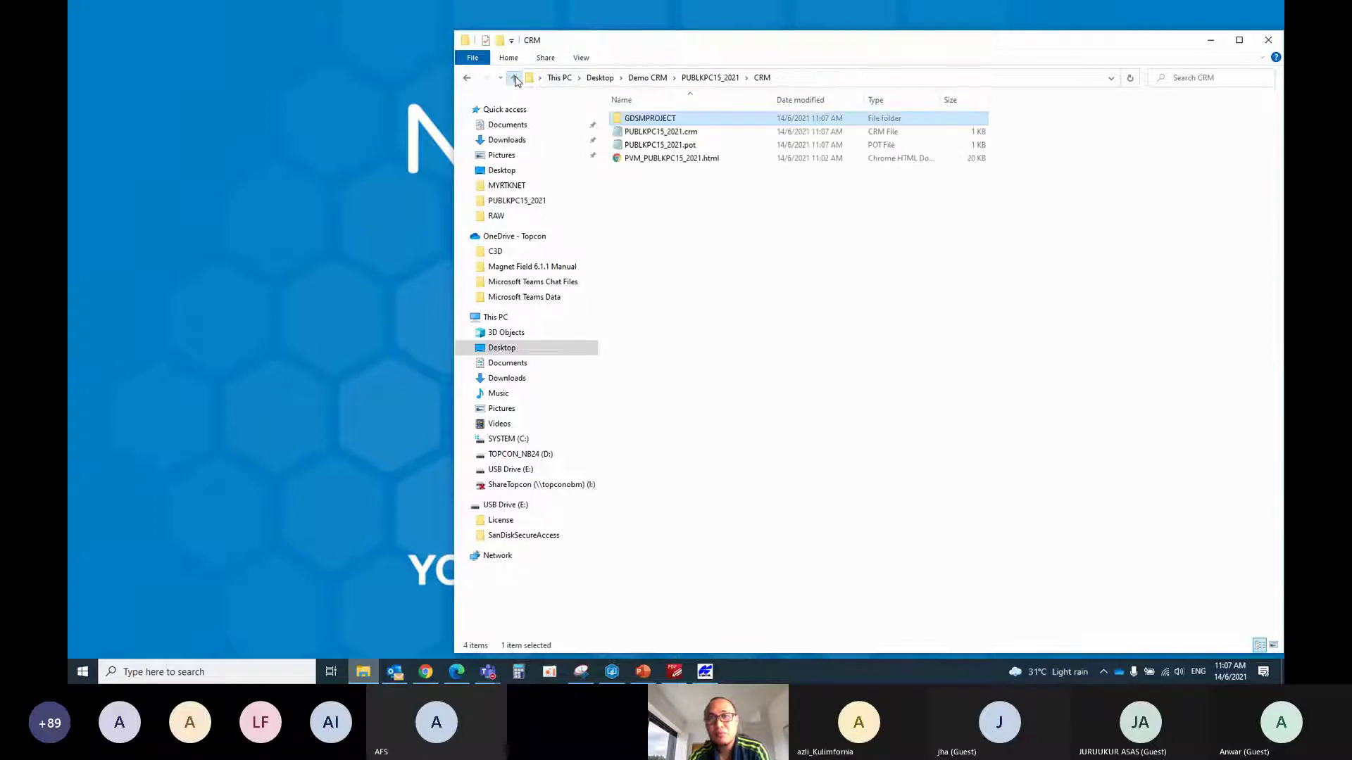
left_click(514, 79)
left_click(515, 79)
left_click(514, 79)
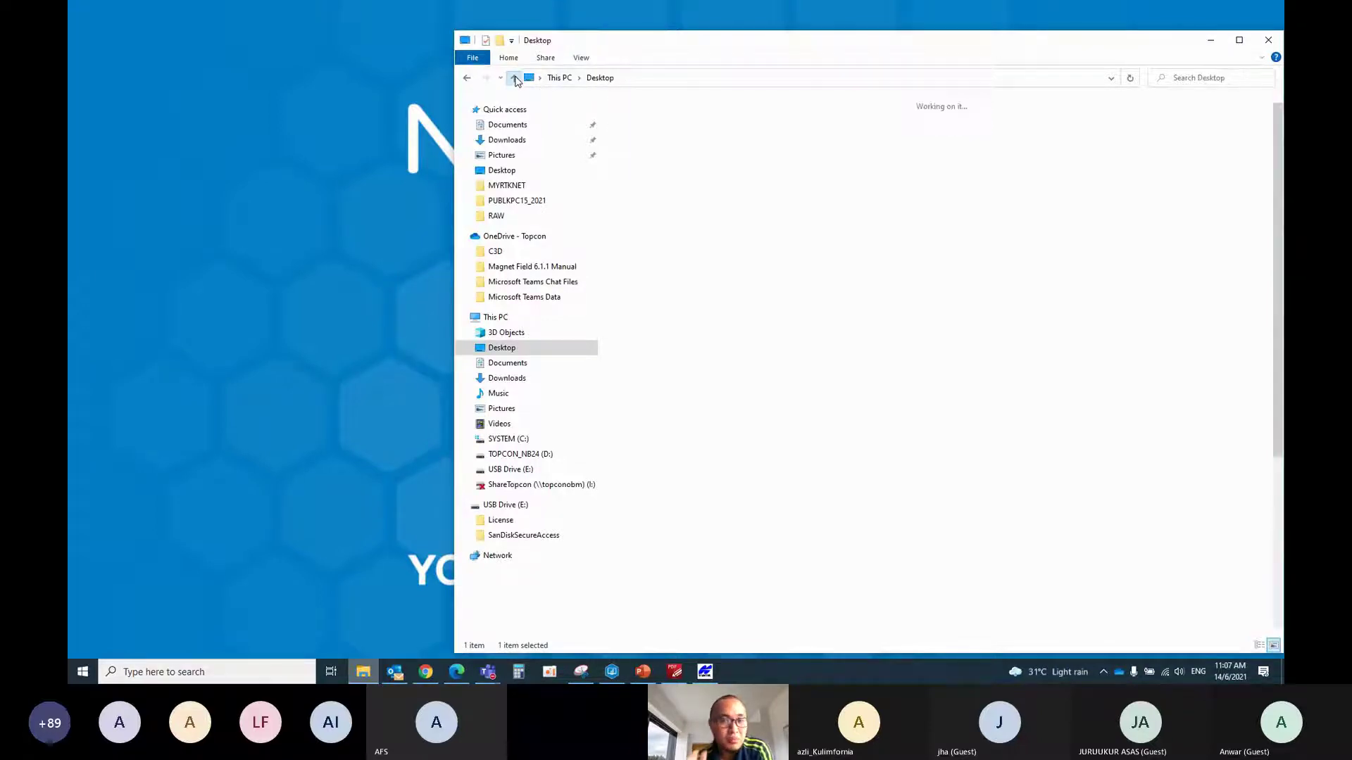
Open the exported Demo CRM\PUBLKPC15_2021\CRM folder
double_click(664, 160)
double_click(648, 125)
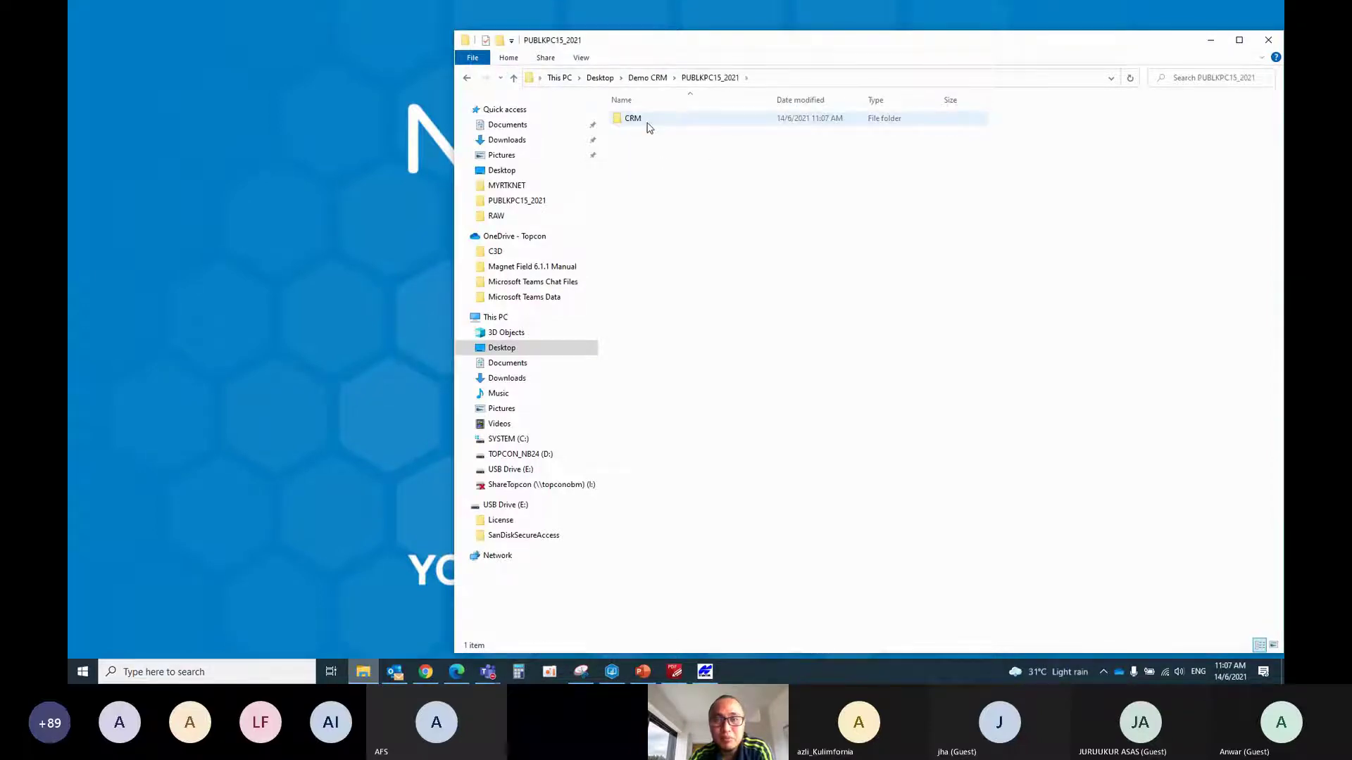
left_click(515, 79)
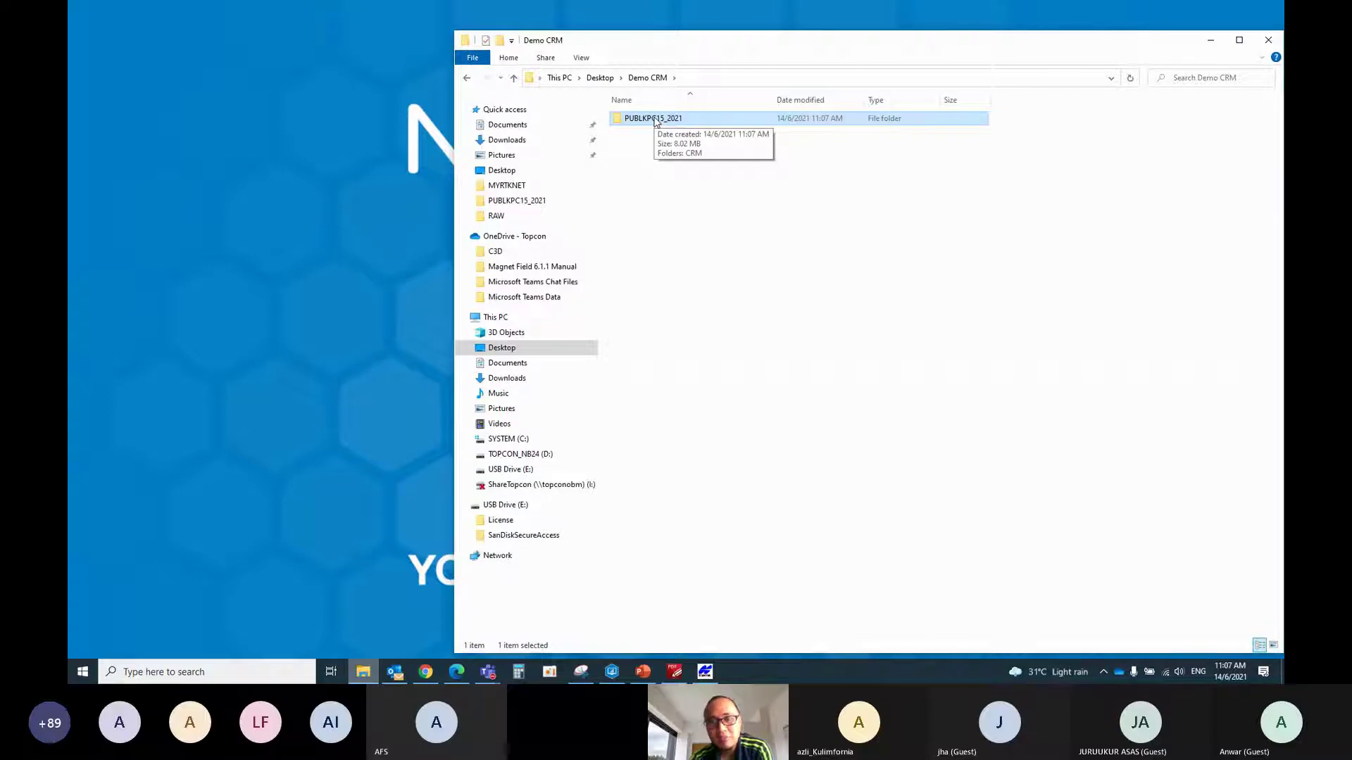
double_click(657, 124)
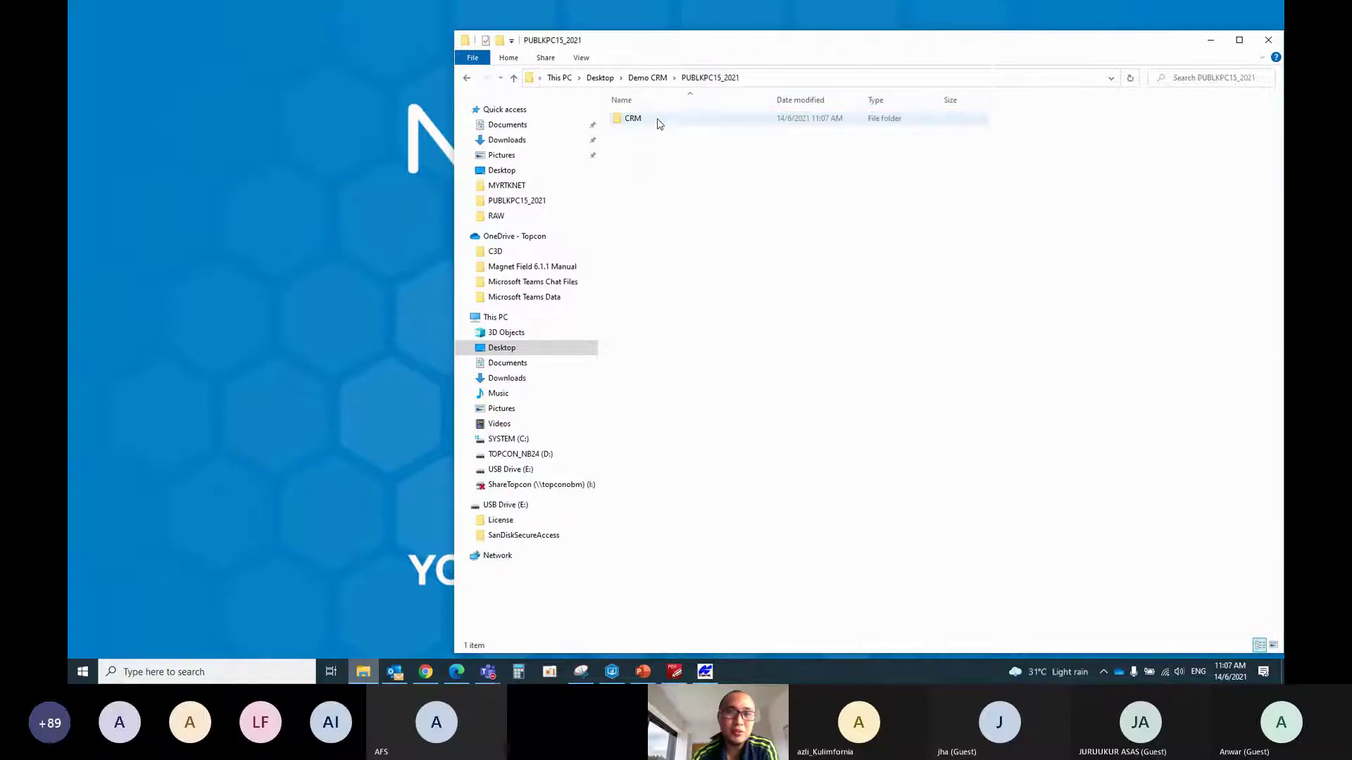
double_click(662, 125)
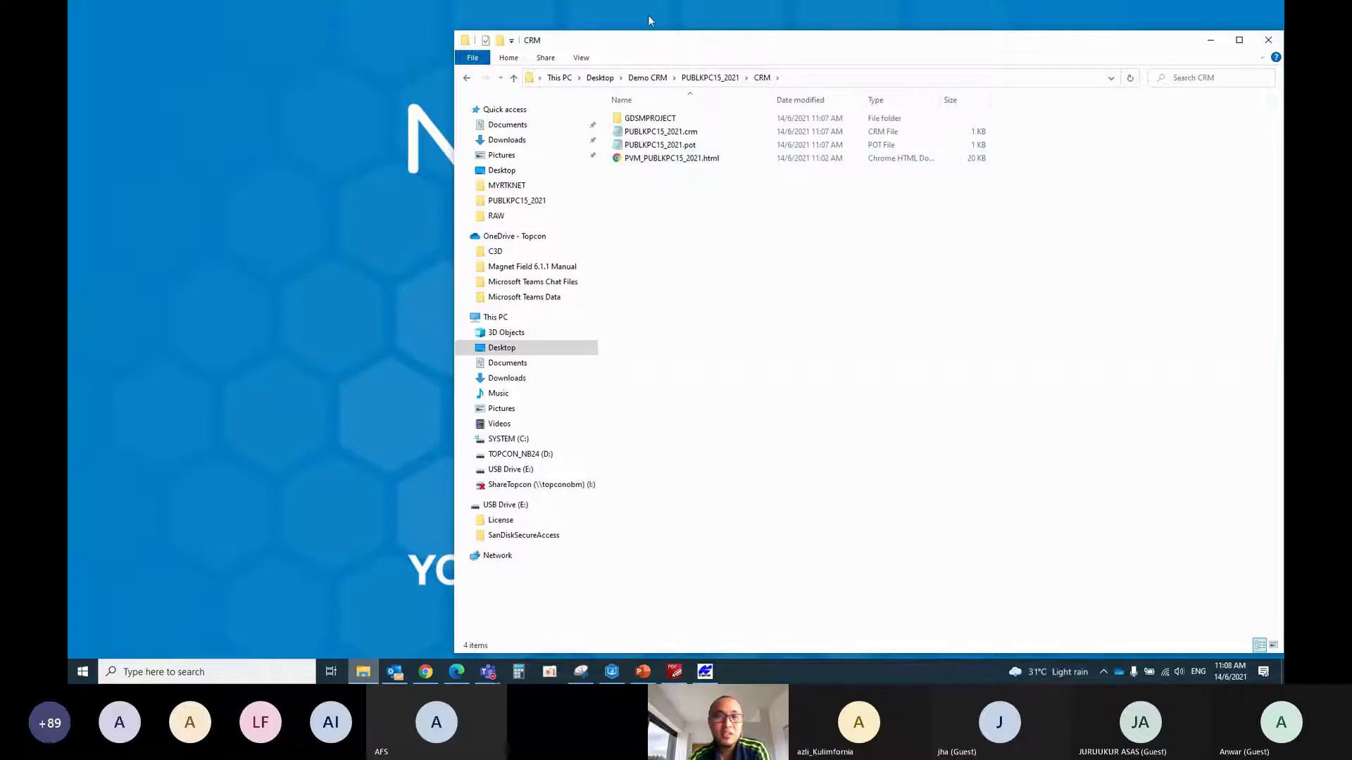
Copy the four eVRSCAL 2616 and 2617 html/json certificates from Desktop\PUBLKPC15_2021\CRM
left_click_drag(655, 41, 511, 31)
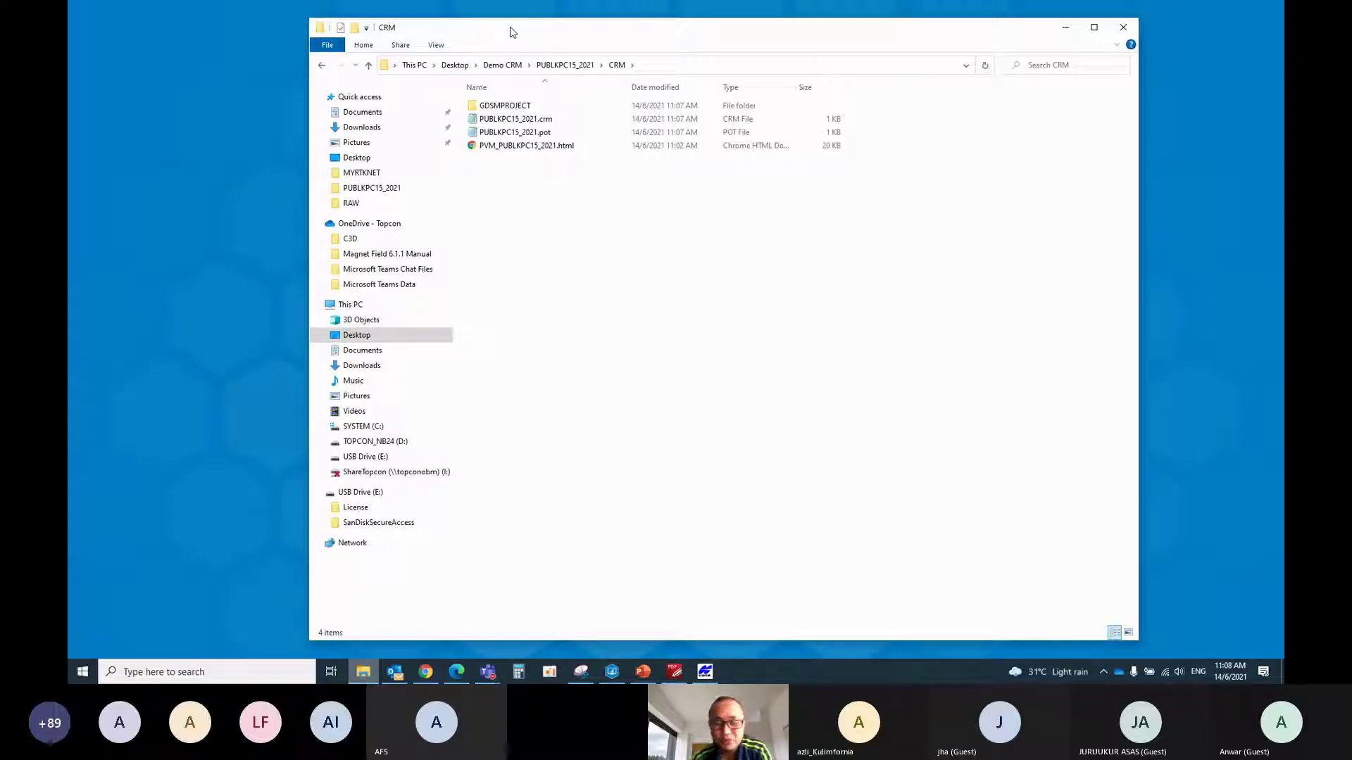
left_click(1063, 28)
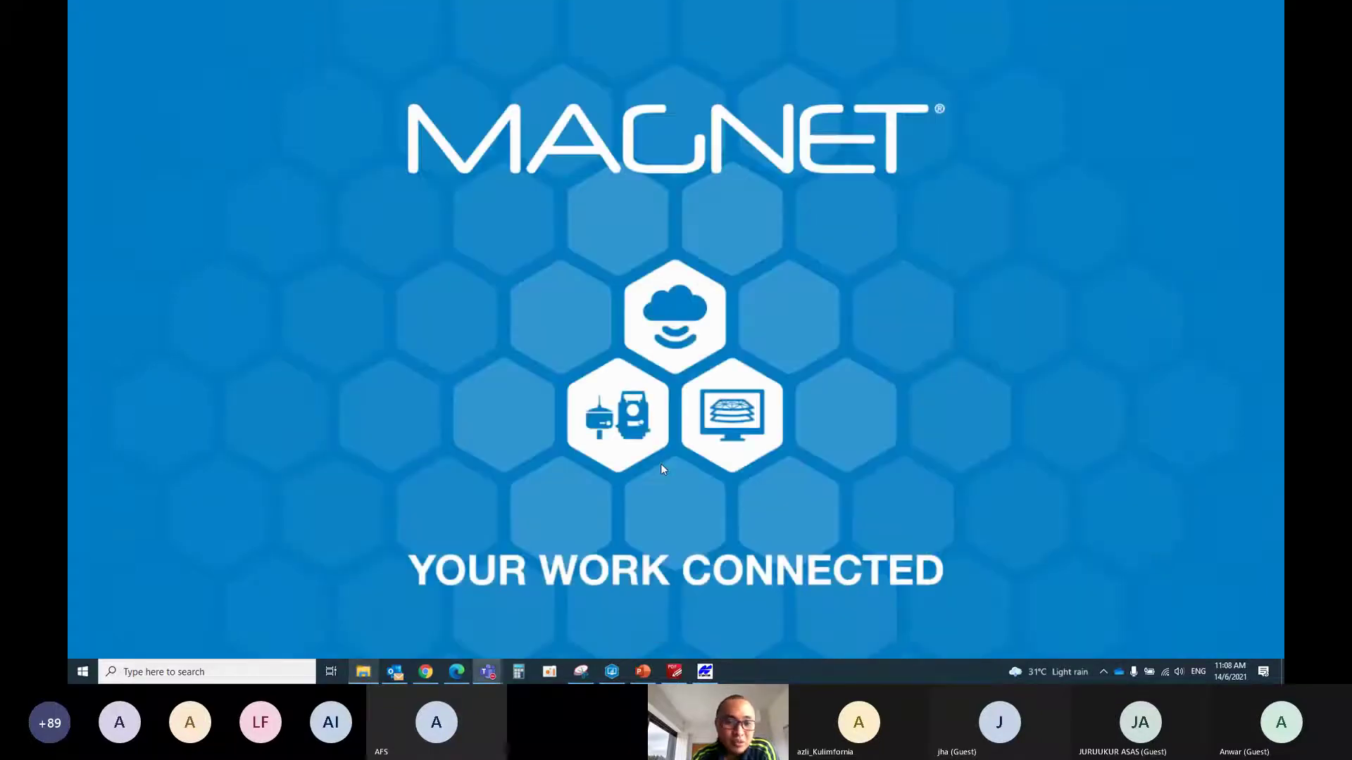
left_click(368, 674)
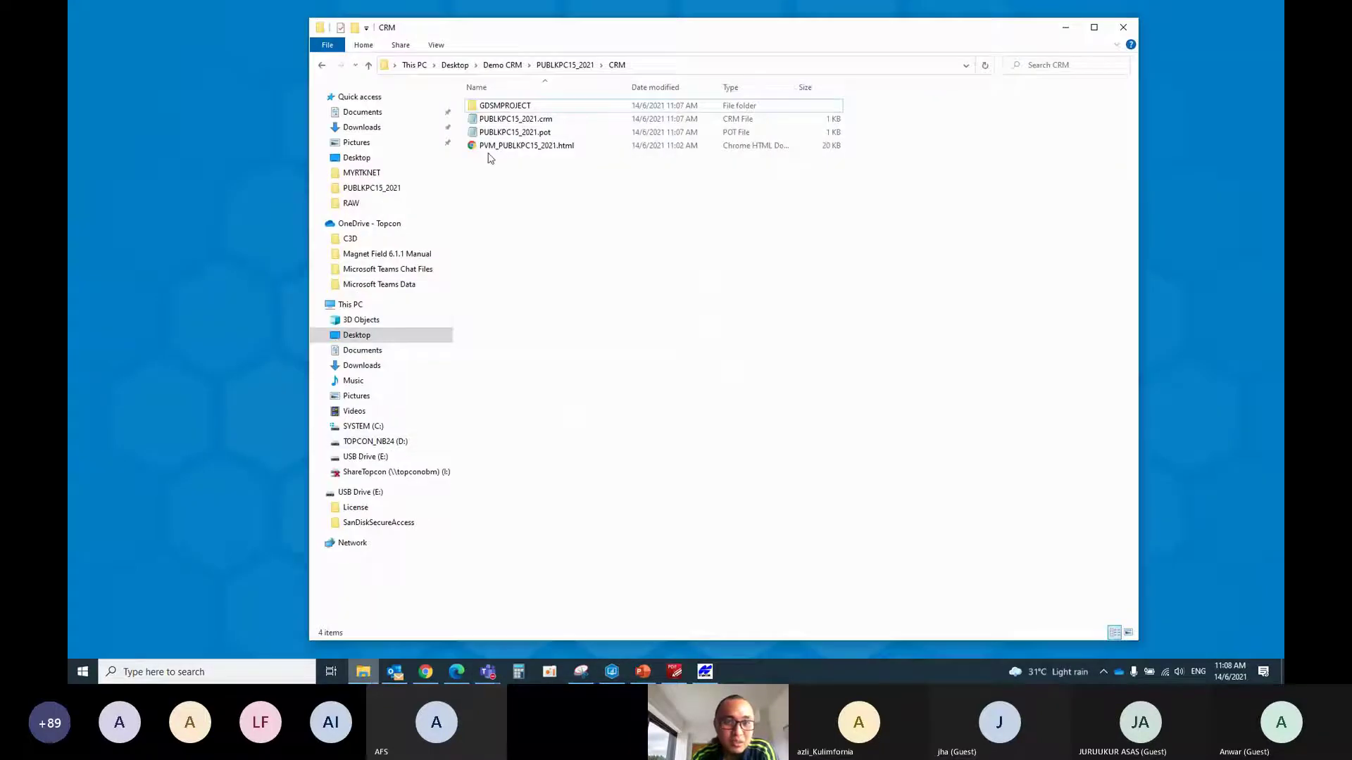
left_click(362, 341)
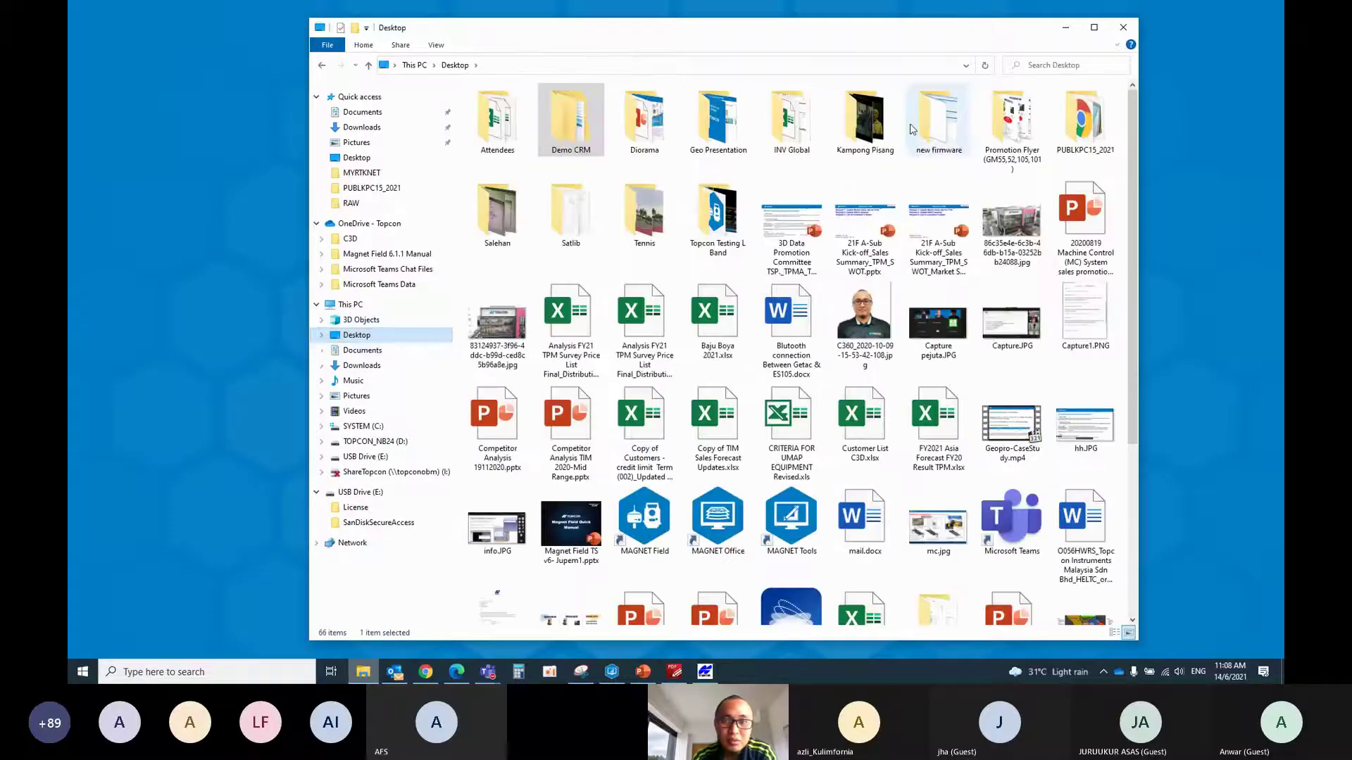
double_click(493, 114)
double_click(492, 107)
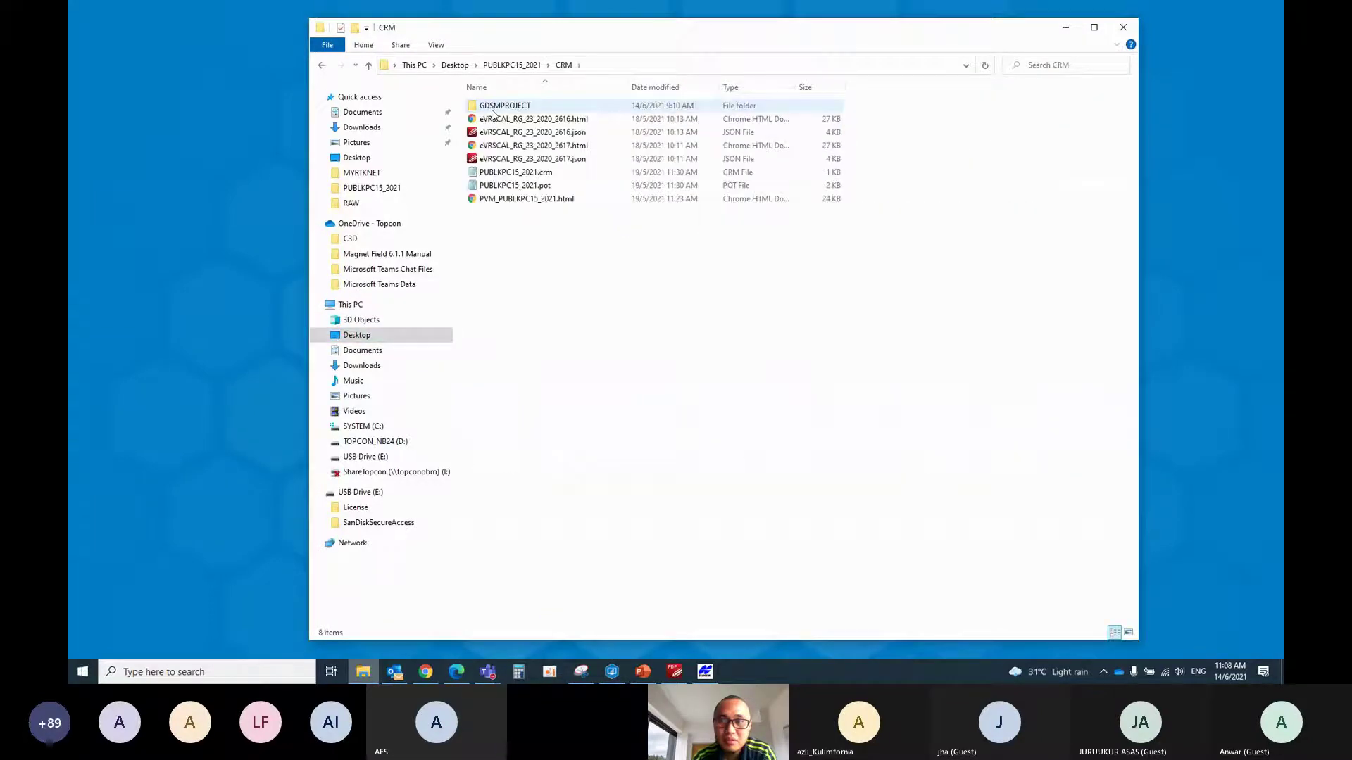
left_click(540, 121)
left_click(547, 136, "ctrl")
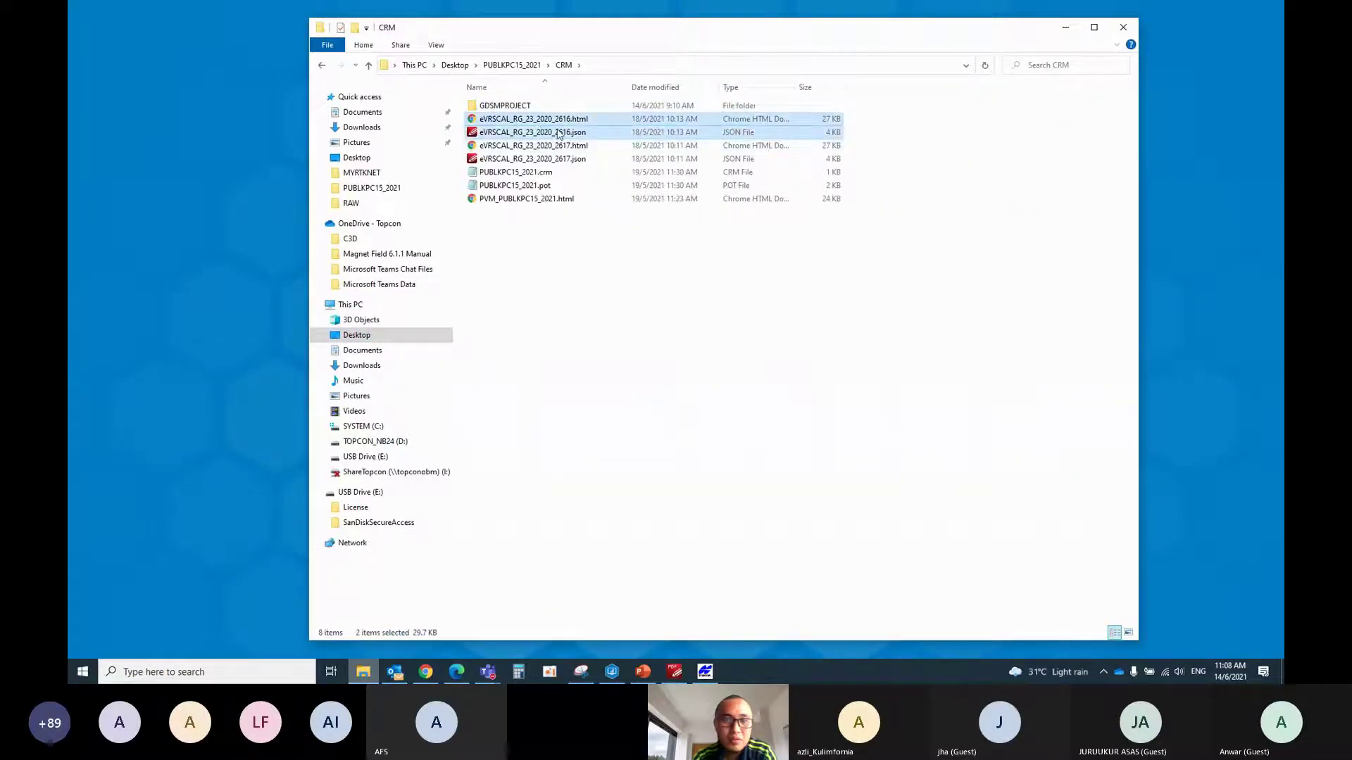
left_click(547, 146, "ctrl")
left_click(549, 160, "ctrl")
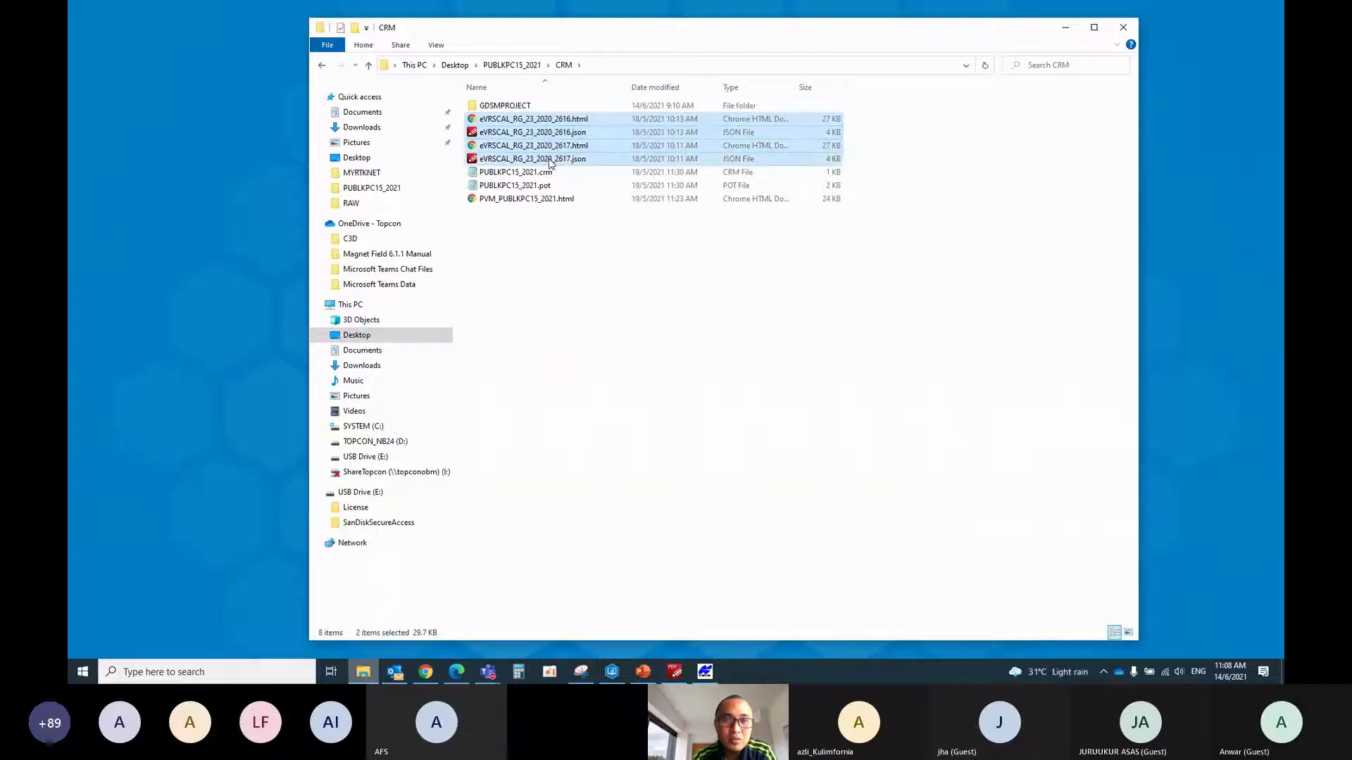
right_click(550, 161)
left_click(580, 344)
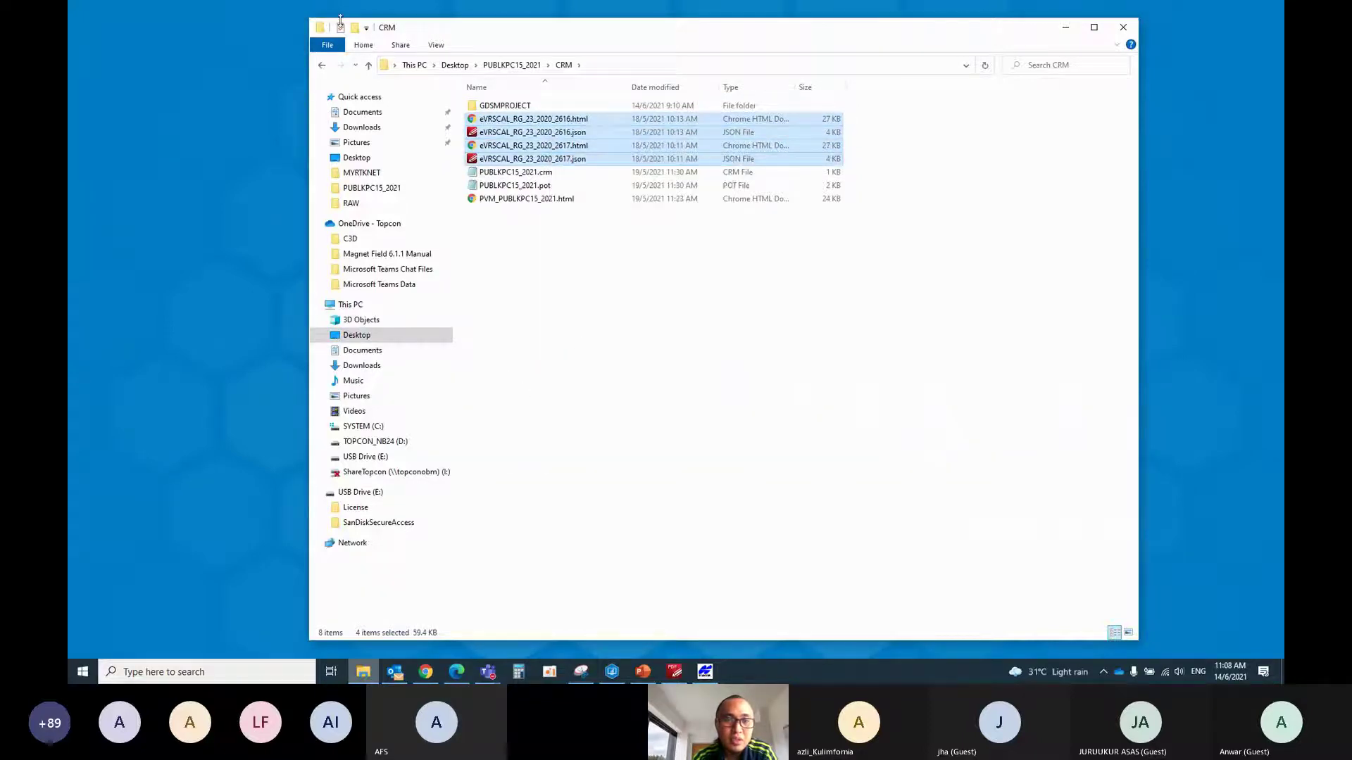
Paste the four certificates into Demo CRM\PUBLKPC15_2021\CRM
left_click(323, 65)
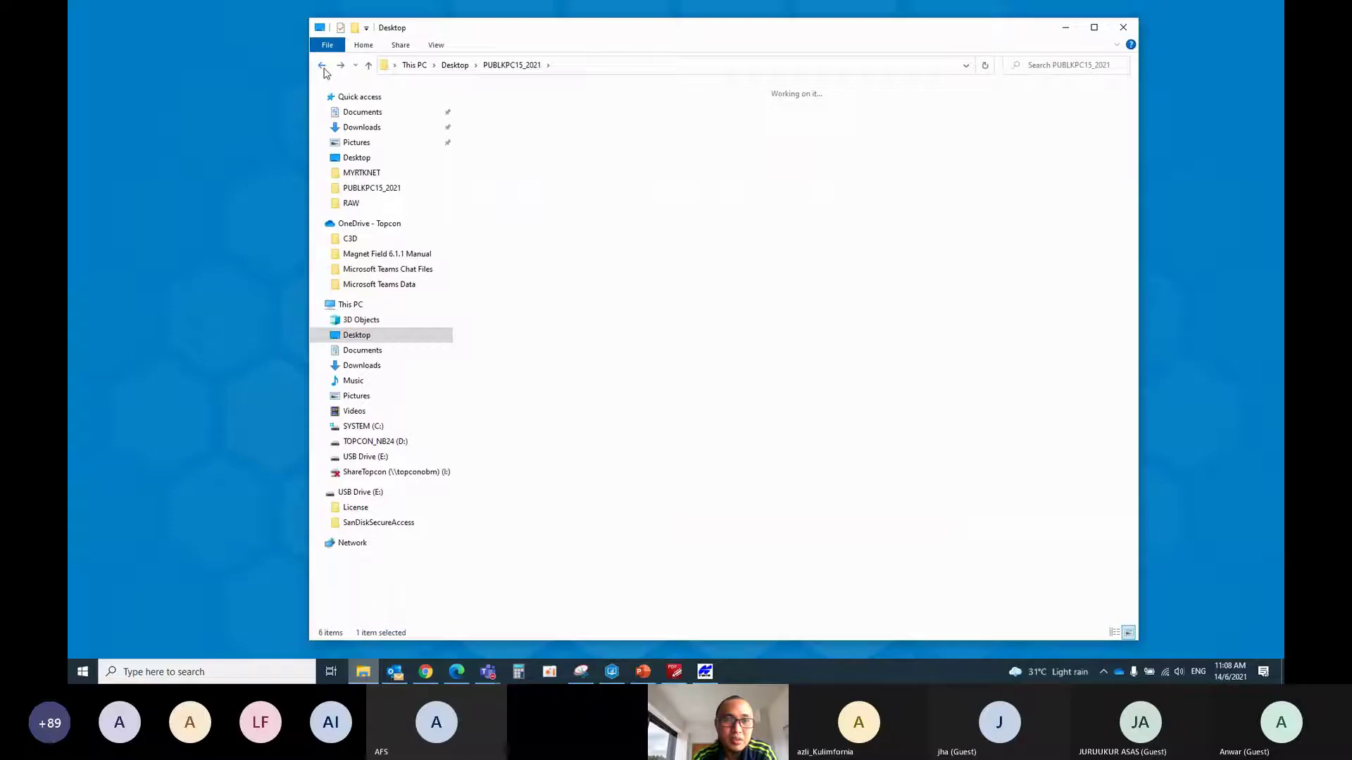
left_click(322, 65)
double_click(502, 107)
double_click(501, 107)
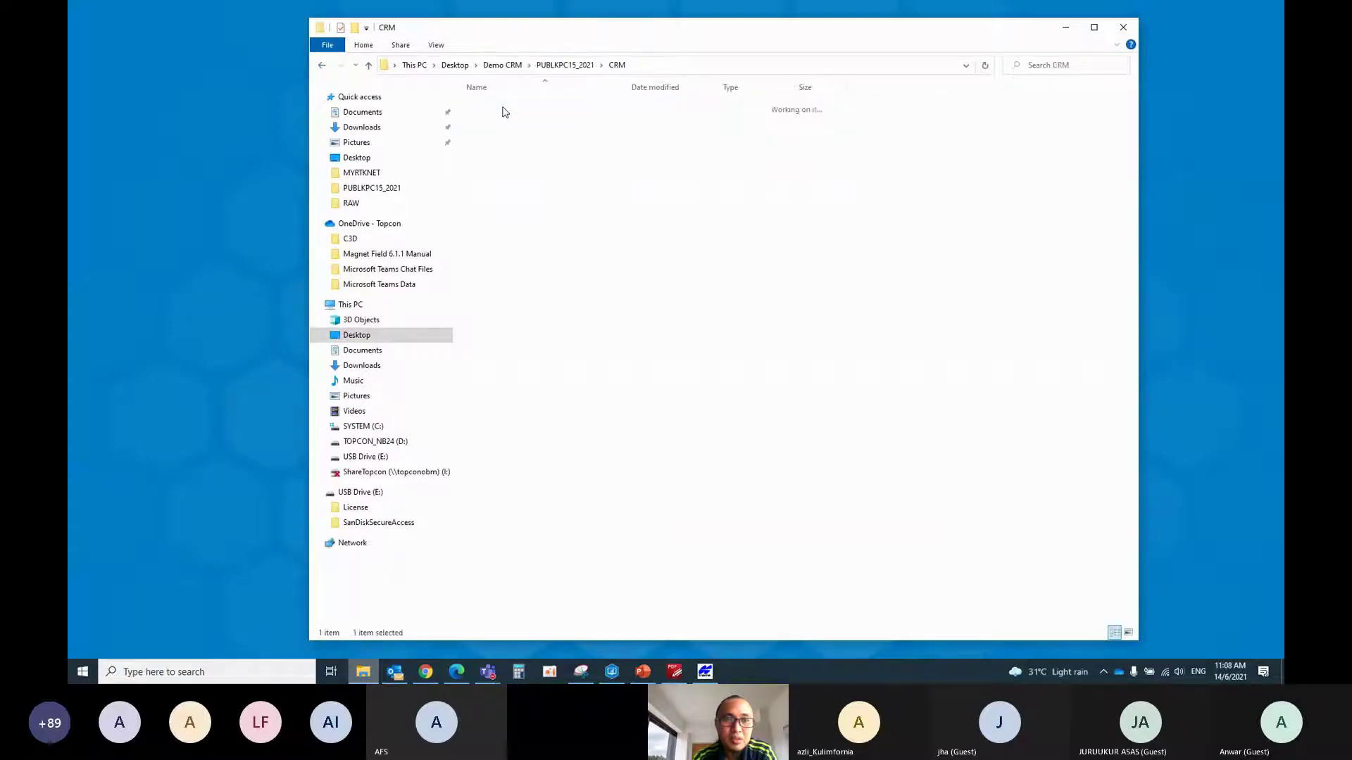
right_click(523, 211)
left_click(534, 281)
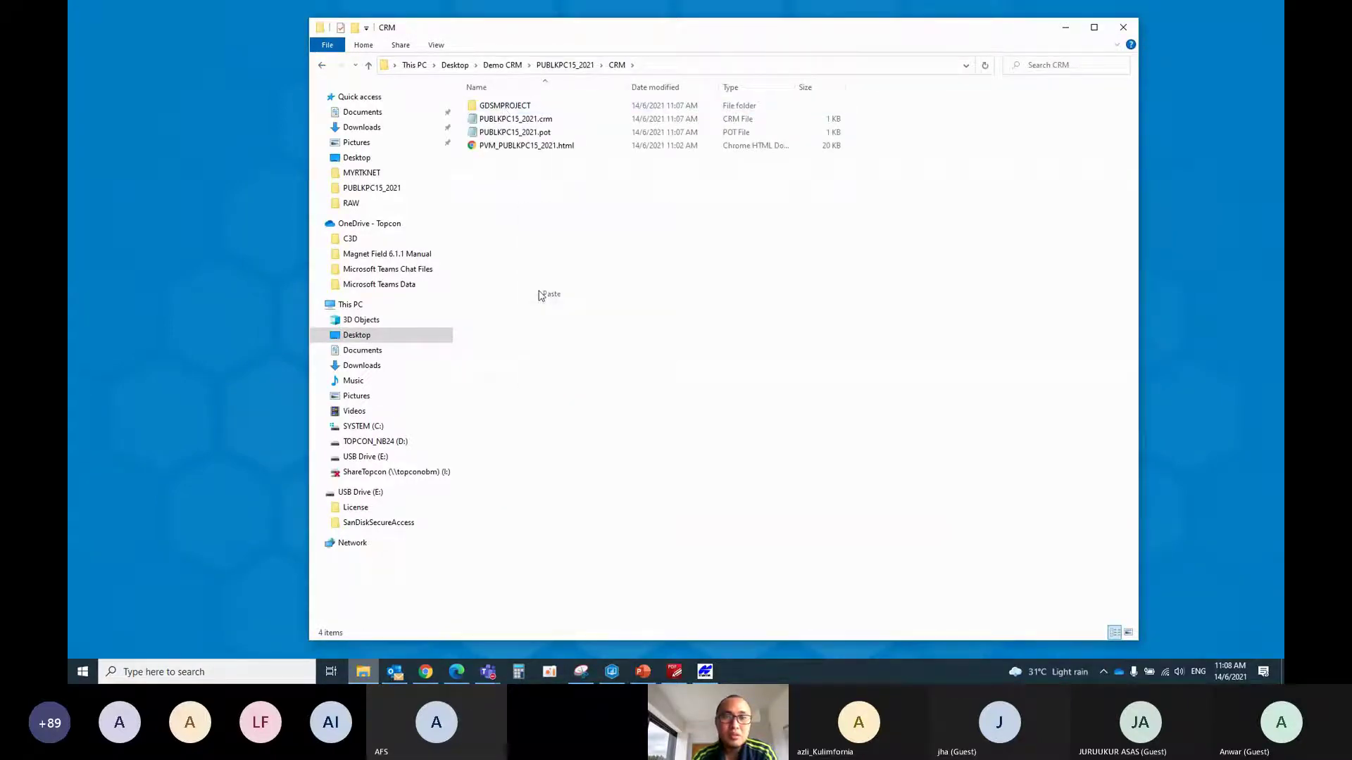
left_click(523, 292)
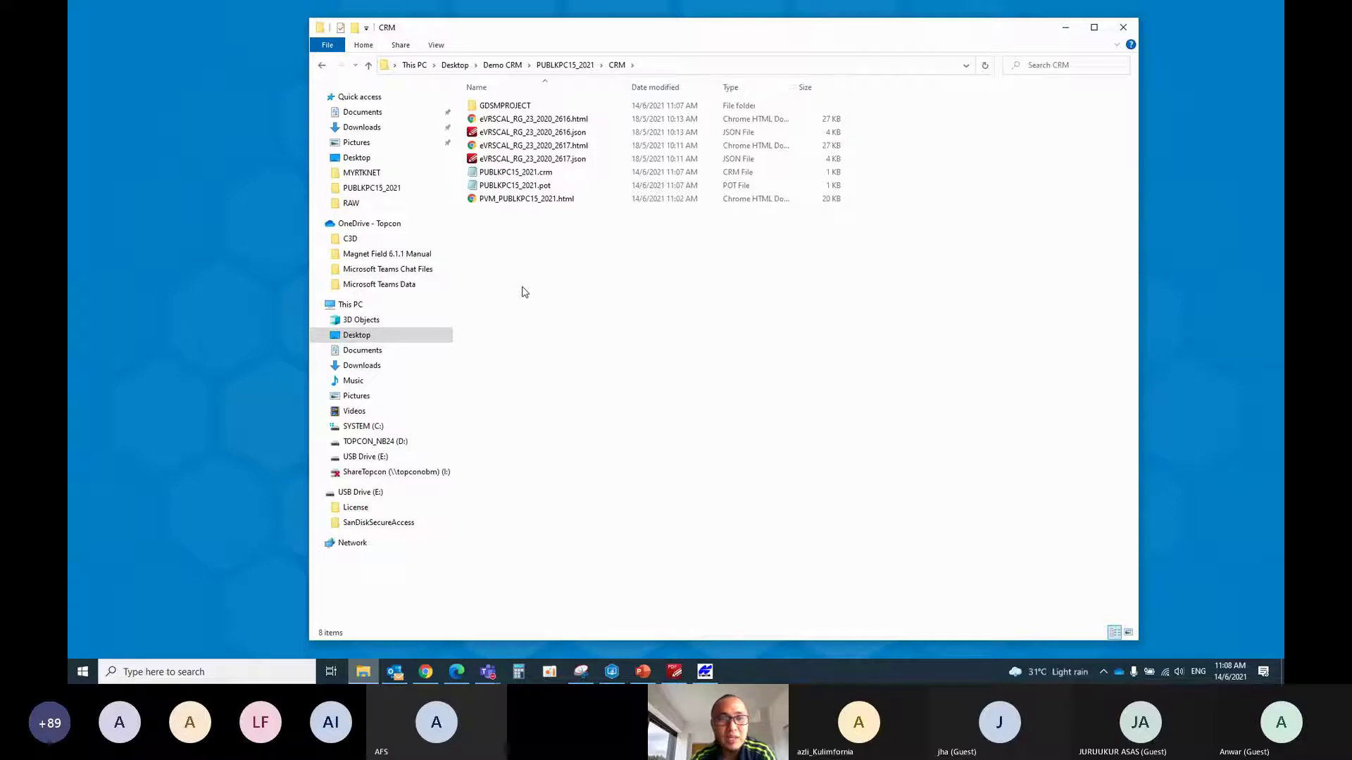
Check the 2616 certificate report in the browser, then return to the Demo CRM folder
double_click(551, 119)
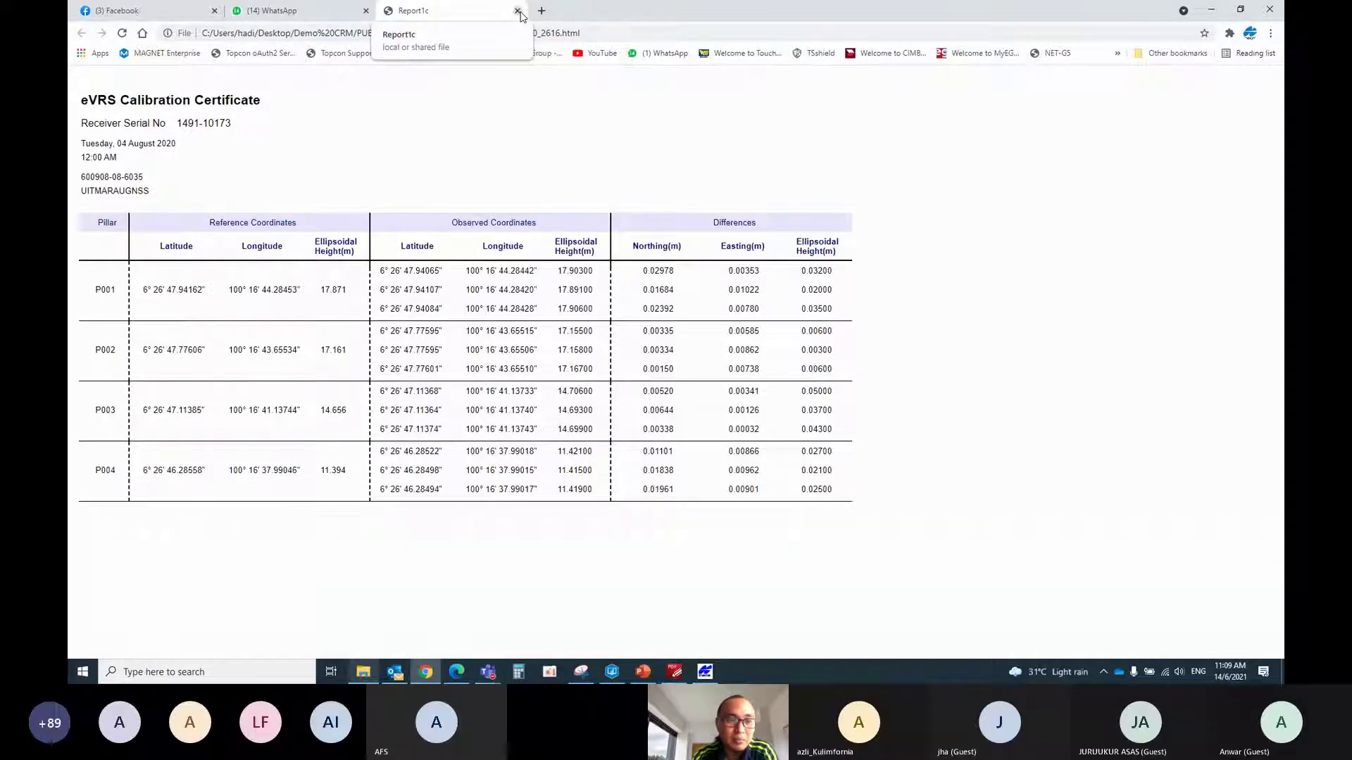
key("alt+Tab")
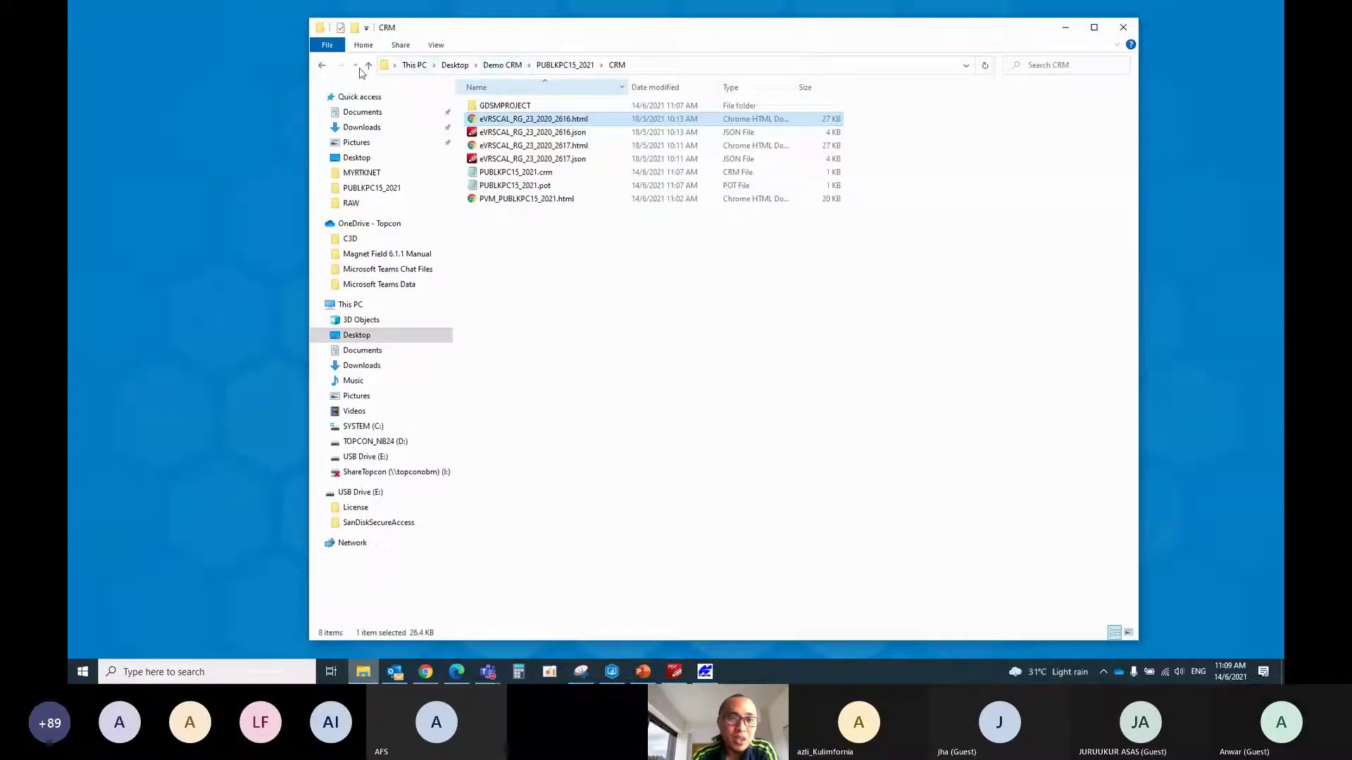
left_click(369, 65)
left_click(369, 66)
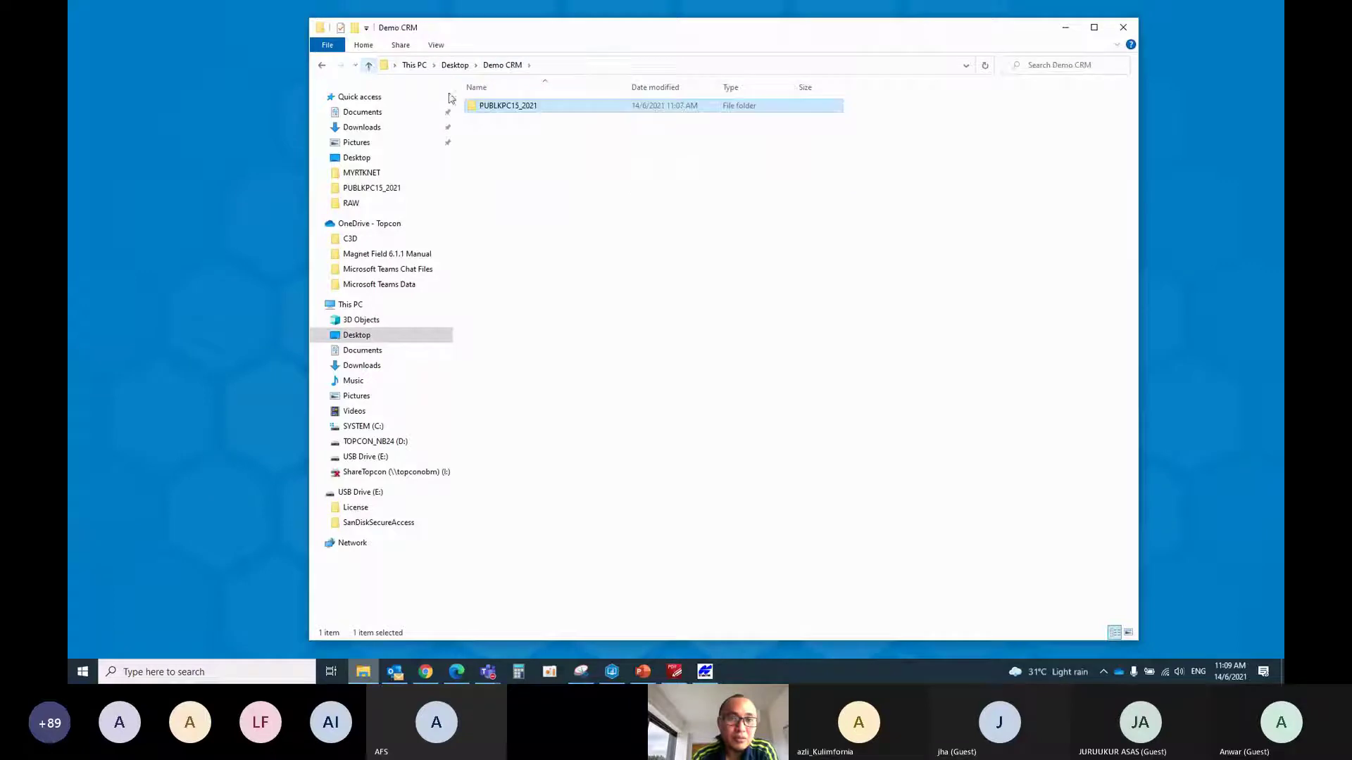
Compress PUBLKPC15_2021 into PUBLKPC15_2021.rar and bring the eCRM Sharing Session meeting forward
right_click(492, 108)
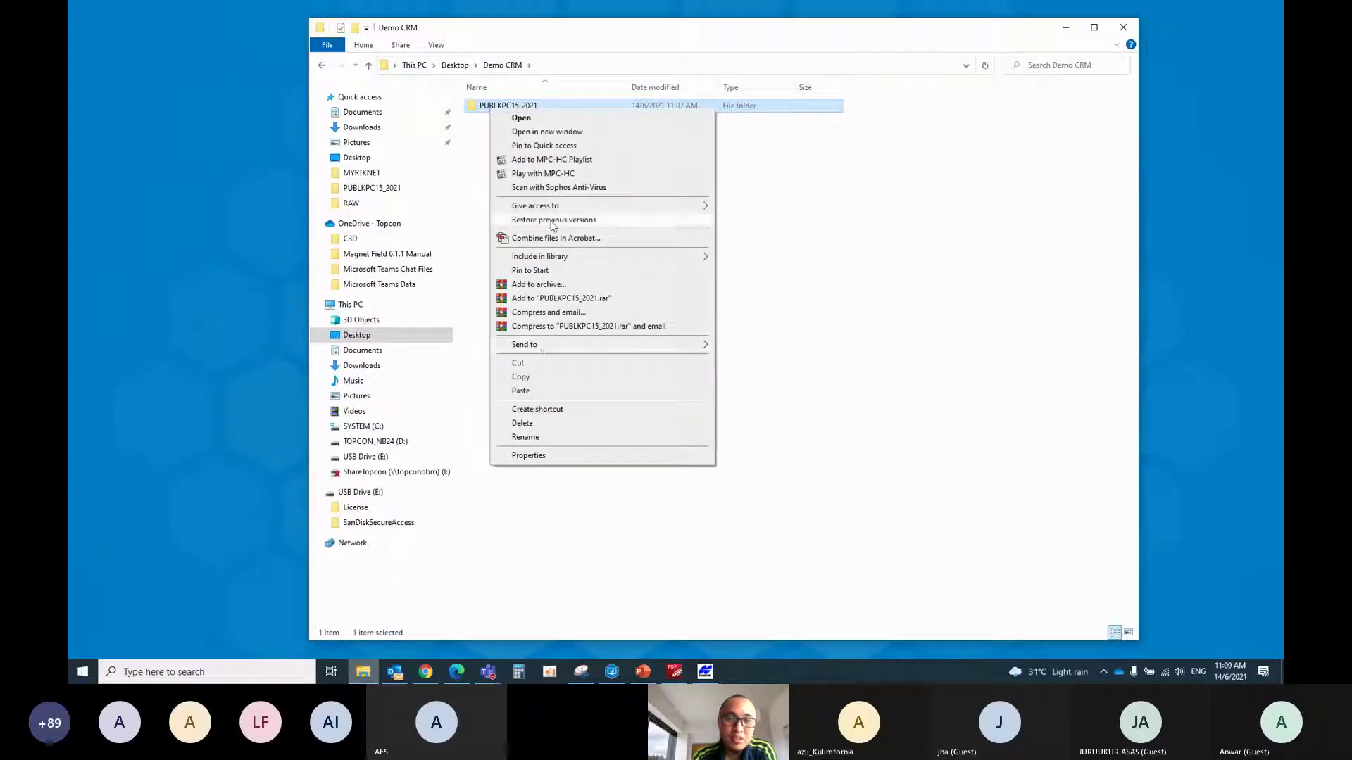
left_click(553, 298)
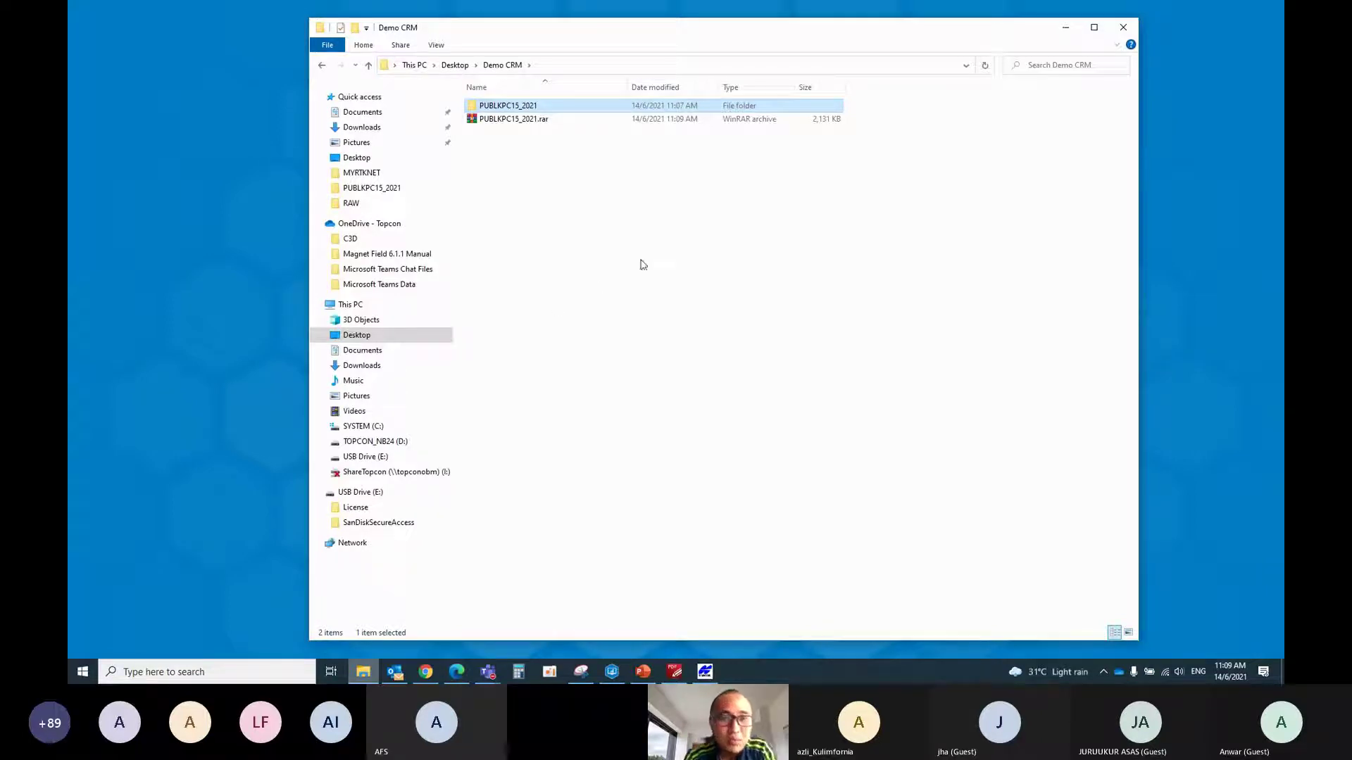
mouse_move(487, 671)
left_click(494, 613)
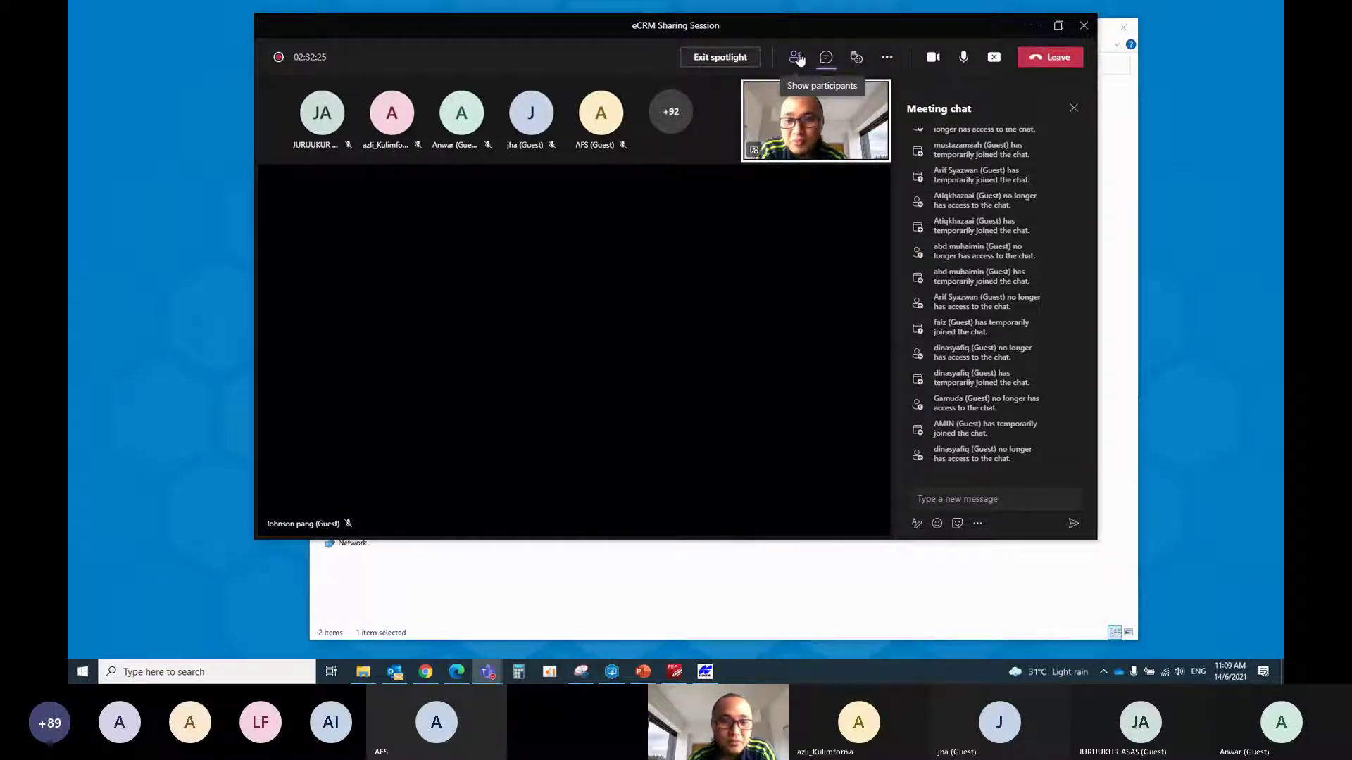
Look over the meeting participants, return to the chat, then bring the TGPSConvert report forward
left_click(798, 59)
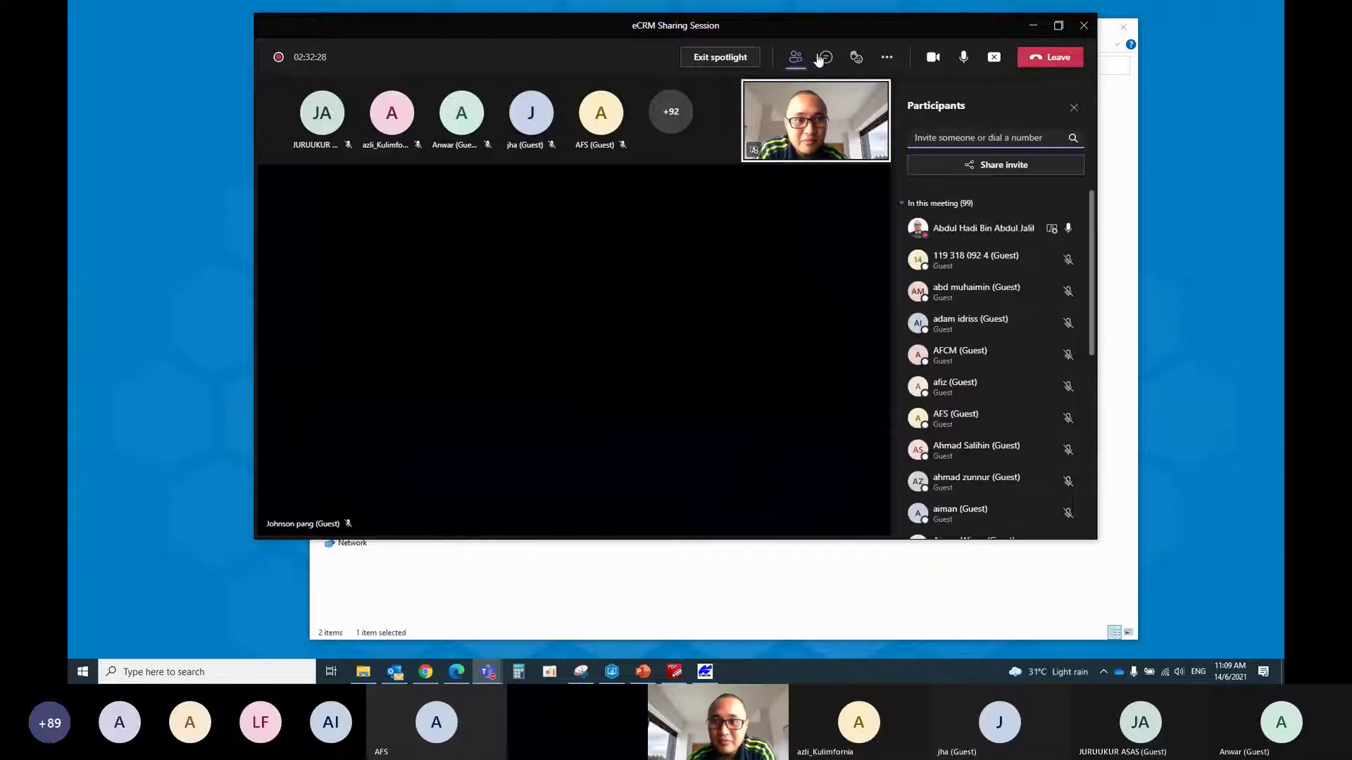
scroll(947, 285, "down", 8)
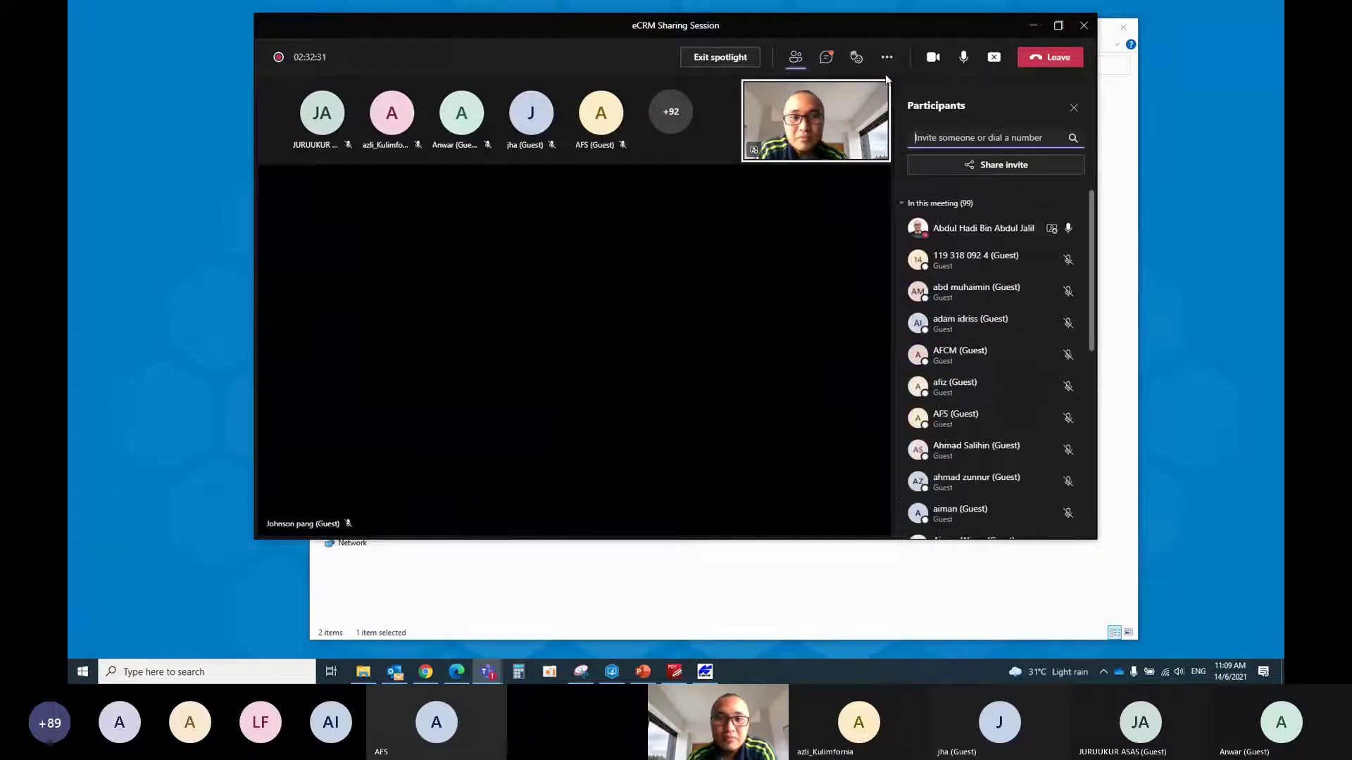
left_click(825, 60)
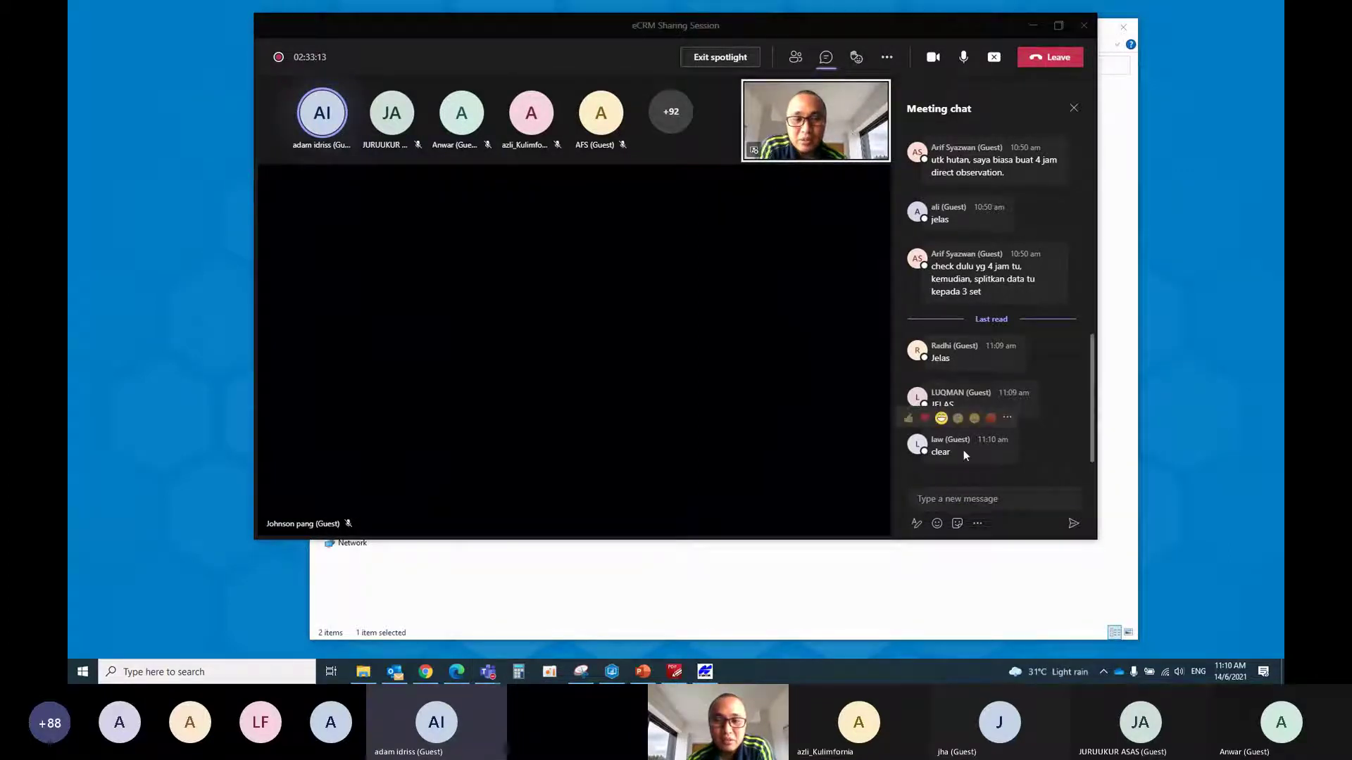
left_click(700, 681)
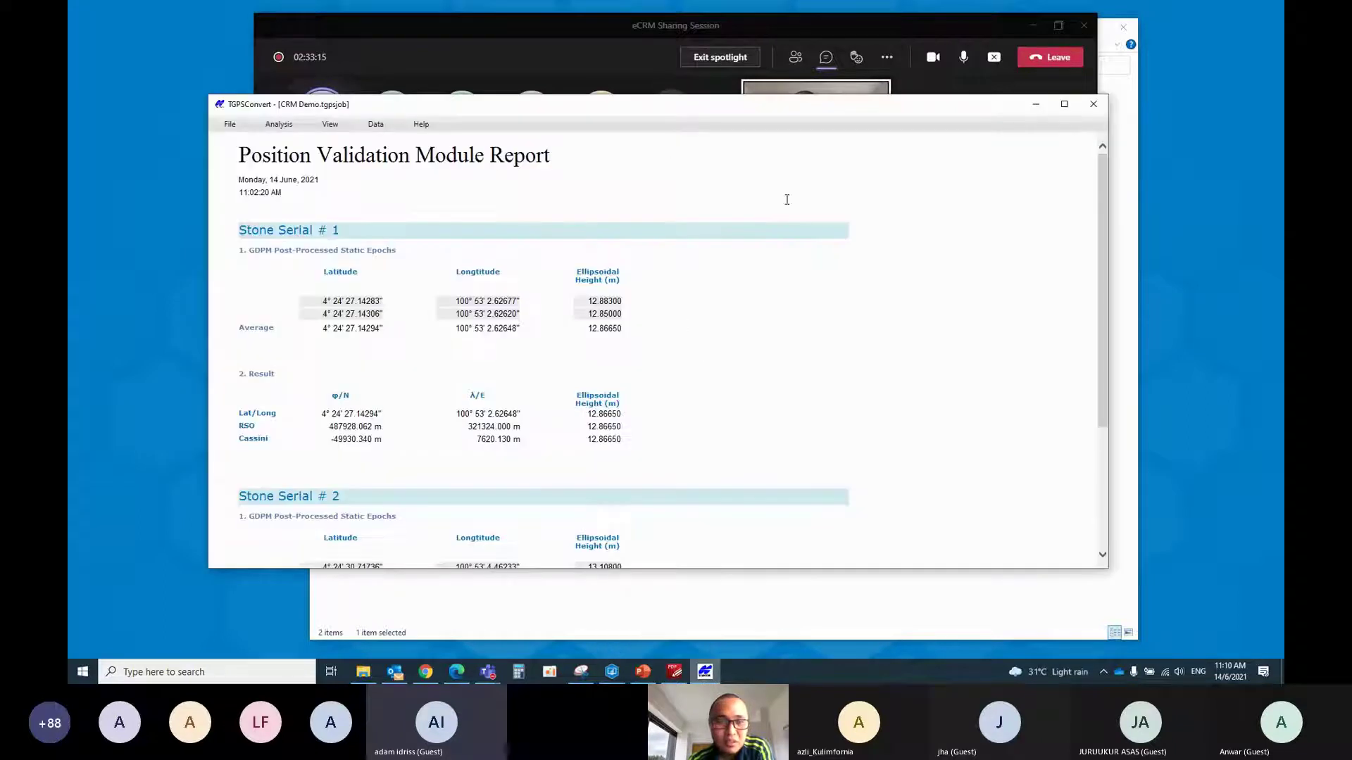
Create a new TGPSConvert job named 'CRM demo 1'
left_click(227, 125)
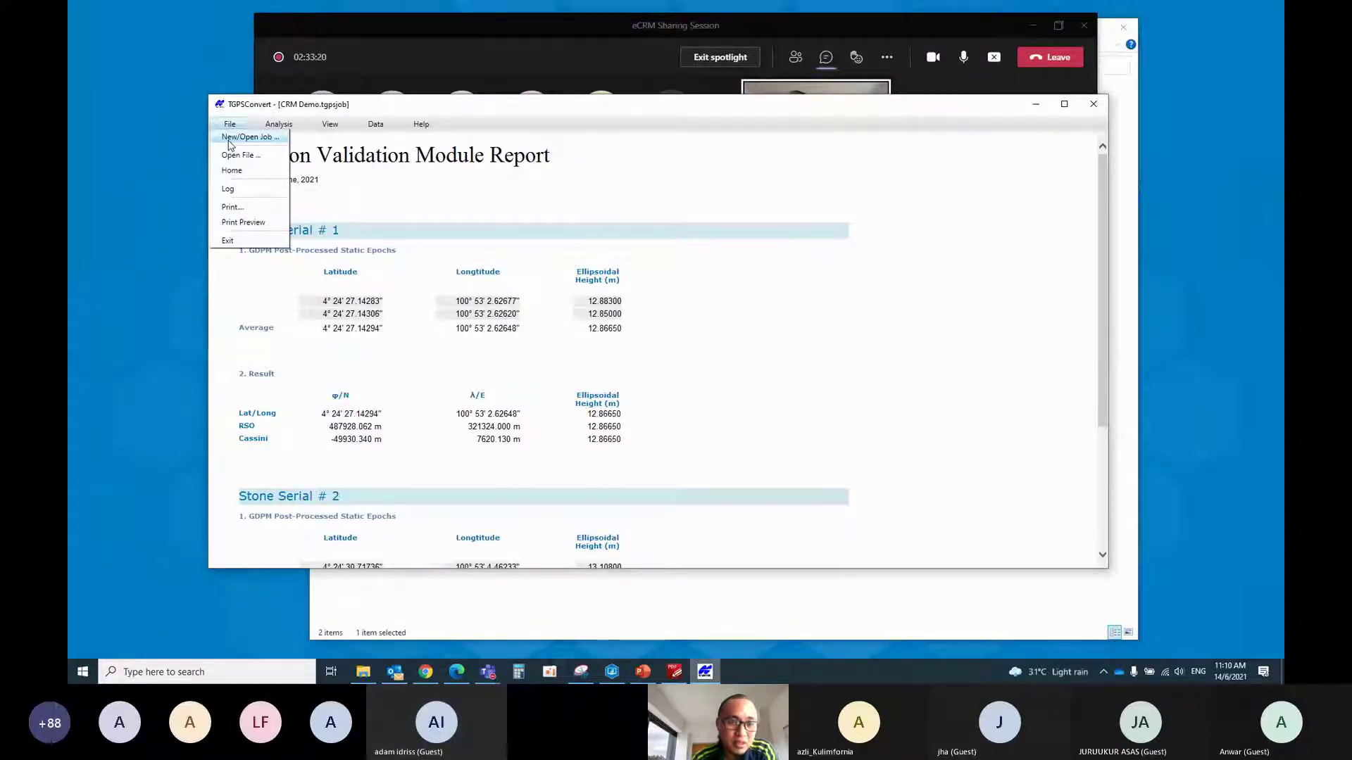
left_click(239, 136)
type("CRM demo 1")
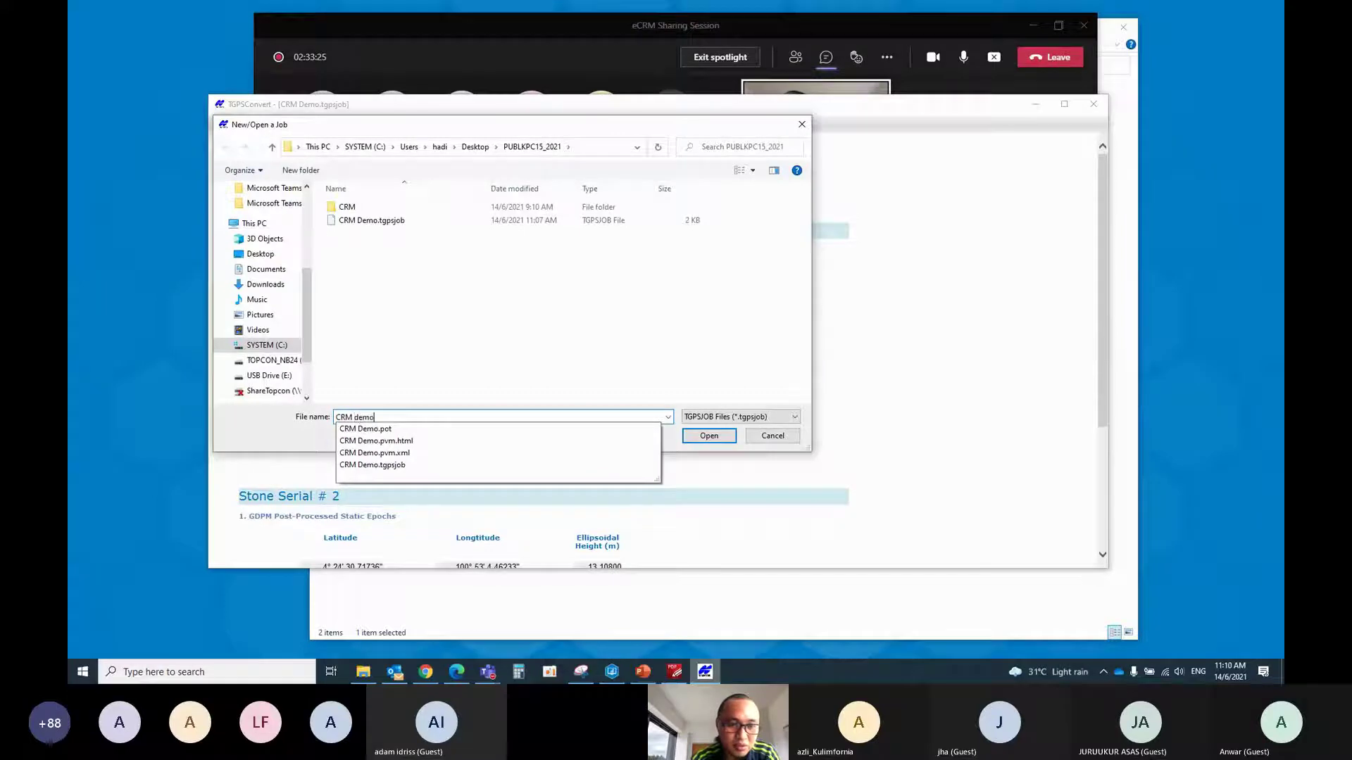
left_click(718, 443)
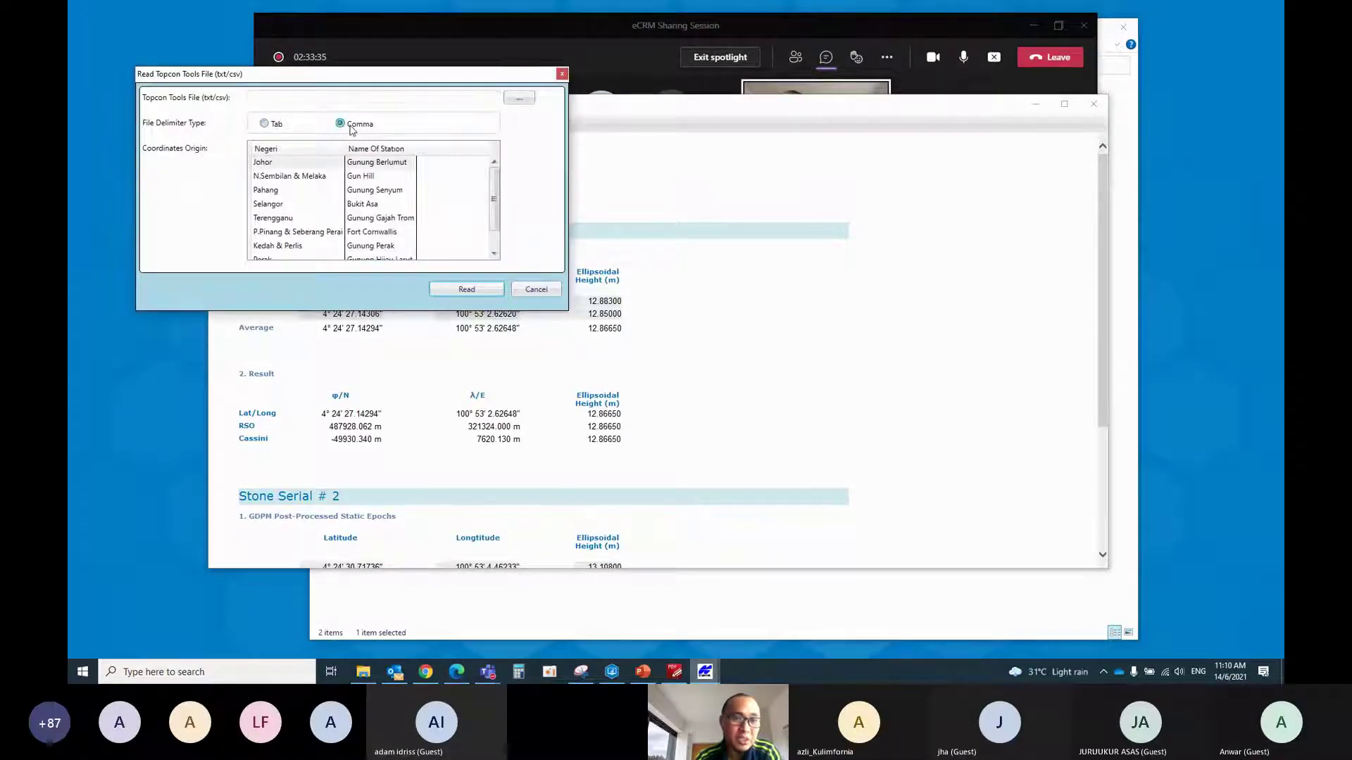
Read CRM.csv with Perak / Gunung Hijau Larut as origin and review the resulting report
left_click(526, 99)
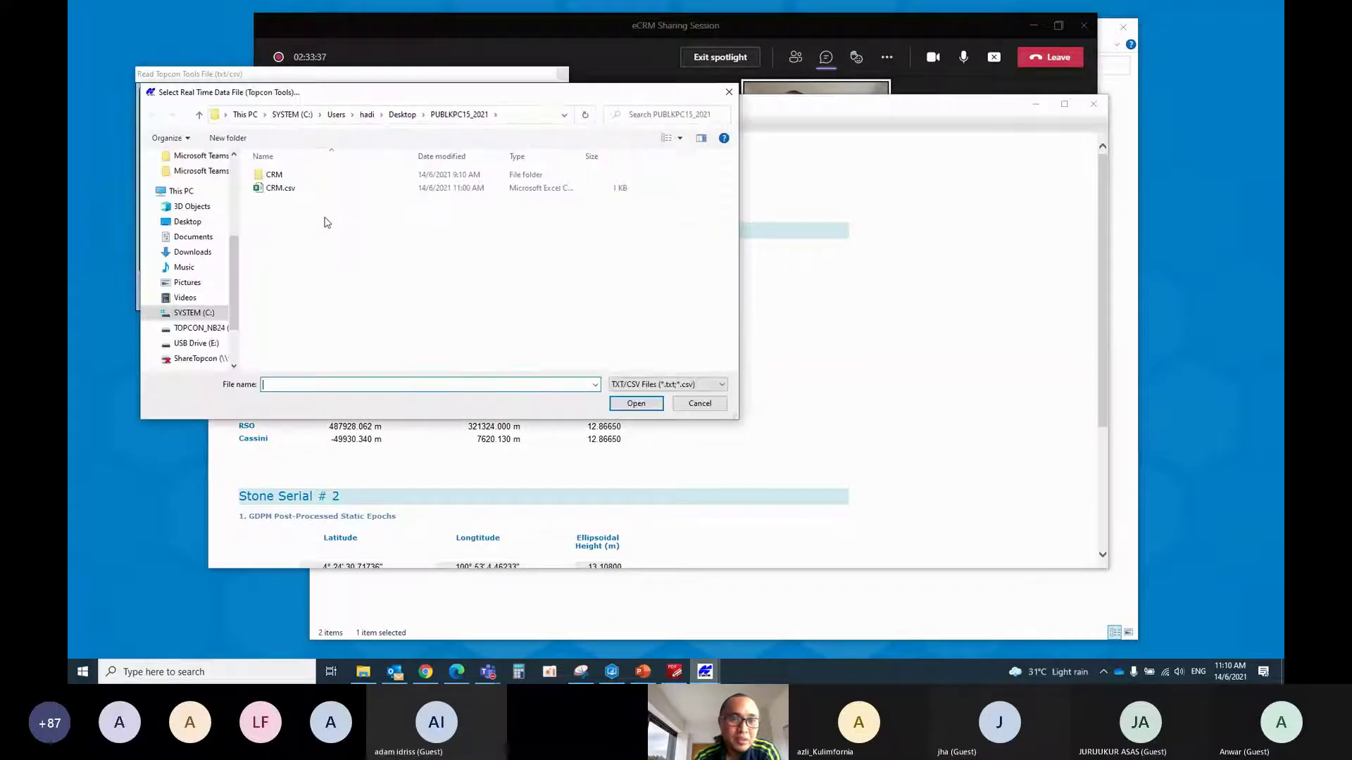
left_click(282, 188)
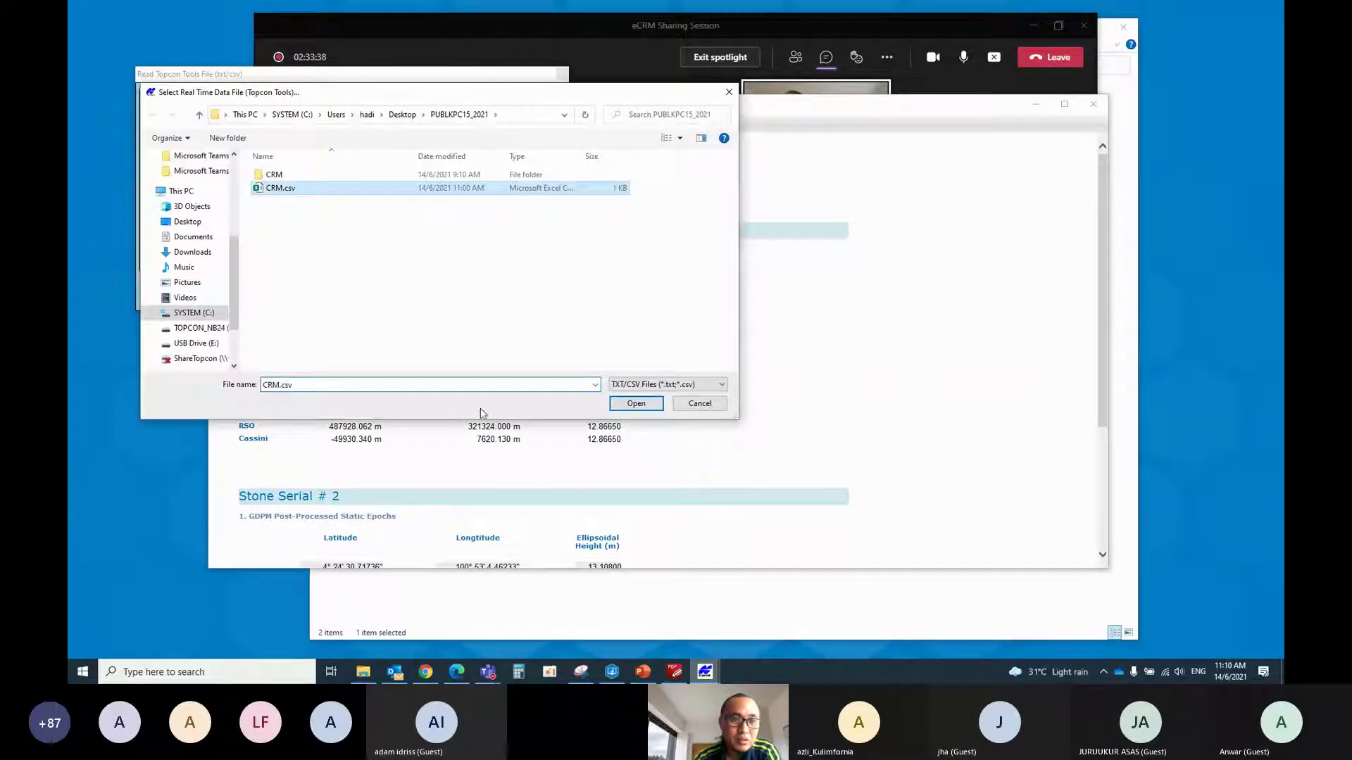
left_click(635, 406)
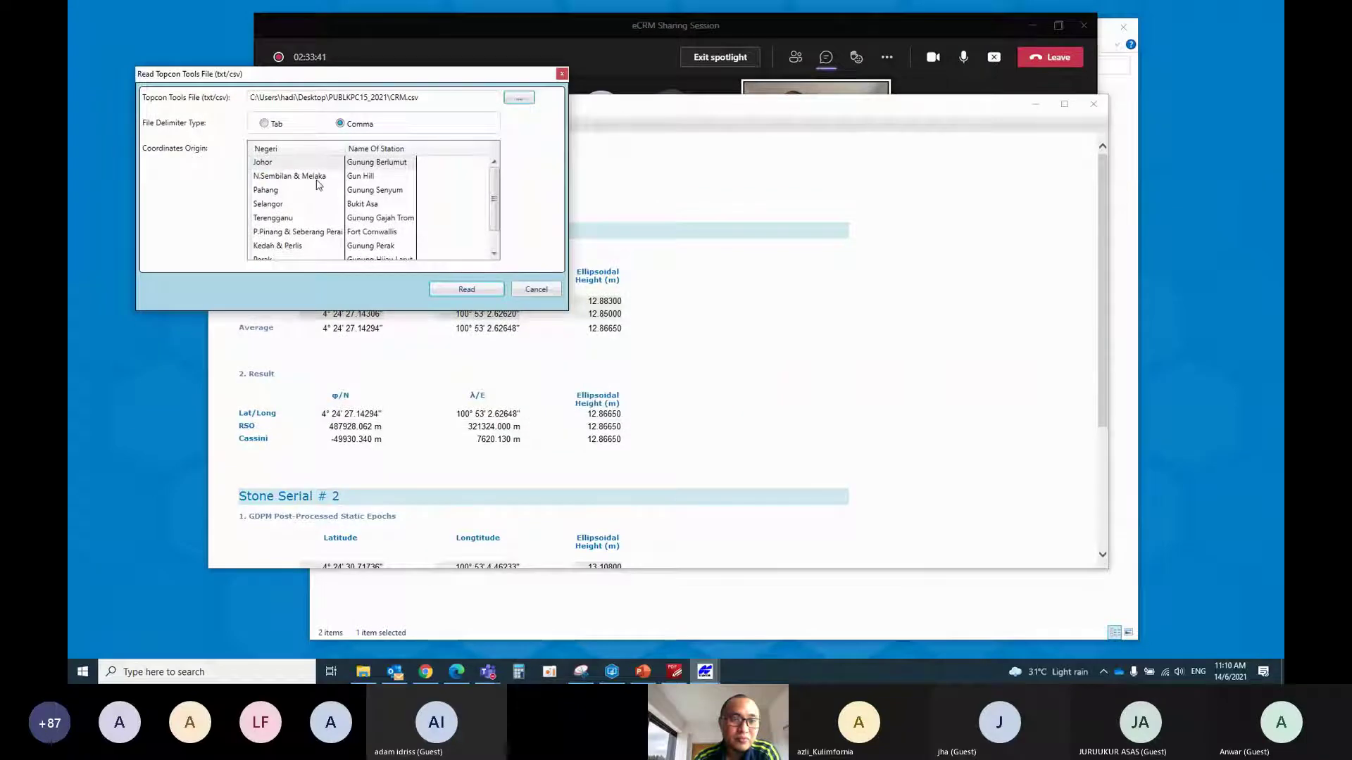
left_click_drag(492, 197, 493, 216)
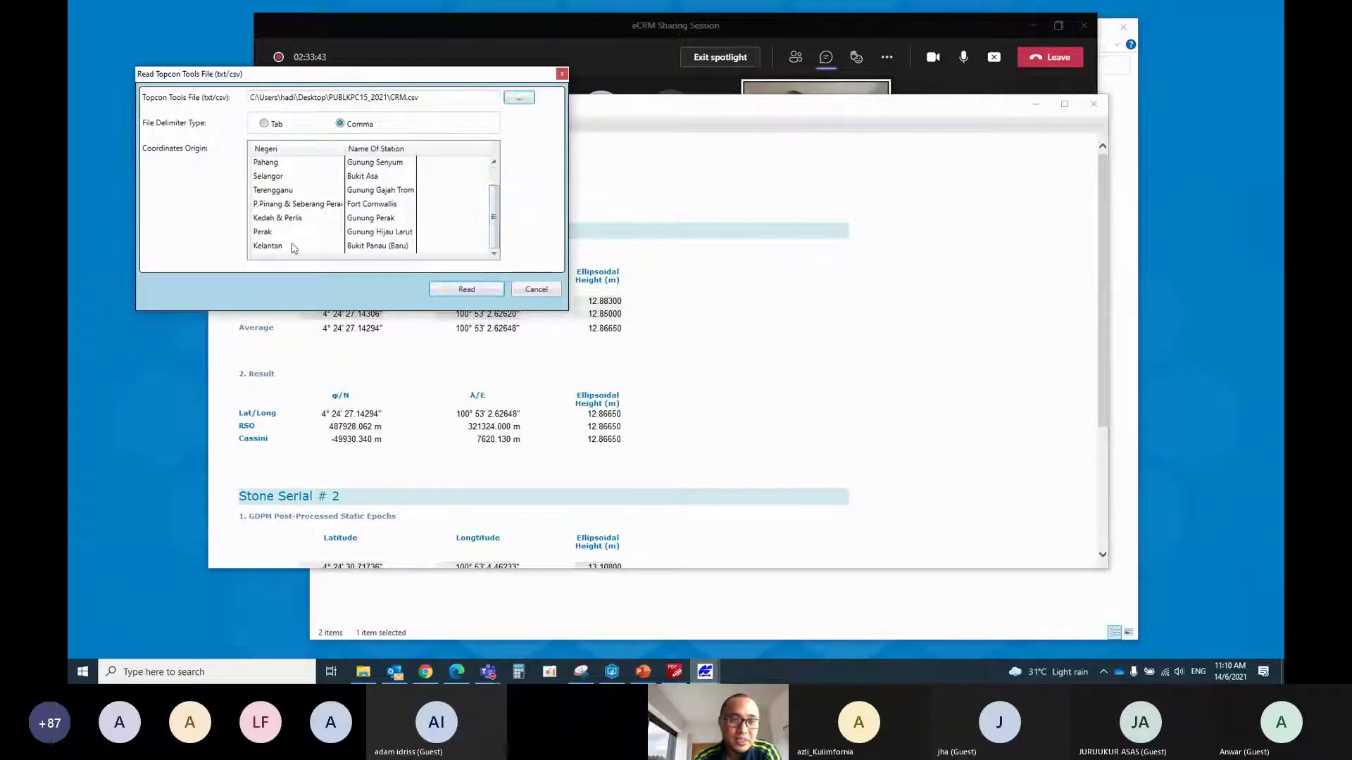
left_click(280, 235)
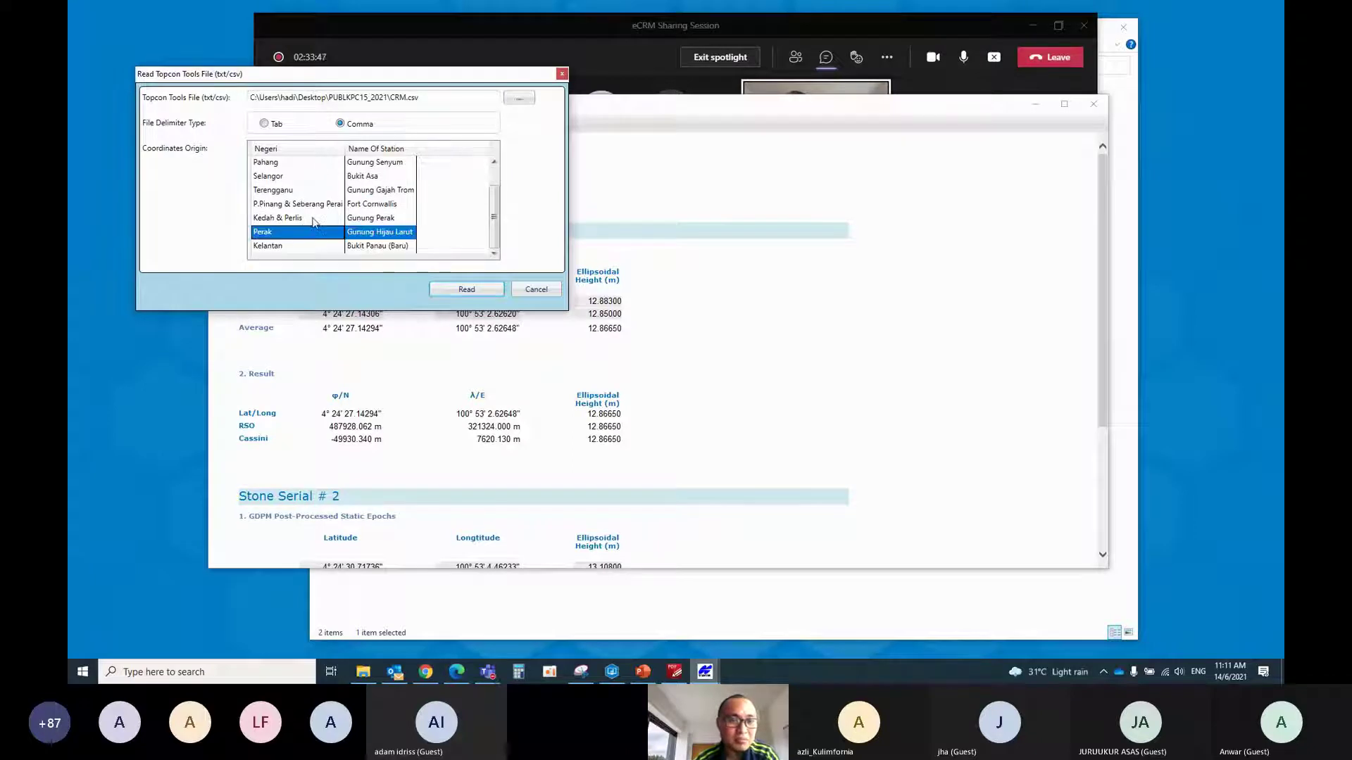
left_click(475, 289)
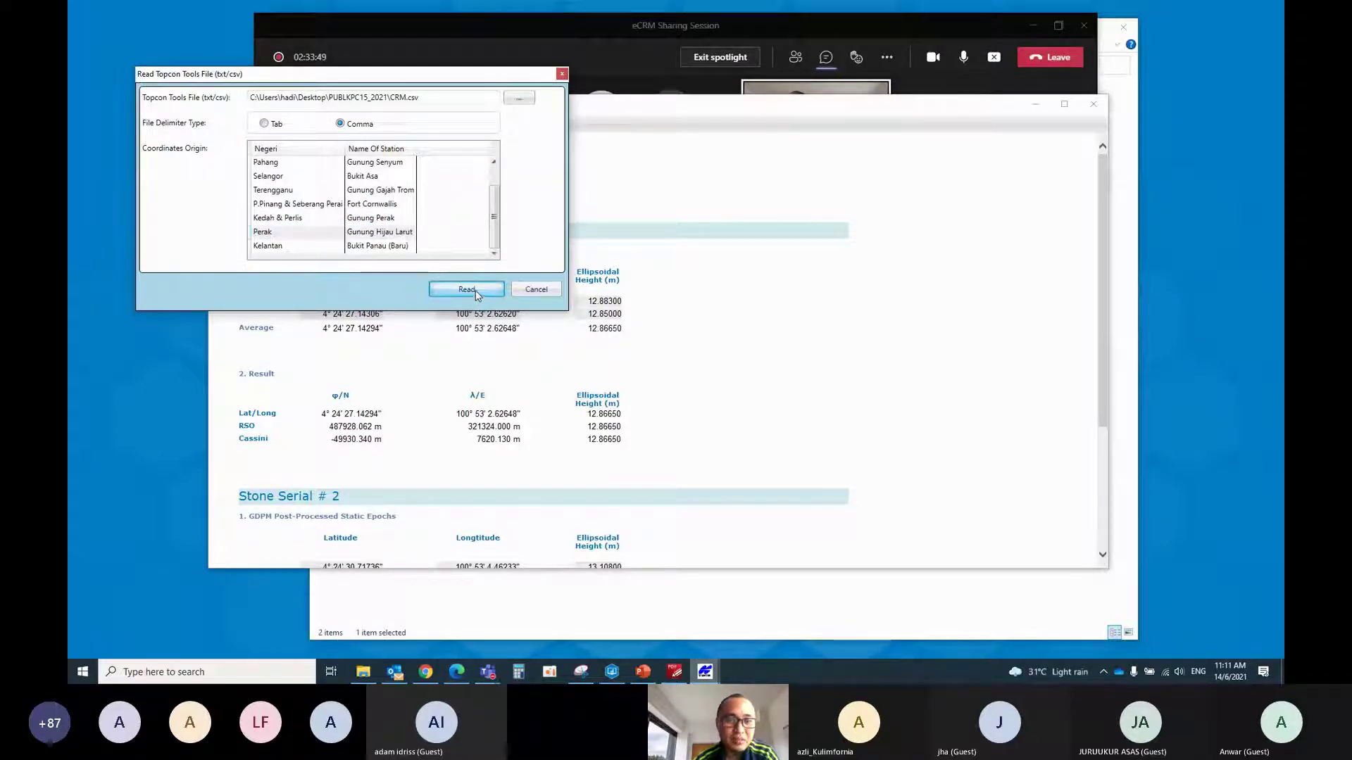
left_click(766, 378)
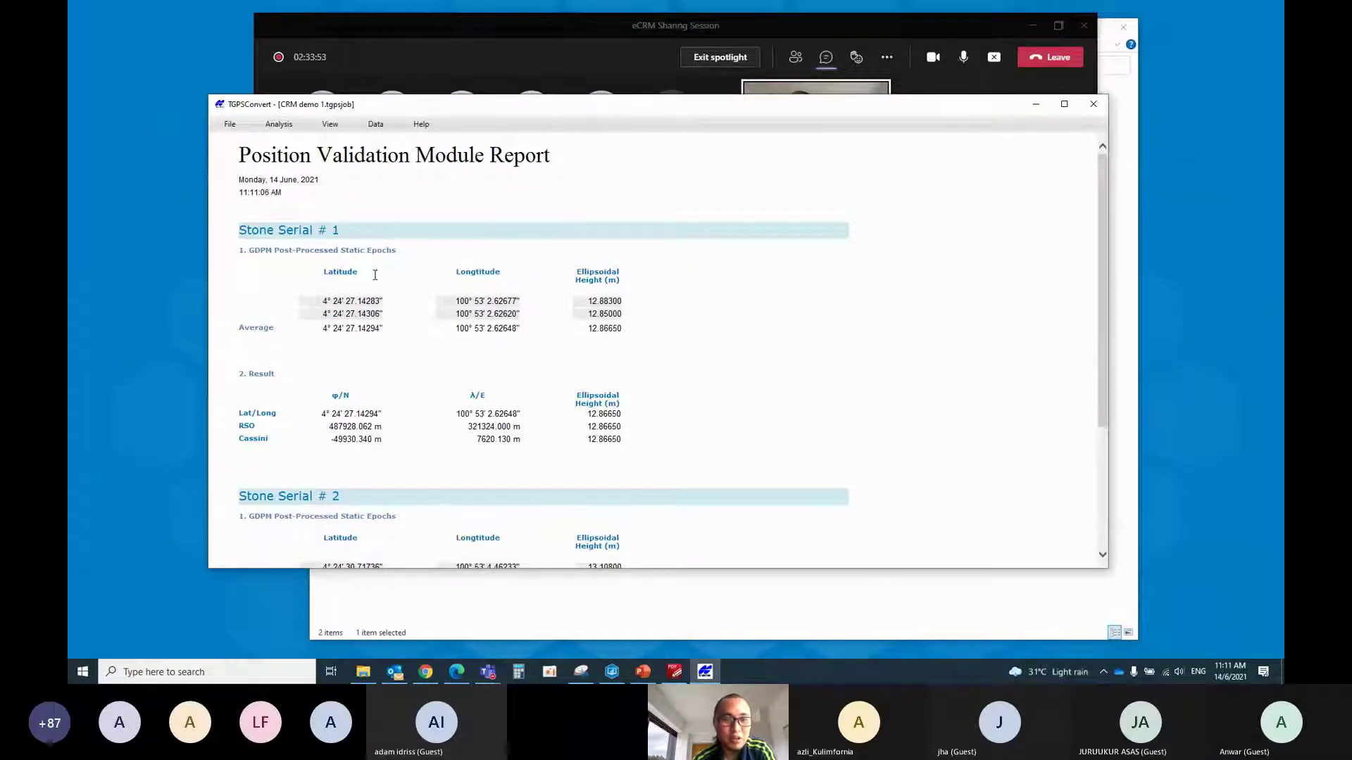
scroll(374, 276, "down", 3)
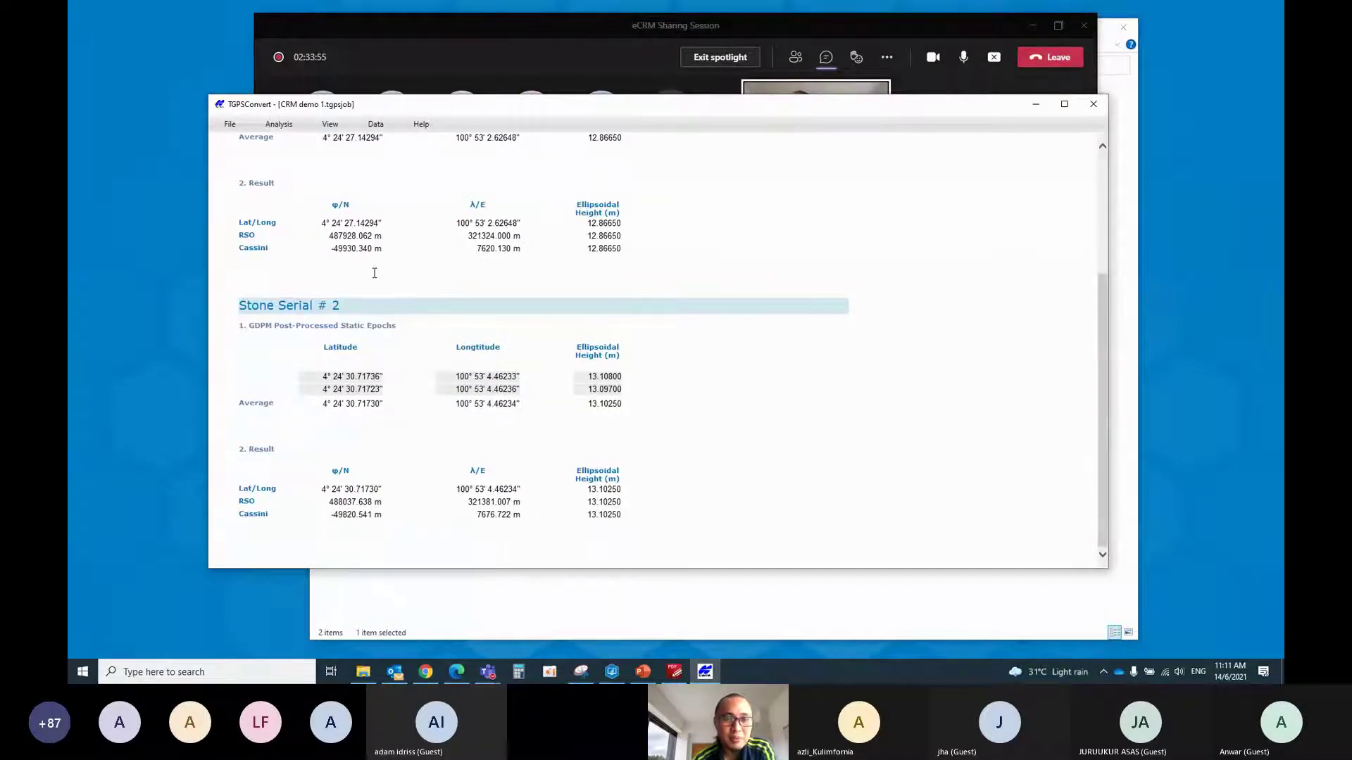
scroll(394, 324, "up", 3)
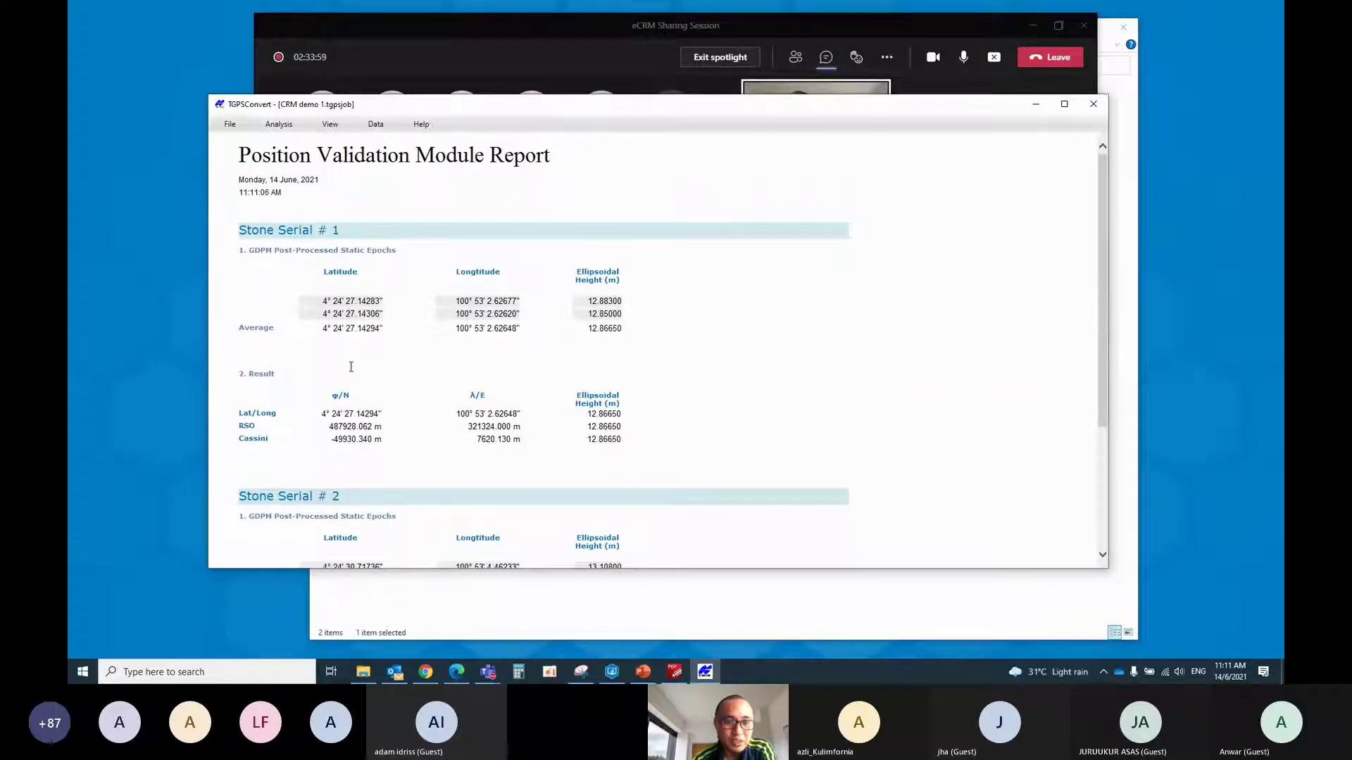
scroll(351, 367, "down", 3)
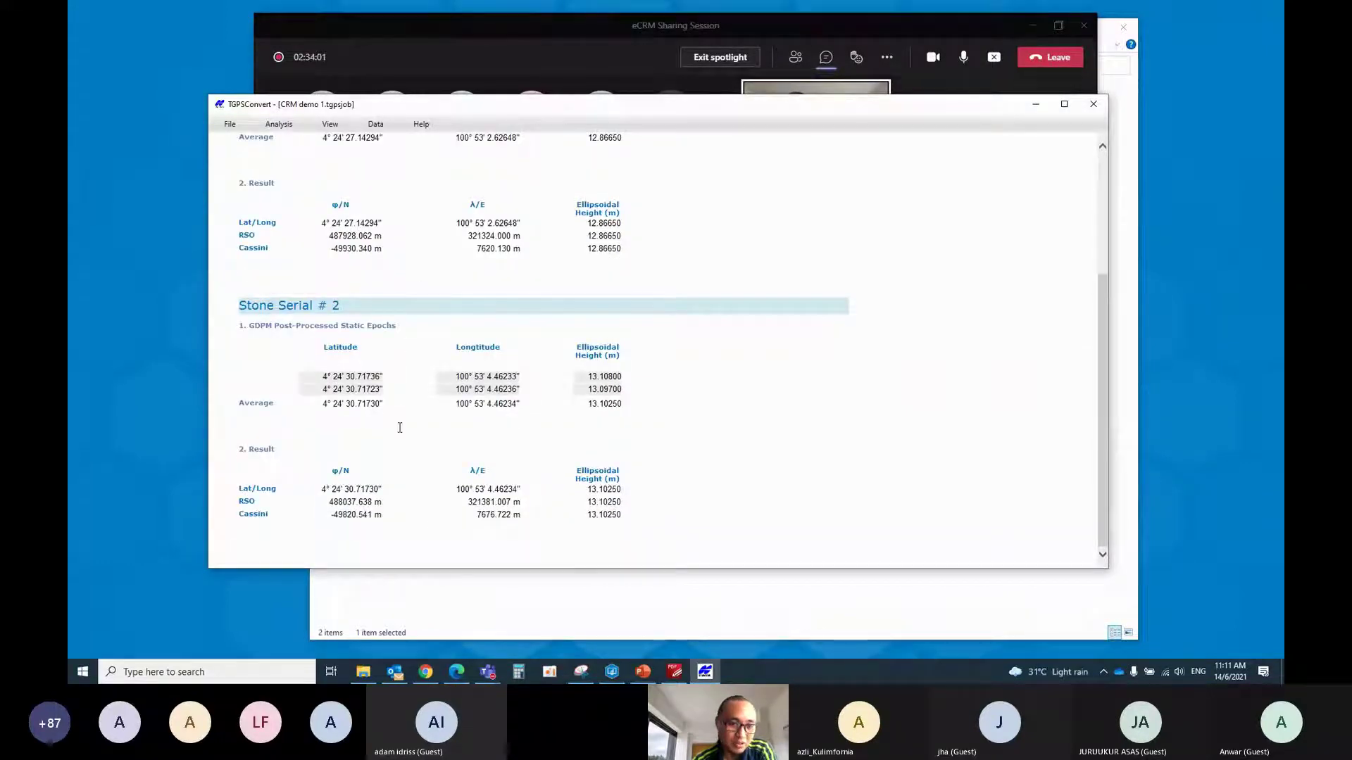
scroll(435, 402, "up", 3)
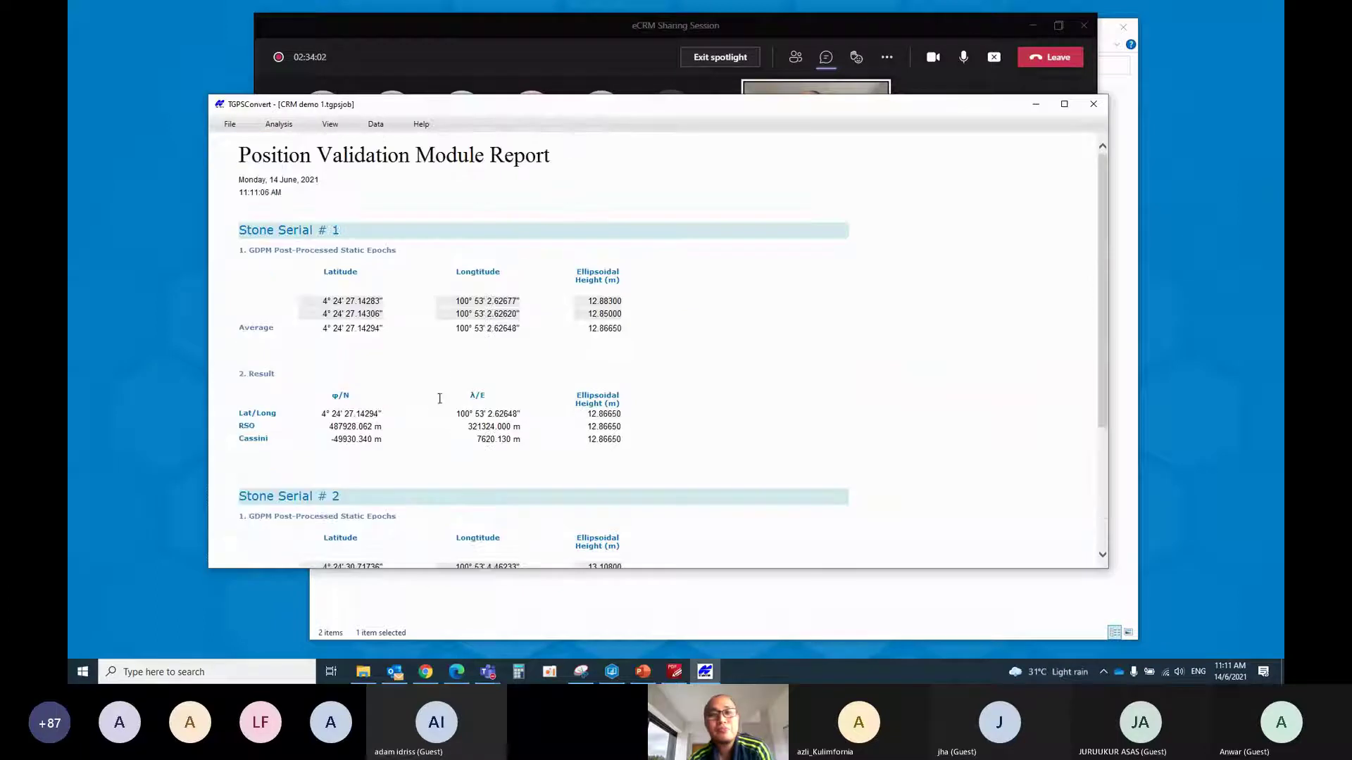
Open the Data > Export form and enter file name PUB and file number beginning C2
left_click(377, 127)
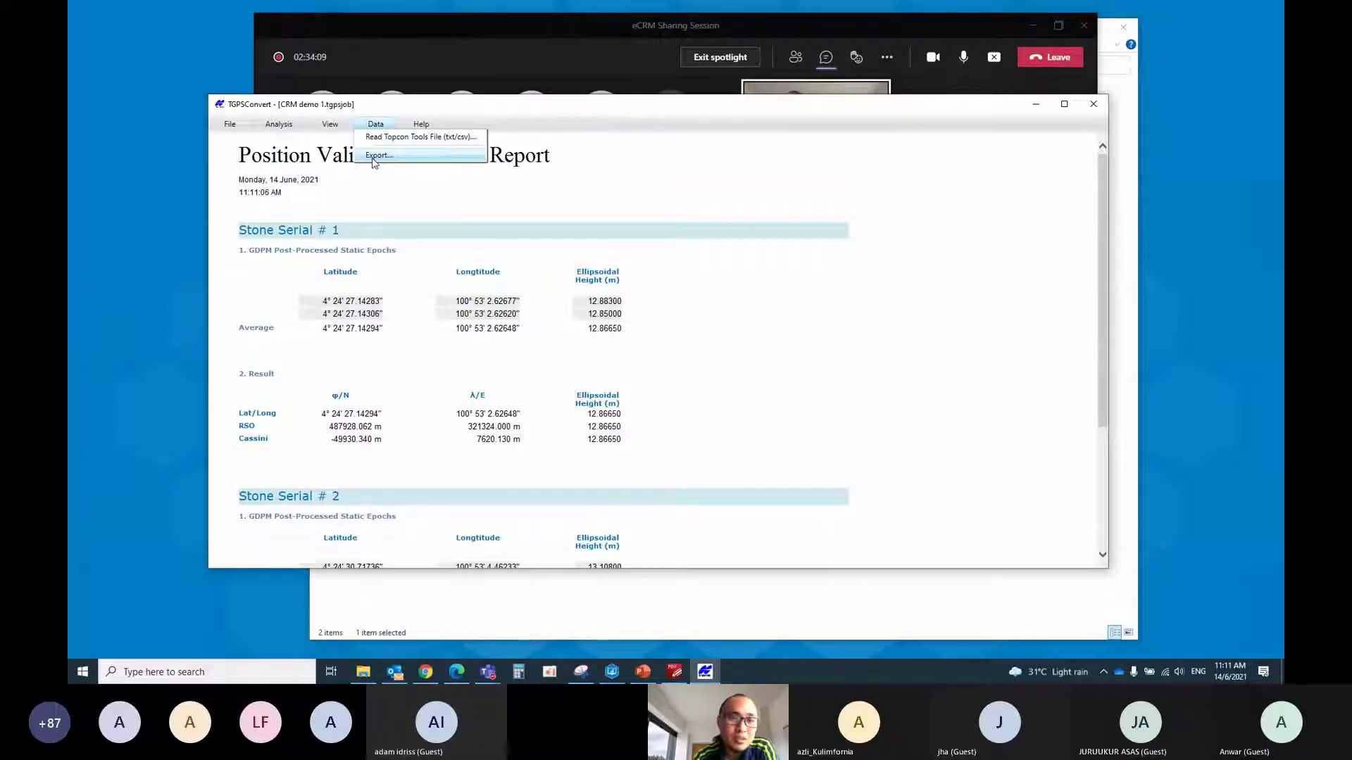
left_click(380, 156)
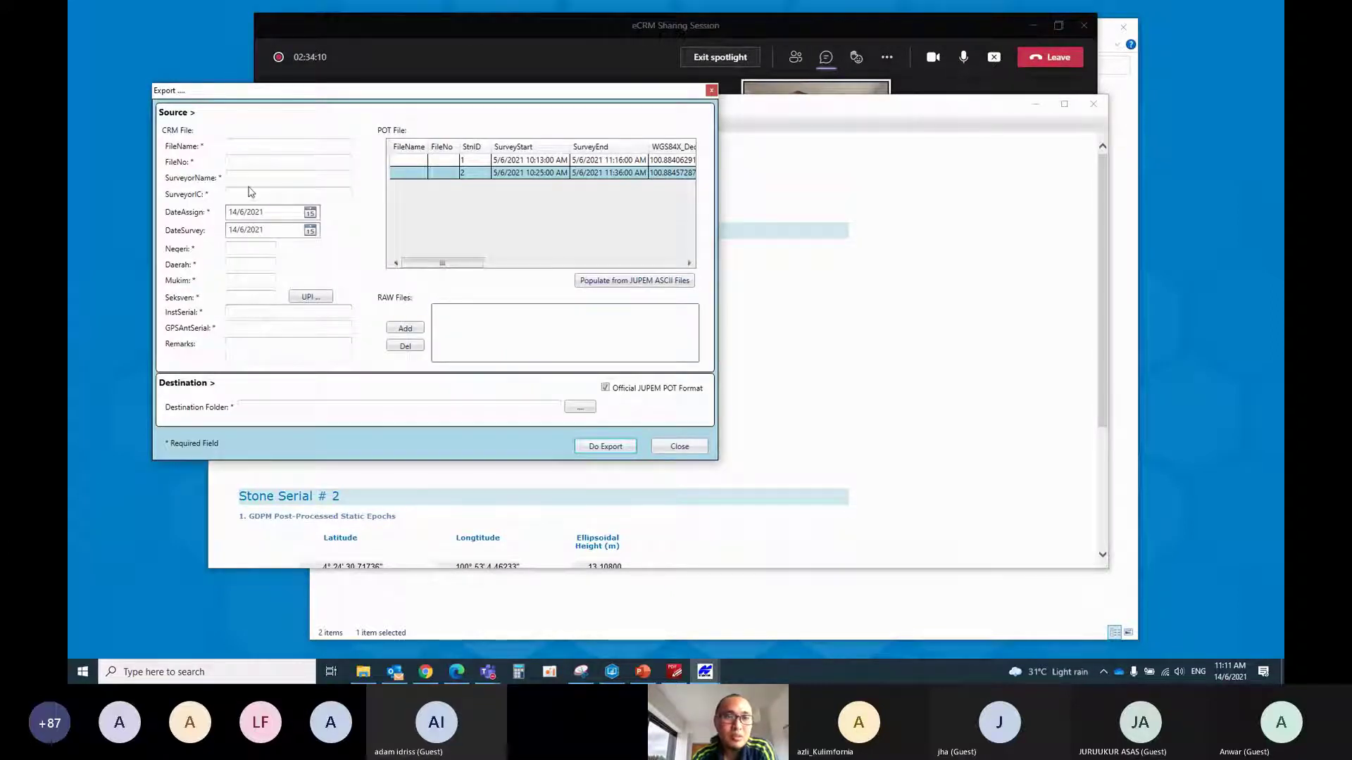
left_click(251, 148)
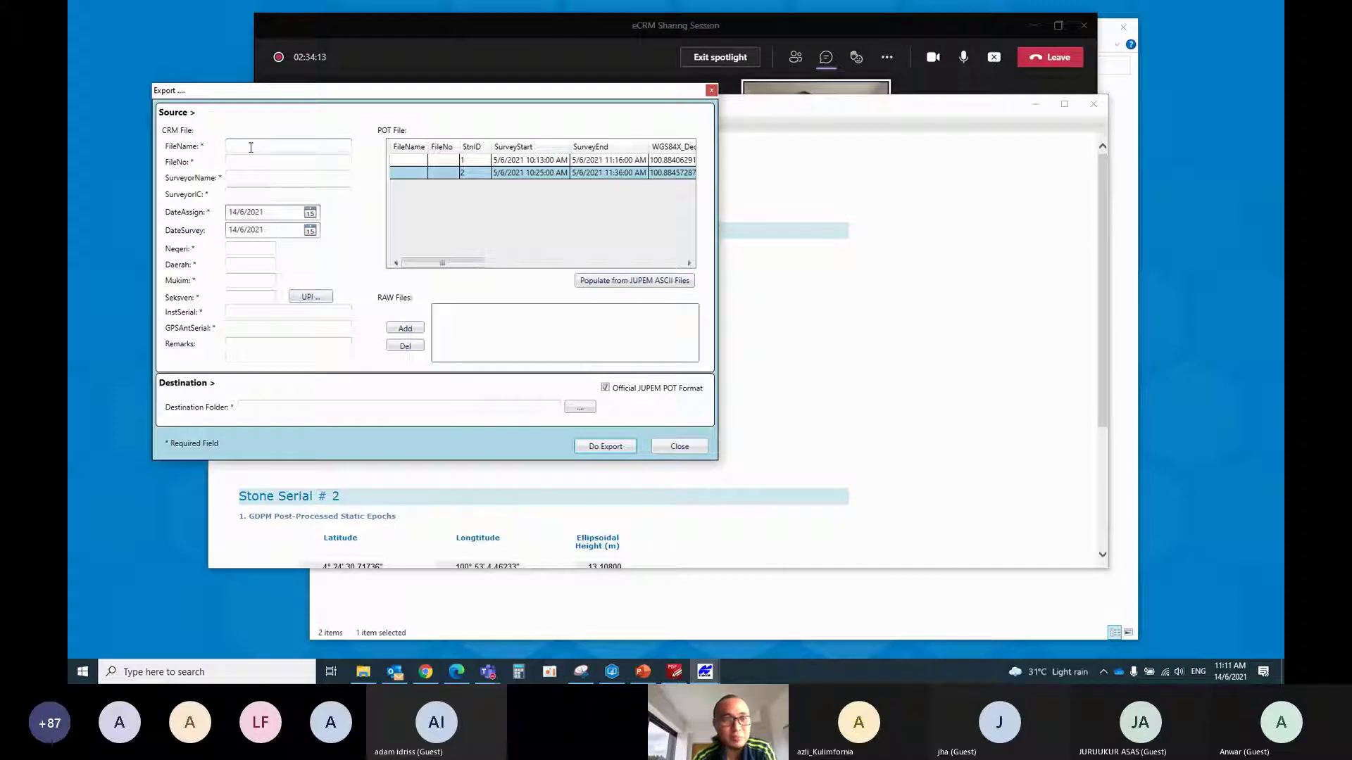
left_click(252, 147)
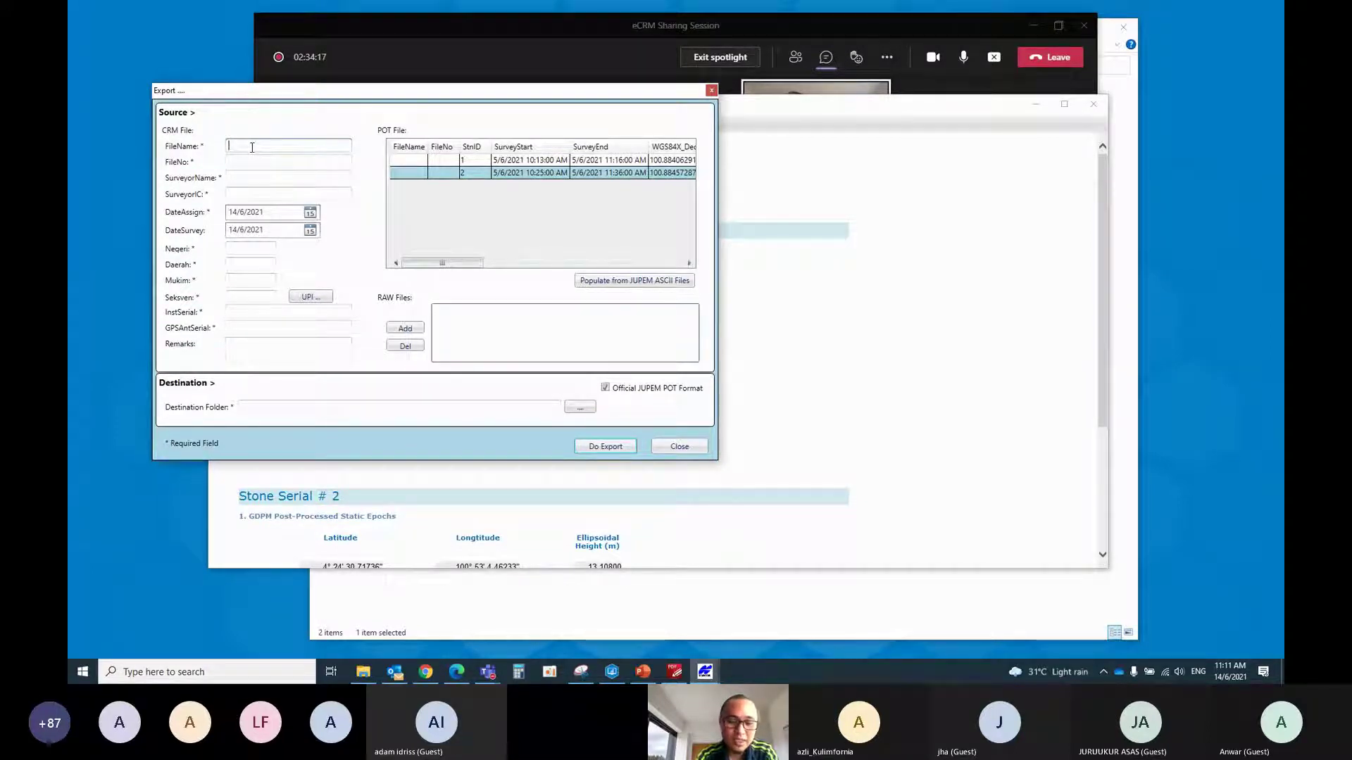
type("PUBLKP")
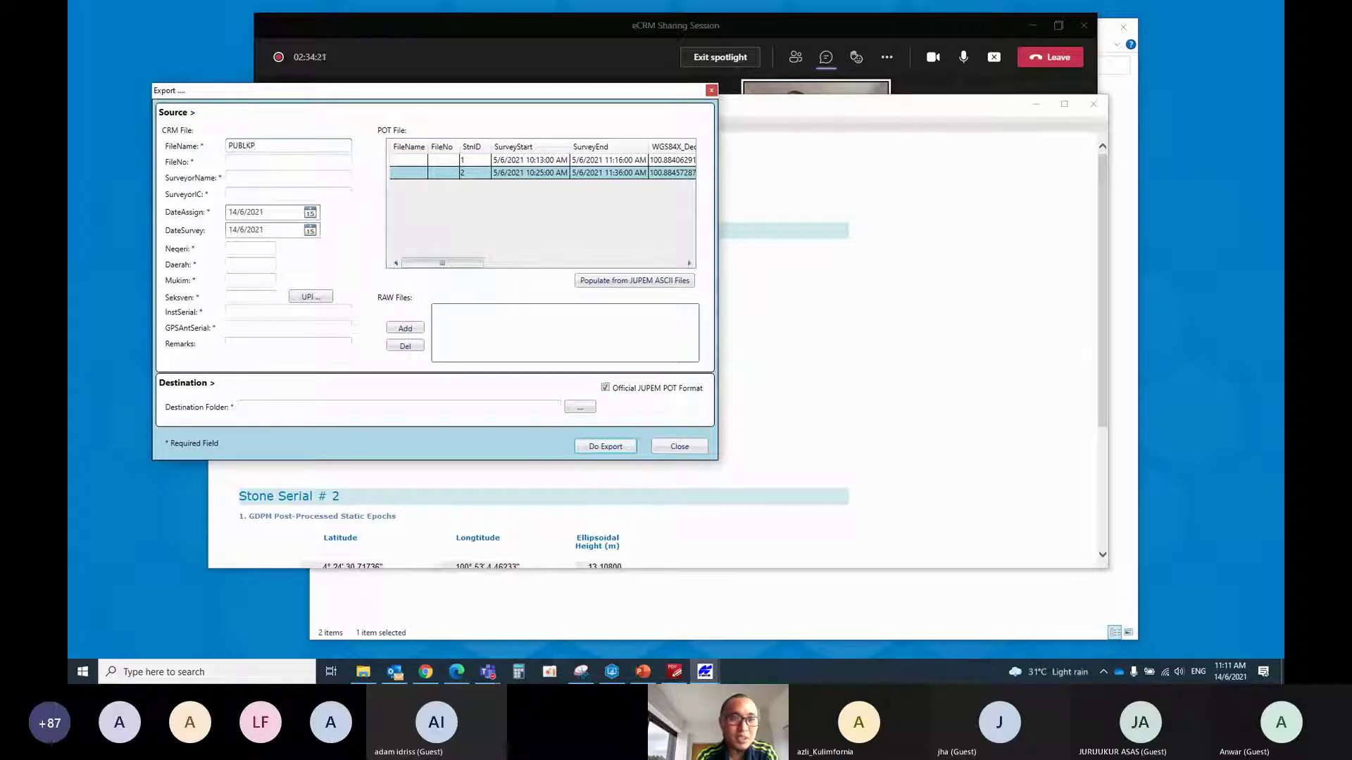
key("Tab")
type("C2_2021")
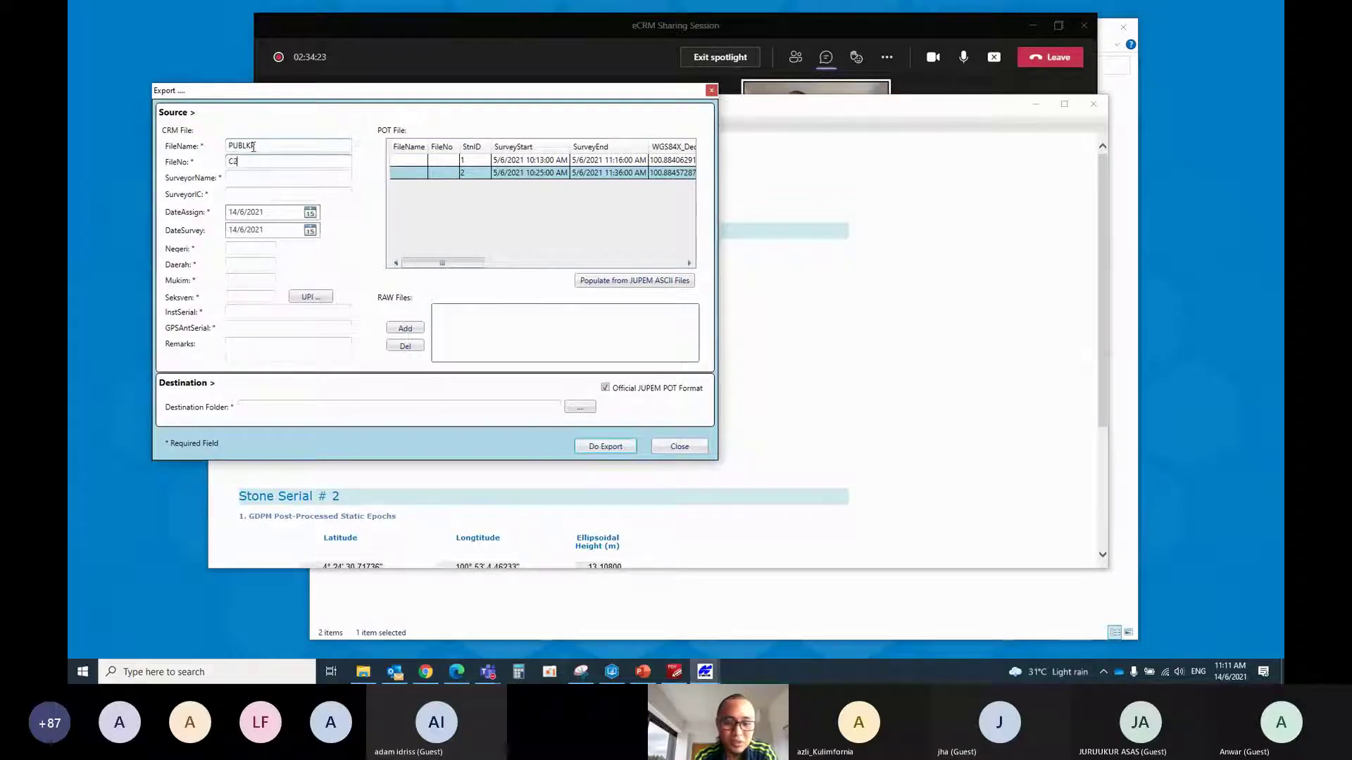
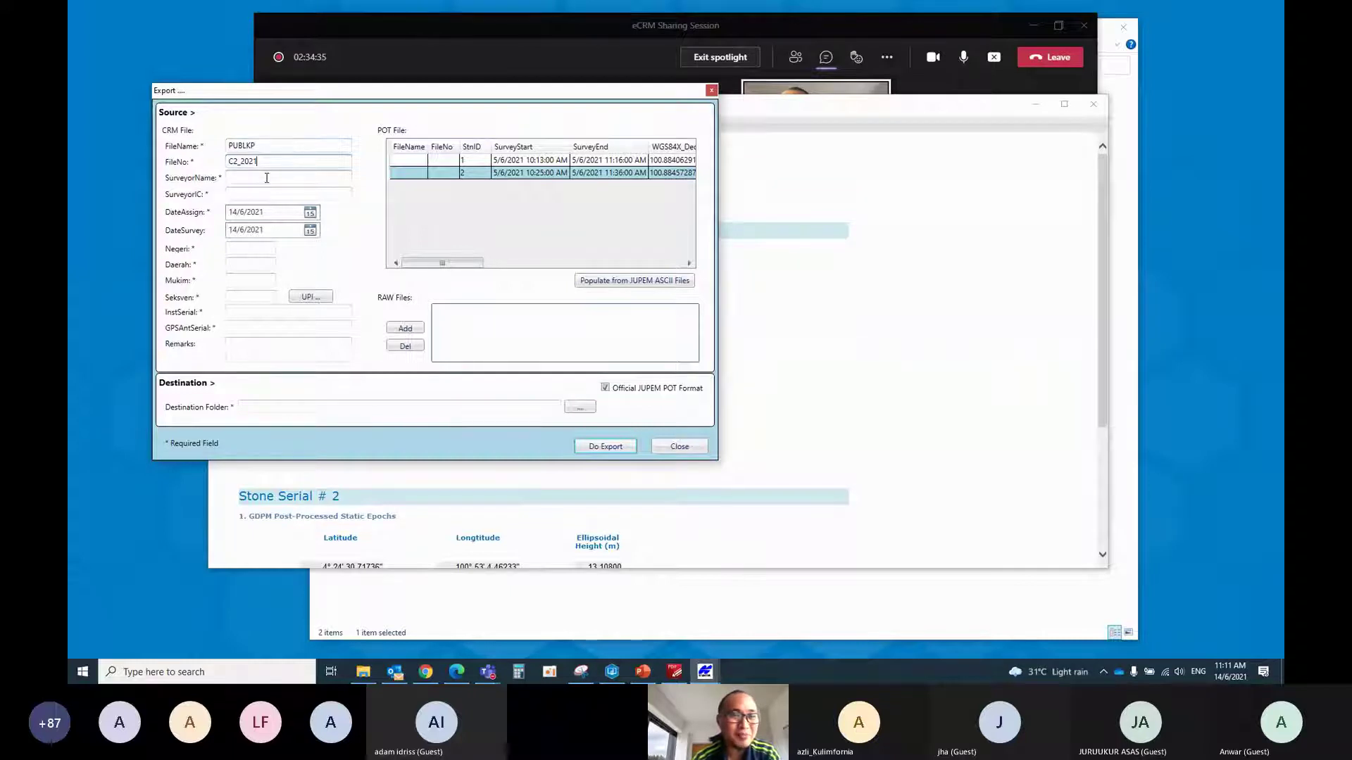
Enter the surveyor's name and IC number, and set the assignment date to 13/6/2021
left_click(267, 178)
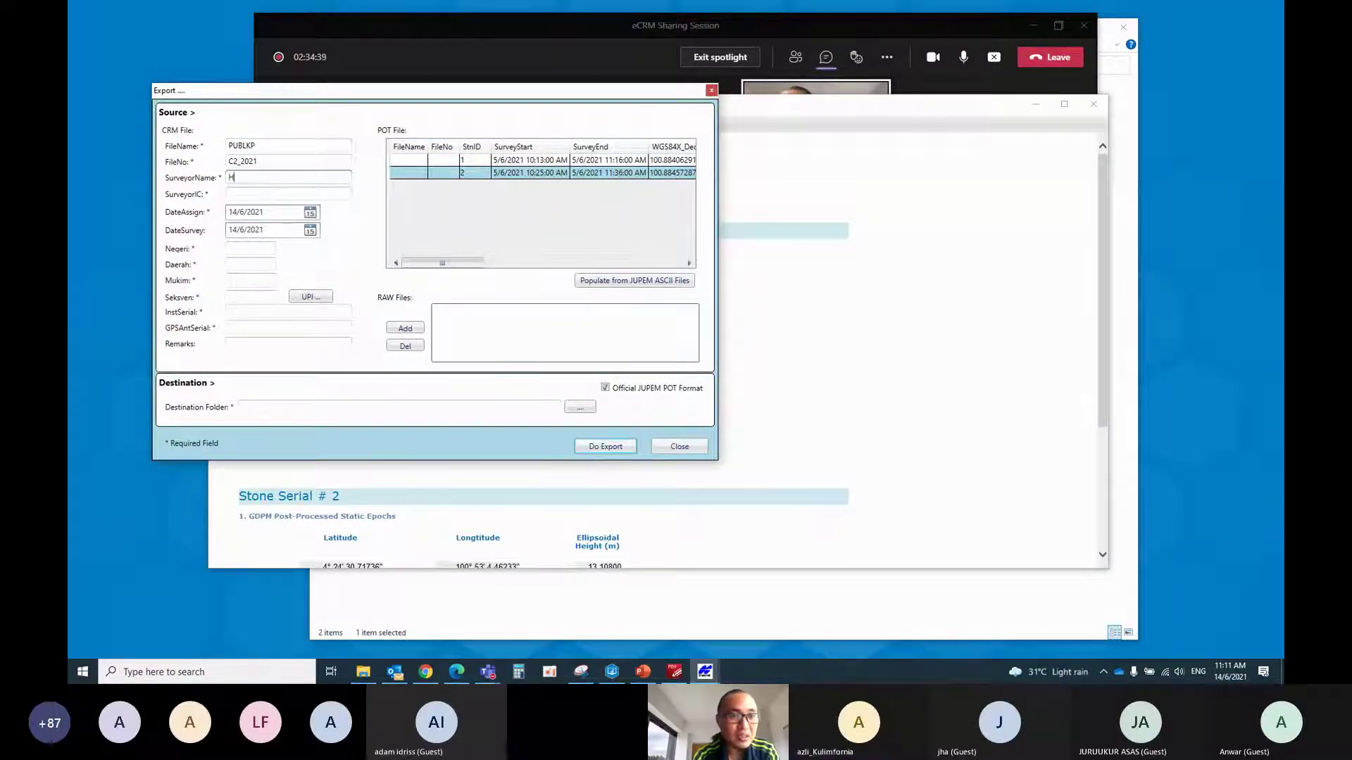
type("Hadi")
key("Tab")
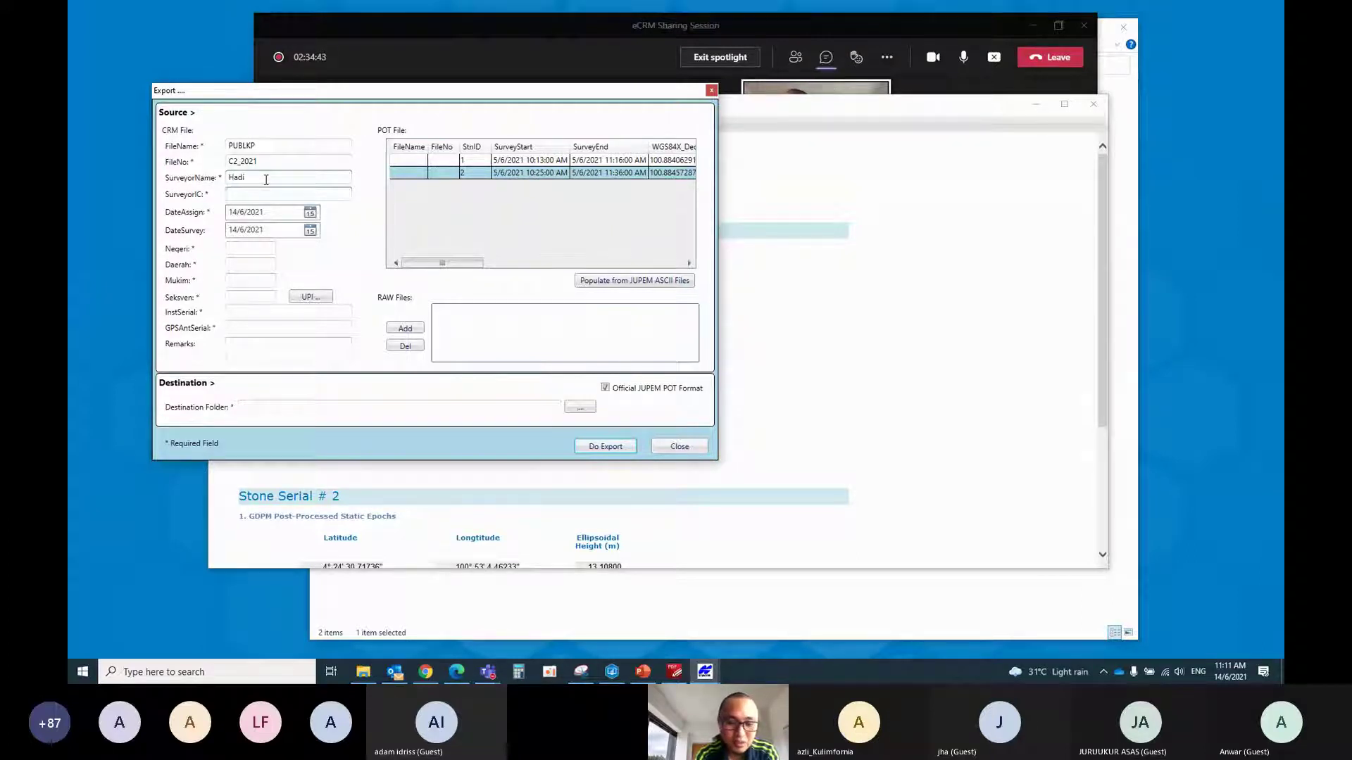
type("82828282")
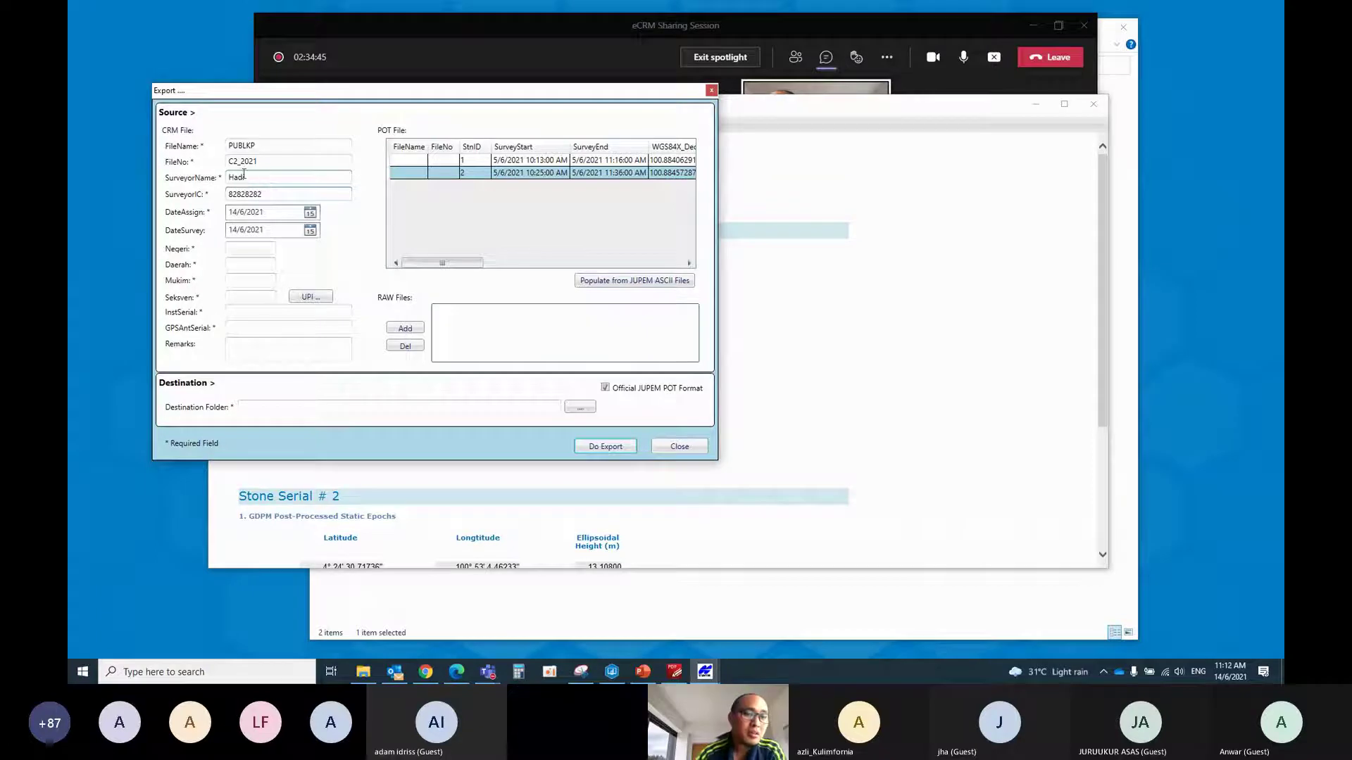
left_click(311, 212)
left_click(247, 275)
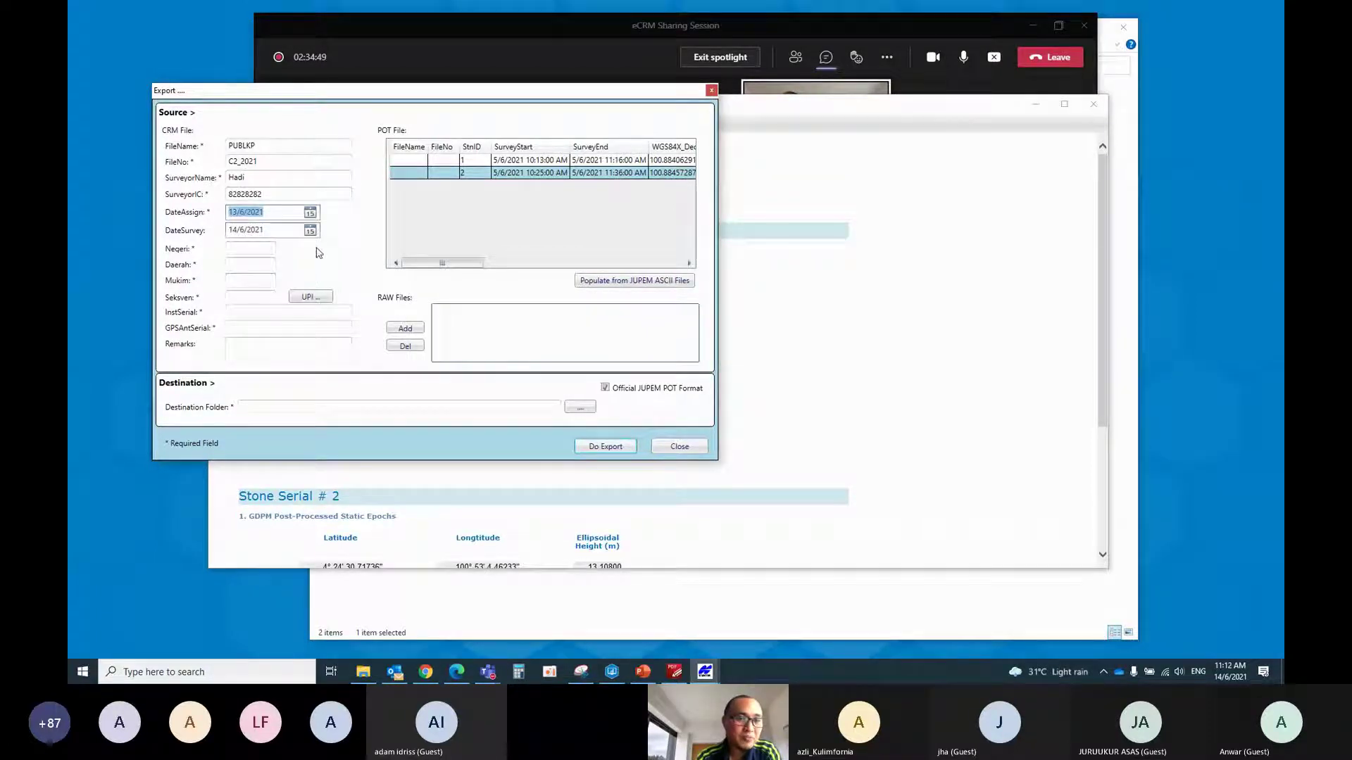
Pick Perak > Perak Tengah > Bandar for codes Negeri 08, Daerah 10, Mukim 01, and begin instrument serial 1118-4000
left_click(310, 297)
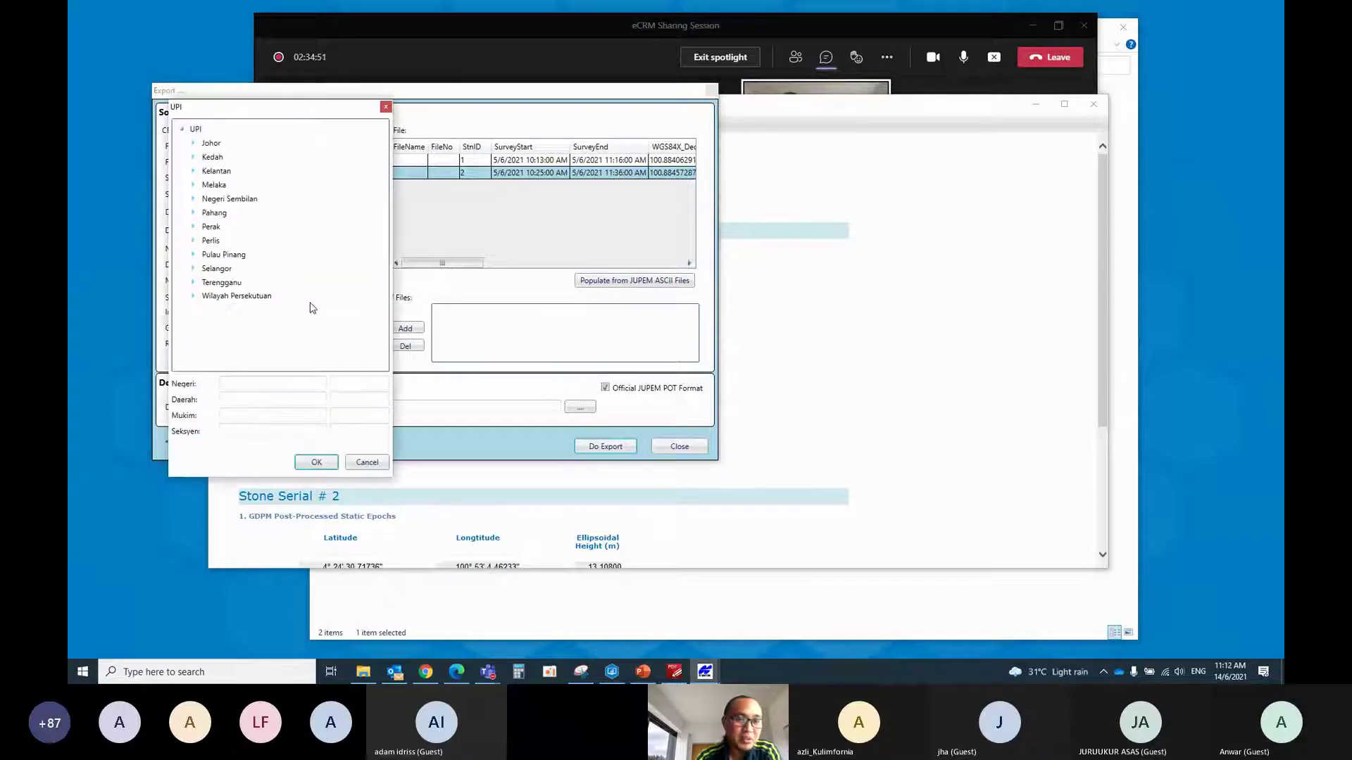
left_click(194, 227)
scroll(237, 312, "down", 2)
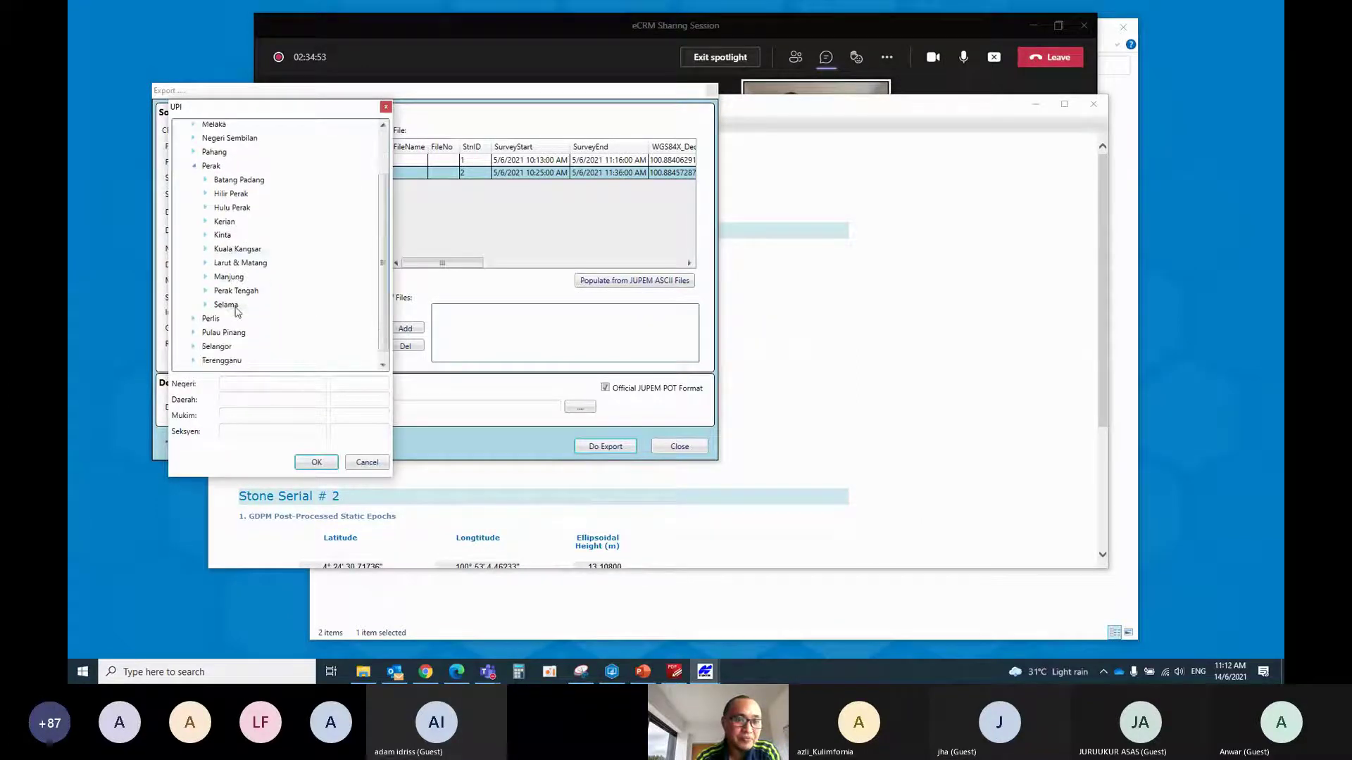
left_click(205, 291)
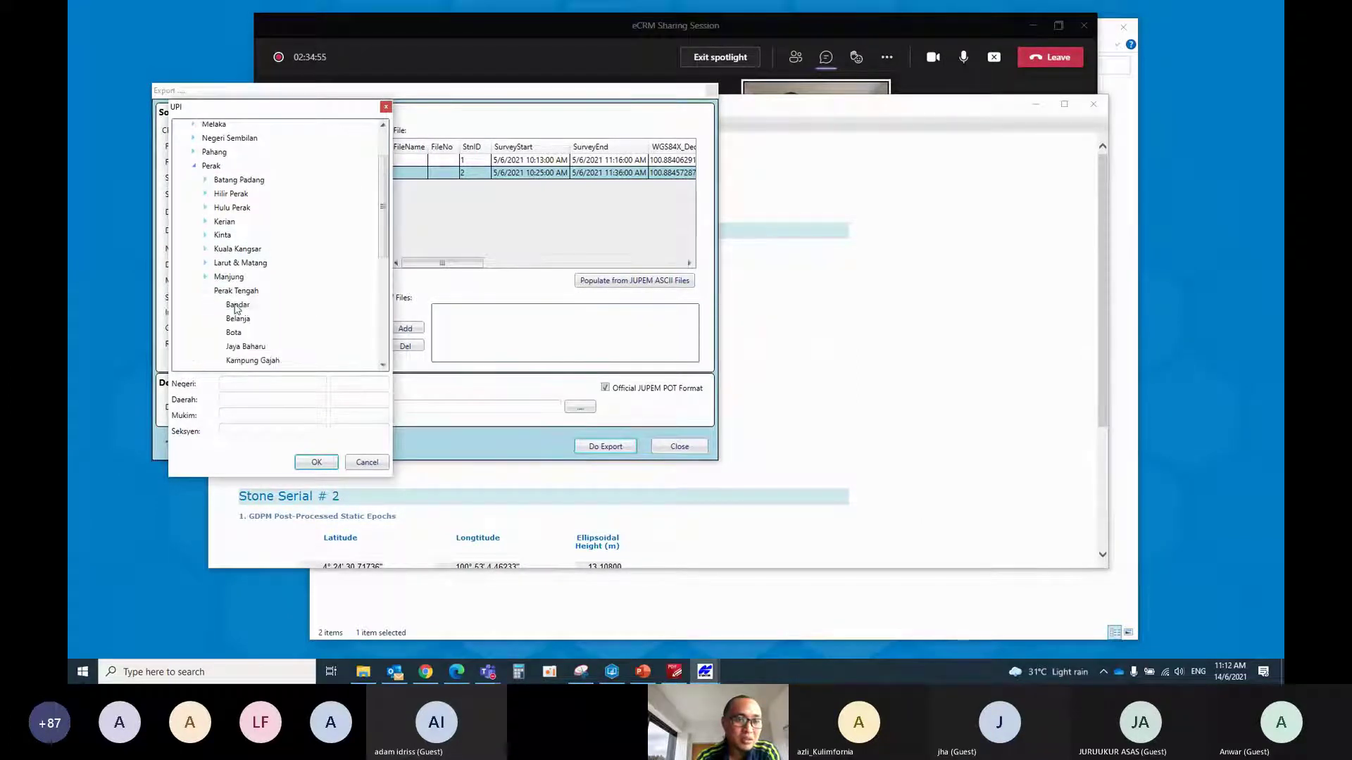
left_click(237, 307)
left_click(317, 462)
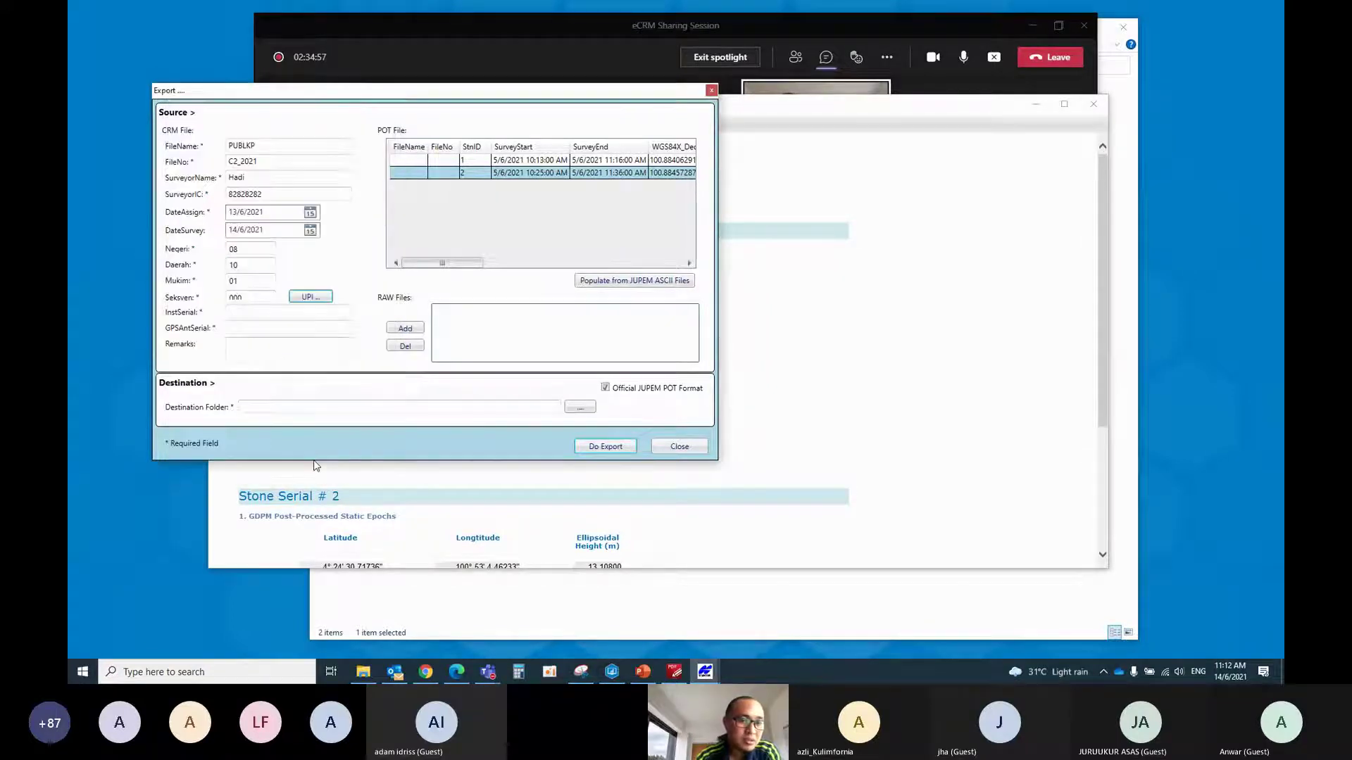
left_click(257, 312)
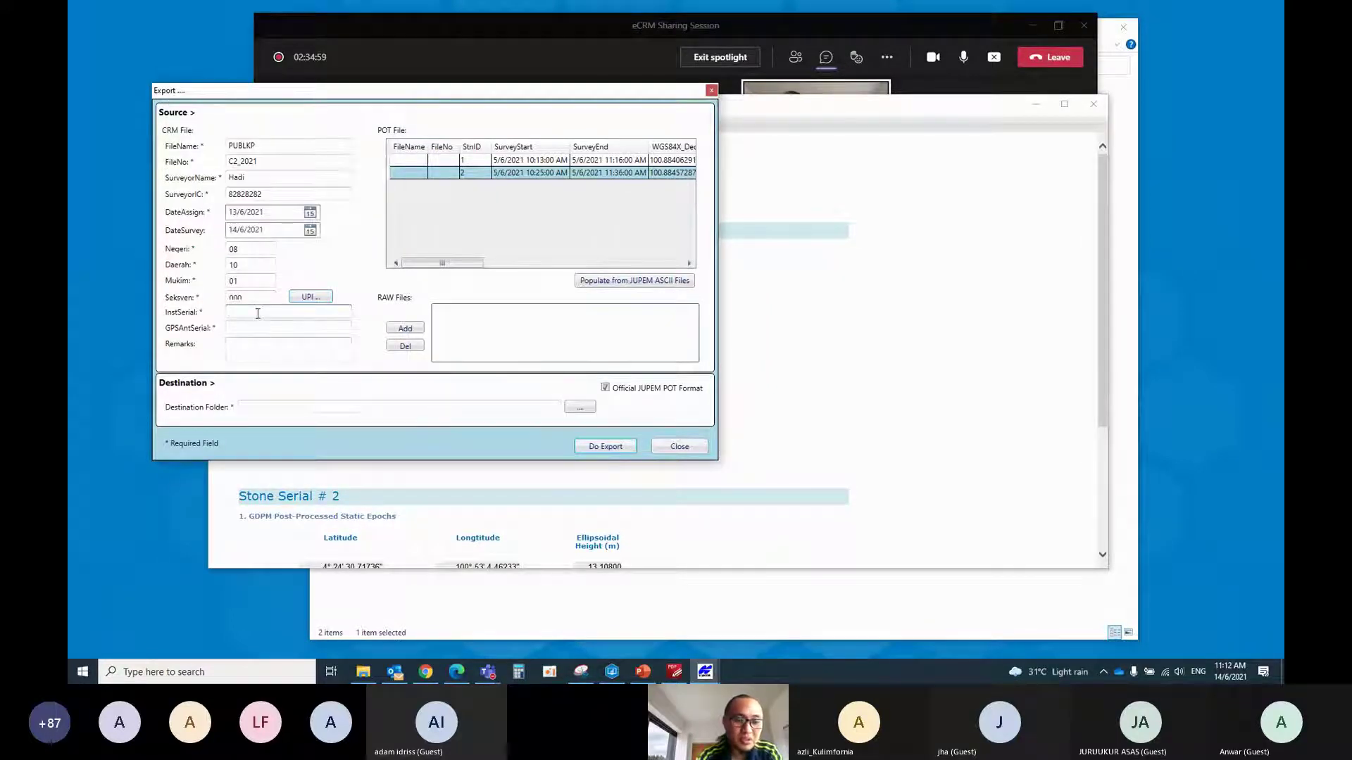
type("11")
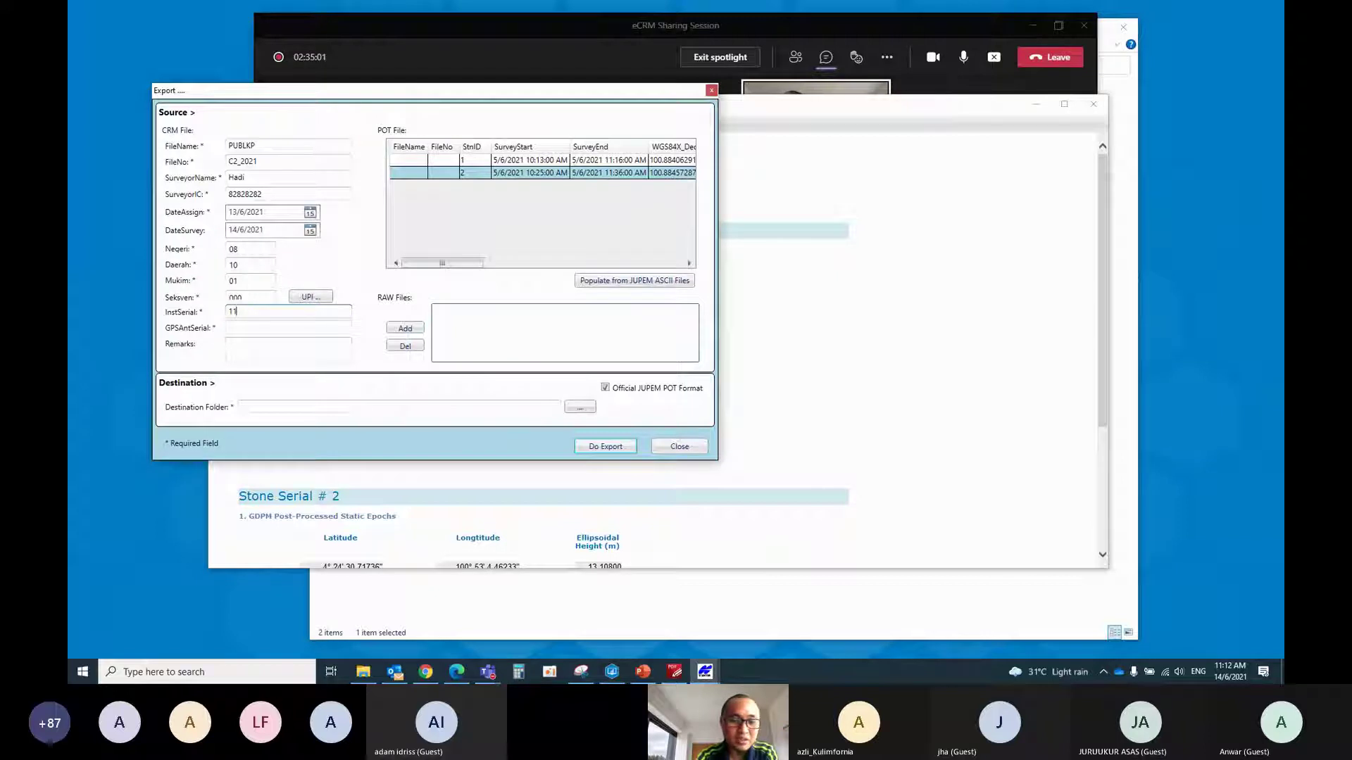
type("18-")
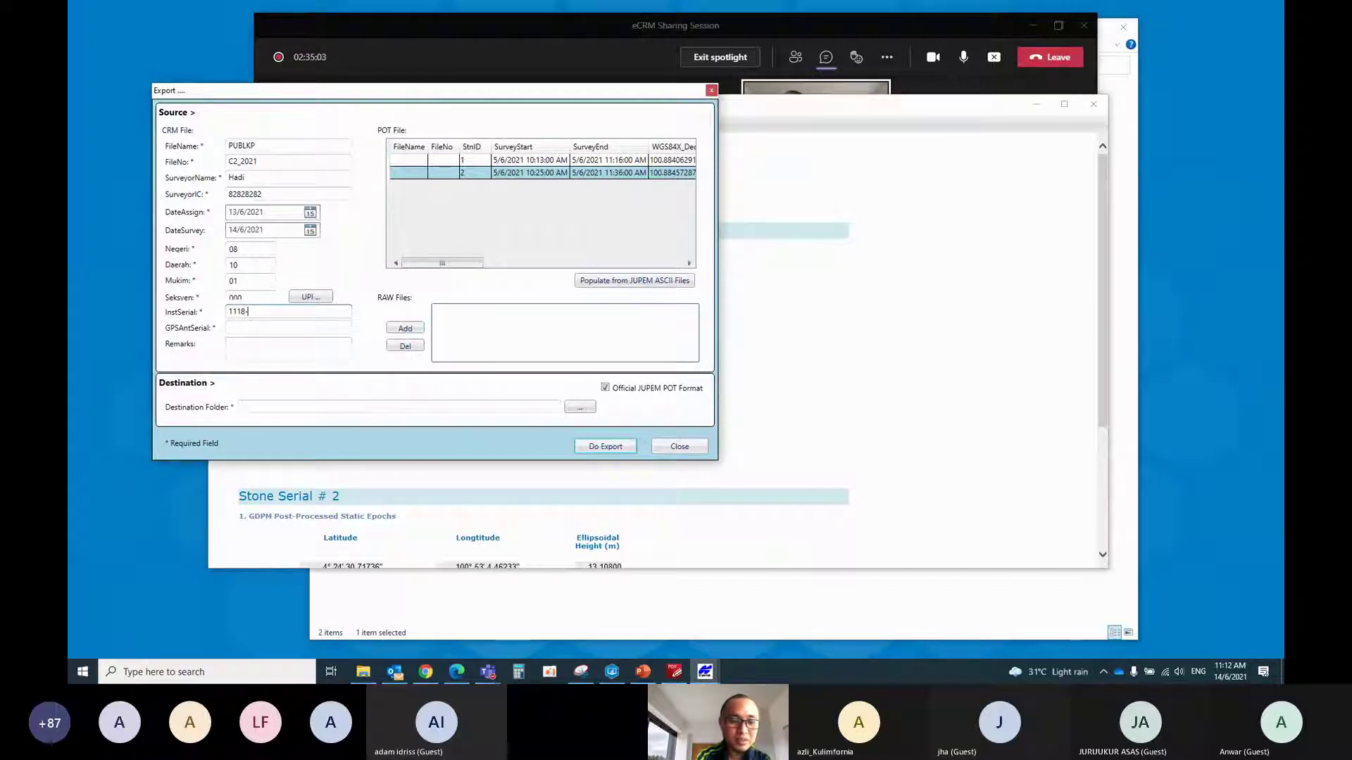
type("4000")
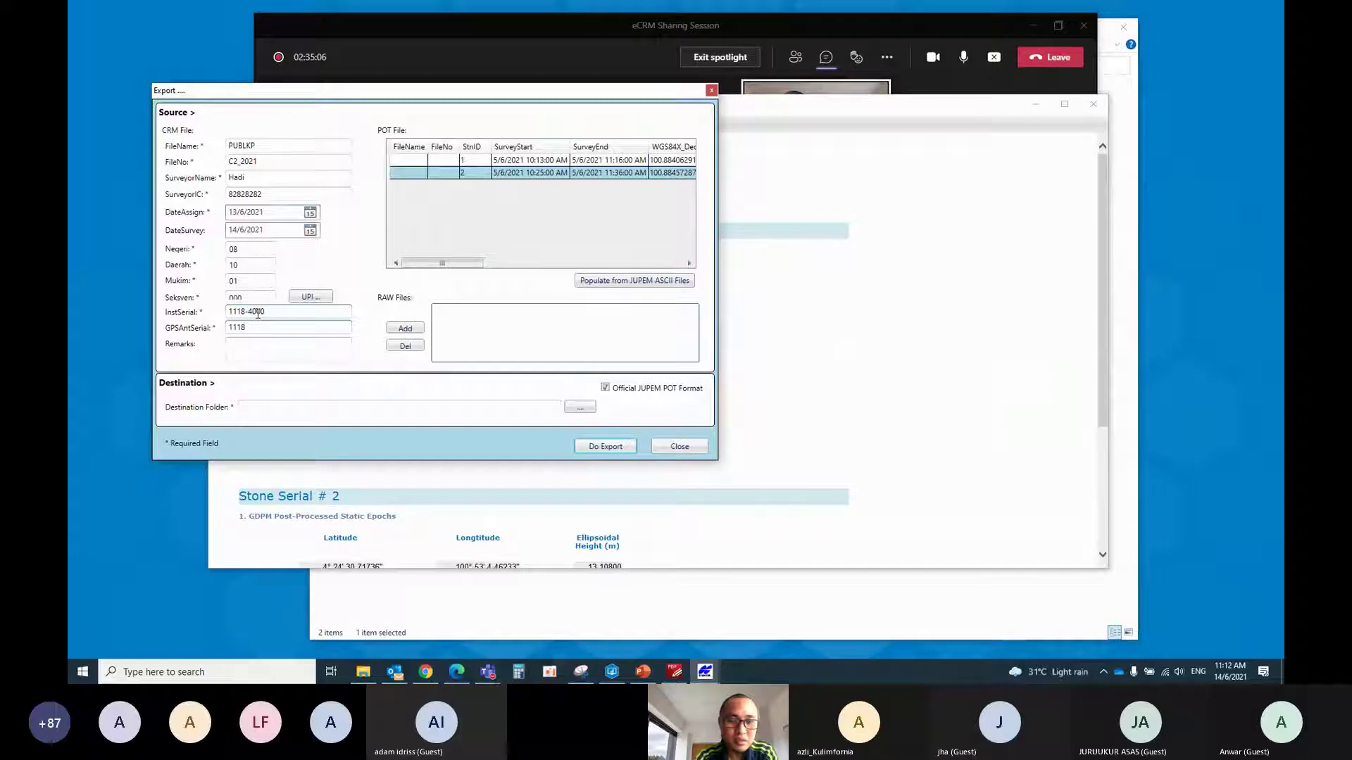
type("-40")
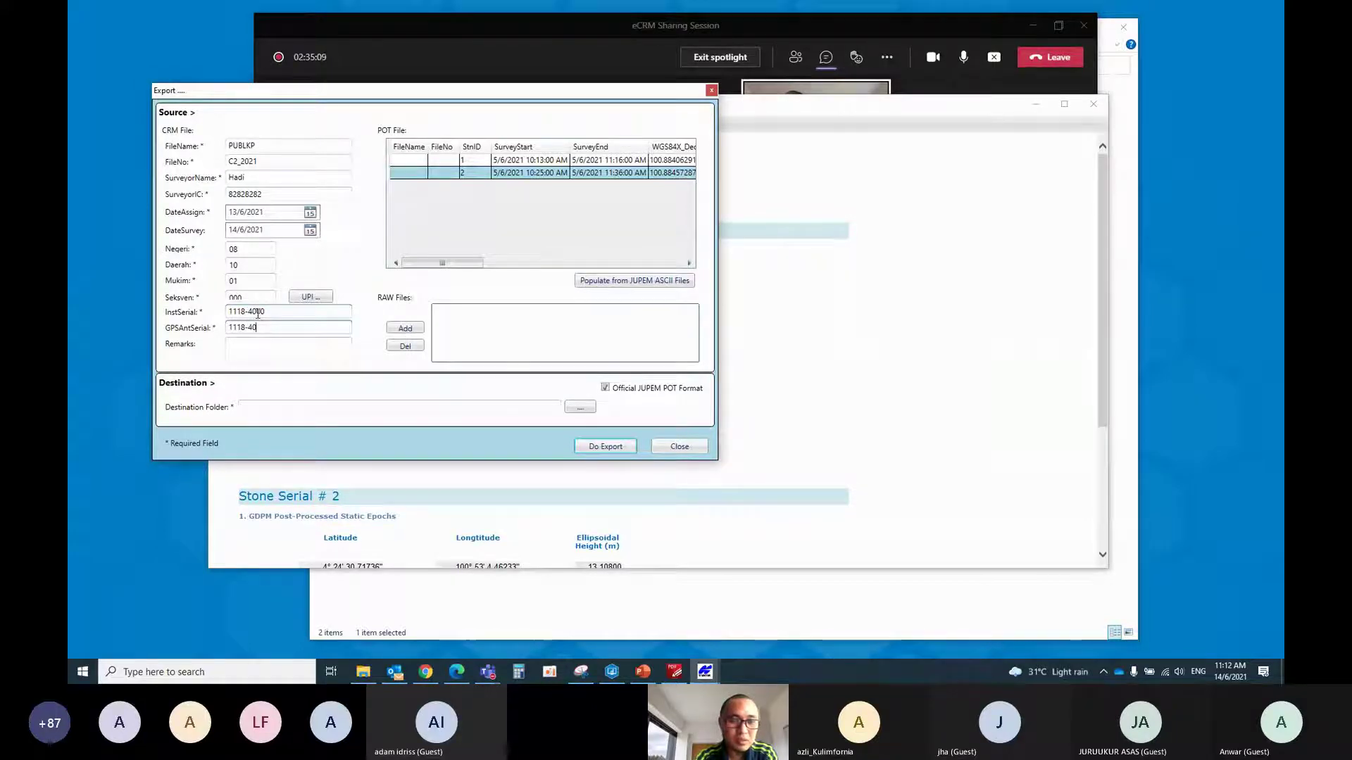
type("00")
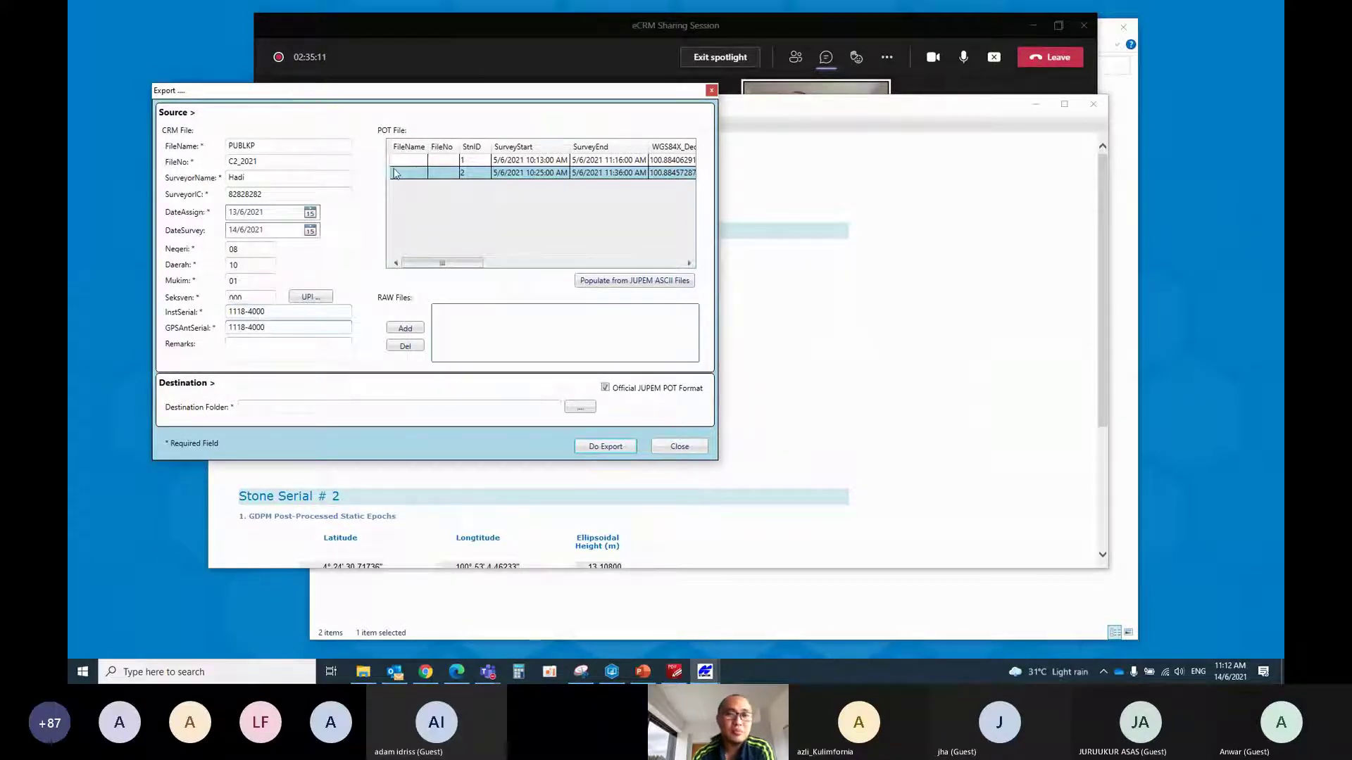
Copy PUBLKP and C2_2021 into the first POT row's file name and file number
left_click(398, 166)
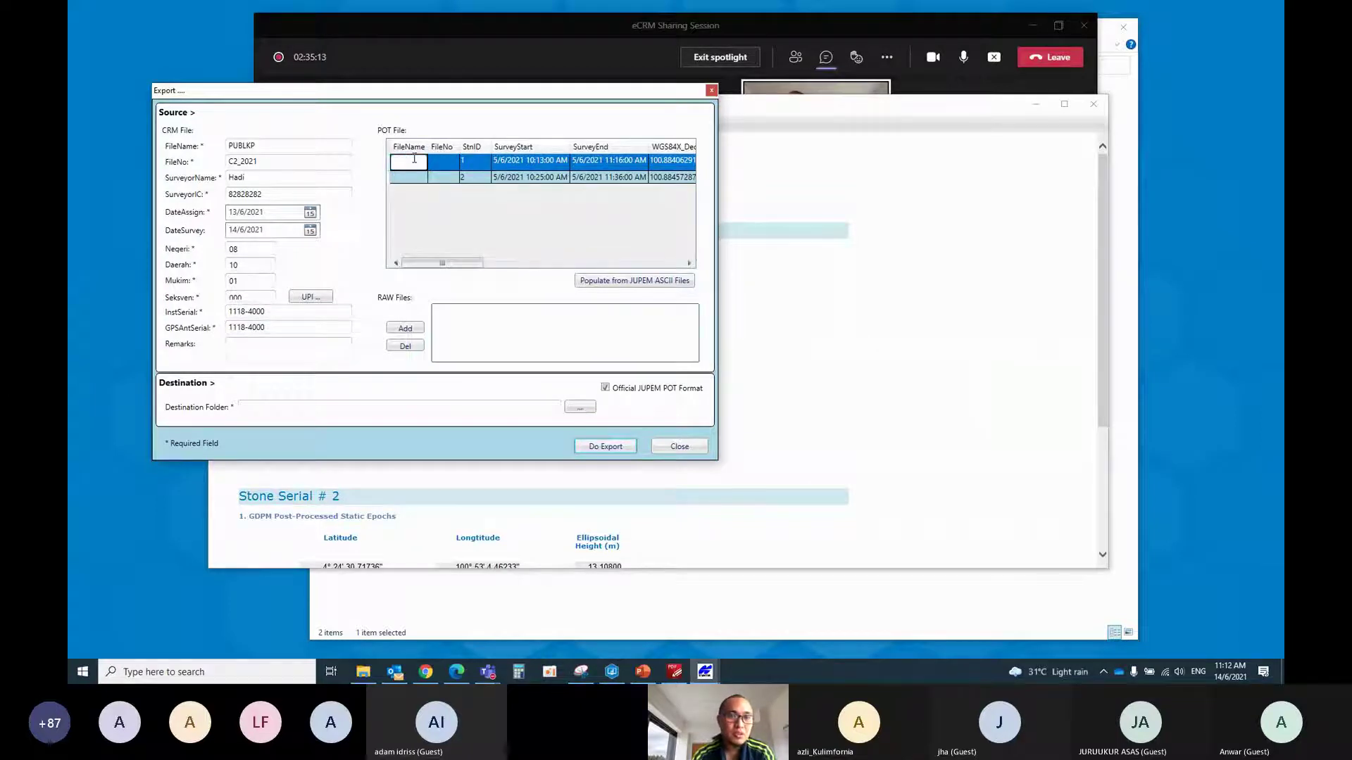
left_click(255, 145)
double_click(255, 145)
key("ctrl+c")
left_click(408, 160)
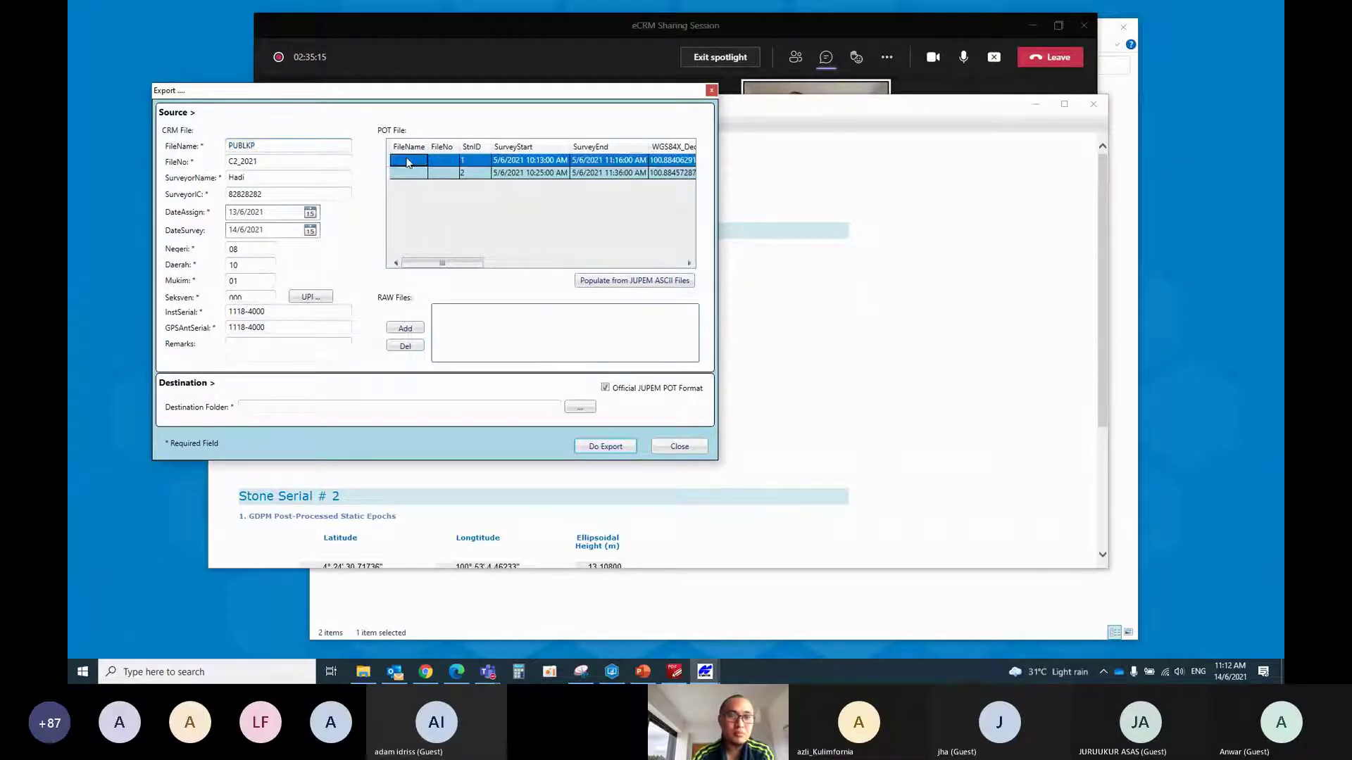
left_click(408, 160)
key("ctrl+v")
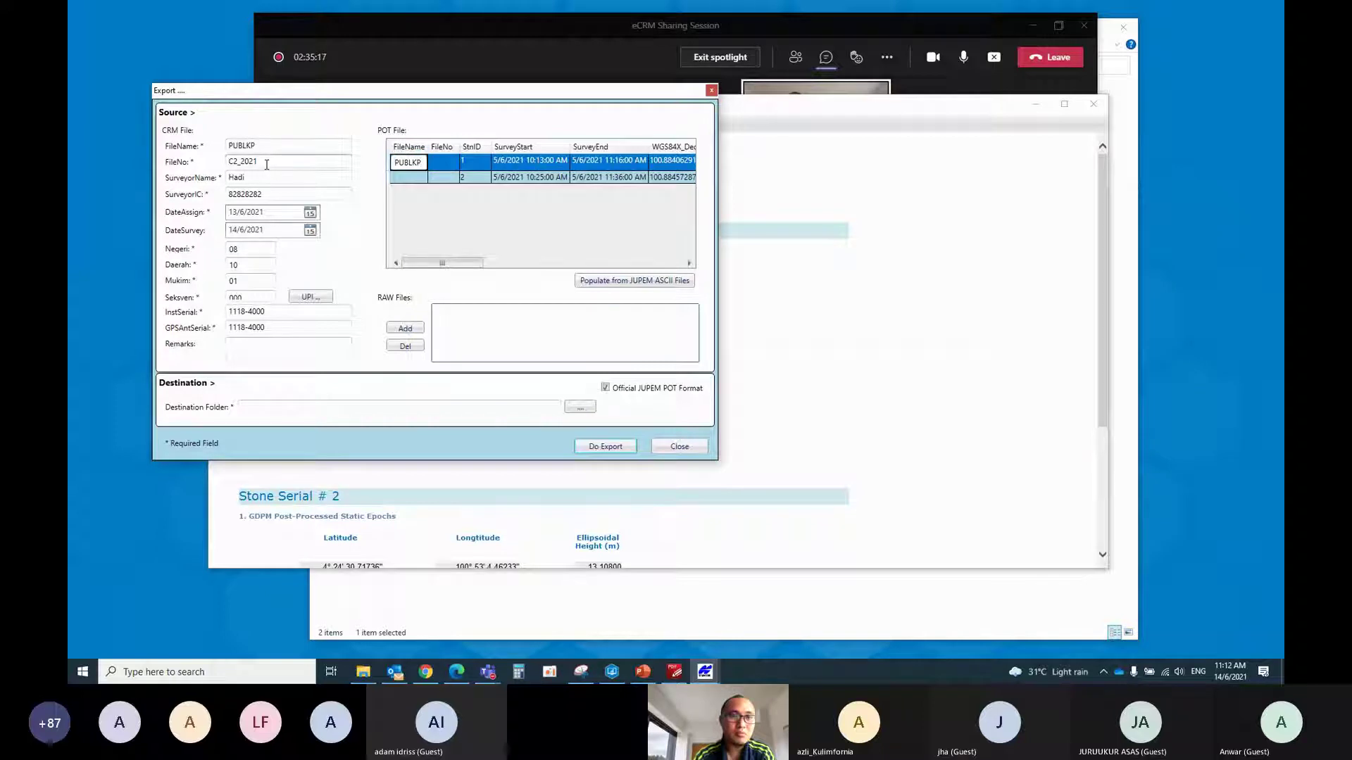
key("Return")
double_click(256, 162)
key("ctrl+c")
left_click(407, 173)
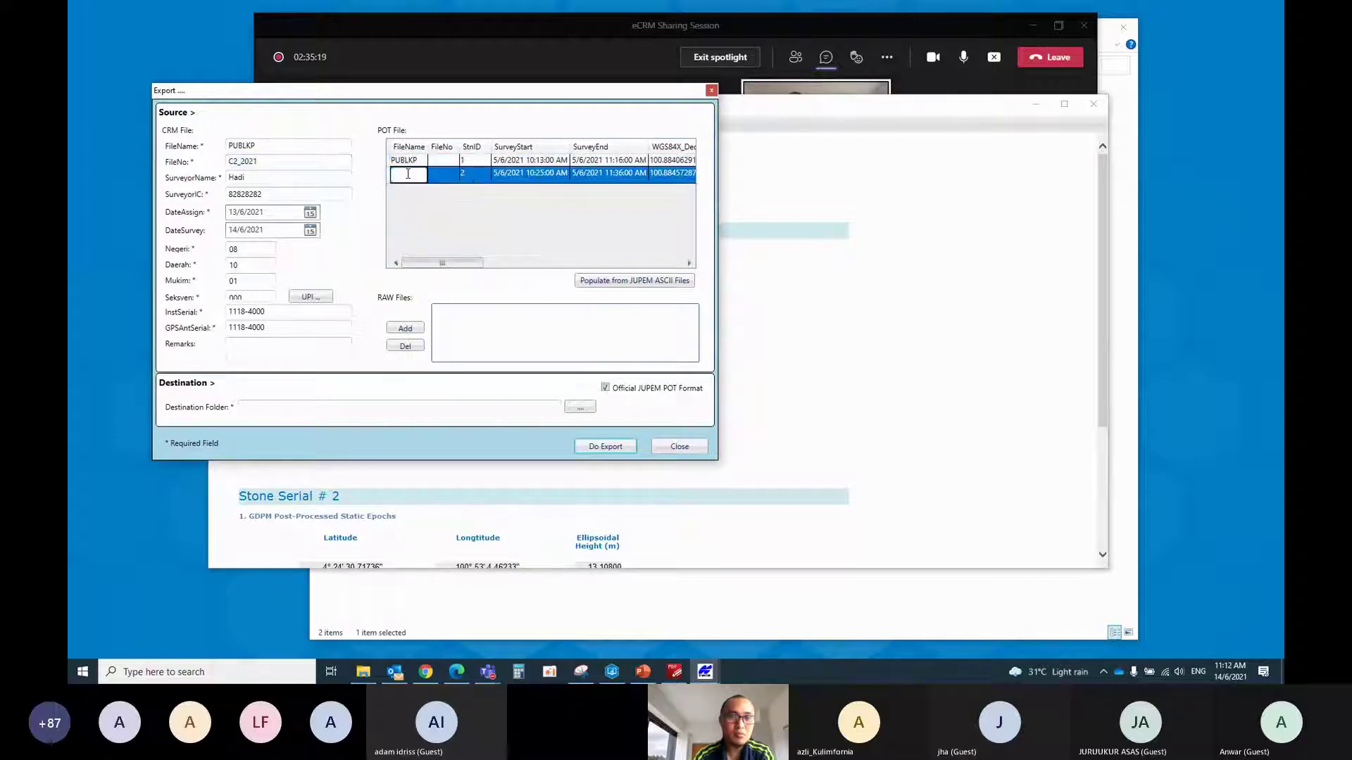
left_click(442, 162)
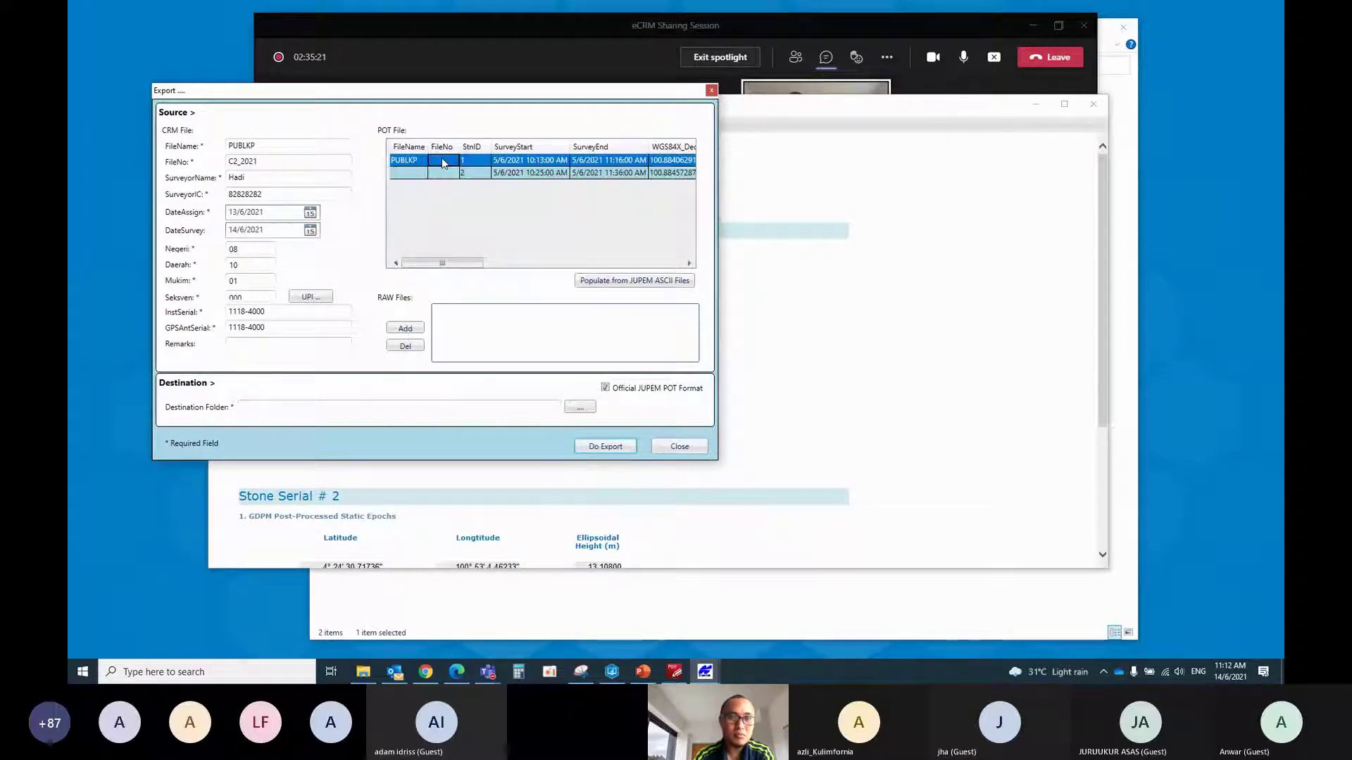
left_click(442, 162)
key("ctrl+v")
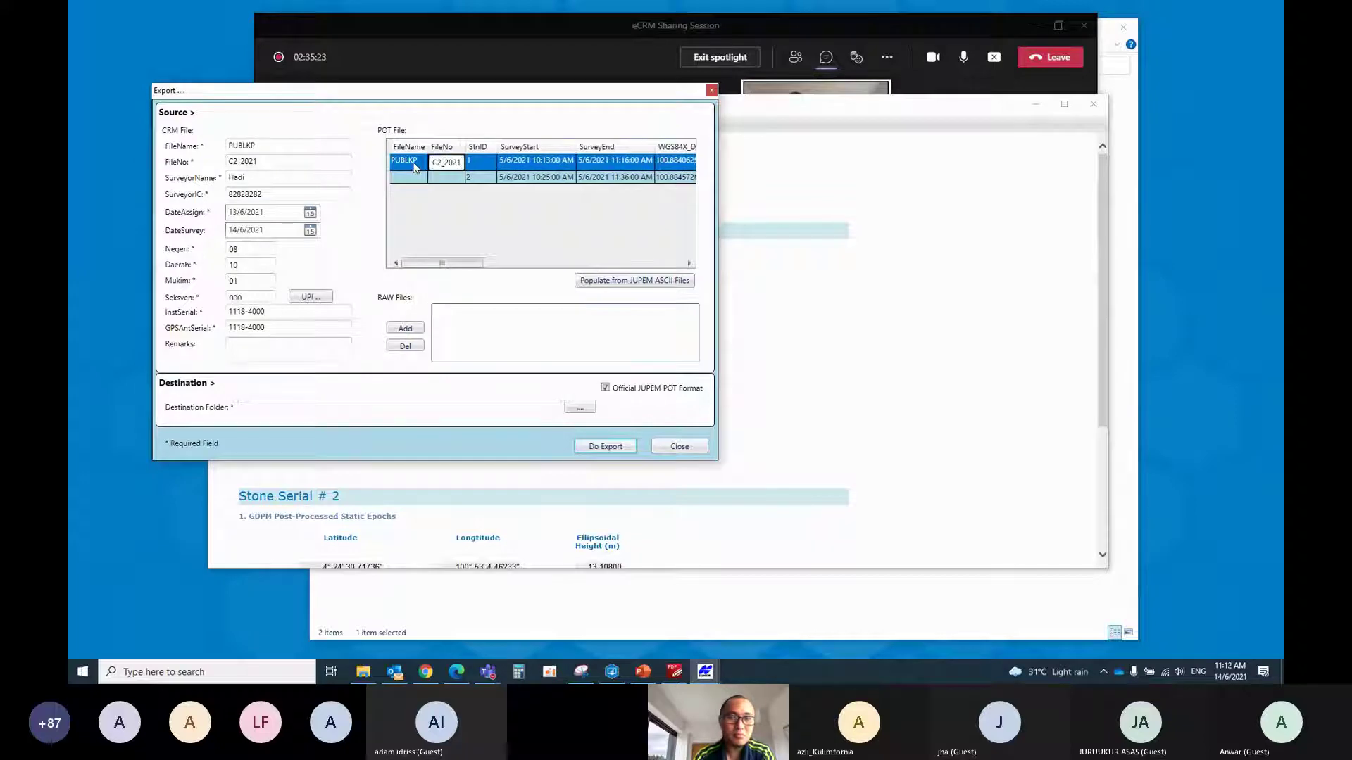
left_click(410, 161)
key("ctrl+c")
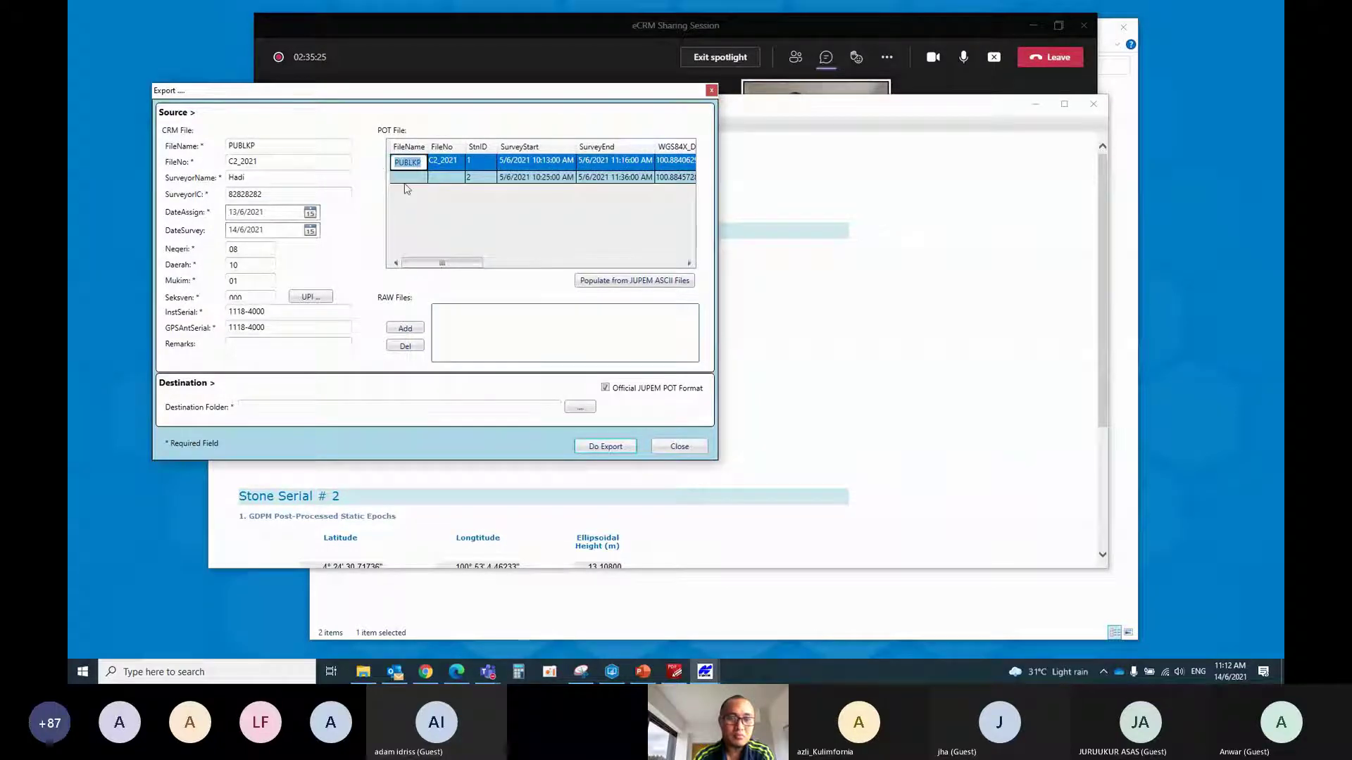
Paste PUBLKP and C2_2021 into the second POT row's file name and file number
left_click(406, 174)
key("ctrl+v")
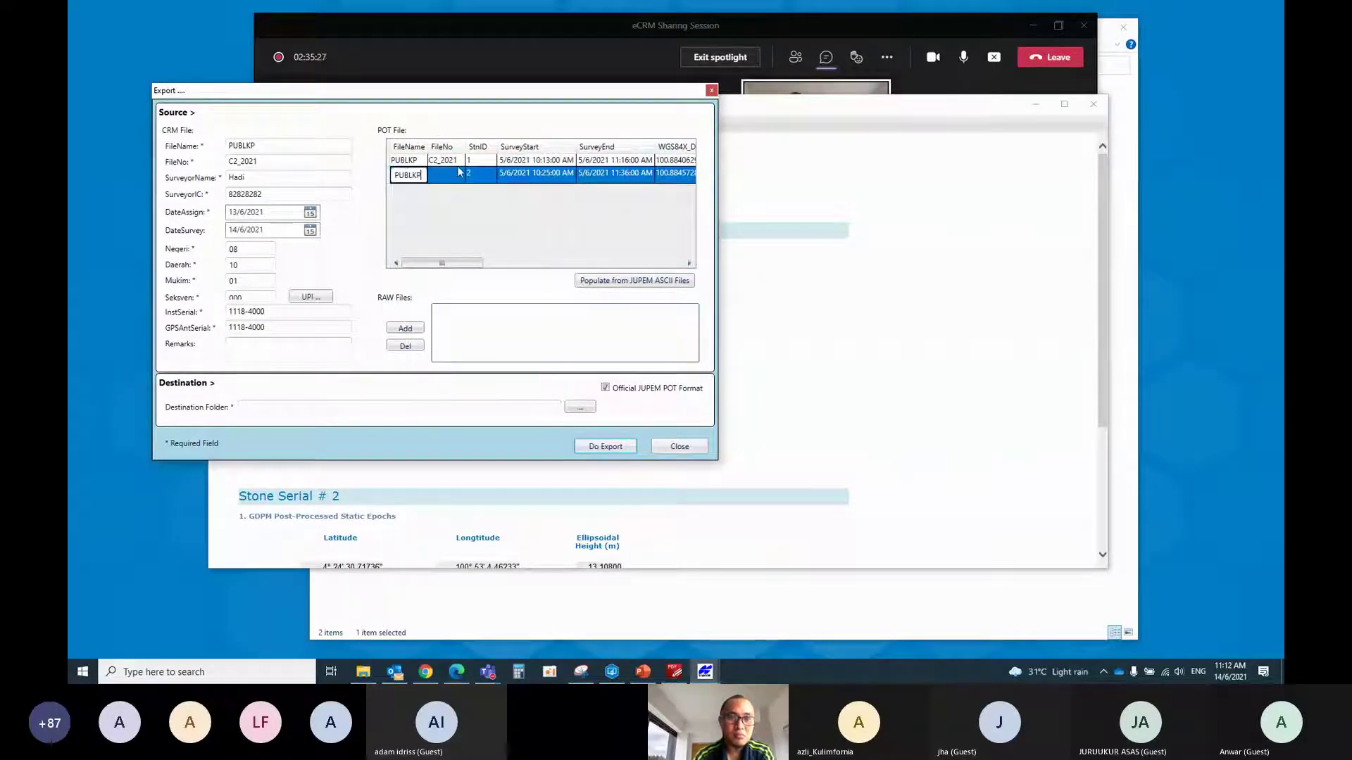
left_click(433, 163)
left_click(431, 164)
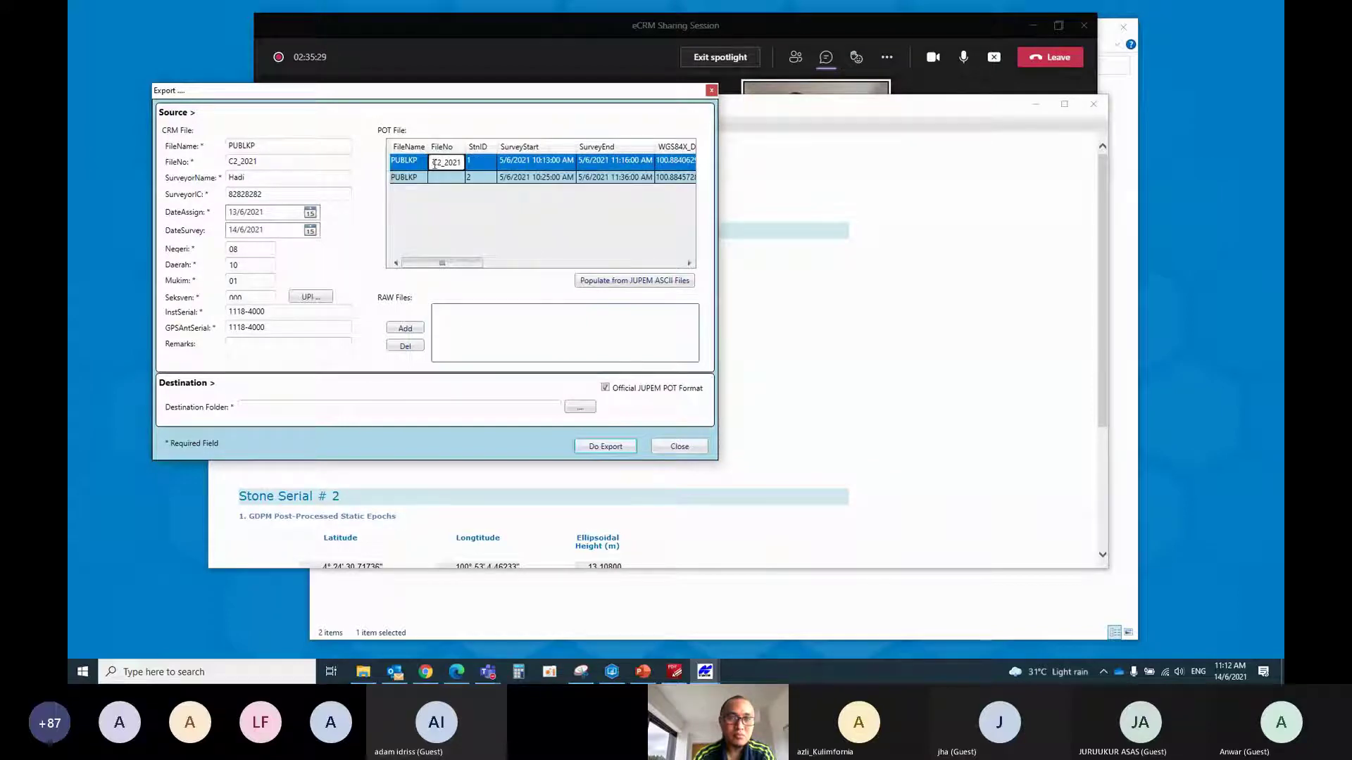
left_click(451, 176)
left_click(452, 178)
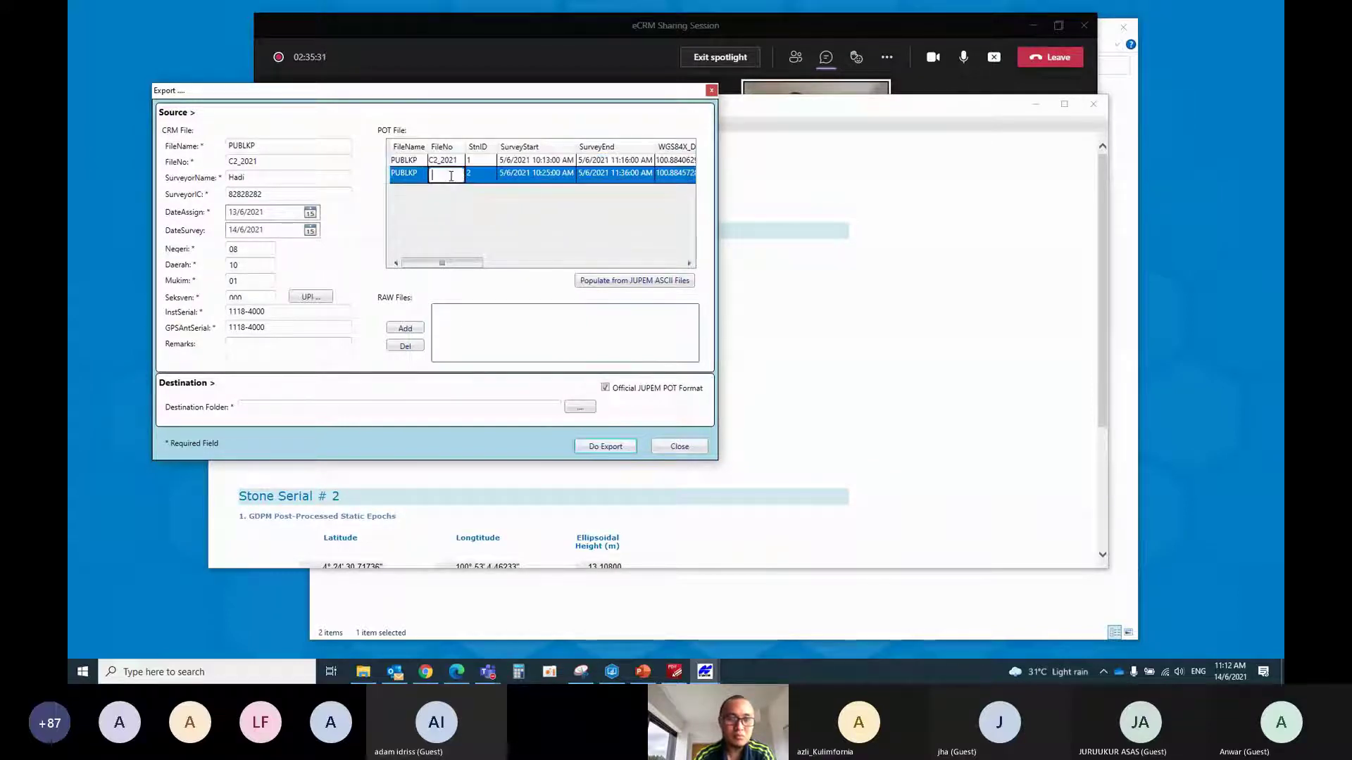
type("C2_2021")
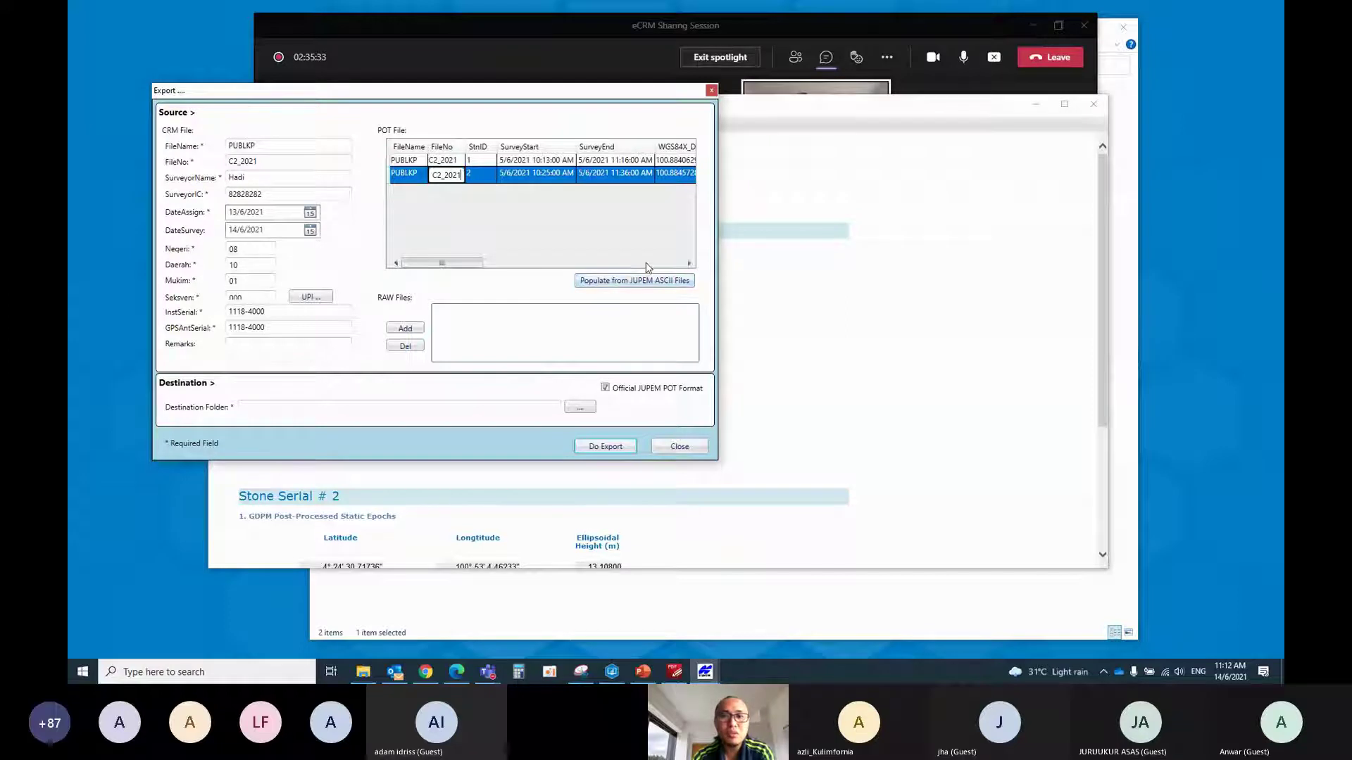
left_click(648, 264)
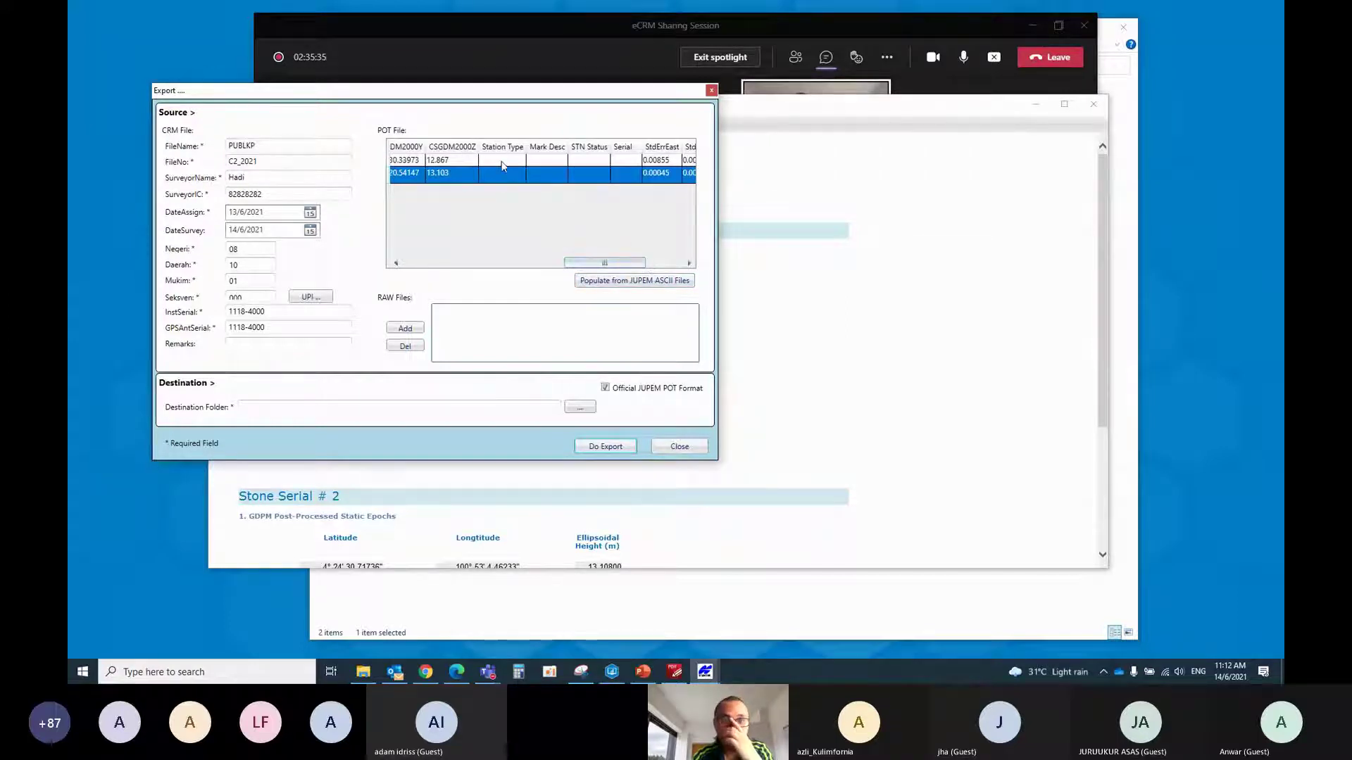
Set the station type of both POT rows to 6: GPS
left_click(503, 160)
left_click(514, 161)
left_click(521, 163)
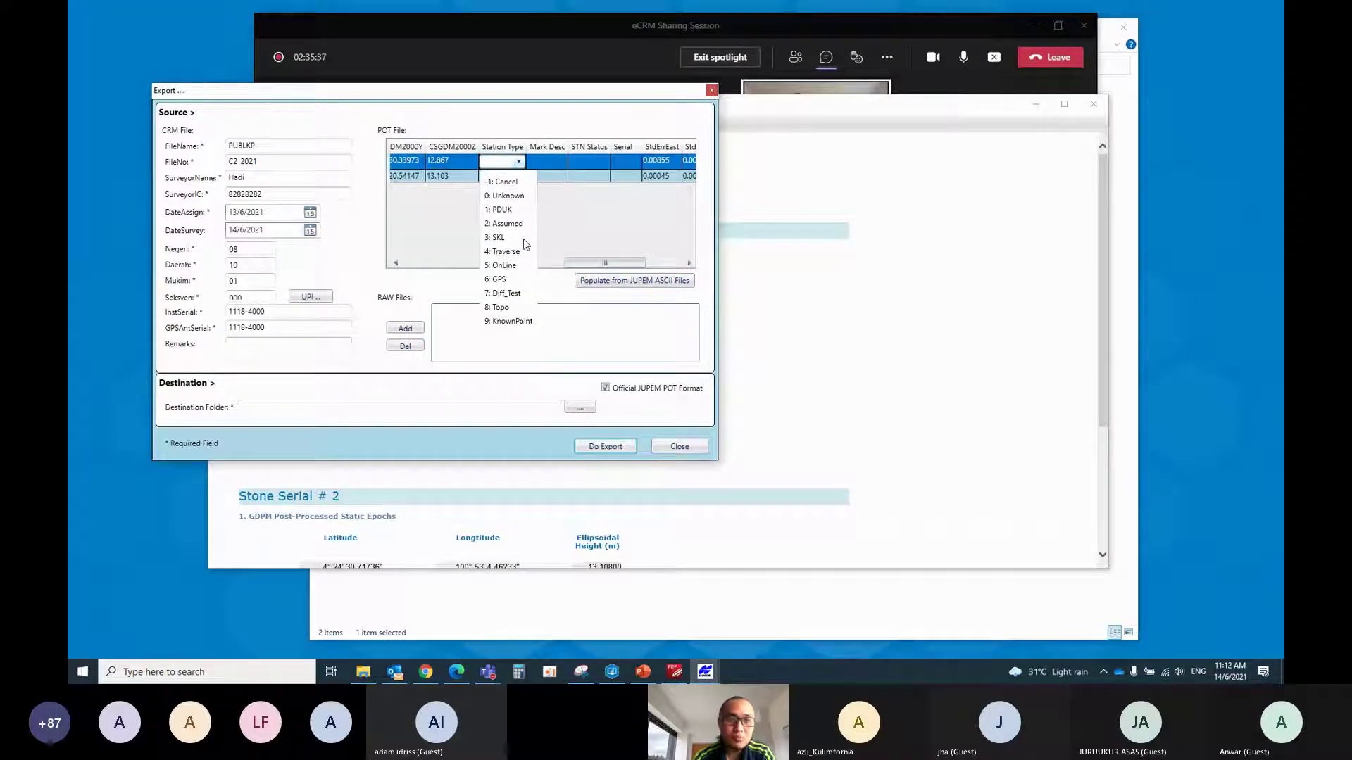
left_click(501, 279)
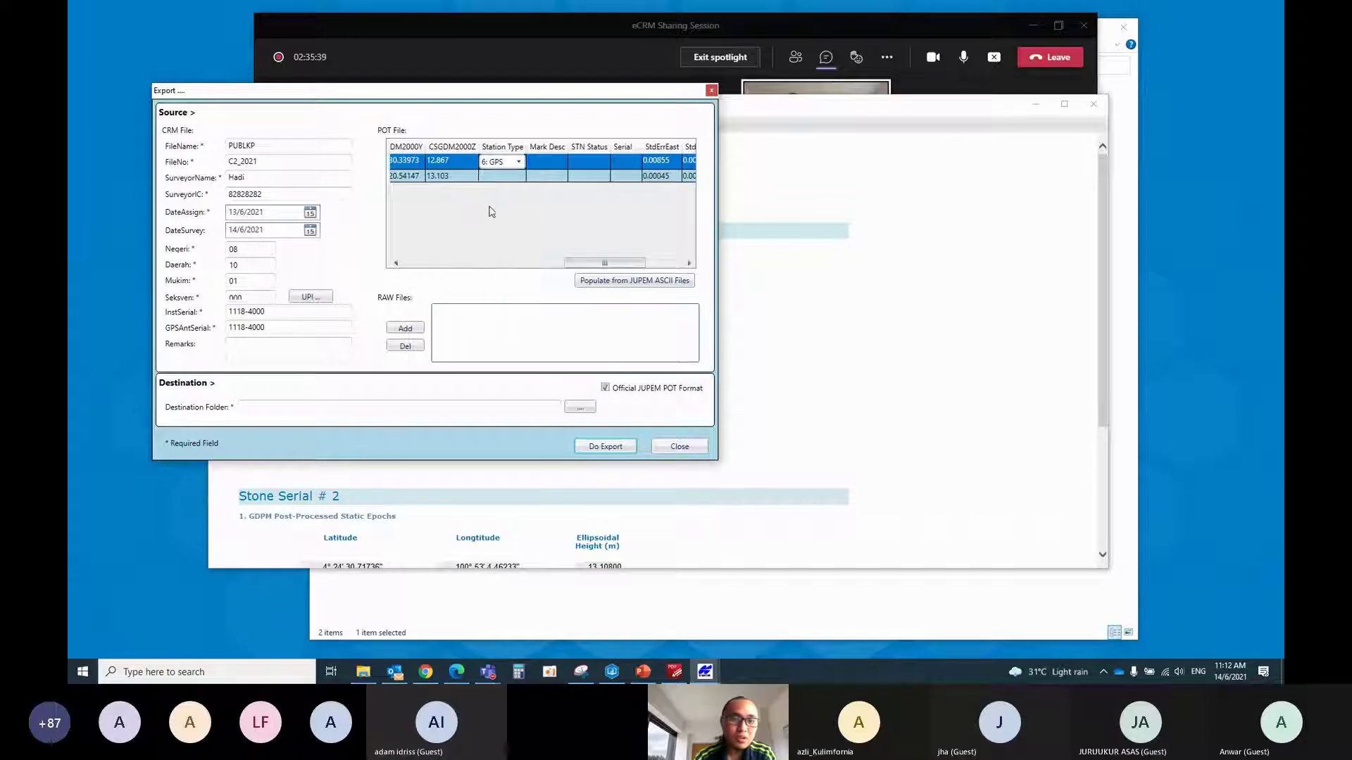
left_click(509, 176)
left_click(514, 175)
left_click(518, 176)
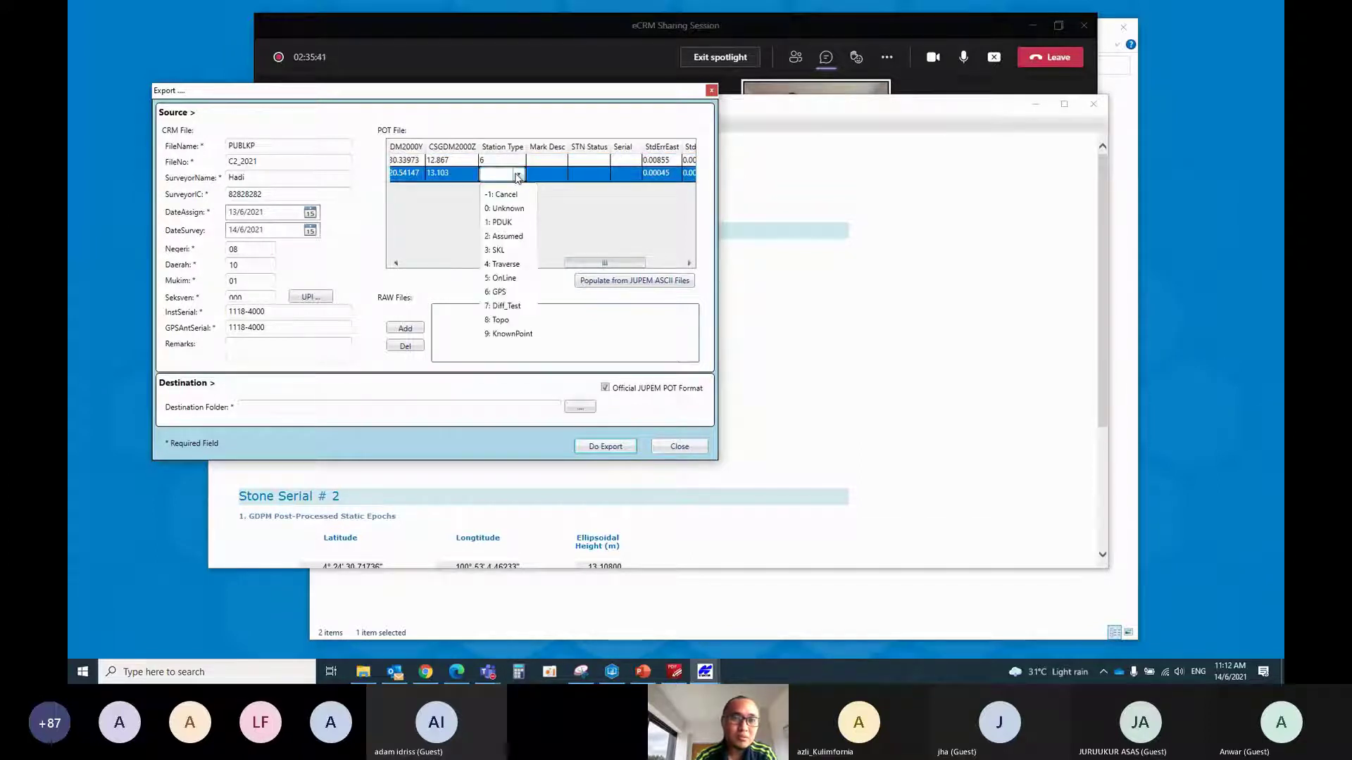
left_click(502, 292)
Set mark descriptions to PB: Paip Baru for point 1 and PpBB: Pepaku Besi Baru for point 2
left_click(542, 163)
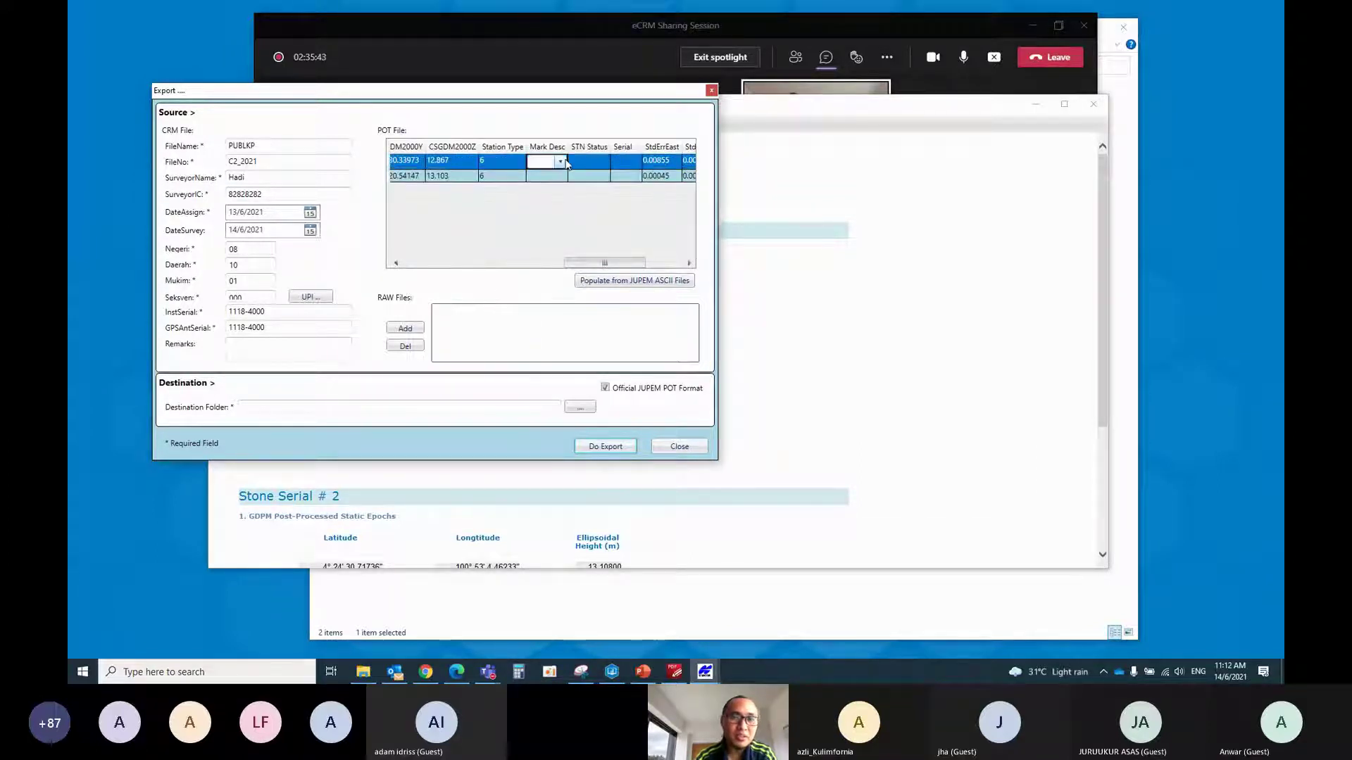
left_click(561, 162)
left_click(564, 162)
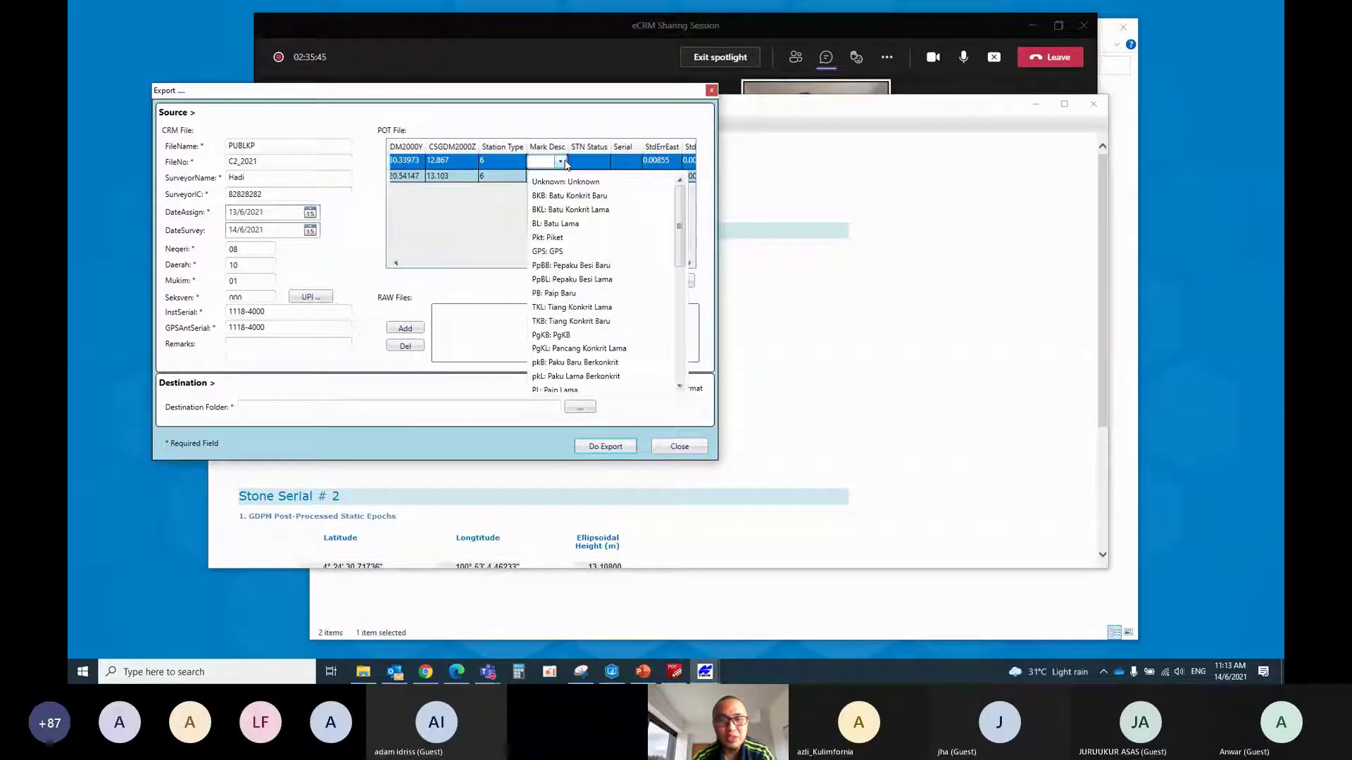
left_click(560, 293)
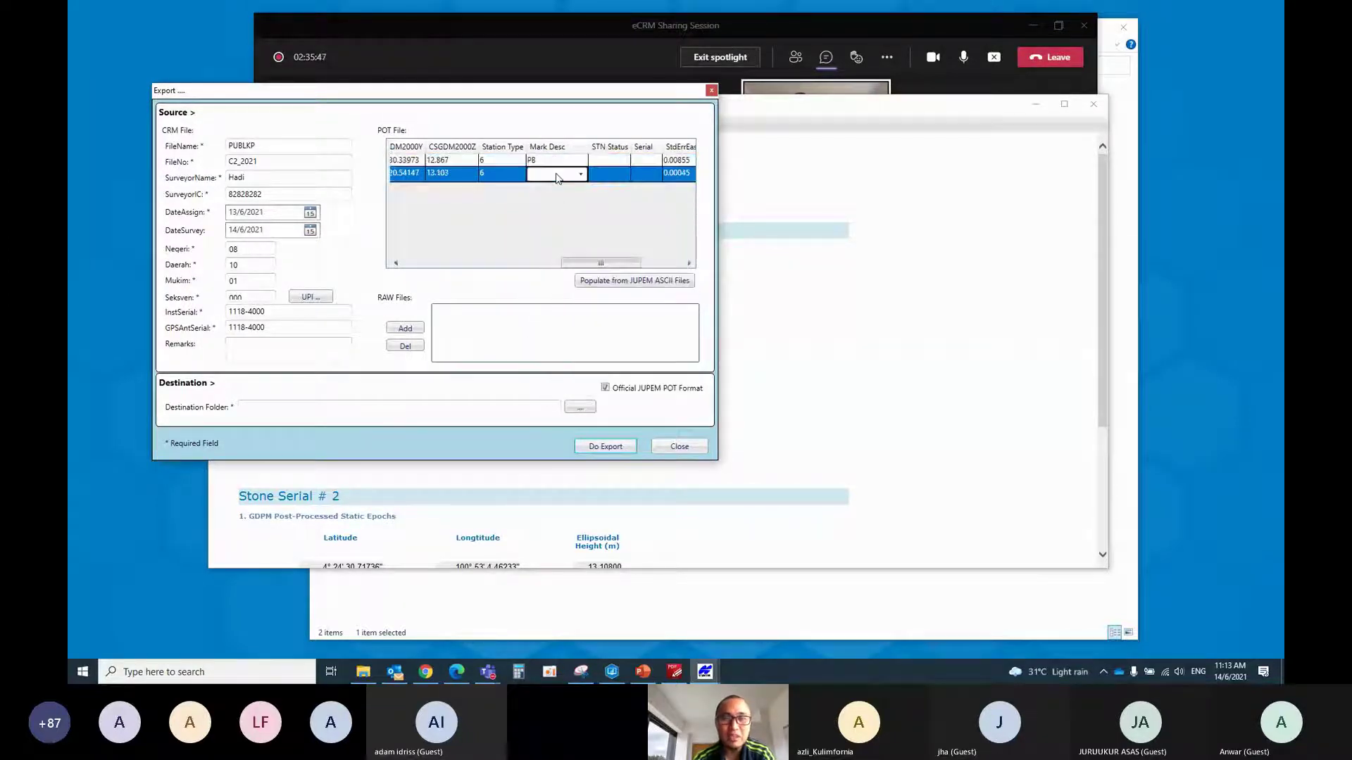
left_click(560, 176)
left_click(572, 175)
left_click(574, 174)
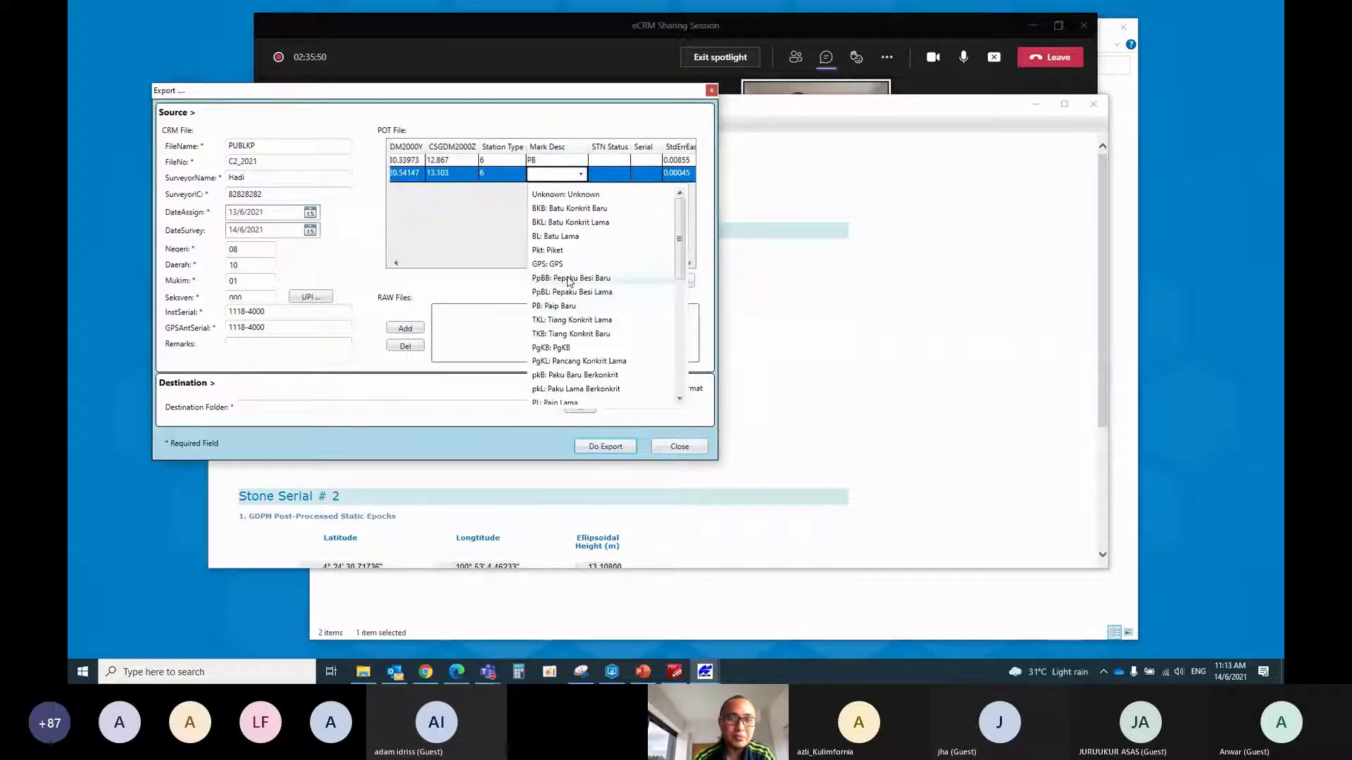
left_click(570, 280)
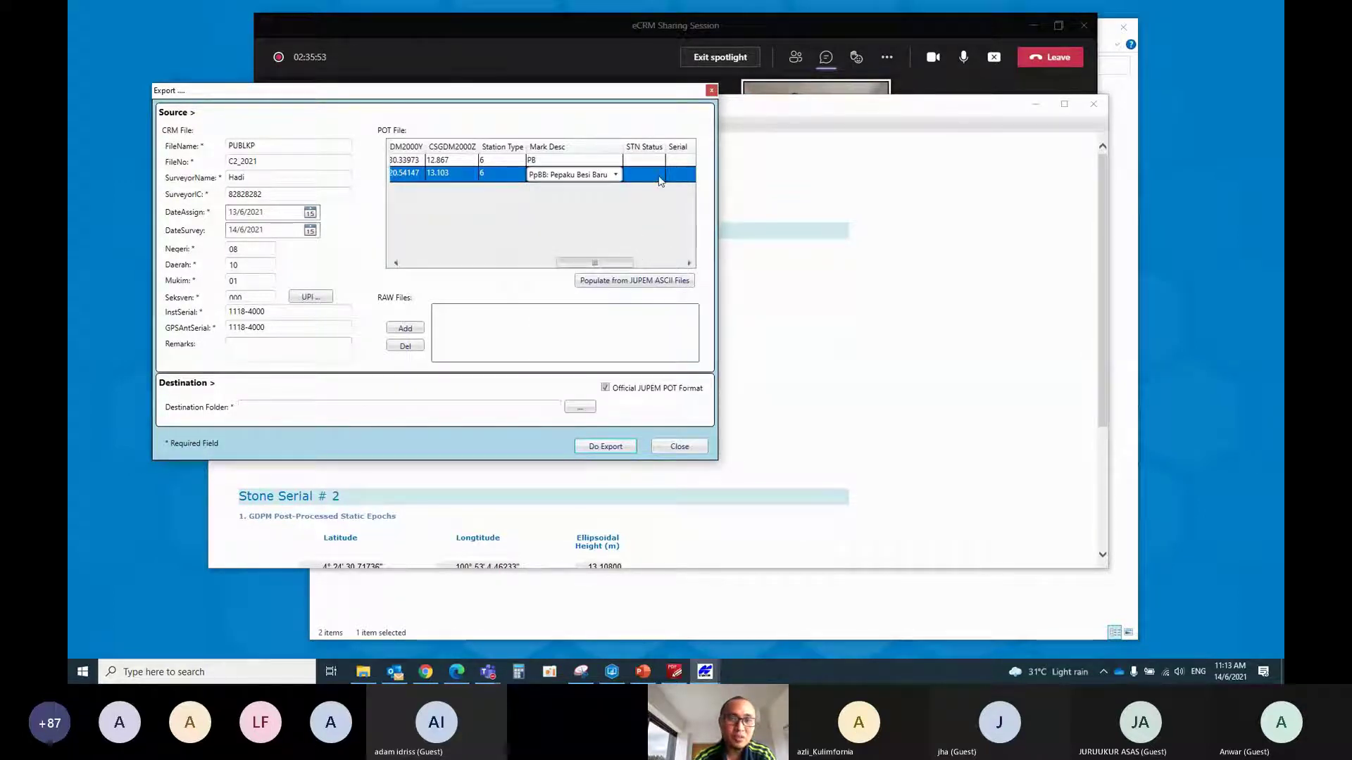
Set both points' station status to 20: Static GPS Observation
left_click(660, 162)
left_click(660, 161)
left_click(660, 162)
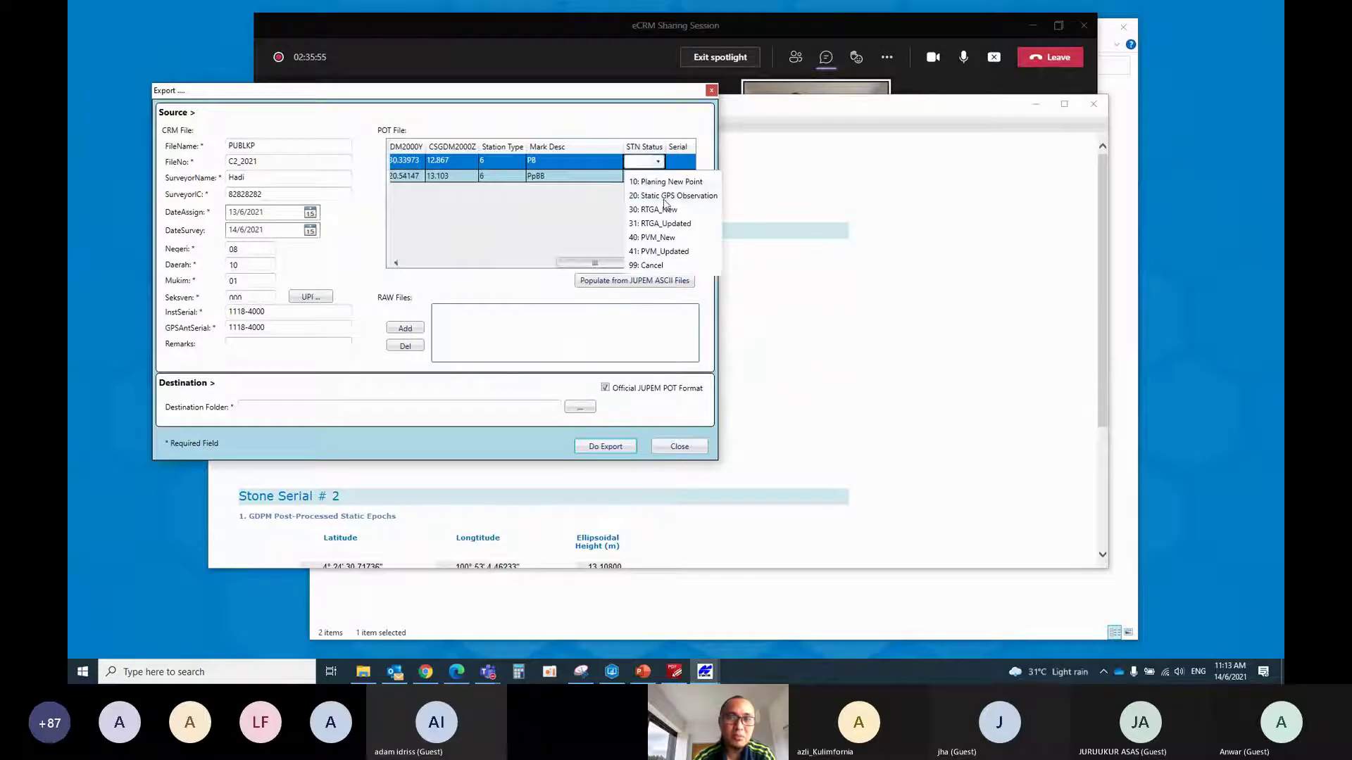
left_click(666, 197)
left_click(639, 180)
left_click(662, 178)
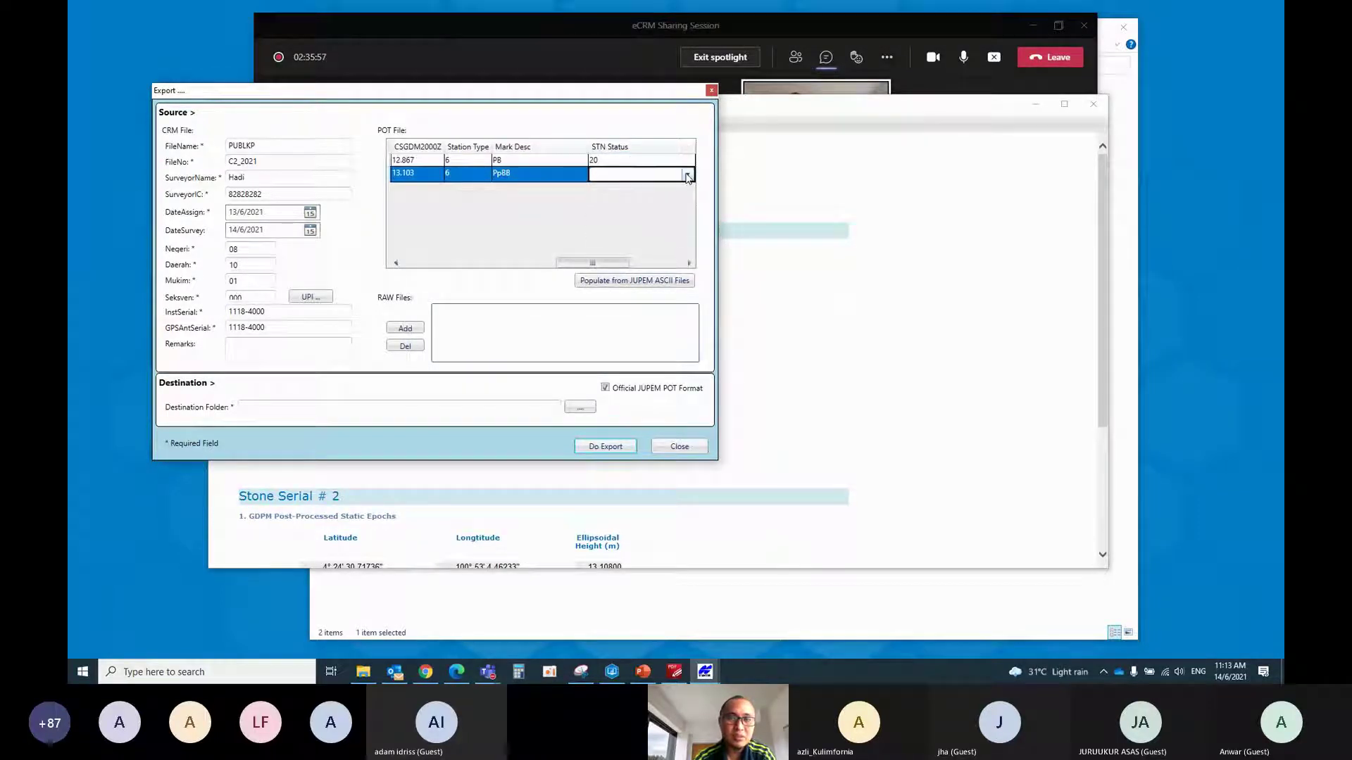
left_click(661, 178)
left_click(644, 208)
left_click(653, 265)
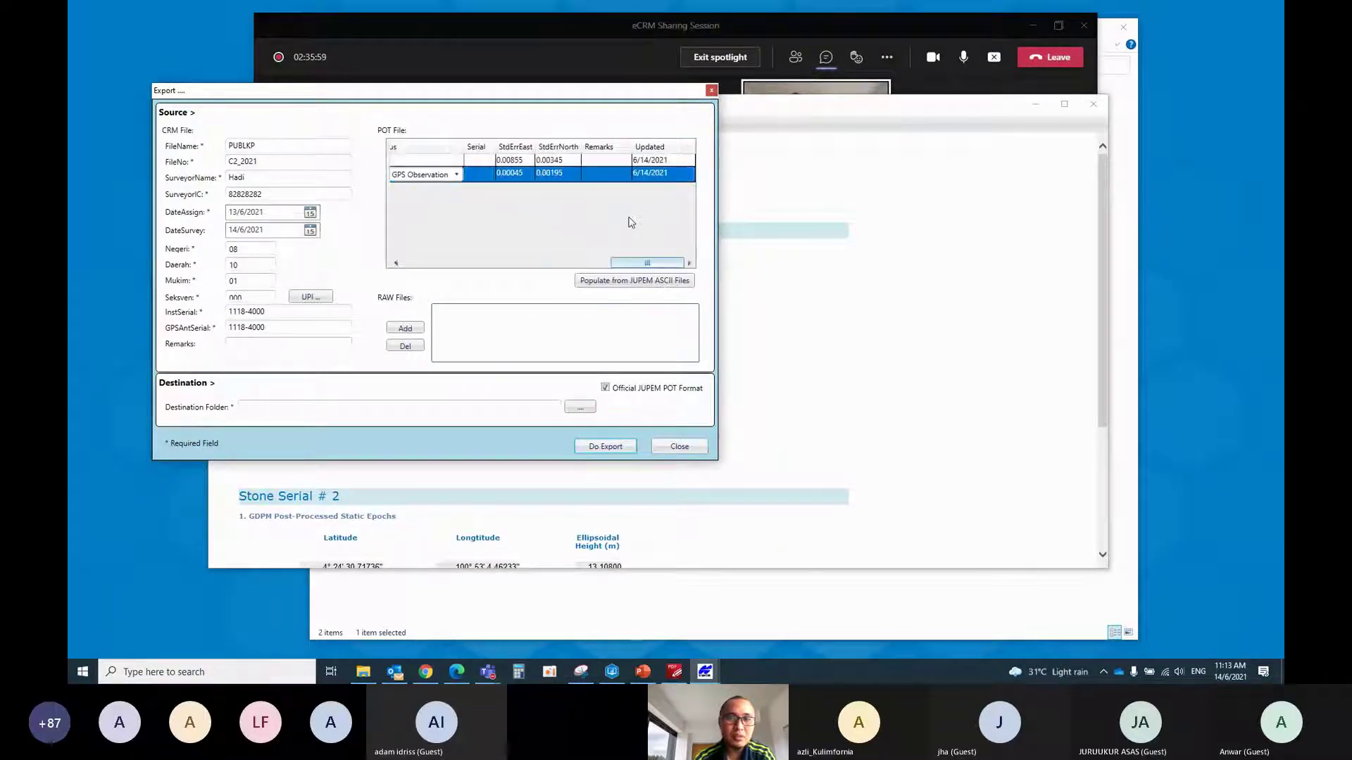
Enter stone serials C1234_1 and C1234_2 for the two POT points
left_click(484, 158)
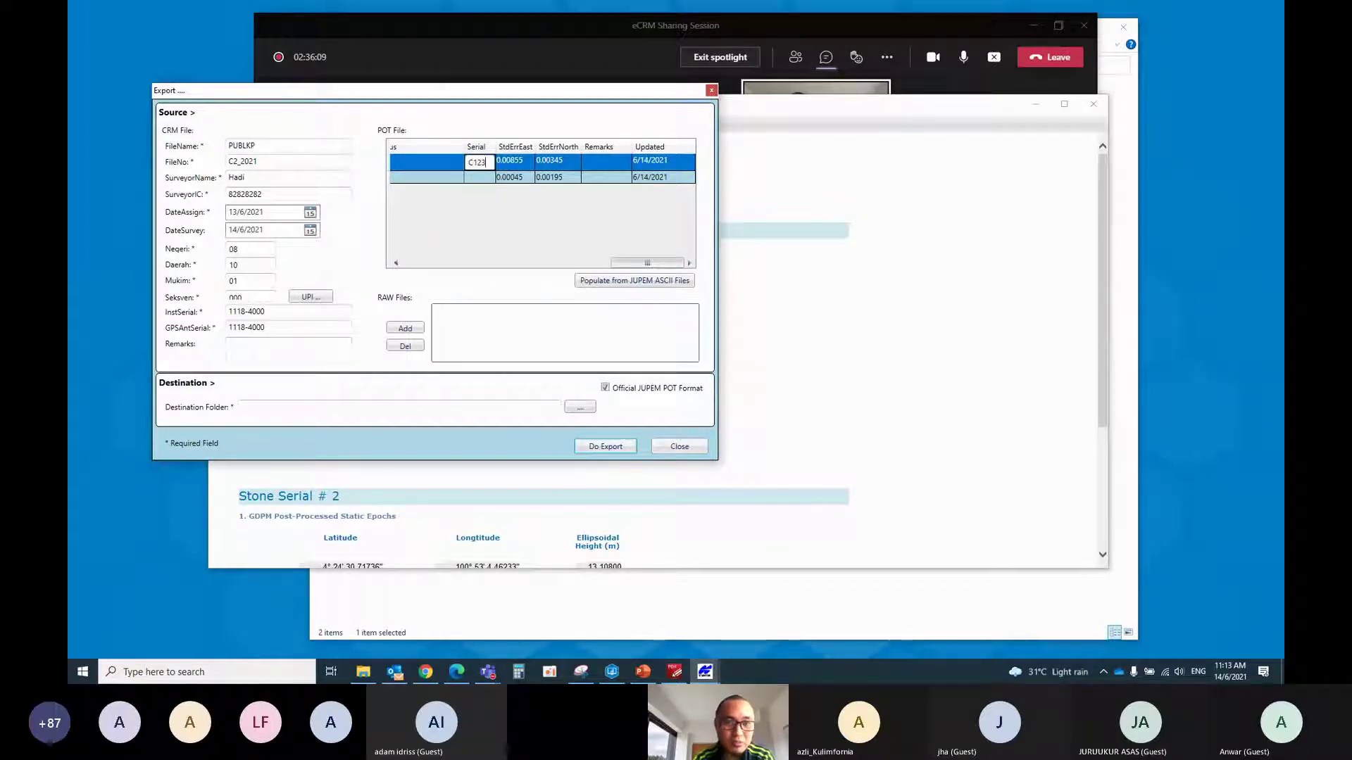
type("34_1")
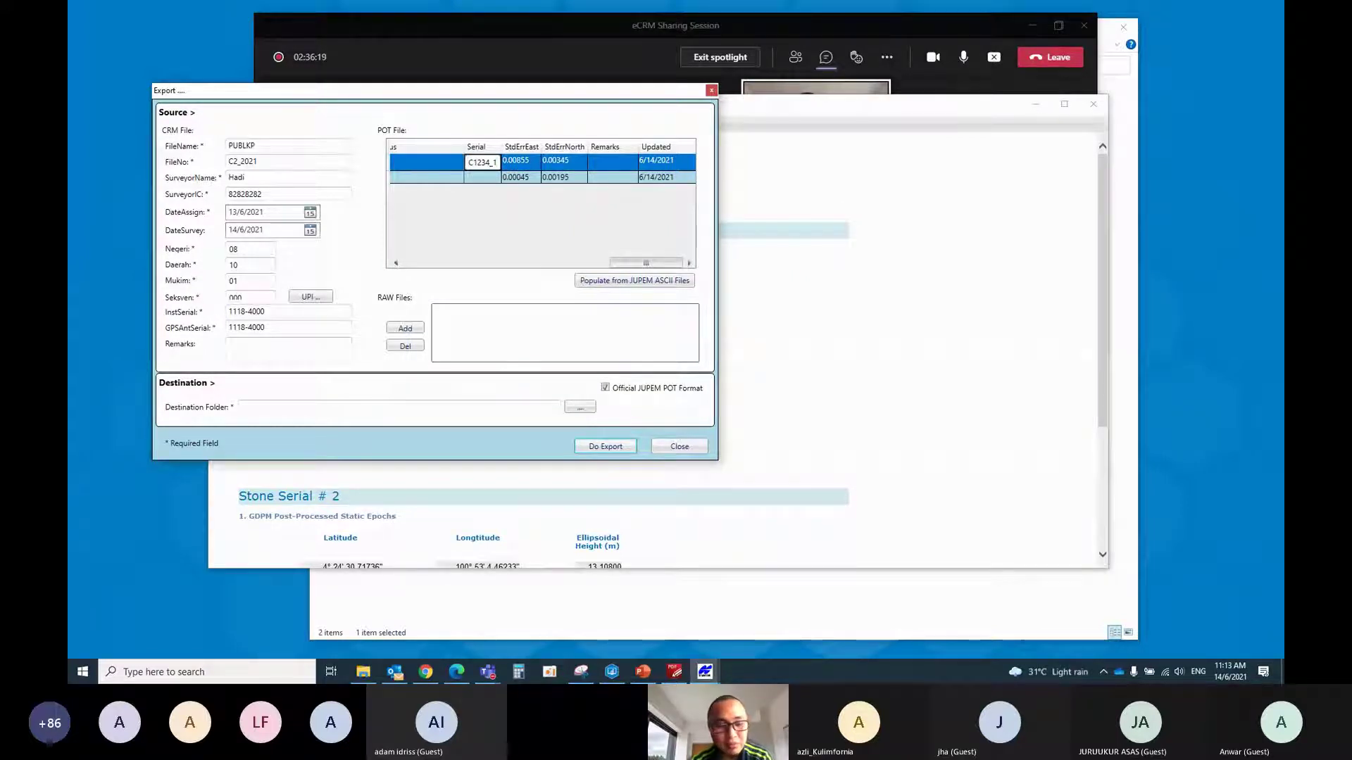
key("Tab")
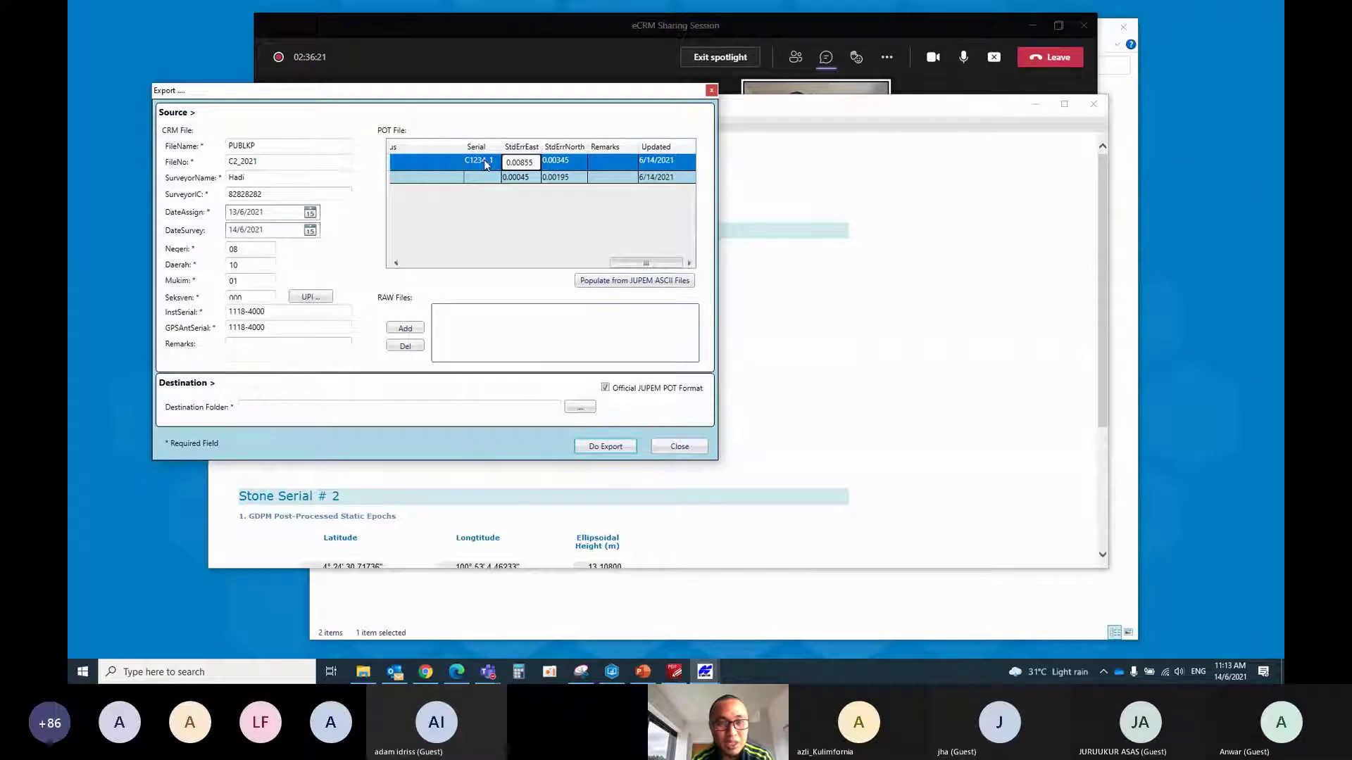
left_click(483, 175)
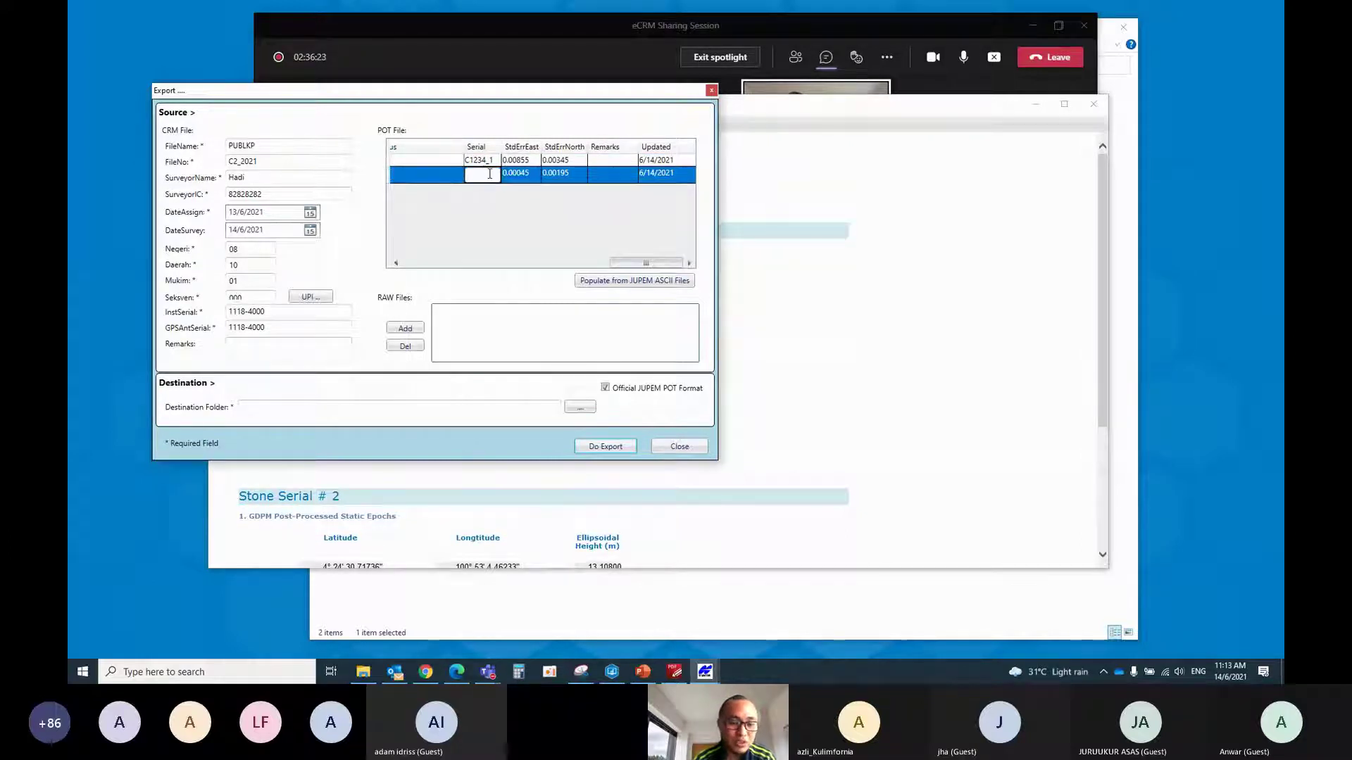
type("C1234_")
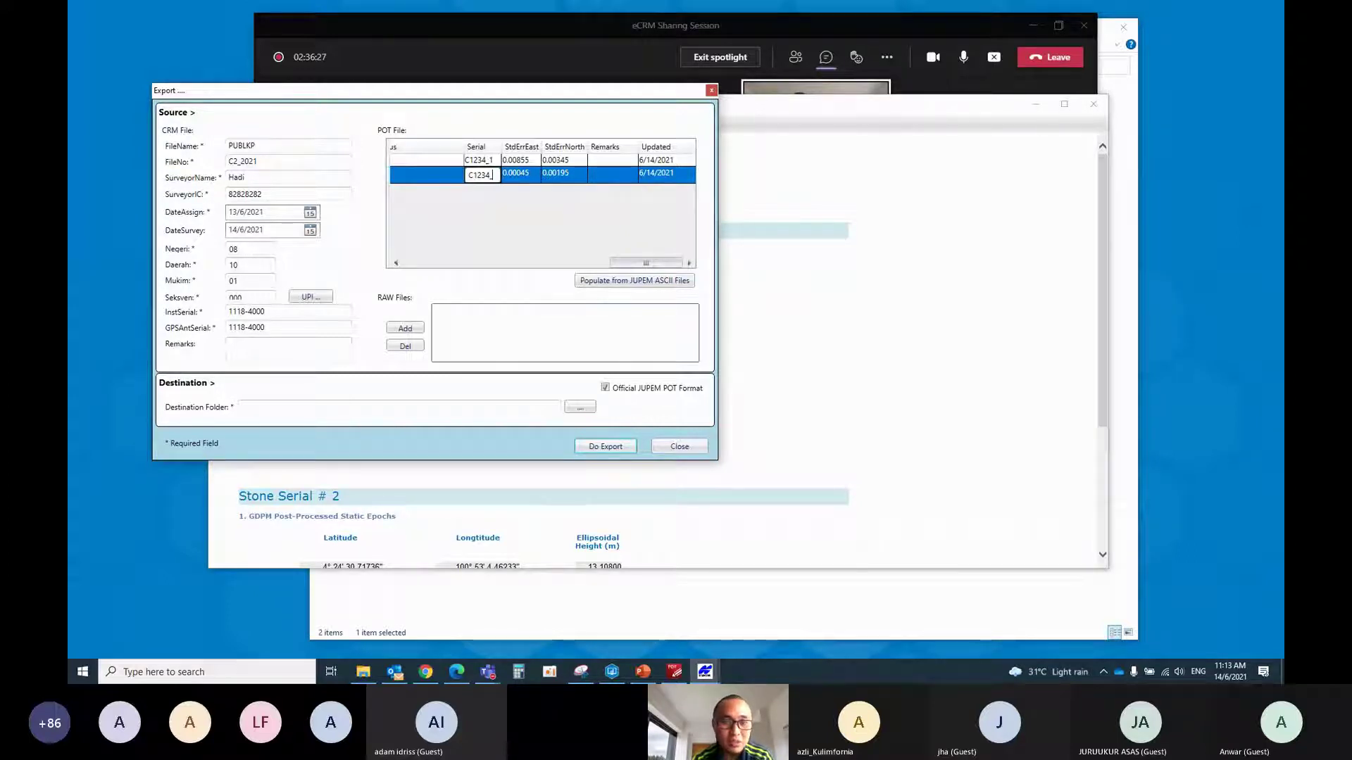
type("2")
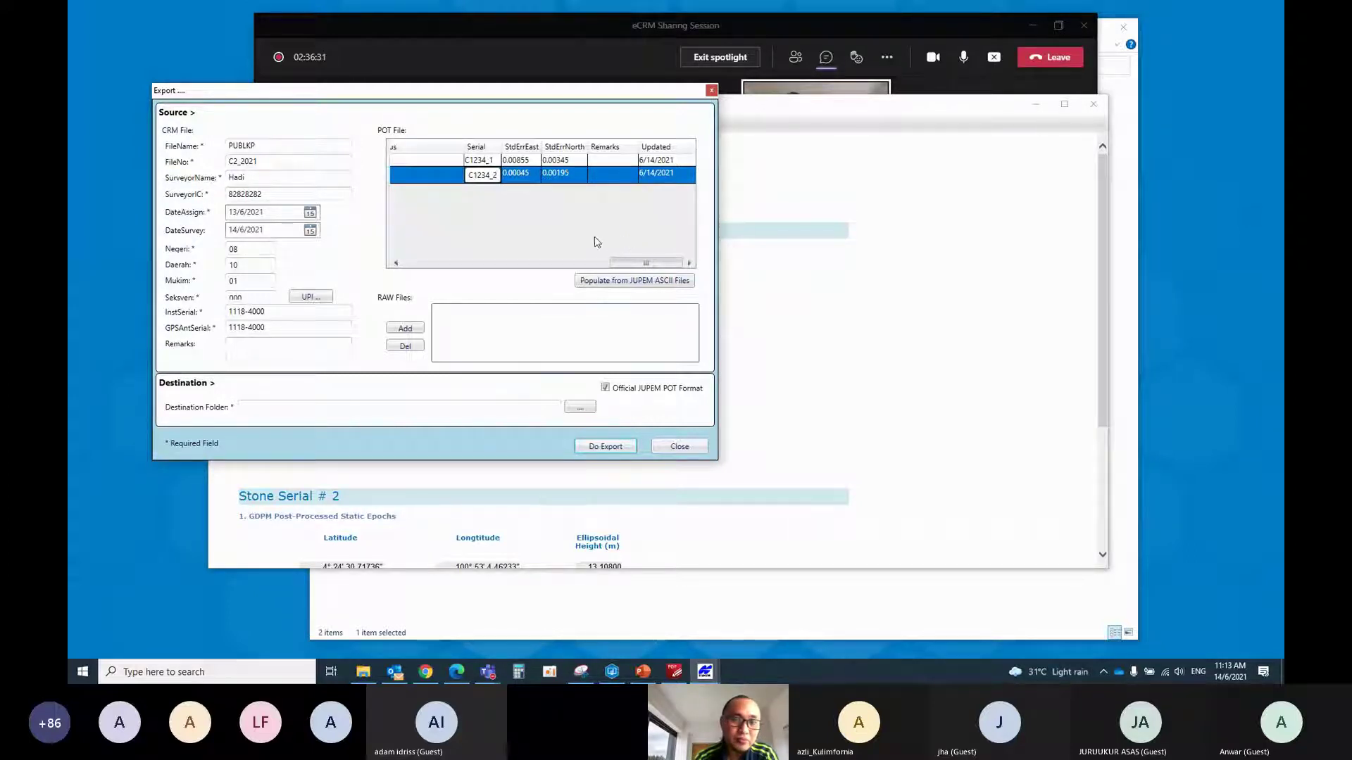
Add the eight raw files 1_1.21N through 2_2.21O from CRM\GDSMPROJECT\RAW
left_click(405, 328)
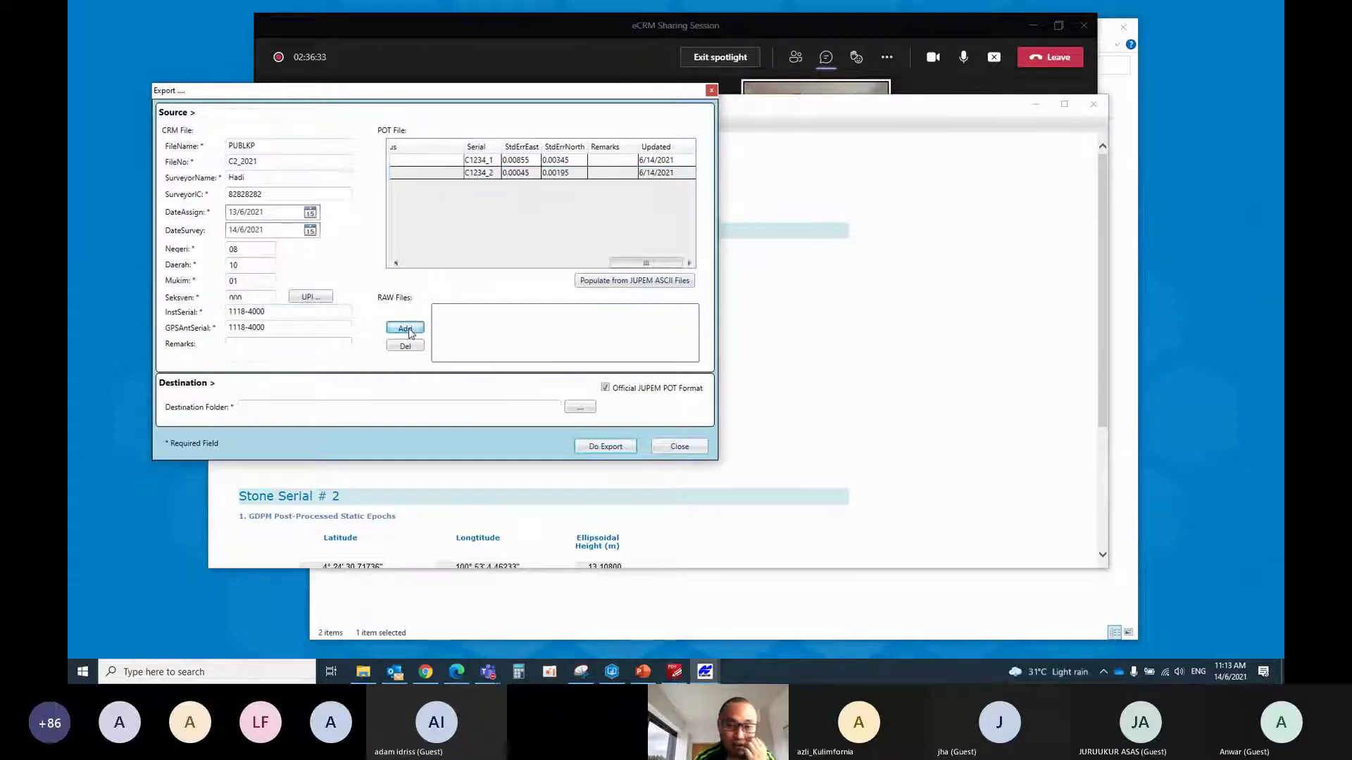
double_click(310, 194)
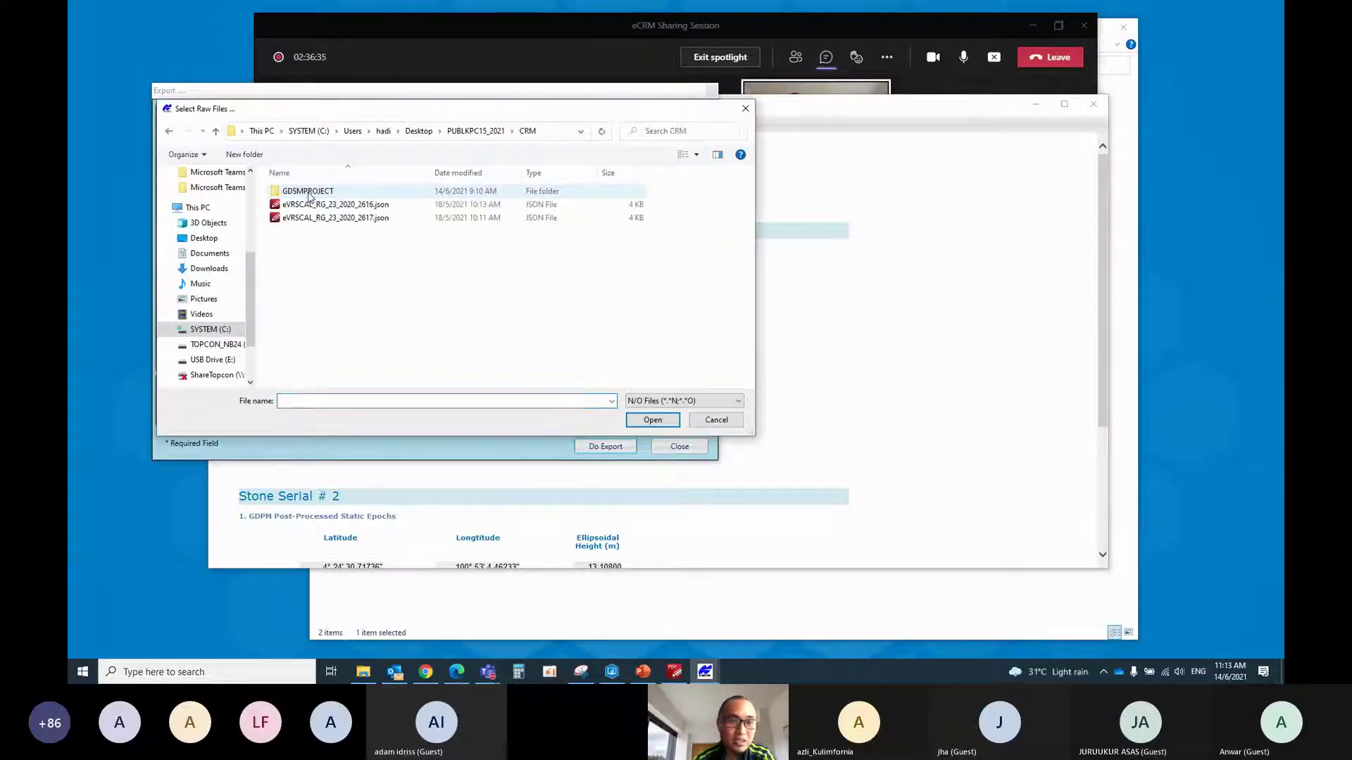
double_click(310, 194)
double_click(310, 194)
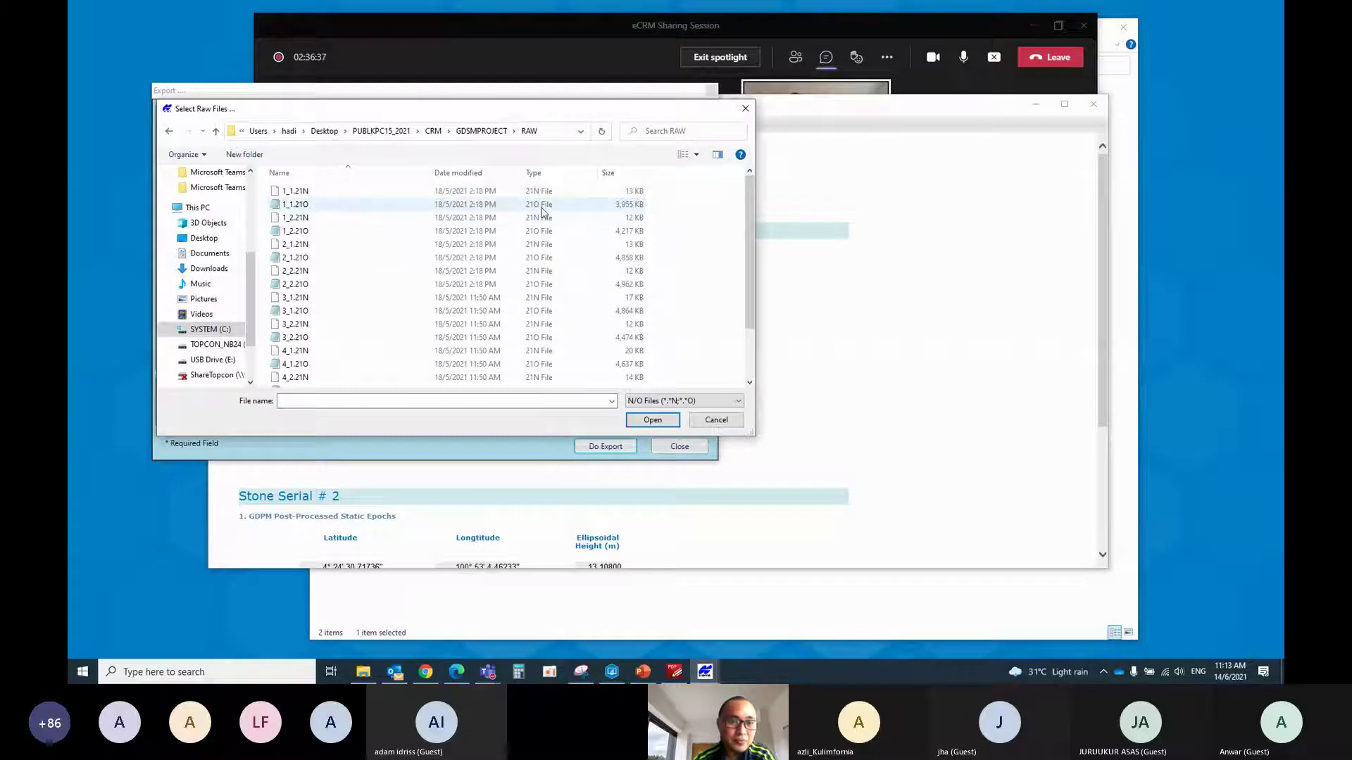
left_click_drag(689, 257, 472, 186)
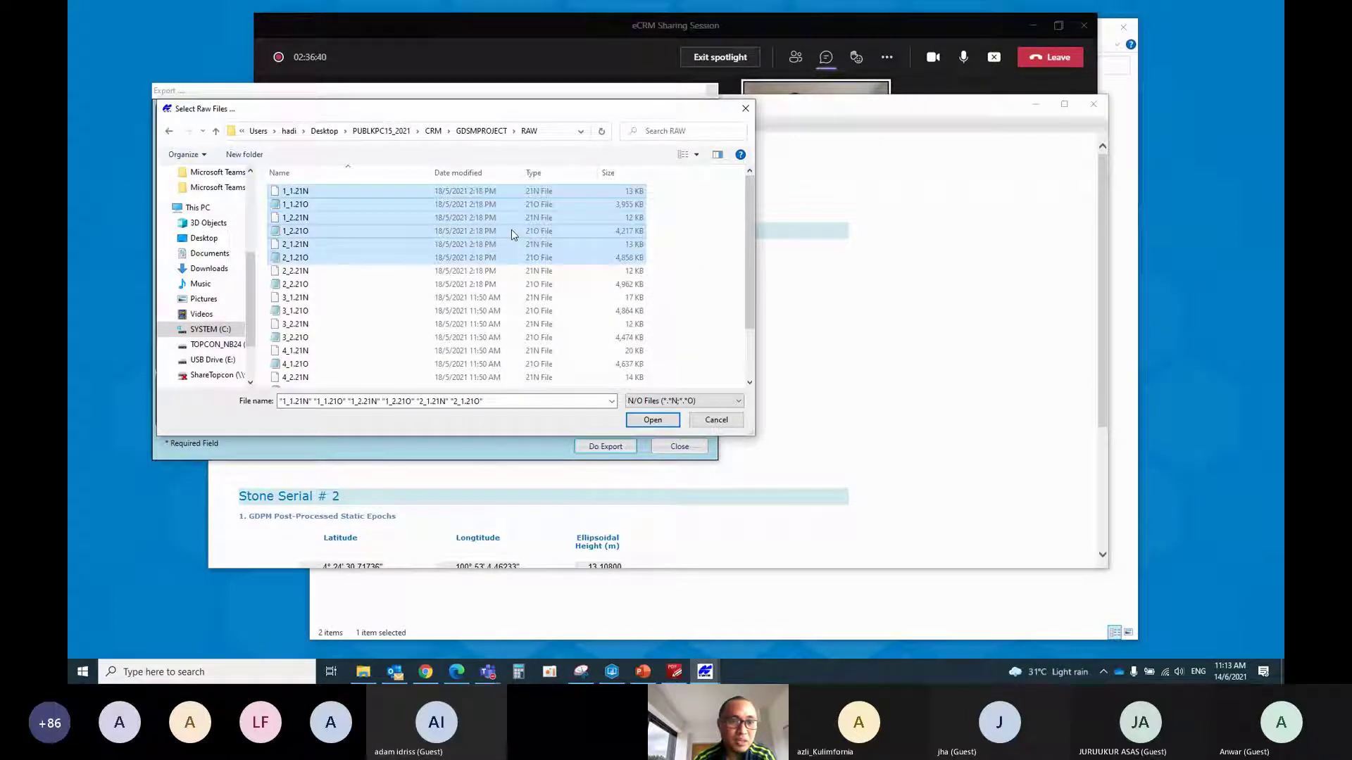
left_click(667, 289)
left_click_drag(668, 289, 486, 186)
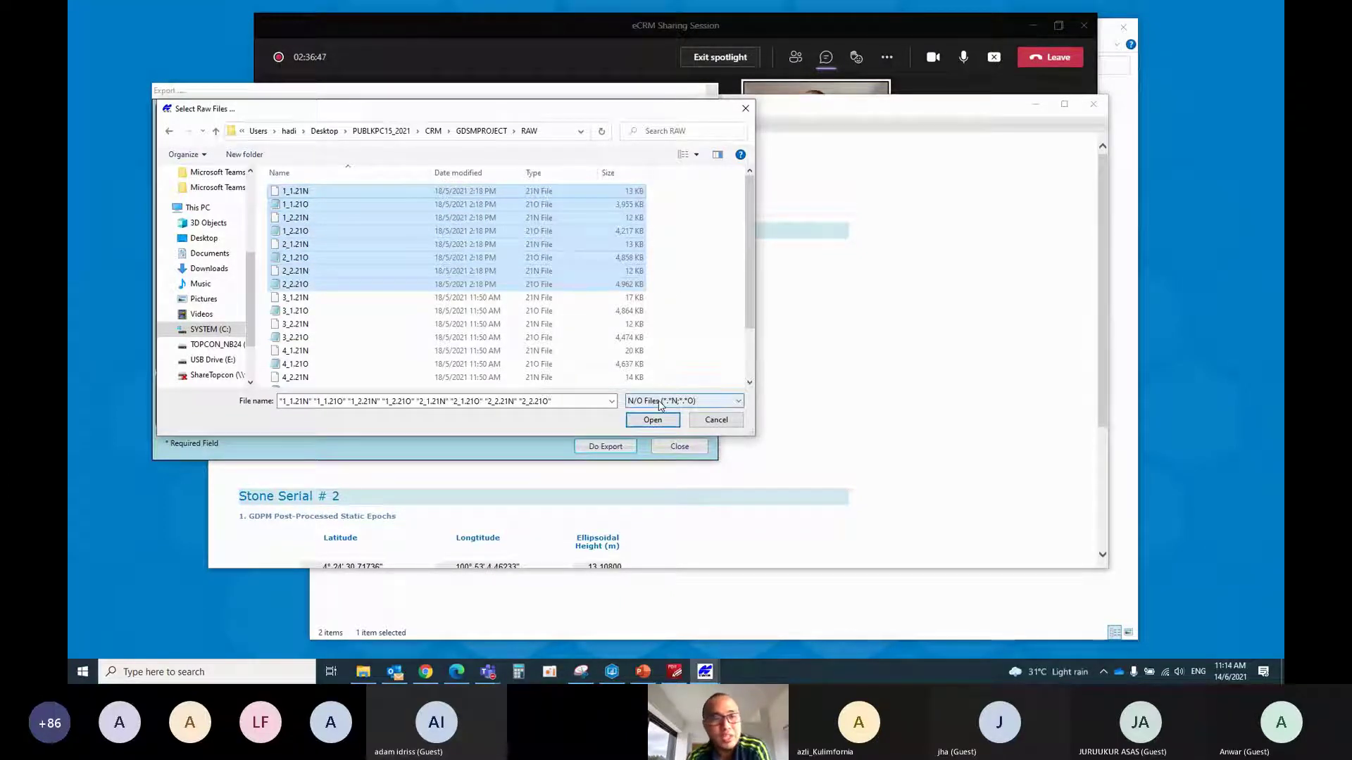
left_click(653, 421)
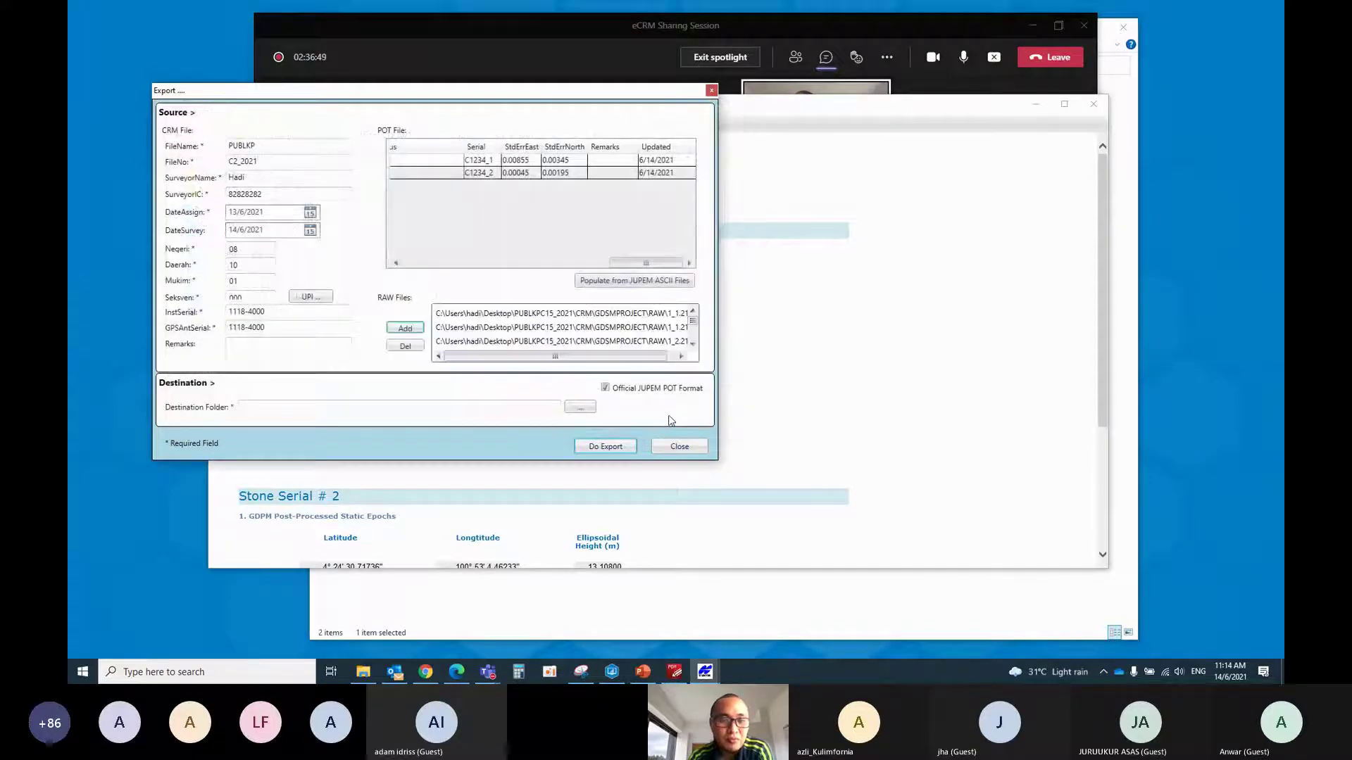
Make a new Desktop folder 'Demo CRM 1' as destination and run Do Export
left_click(593, 410)
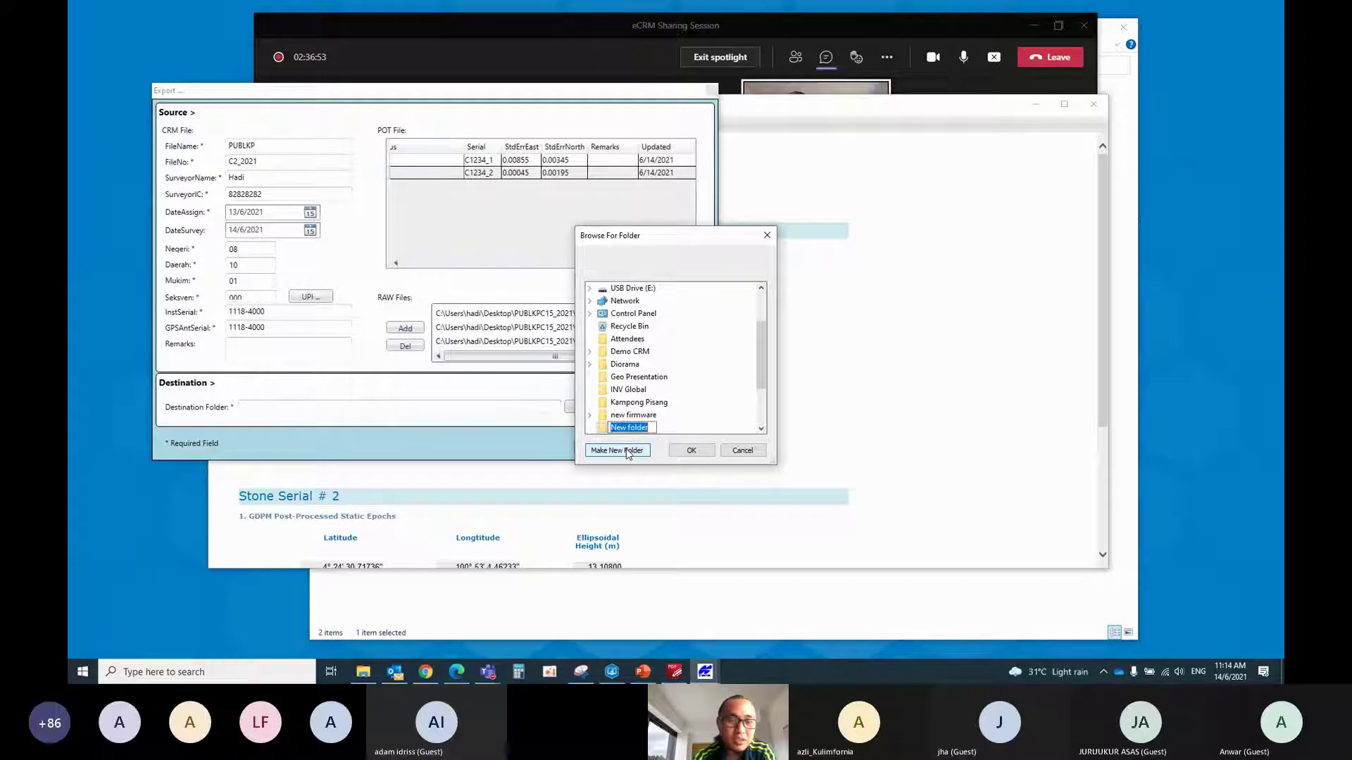
type("Demo")
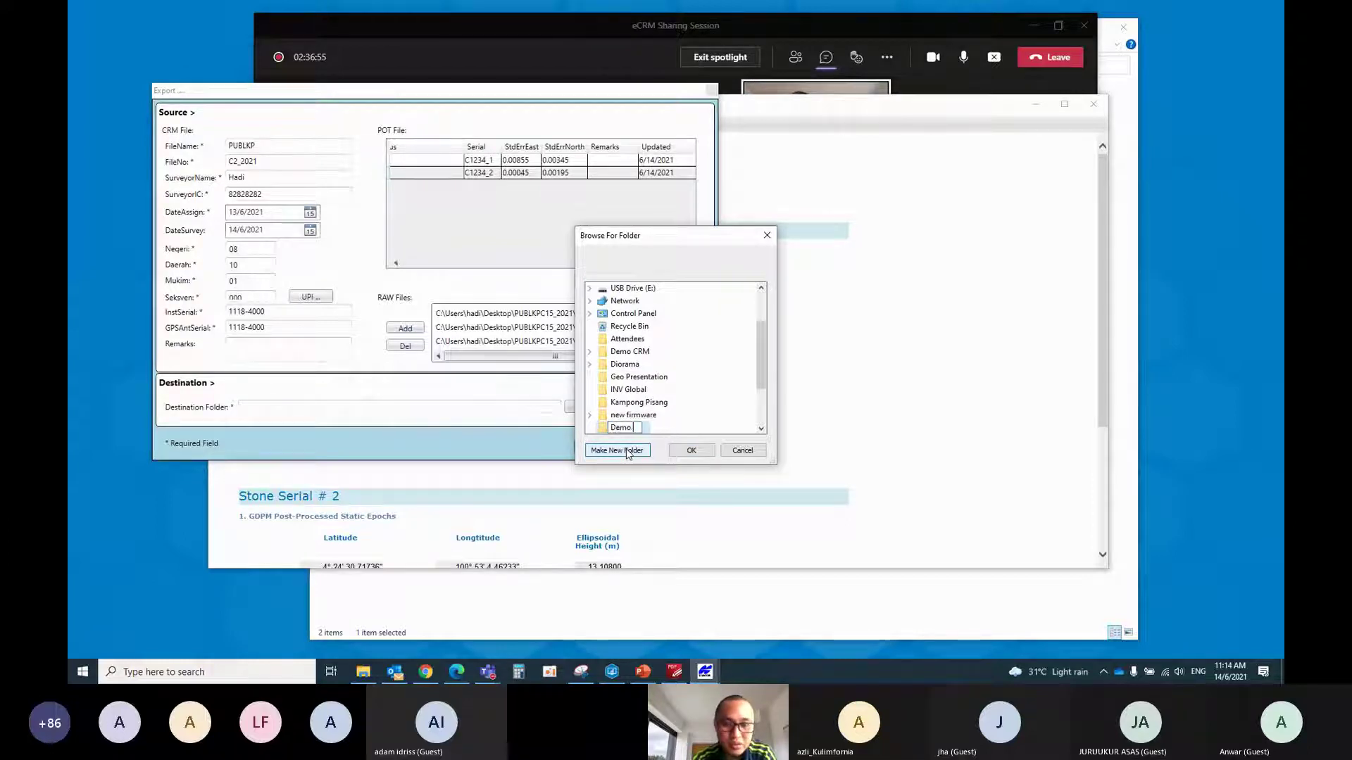
type(" CRM 1")
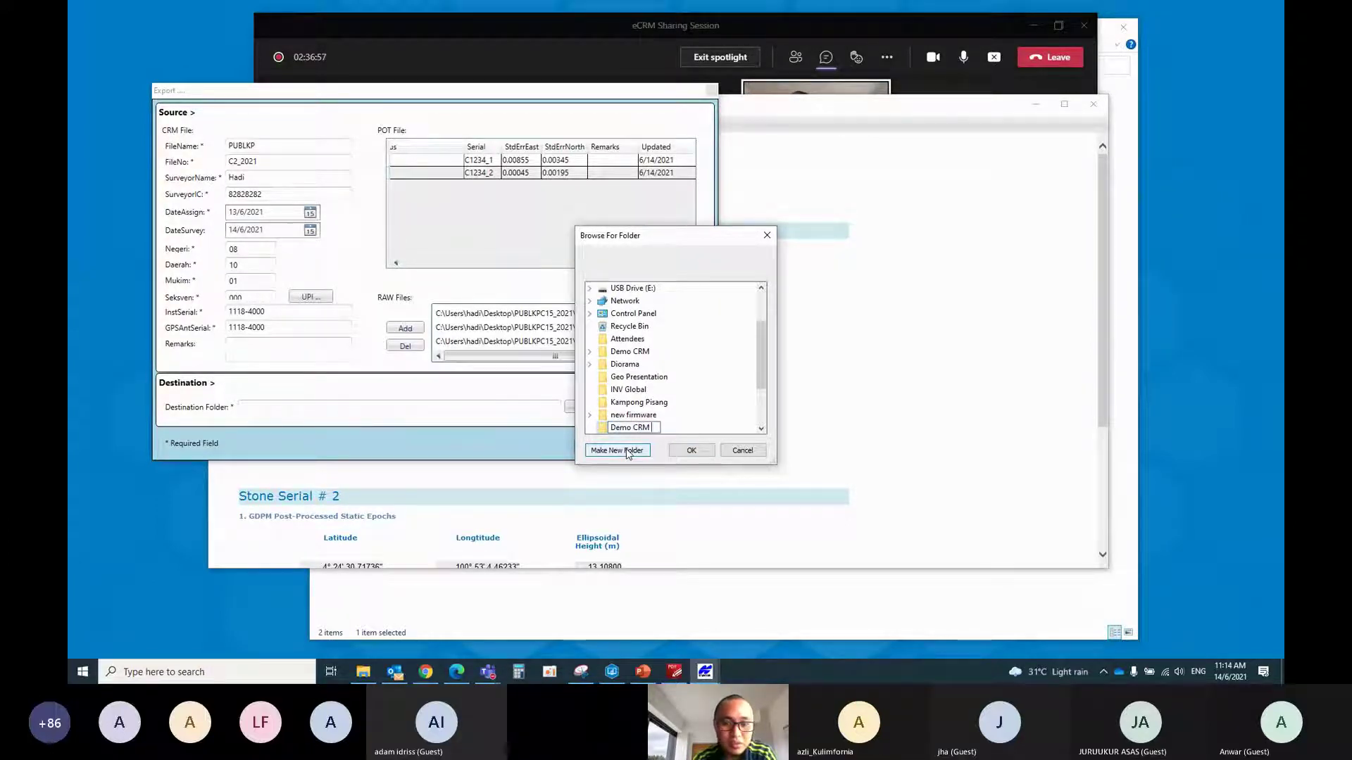
left_click(690, 451)
left_click(690, 451)
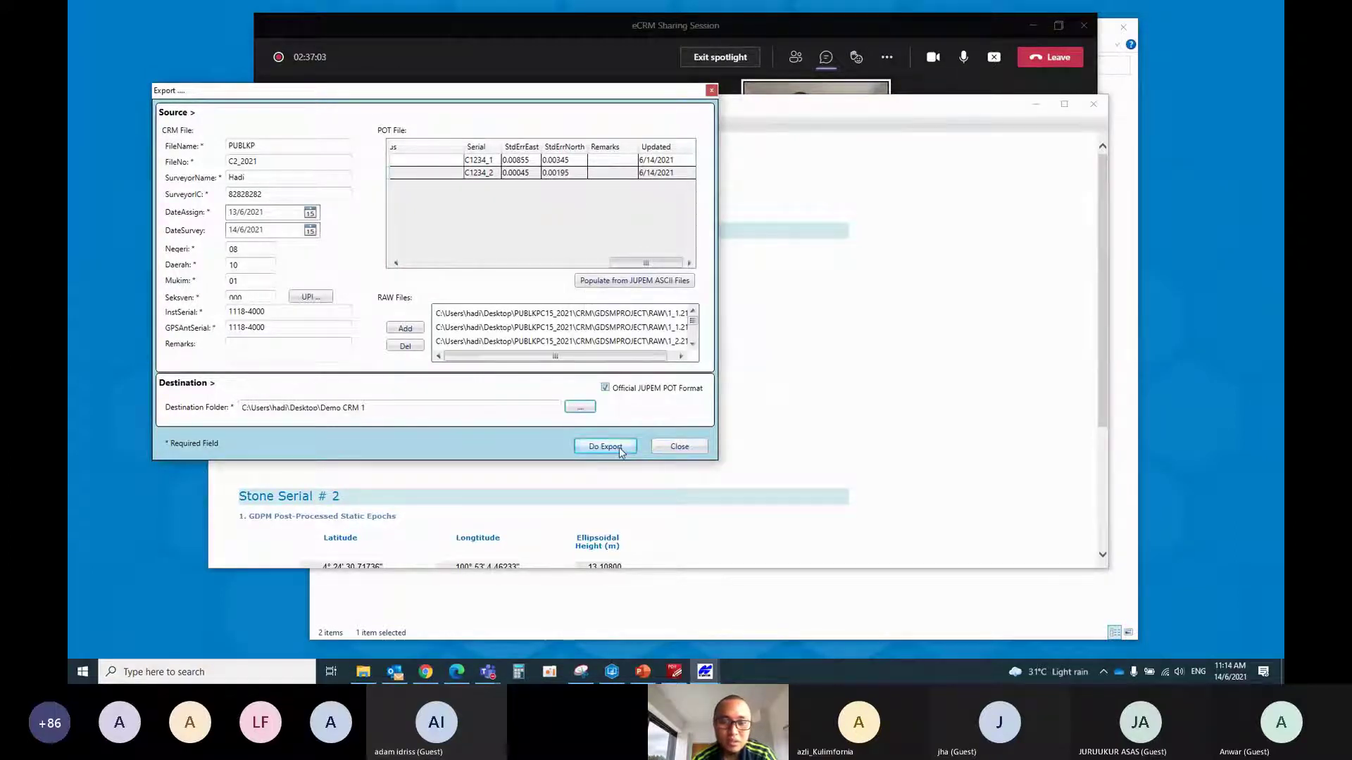
left_click(619, 447)
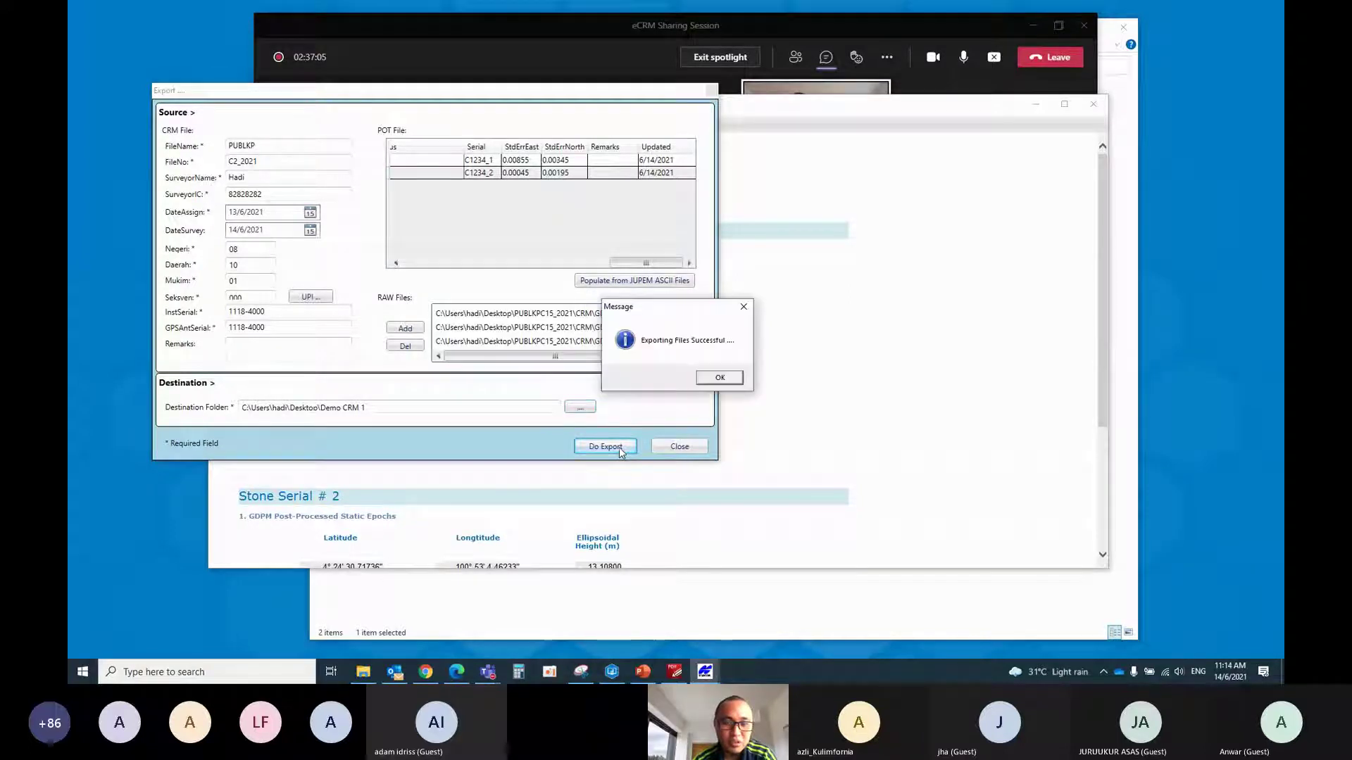
Dismiss the success message and check the exported PUBLKPC2_2021 CRM folder in Explorer
left_click(717, 378)
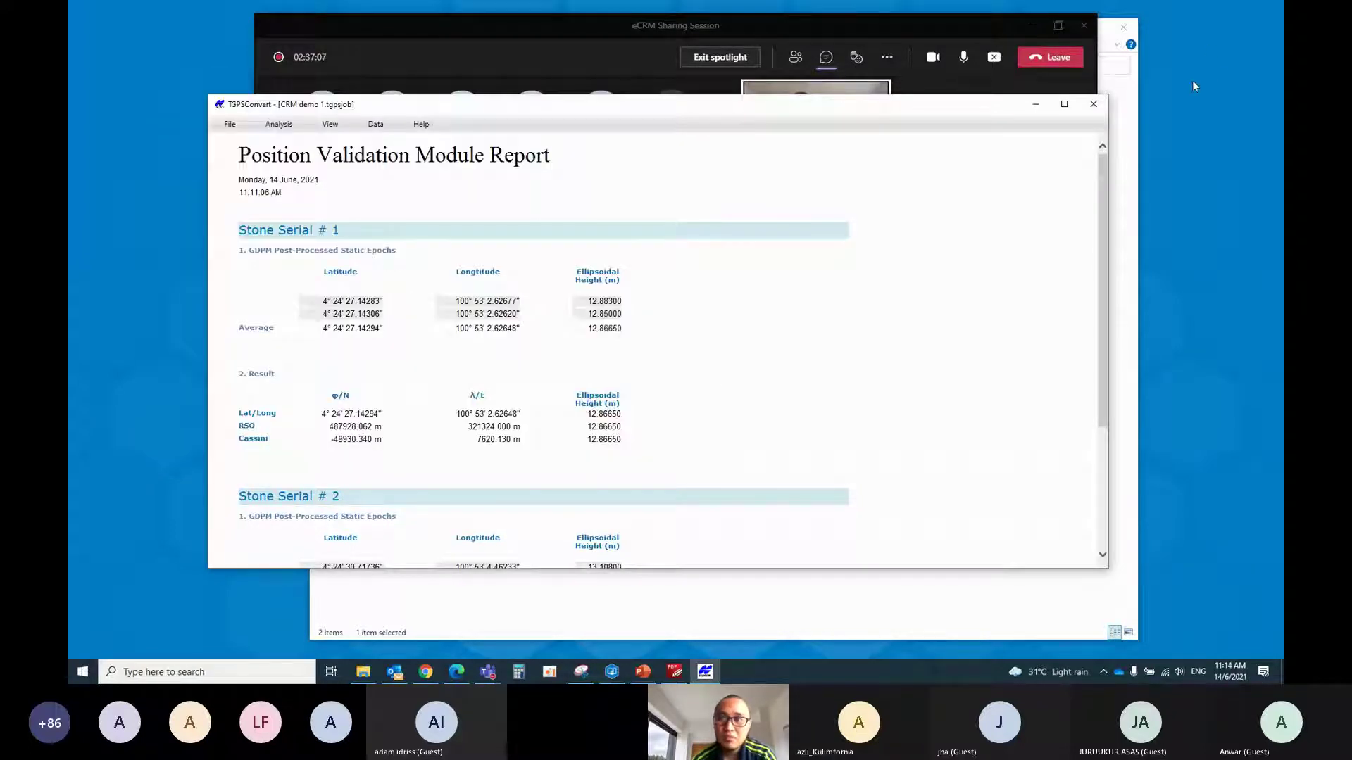
left_click(1093, 105)
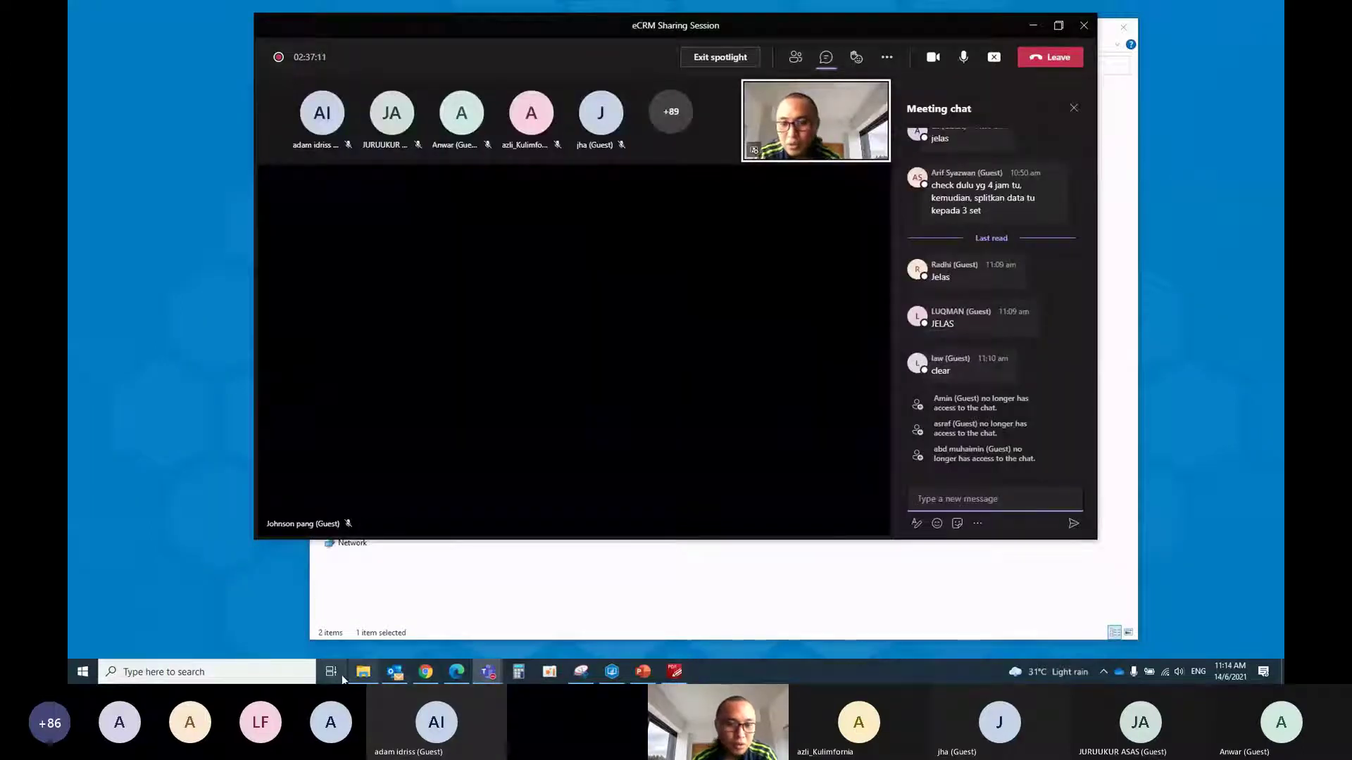
left_click(363, 673)
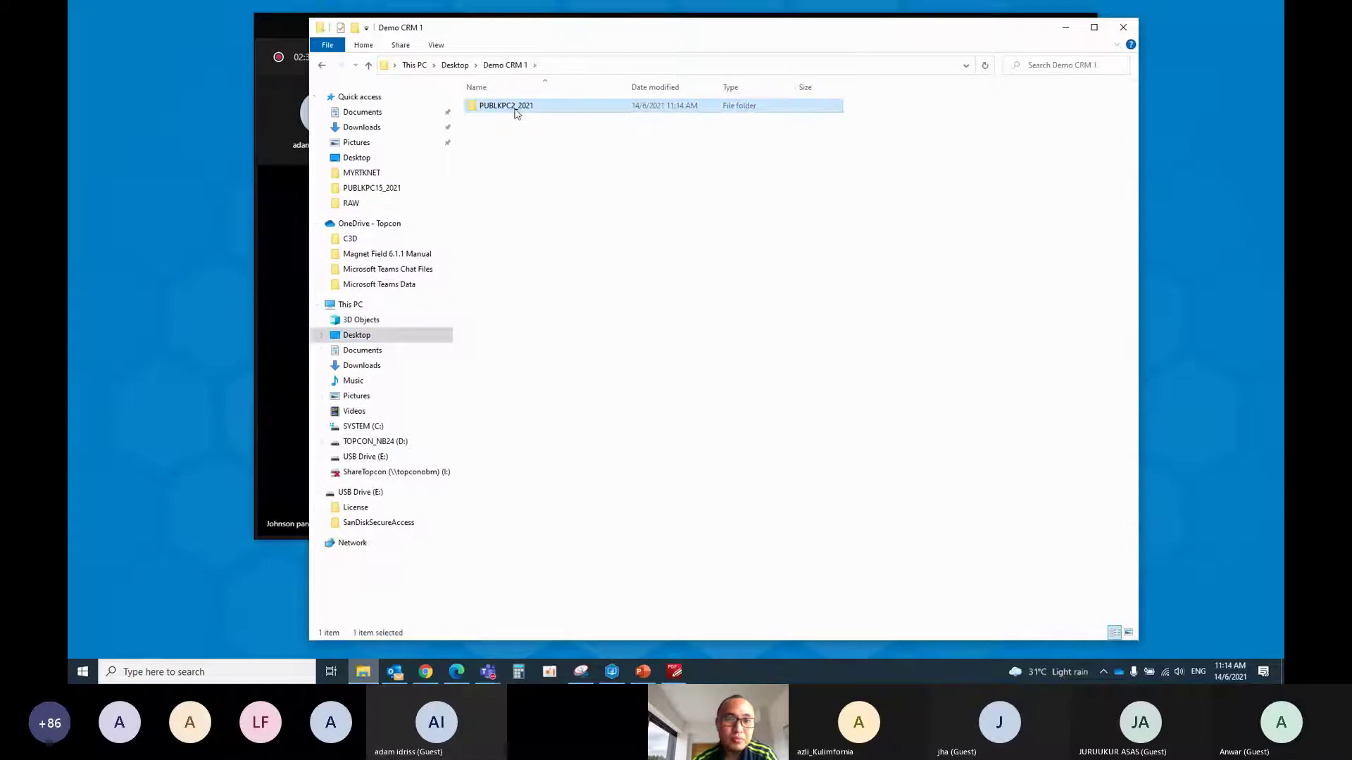
double_click(517, 108)
double_click(516, 109)
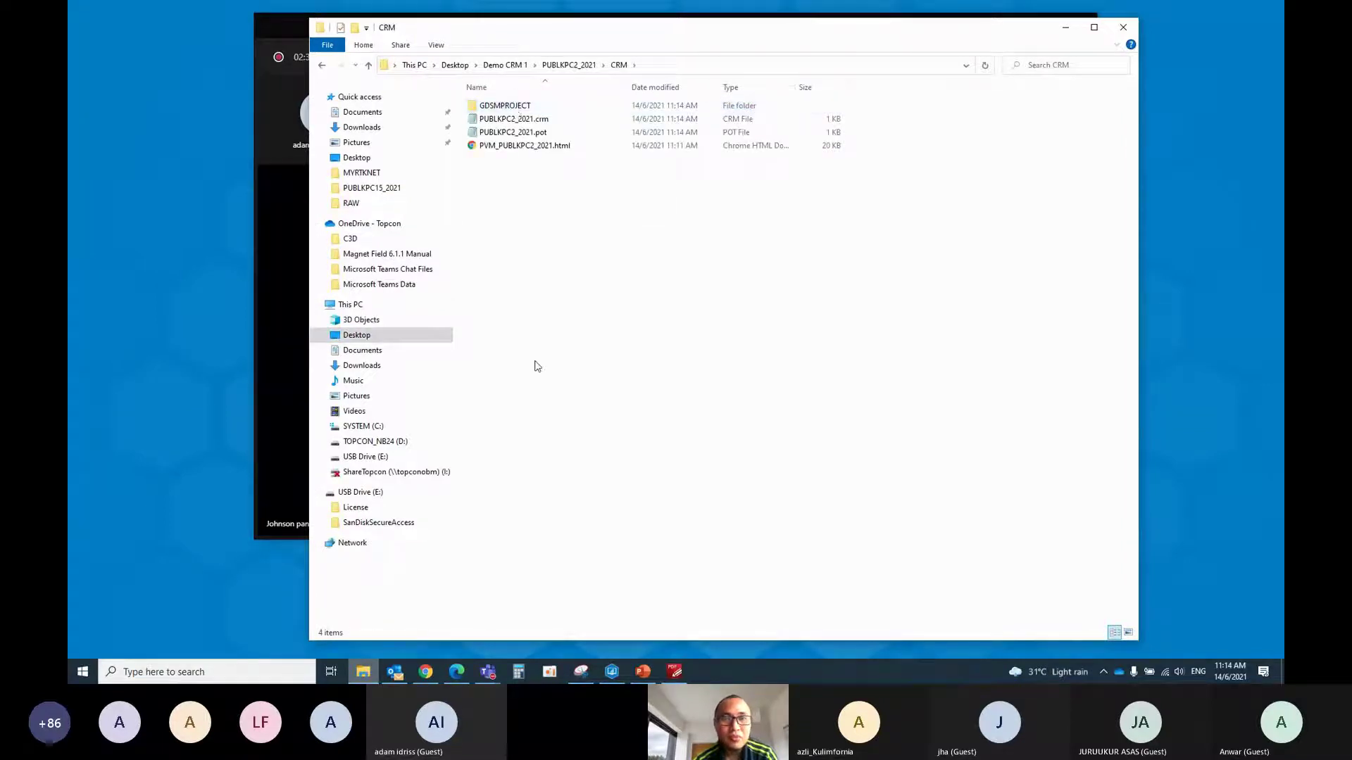
Browse to the older Demo CRM > PUBLKPC15_2021 > CRM folder
left_click(369, 66)
left_click(369, 66)
left_click(369, 66)
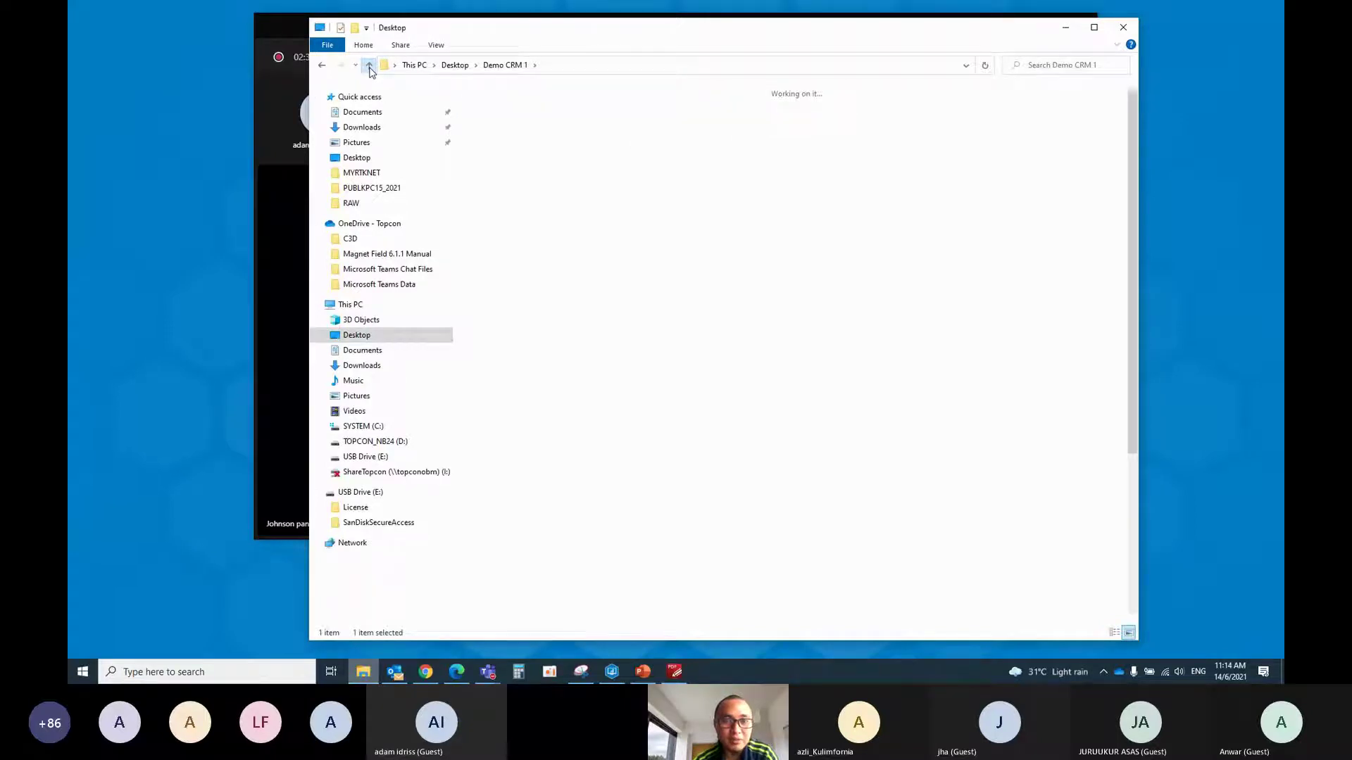
double_click(506, 109)
double_click(506, 109)
double_click(507, 107)
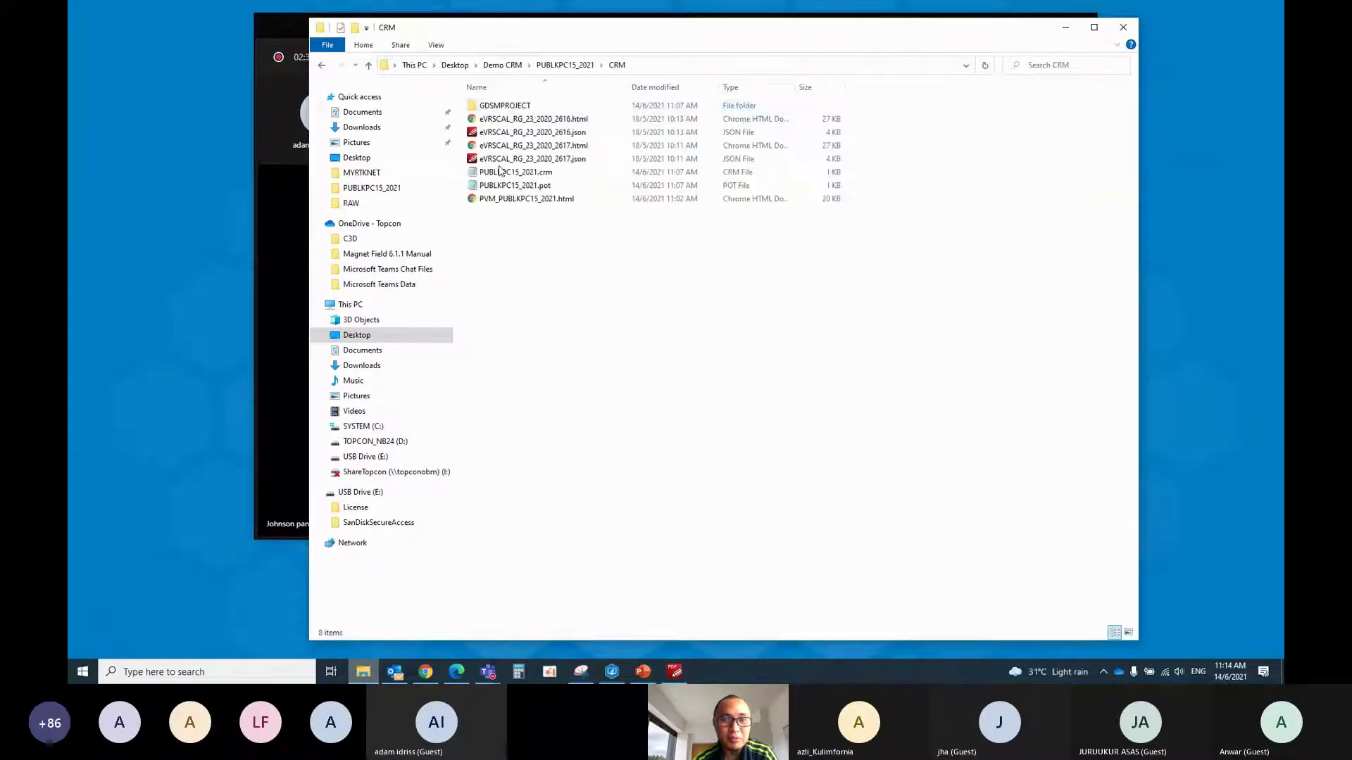
Copy the four eVRSCAL_RG_23_2020 files into Demo CRM 1's PUBLKPC2_2021 CRM folder
left_click(537, 123)
left_click(521, 160, "shift")
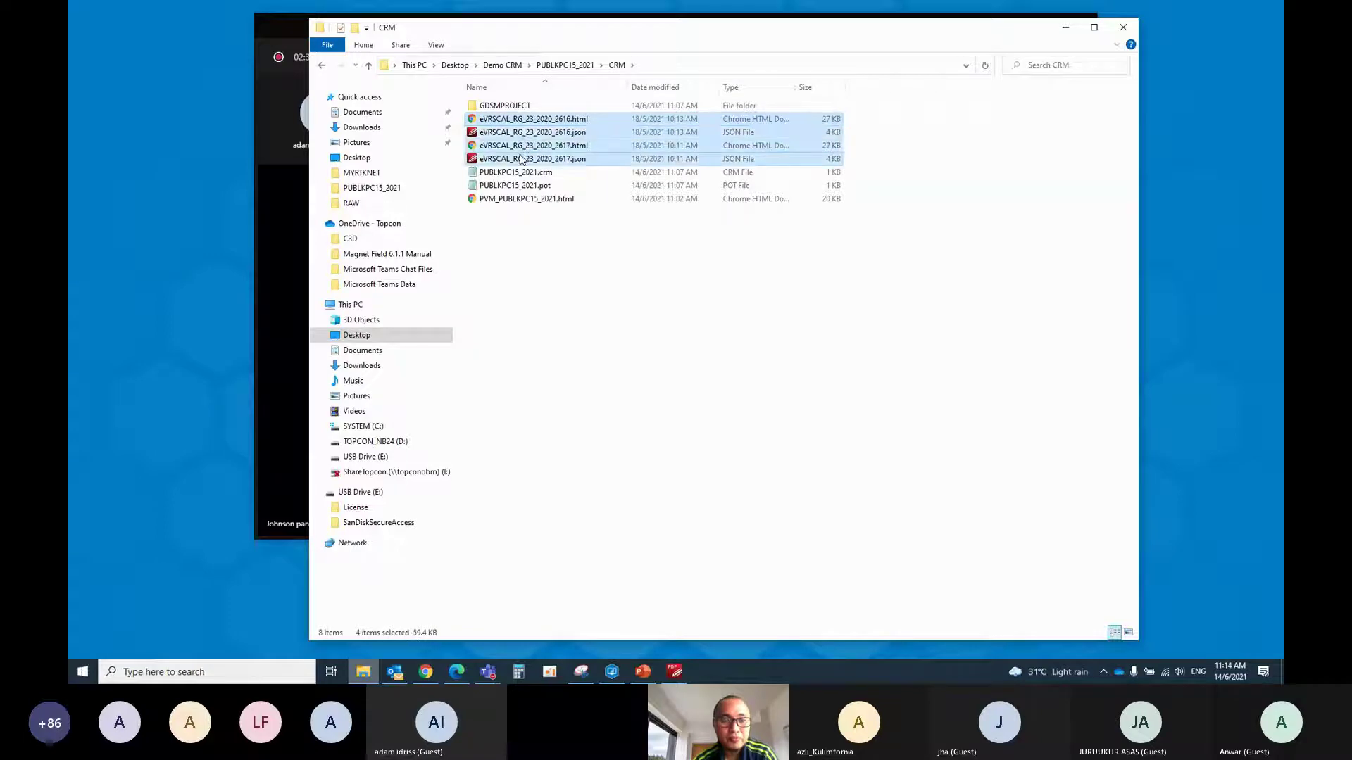
left_click(368, 66)
left_click(368, 66)
left_click(368, 65)
double_click(493, 122)
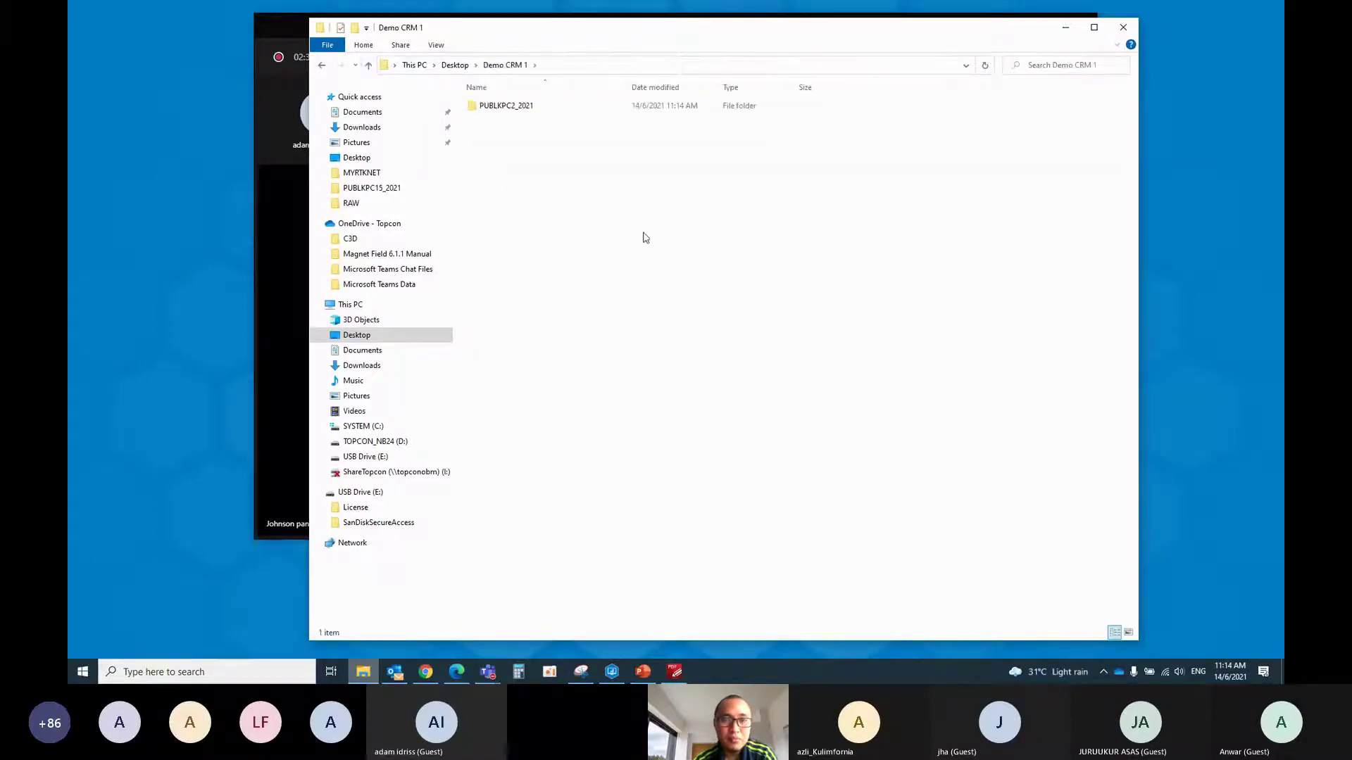
right_click(643, 235)
double_click(504, 107)
double_click(506, 109)
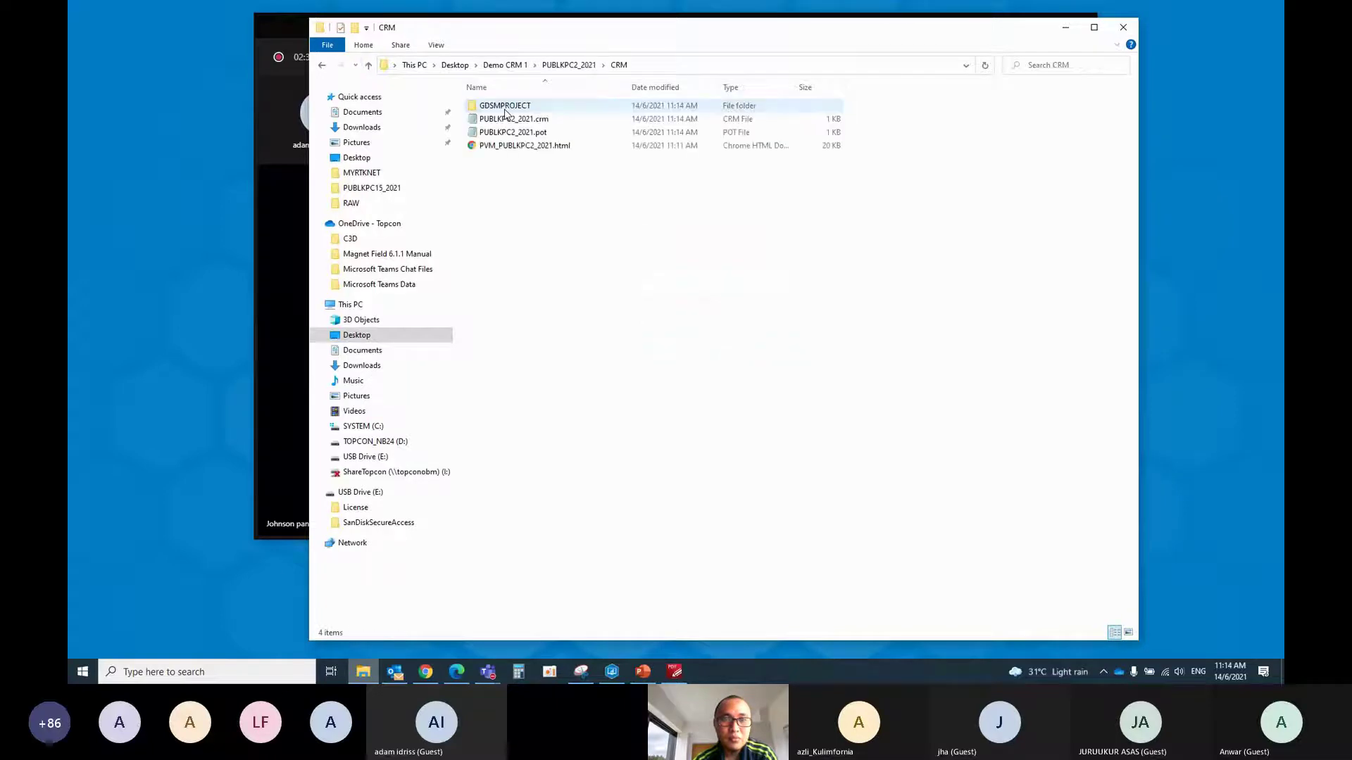
right_click(538, 259)
left_click(564, 350)
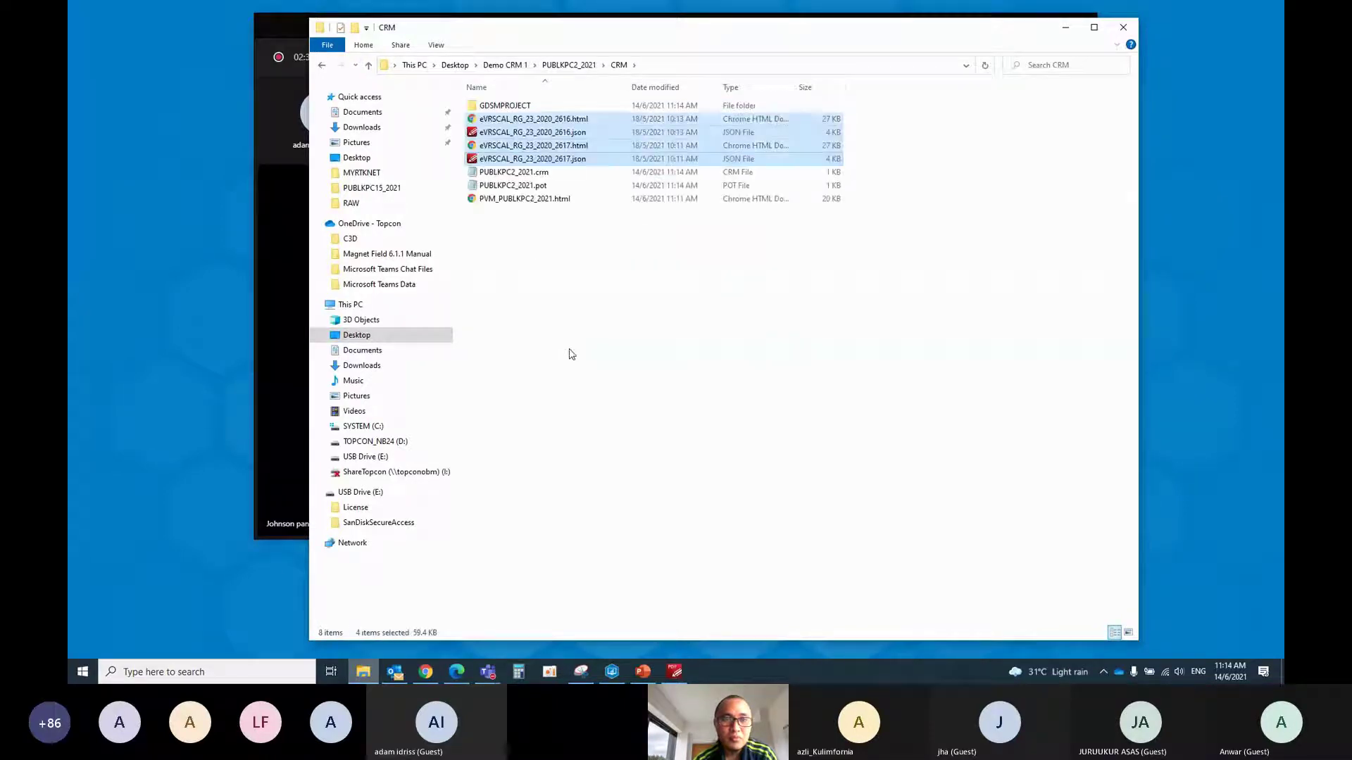
left_click(572, 354)
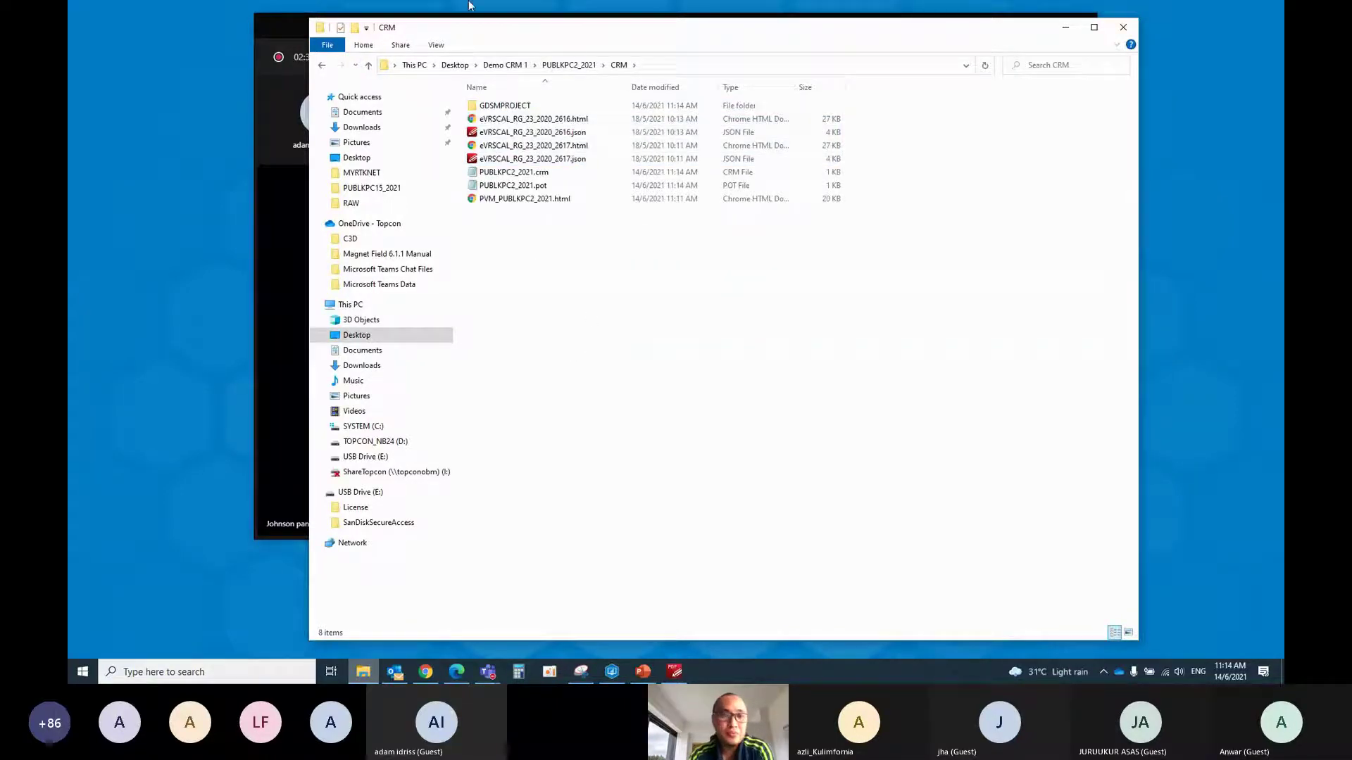
Reopen the PUBLKPC2_2021 CRM folder to confirm its eight items
left_click(368, 65)
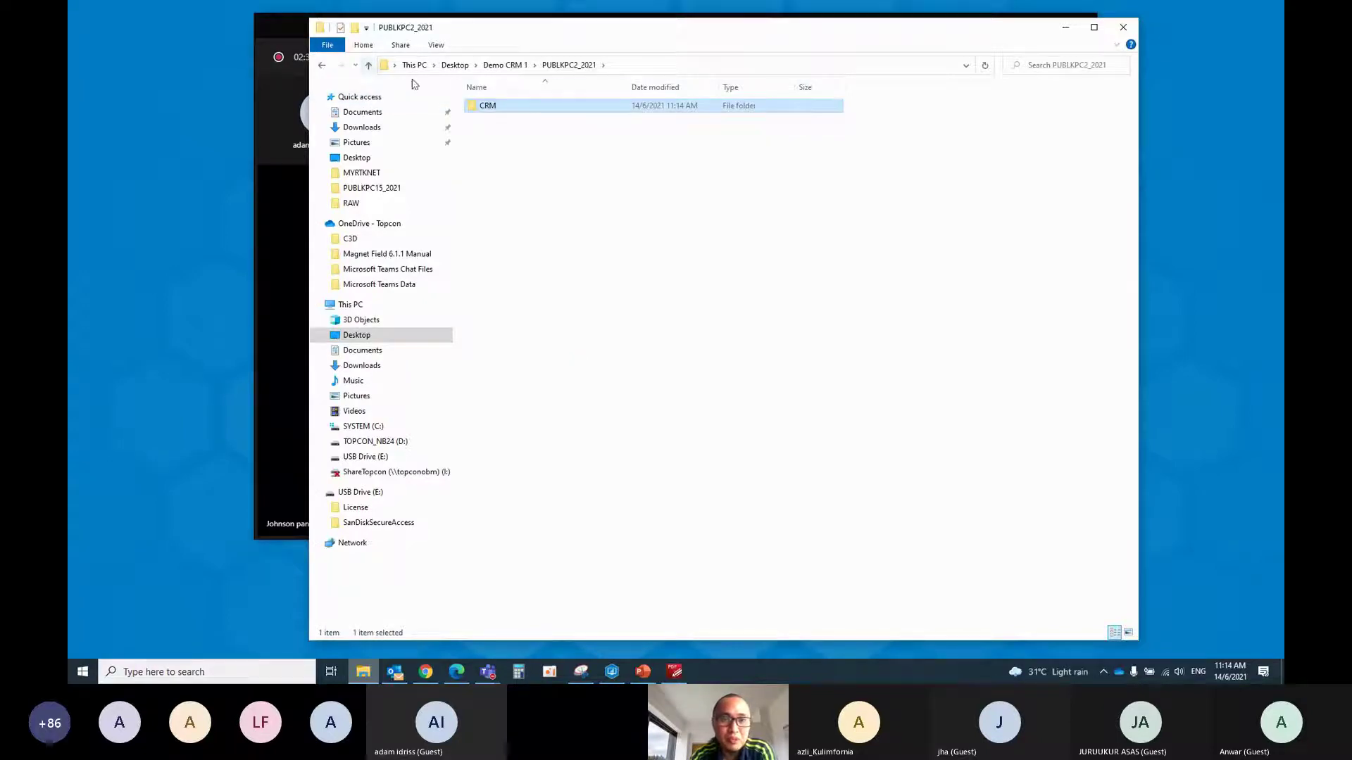
left_click(369, 64)
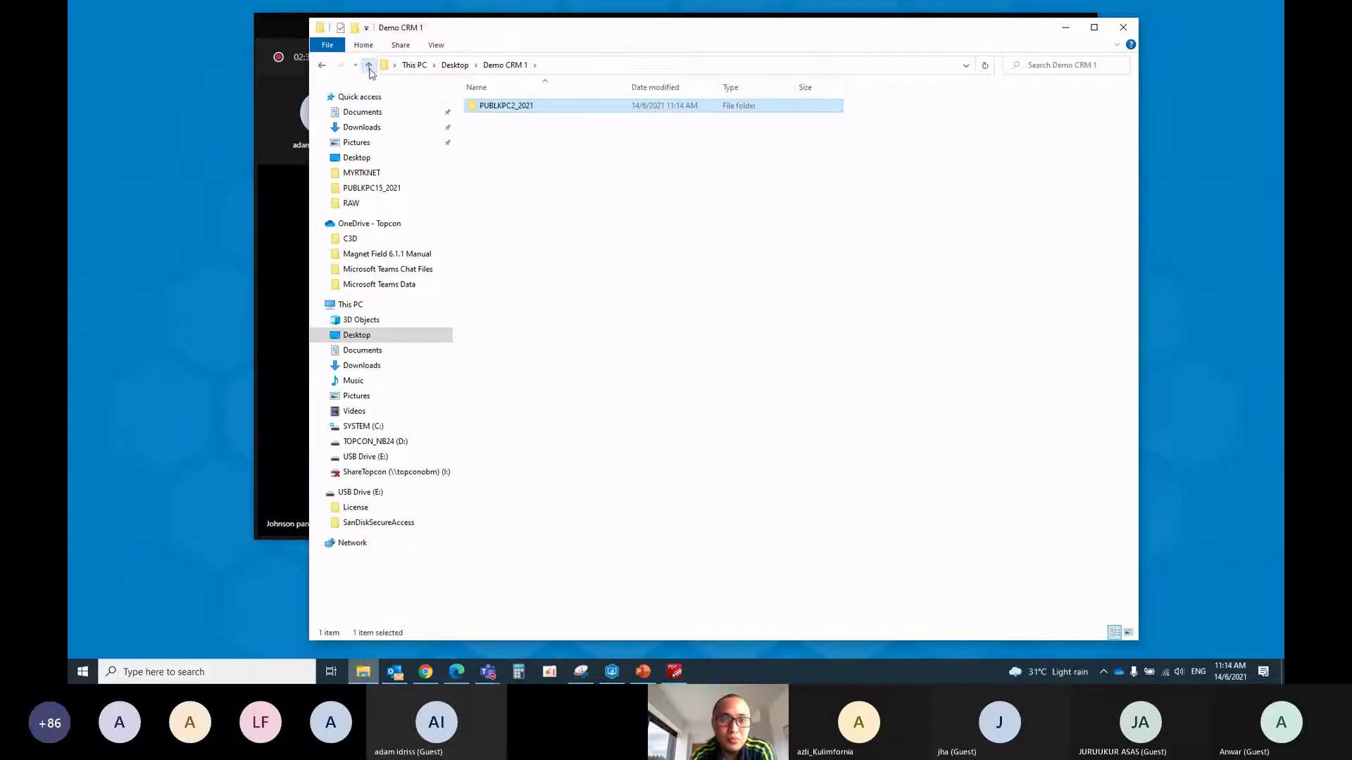
double_click(501, 107)
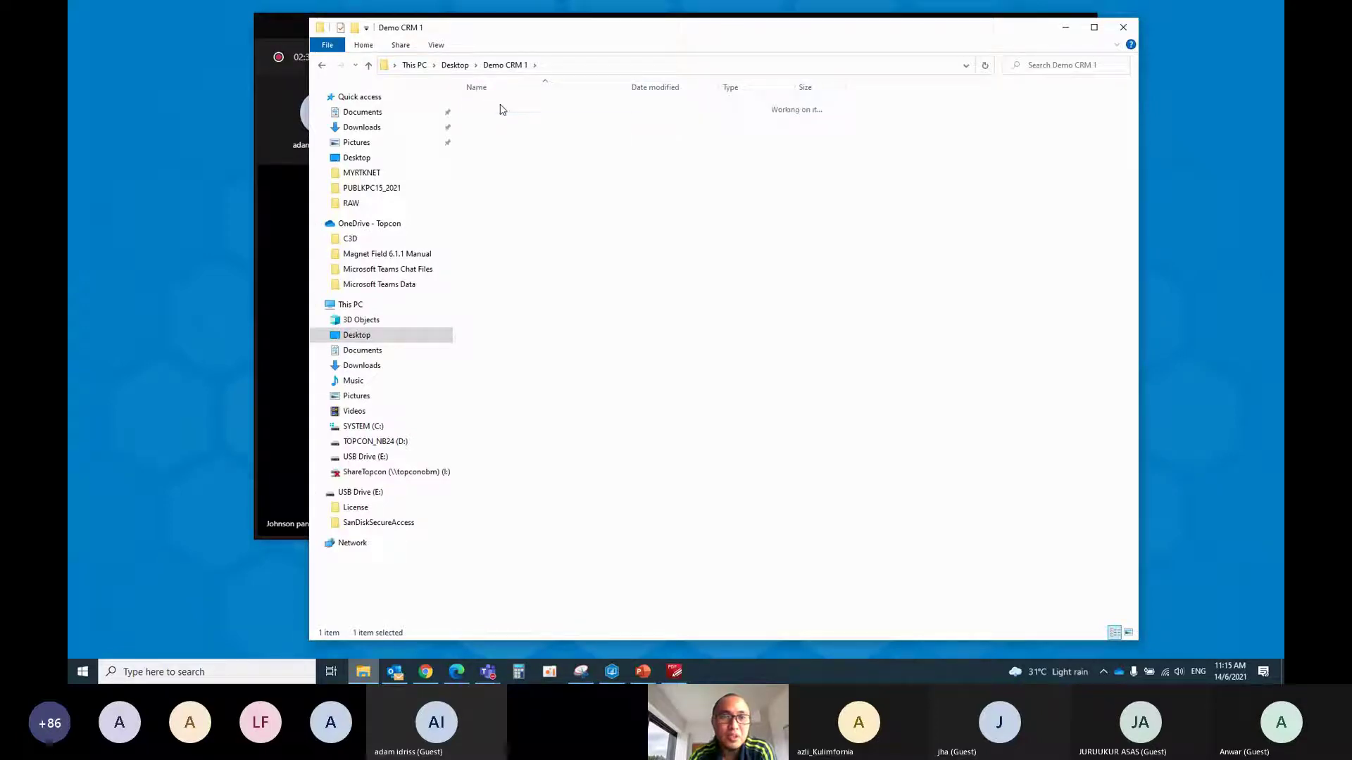
double_click(500, 107)
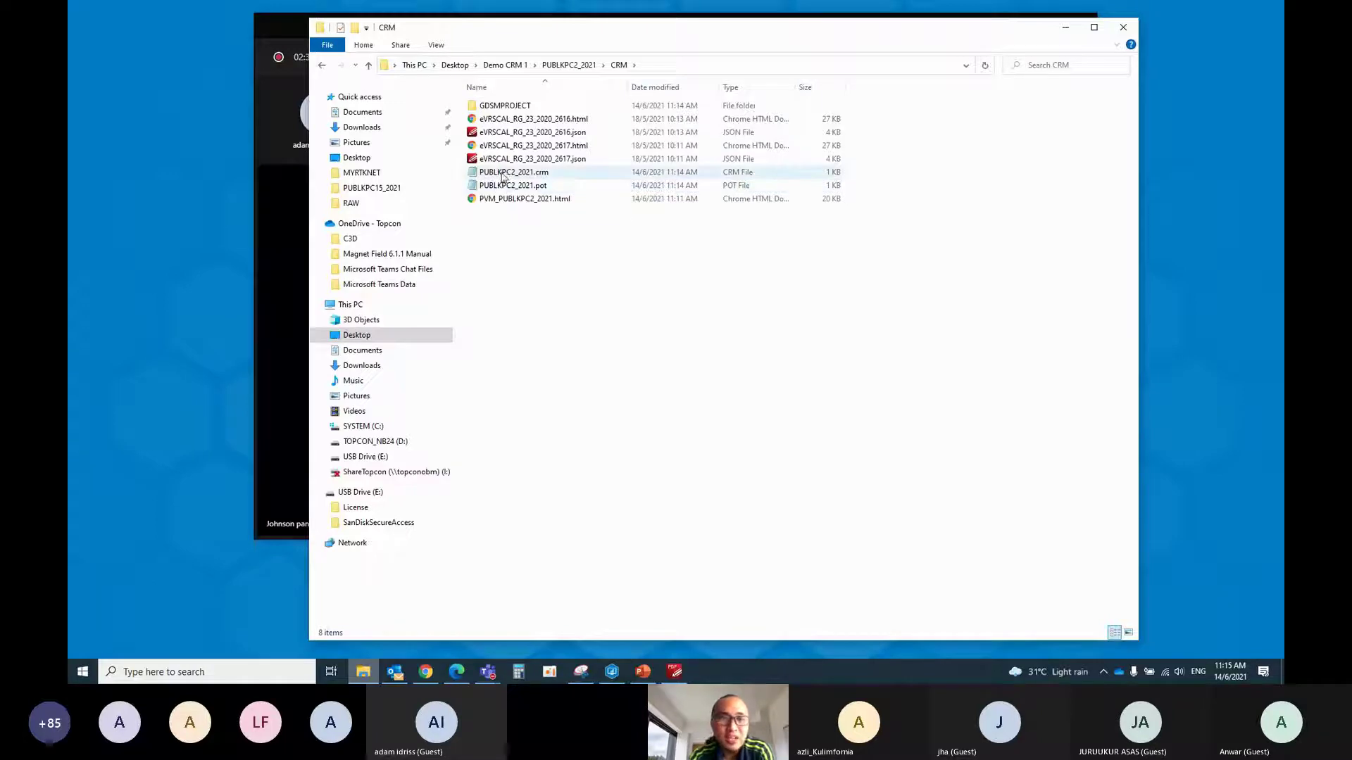
left_click(531, 176)
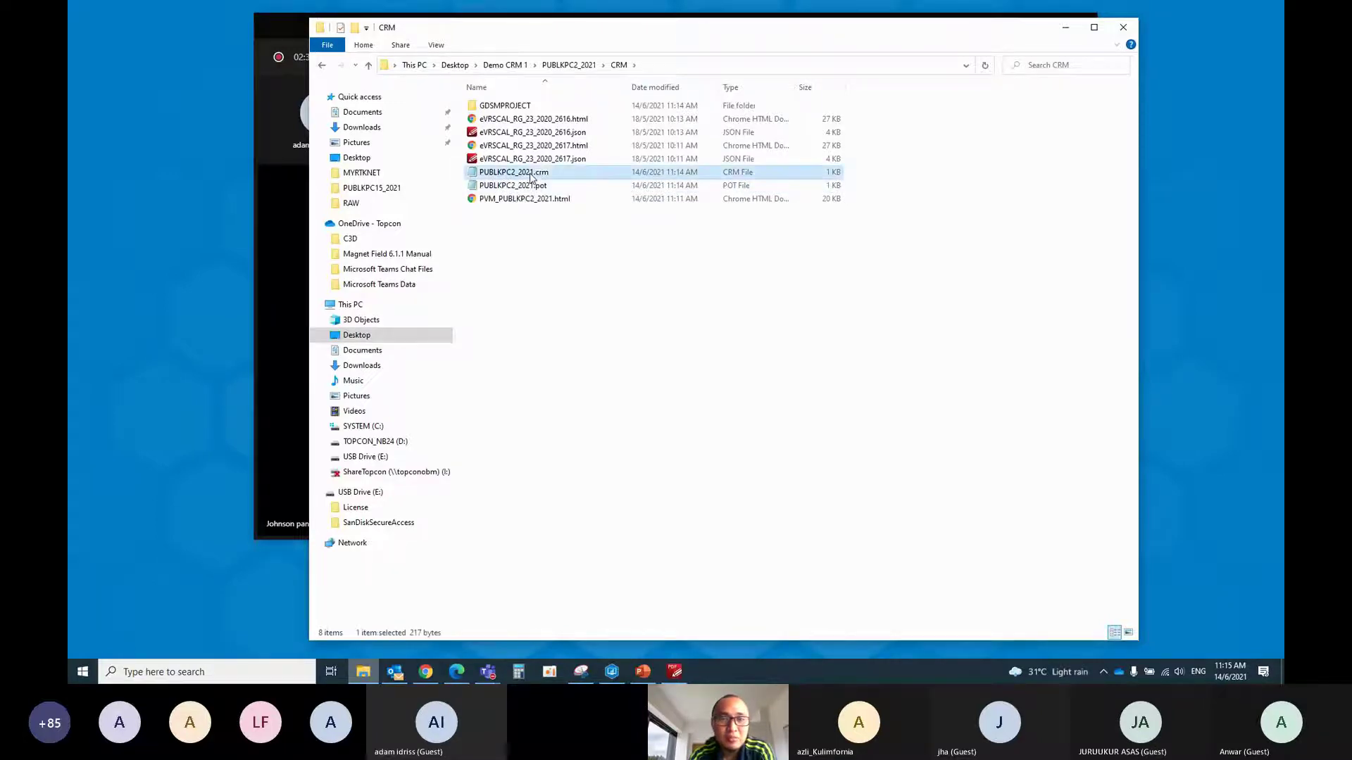
double_click(531, 174)
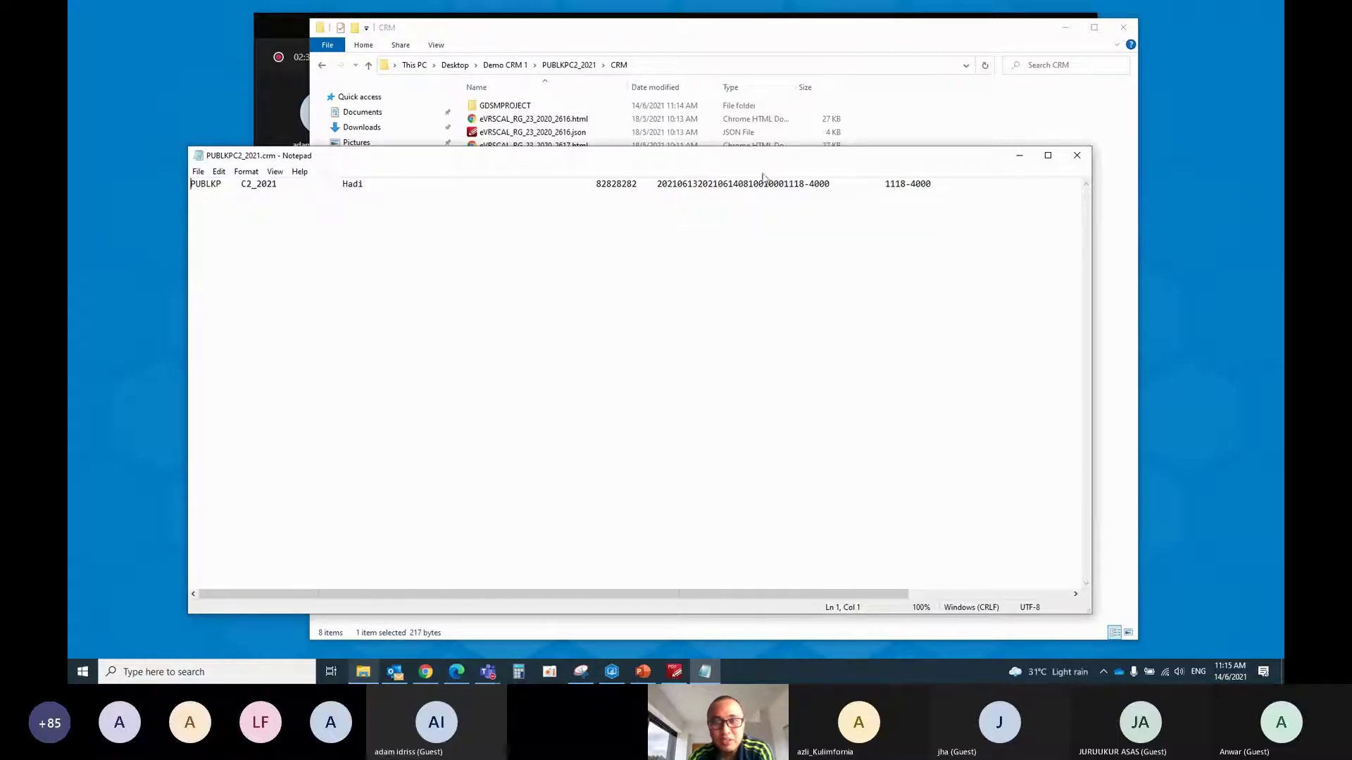
left_click_drag(813, 598, 997, 596)
left_click(1077, 156)
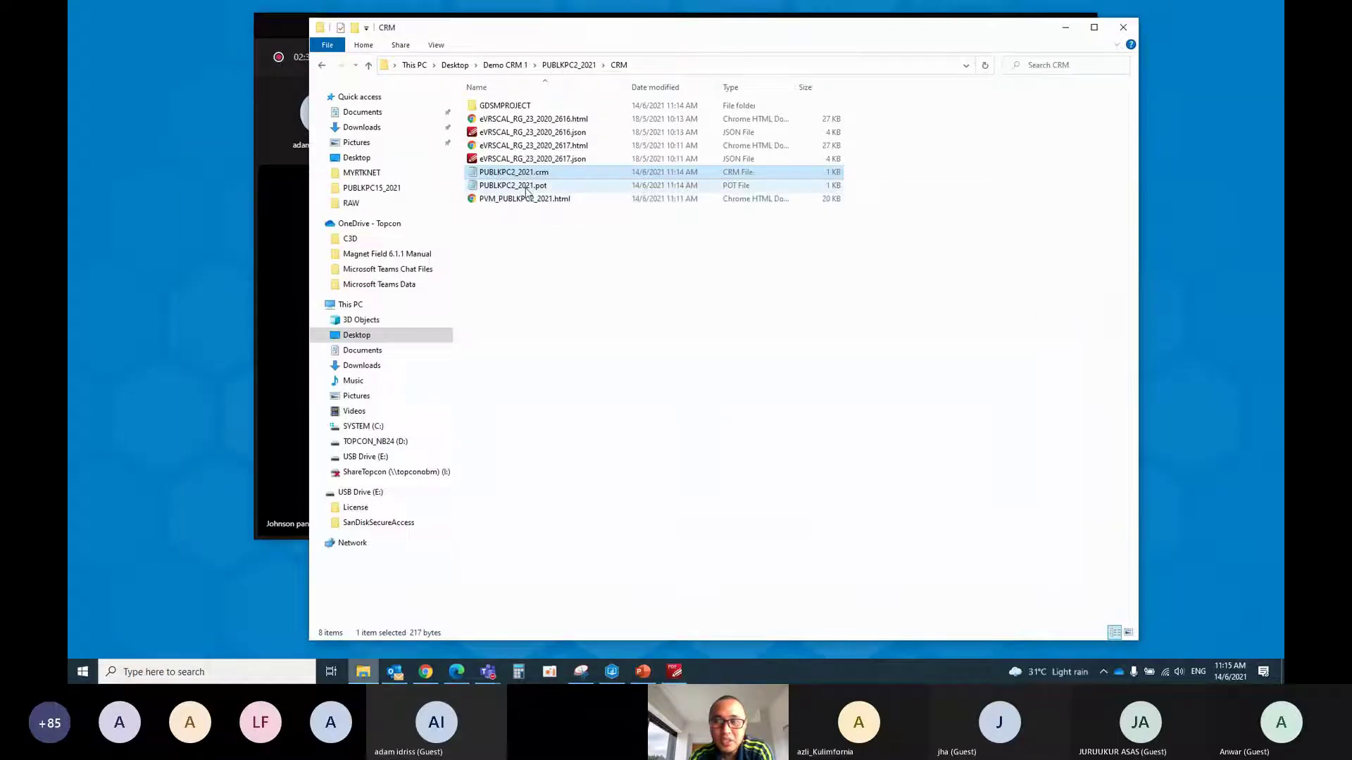
left_click(526, 187)
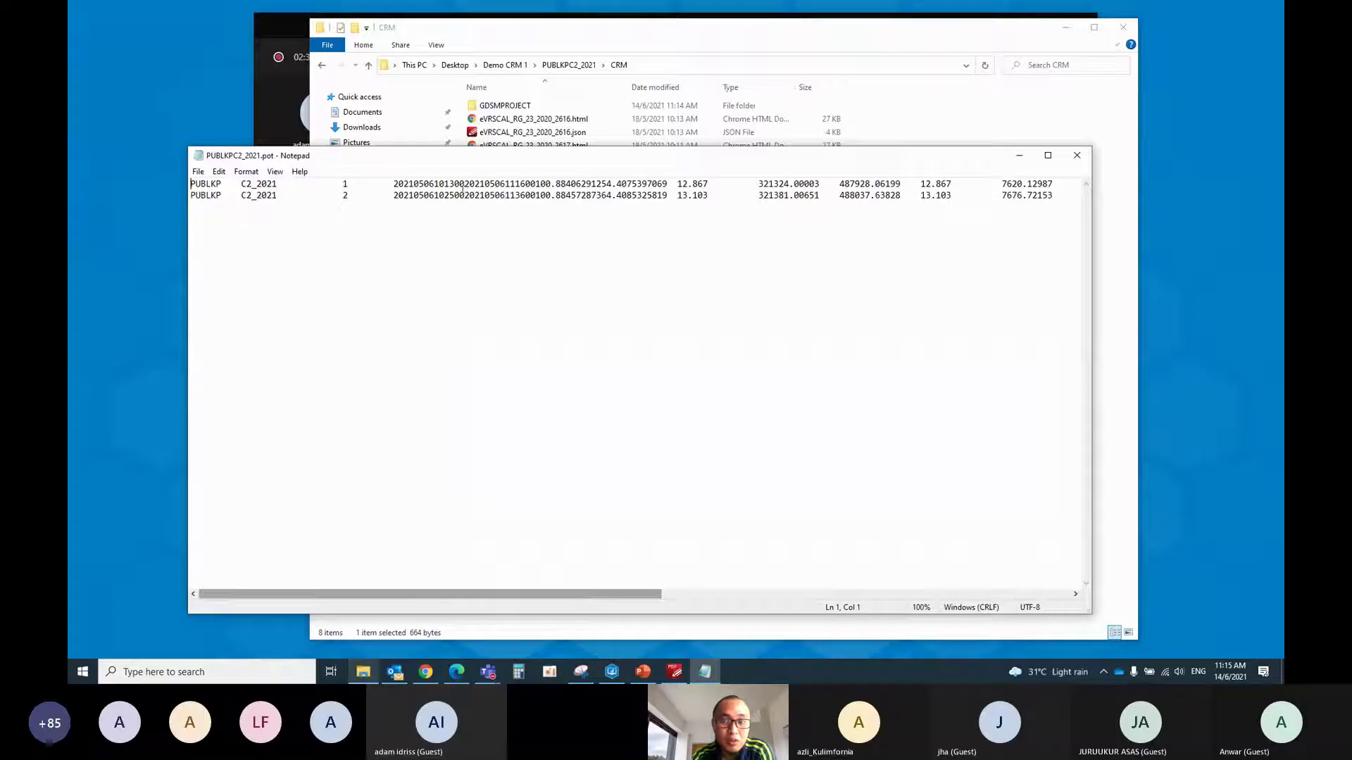
left_click_drag(592, 593, 559, 630)
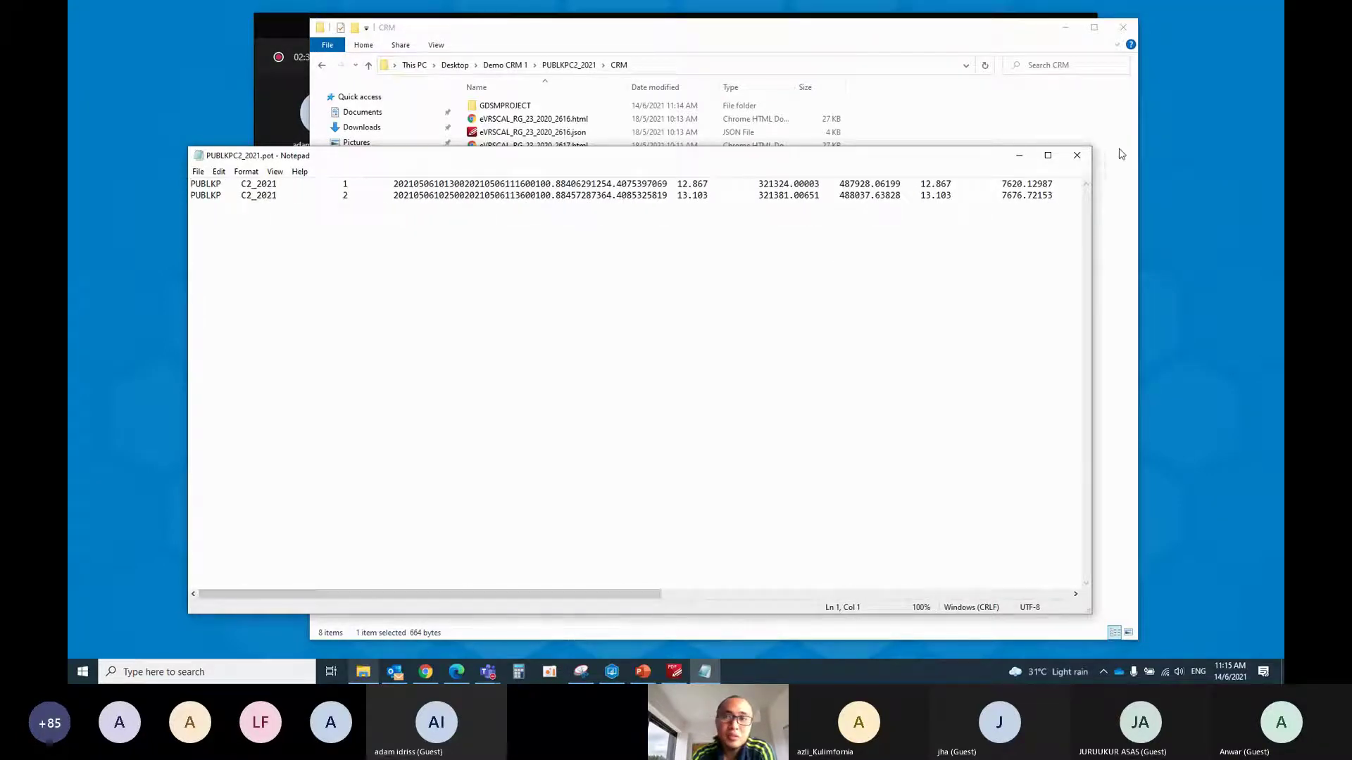
left_click(1076, 155)
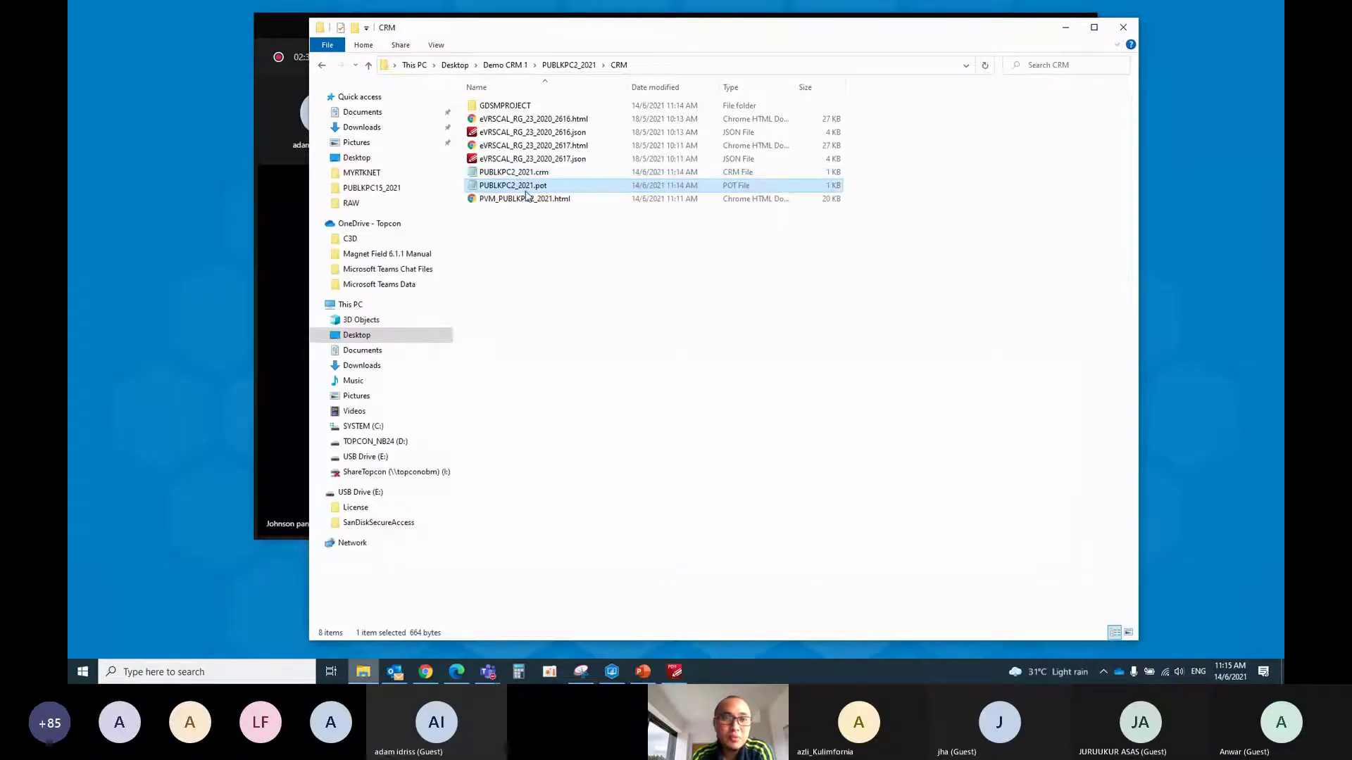
left_click(526, 200)
double_click(526, 200)
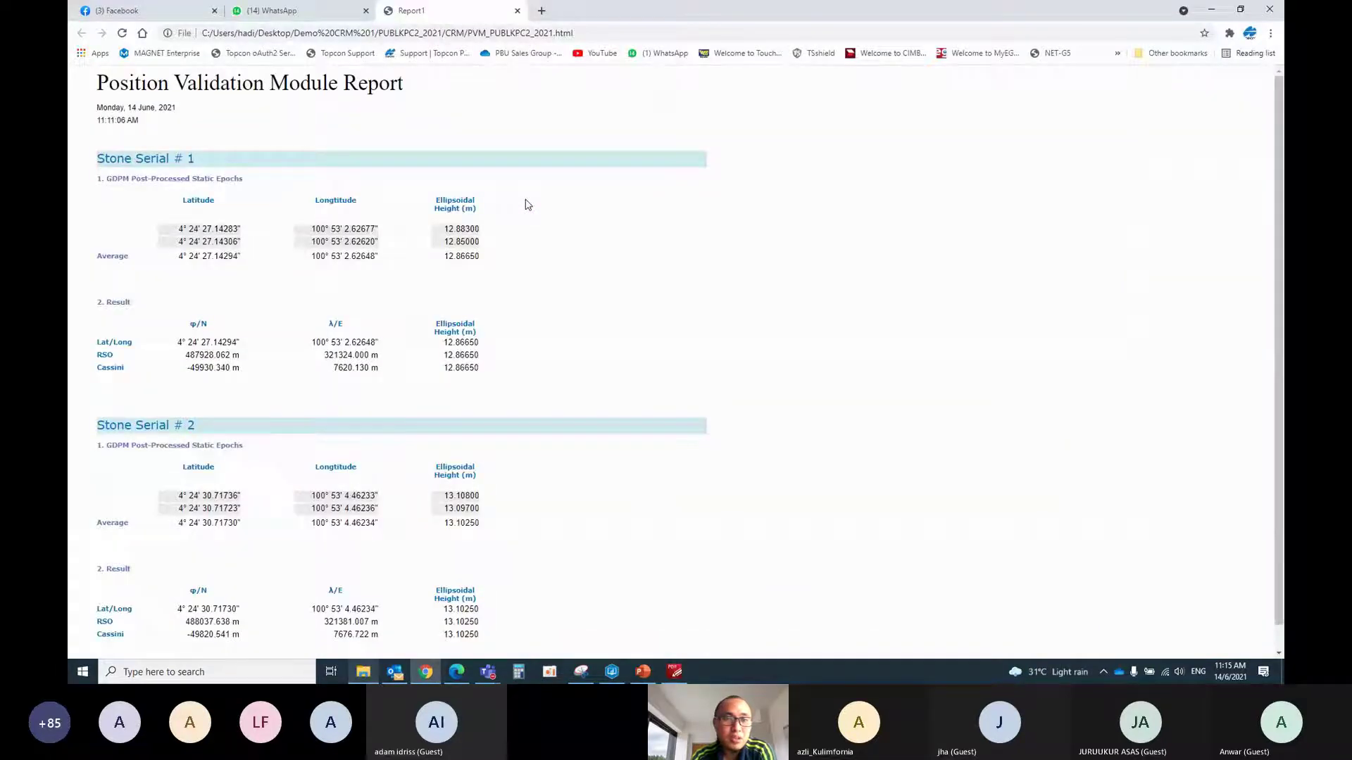
scroll(498, 221, "down", 1)
scroll(496, 232, "up", 1)
scroll(495, 243, "down", 1)
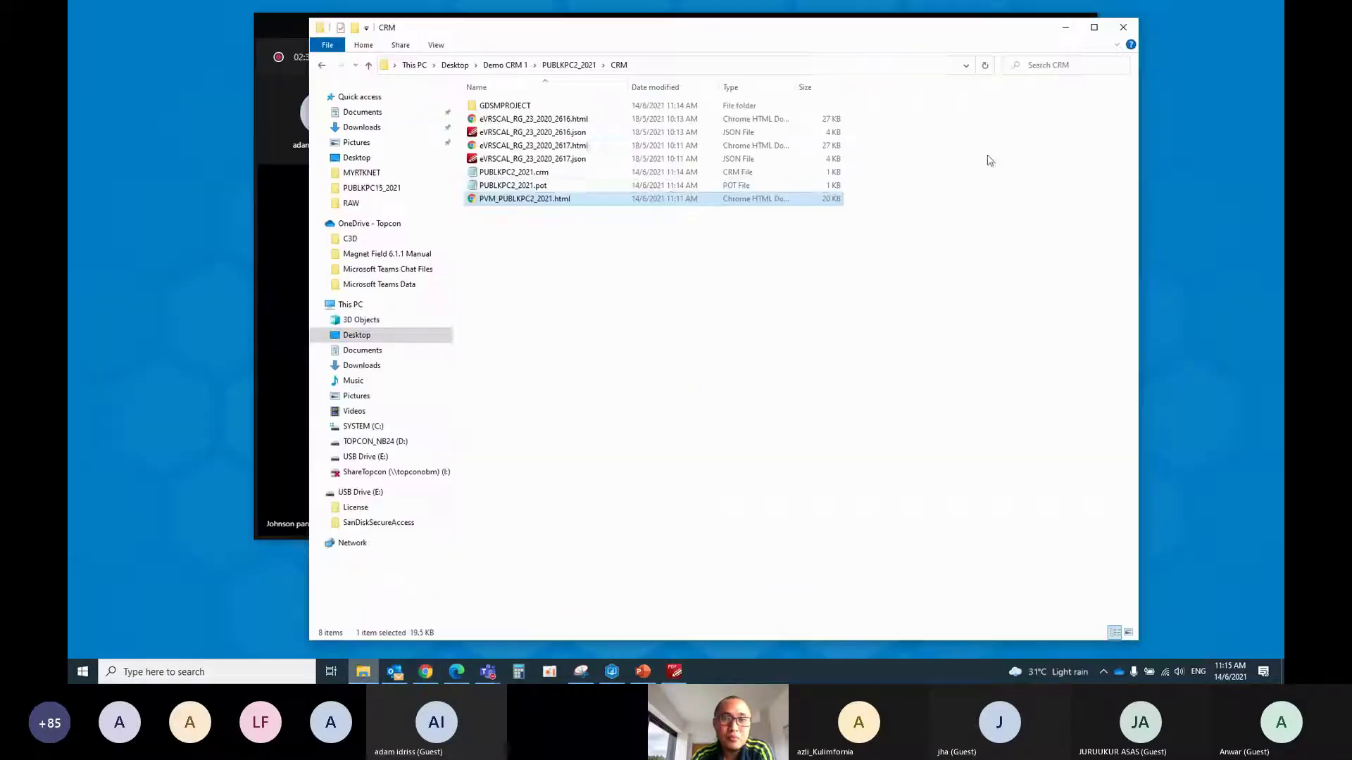
left_click(517, 11)
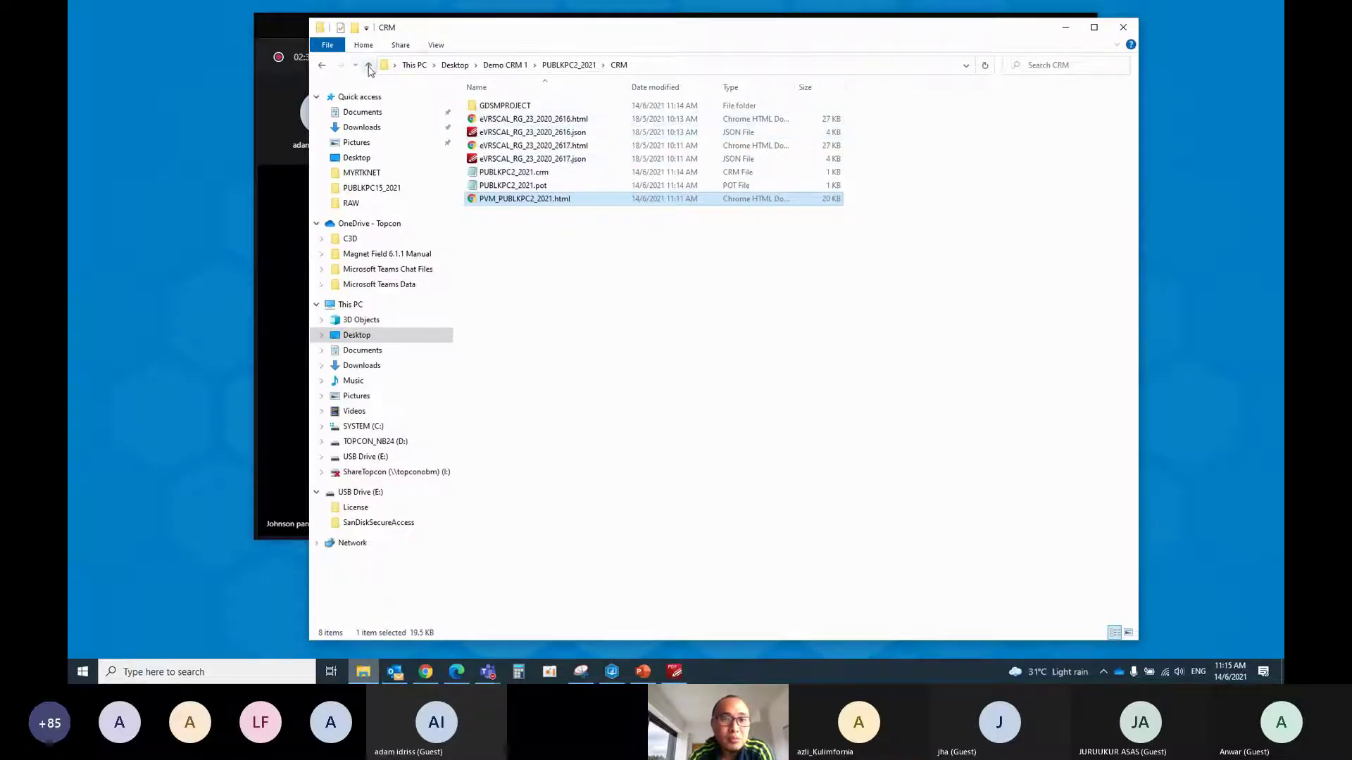
Compress the PUBLKPC2_2021 folder into a 4,690 KB PUBLKPC2_2021.rar in Demo CRM 1
left_click(368, 66)
left_click(368, 65)
left_click(368, 66)
left_click(505, 65)
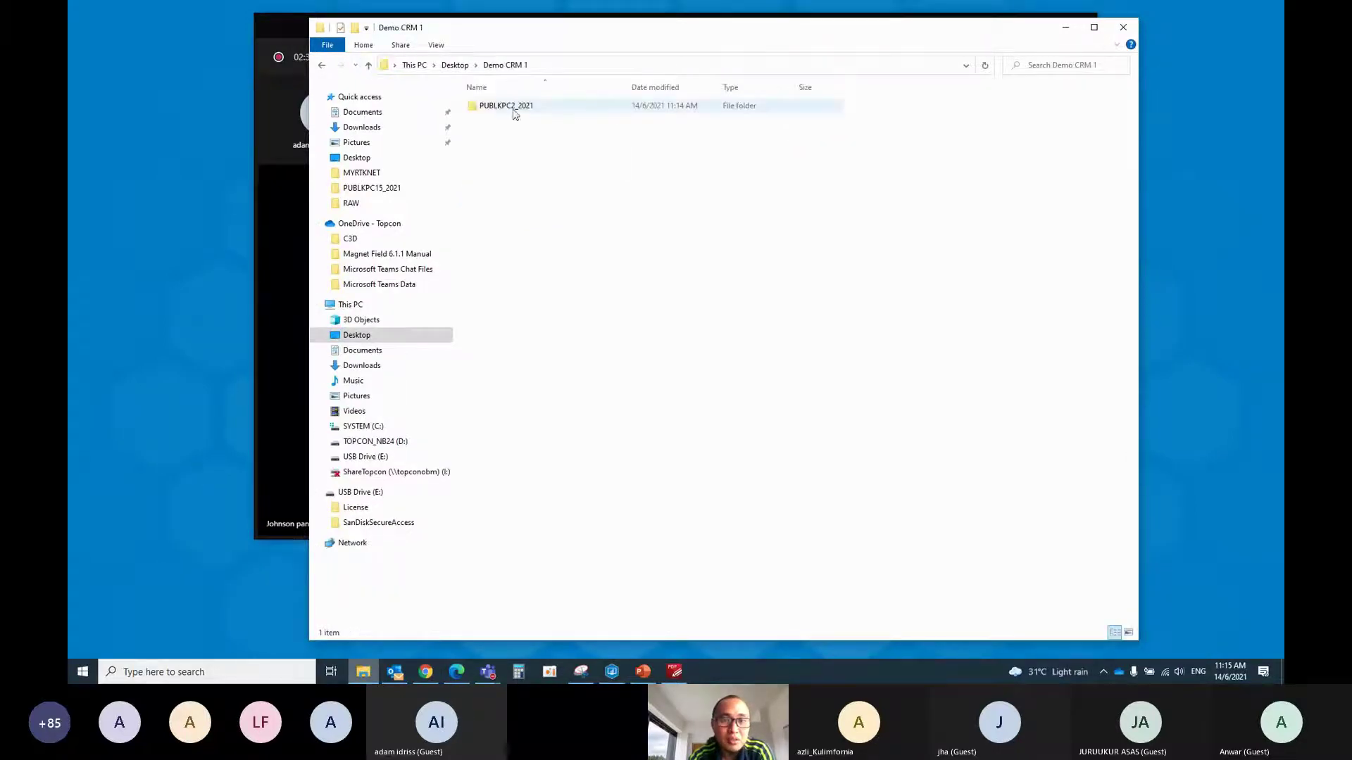
left_click(486, 110)
right_click(489, 107)
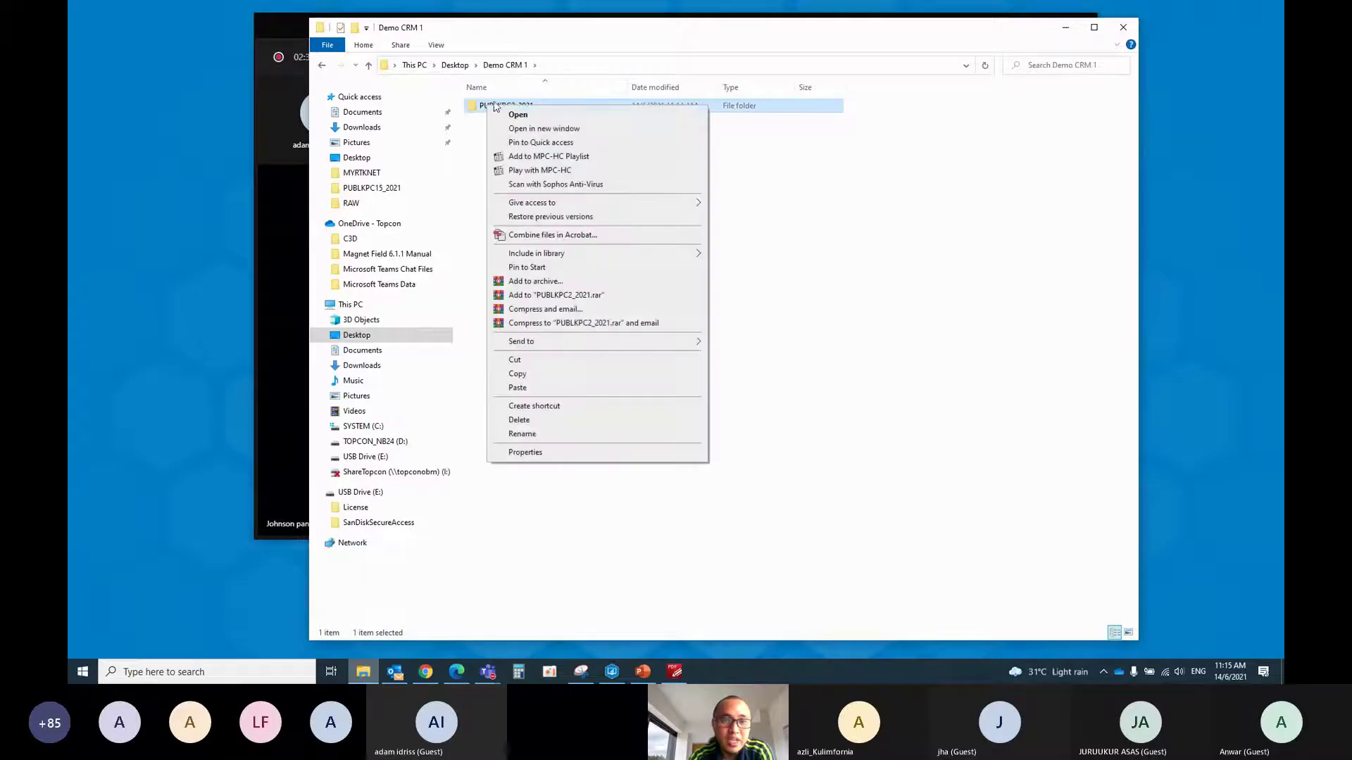
left_click(571, 294)
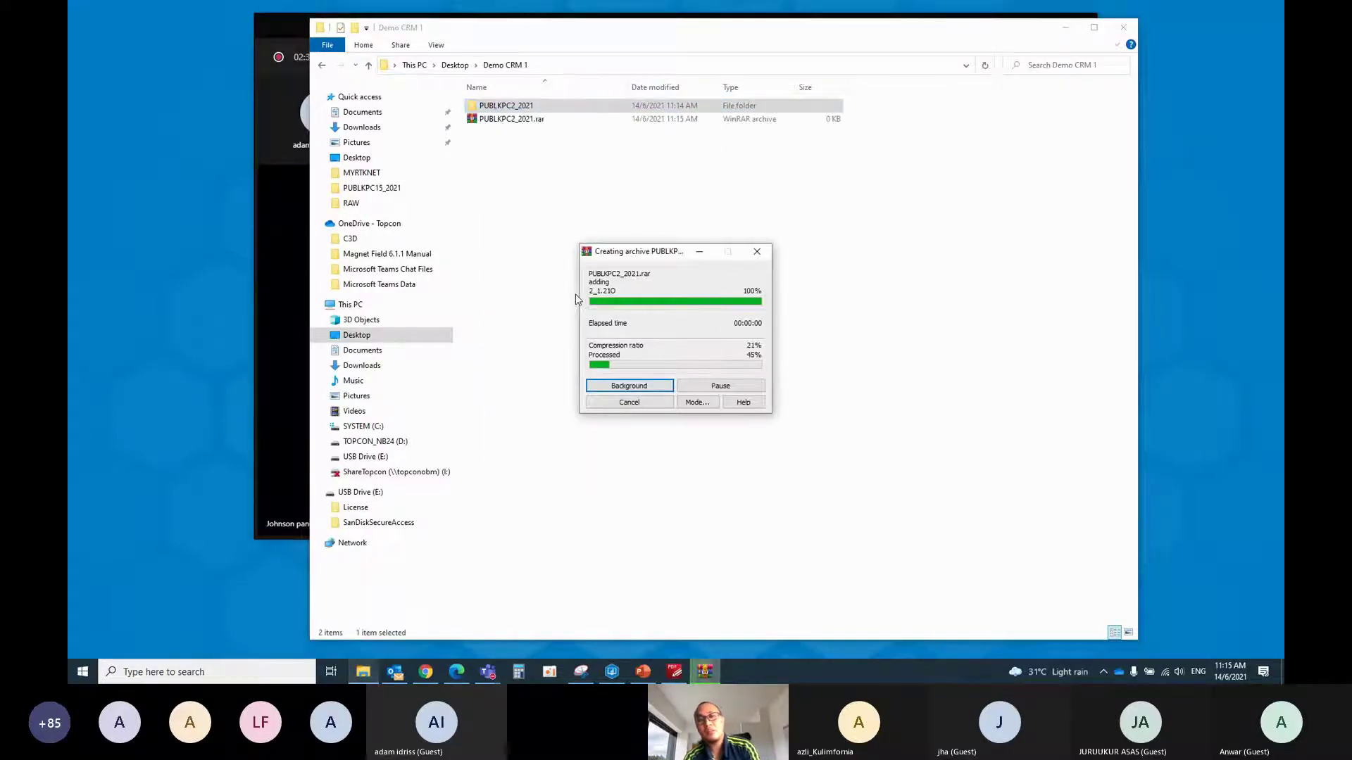
double_click(514, 107)
double_click(514, 107)
double_click(514, 107)
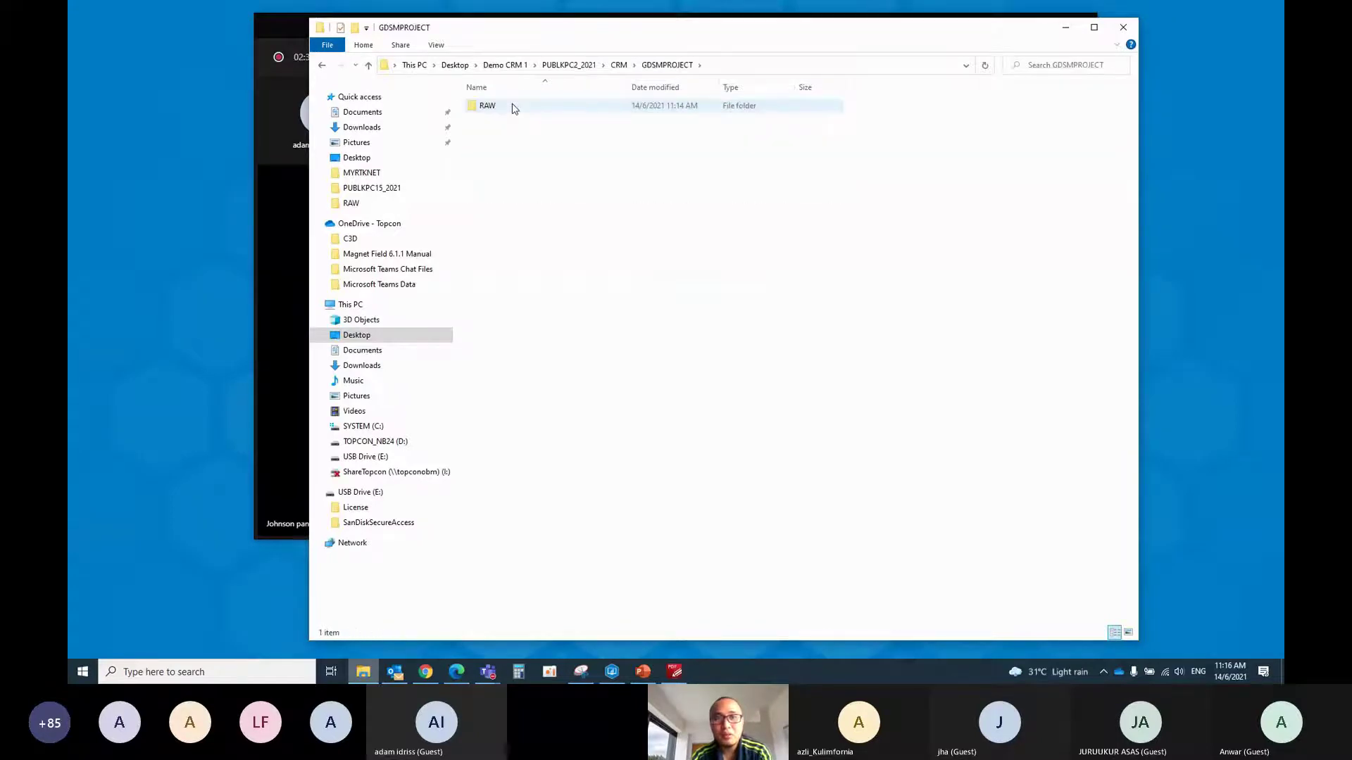
double_click(514, 107)
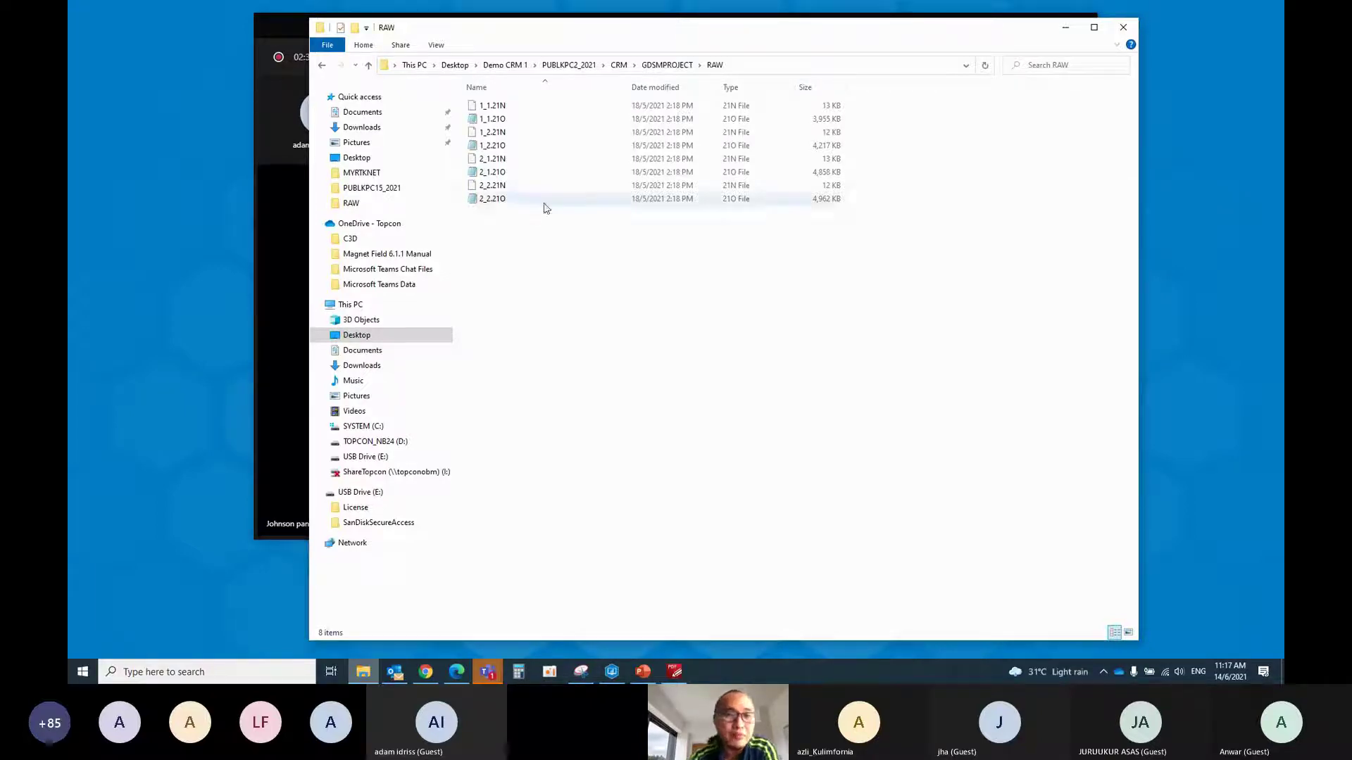
left_click(369, 65)
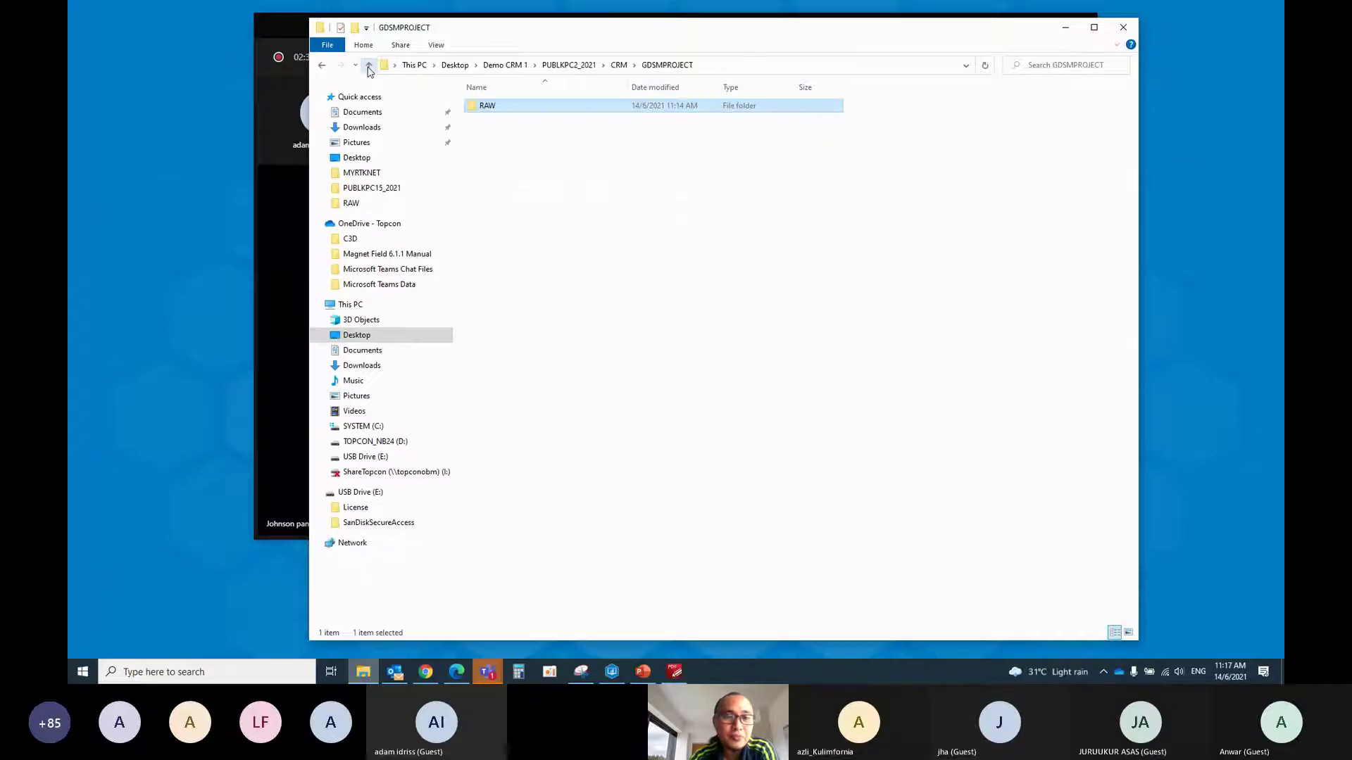
left_click(368, 65)
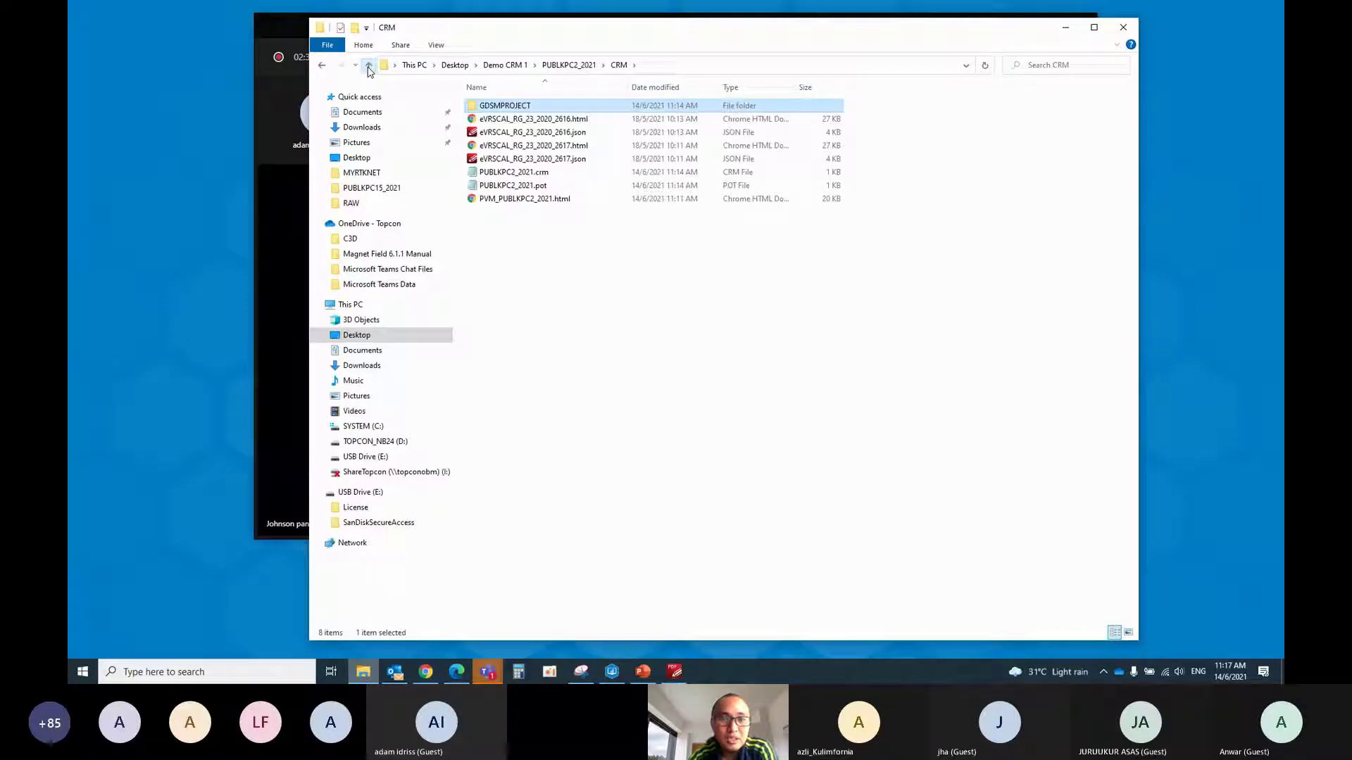
left_click(368, 66)
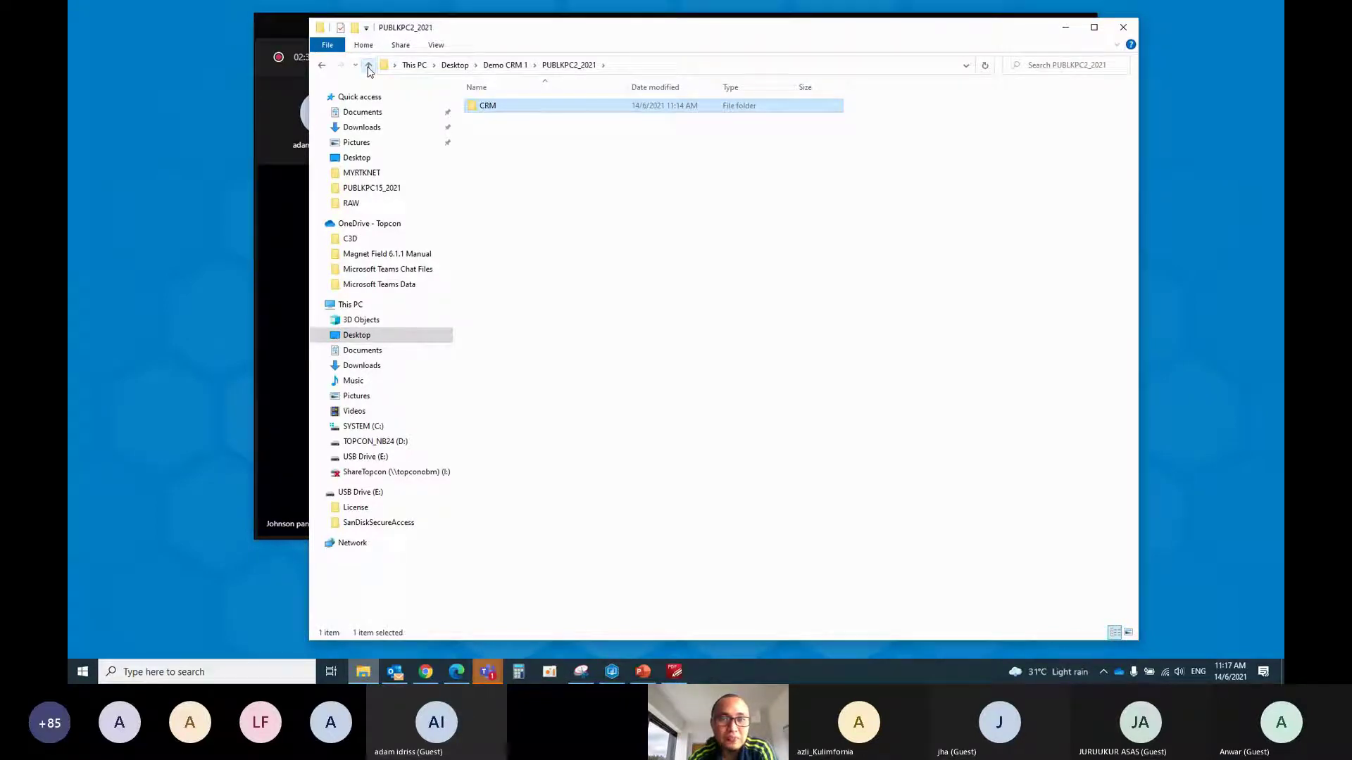
left_click(368, 65)
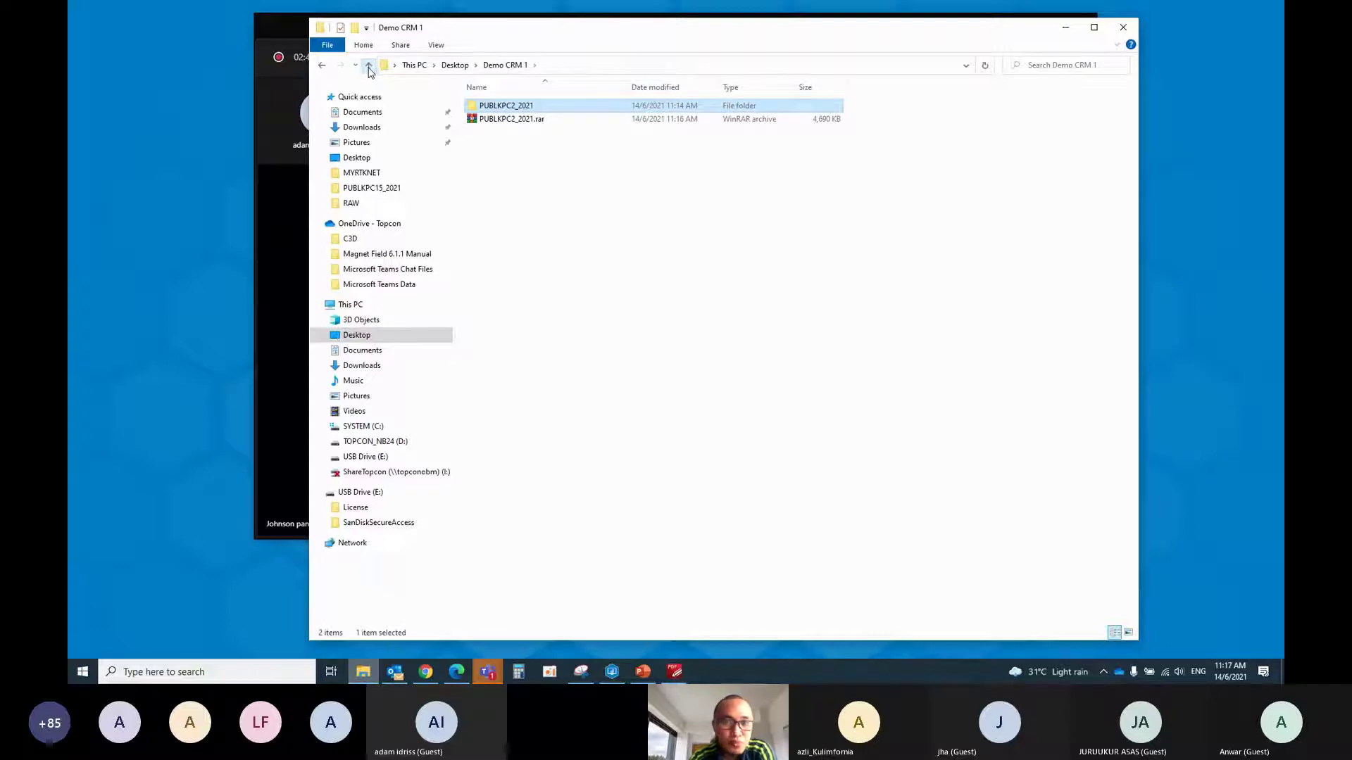
left_click(368, 66)
Leave Explorer, bring the Teams meeting to full screen and end the screen share
left_click(1066, 27)
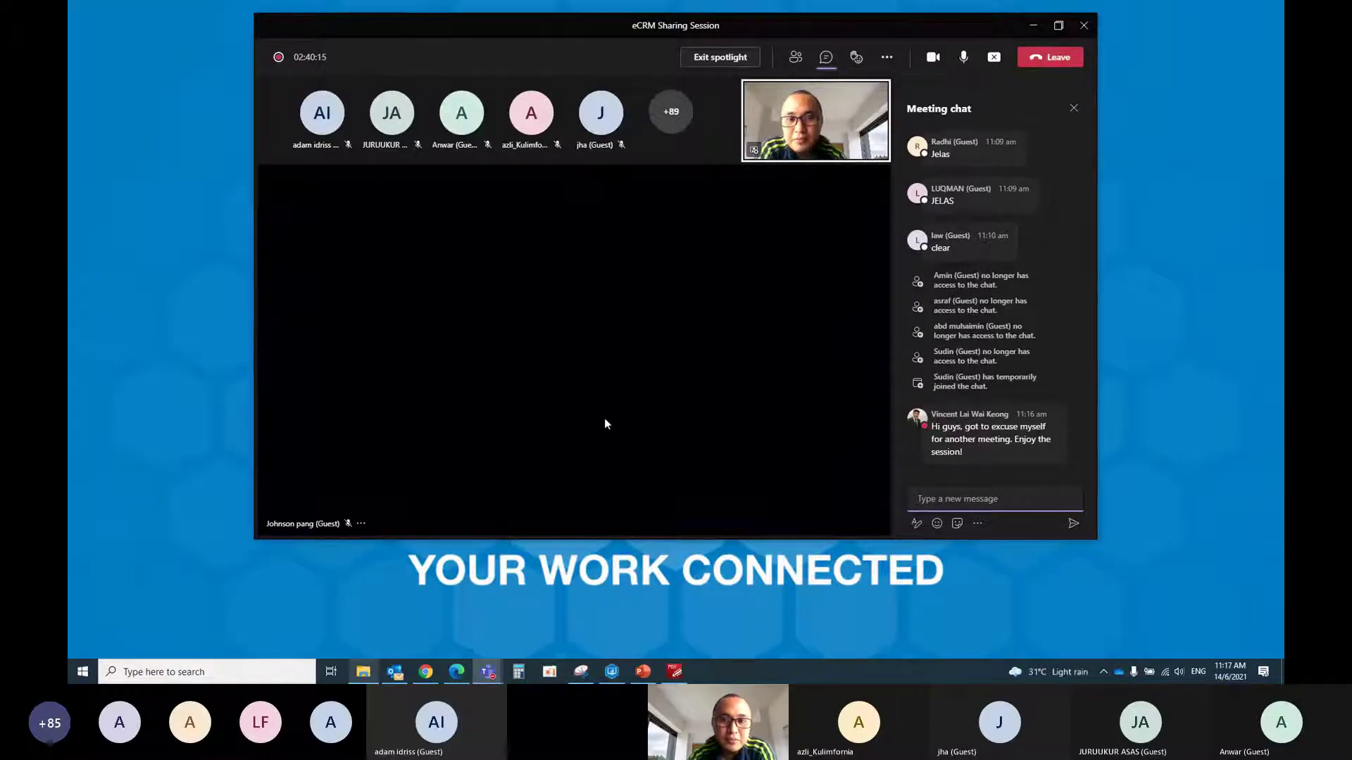
left_click(1058, 26)
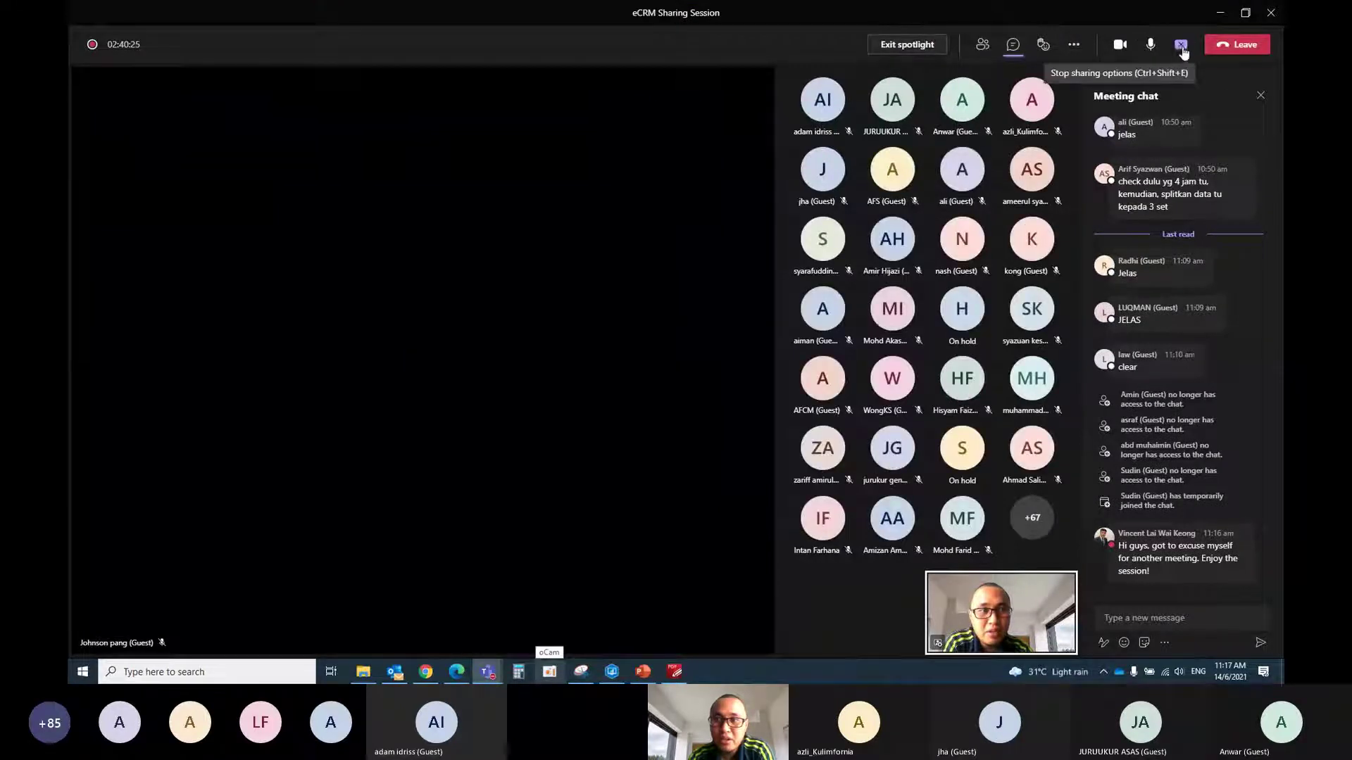
left_click(1182, 46)
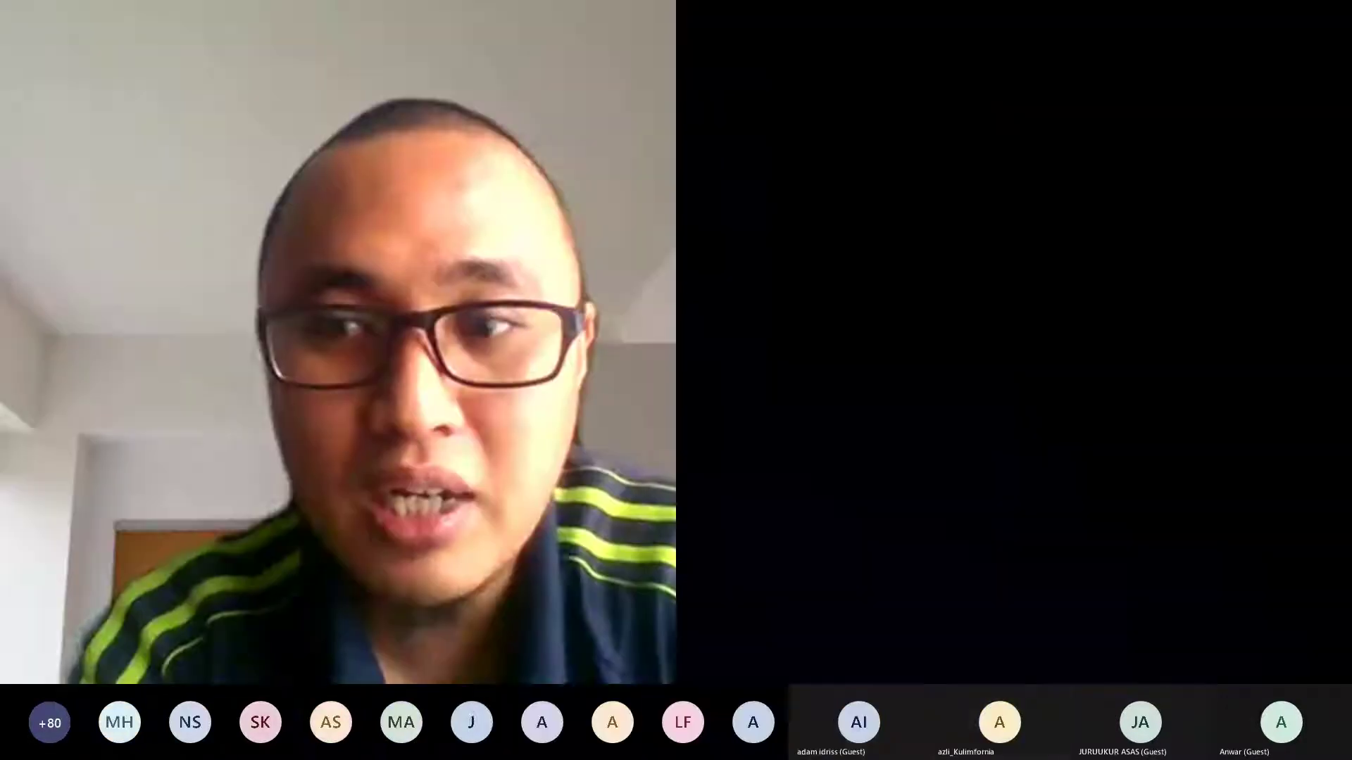
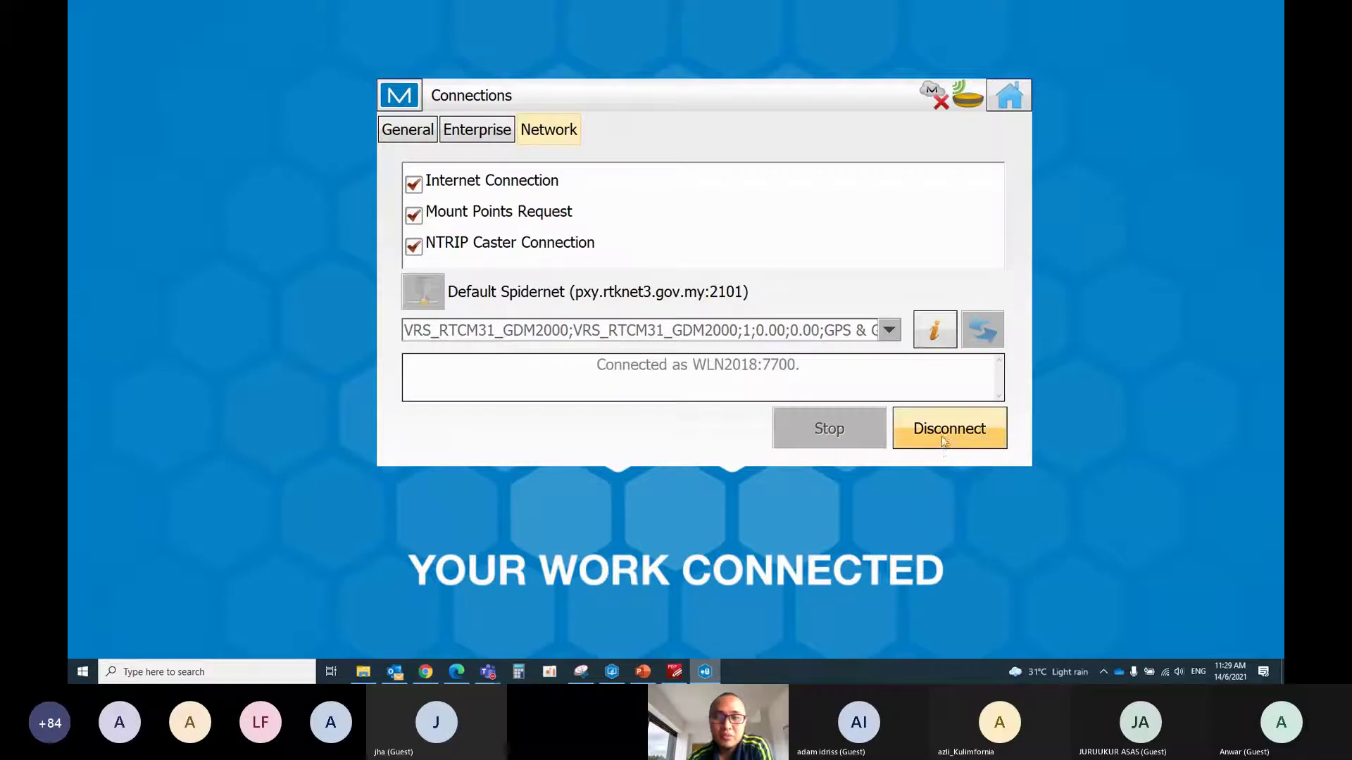
left_click(888, 331)
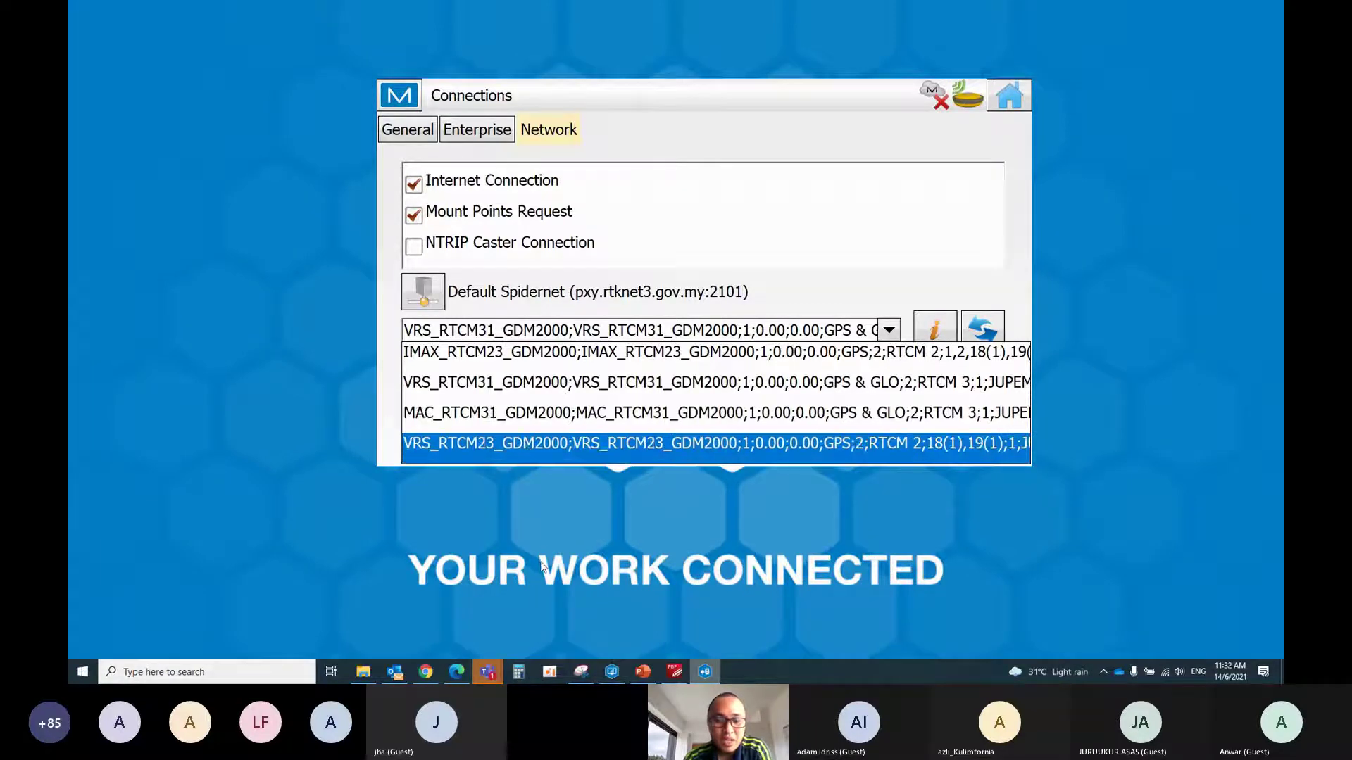
left_click(488, 673)
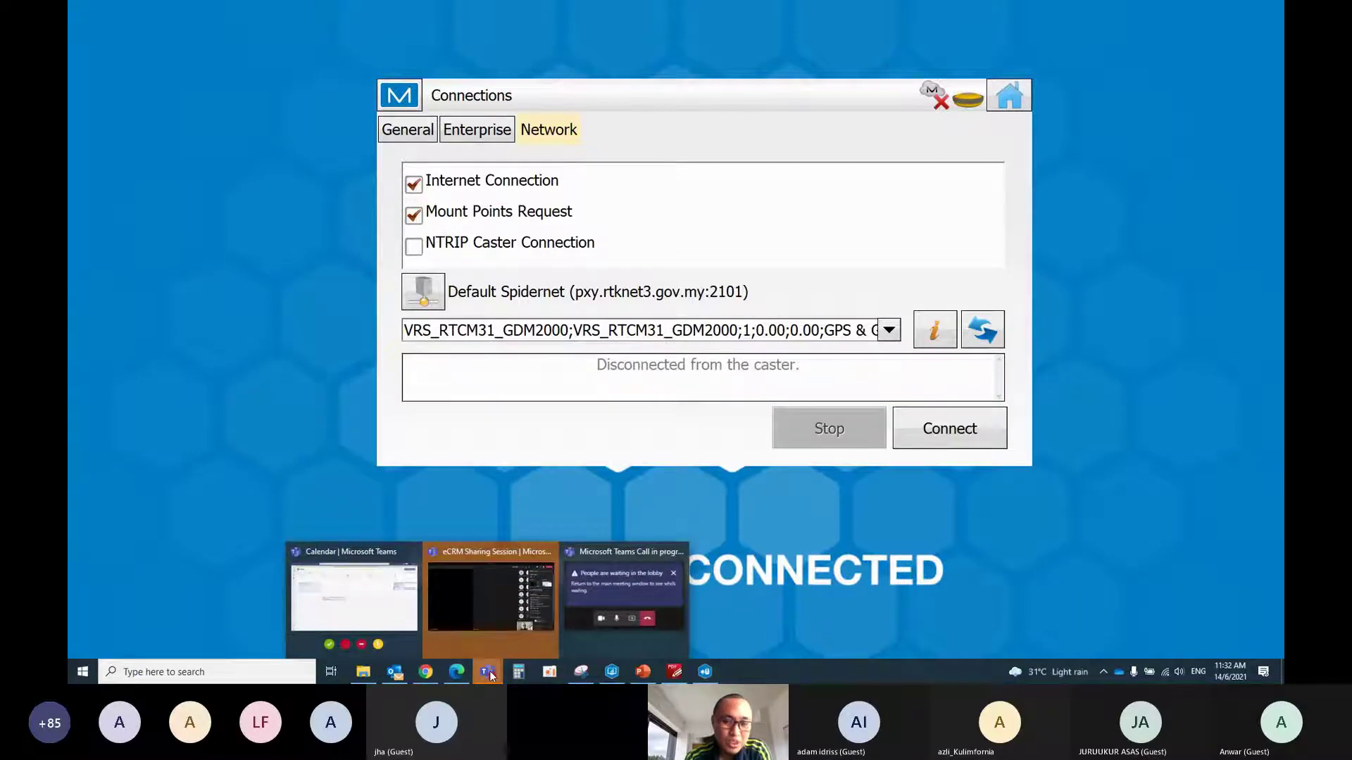
Return to the eCRM Sharing Session meeting and admit two lobby guests, one at a time
left_click(532, 579)
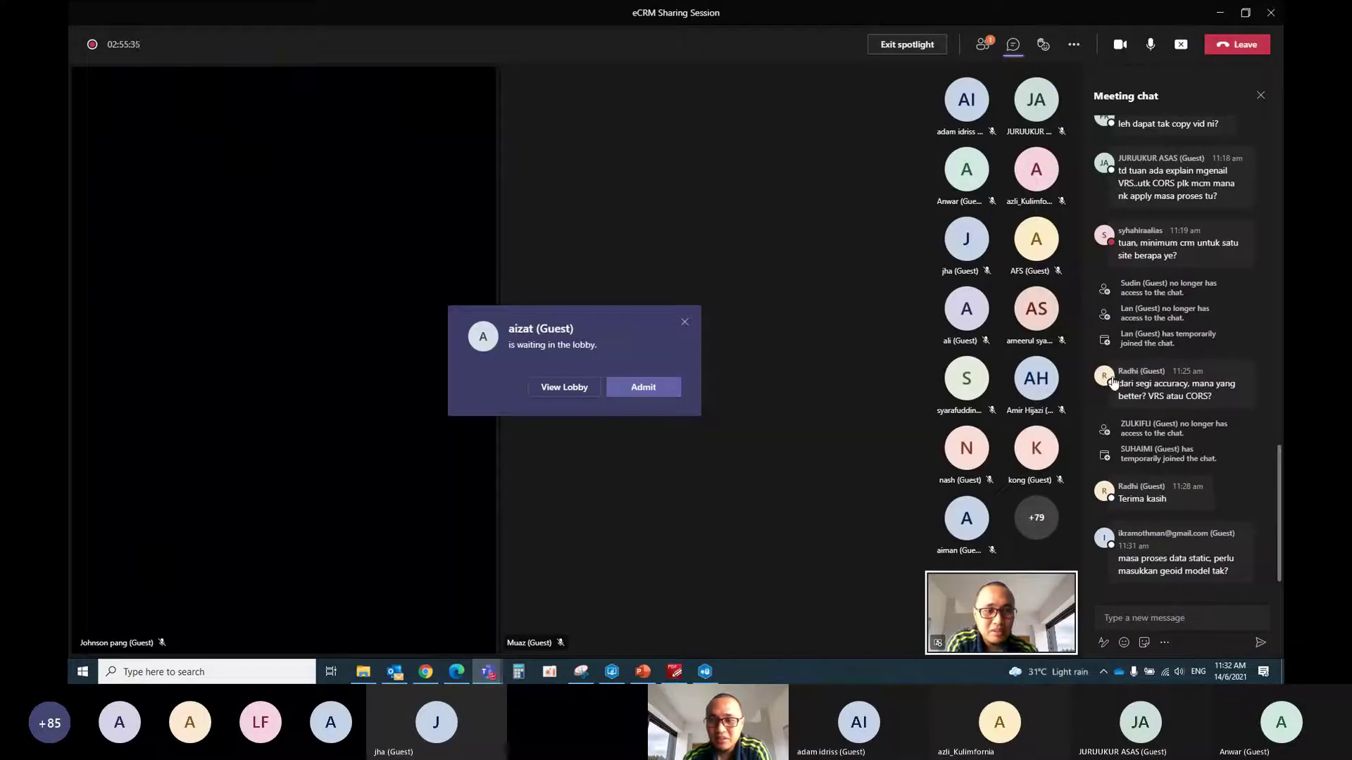
mouse_move(1111, 381)
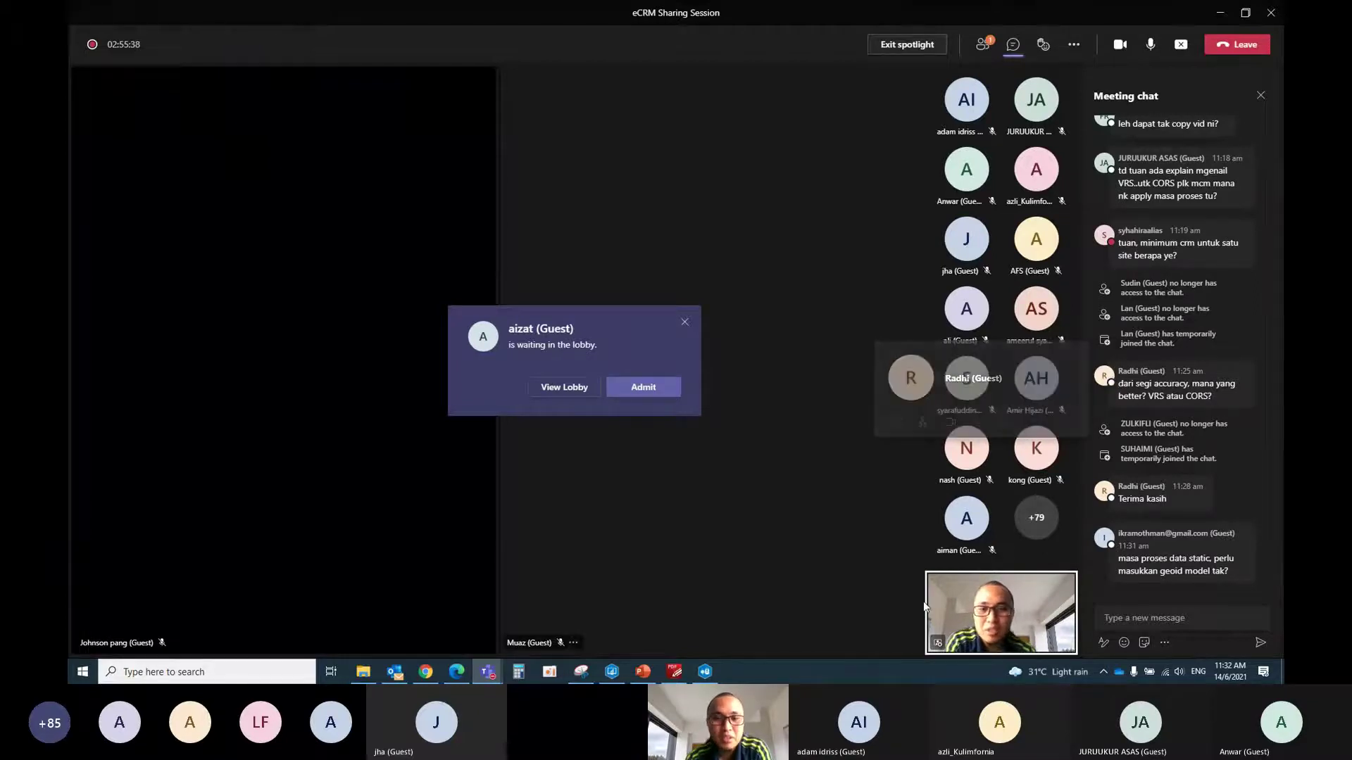
left_click(644, 386)
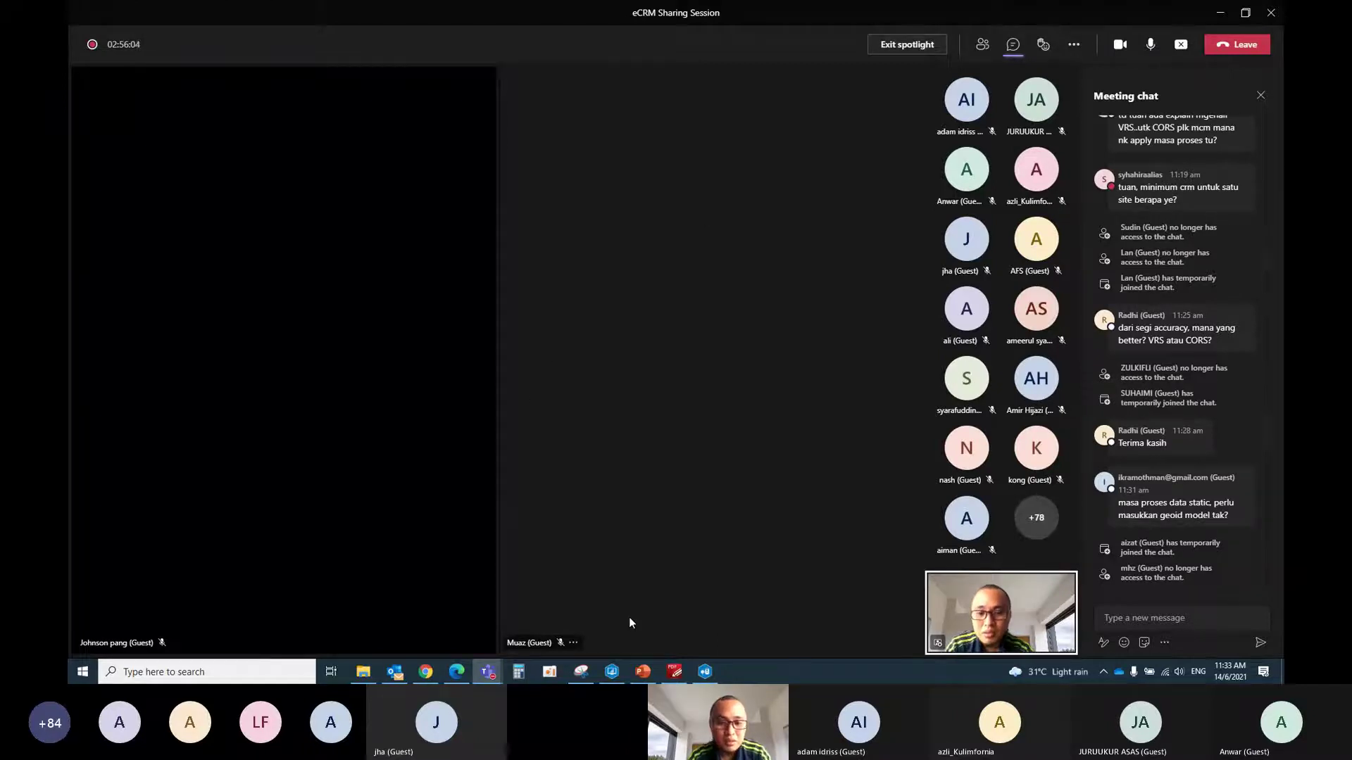
mouse_move(487, 677)
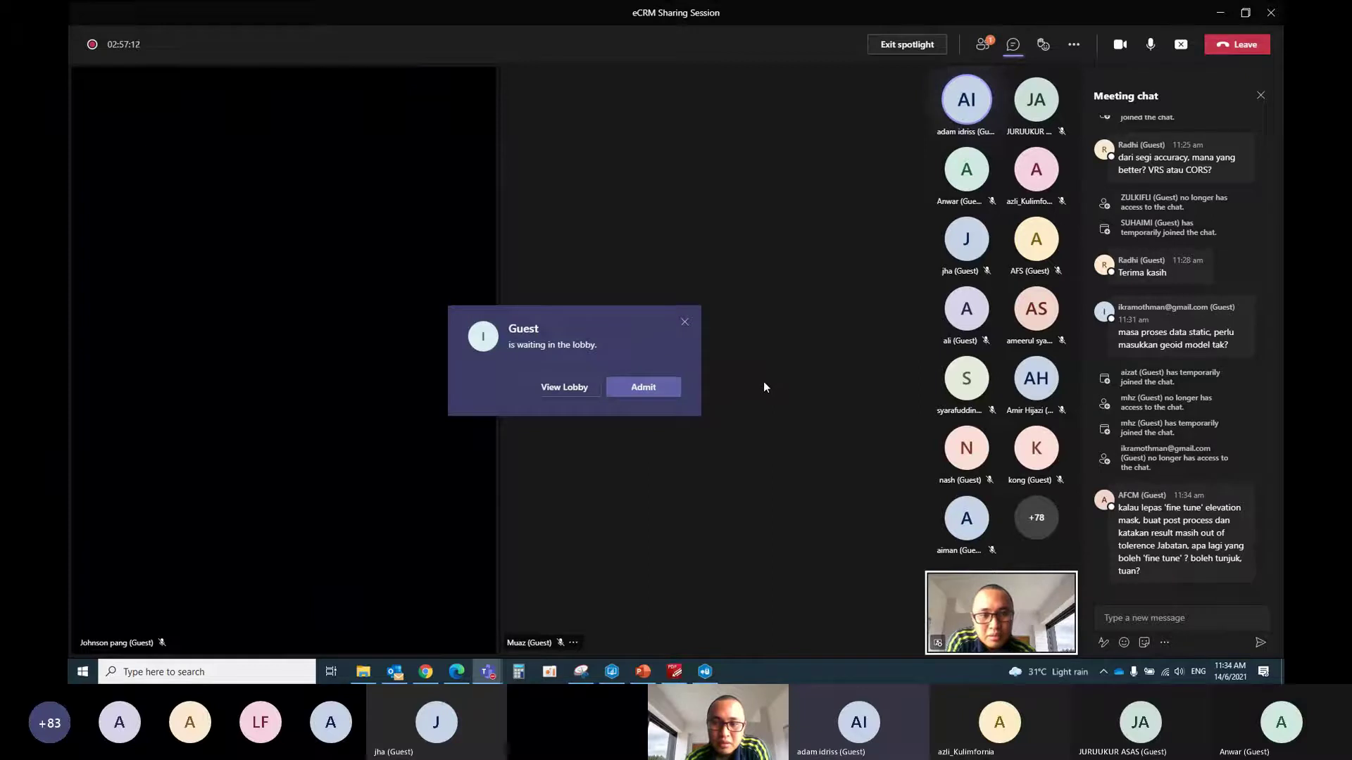
left_click(652, 392)
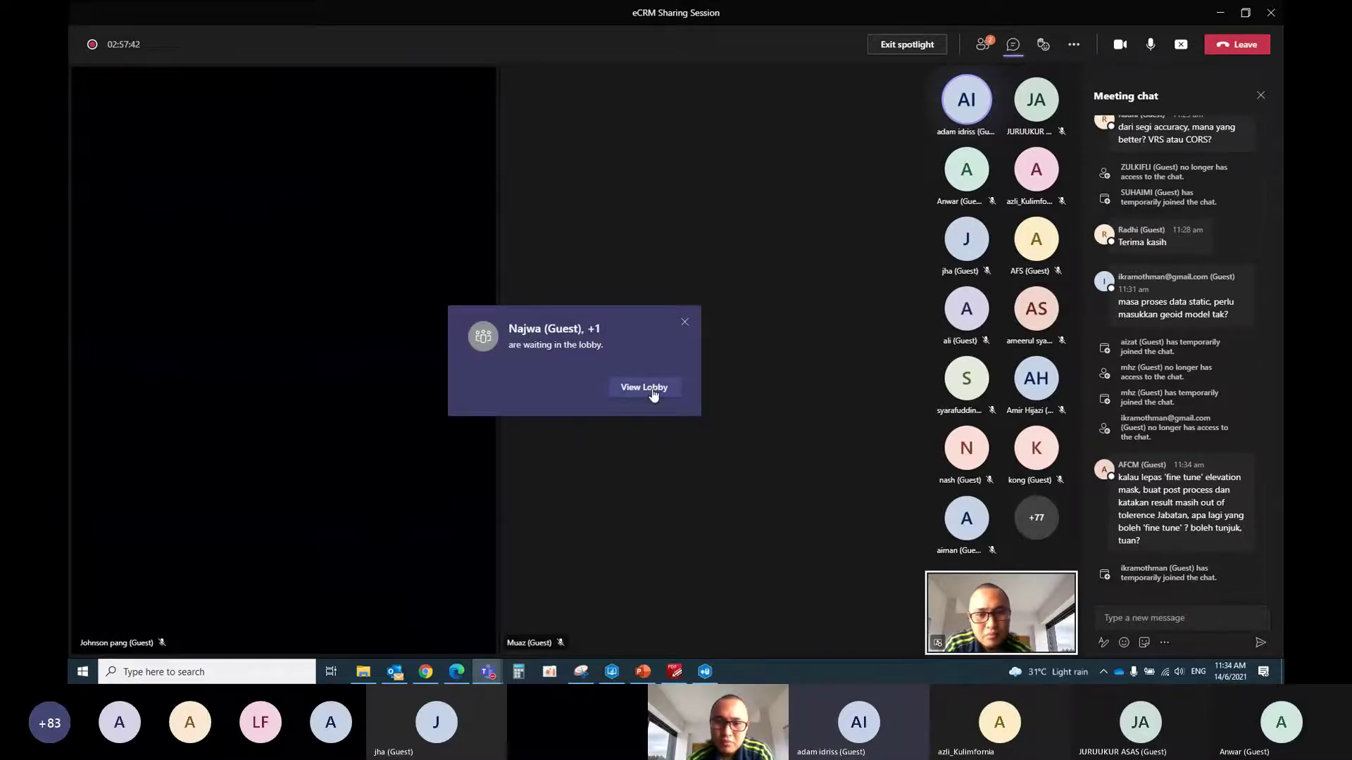
left_click(652, 390)
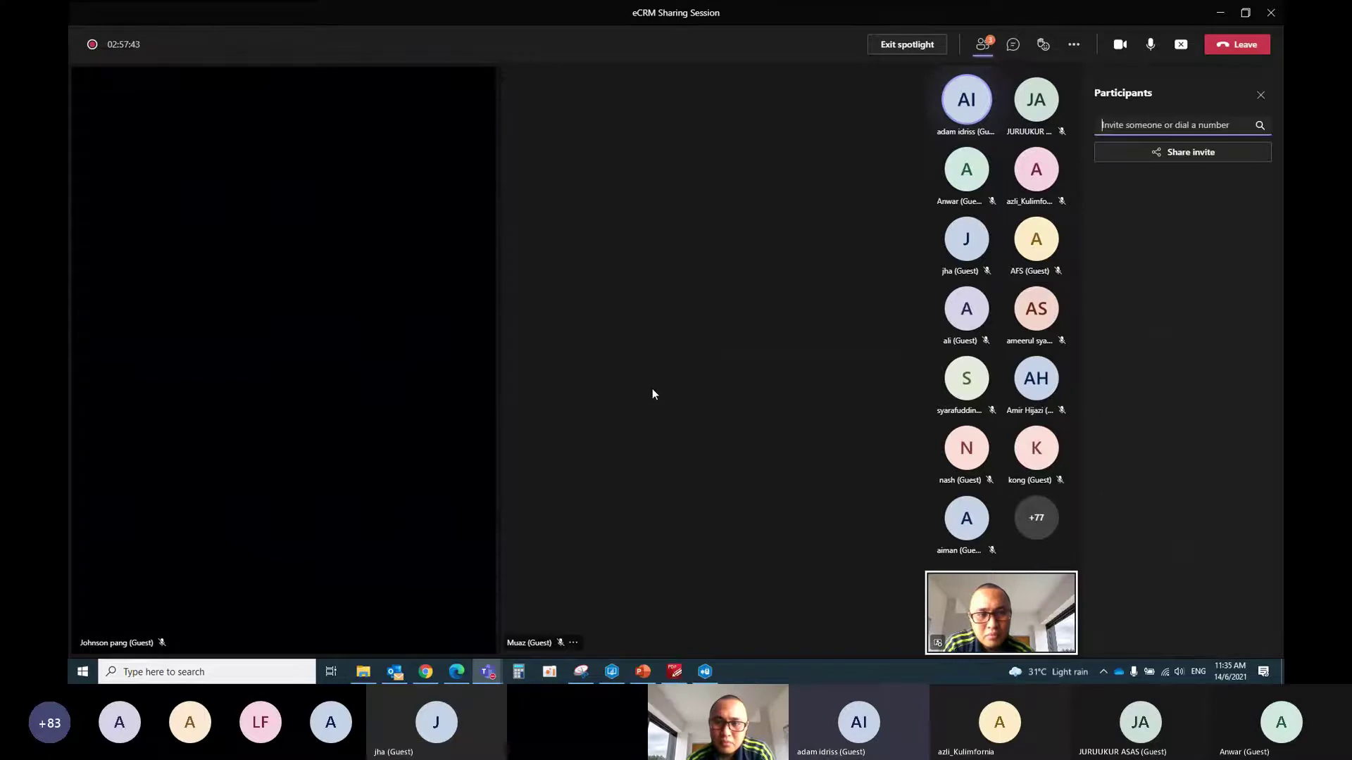
left_click(1253, 192)
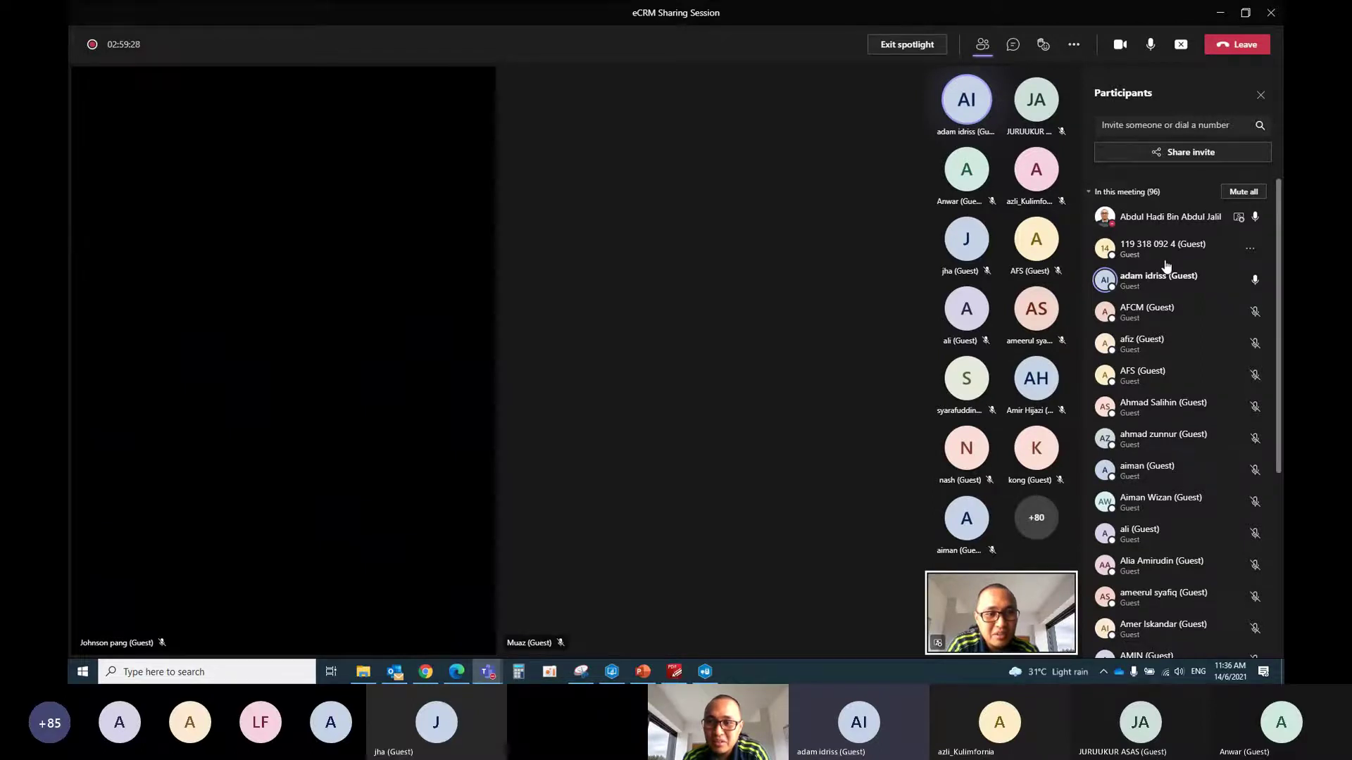
scroll(1165, 266, "down", 5)
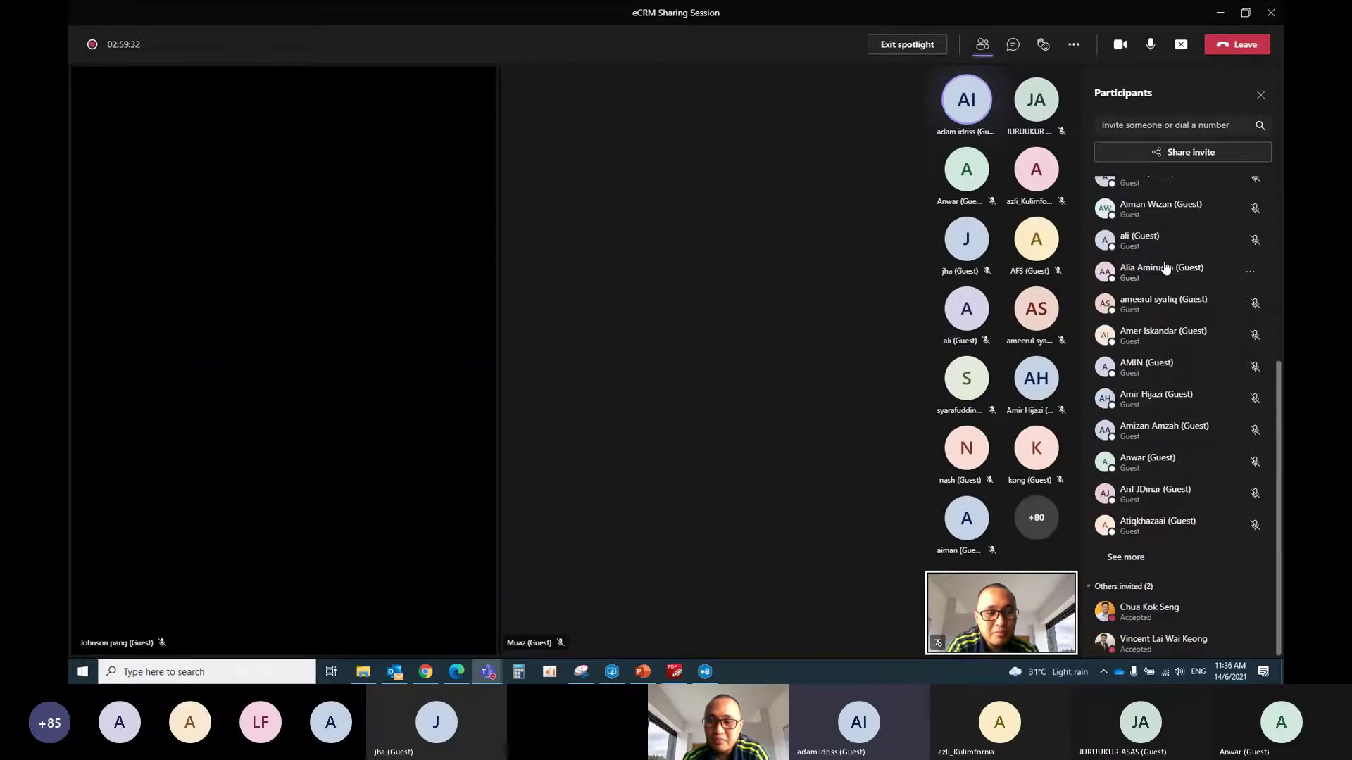
scroll(1165, 267, "up", 5)
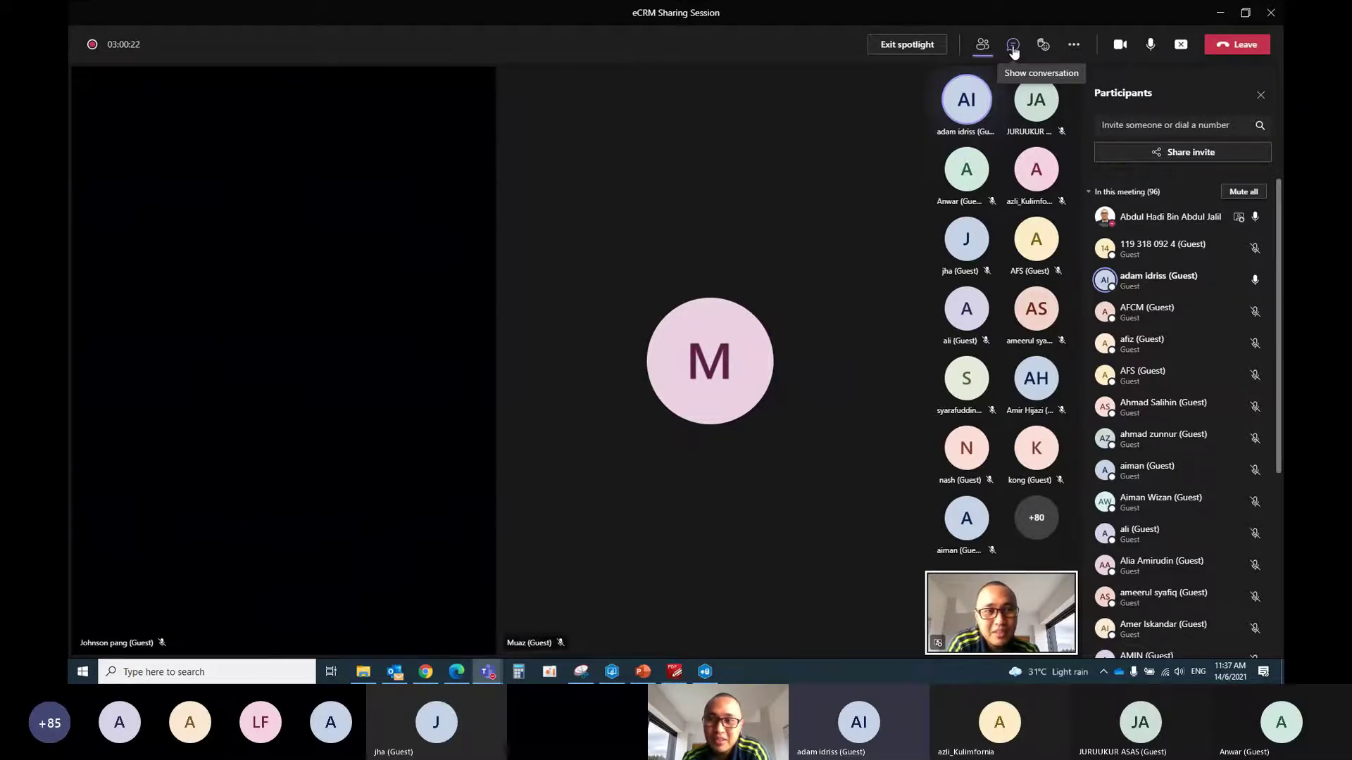
Replace the participant list with the Meeting chat pane in the eCRM Sharing Session
left_click(1013, 51)
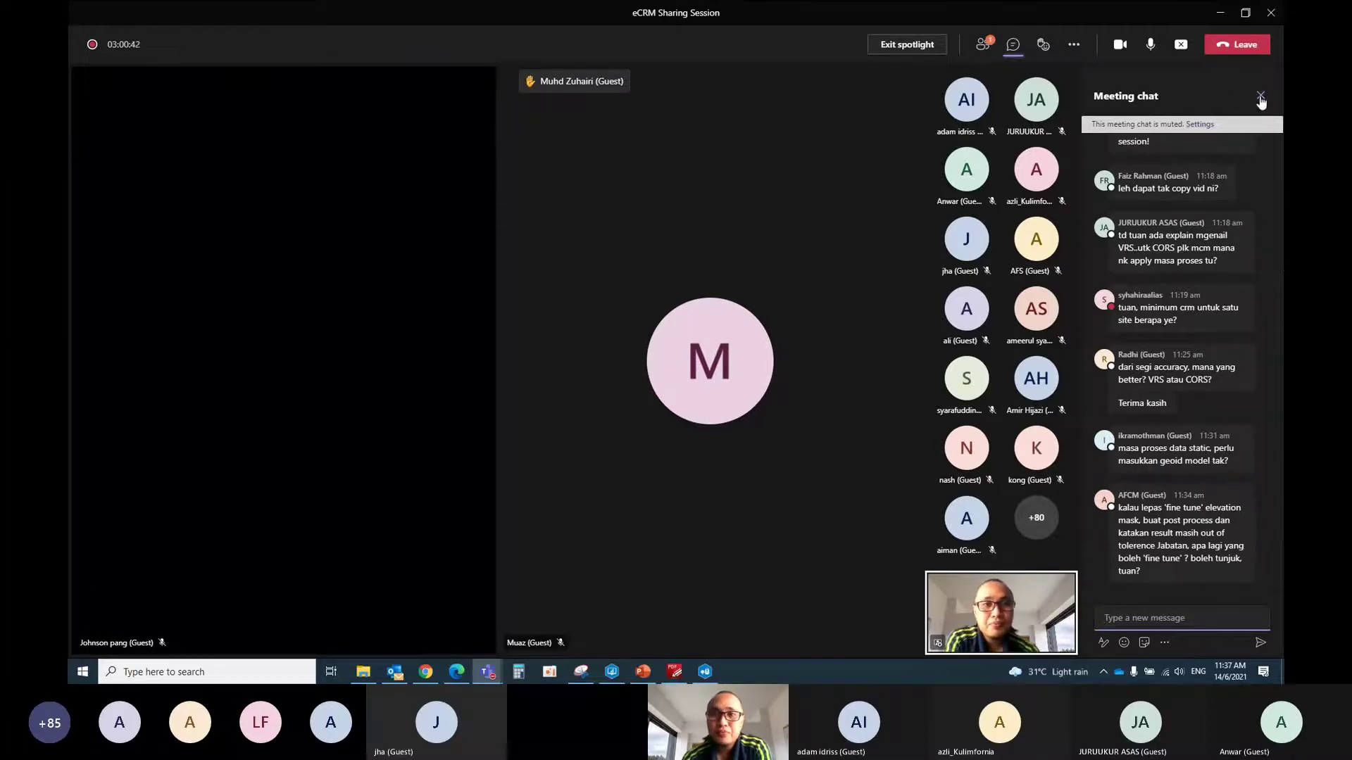
mouse_move(1062, 132)
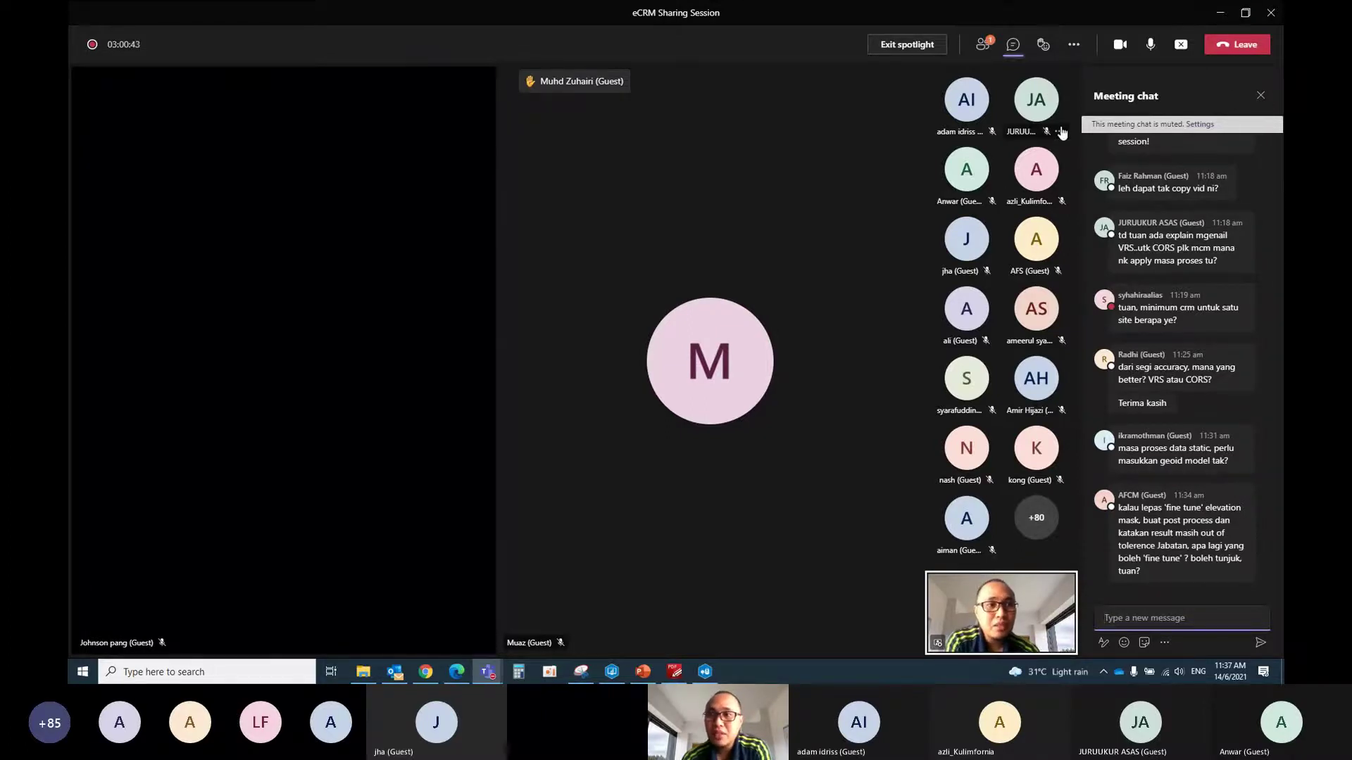
Minimize Teams, exit MAGNET Field with Yes, and restore the Contoh CRM job
left_click(1219, 13)
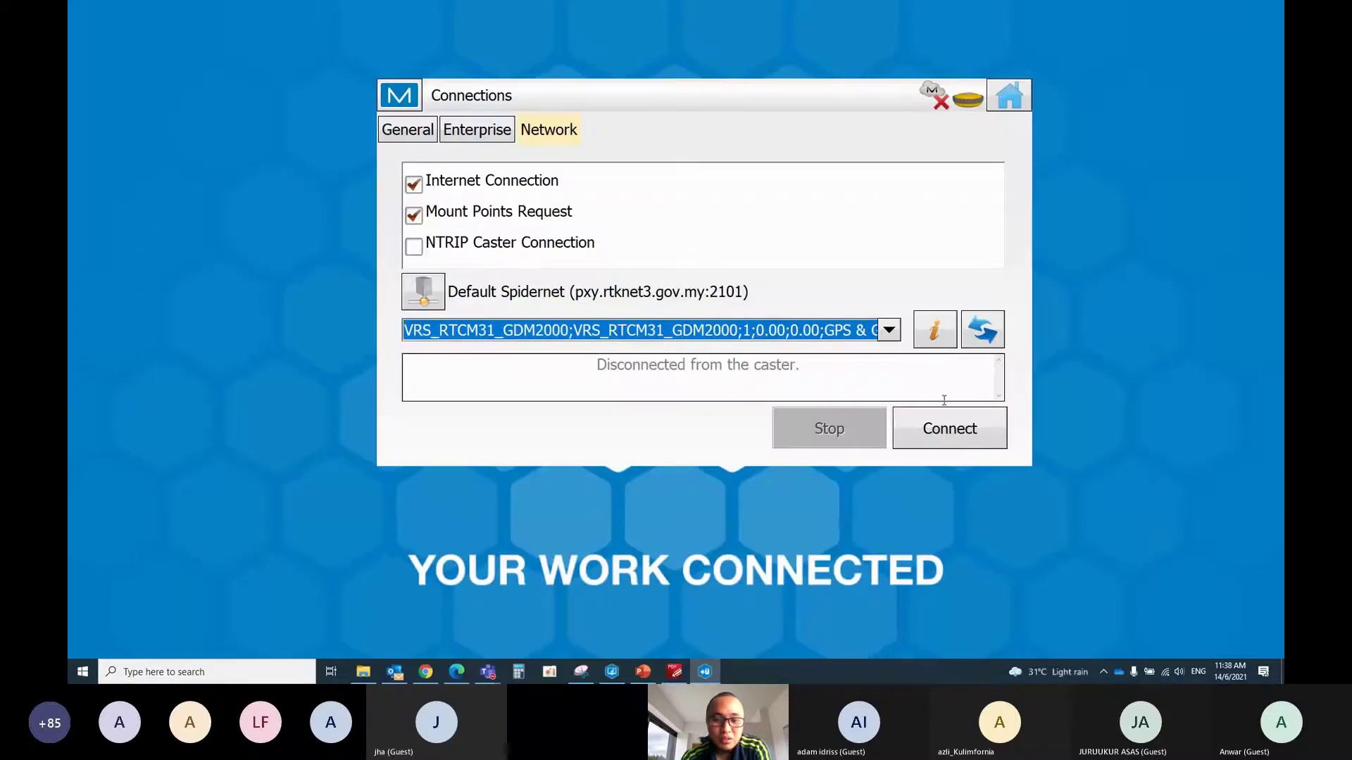
left_click(1008, 95)
left_click(1007, 93)
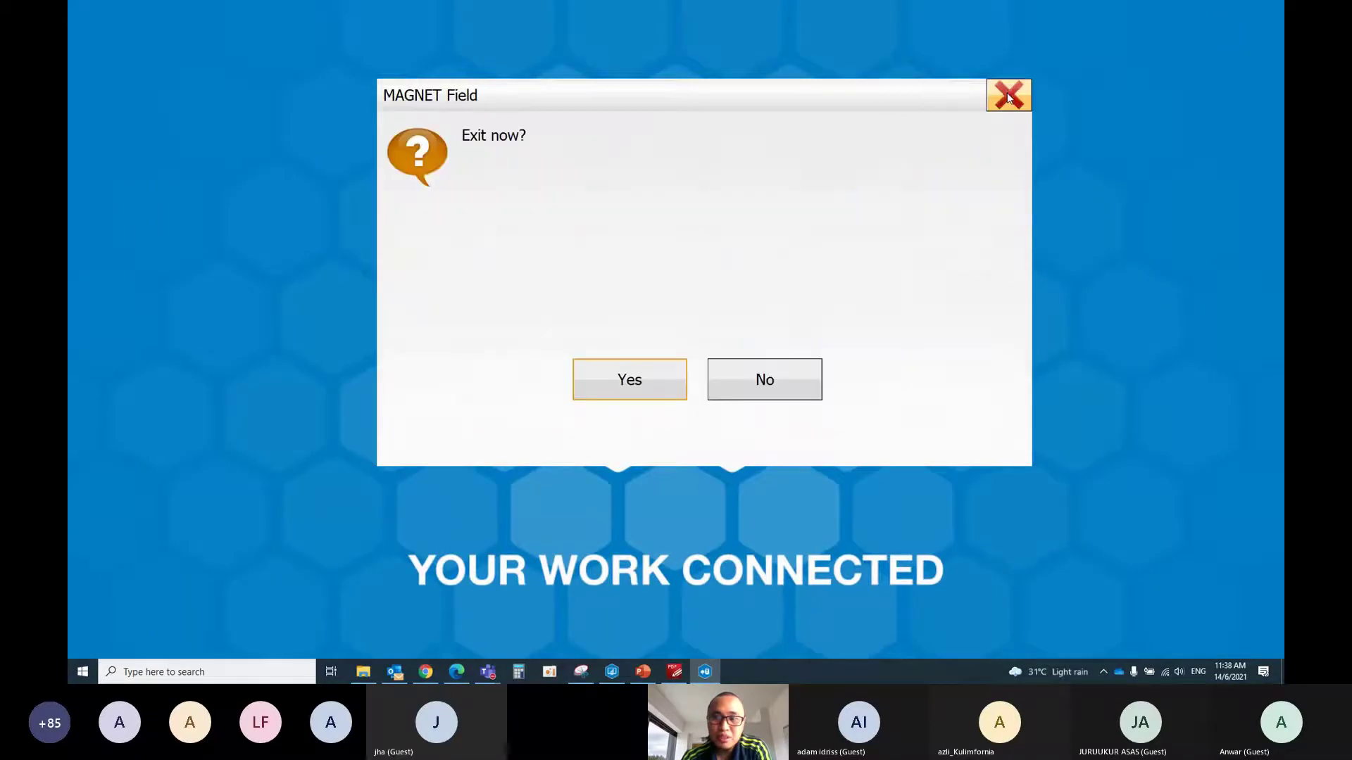
left_click(629, 378)
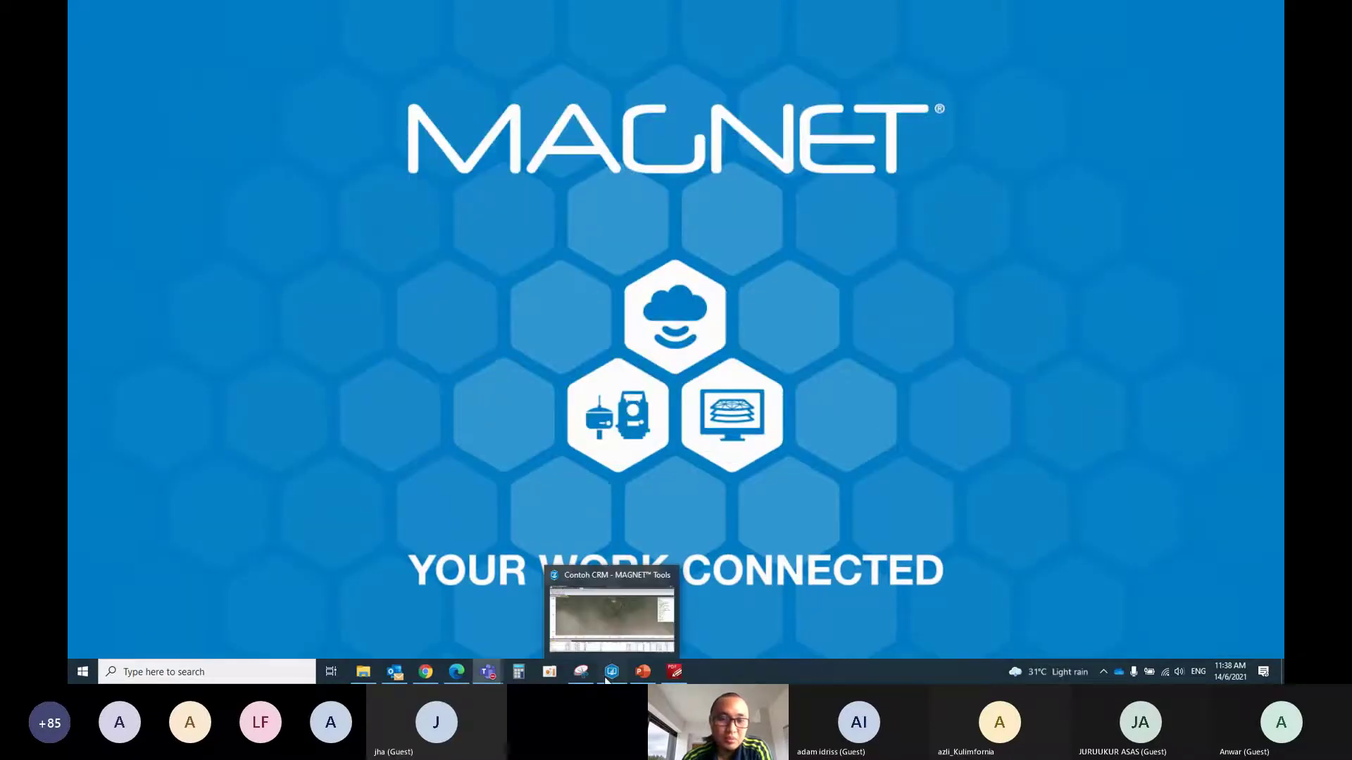
left_click(605, 678)
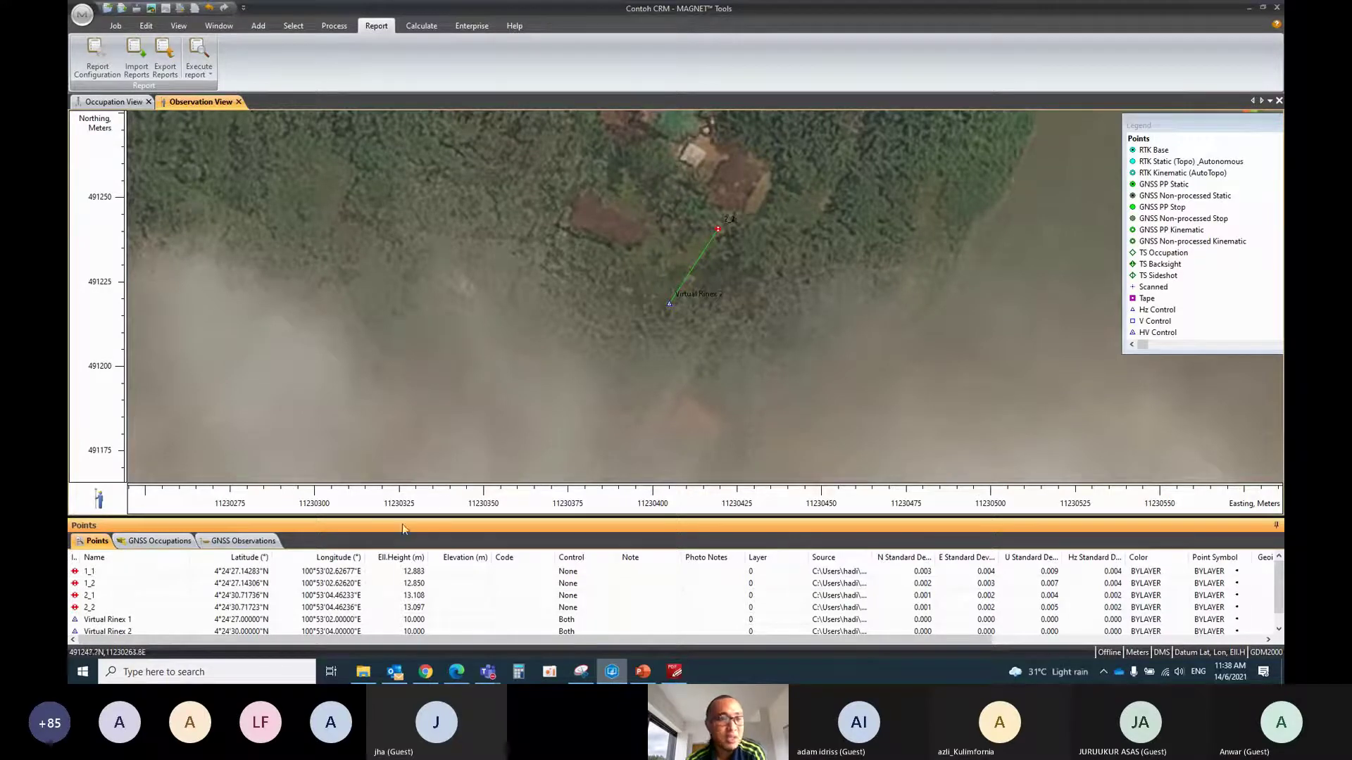
left_click(109, 103)
left_click(194, 100)
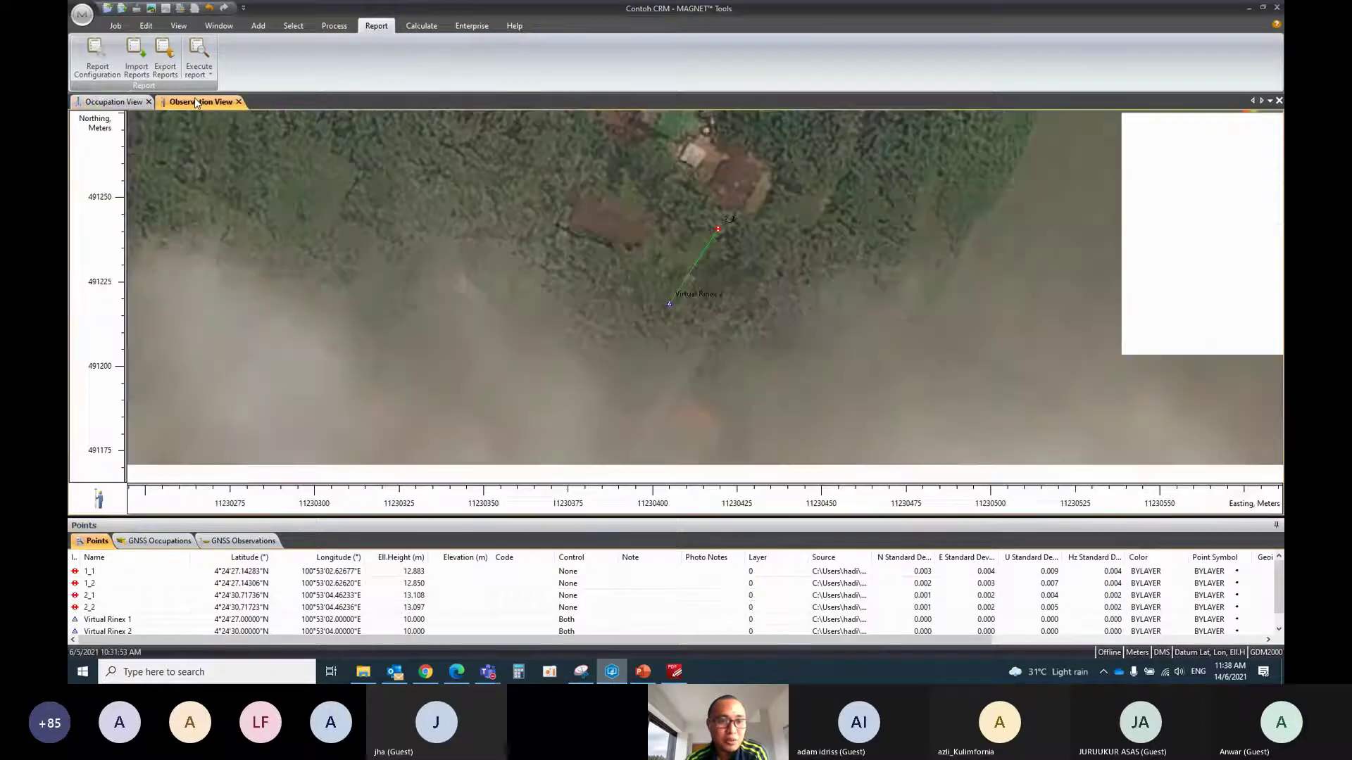
left_click(234, 545)
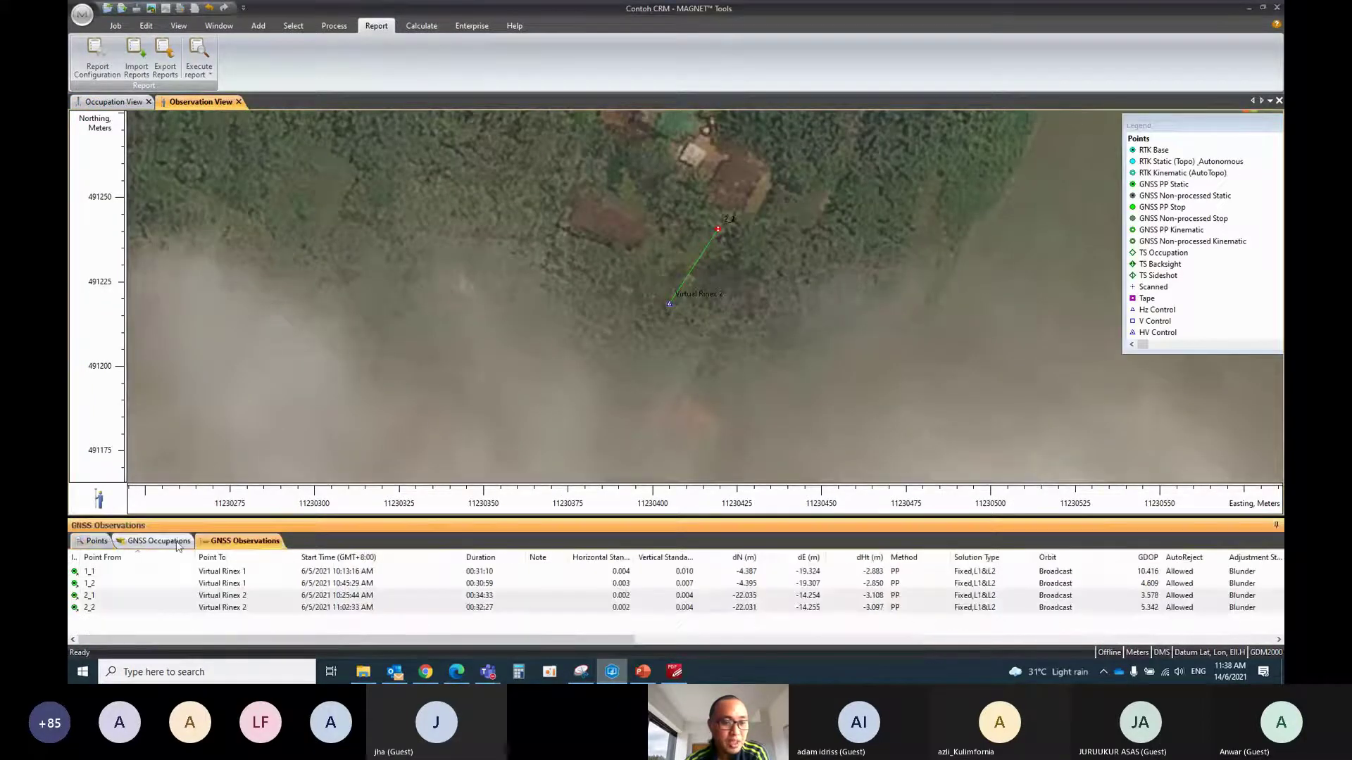
right_click(136, 572)
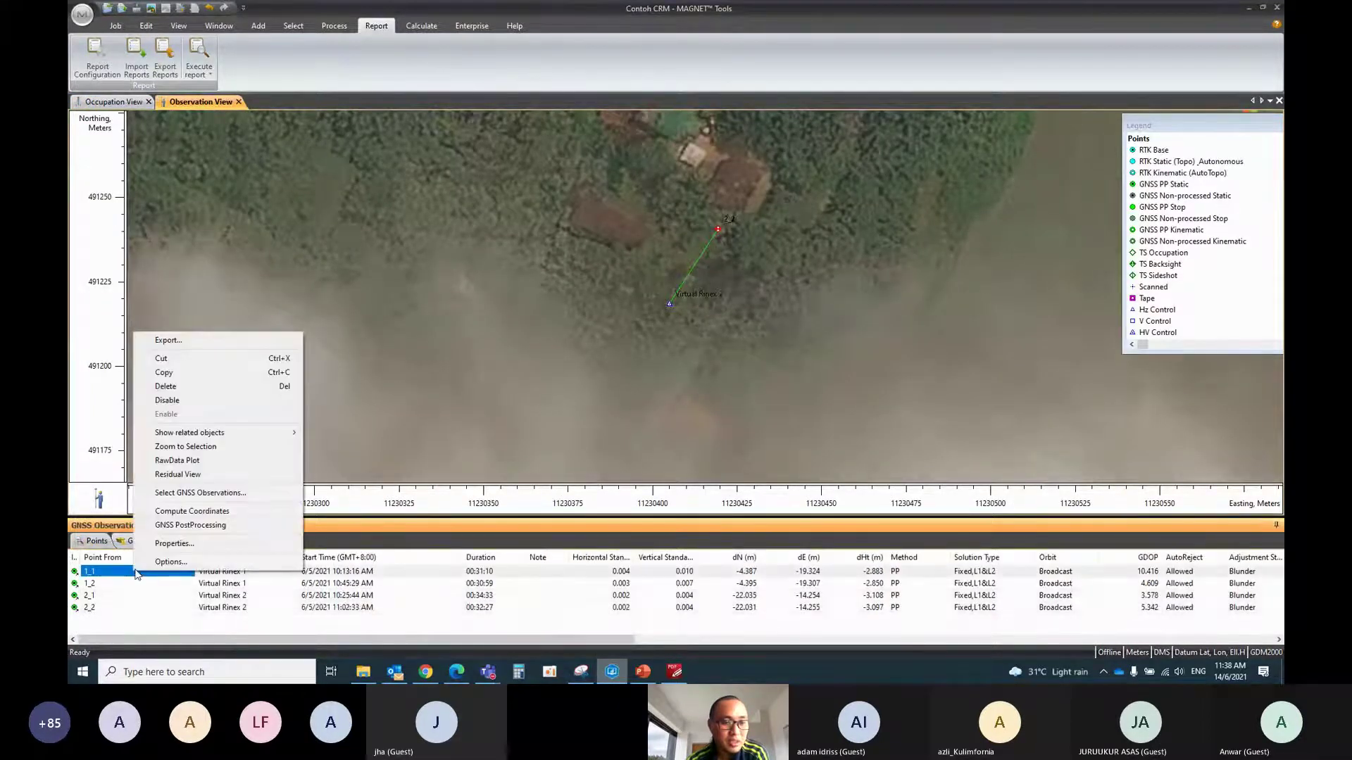
left_click(116, 26)
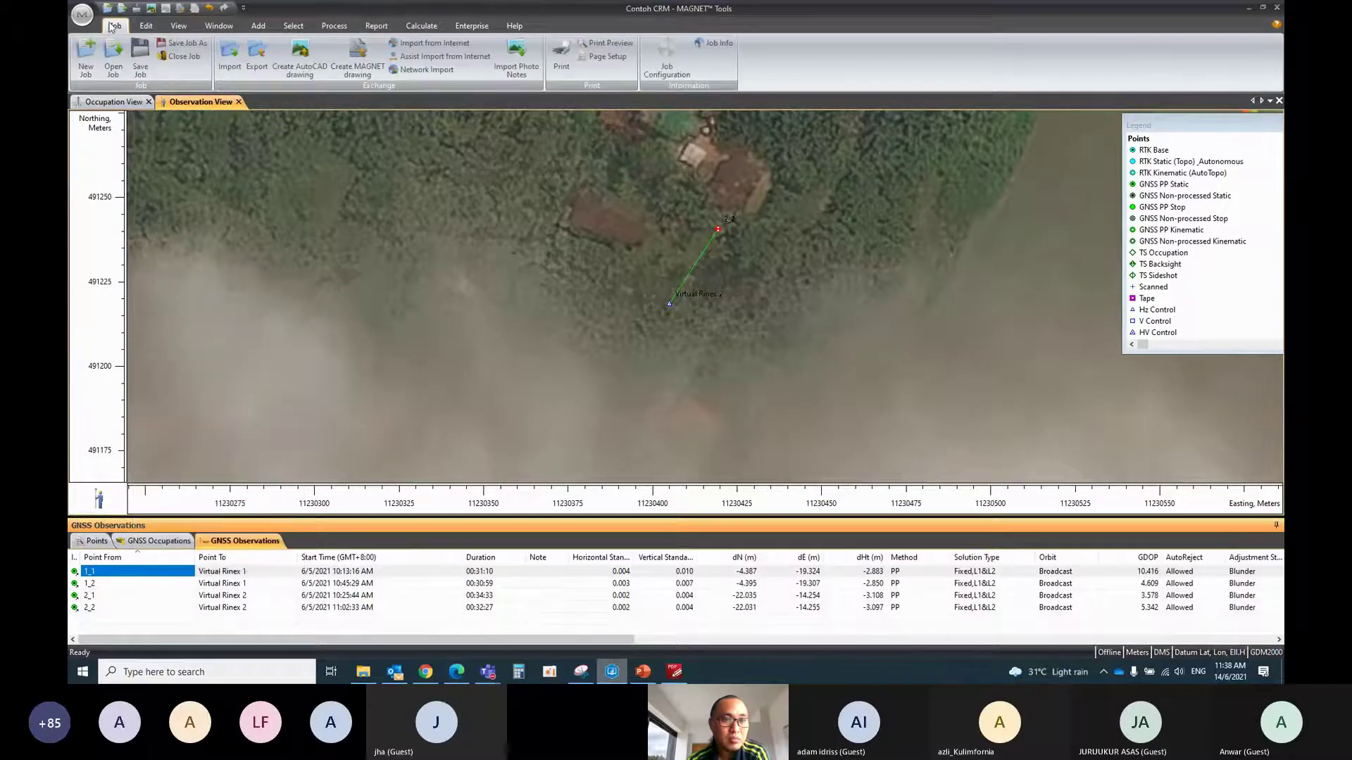
left_click(674, 67)
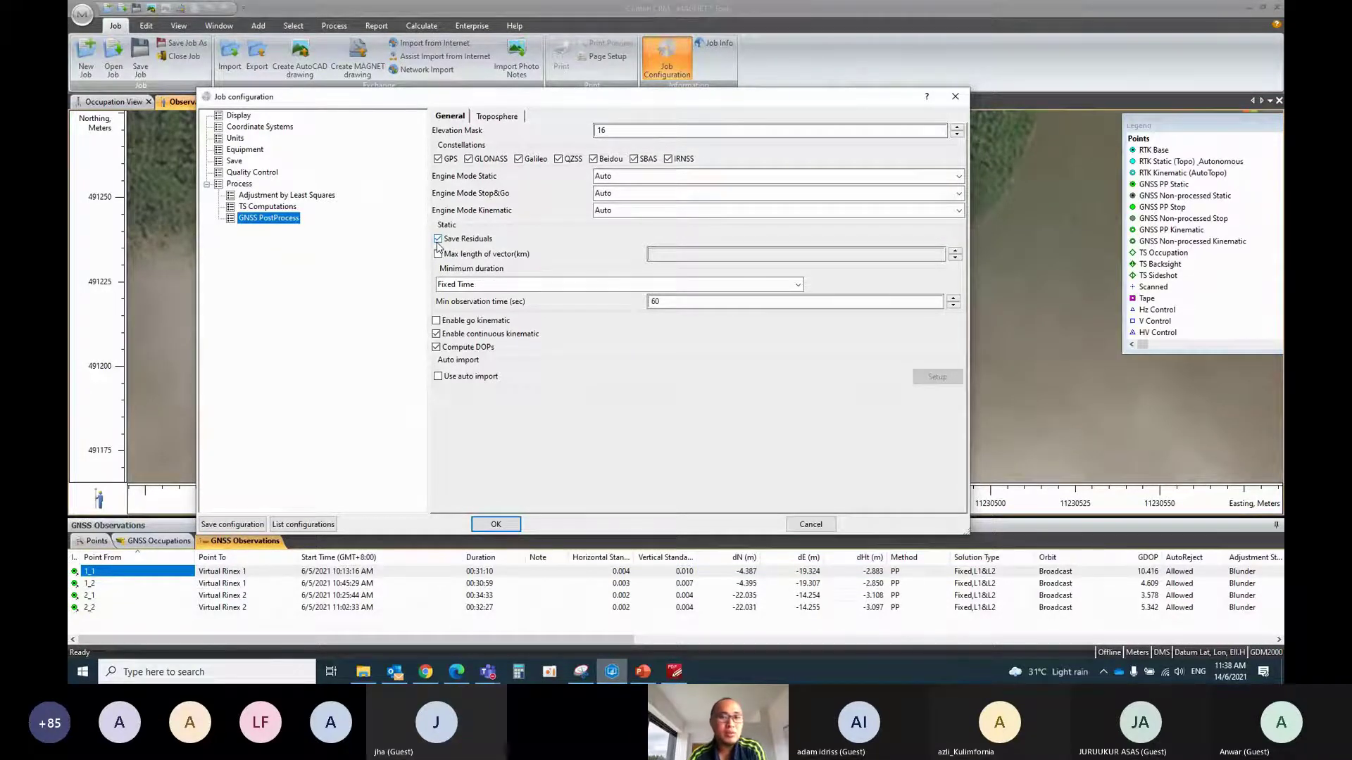
left_click(495, 524)
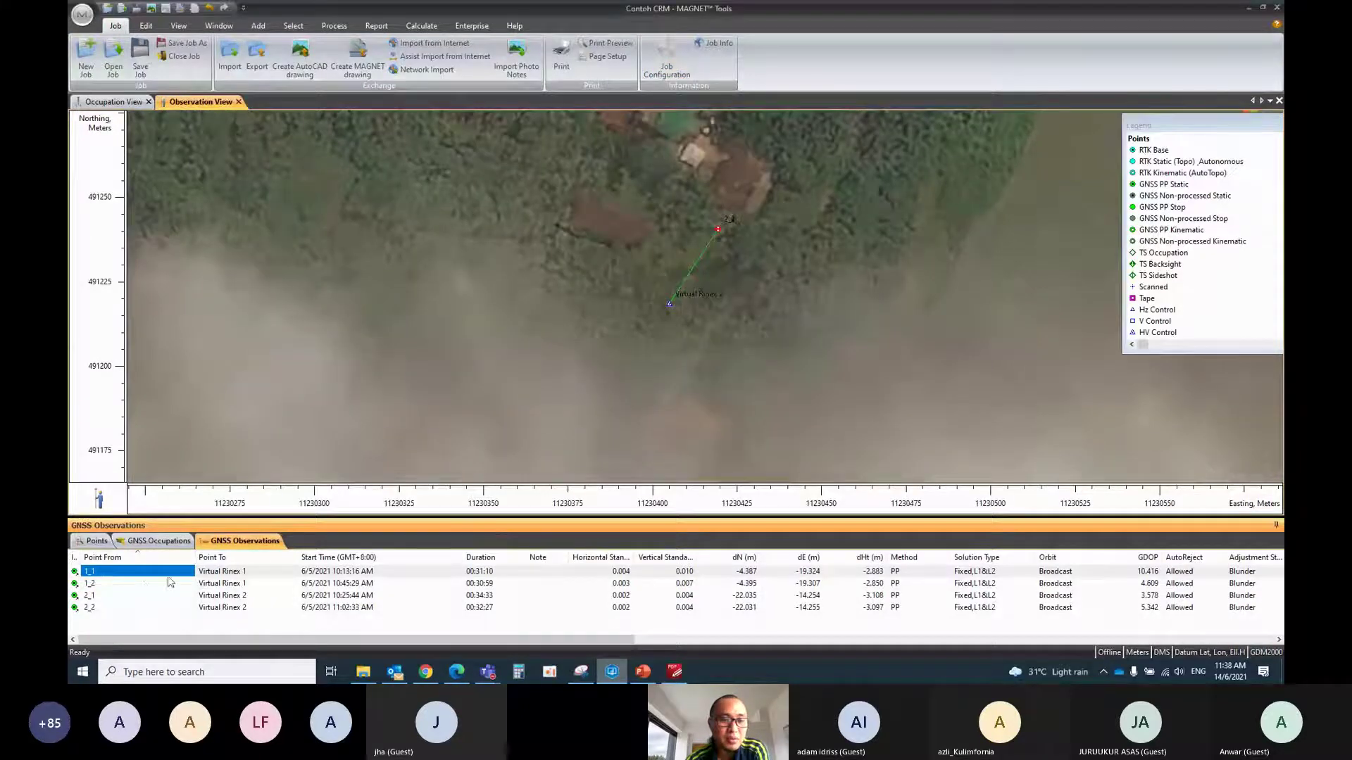
Open the Residual View for observation 1_1 and zoom its chart
right_click(110, 577)
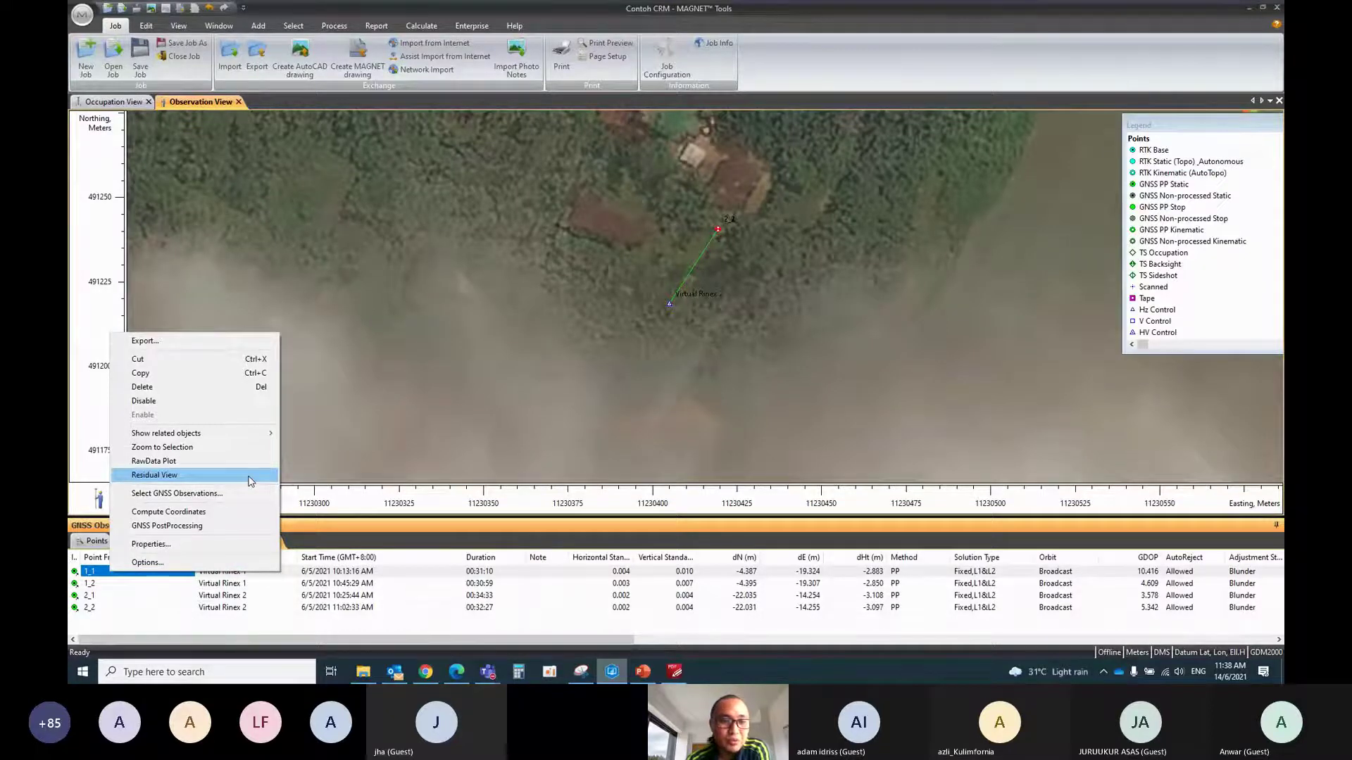
left_click(252, 479)
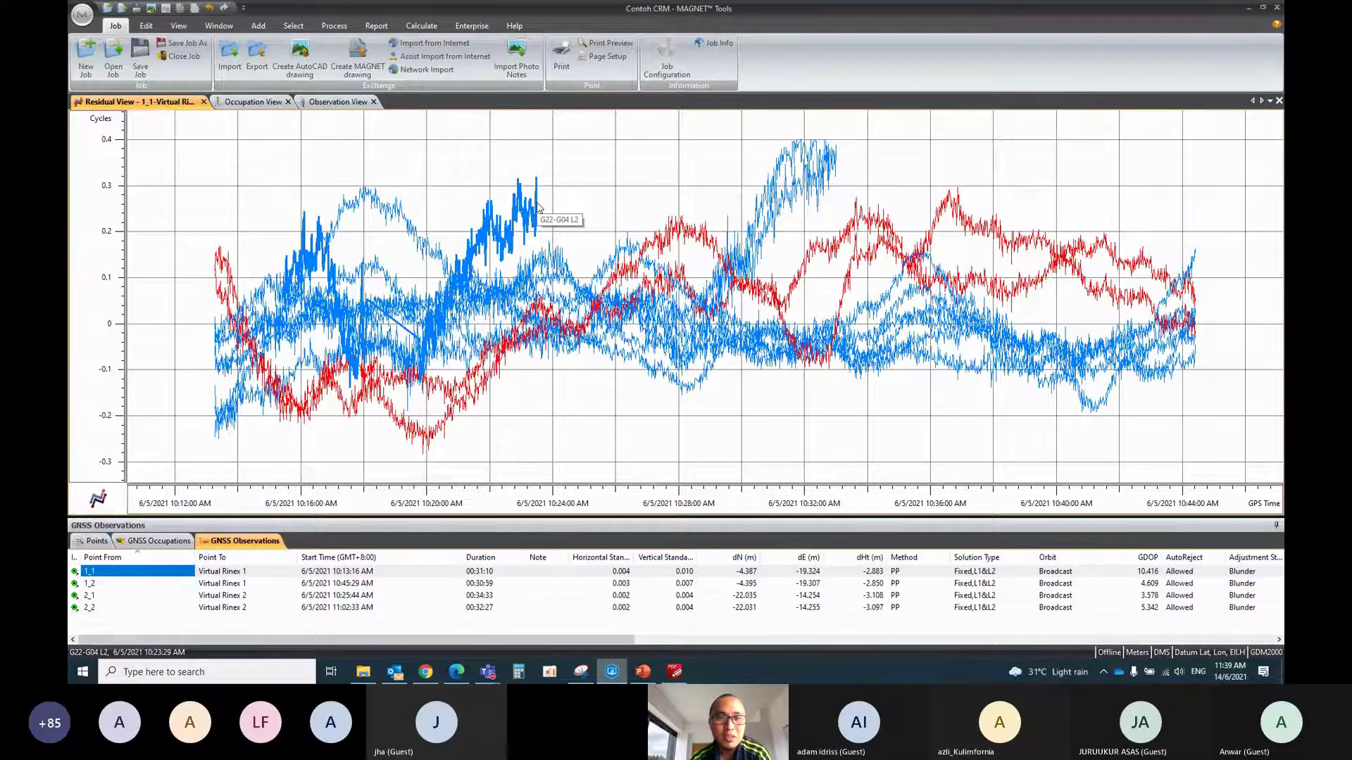
scroll(561, 282, "down", 2)
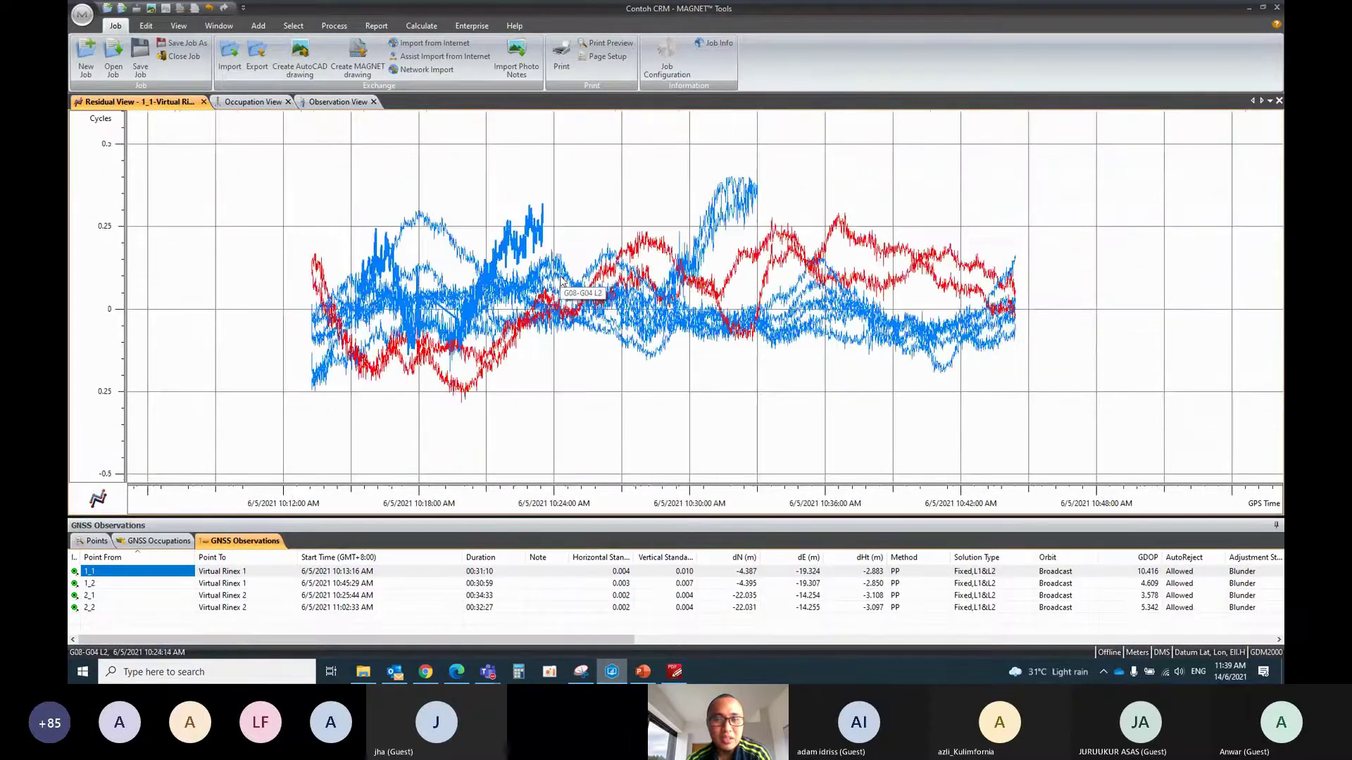
scroll(491, 260, "up", 1)
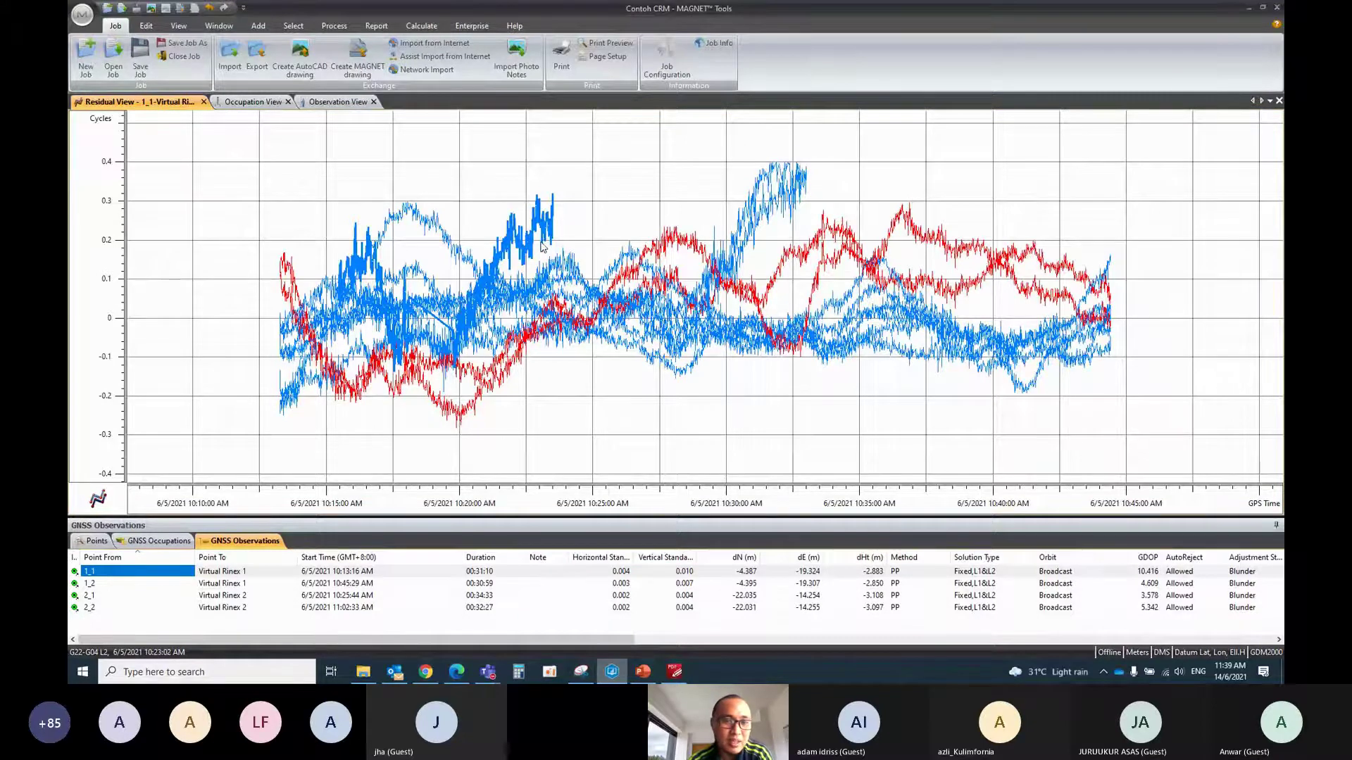
Disable the noisy G22-G04 L2 residual series and clear its highlight
mouse_move(538, 224)
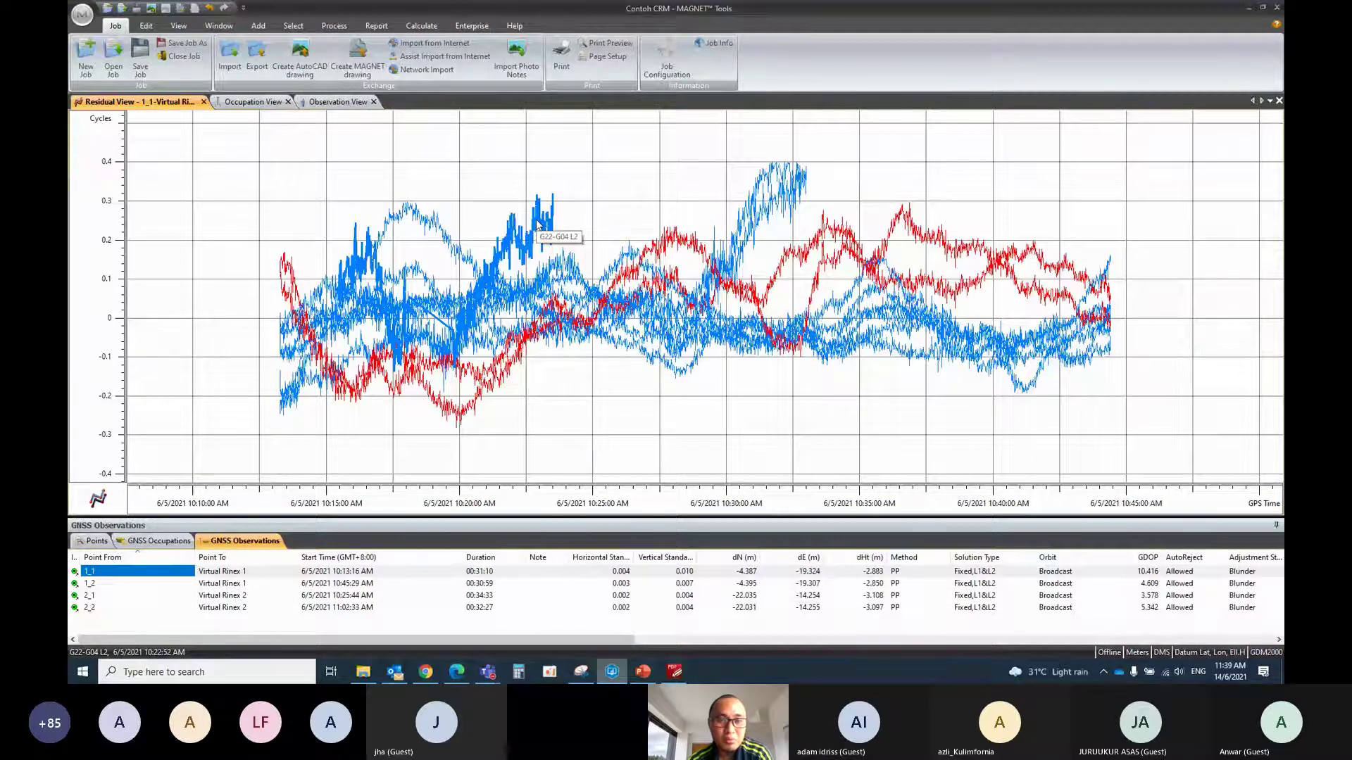
right_click(538, 224)
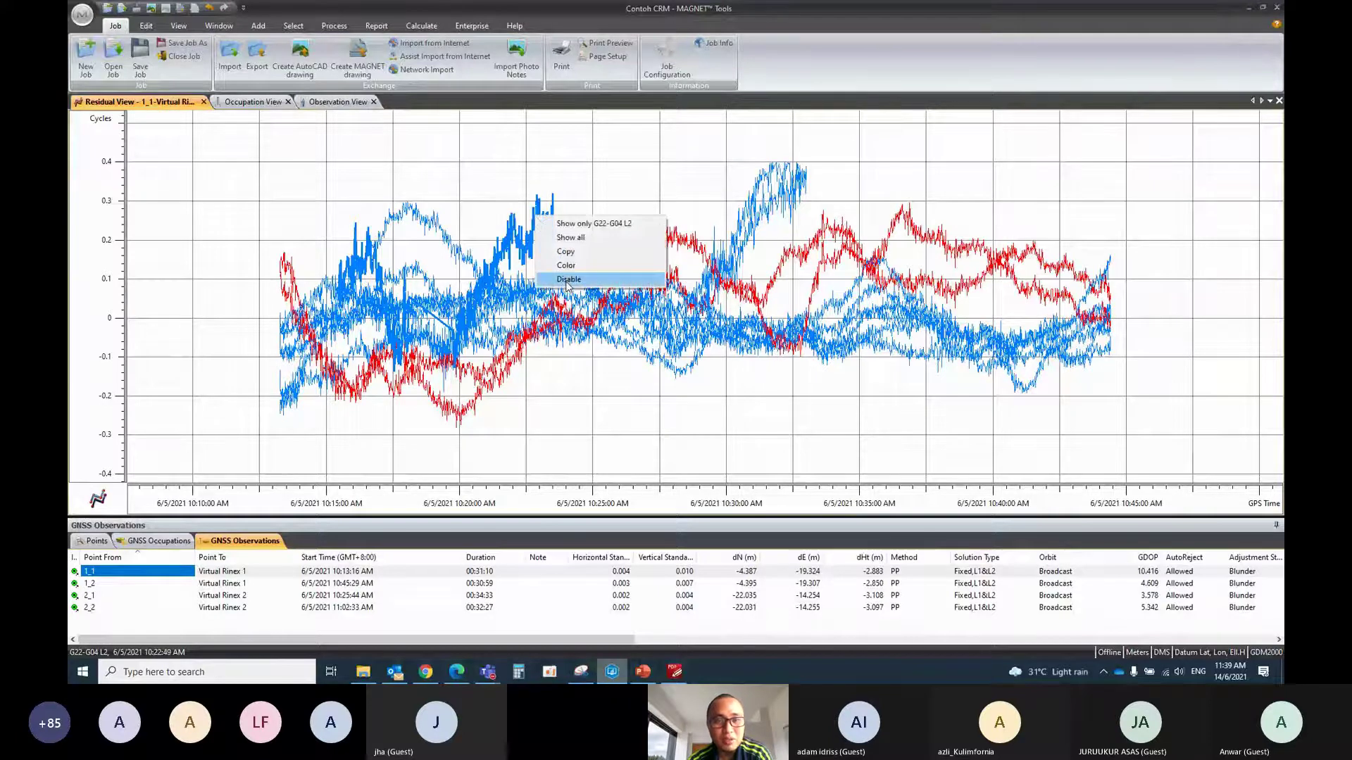
left_click(569, 282)
left_click(421, 26)
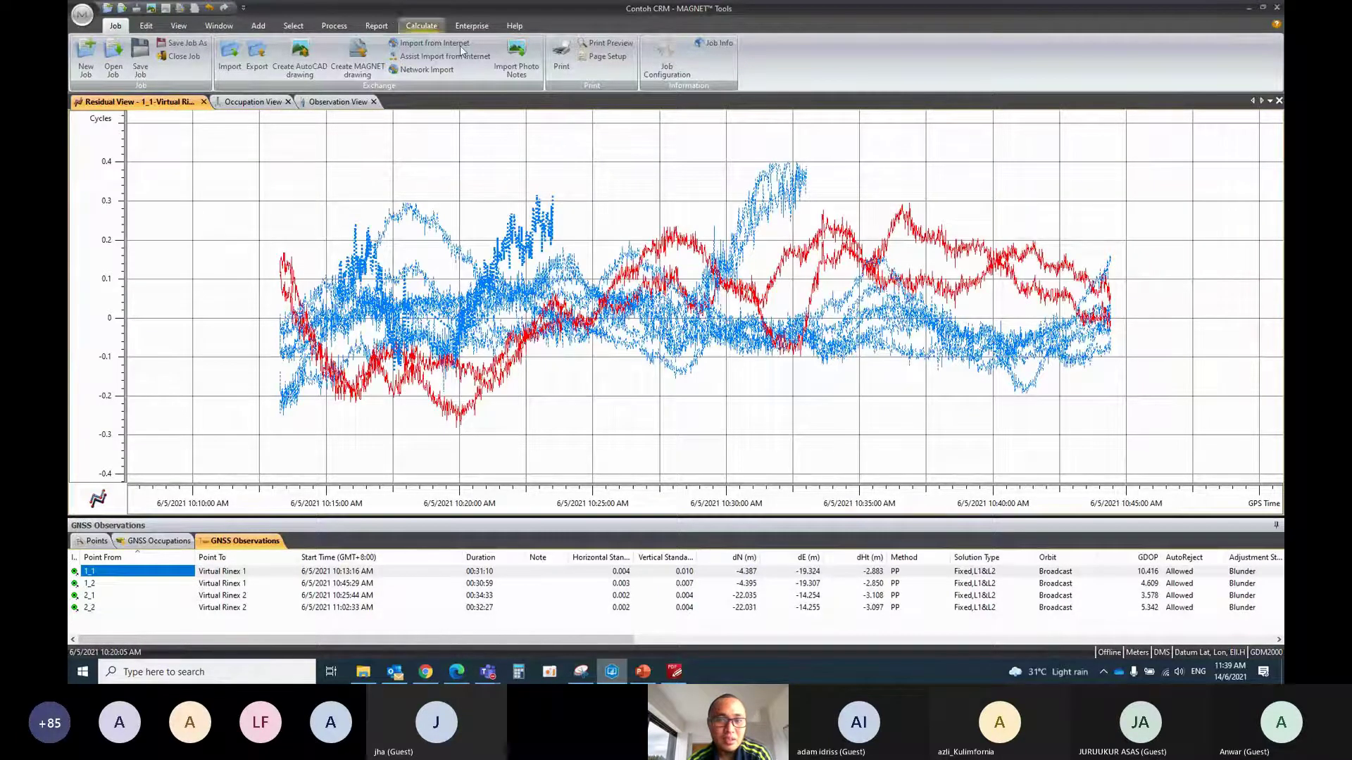
left_click(116, 25)
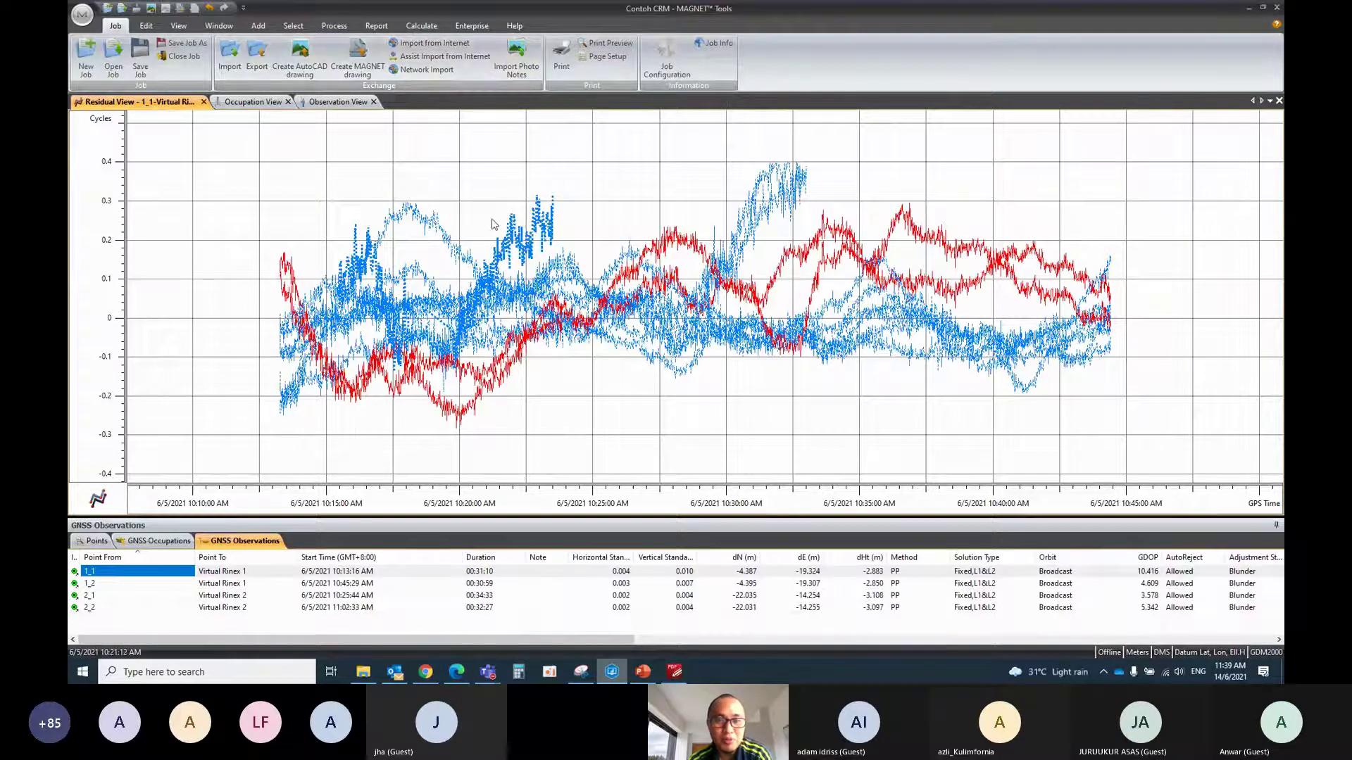
left_click(492, 223)
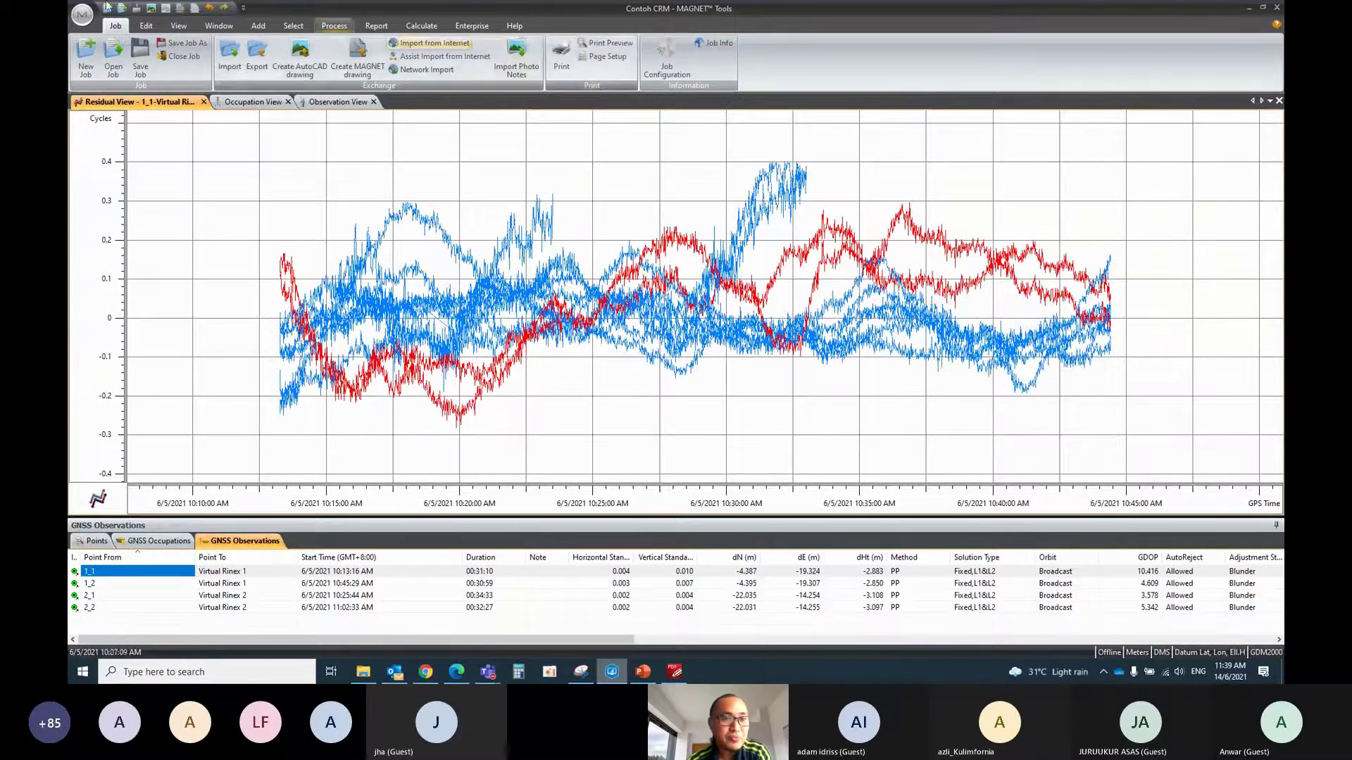
Open Residual Views for observations 1_2, 2_1 and 2_2, then show the 1_2 plot
right_click(88, 584)
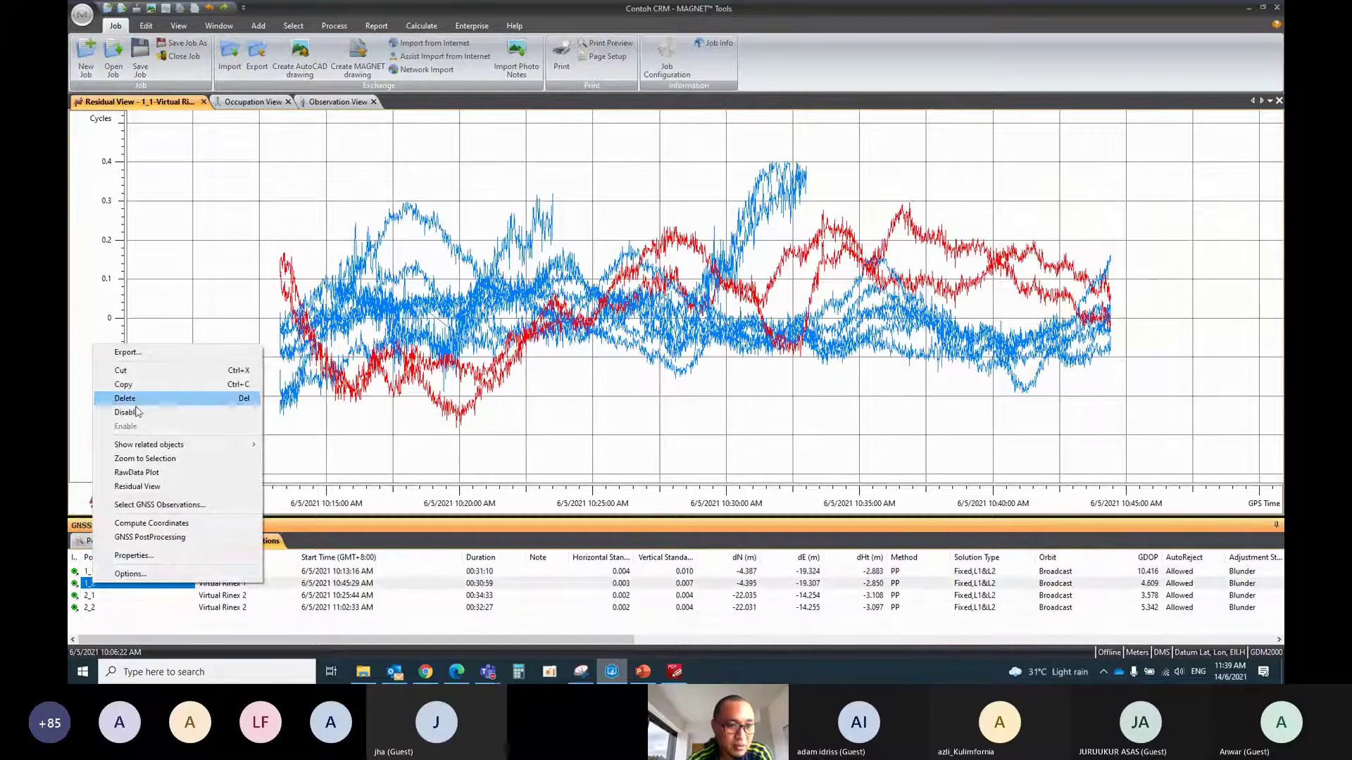
left_click(150, 489)
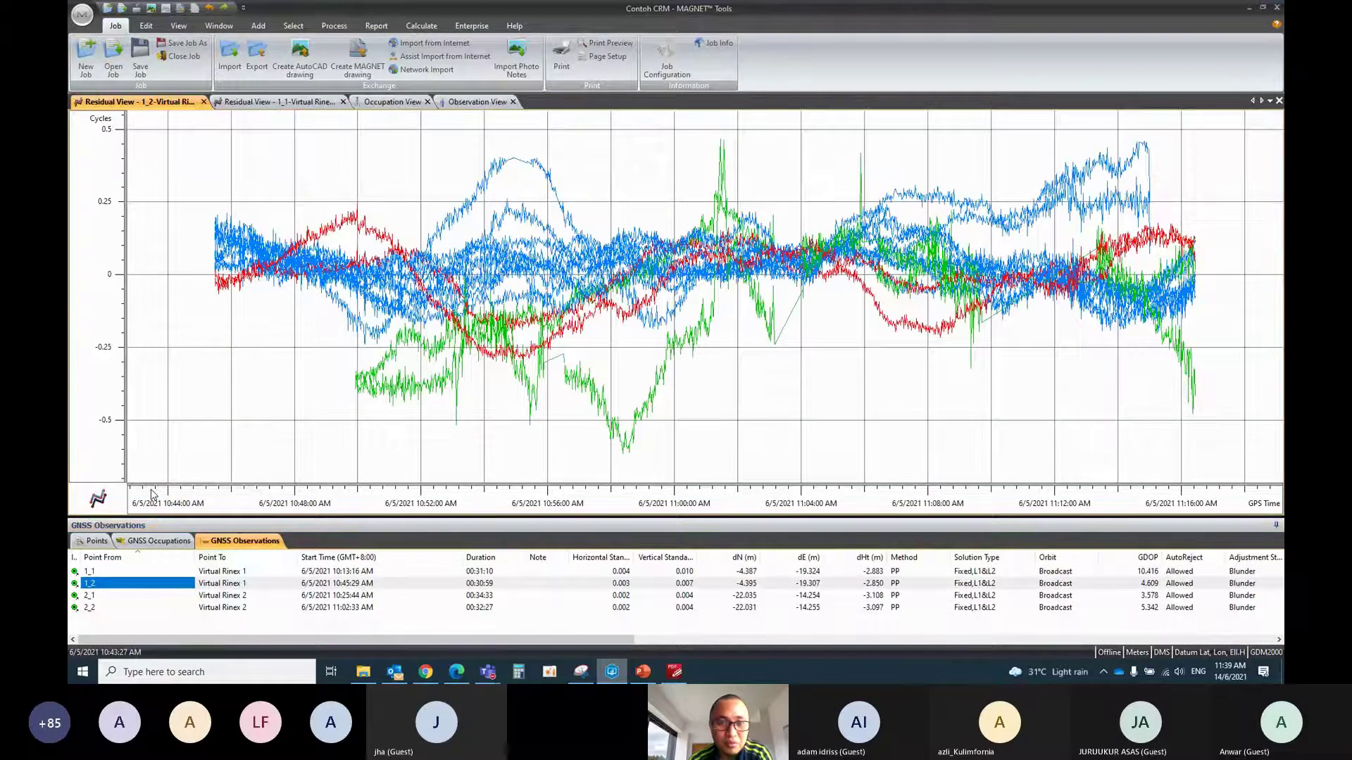
right_click(91, 595)
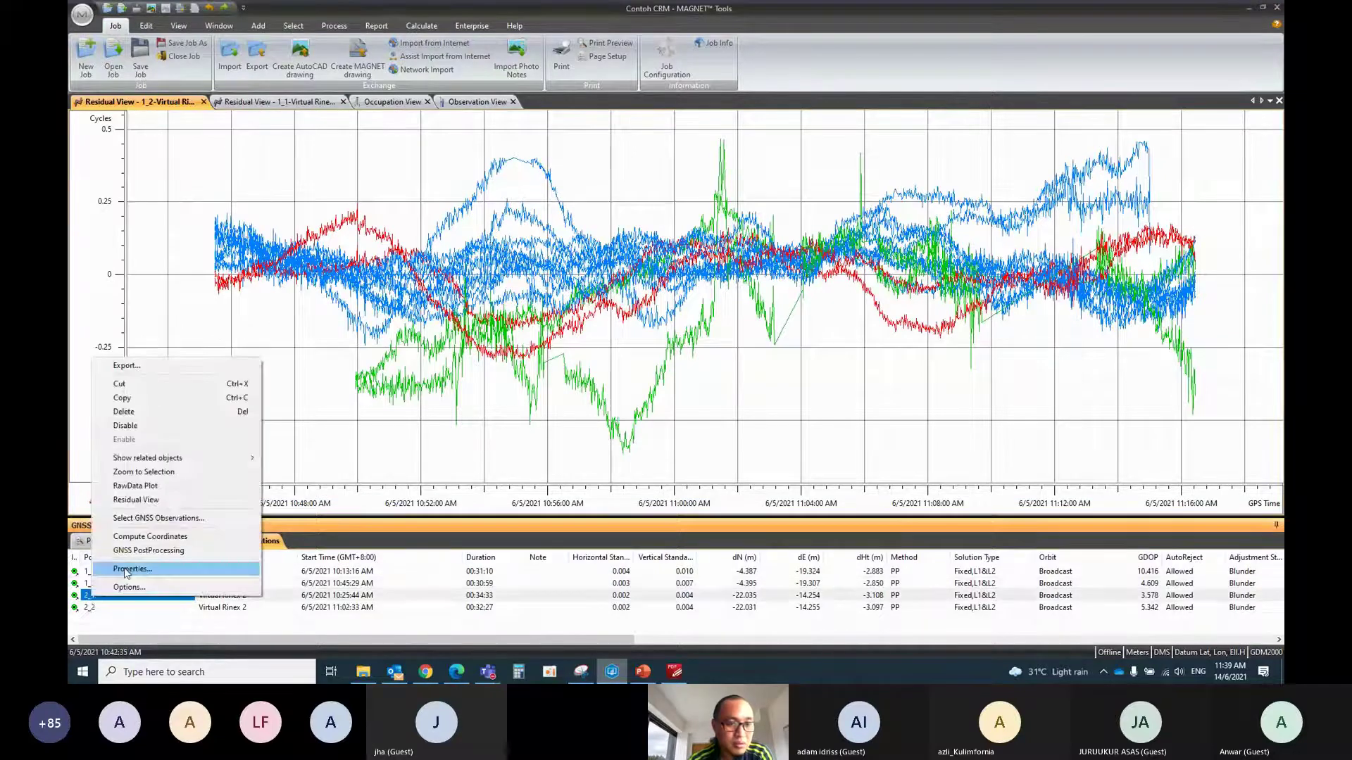
left_click(136, 500)
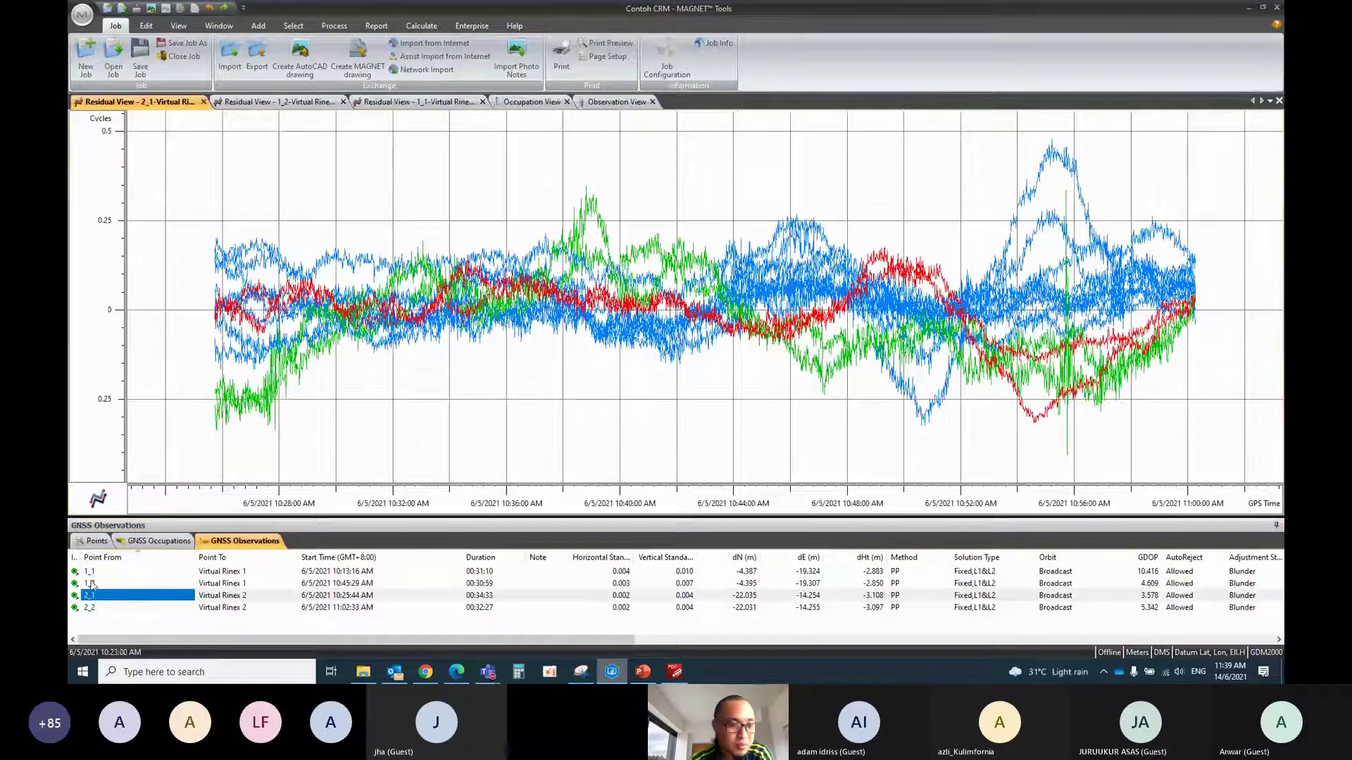
left_click(92, 610)
right_click(92, 610)
left_click(146, 519)
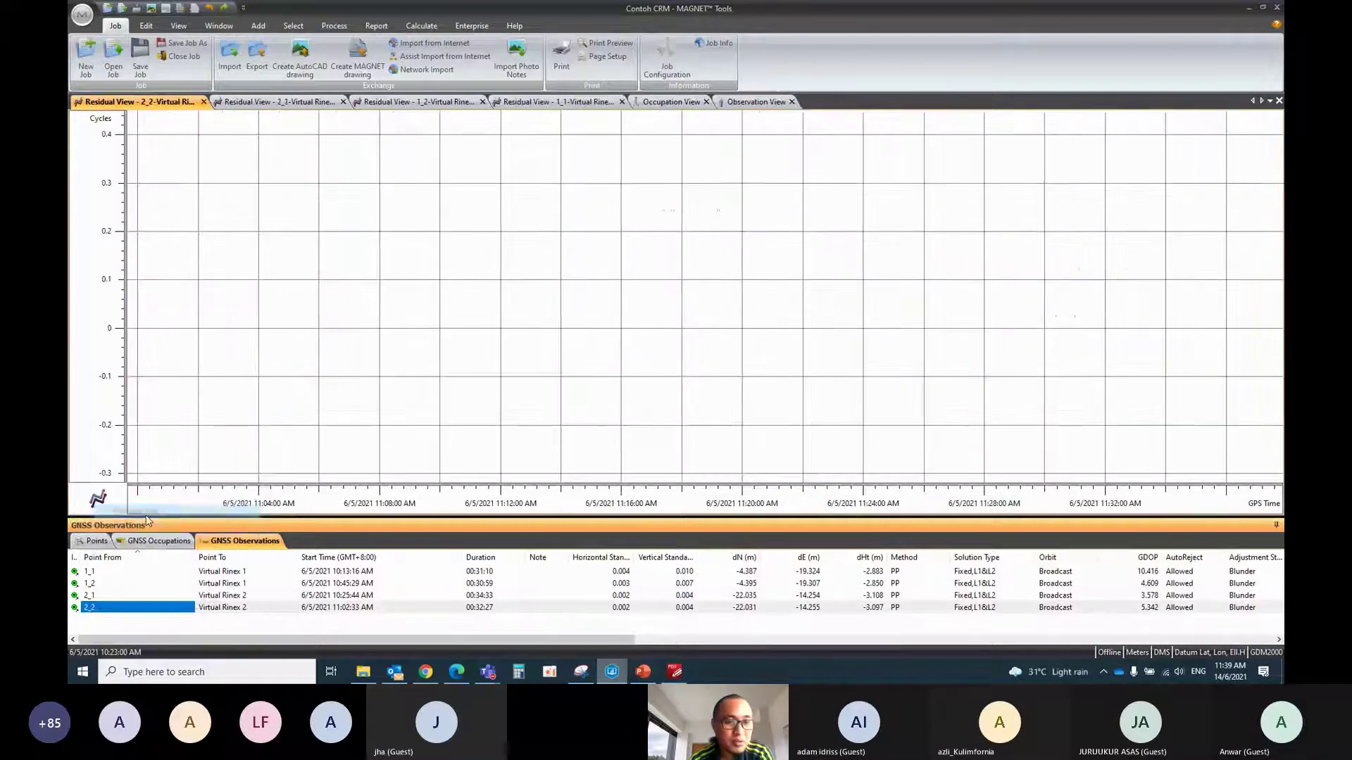
left_click(114, 585)
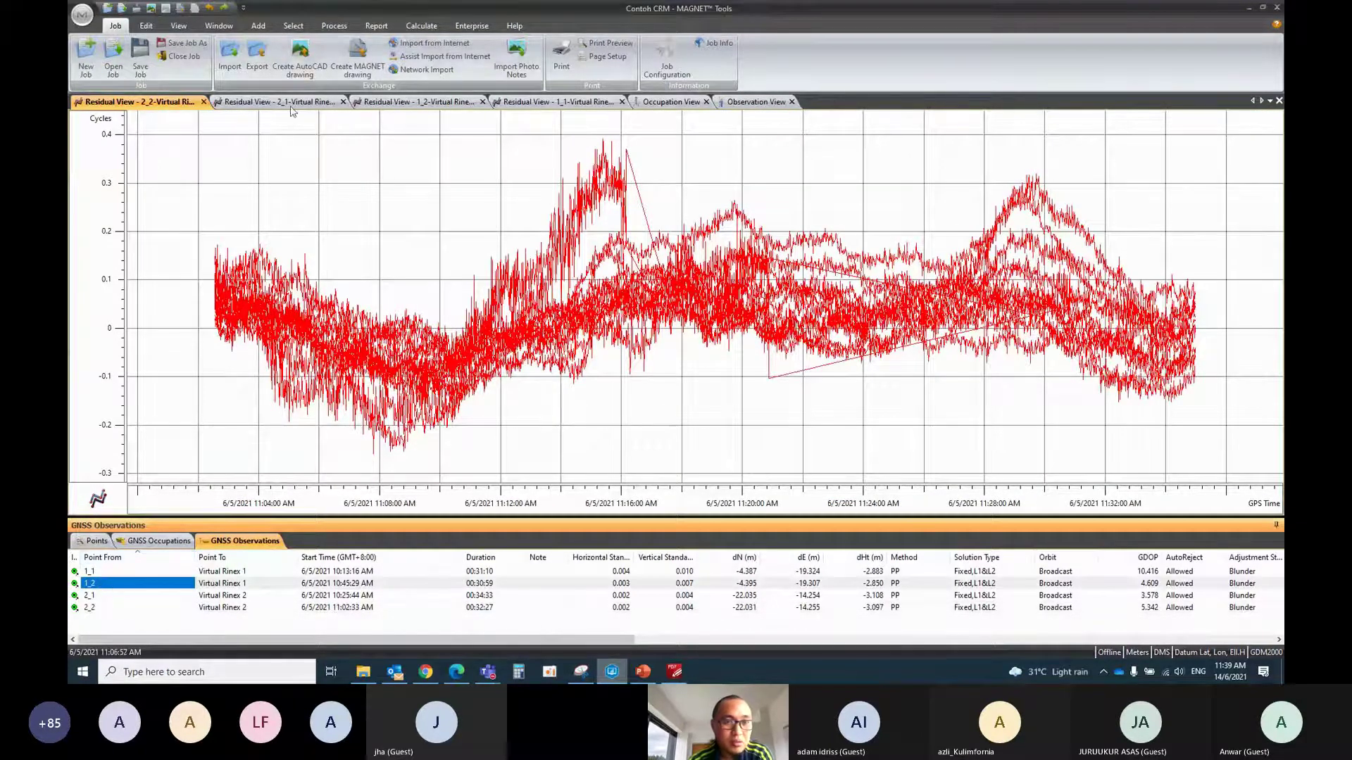
left_click(279, 103)
left_click(422, 104)
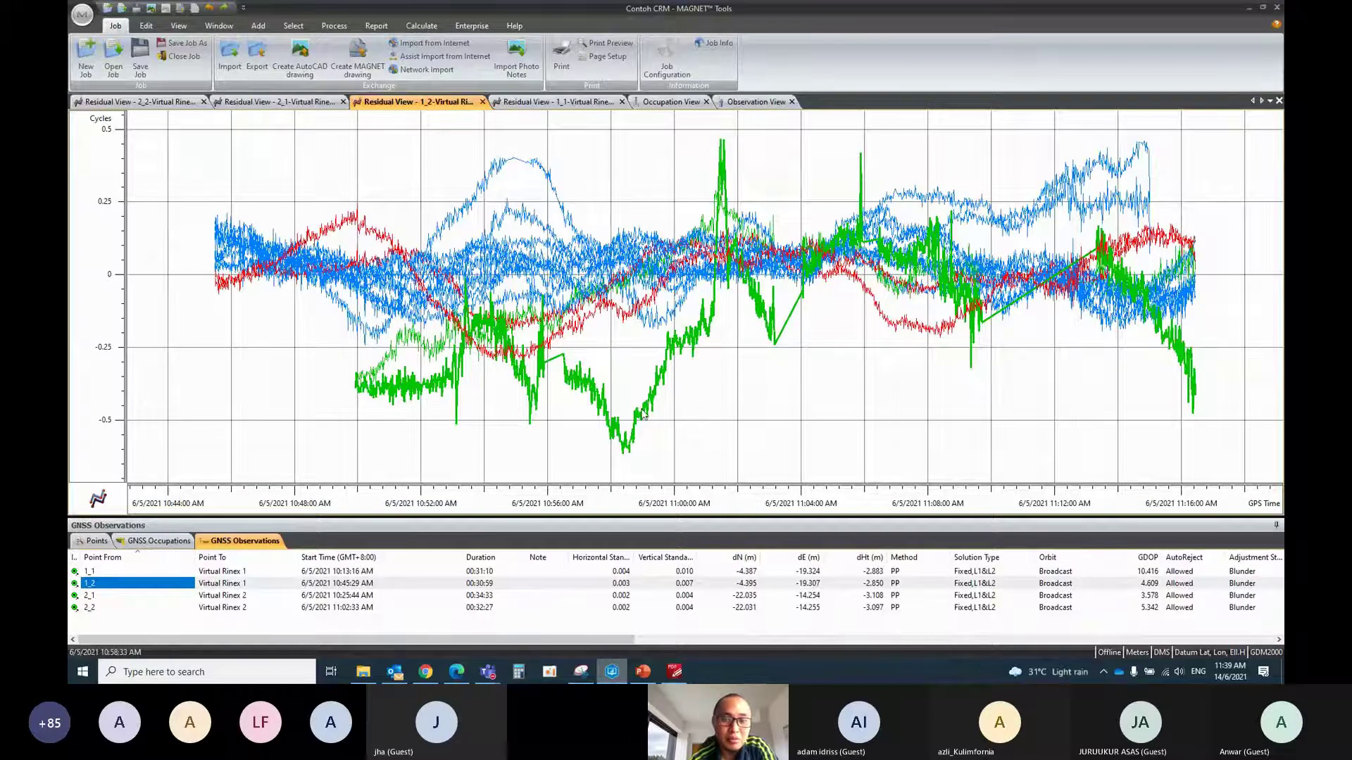
Disable the G09-G03 L2 series and reprocess the GNSS vectors
right_click(642, 414)
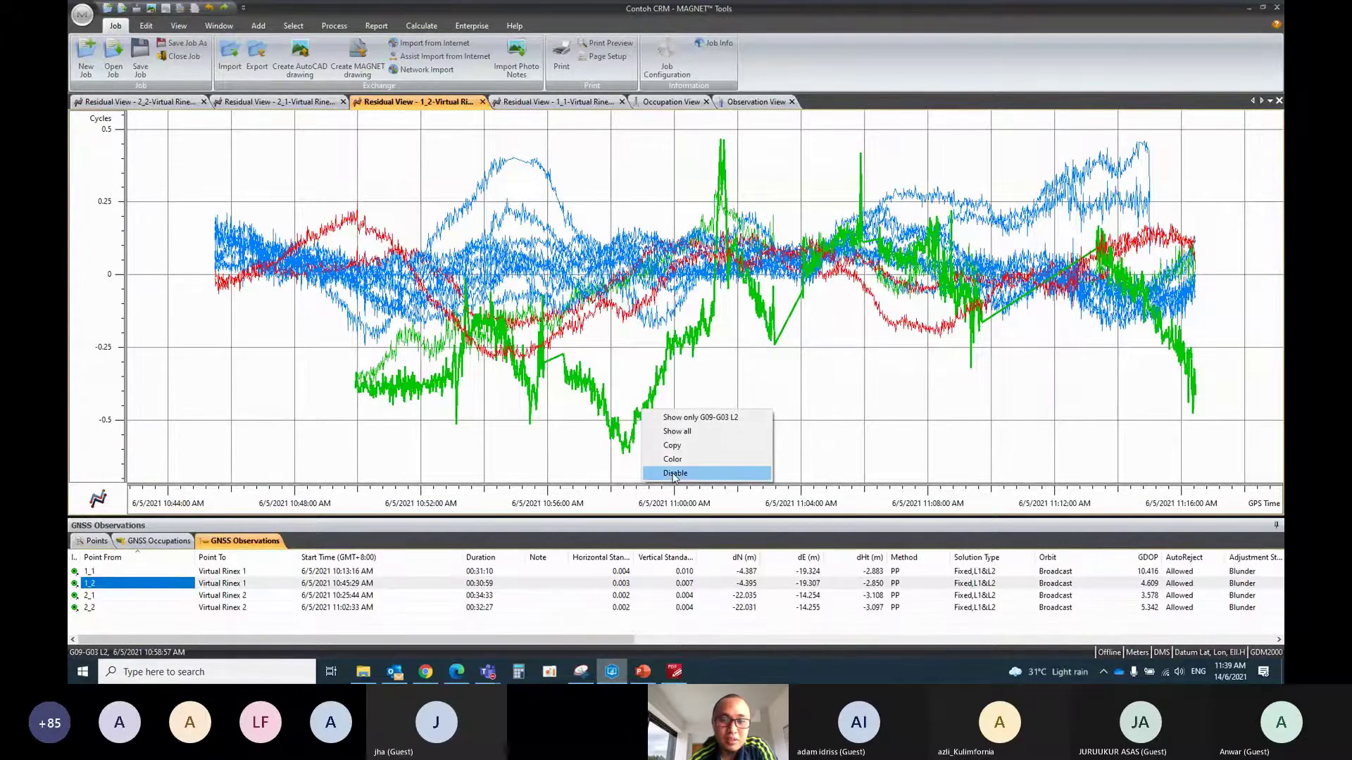
left_click(697, 473)
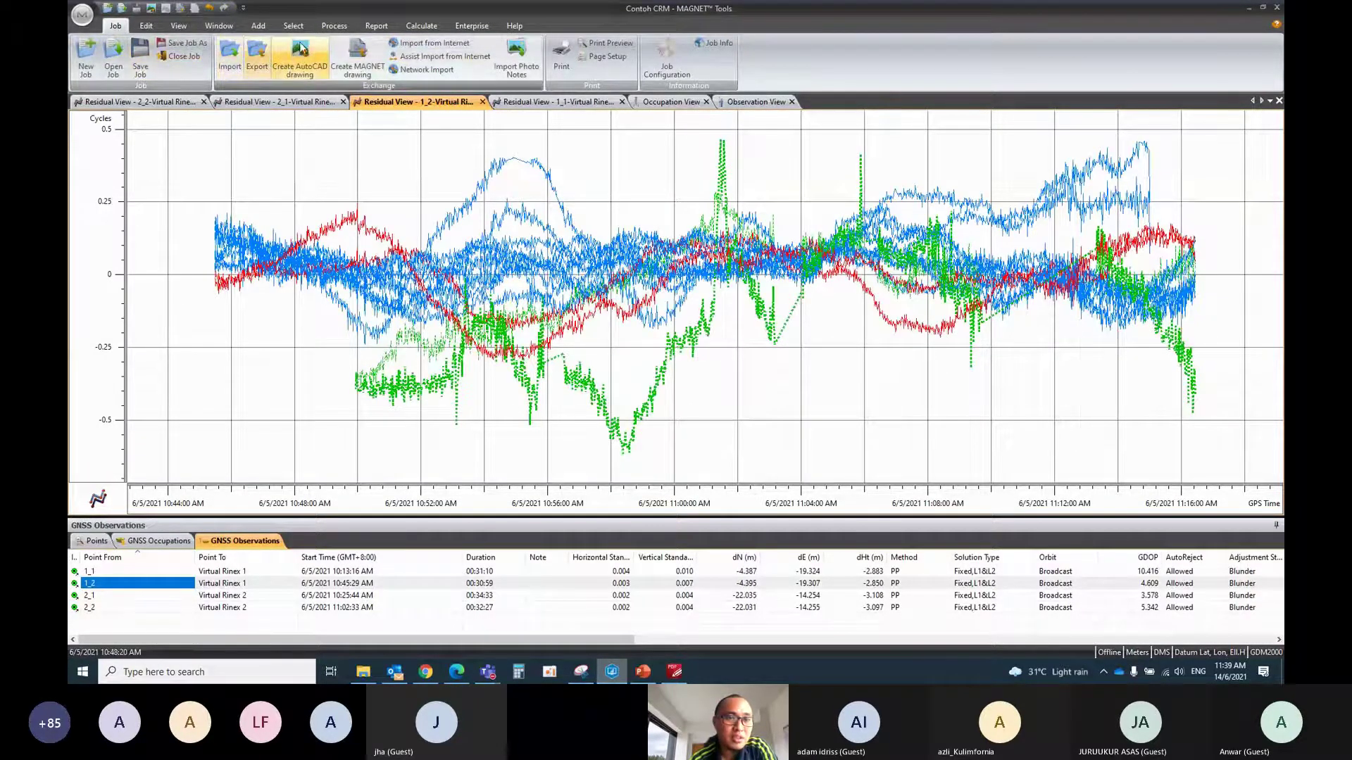
left_click(337, 28)
left_click(95, 56)
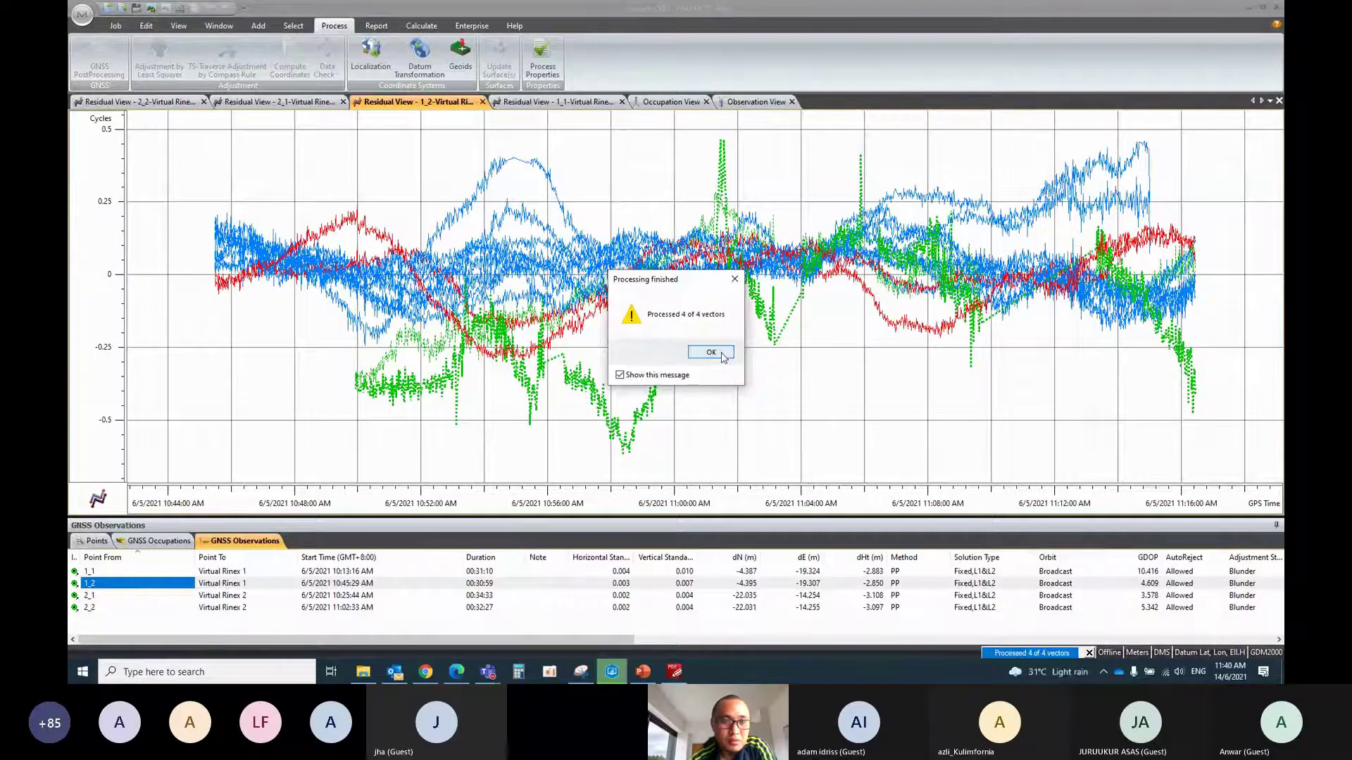
left_click(724, 358)
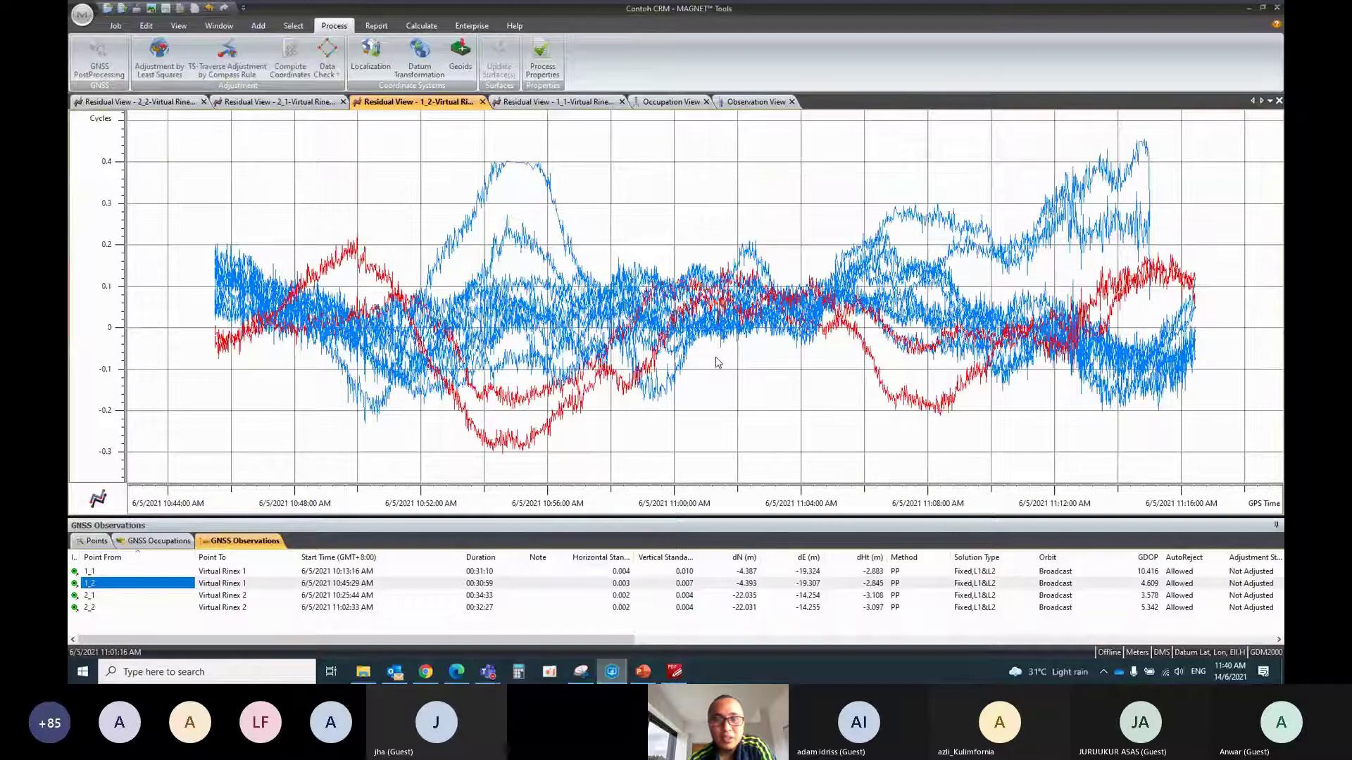
Disable the G17-G04 L2 series and acknowledge the finished reprocessing
right_click(494, 177)
left_click(547, 241)
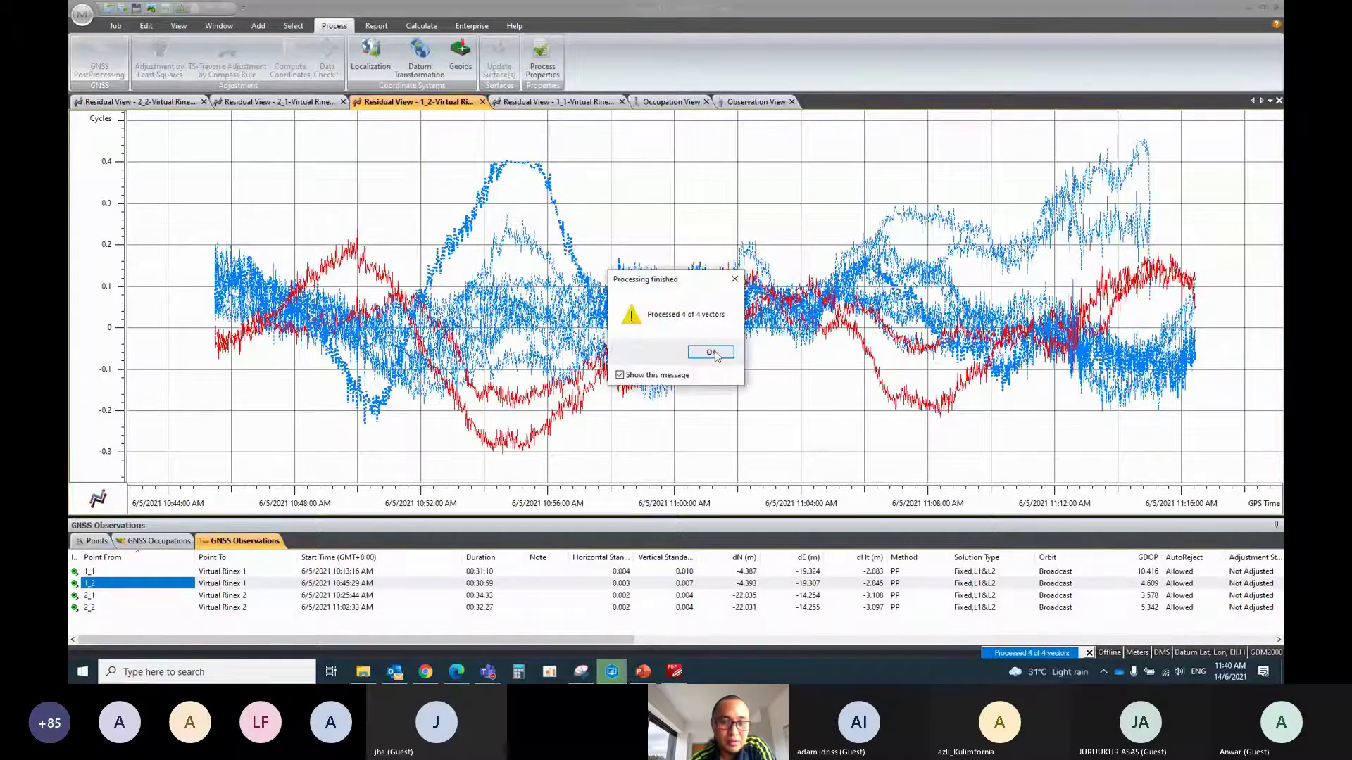
left_click(713, 351)
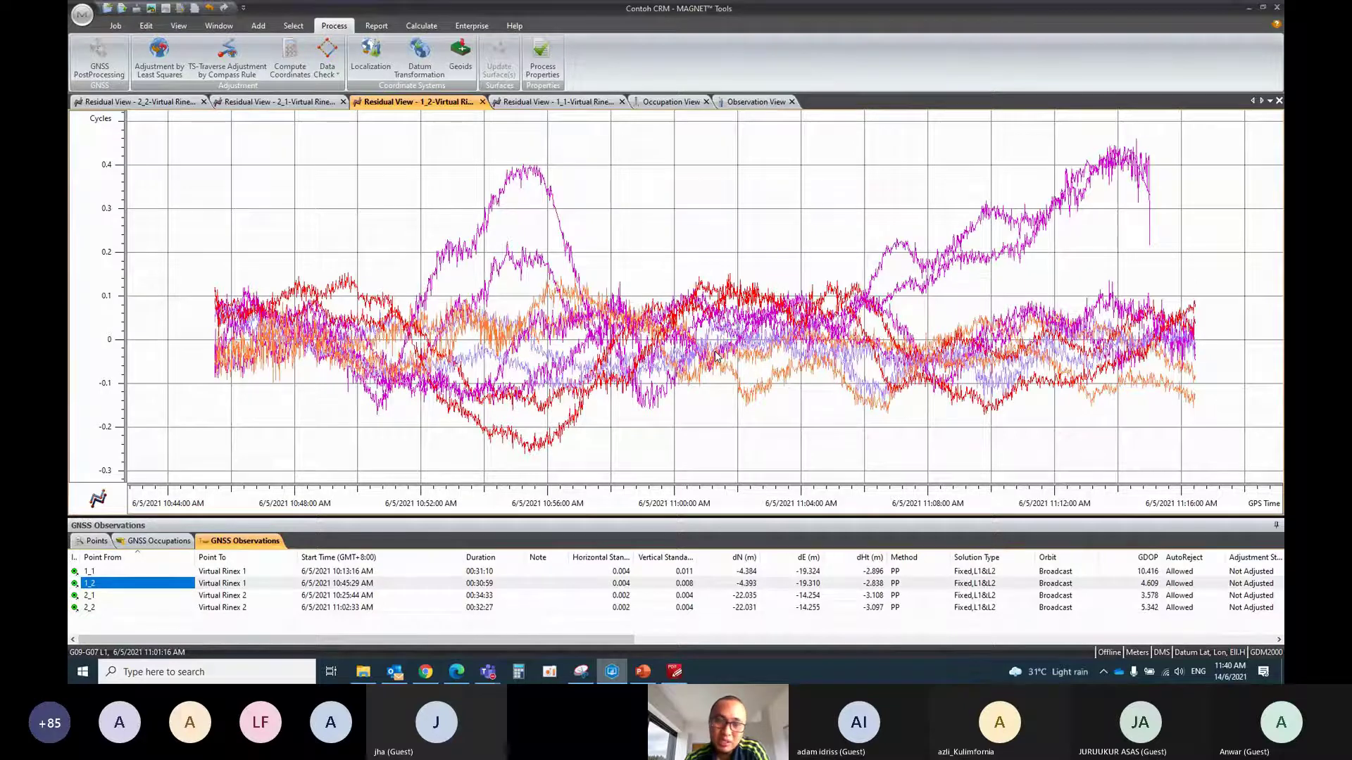
Disable the G17-G09 L2 series and run GNSS PostProcessing again
right_click(519, 175)
left_click(550, 235)
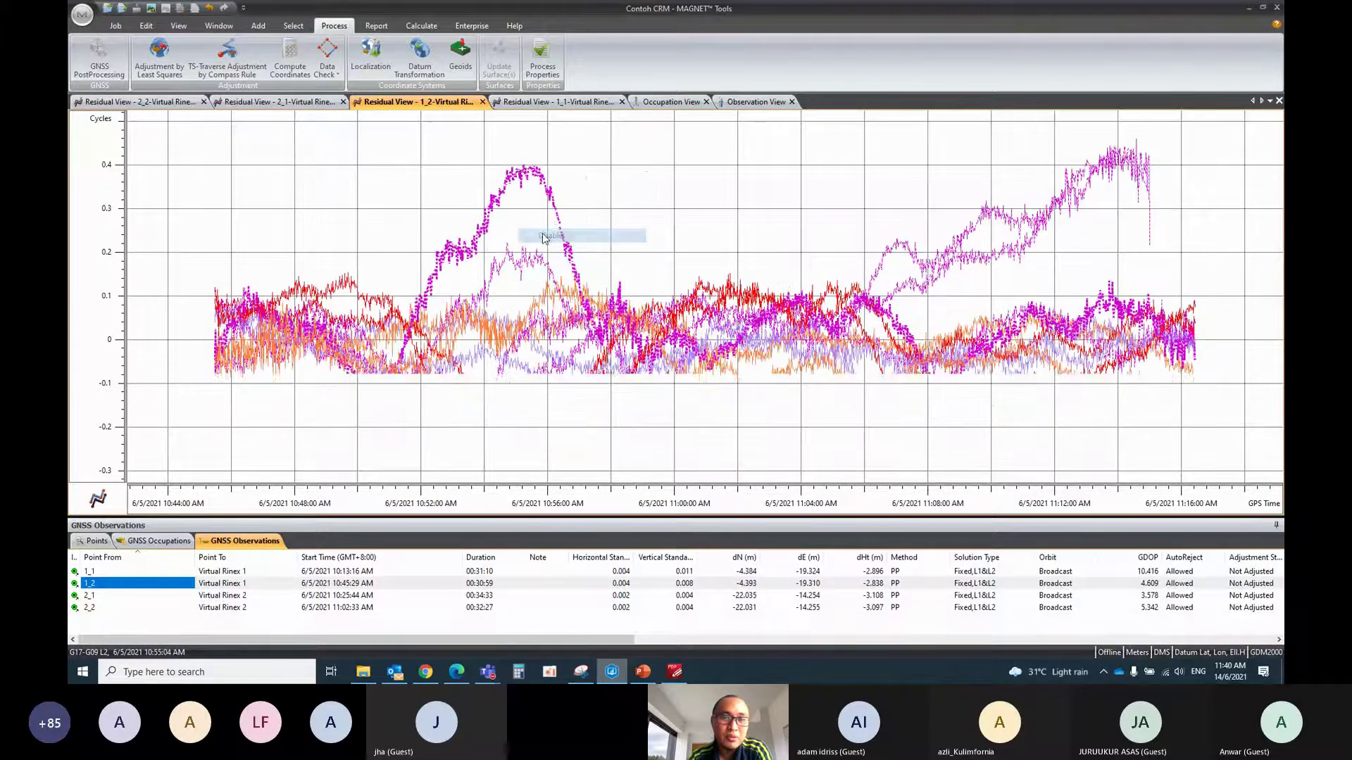
left_click(103, 69)
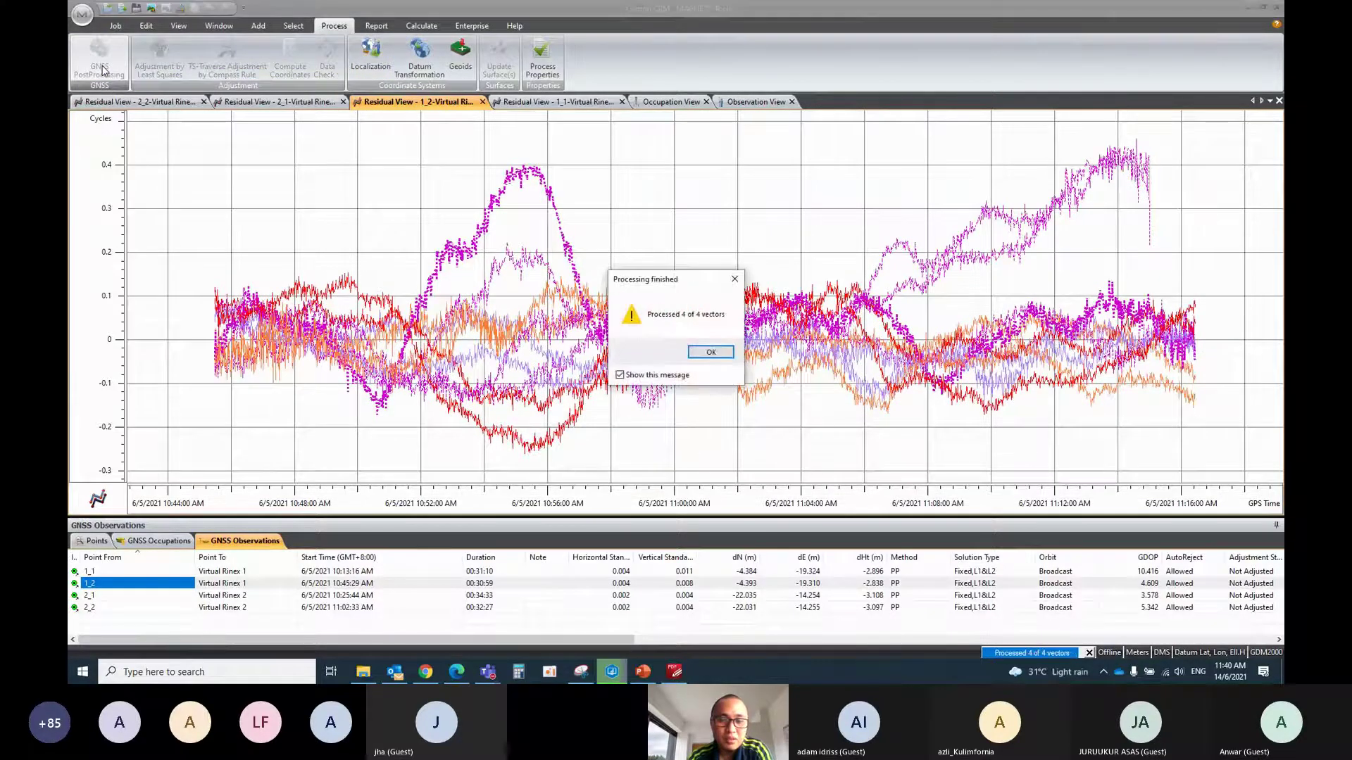
left_click(711, 353)
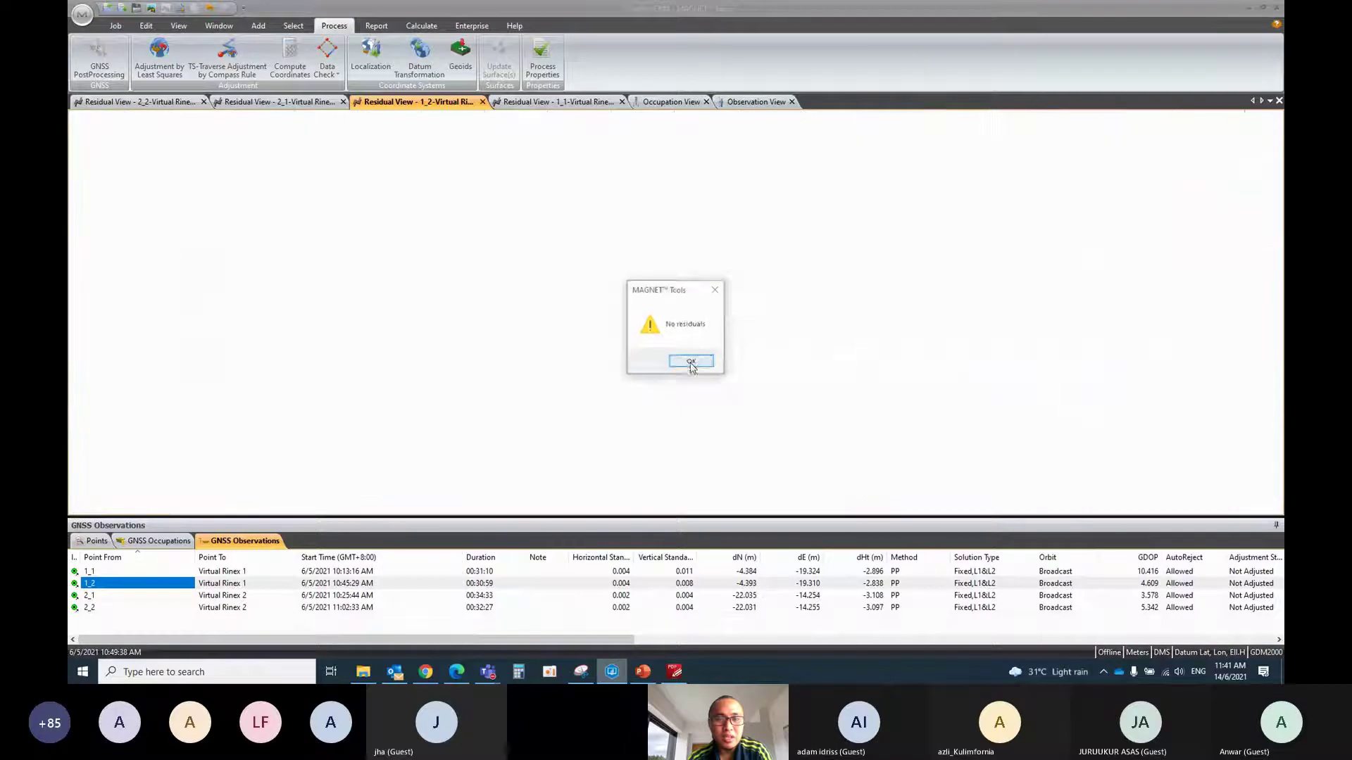
Dismiss the No residuals warning
left_click(692, 363)
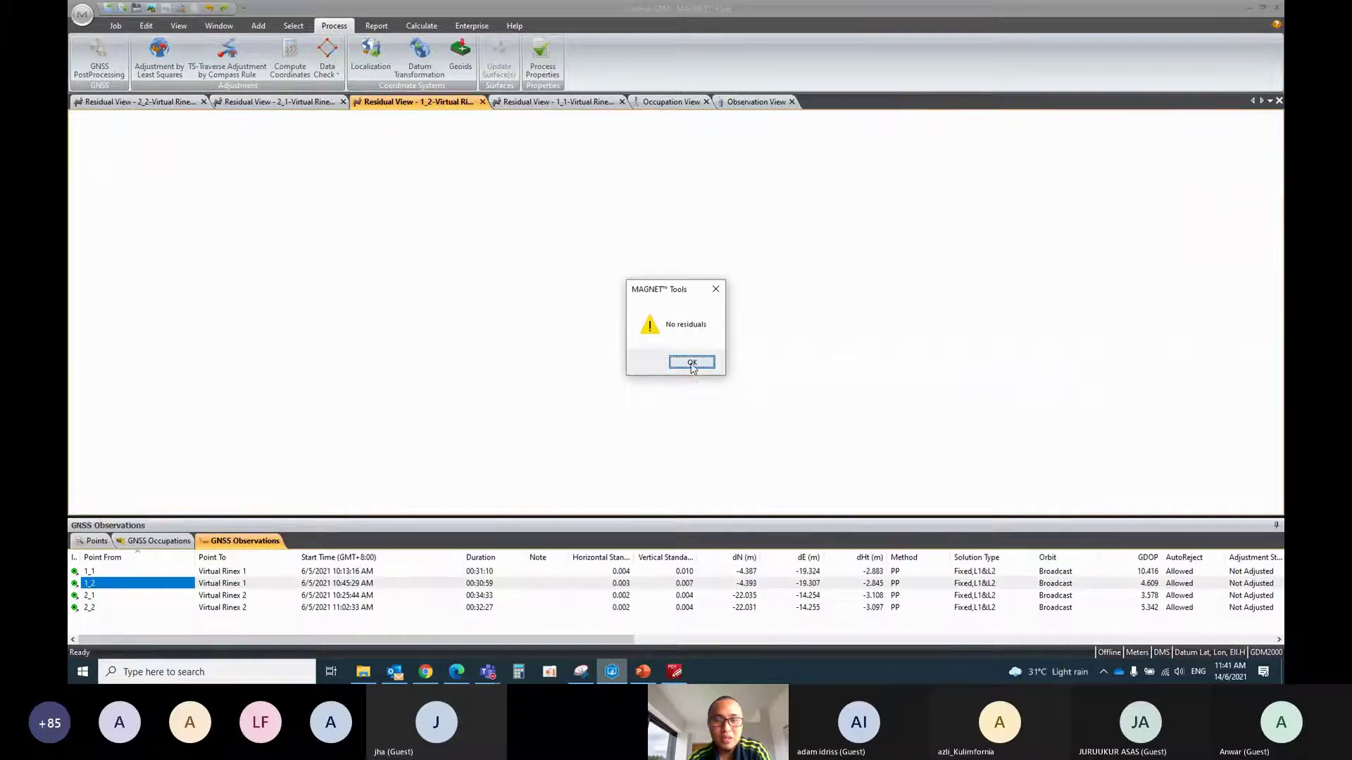
left_click(691, 363)
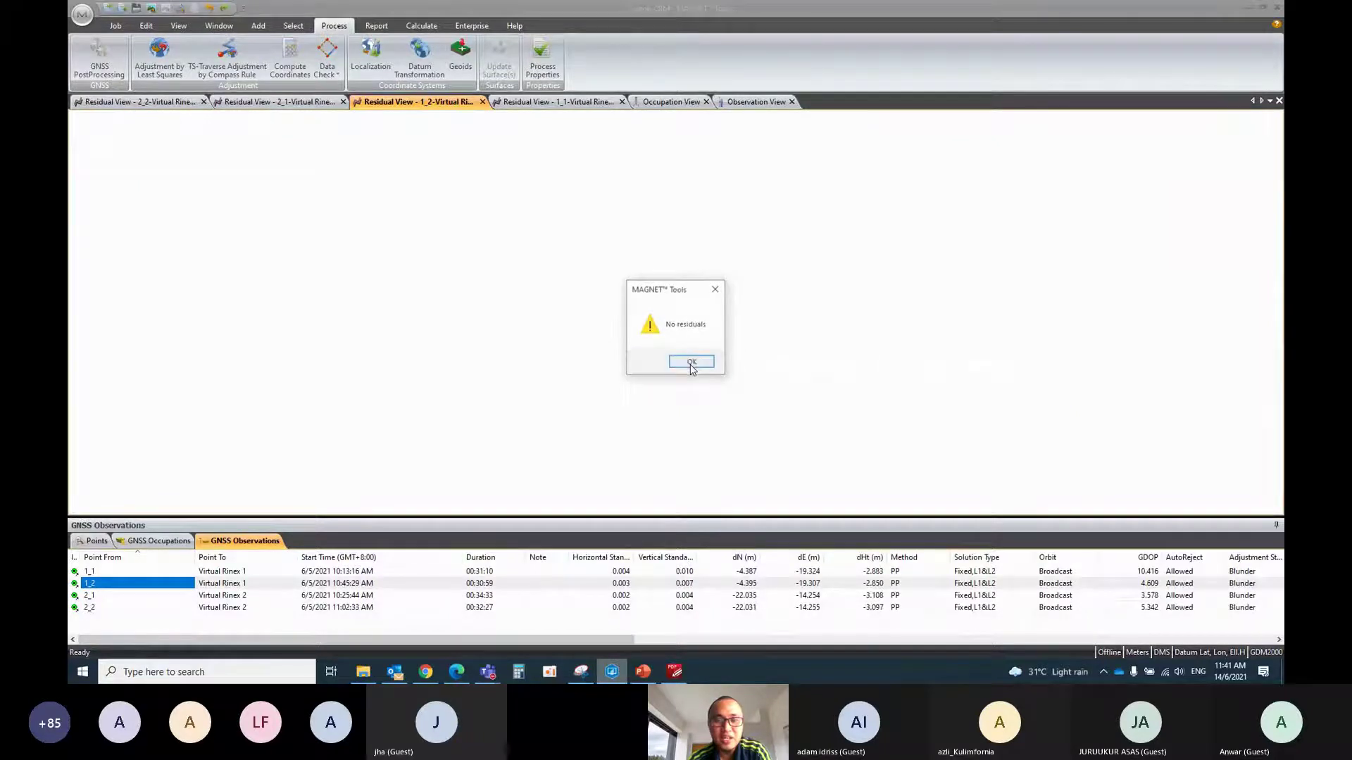
left_click(691, 363)
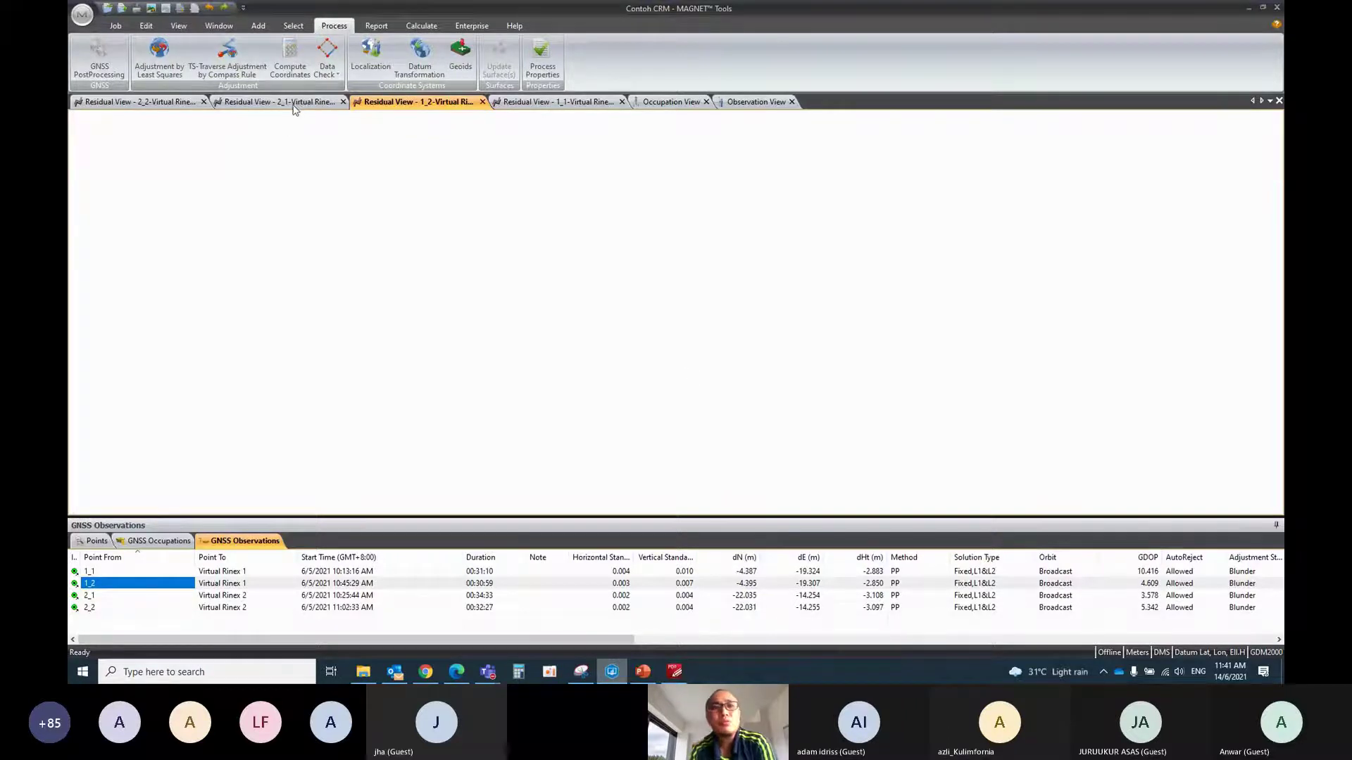
Switch to the Occupation View and expand point 1_1 to list its satellite tracks
left_click(665, 102)
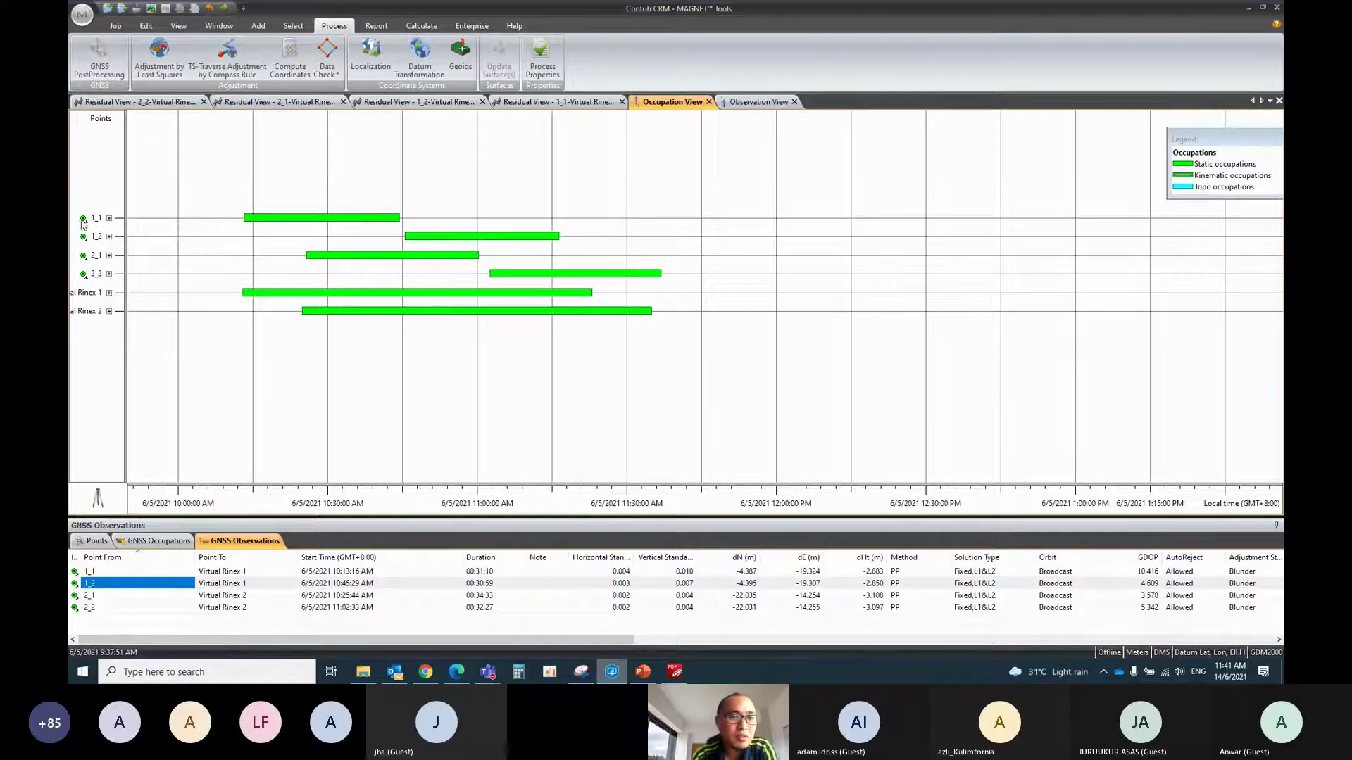
left_click(109, 218)
scroll(335, 347, "up", 2)
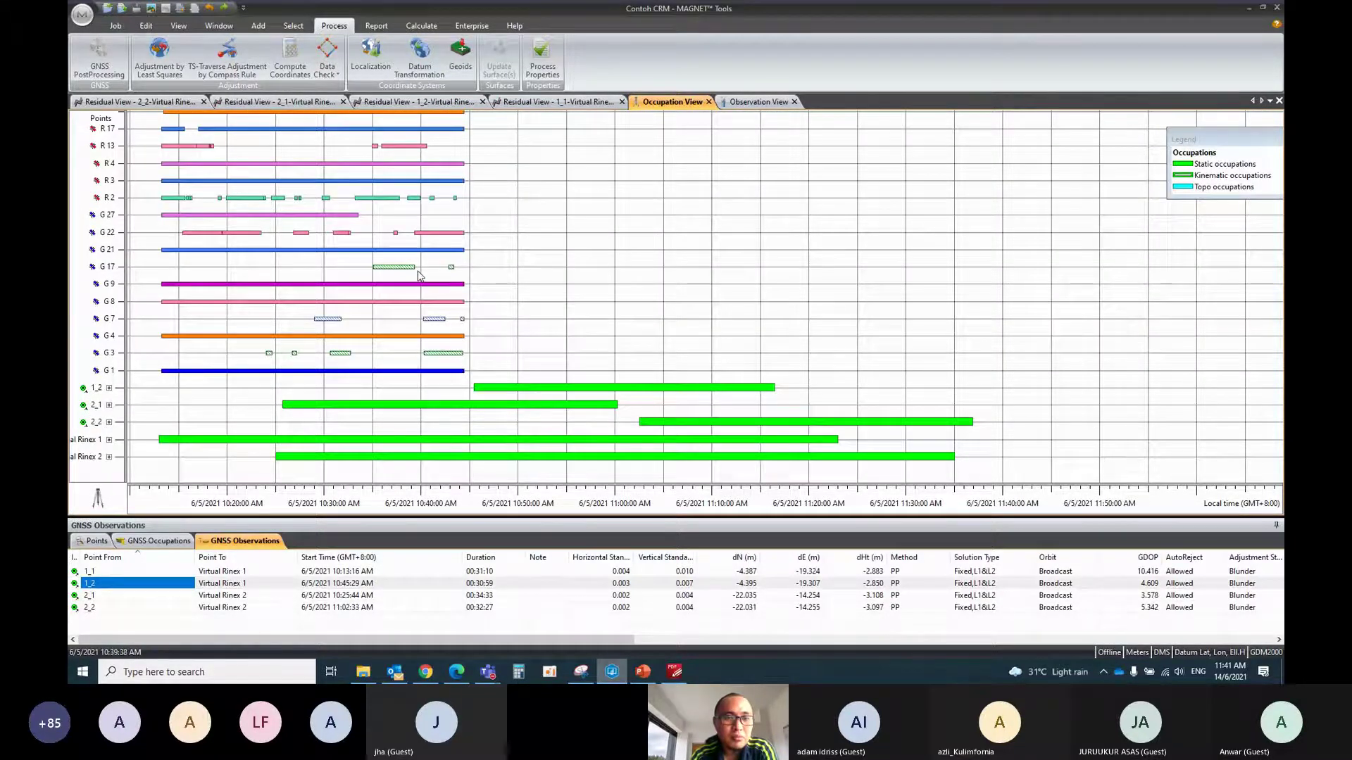
scroll(297, 269, "down", 3)
scroll(421, 341, "up", 2)
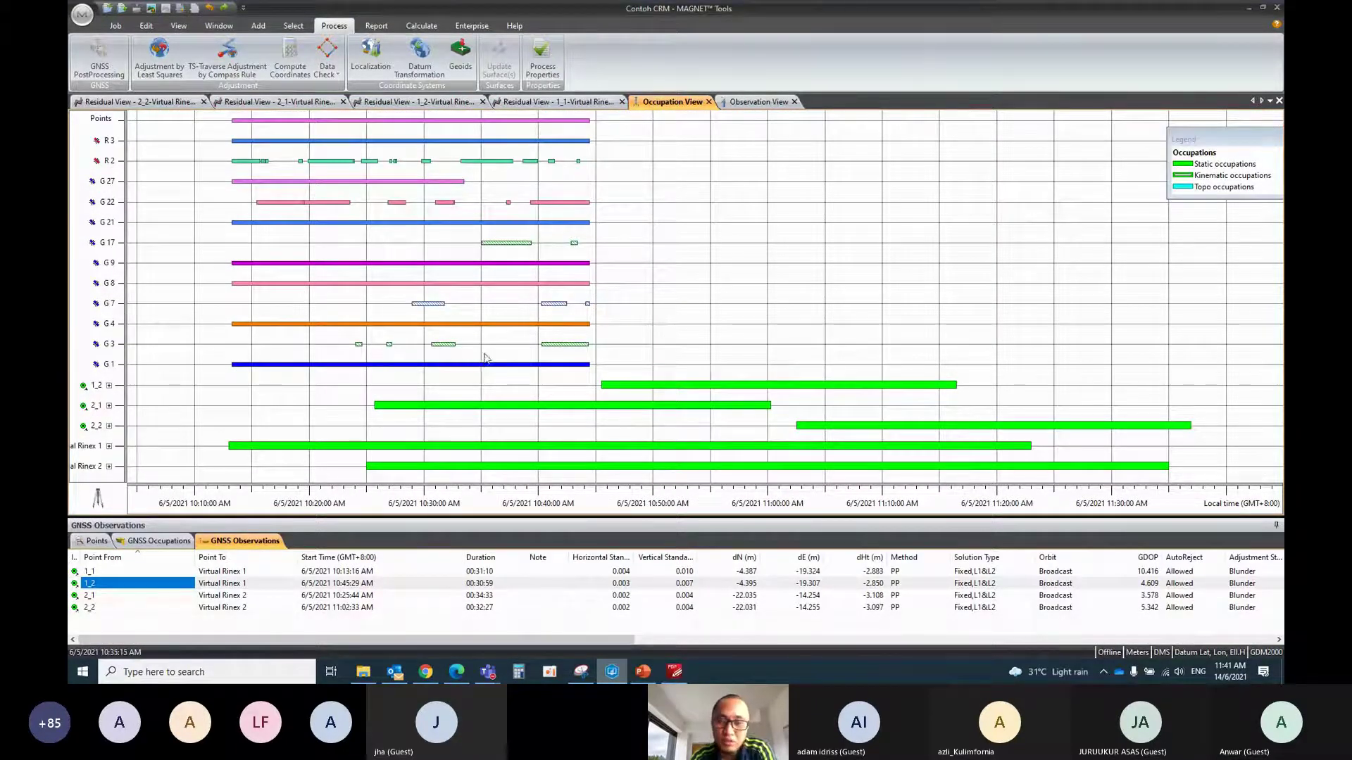
scroll(429, 334, "down", 1)
scroll(431, 338, "up", 5)
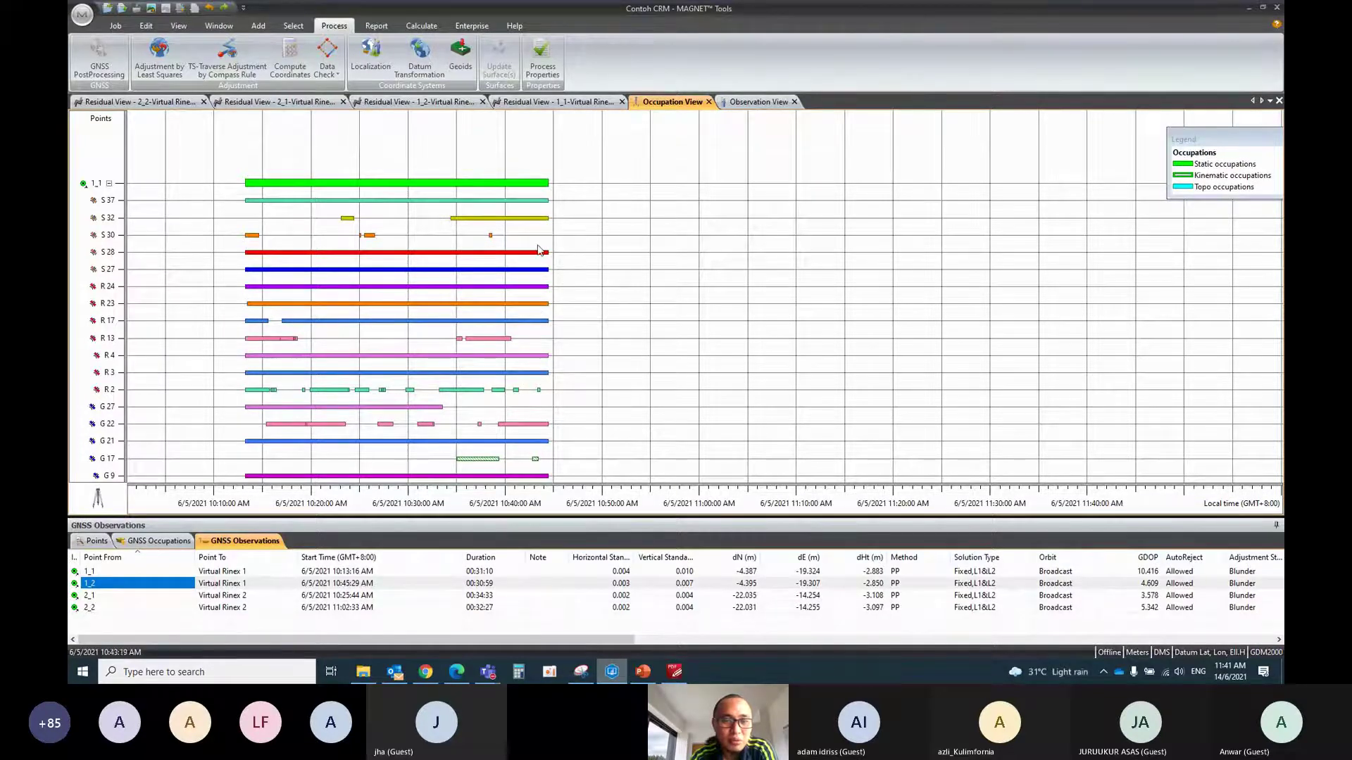
Disable R 23, R 24, S 27 and S 28 in their final epochs near 10:44
left_click_drag(539, 250, 559, 310)
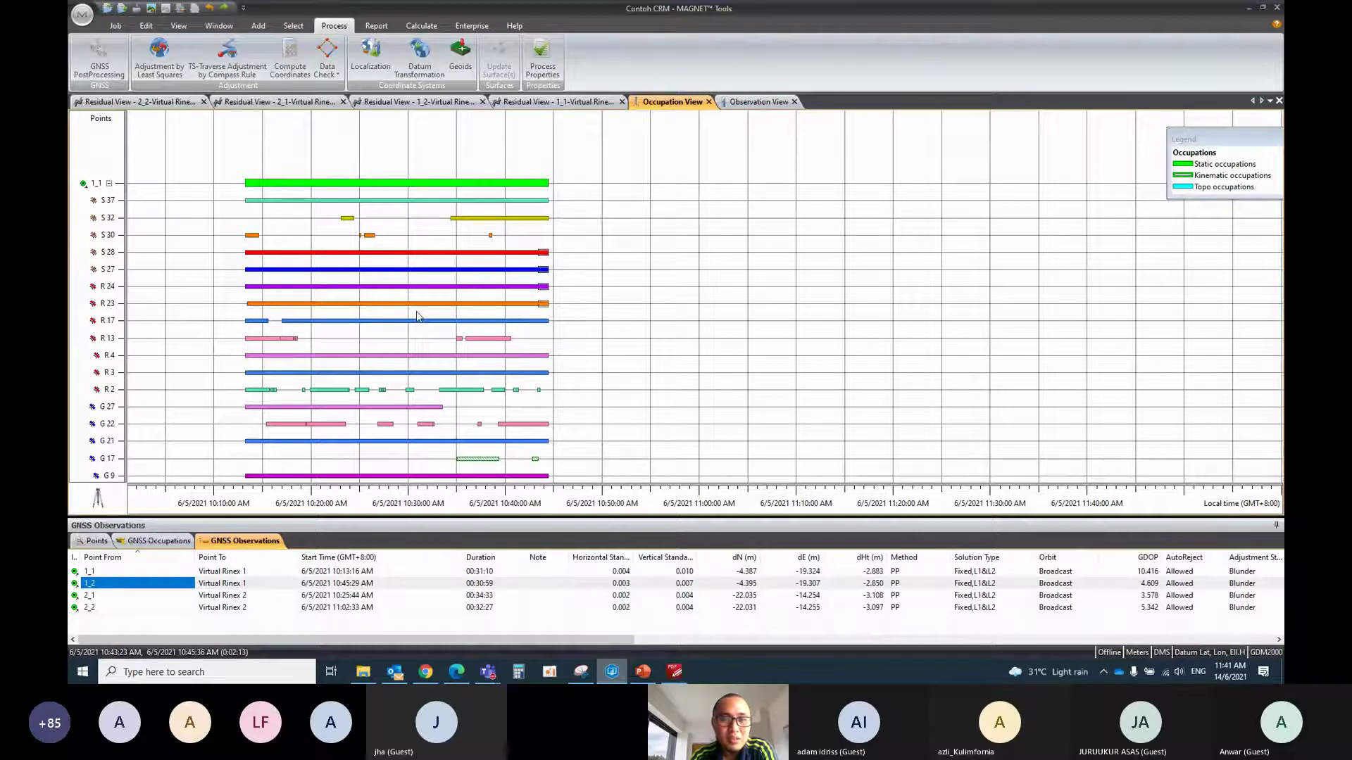
right_click(557, 303)
left_click(566, 308)
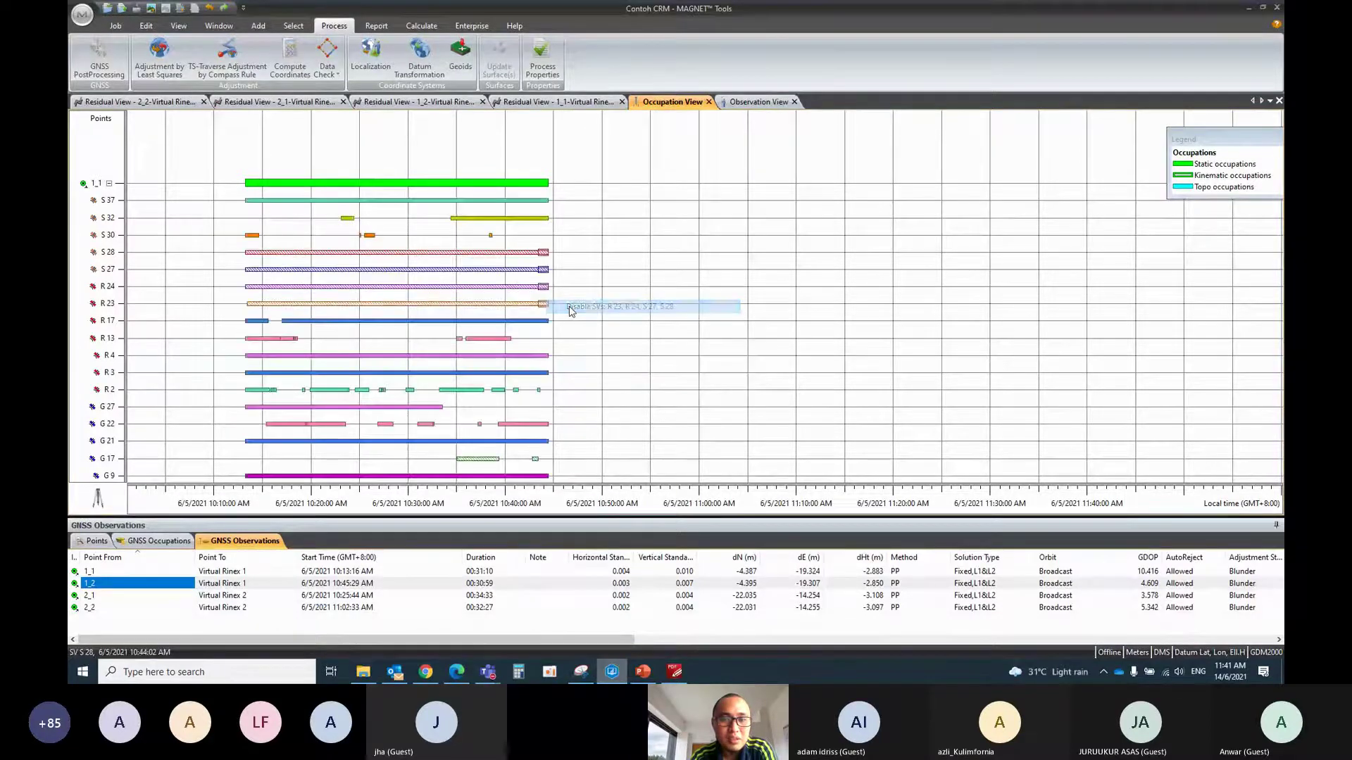
right_click(546, 255)
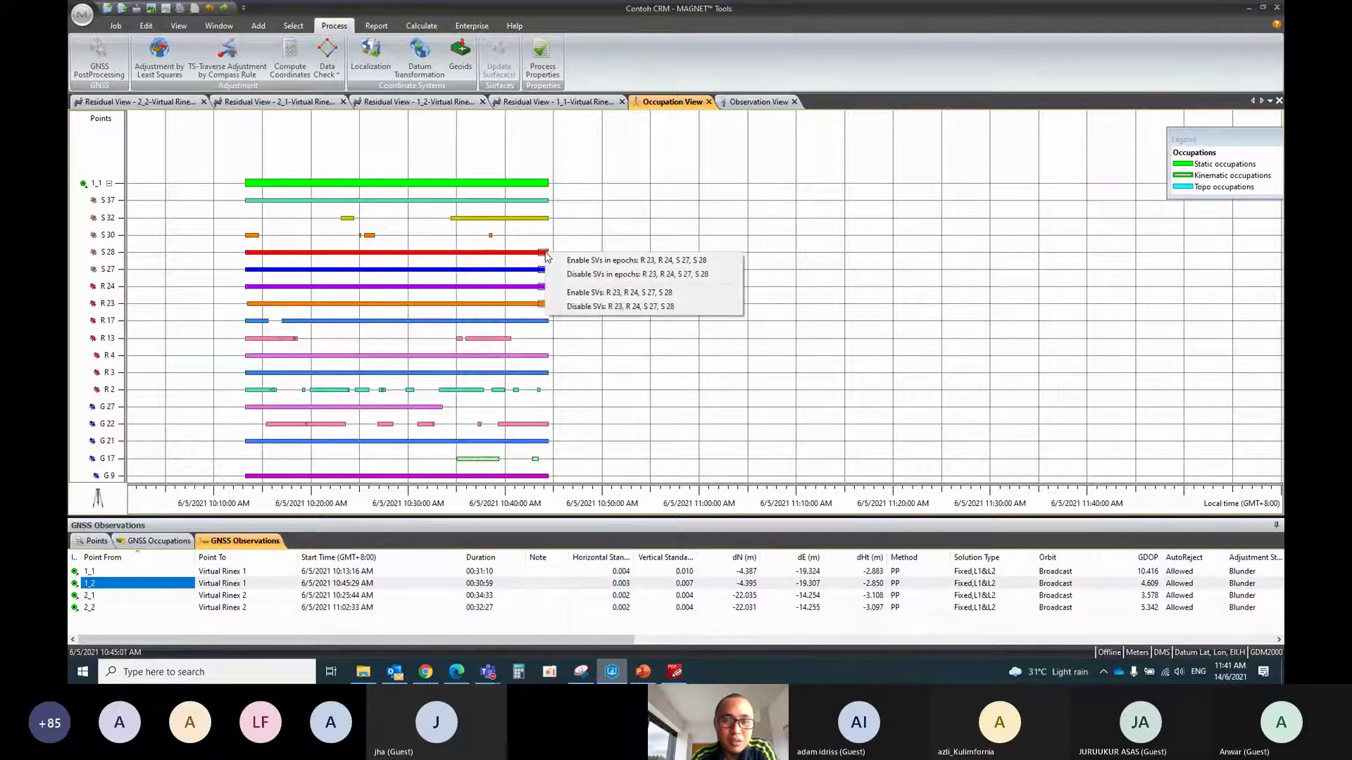
left_click(575, 276)
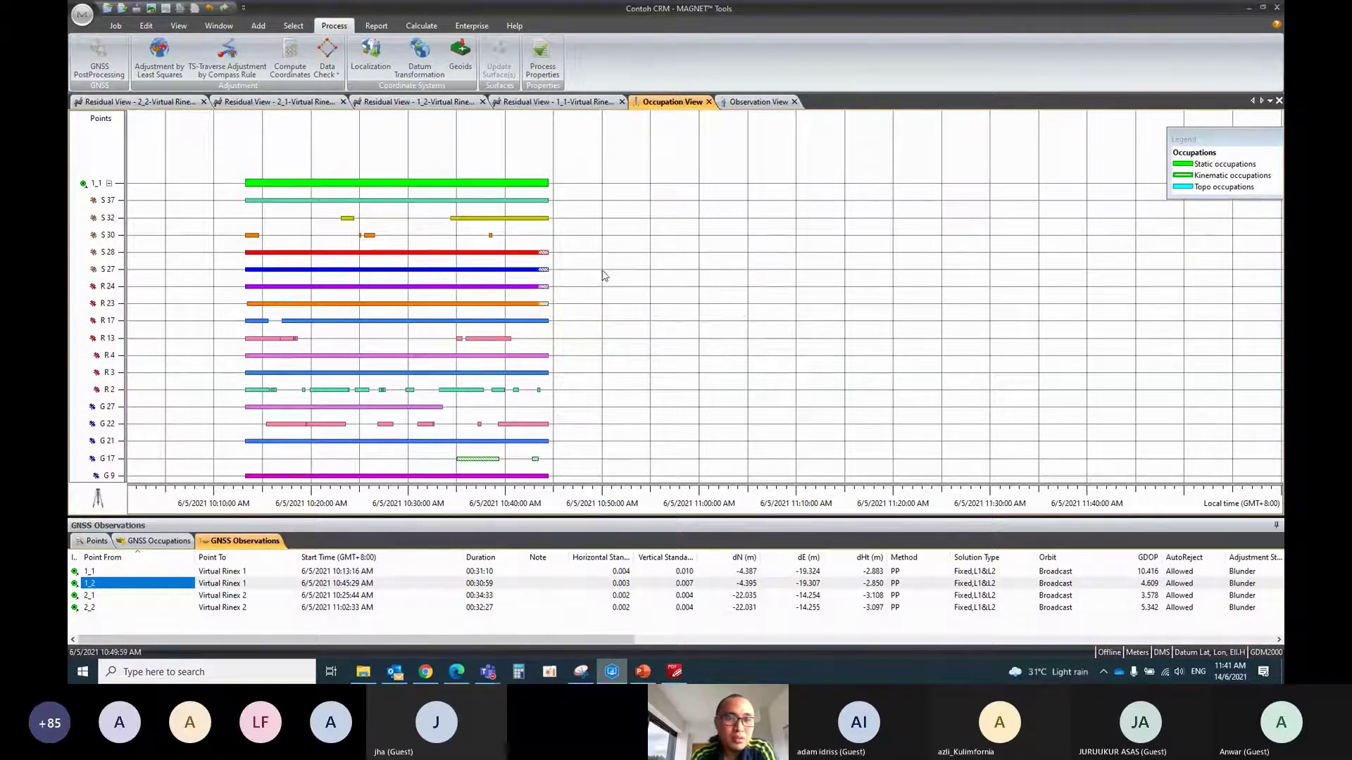
Disable R 23, R 24, S 27 and S 28 in the epochs near 10:13
left_click_drag(242, 249, 256, 317)
right_click(256, 317)
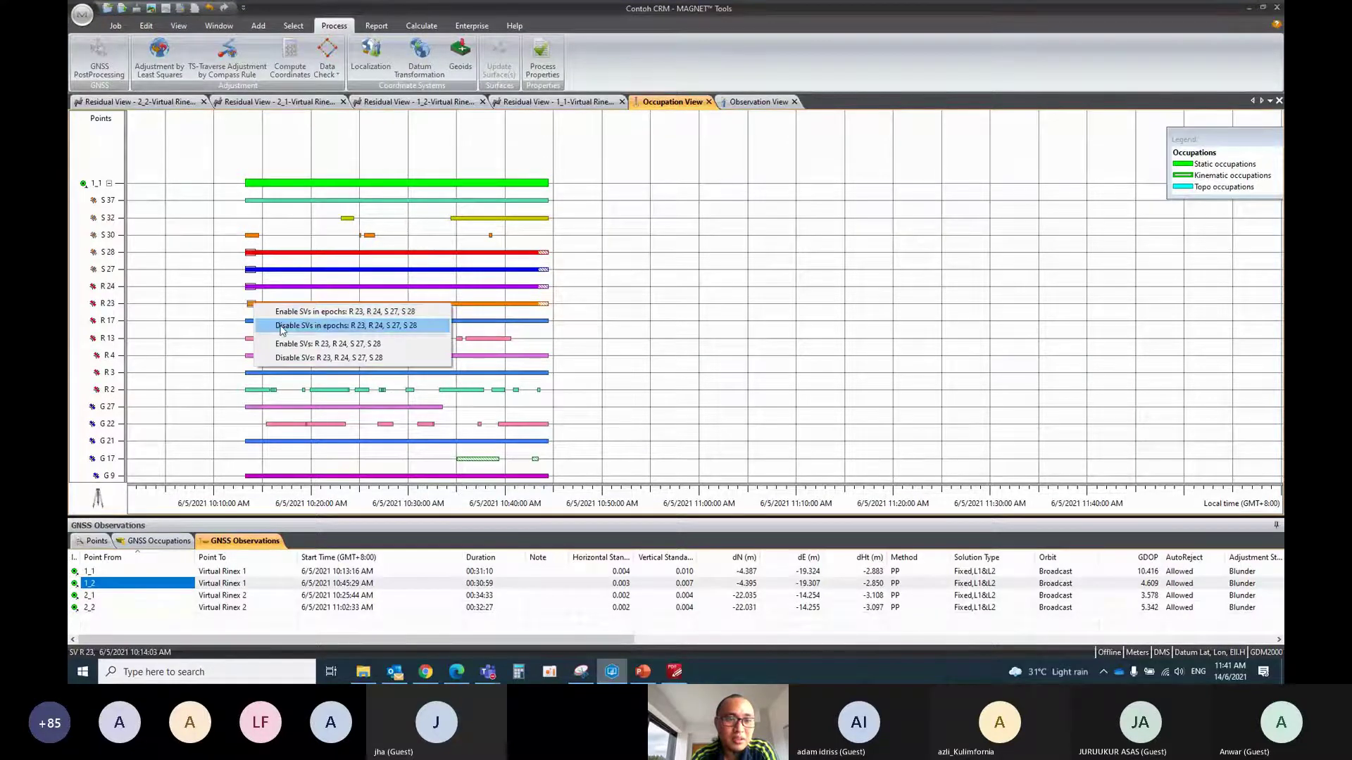
left_click(281, 325)
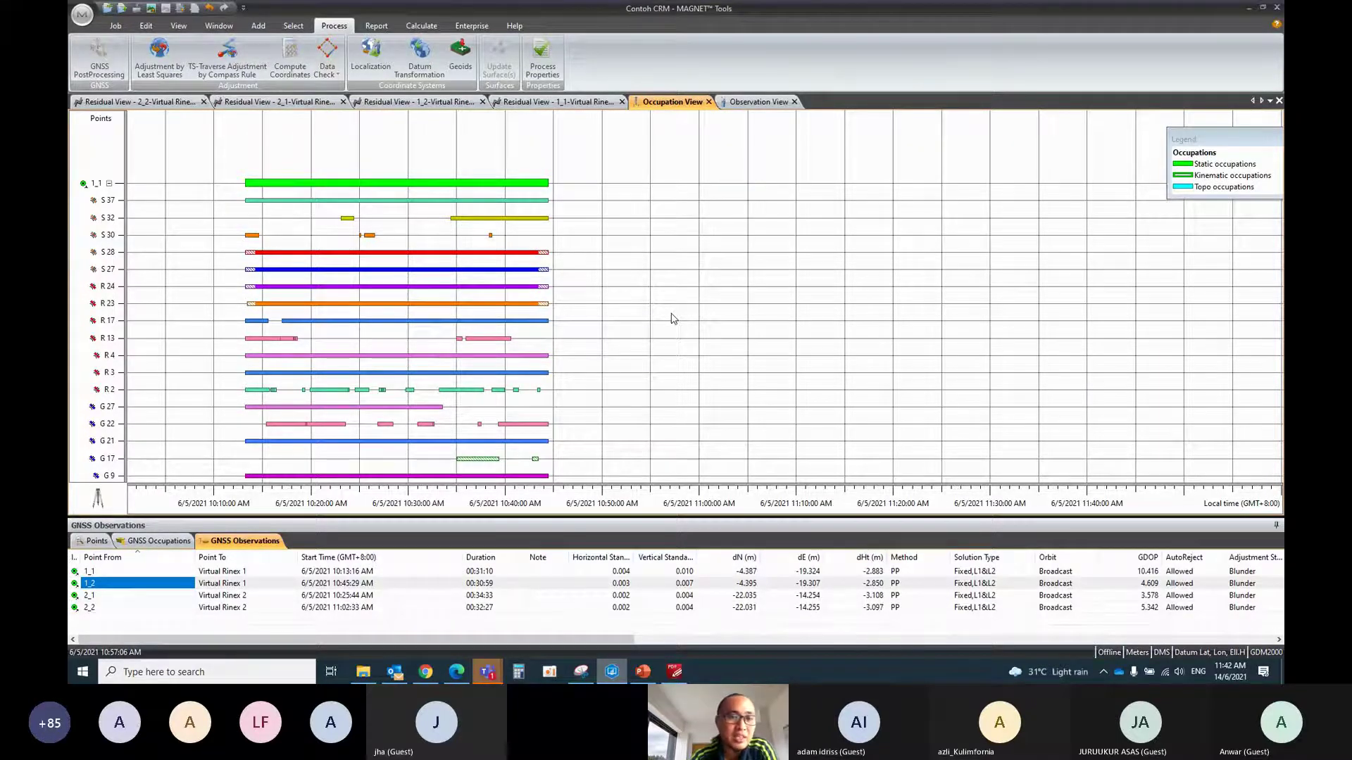
Re-enable the hatched end epochs of R 23, R 24, S 27 and S 28
left_click_drag(583, 310, 544, 255)
right_click(544, 255)
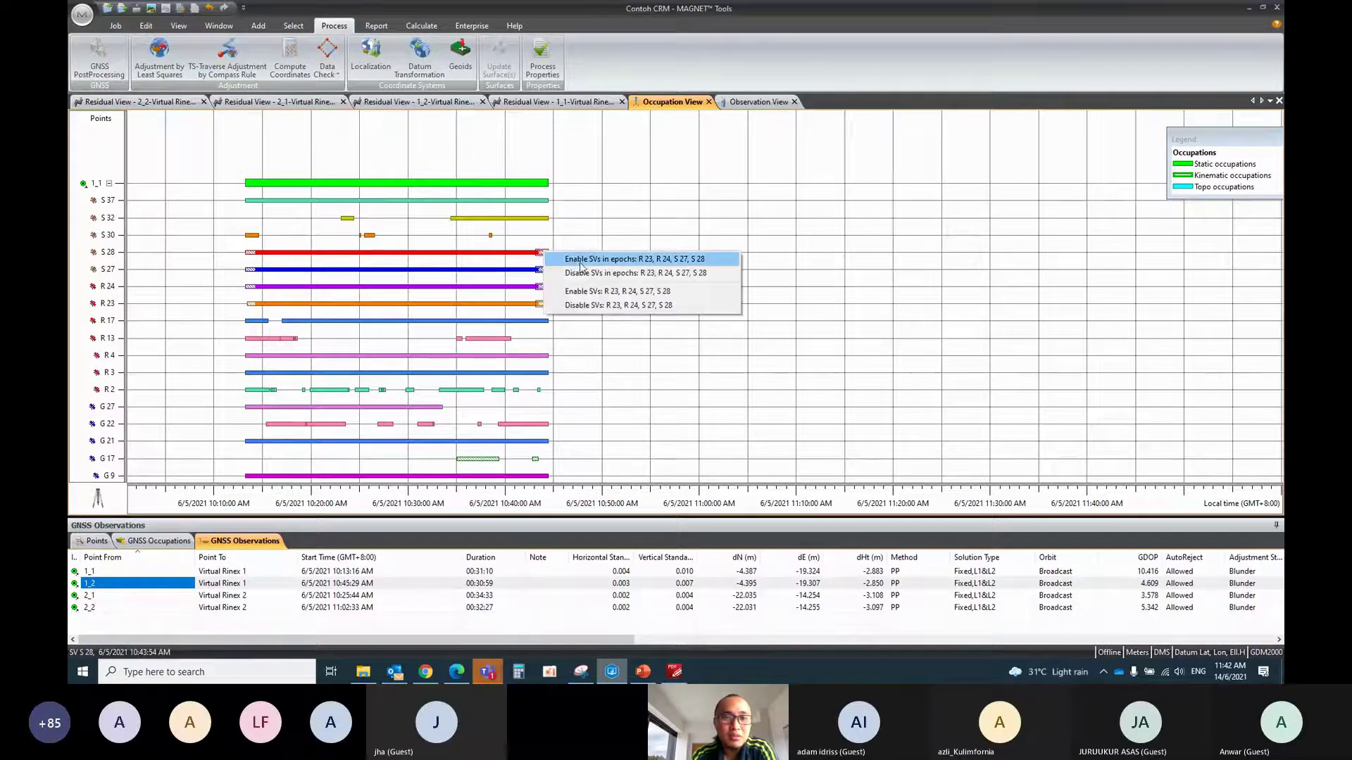
left_click(580, 265)
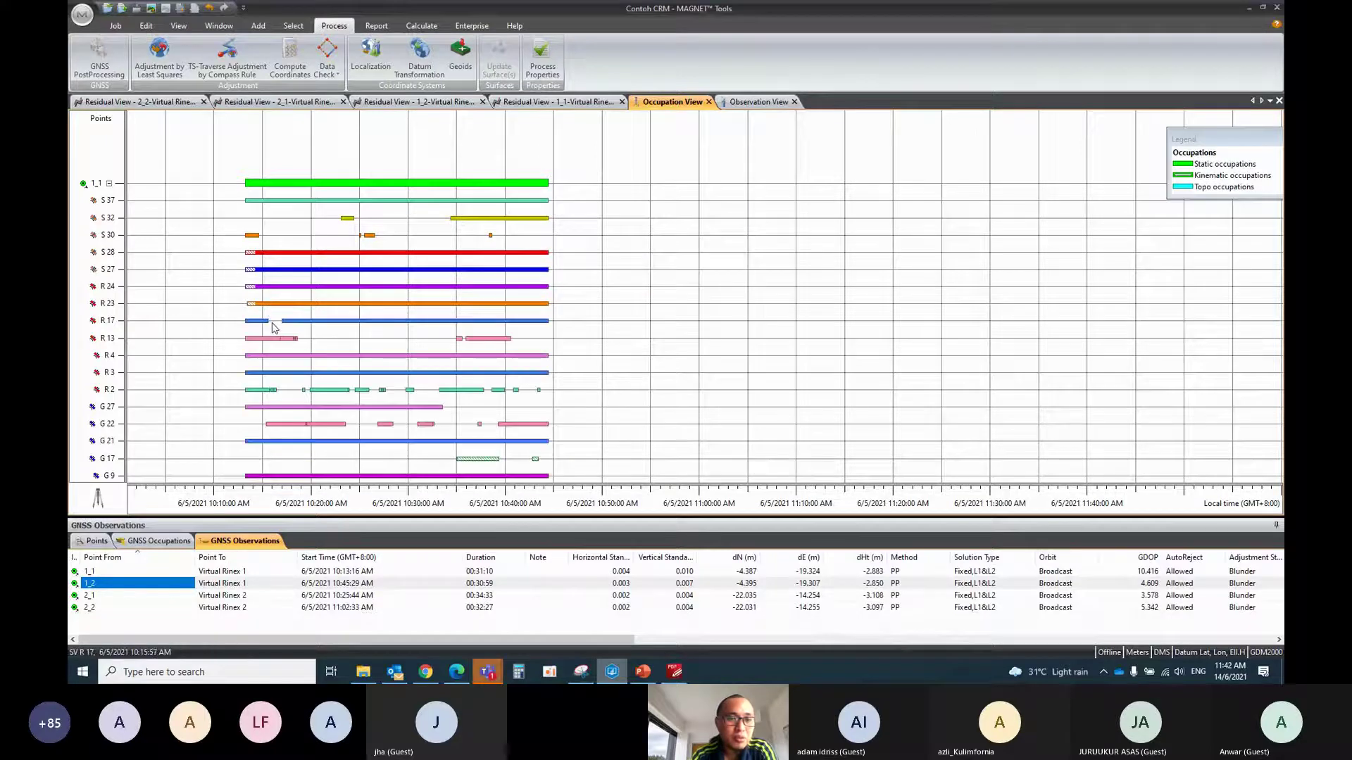
Disable the opening epochs of R 17, R 23, R 24, S 27 and S 28
left_click(257, 323)
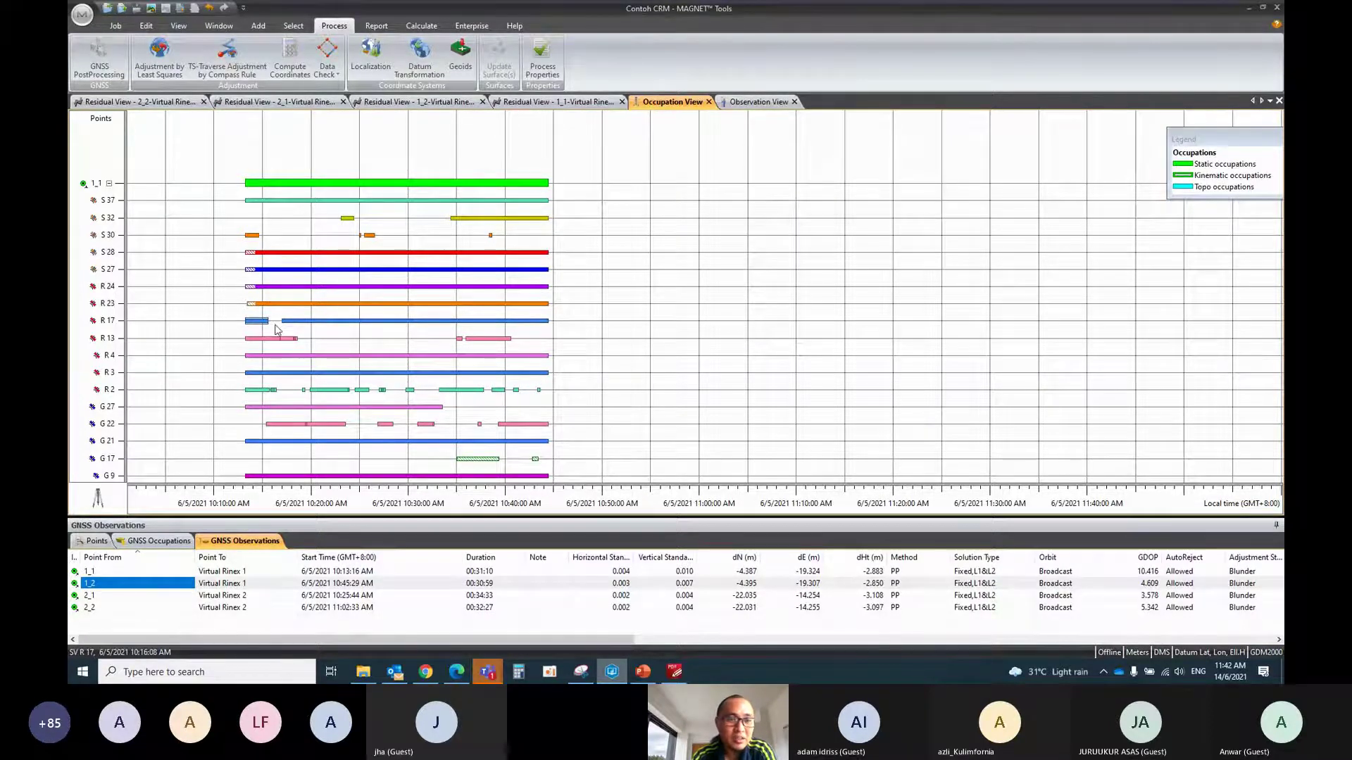
left_click_drag(275, 325, 222, 255)
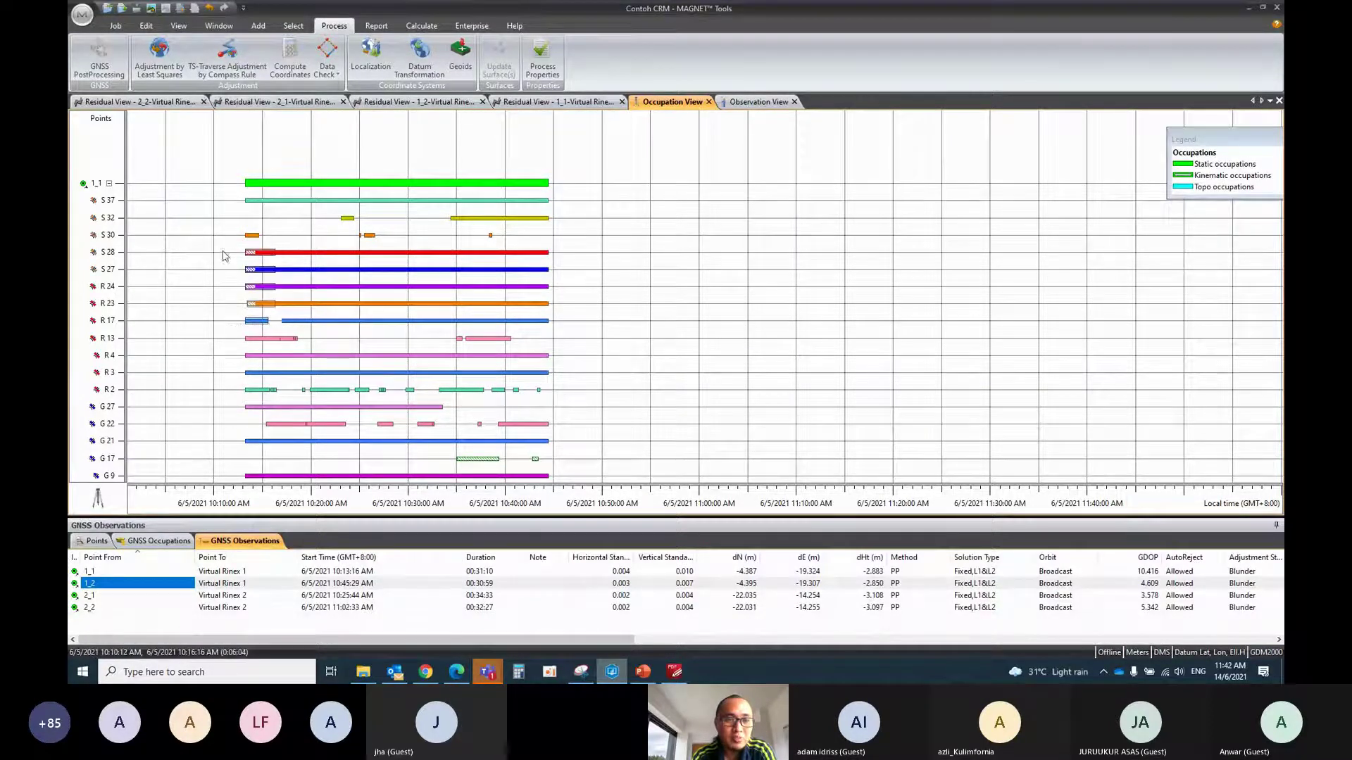
left_click(266, 325)
left_click_drag(266, 326, 219, 249)
right_click(250, 252)
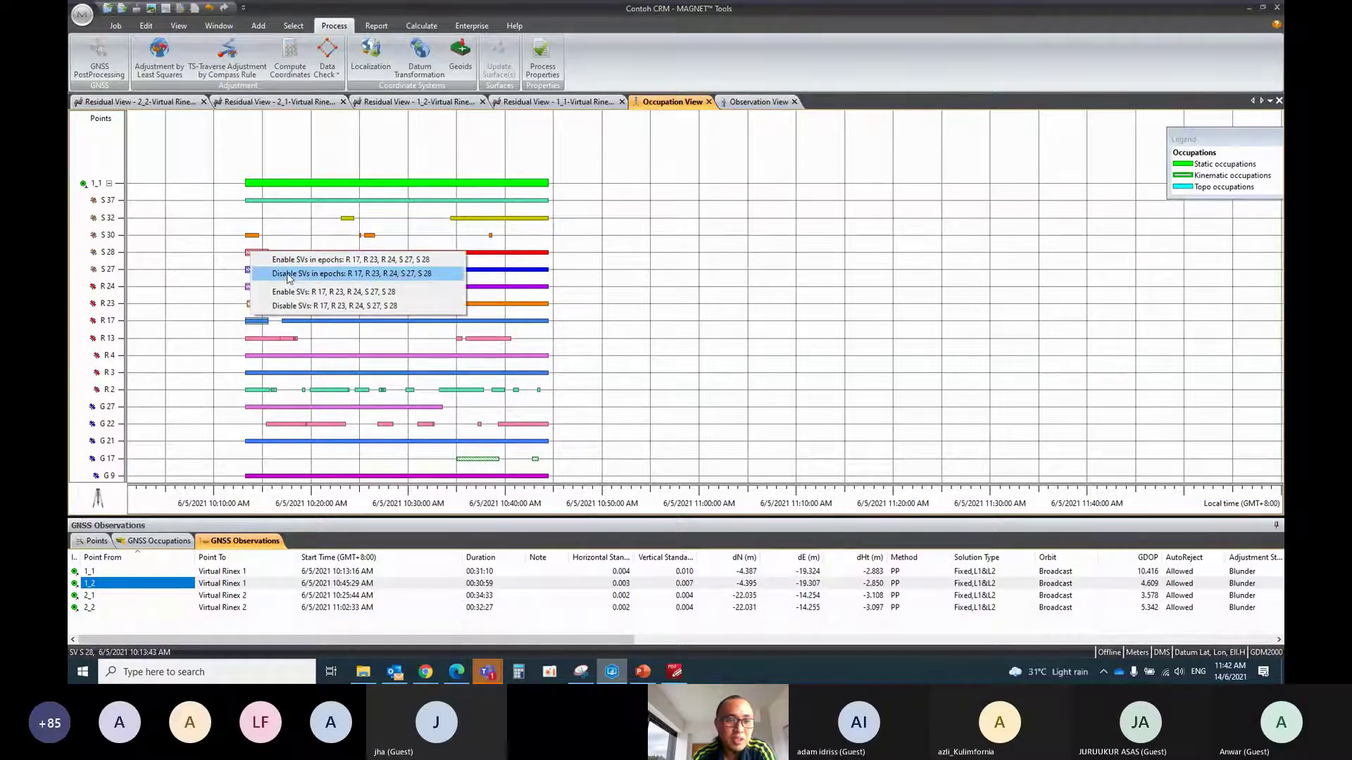
left_click(289, 278)
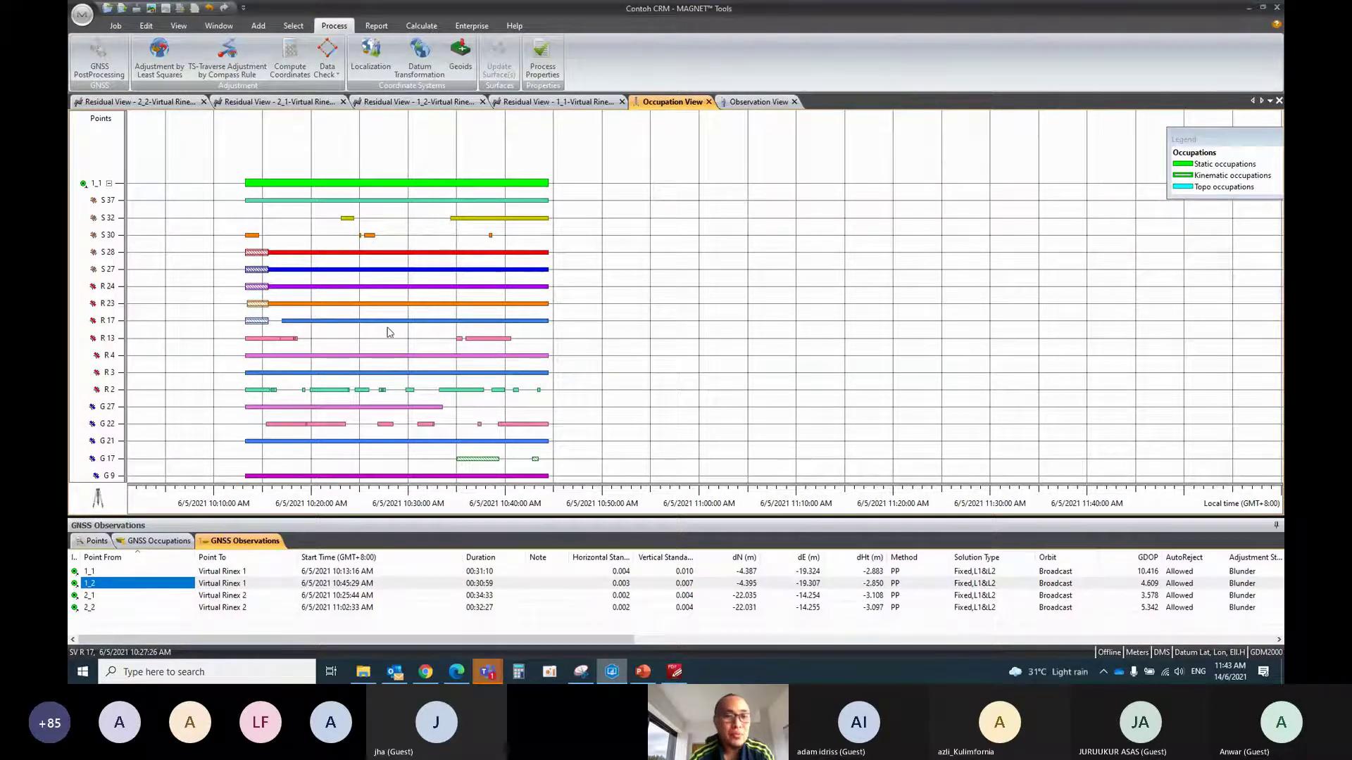
left_click(487, 672)
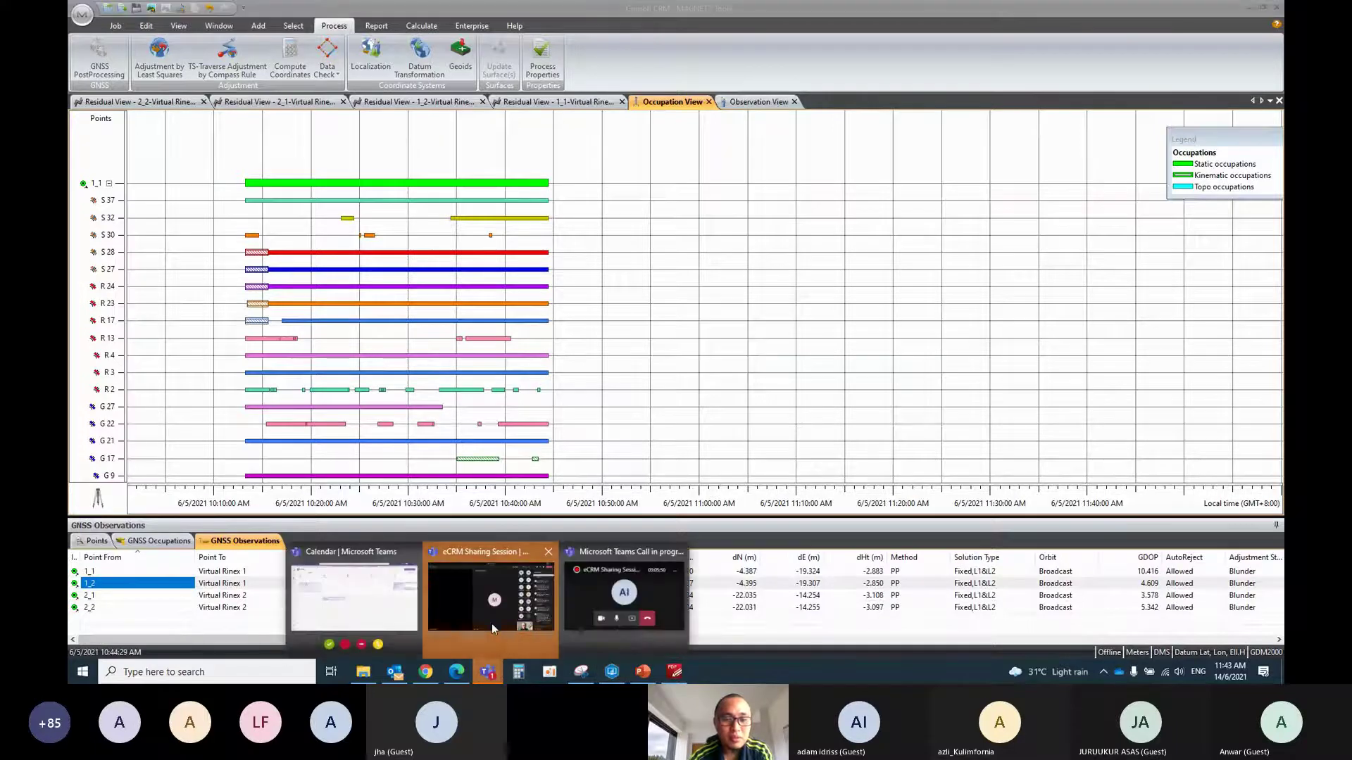
left_click(491, 623)
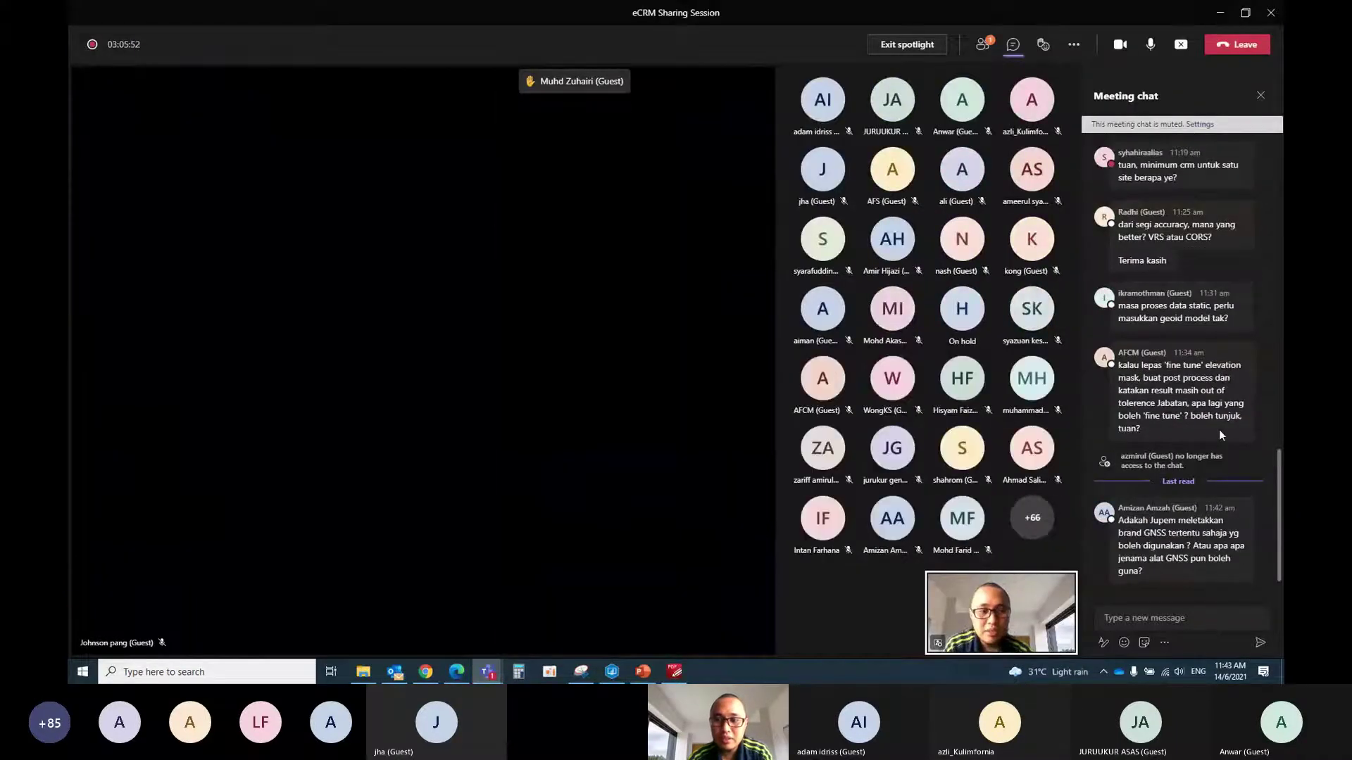
mouse_move(1218, 431)
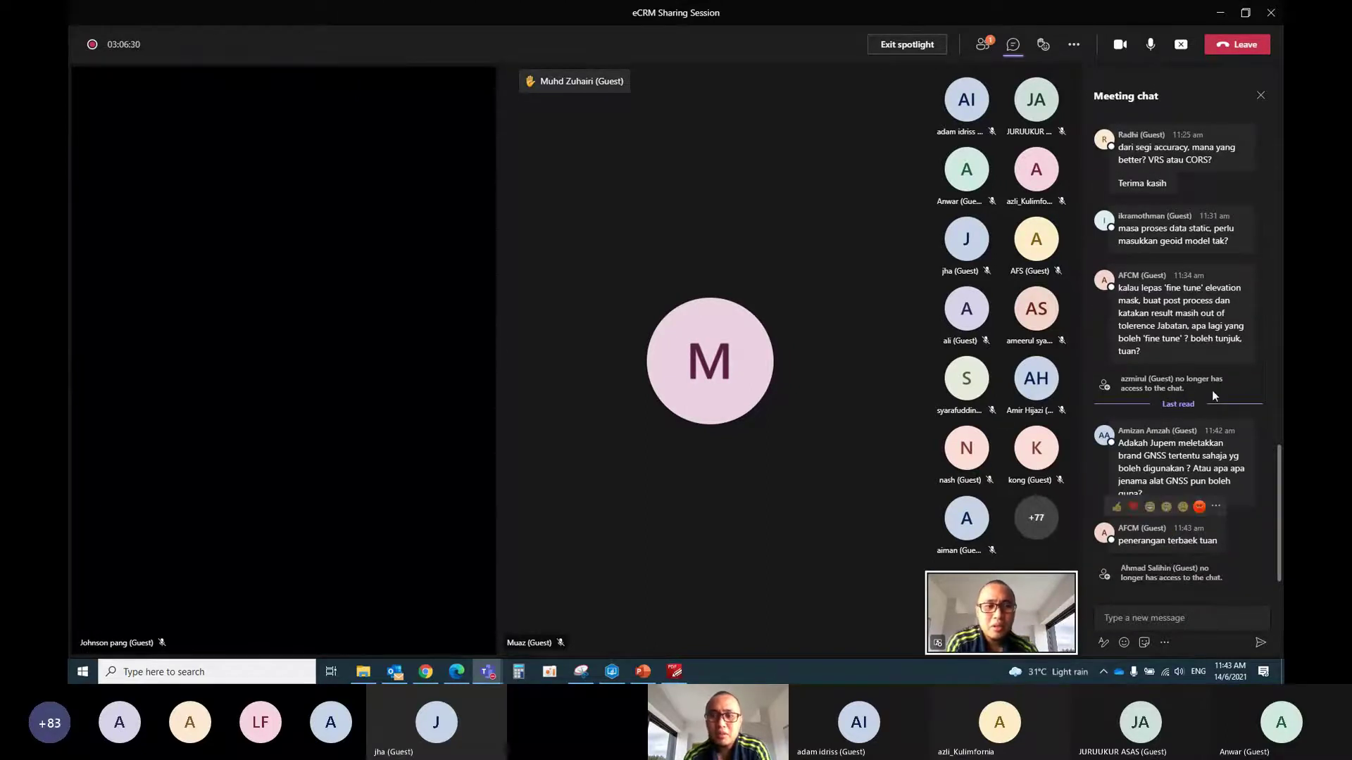
left_click(1224, 13)
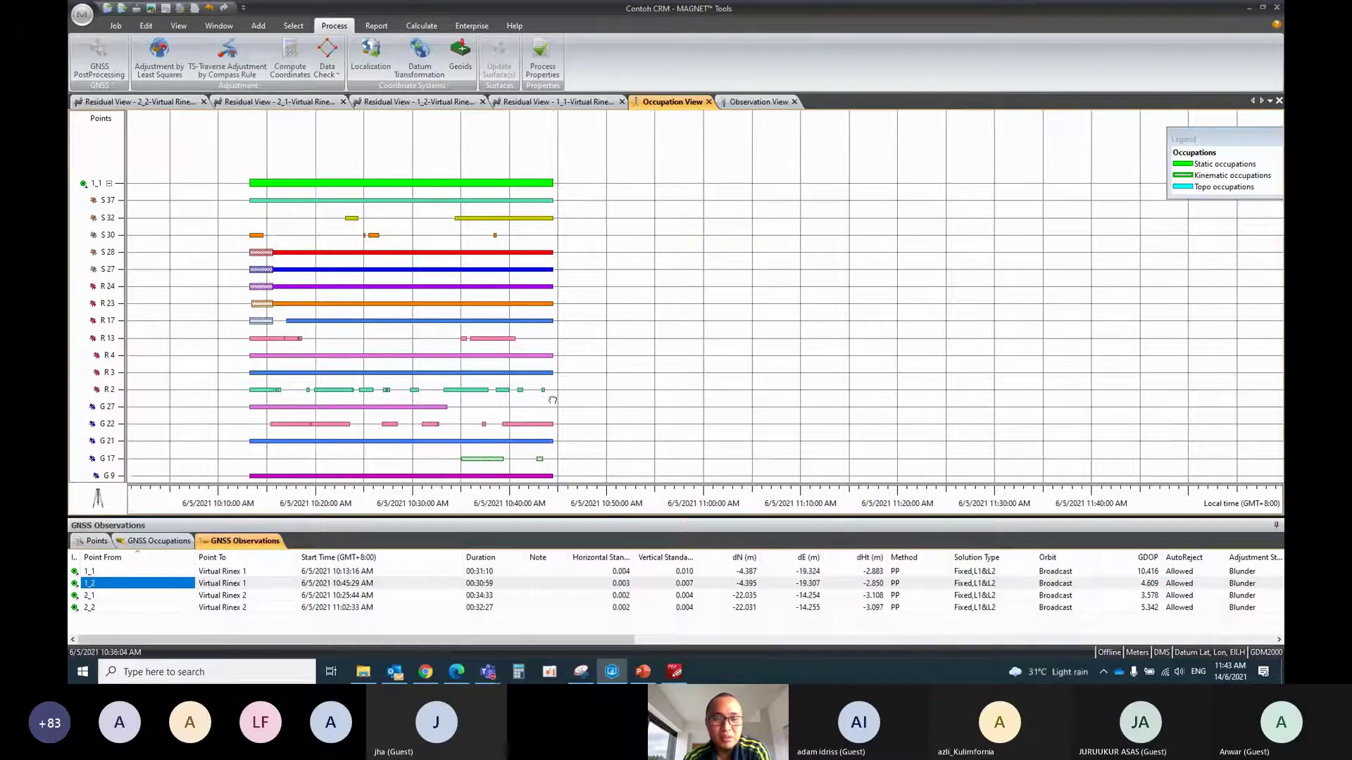
Pan and zoom onto satellites R 3 through G 1, select the G 9 and G 8 bars, then minimise MAGNET Tools
left_click_drag(460, 412, 557, 401)
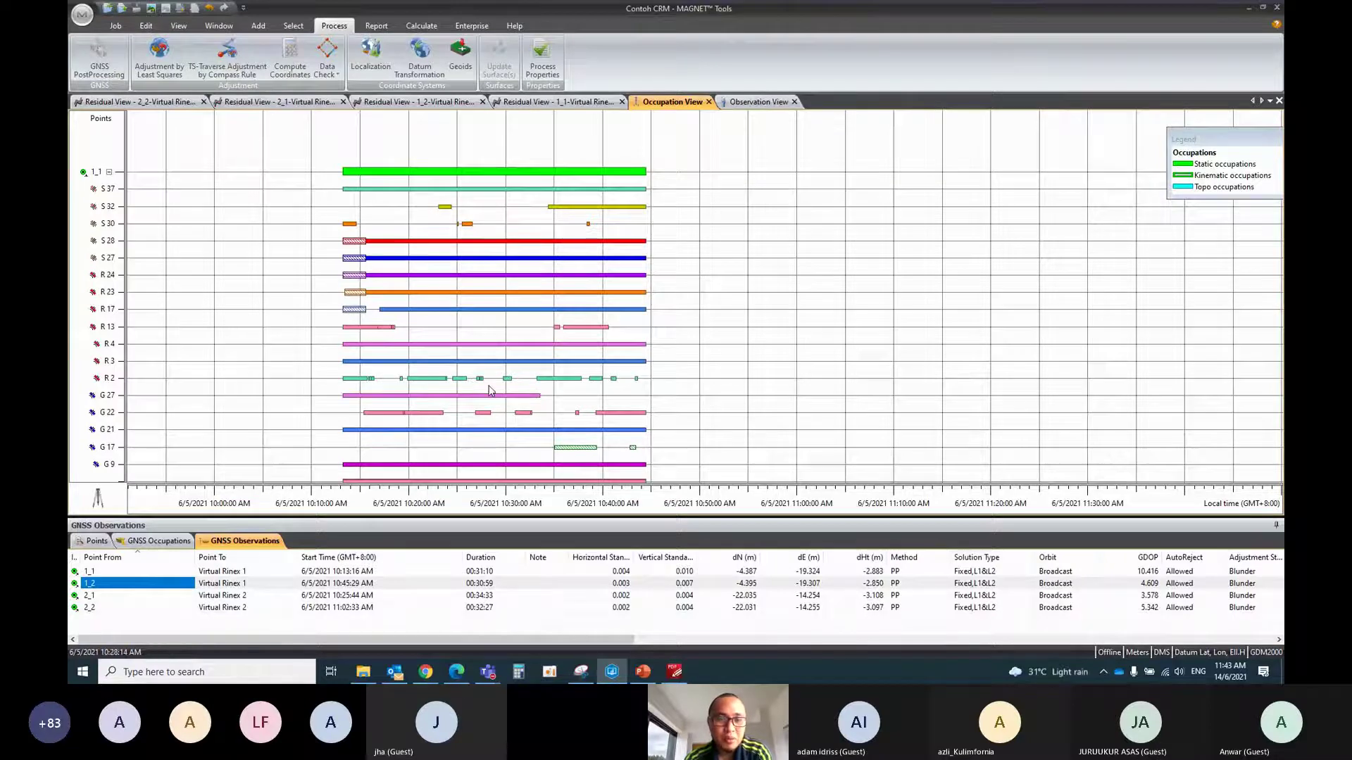
scroll(490, 391, "down", 1)
scroll(439, 354, "up", 2)
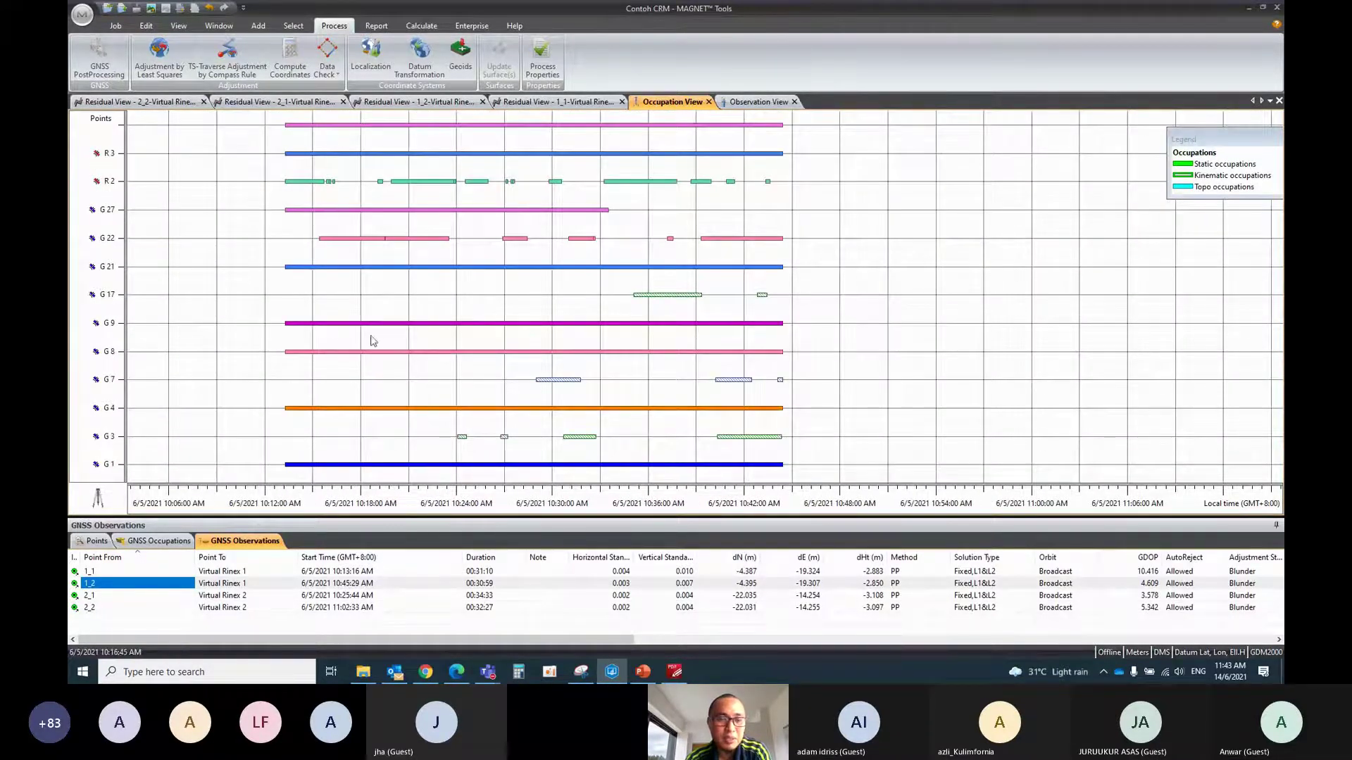
left_click(296, 325)
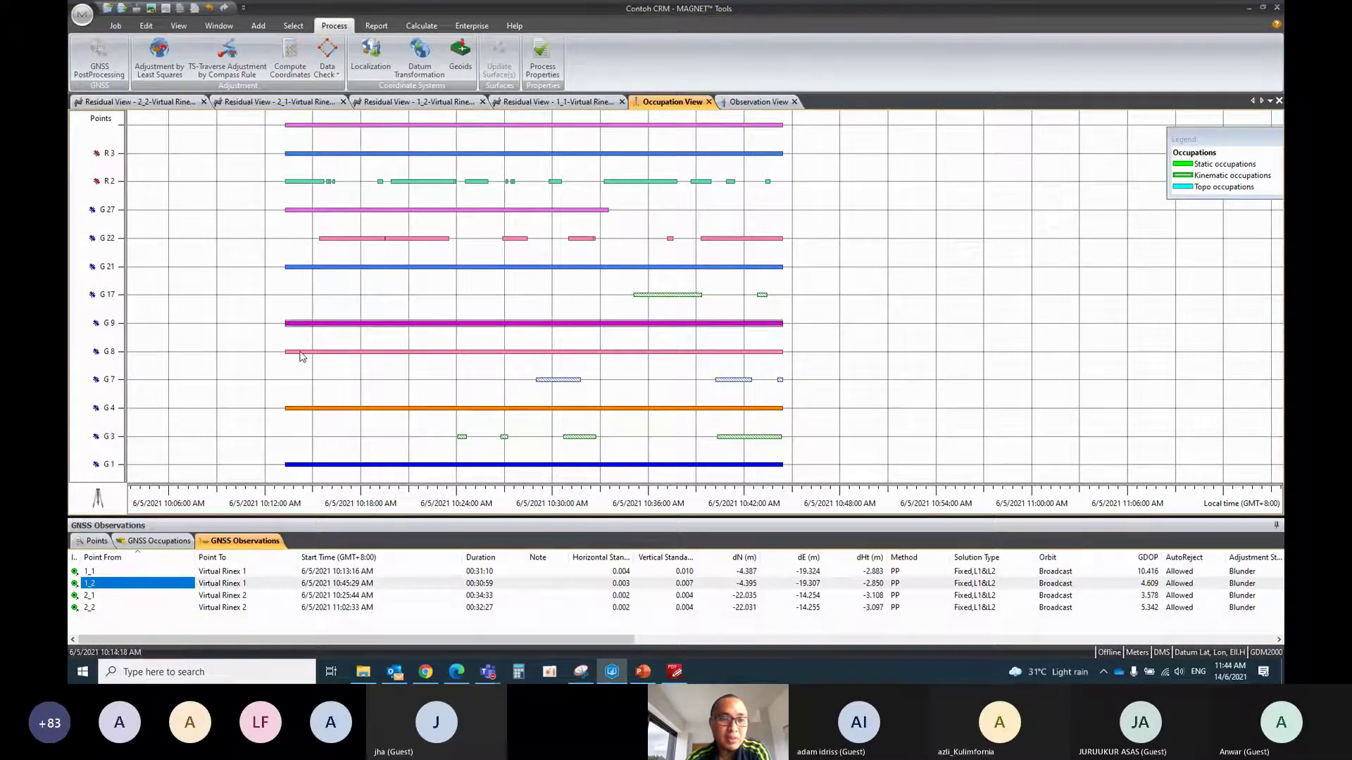
left_click(301, 354)
left_click(314, 325)
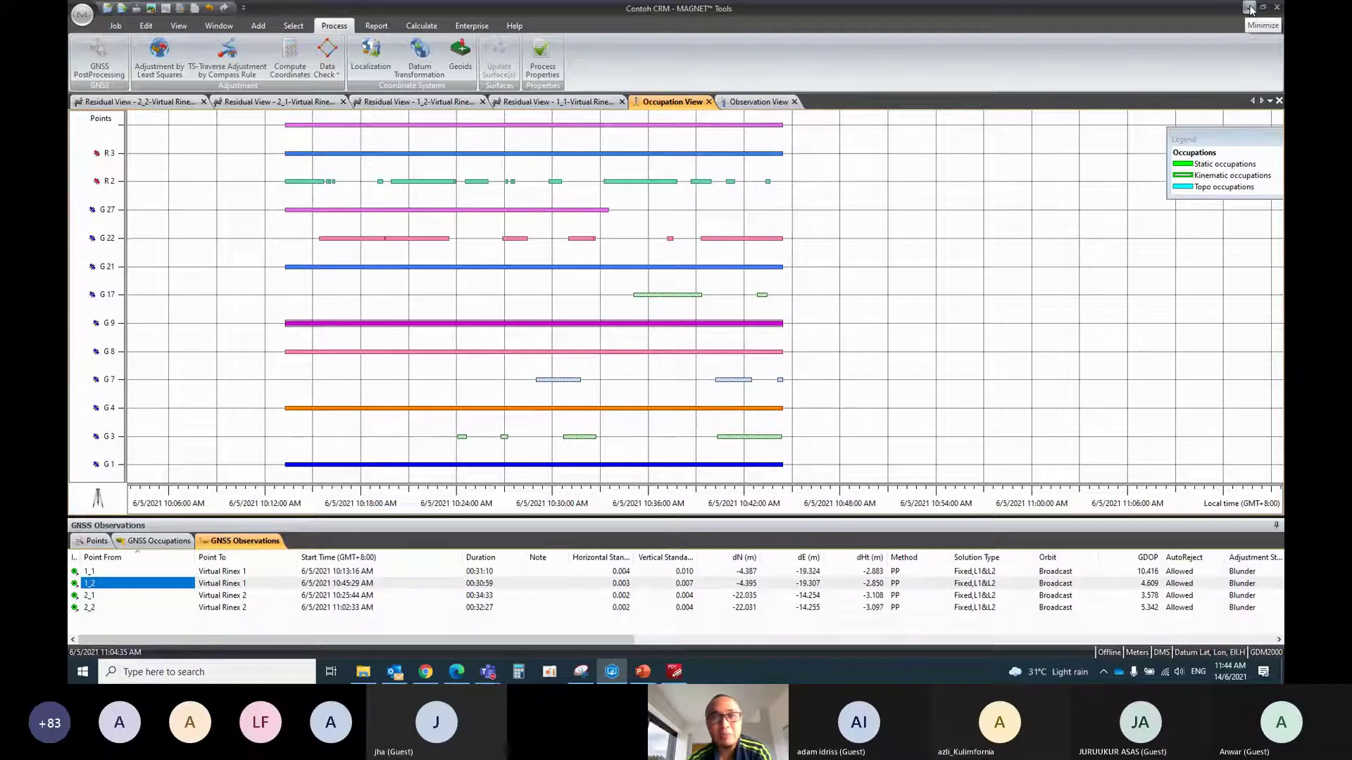
left_click(1250, 9)
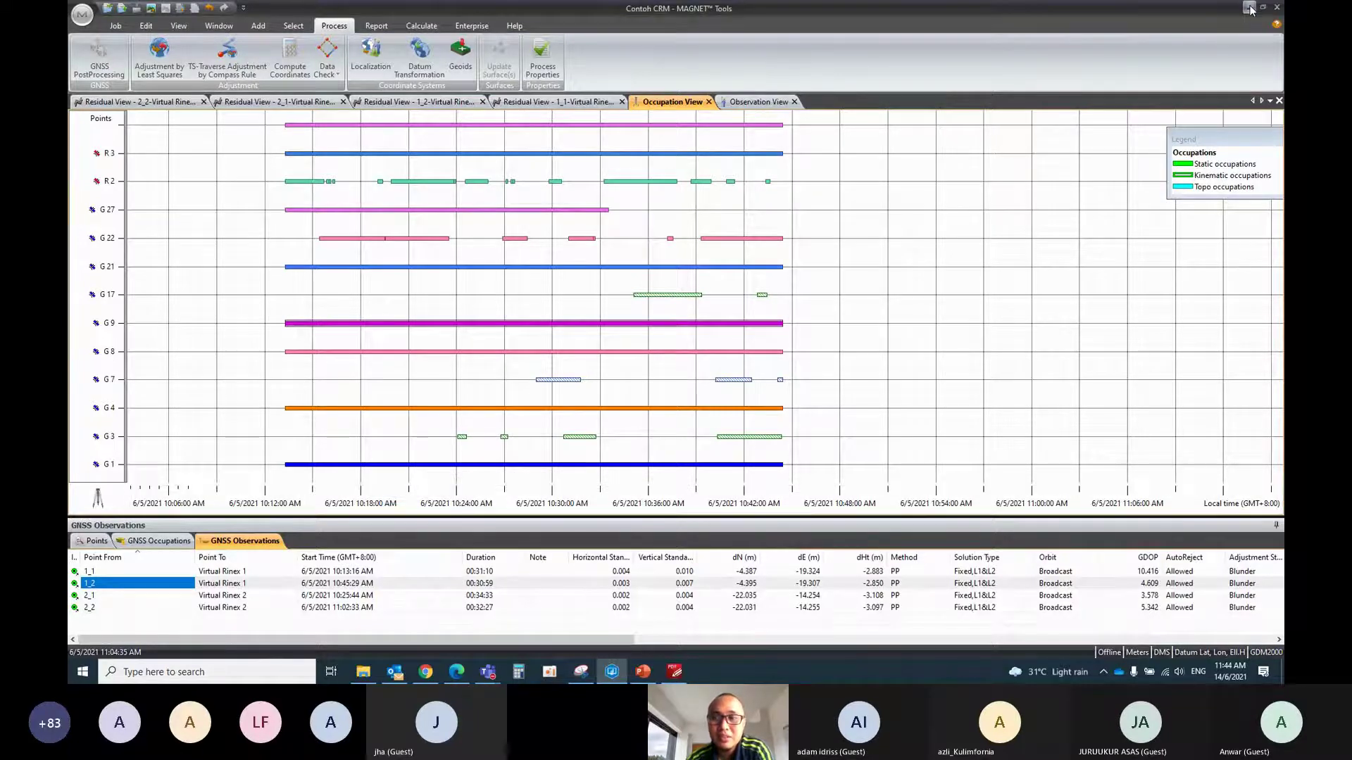
Bring back the eCRM Sharing Session meeting window in Teams and end the screen share
mouse_move(496, 662)
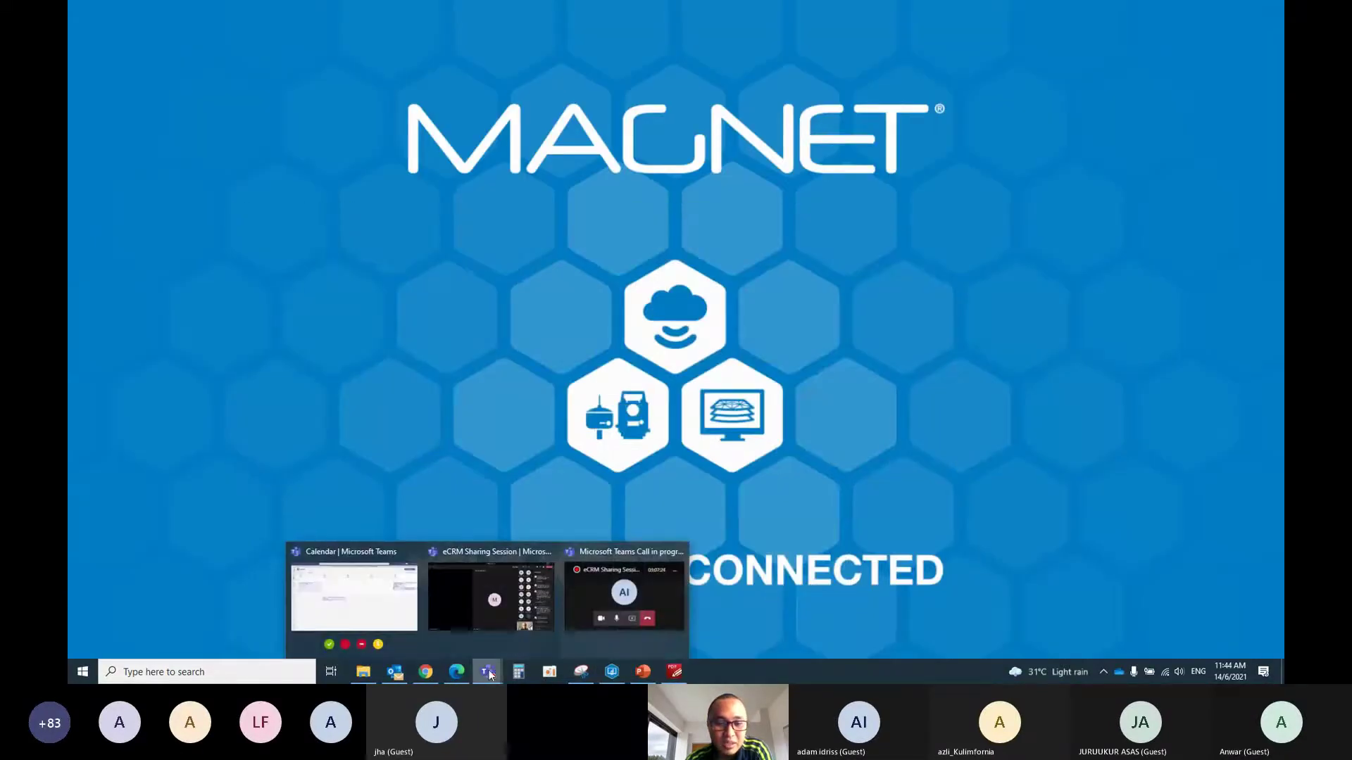
left_click(506, 604)
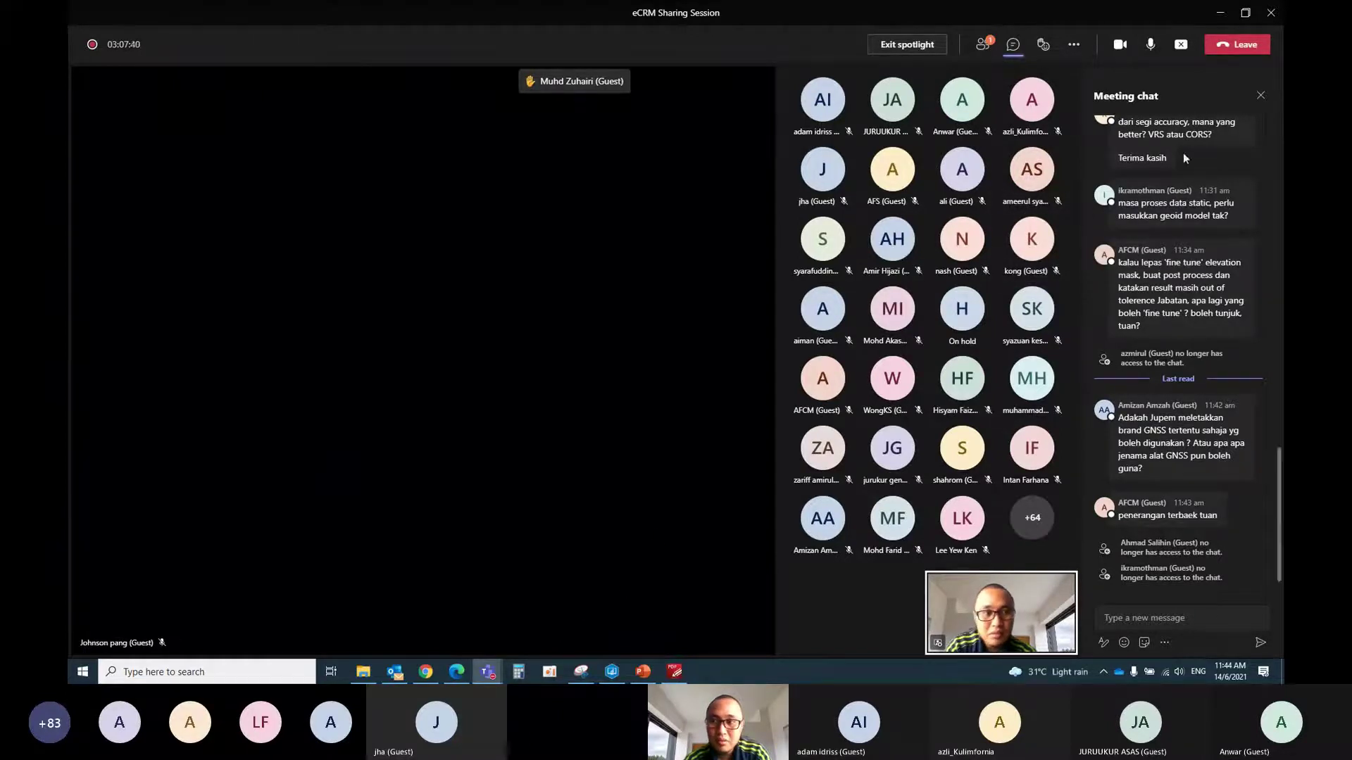
left_click(1181, 45)
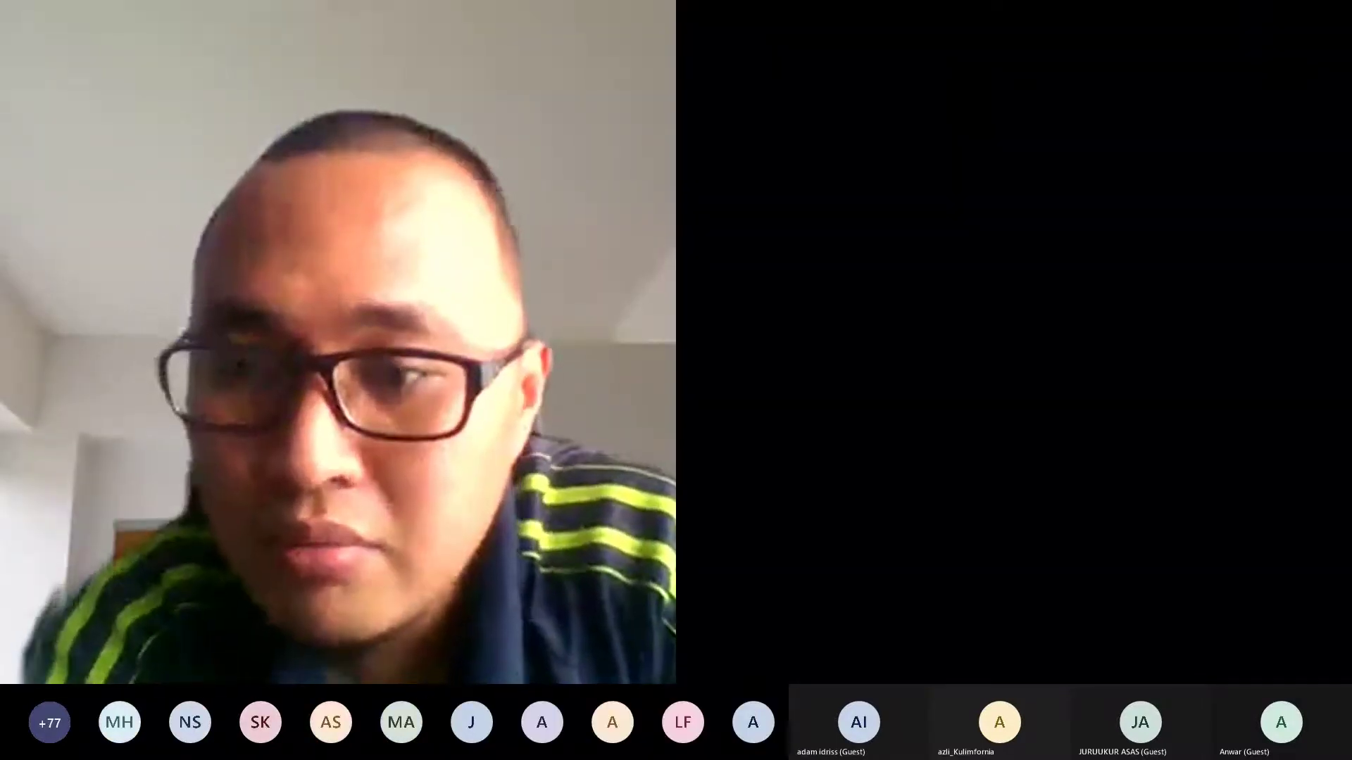